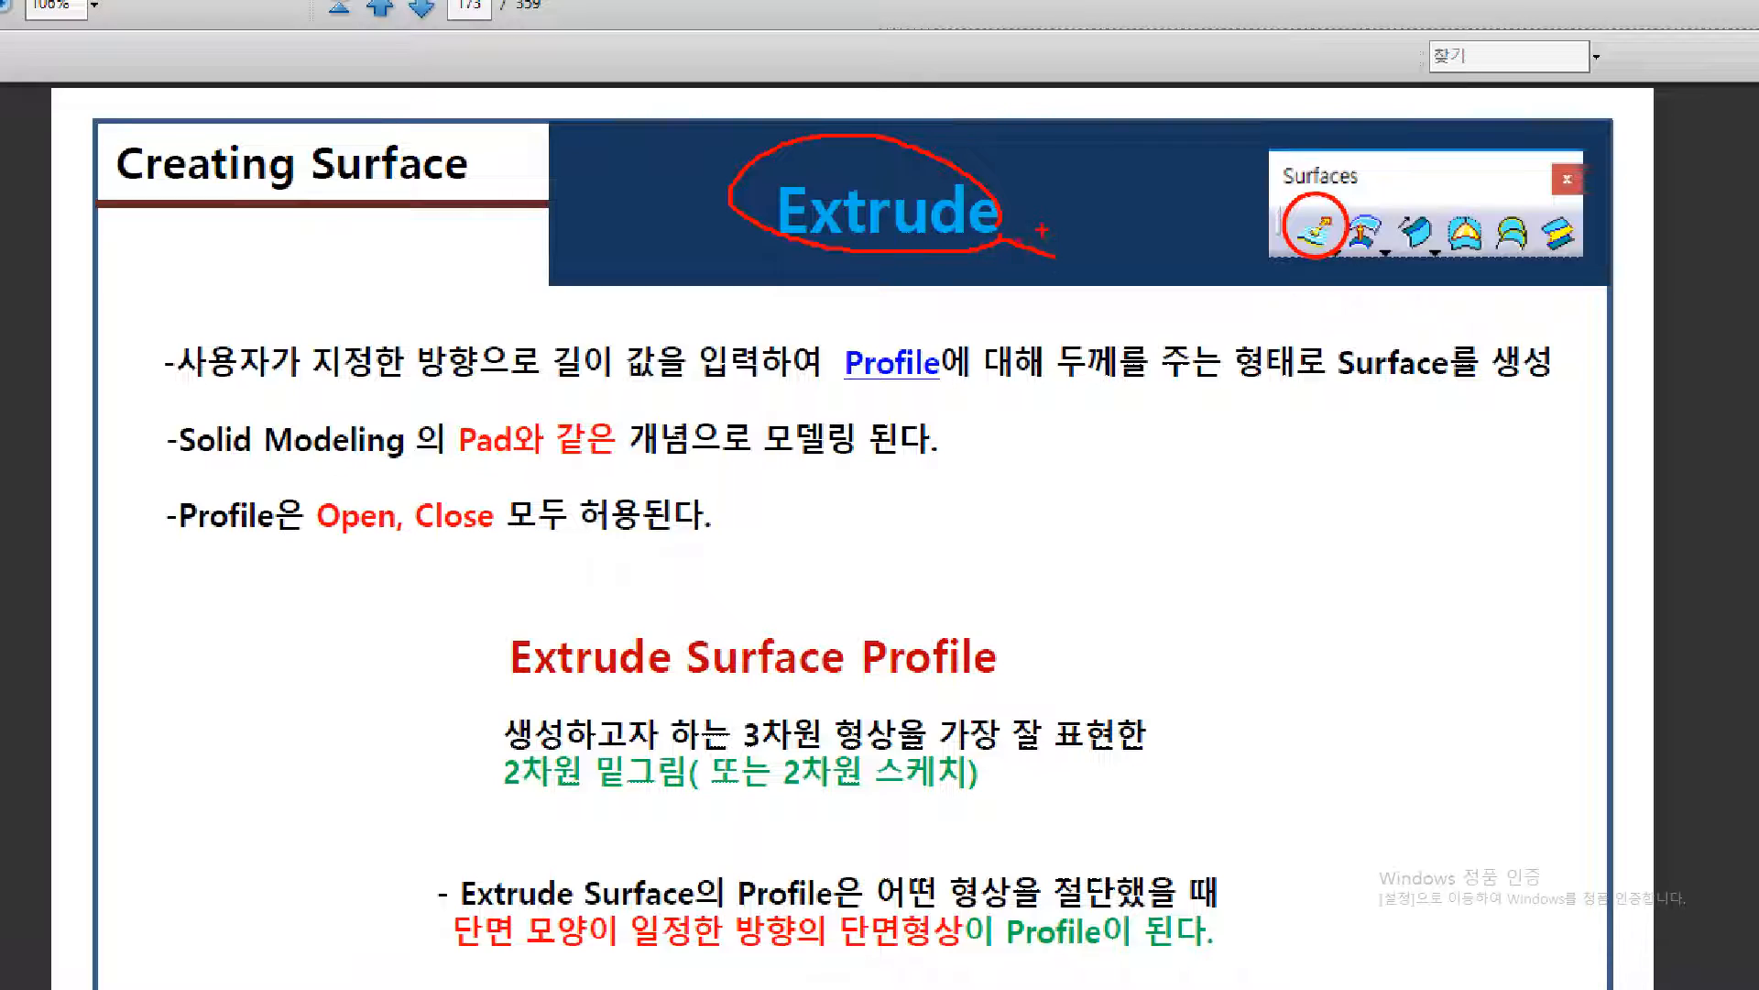
# Read the Extrude slide's notes on Pad-like modelling, open or closed profiles, and how the extrude surface profile is defined
pyautogui.moveTo(1148, 237); pyautogui.dragTo(1196, 251)
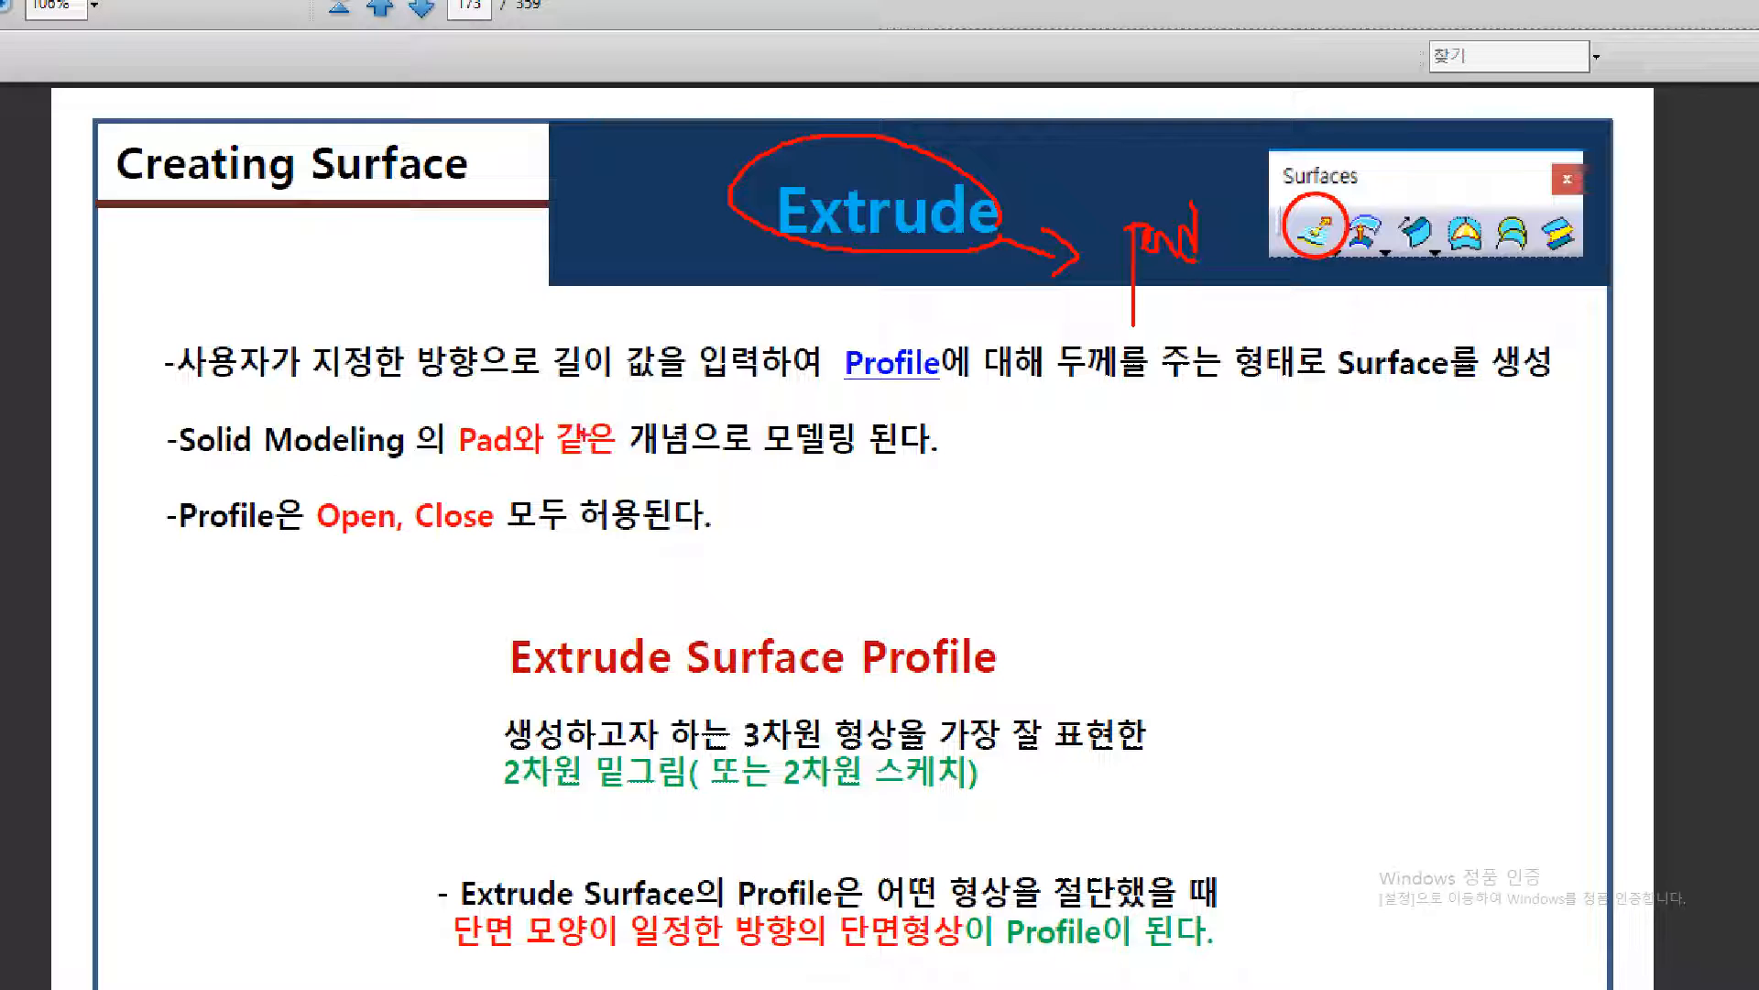
pyautogui.moveTo(174, 465); pyautogui.dragTo(951, 465)
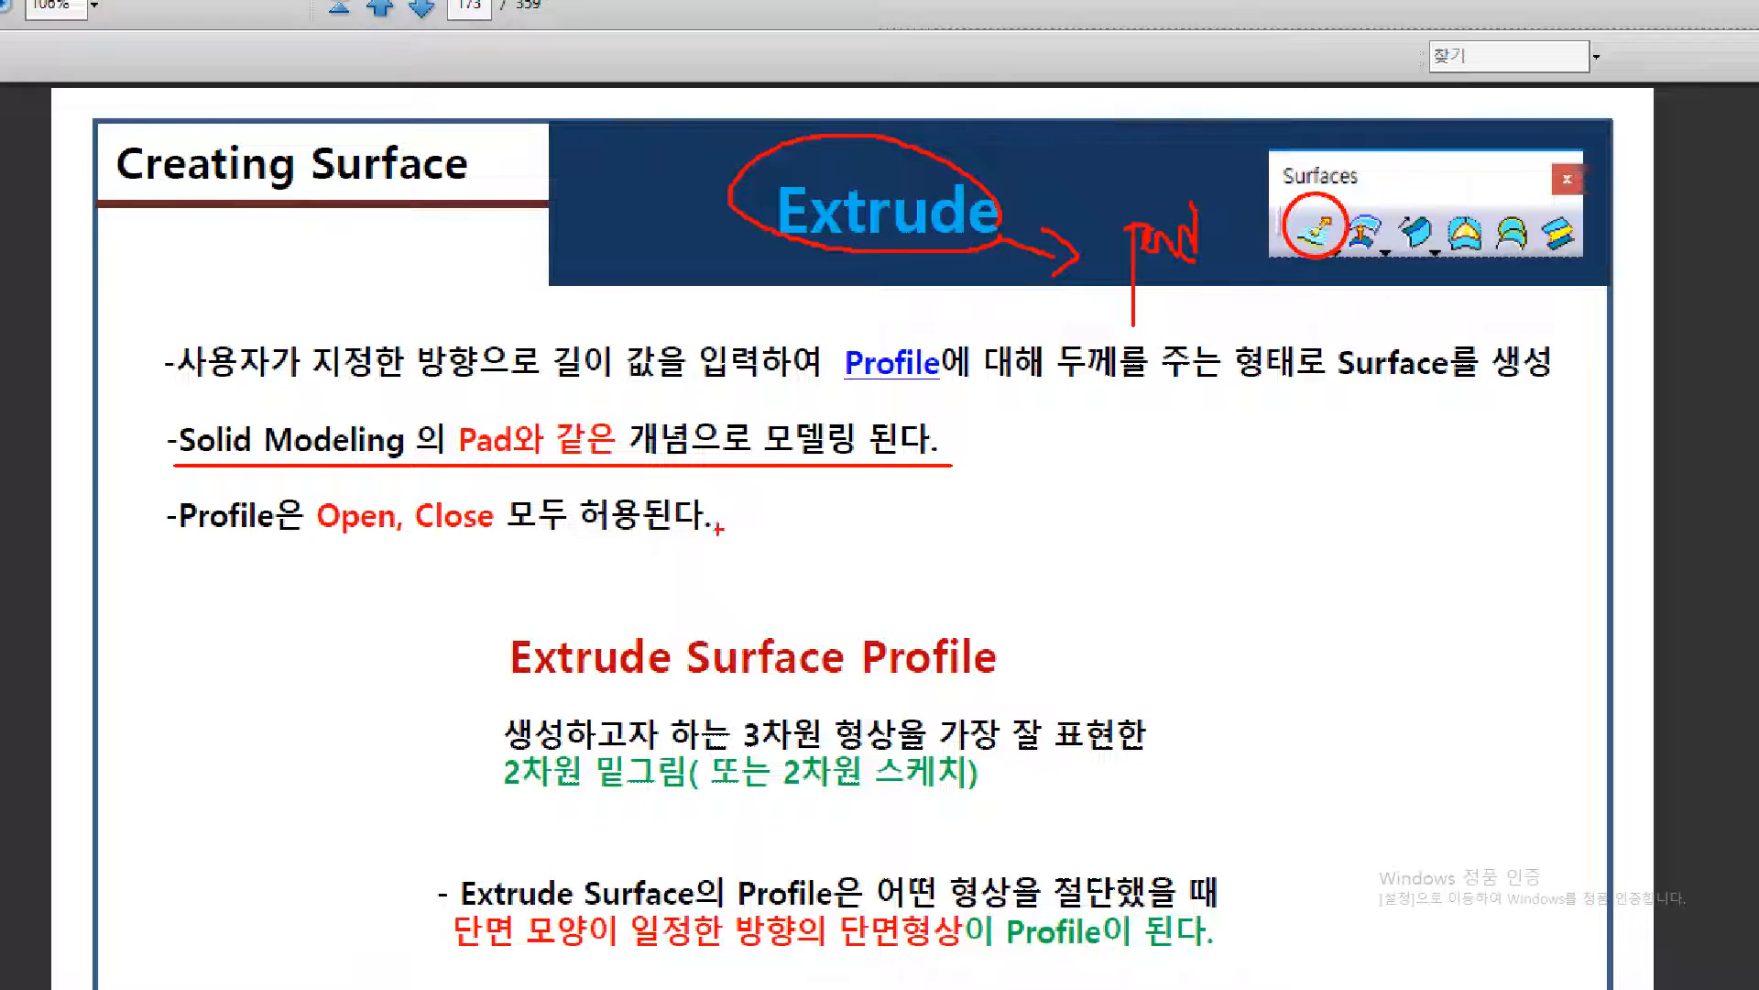
pyautogui.moveTo(271, 549)
pyautogui.mouseDown()
pyautogui.moveTo(203, 547)
pyautogui.moveTo(264, 479)
pyautogui.moveTo(269, 548)
pyautogui.moveTo(772, 544)
pyautogui.mouseUp()
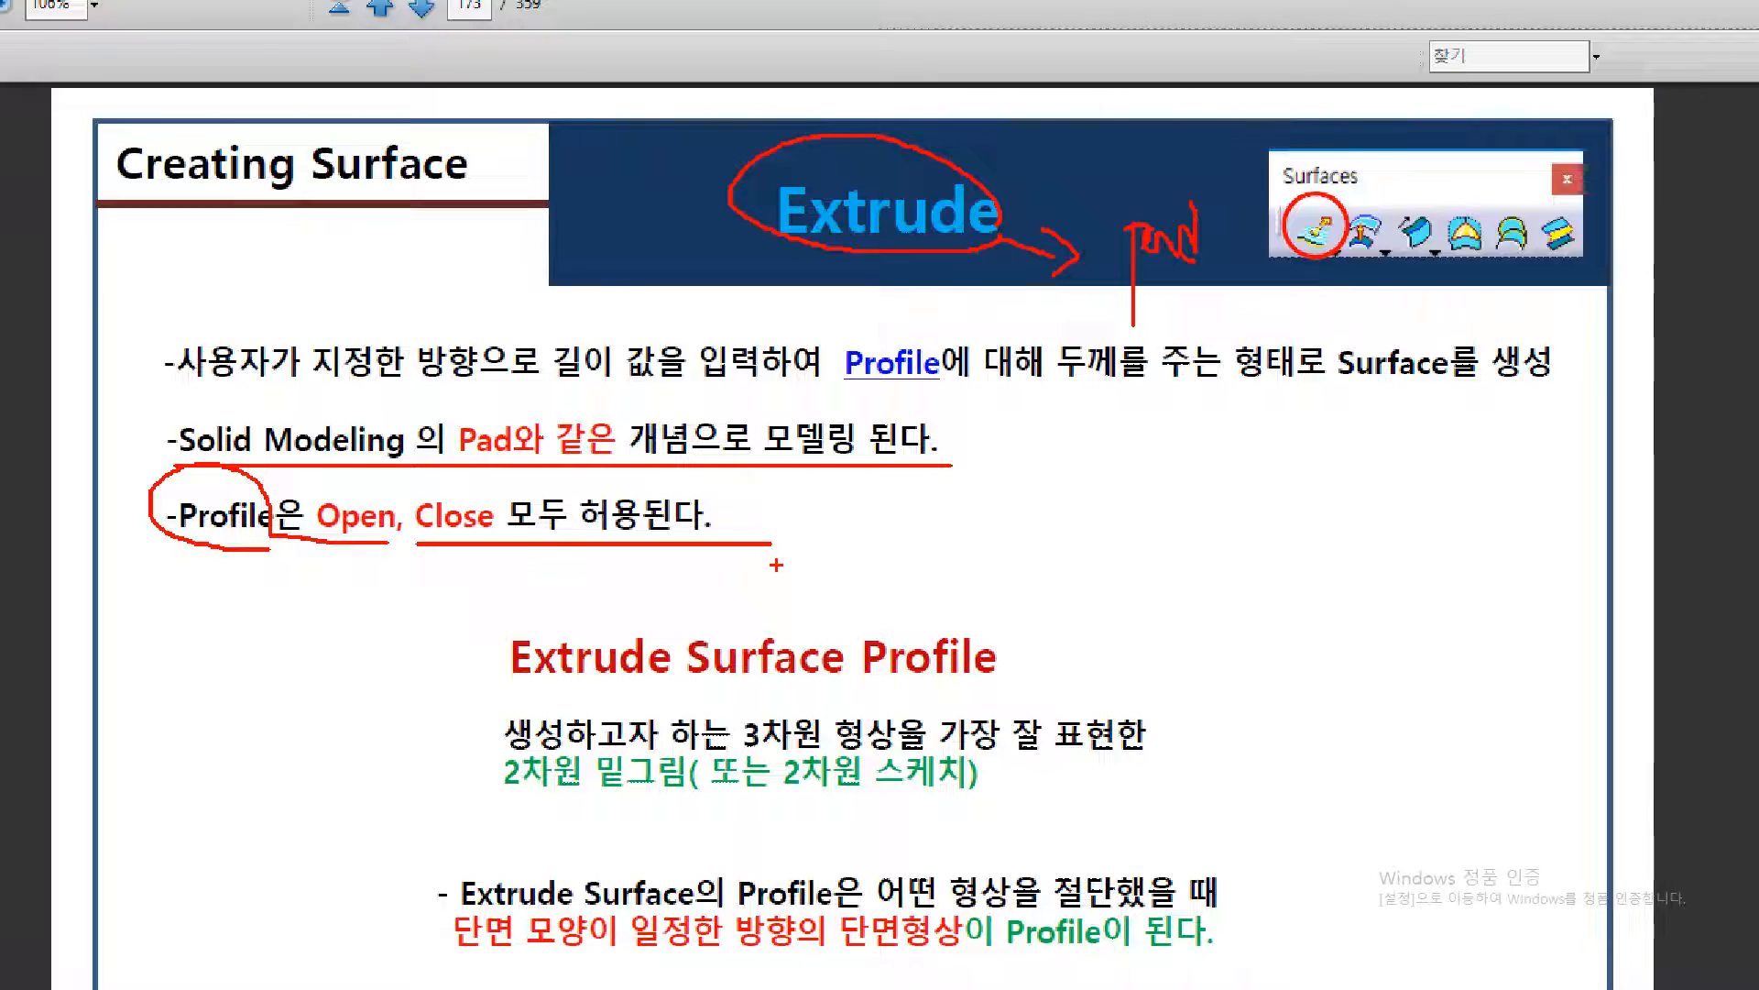
pyautogui.press('Escape')
pyautogui.hotkey('ctrl', '1')
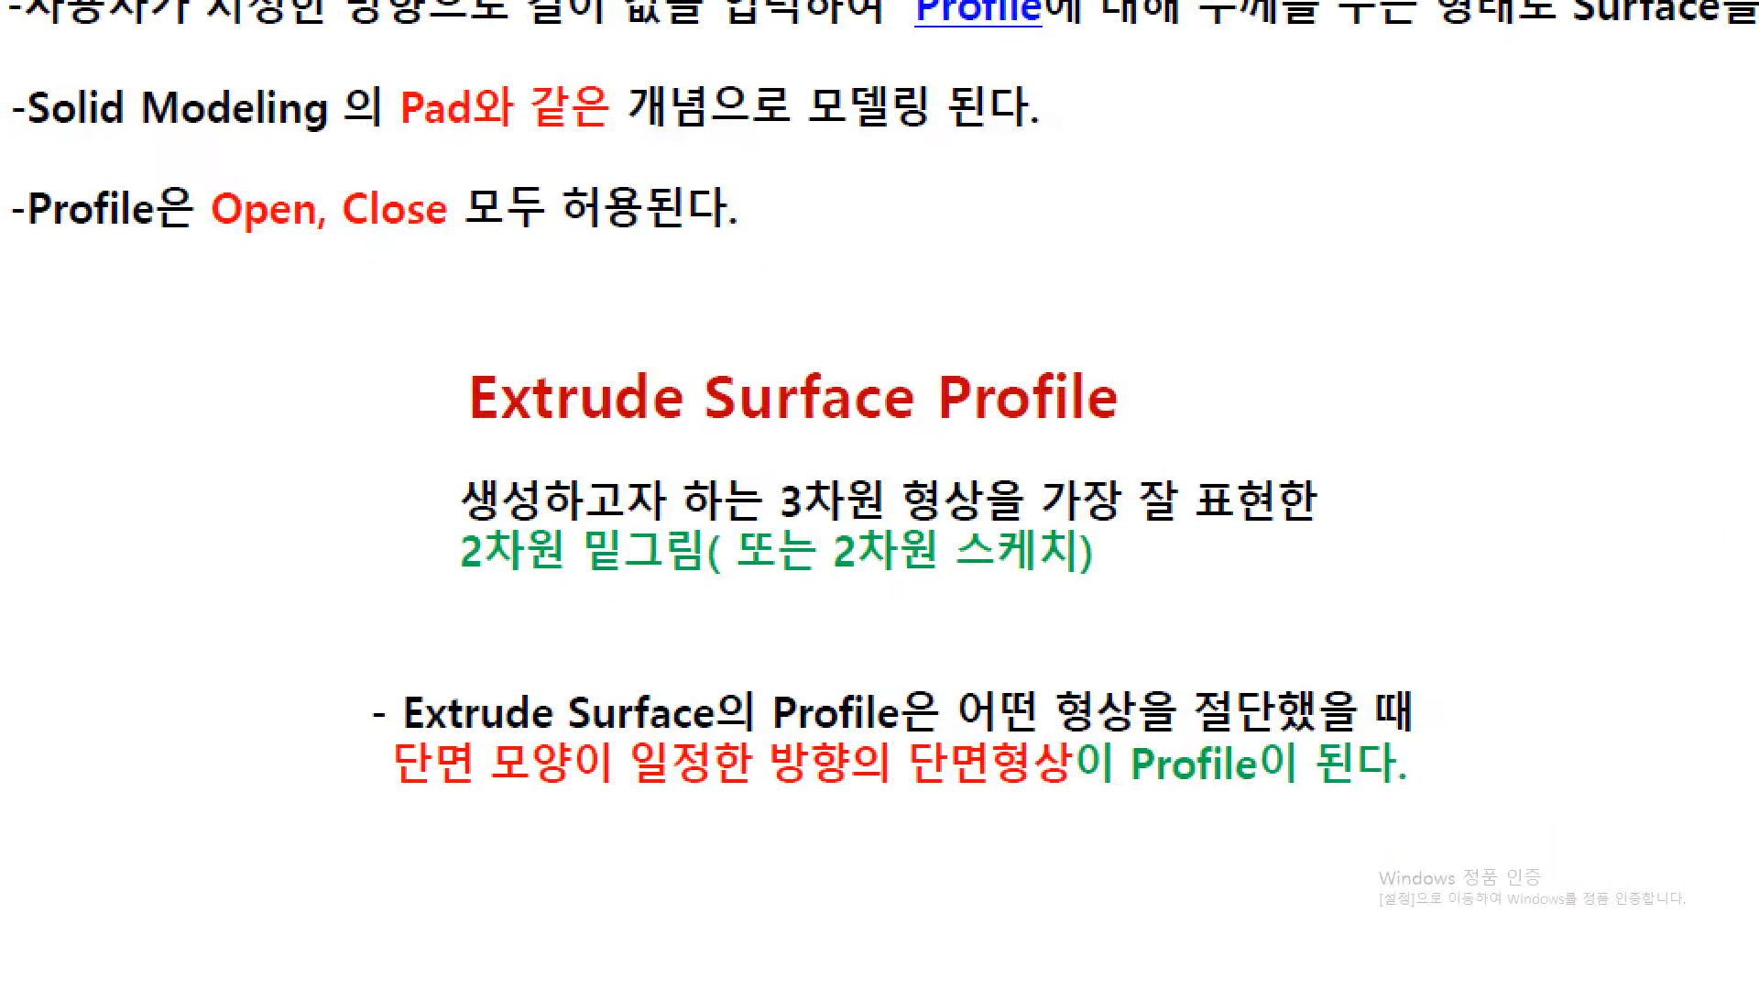
pyautogui.moveTo(486, 540); pyautogui.dragTo(819, 542)
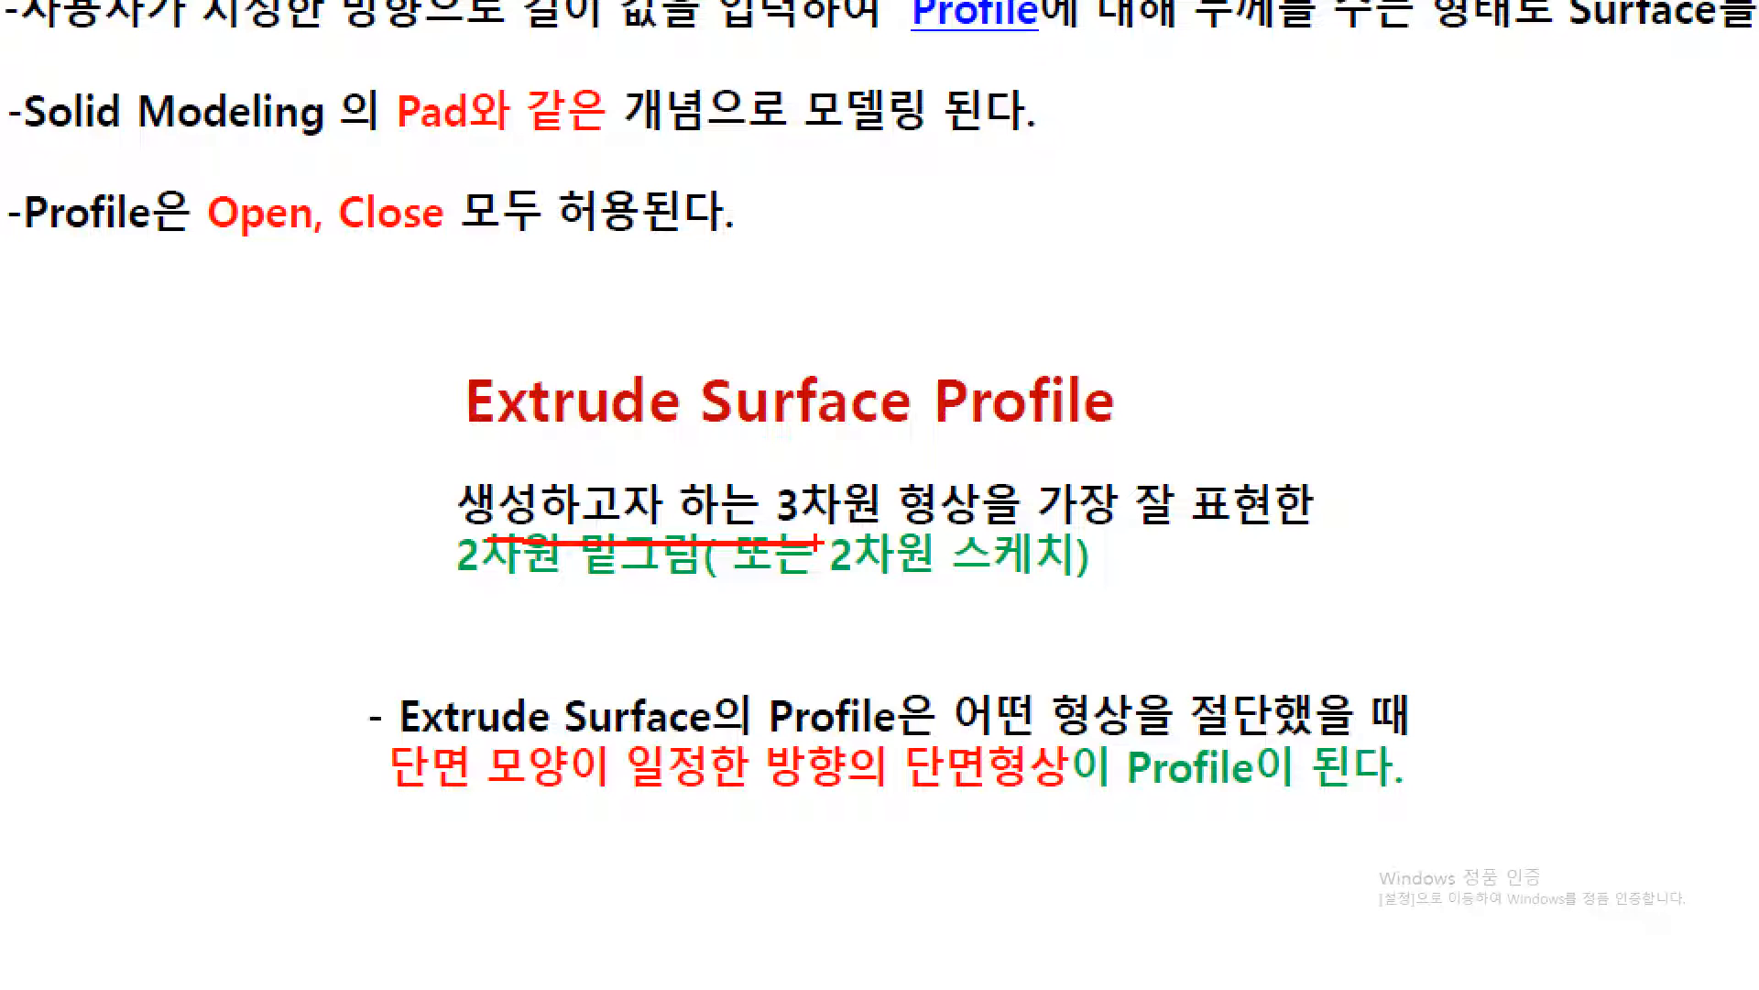
pyautogui.moveTo(1141, 558); pyautogui.dragTo(1045, 393)
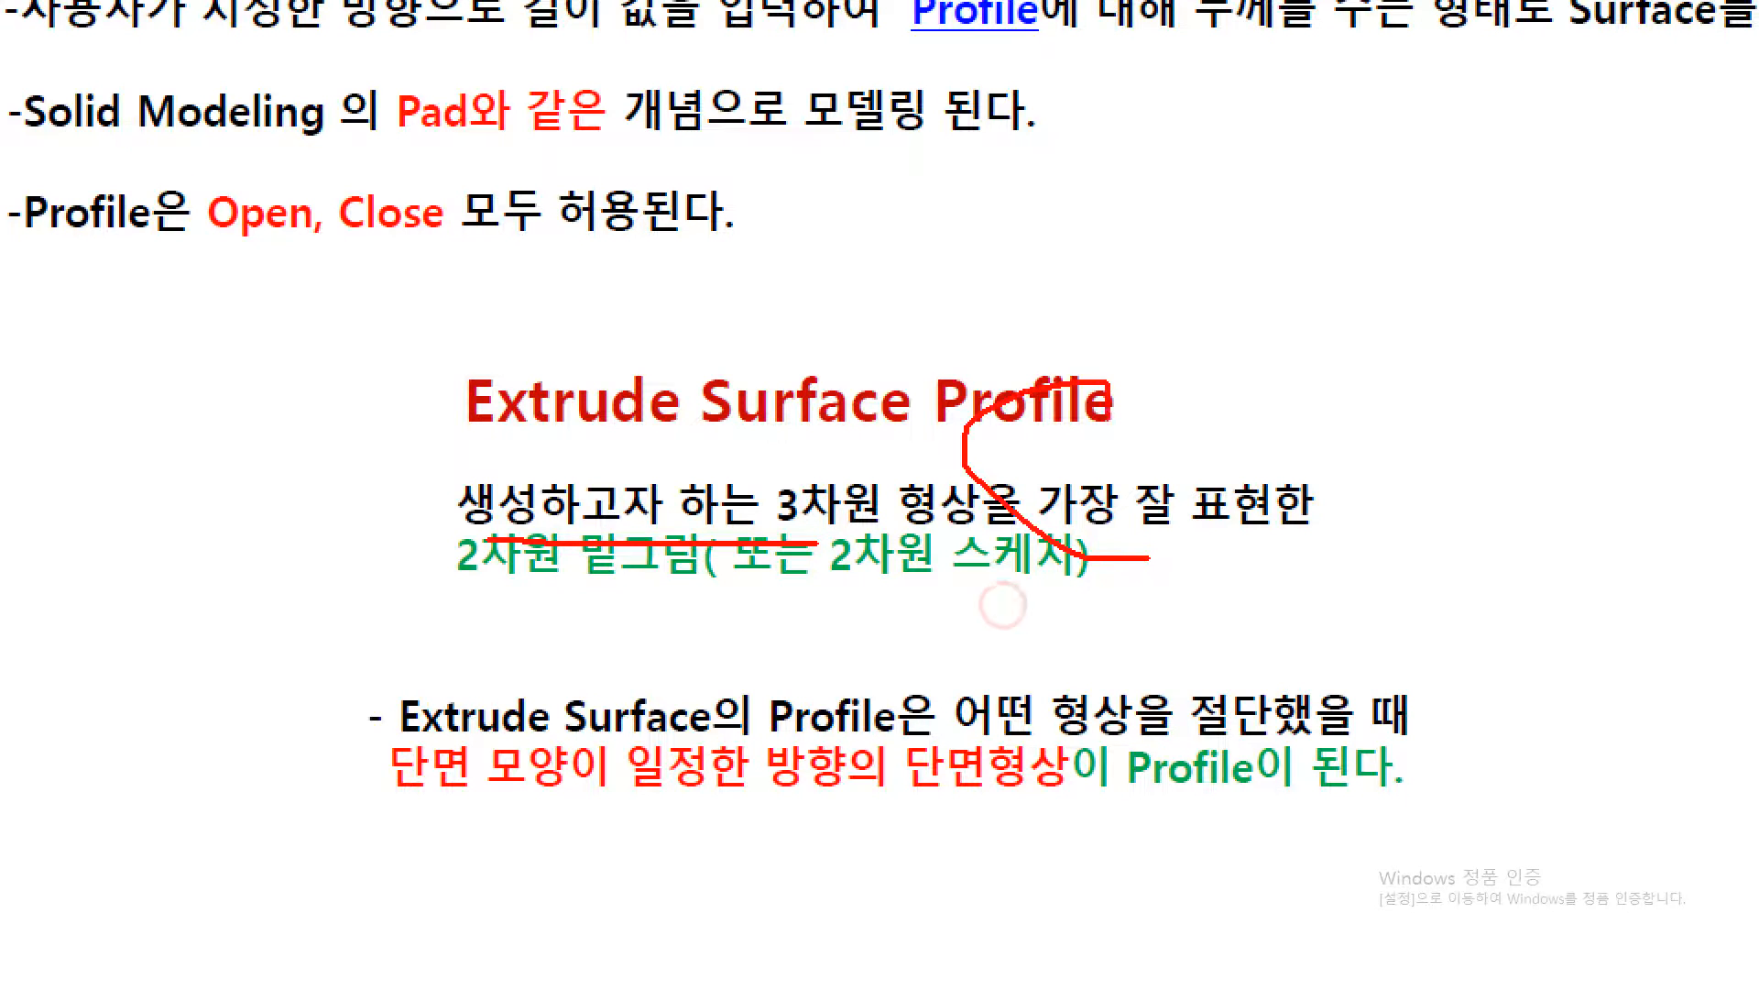
pyautogui.press('Escape')
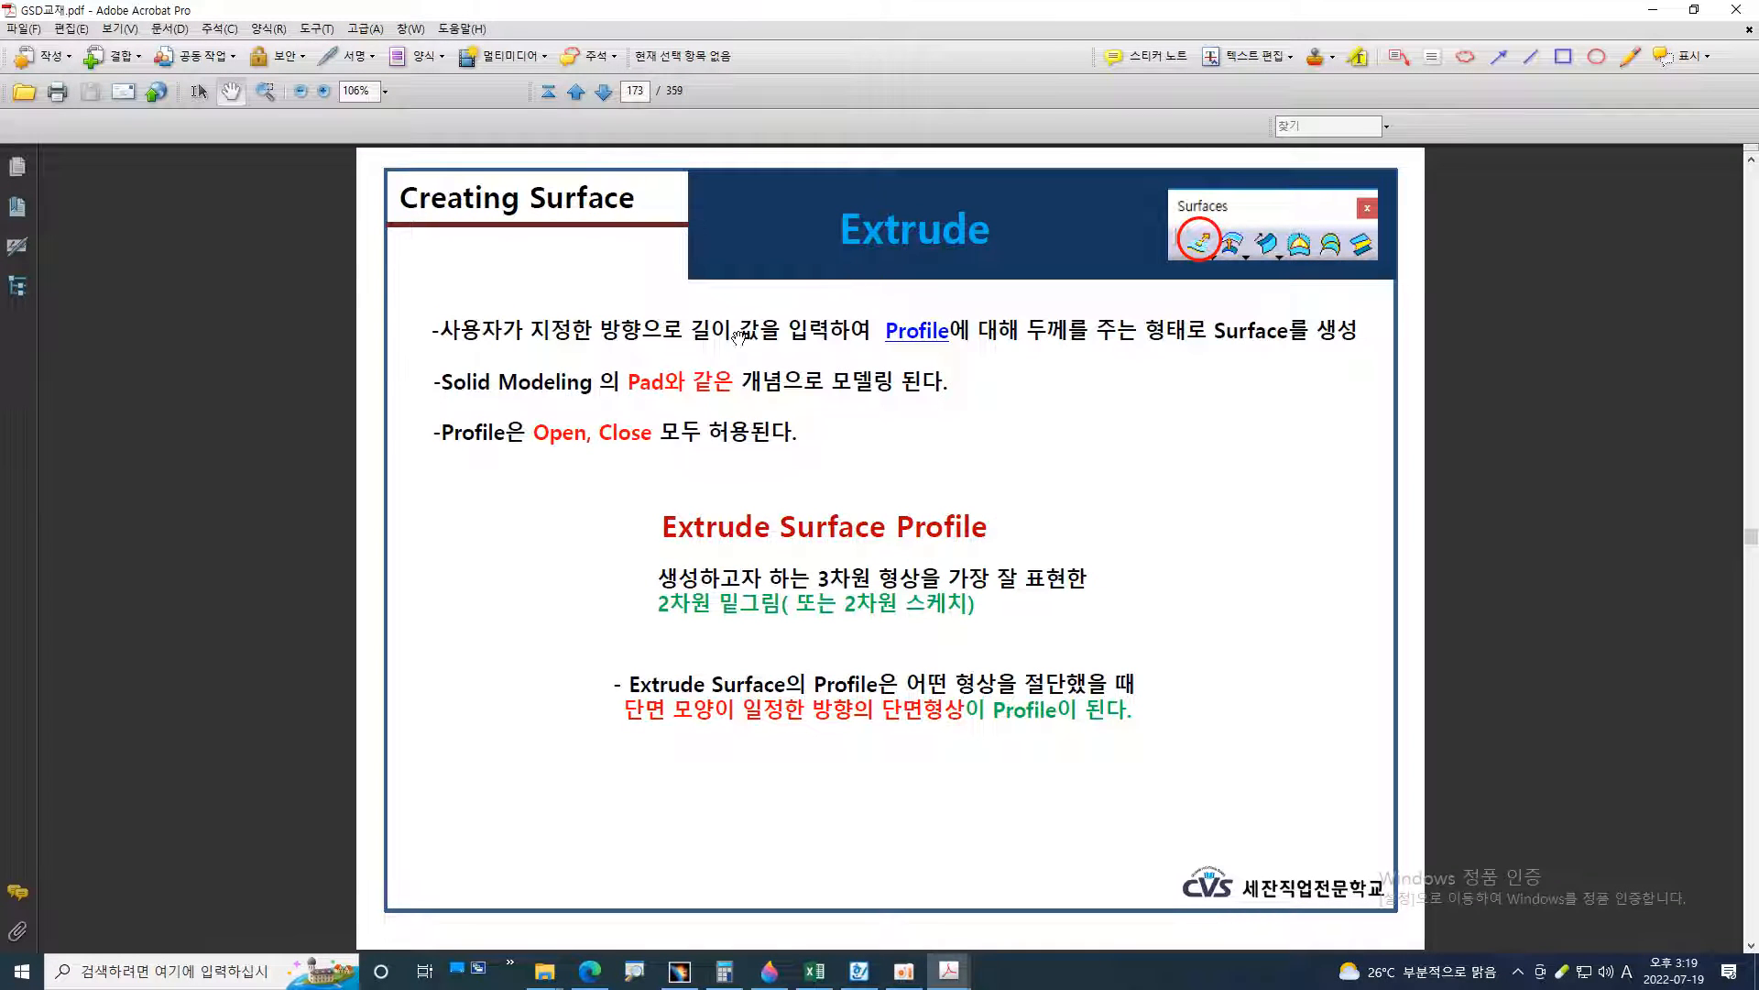
pyautogui.hotkey('ctrl', '1')
pyautogui.scroll(-2, 917, 412)
pyautogui.click(945, 372)
pyautogui.moveTo(891, 339)
pyautogui.mouseDown()
pyautogui.moveTo(851, 330)
pyautogui.moveTo(1252, 331)
pyautogui.mouseUp()
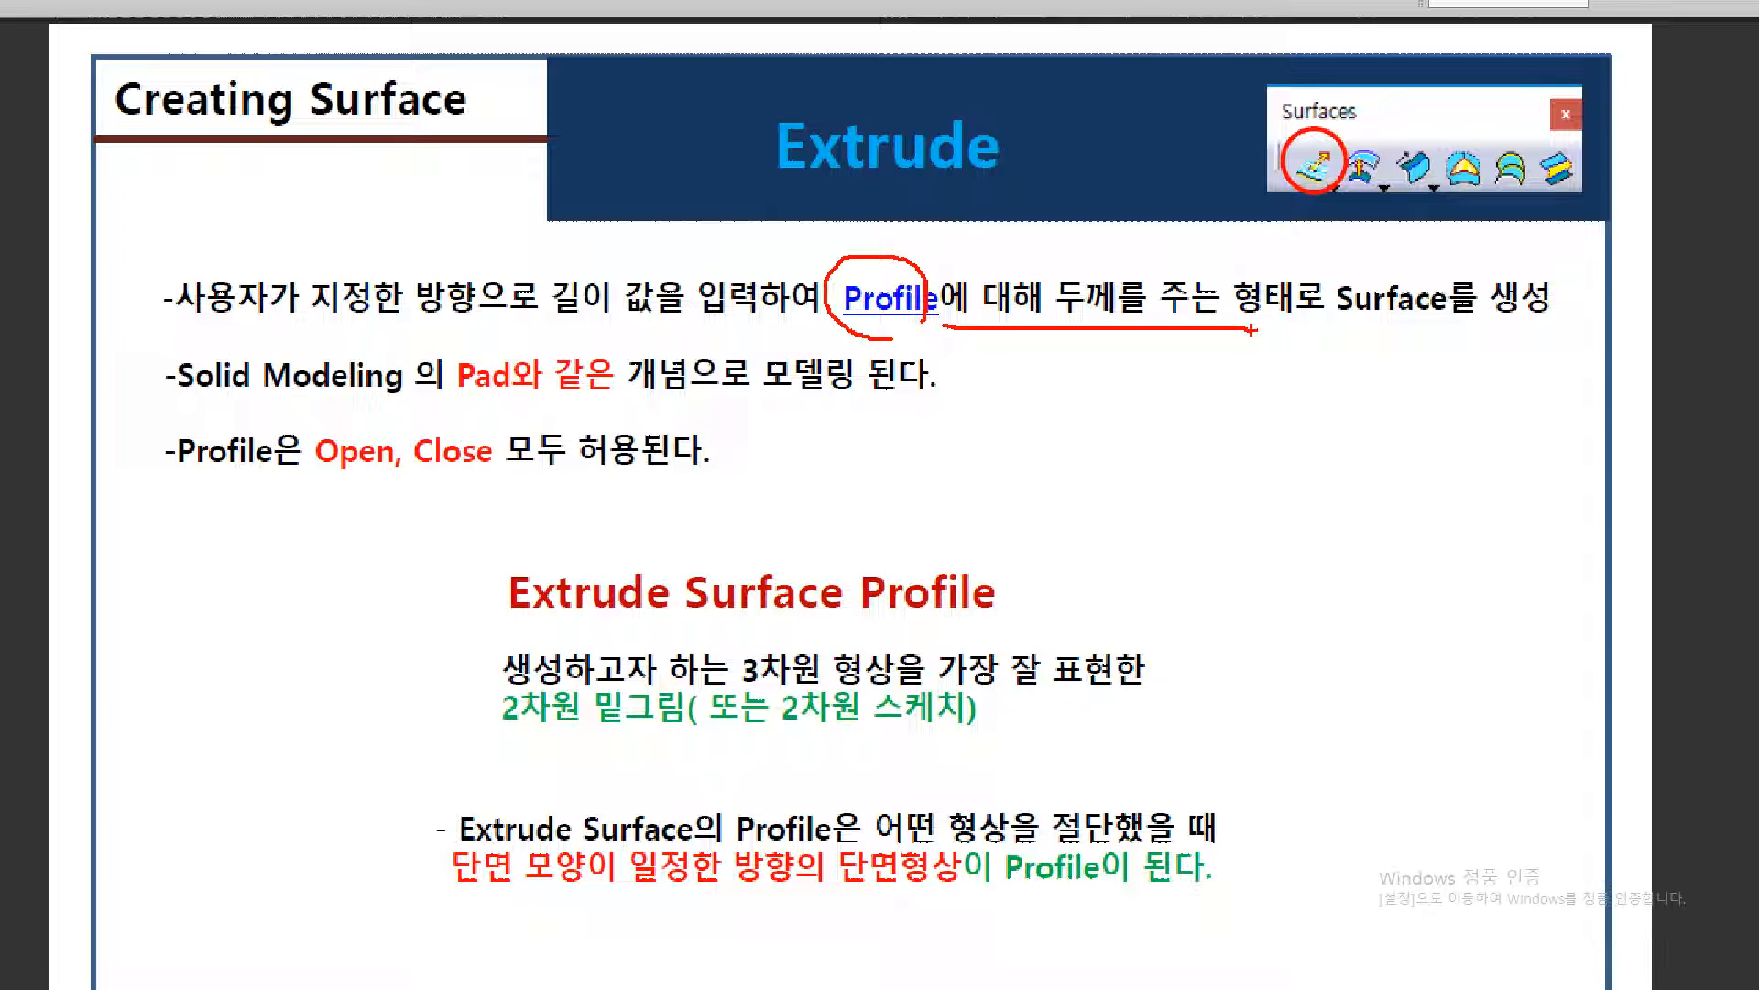
pyautogui.press('Escape')
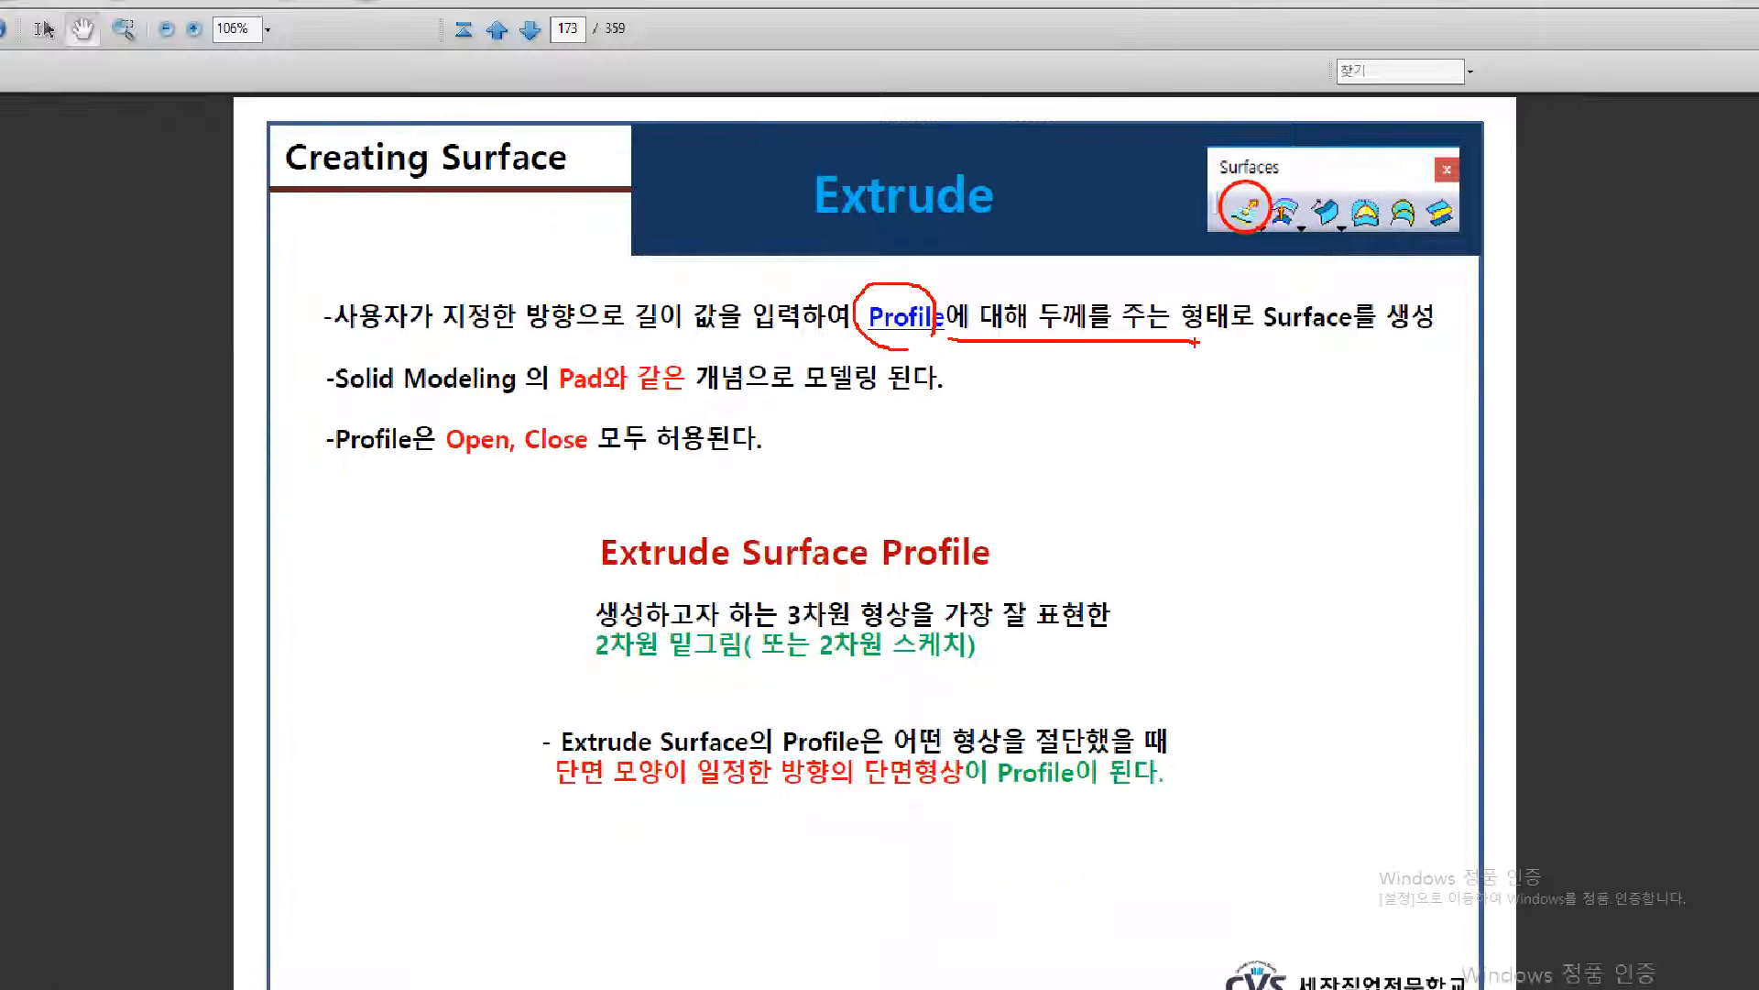
# Bring up the 54.pdf part drawing in Acrobat and activate the Pencil markup tool
pyautogui.click(683, 975)
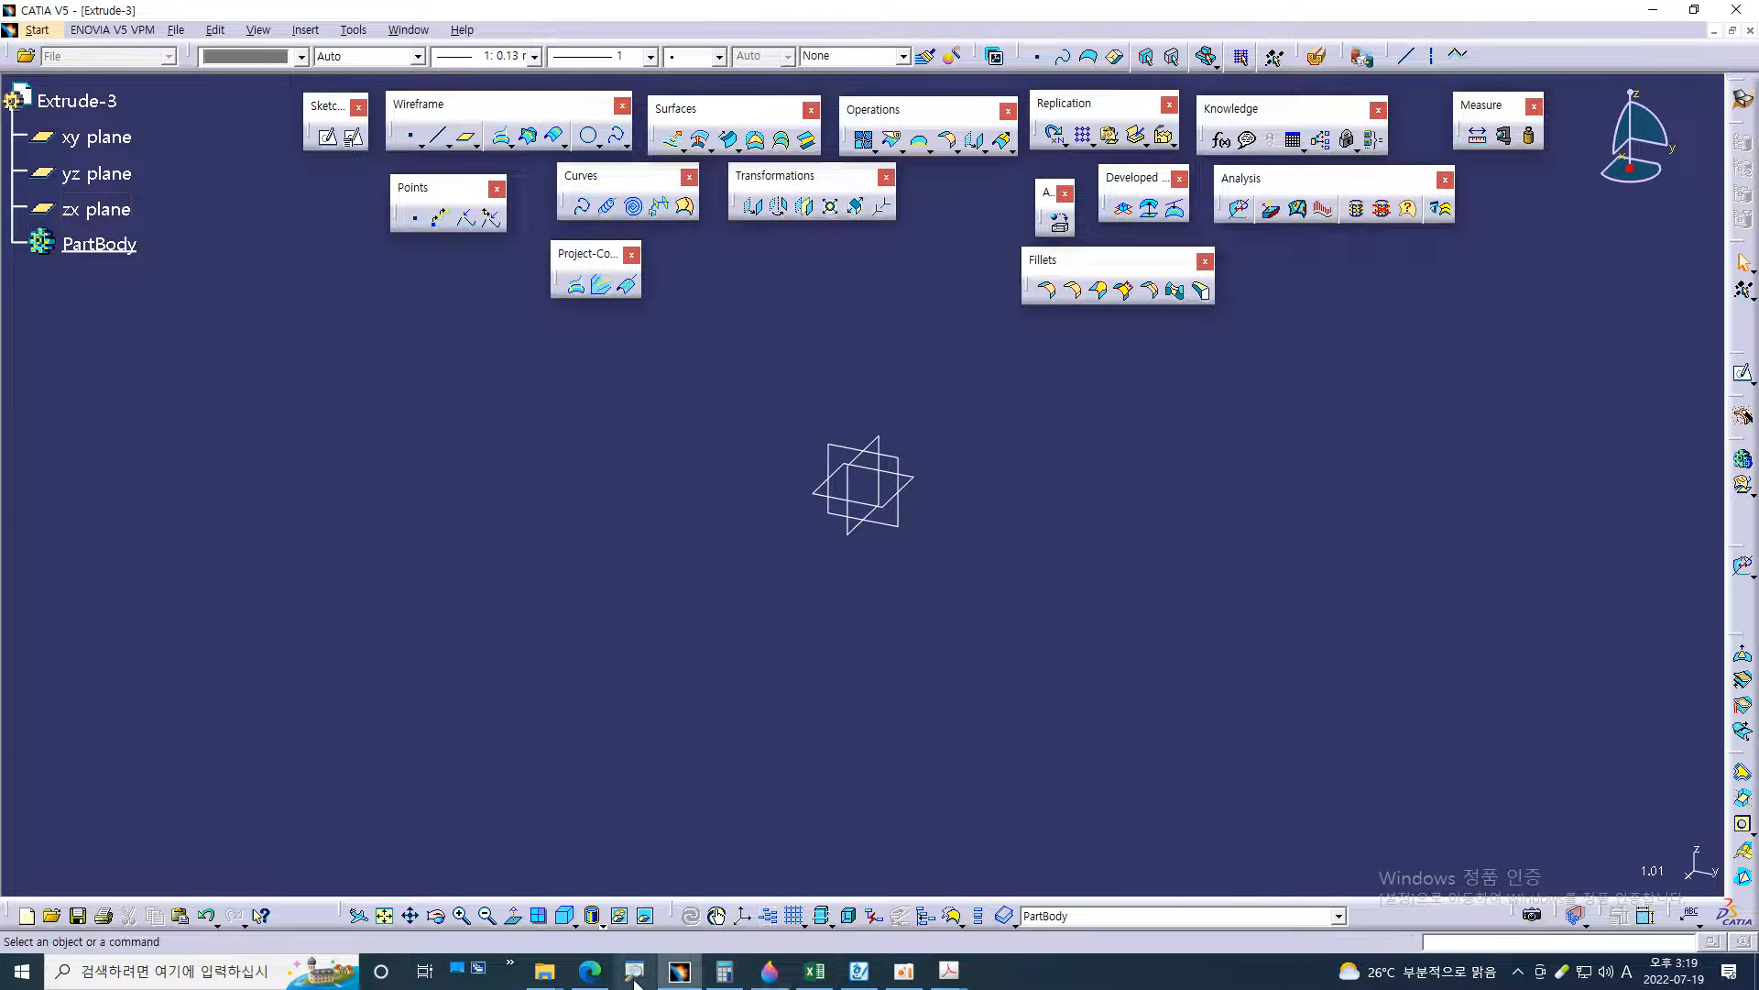
pyautogui.click(963, 982)
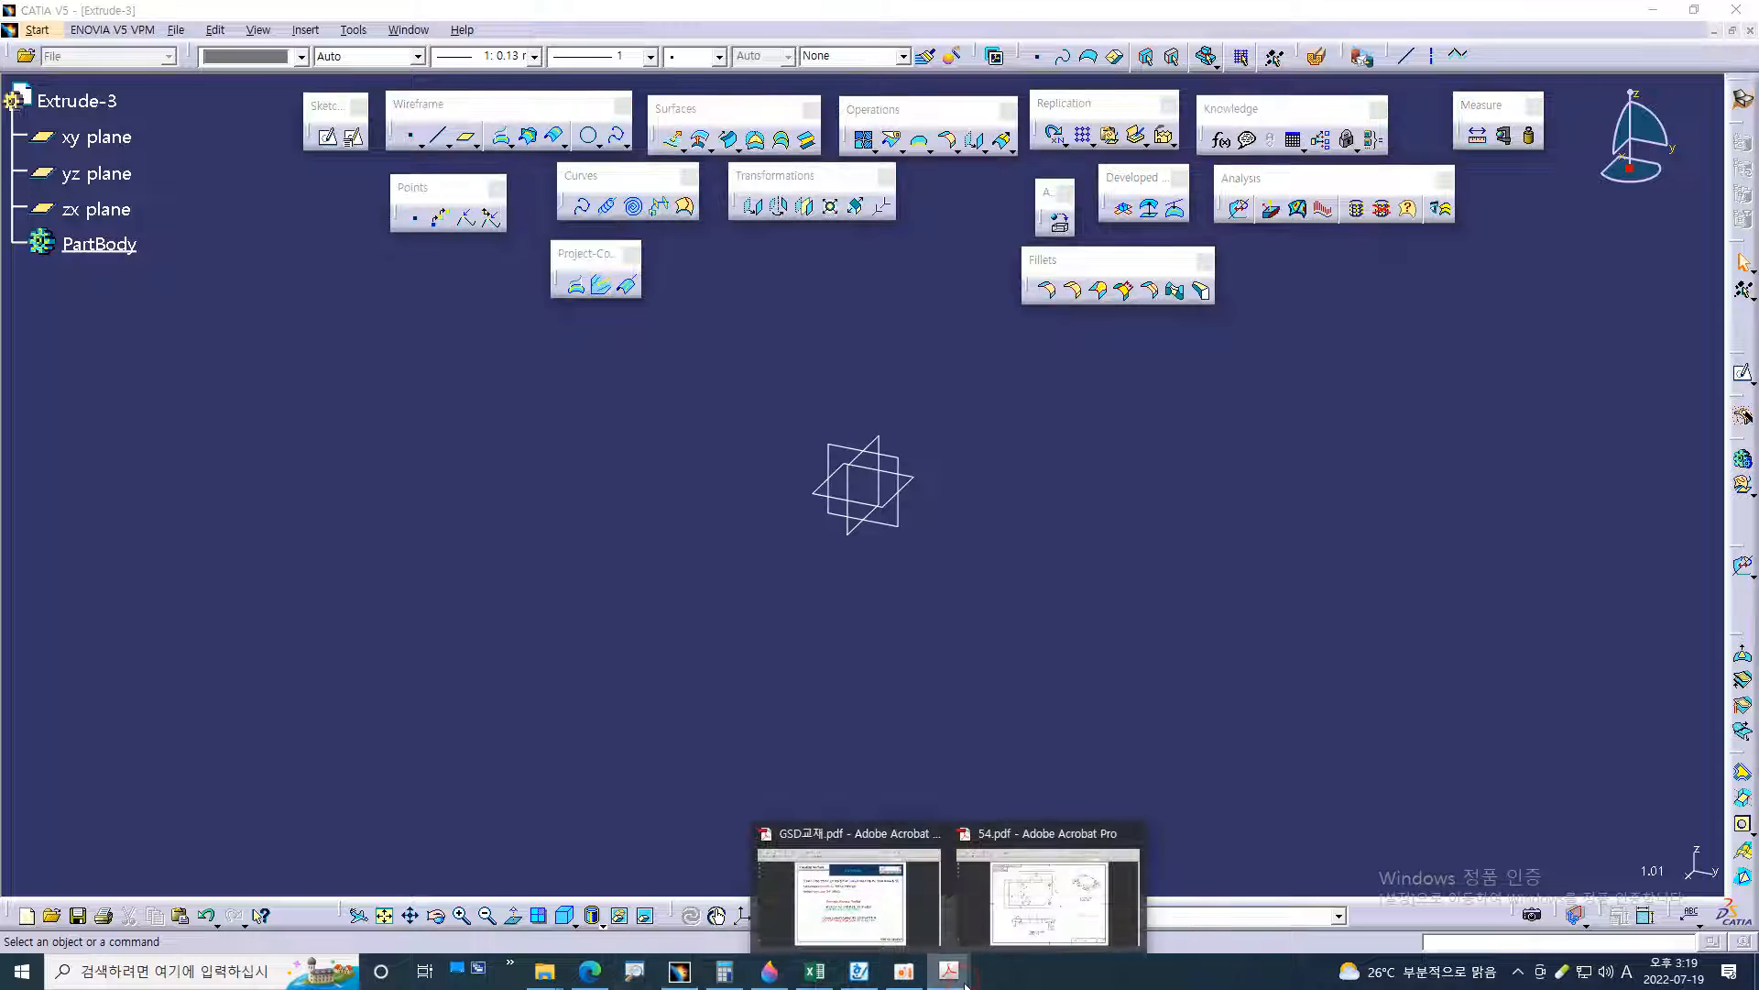
pyautogui.click(1011, 939)
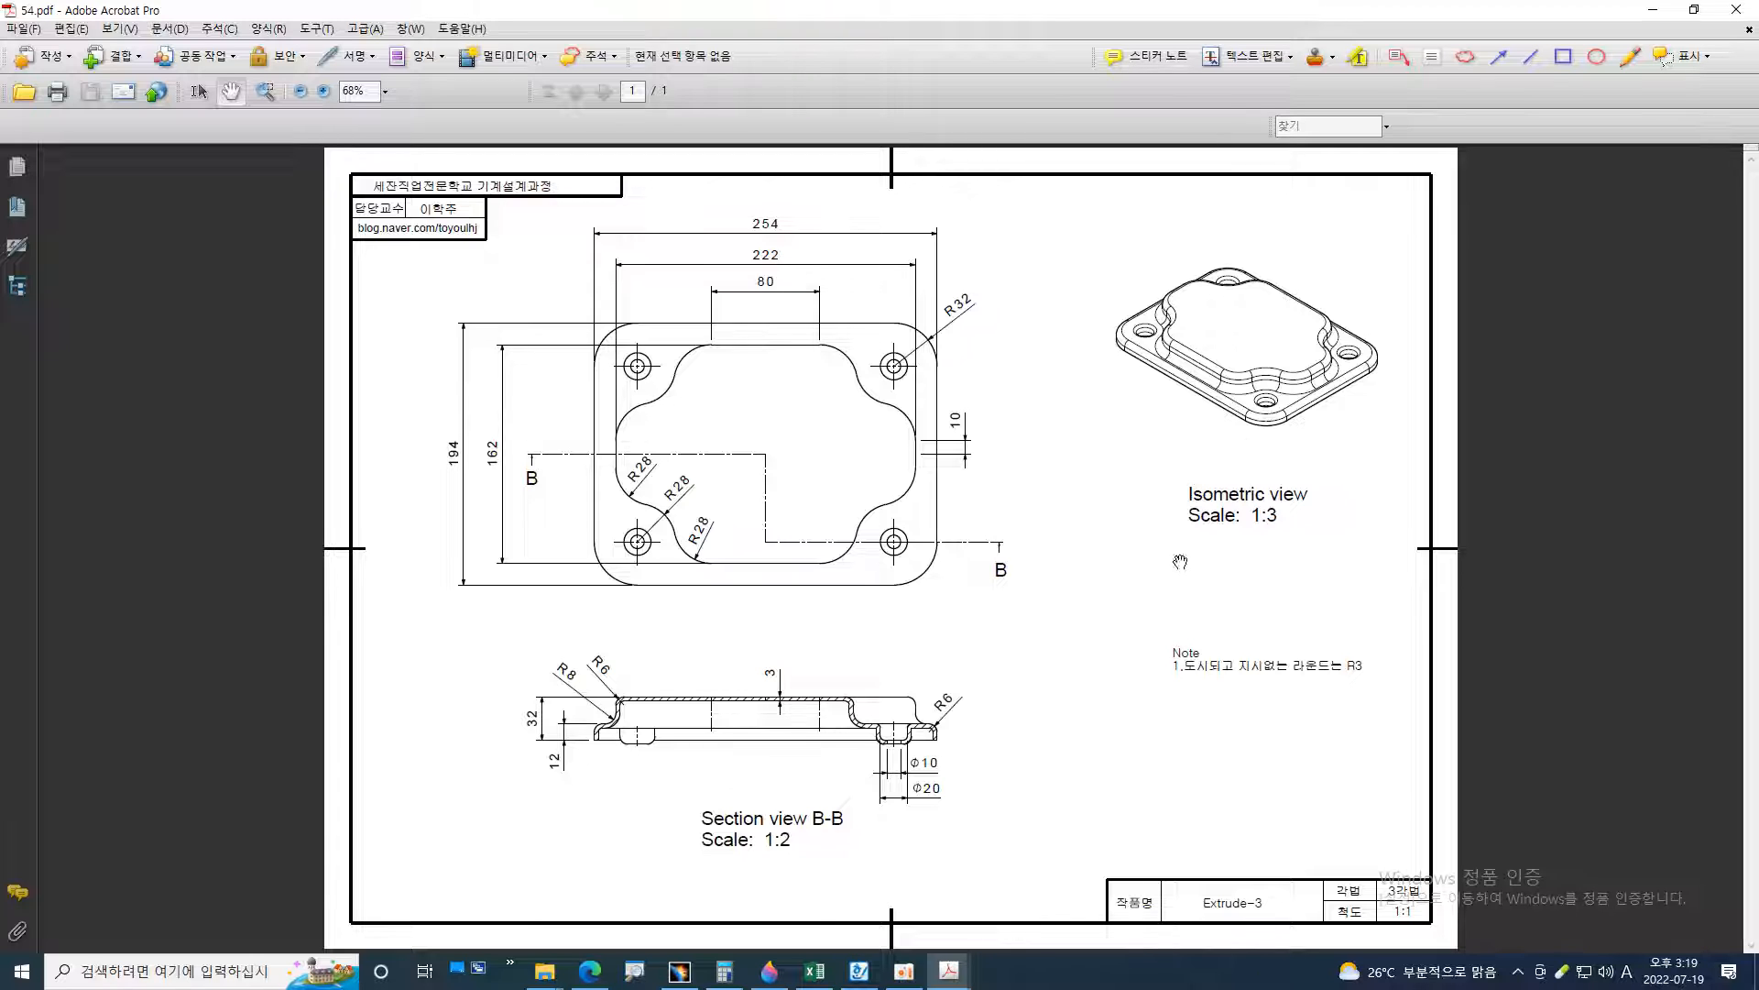
pyautogui.click(1631, 57)
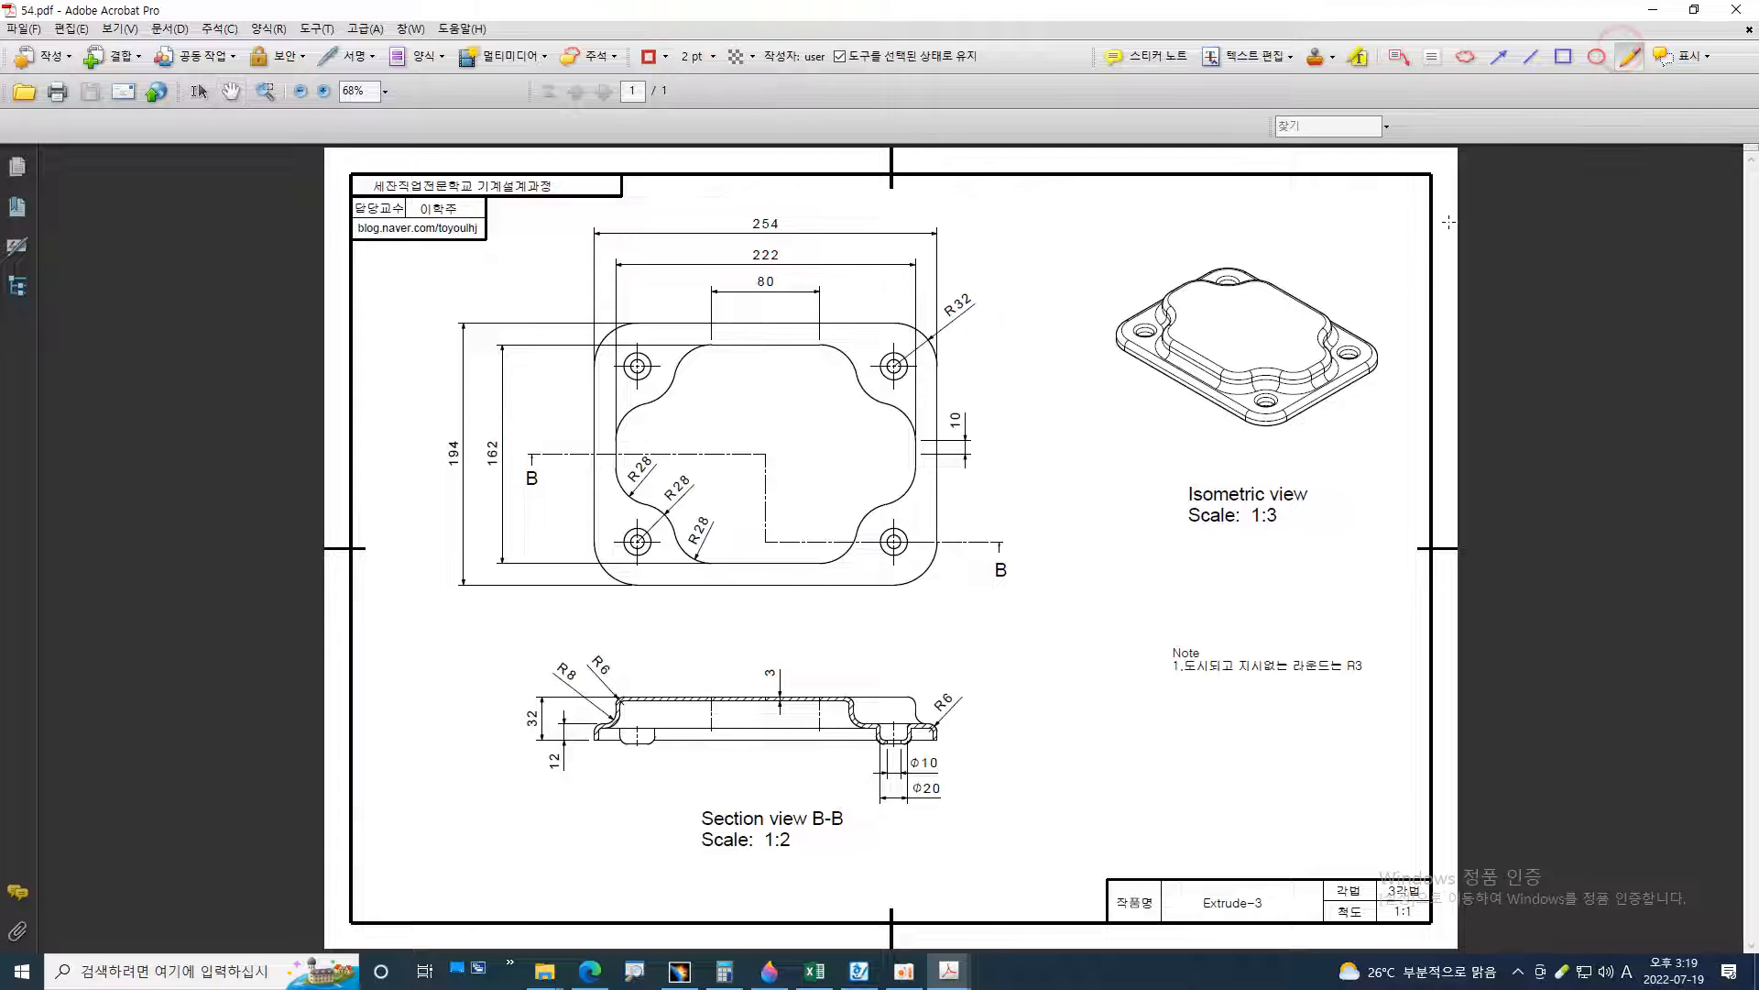
pyautogui.keyDown('ctrl'); pyautogui.scroll(2, 1511, 285); pyautogui.keyUp('ctrl')
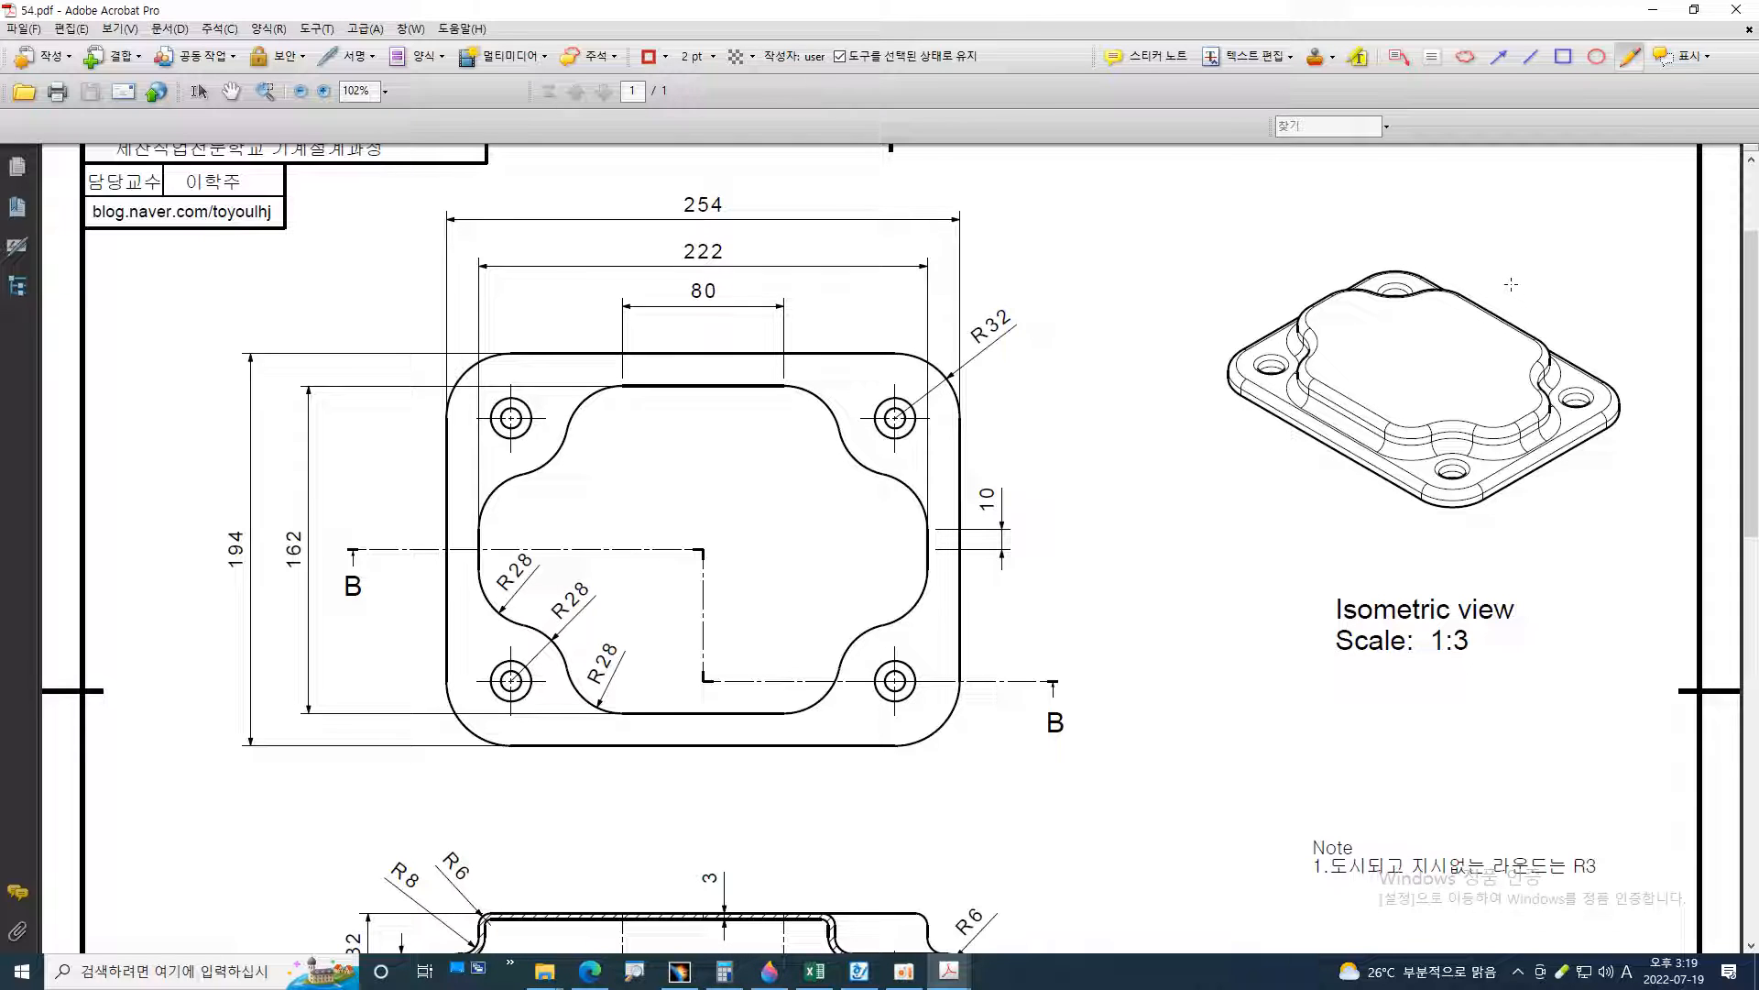
# Trace the base plate's outline on the isometric view with the red Pencil and add a "P" note with a leader
pyautogui.moveTo(1526, 222)
pyautogui.mouseDown()
pyautogui.moveTo(1276, 280)
pyautogui.moveTo(1557, 541)
pyautogui.moveTo(1608, 313)
pyautogui.mouseUp()
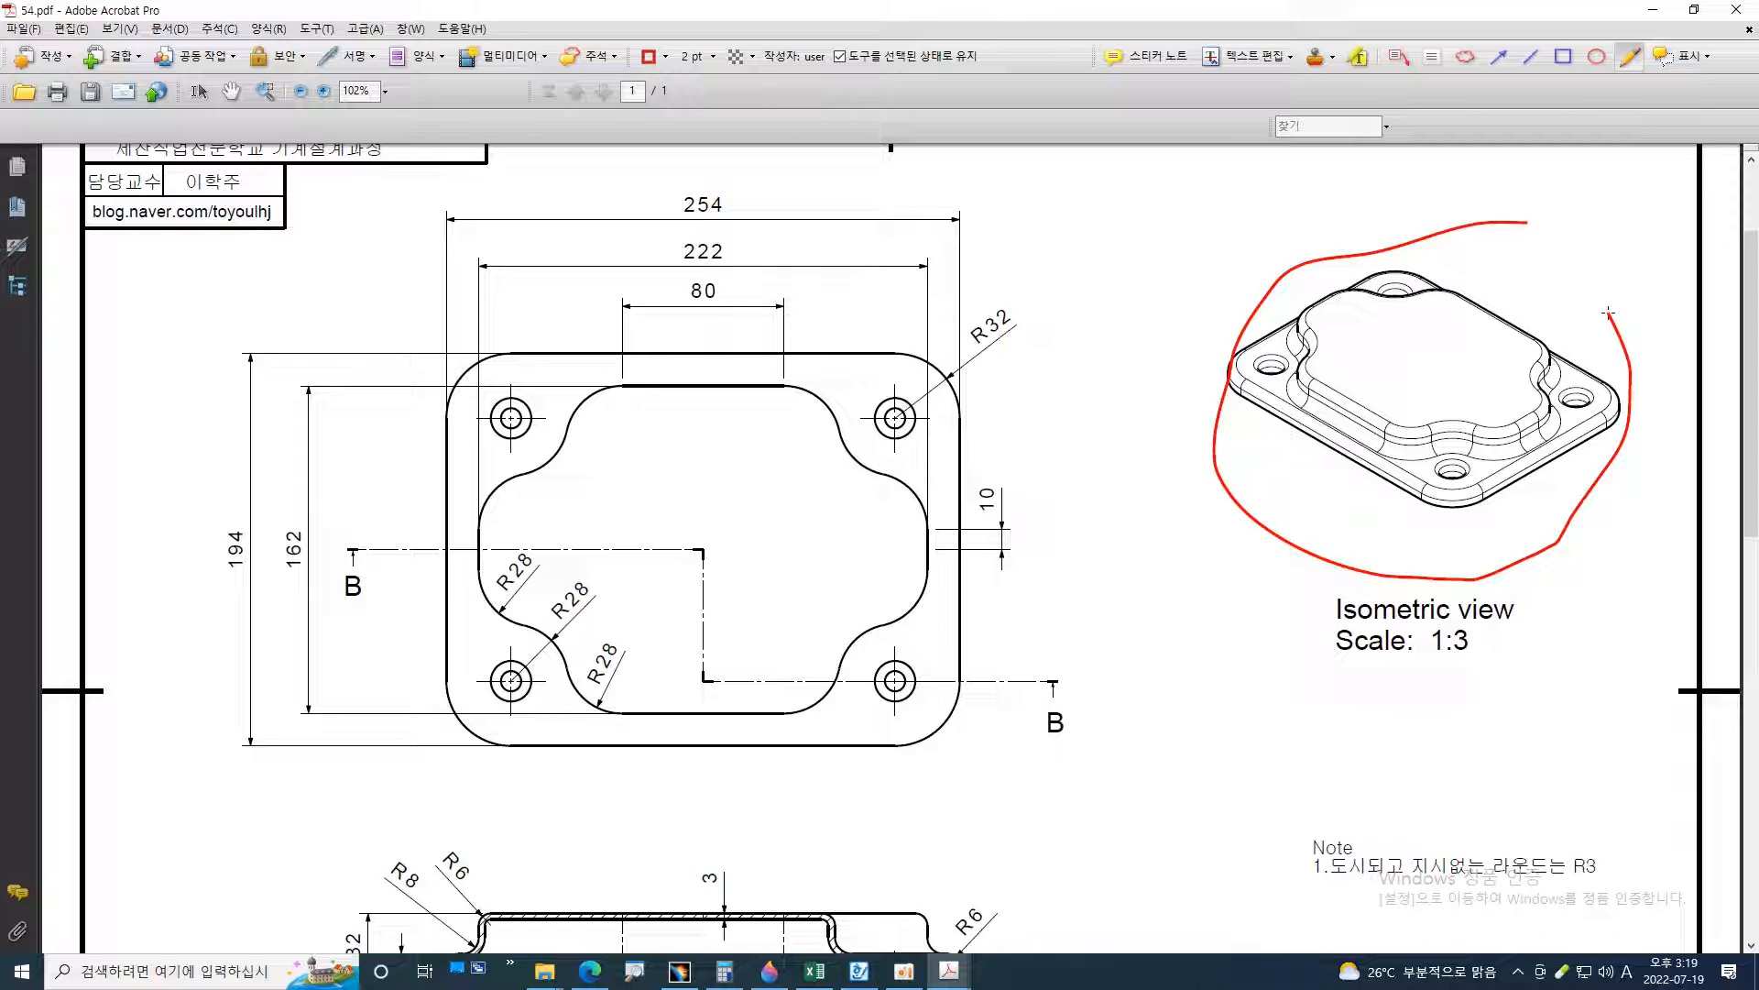
pyautogui.hotkey('ctrl', 'z')
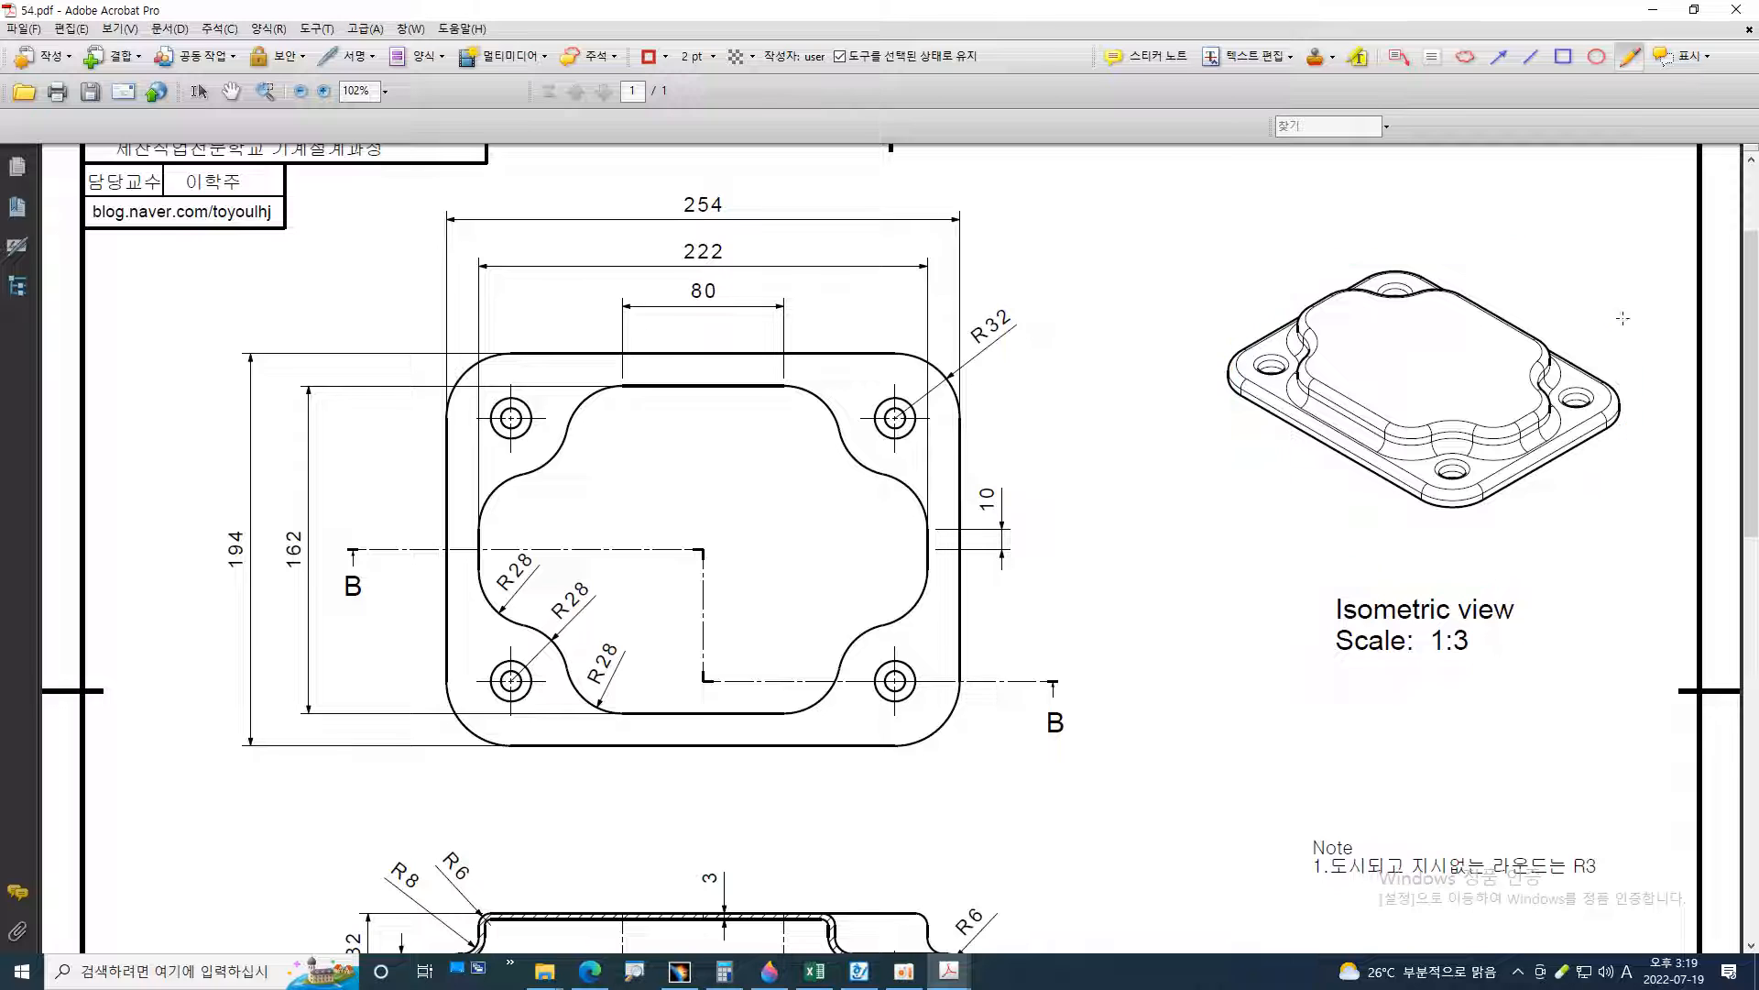
pyautogui.keyDown('ctrl'); pyautogui.scroll(1, 1608, 313); pyautogui.keyUp('ctrl')
pyautogui.moveTo(1343, 242)
pyautogui.mouseDown()
pyautogui.moveTo(1159, 325)
pyautogui.moveTo(1168, 389)
pyautogui.moveTo(1397, 526)
pyautogui.moveTo(1609, 405)
pyautogui.moveTo(1361, 241)
pyautogui.mouseUp()
pyautogui.moveTo(1149, 356)
pyautogui.mouseDown()
pyautogui.moveTo(1129, 371)
pyautogui.moveTo(1166, 417)
pyautogui.moveTo(1348, 539)
pyautogui.moveTo(1400, 551)
pyautogui.moveTo(1398, 523)
pyautogui.mouseUp()
pyautogui.moveTo(1602, 406)
pyautogui.mouseDown()
pyautogui.moveTo(1609, 438)
pyautogui.moveTo(1413, 554)
pyautogui.mouseUp()
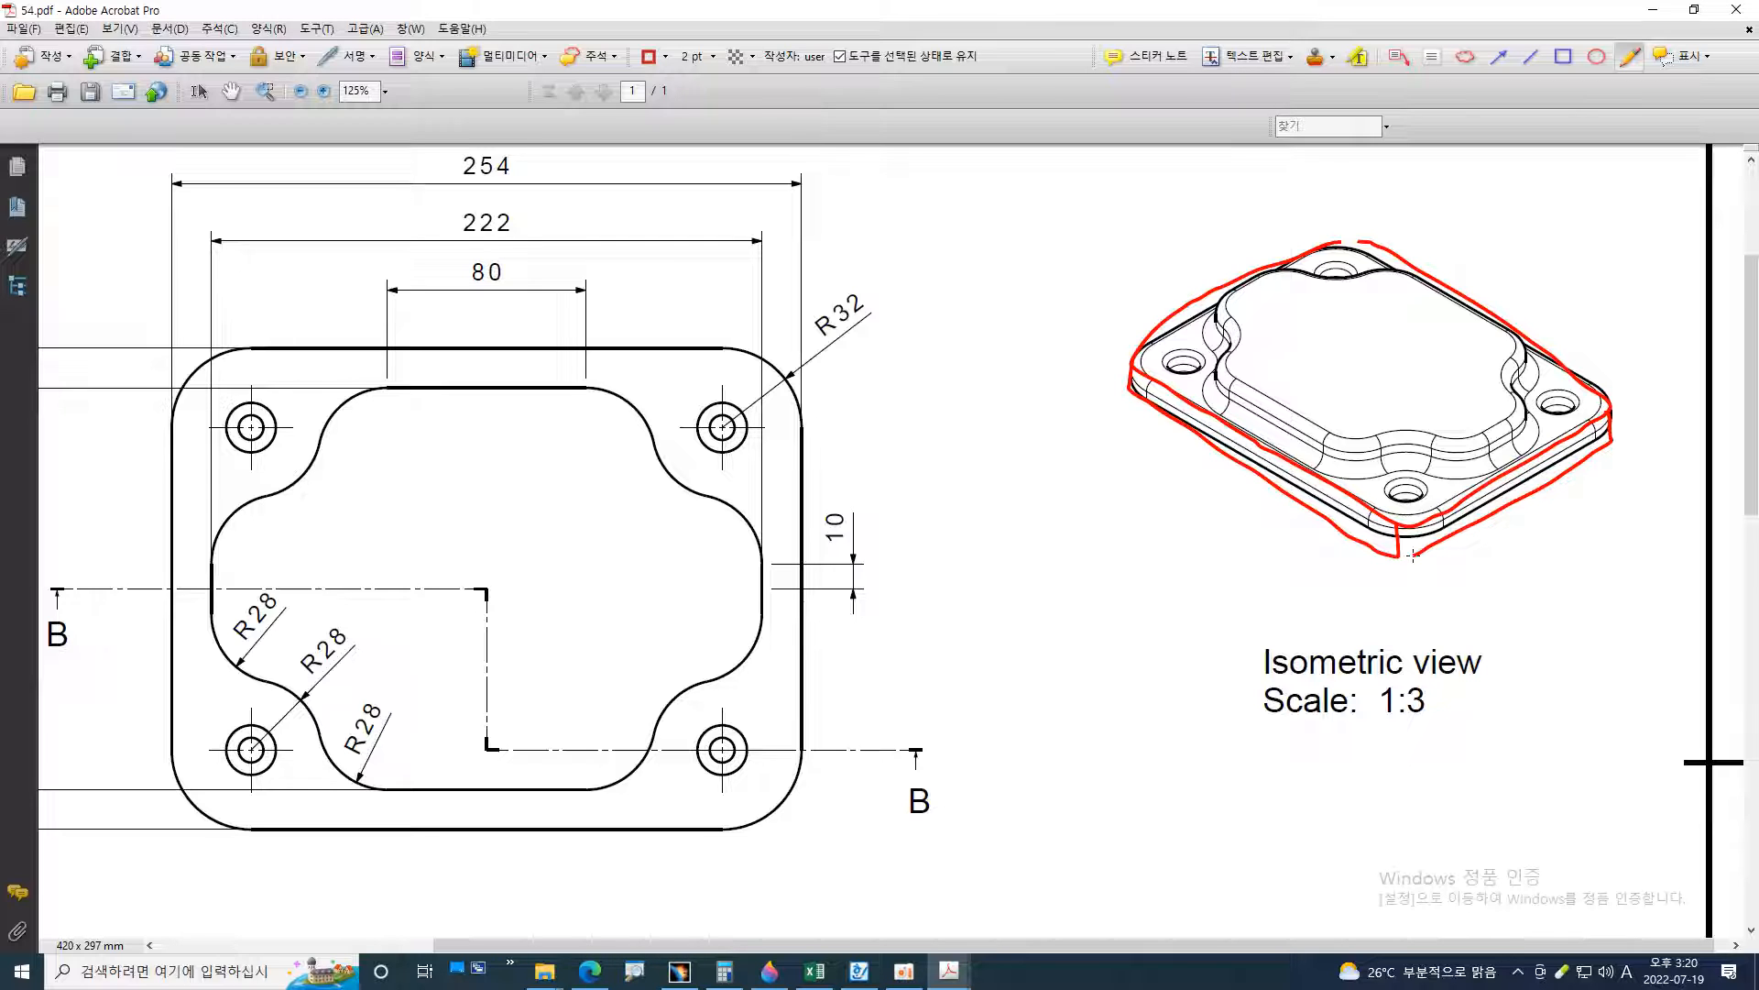
pyautogui.moveTo(1111, 525)
pyautogui.mouseDown()
pyautogui.moveTo(1210, 476)
pyautogui.moveTo(1203, 453)
pyautogui.moveTo(1226, 472)
pyautogui.mouseUp()
pyautogui.moveTo(1068, 501)
pyautogui.mouseDown()
pyautogui.moveTo(1064, 576)
pyautogui.moveTo(1089, 501)
pyautogui.moveTo(1070, 529)
pyautogui.mouseUp()
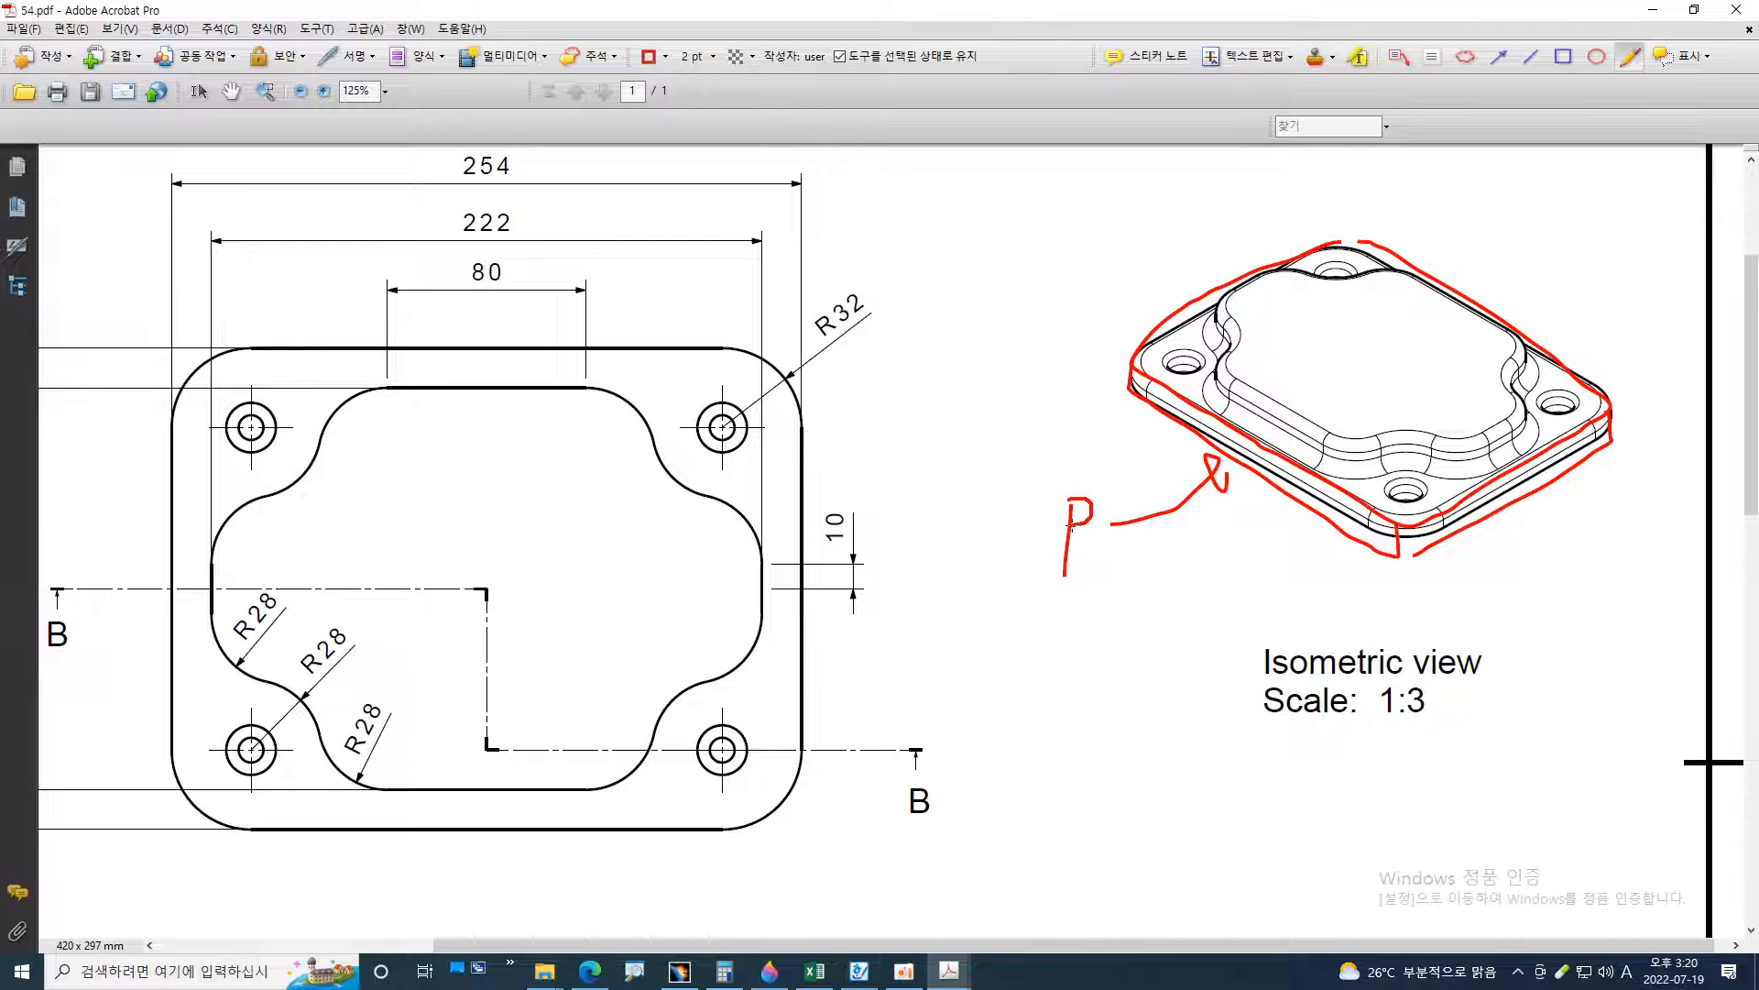
# Draw a blue rectangle markup around the outer 254 by 194 outline of the plan view
pyautogui.scroll(-1, 1113, 559)
pyautogui.keyDown('ctrl'); pyautogui.scroll(-2, 1118, 553); pyautogui.keyUp('ctrl')
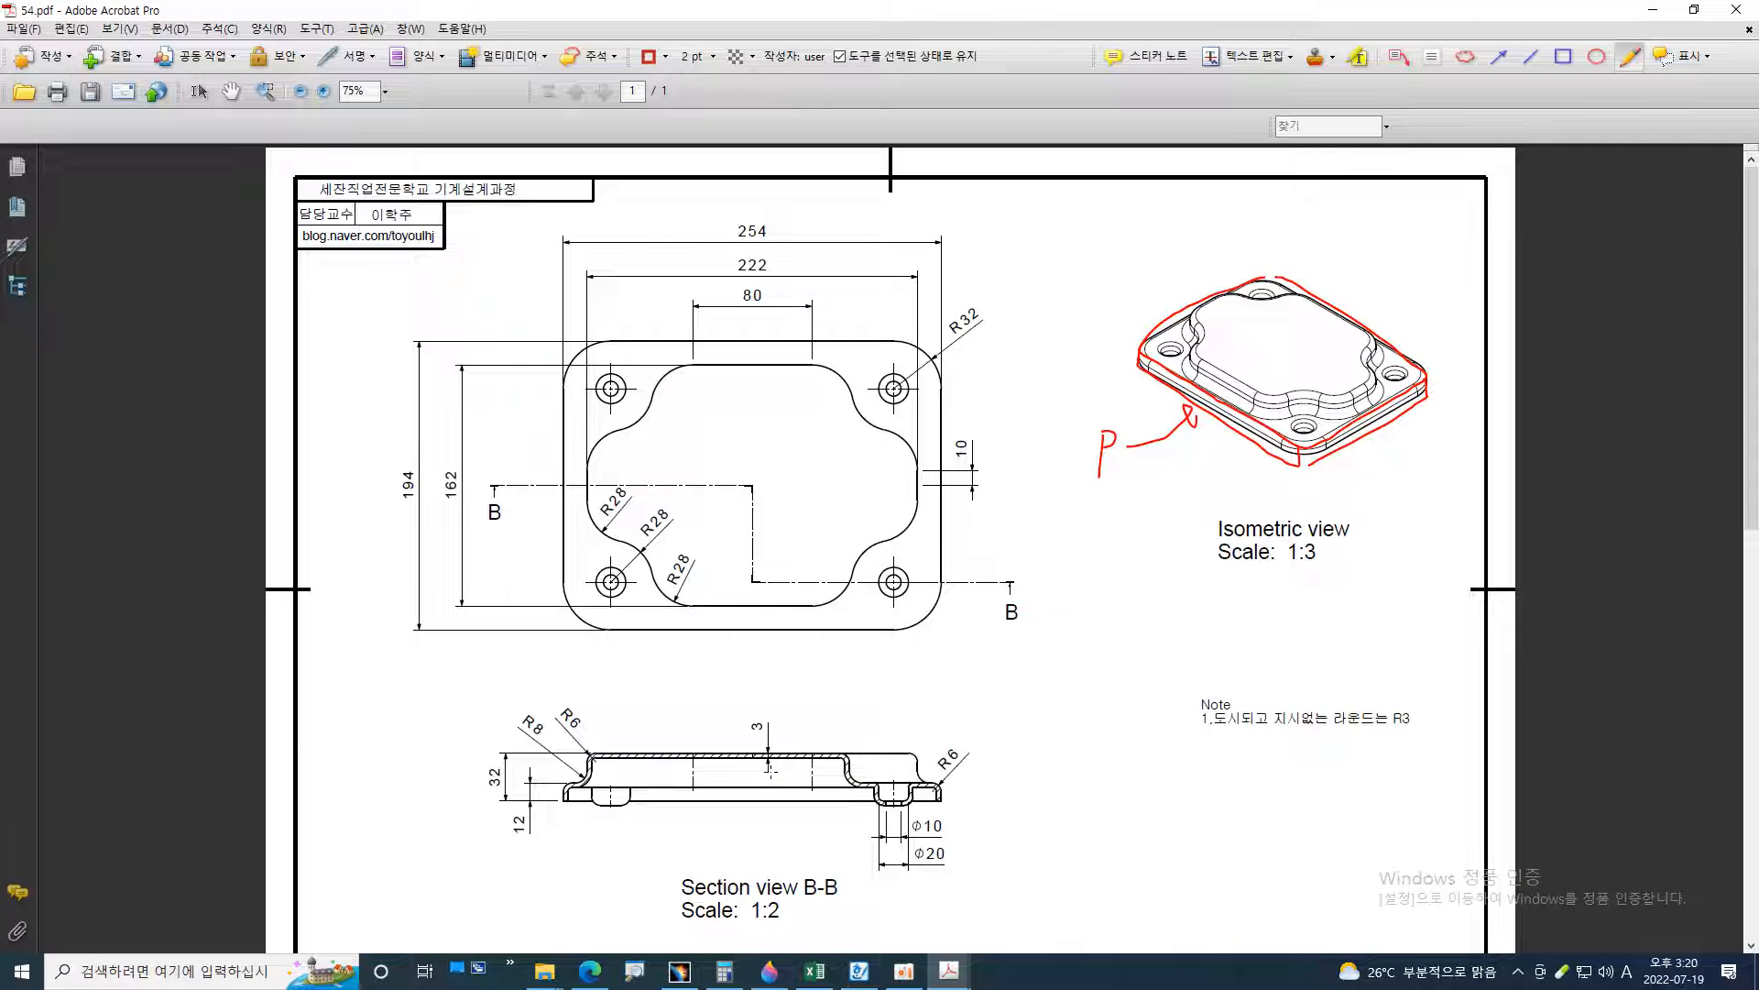
pyautogui.click(1563, 56)
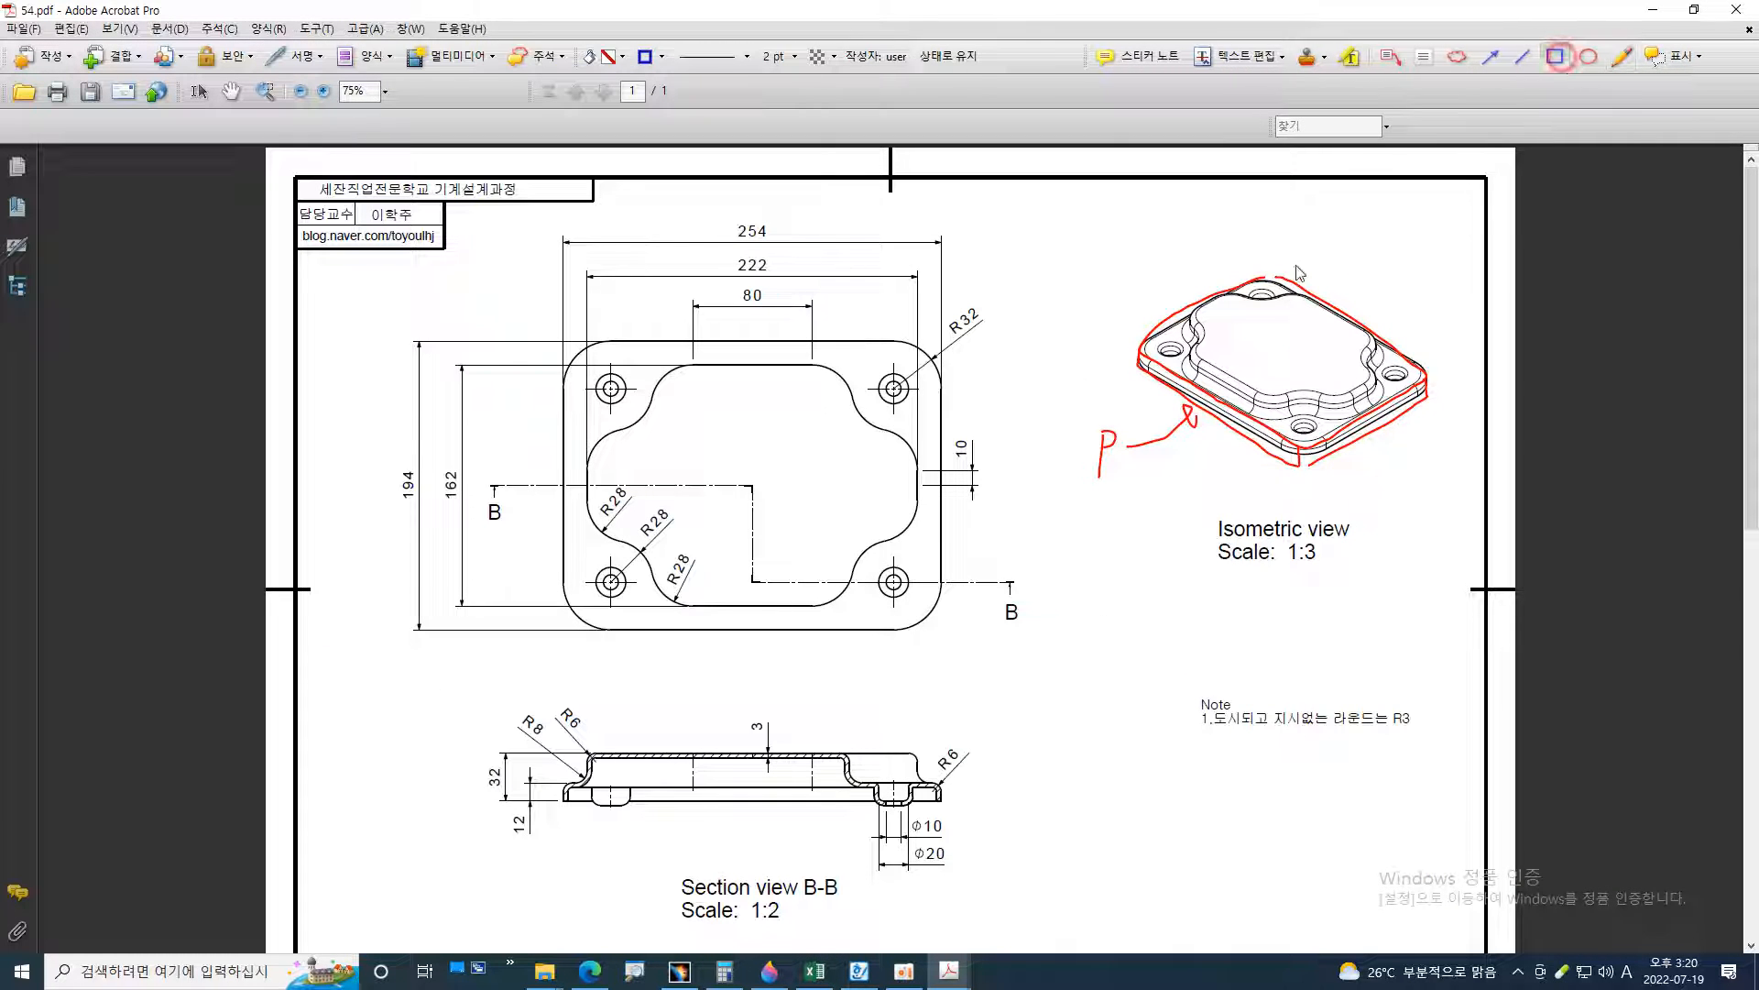
pyautogui.hotkey('ctrl', '2')
pyautogui.moveTo(444, 217); pyautogui.dragTo(959, 606)
# Draw a blue rectangle markup over the 12 mm high base in Section view B-B
pyautogui.click(1555, 56)
pyautogui.scroll(-1, 443, 806)
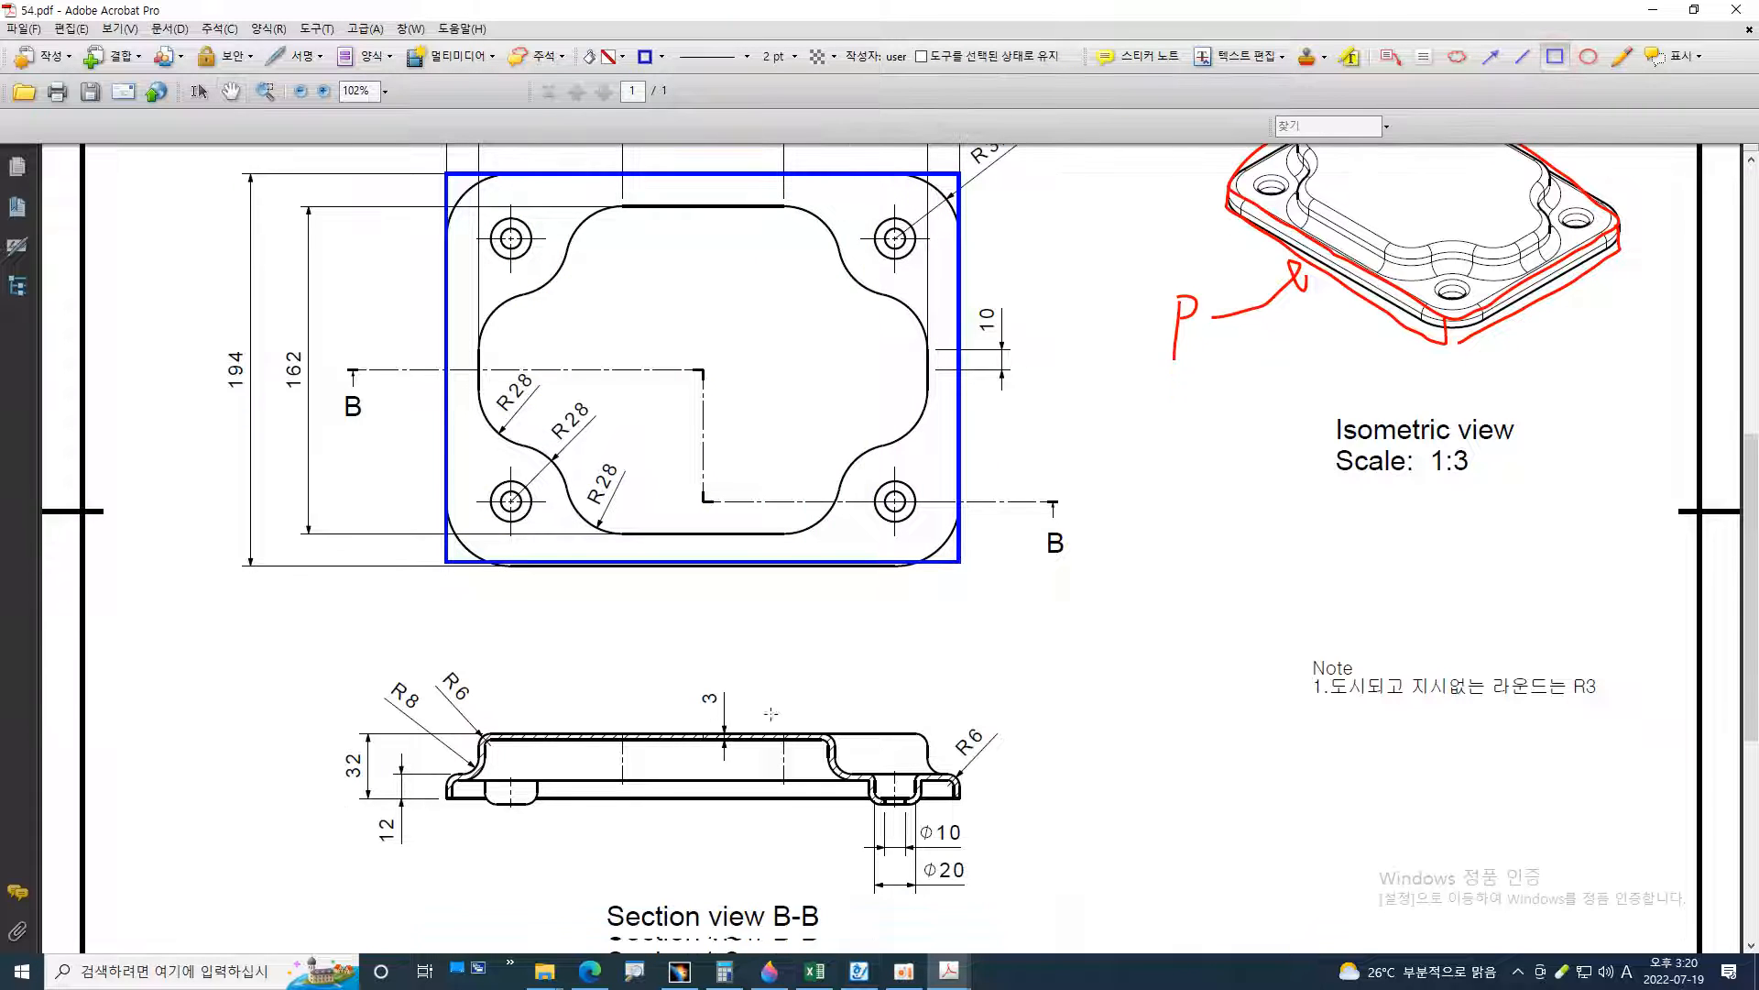
pyautogui.keyDown('ctrl'); pyautogui.scroll(3, 444, 806); pyautogui.keyUp('ctrl')
pyautogui.moveTo(460, 777); pyautogui.dragTo(1474, 730)
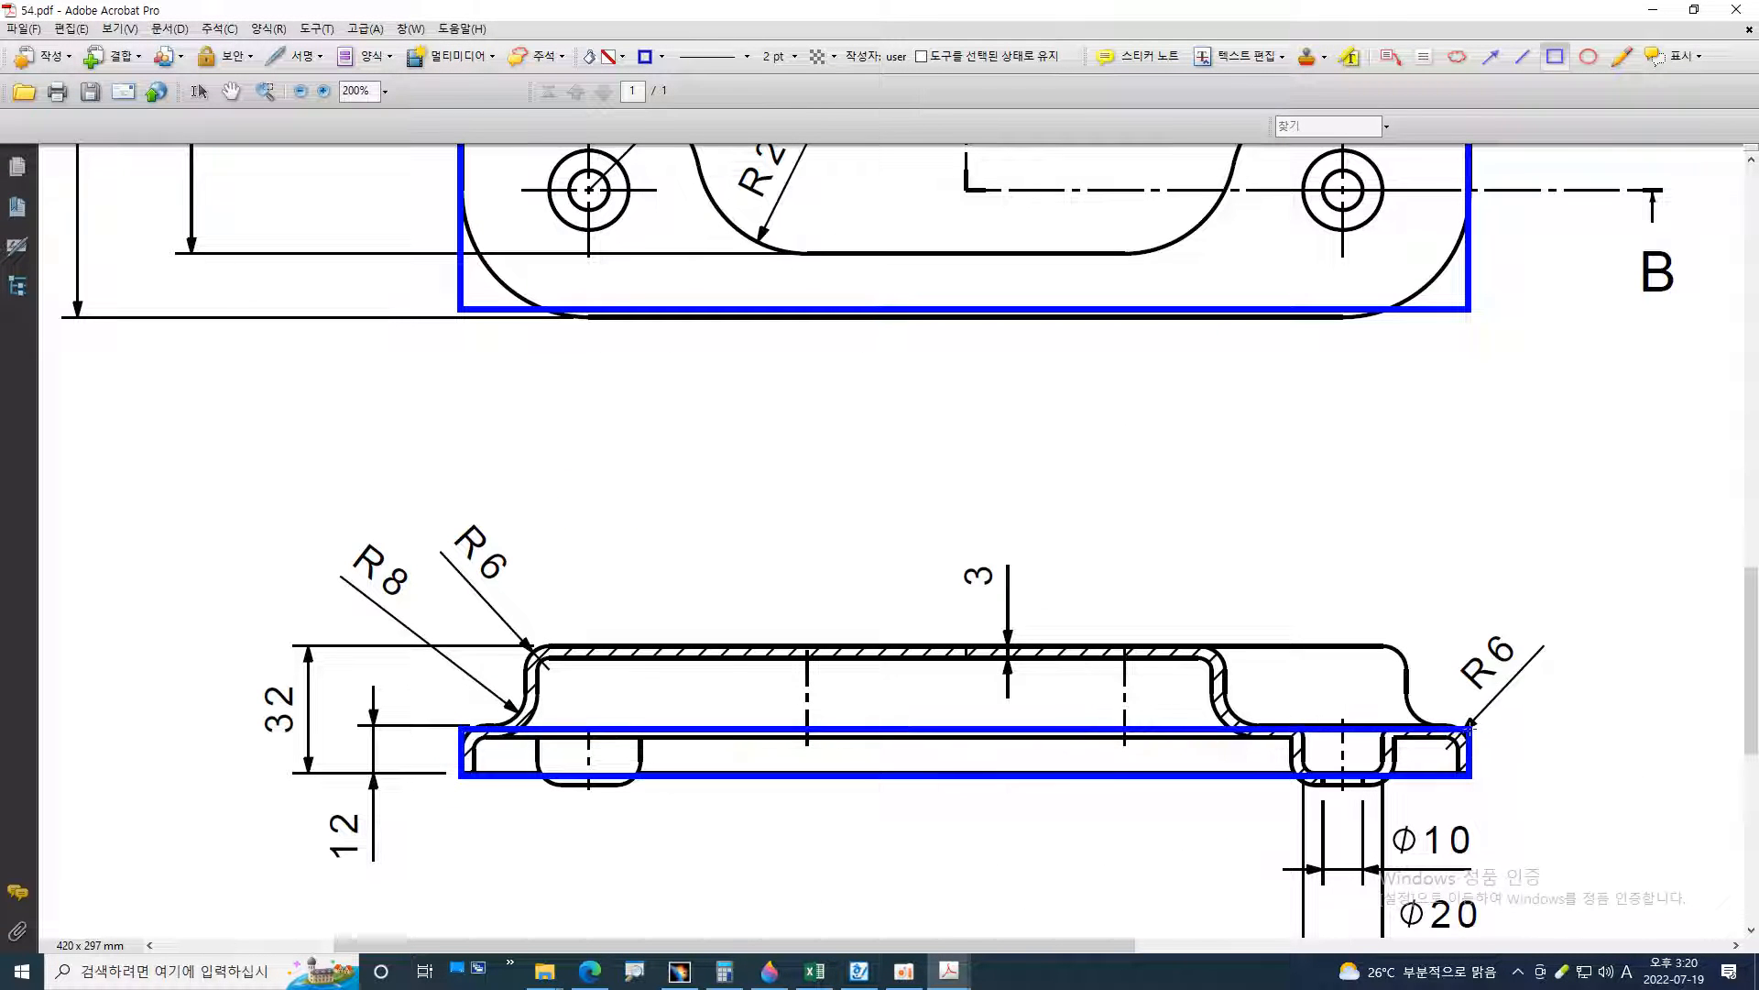
pyautogui.keyDown('ctrl'); pyautogui.scroll(-3, 1048, 479); pyautogui.keyUp('ctrl')
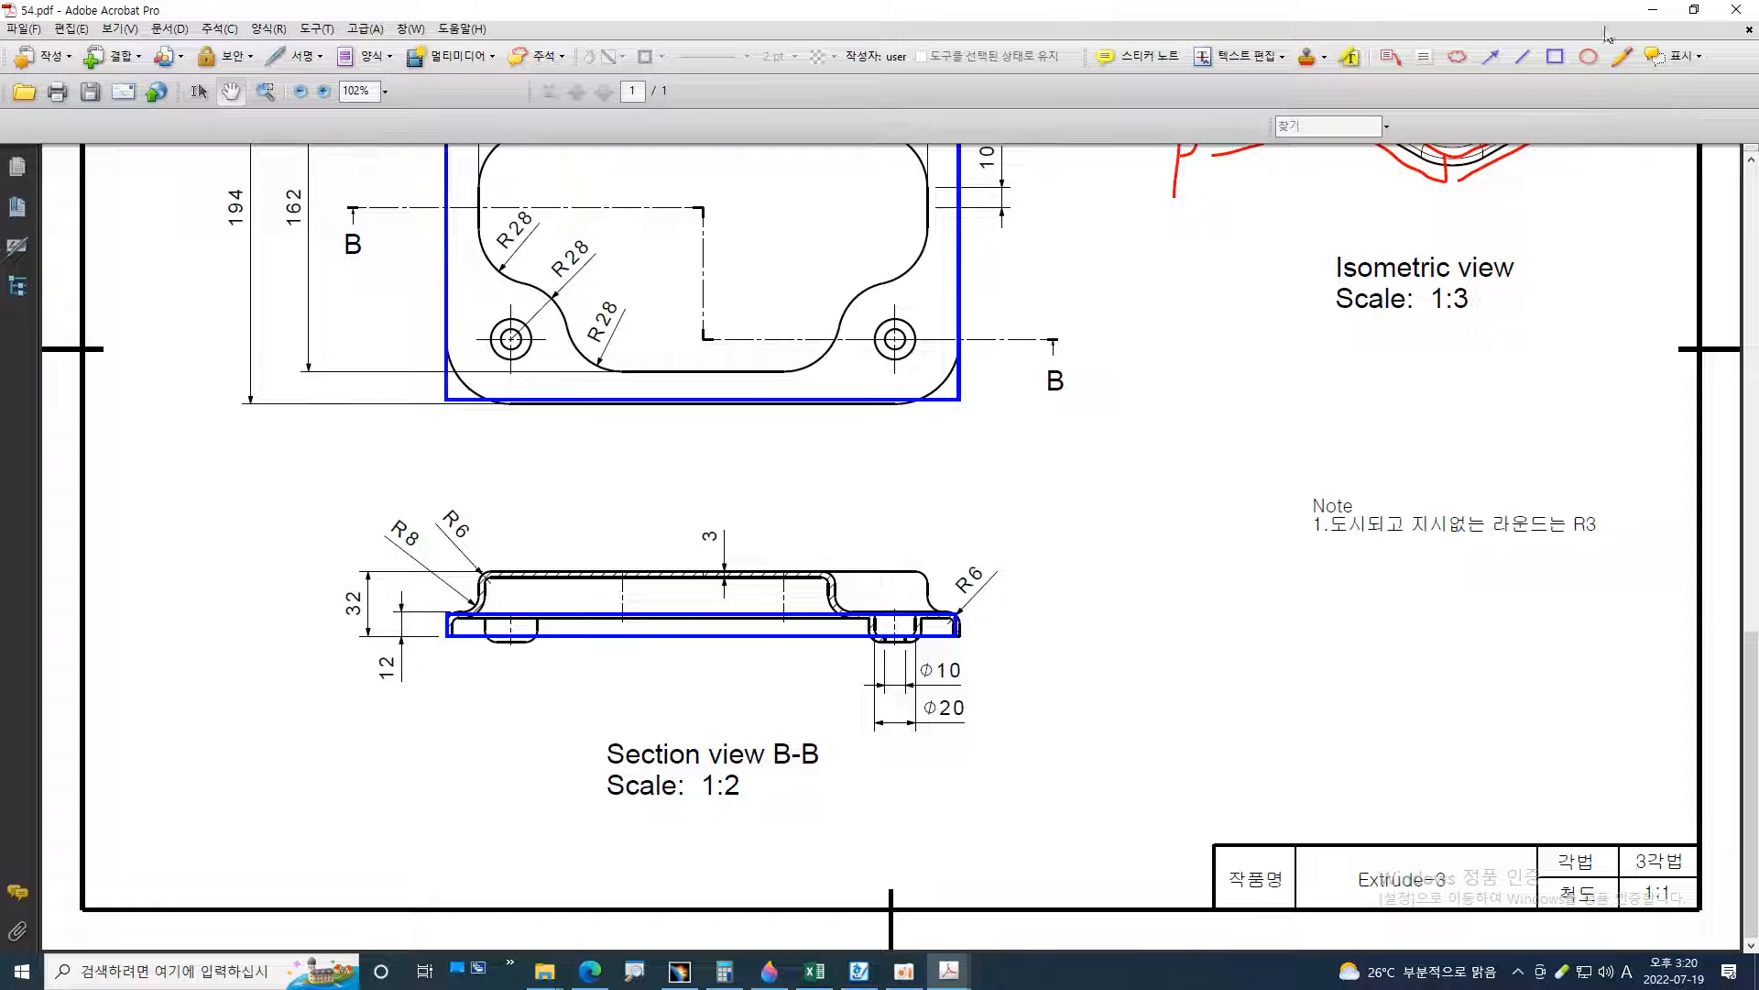
# Sketch a red origin circle with horizontal and vertical axis arrows at the centre of the plan view using the Pencil
pyautogui.click(1622, 56)
pyautogui.scroll(1, 623, 467)
pyautogui.scroll(3, 623, 467)
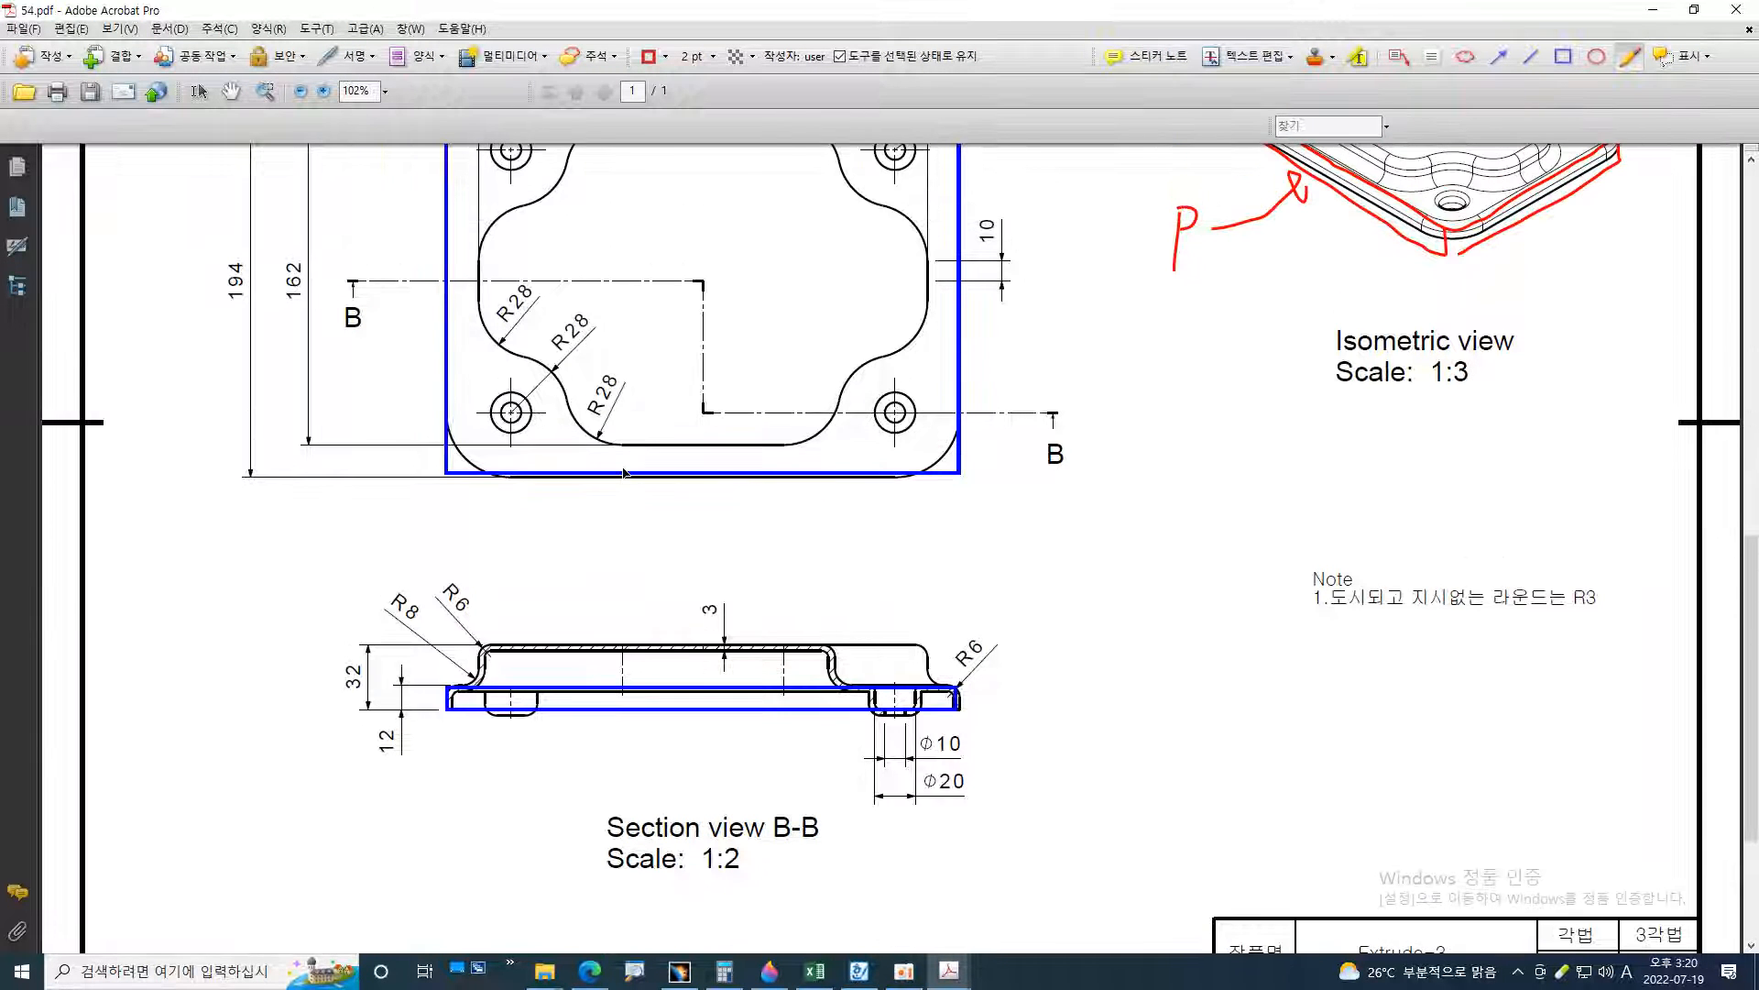
pyautogui.scroll(2, 619, 443)
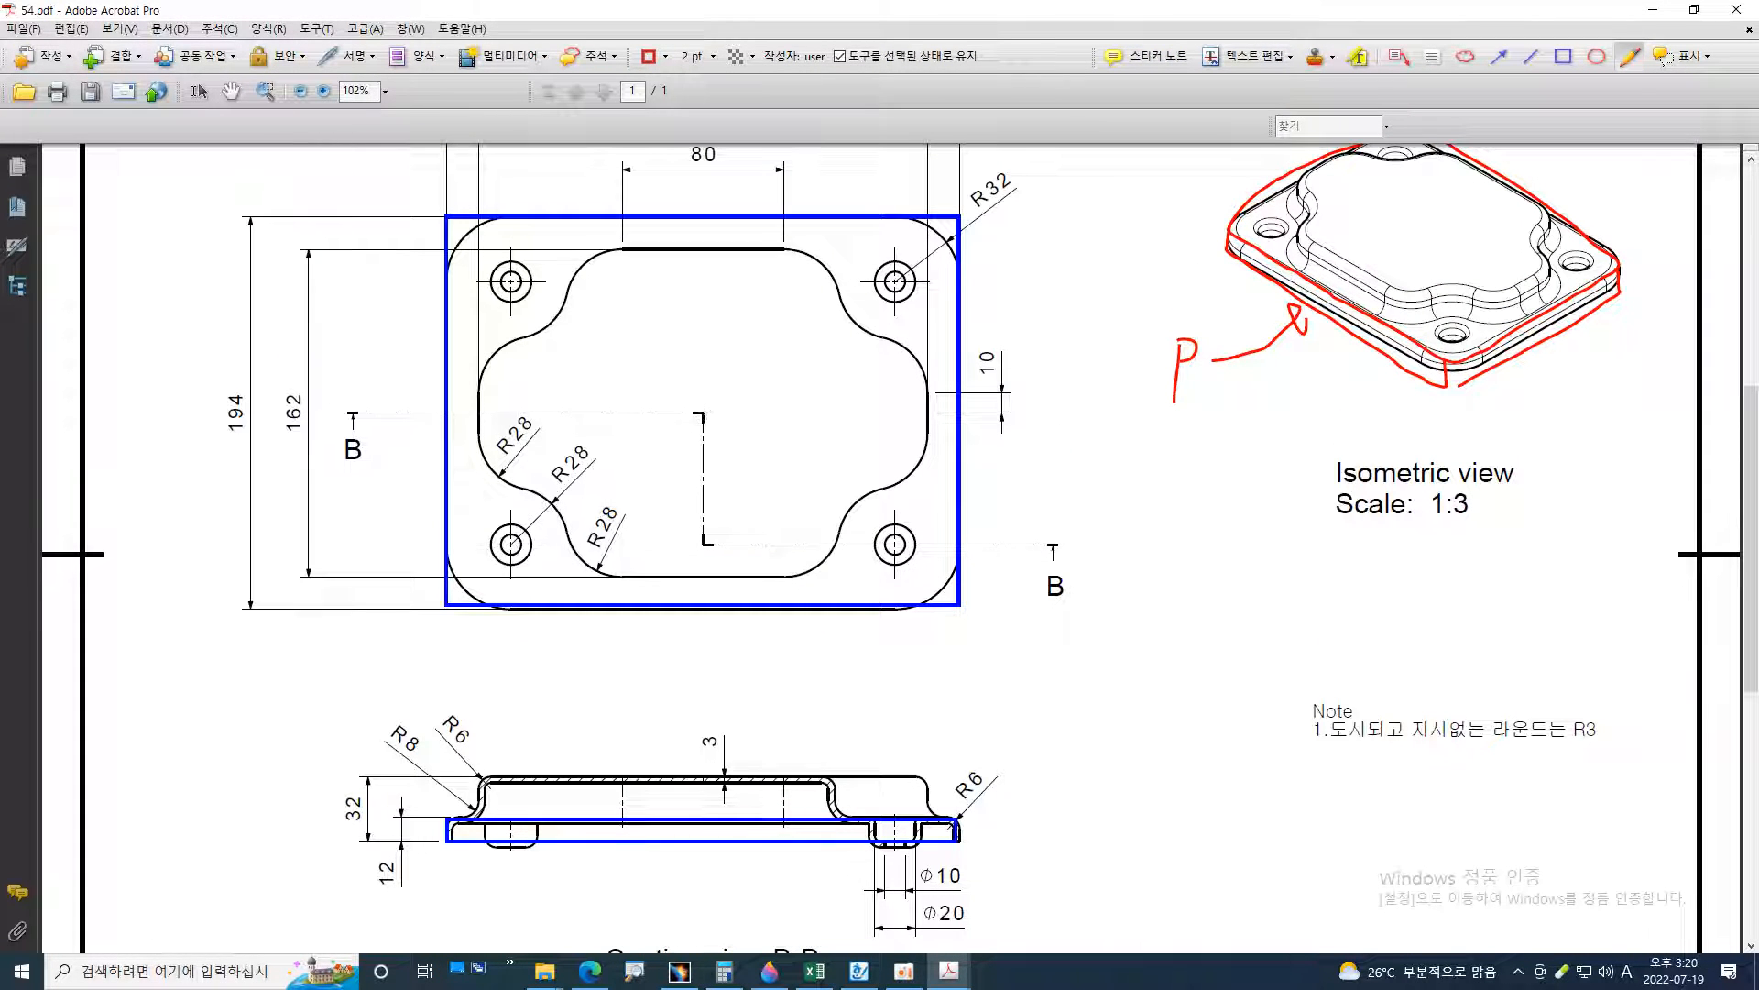
pyautogui.moveTo(700, 406)
pyautogui.mouseDown()
pyautogui.moveTo(701, 355)
pyautogui.moveTo(690, 374)
pyautogui.moveTo(749, 414)
pyautogui.moveTo(737, 424)
pyautogui.mouseUp()
# Sketch red origin axes at the bottom centre of the base in Section view B-B with the Pencil
pyautogui.scroll(1, 750, 414)
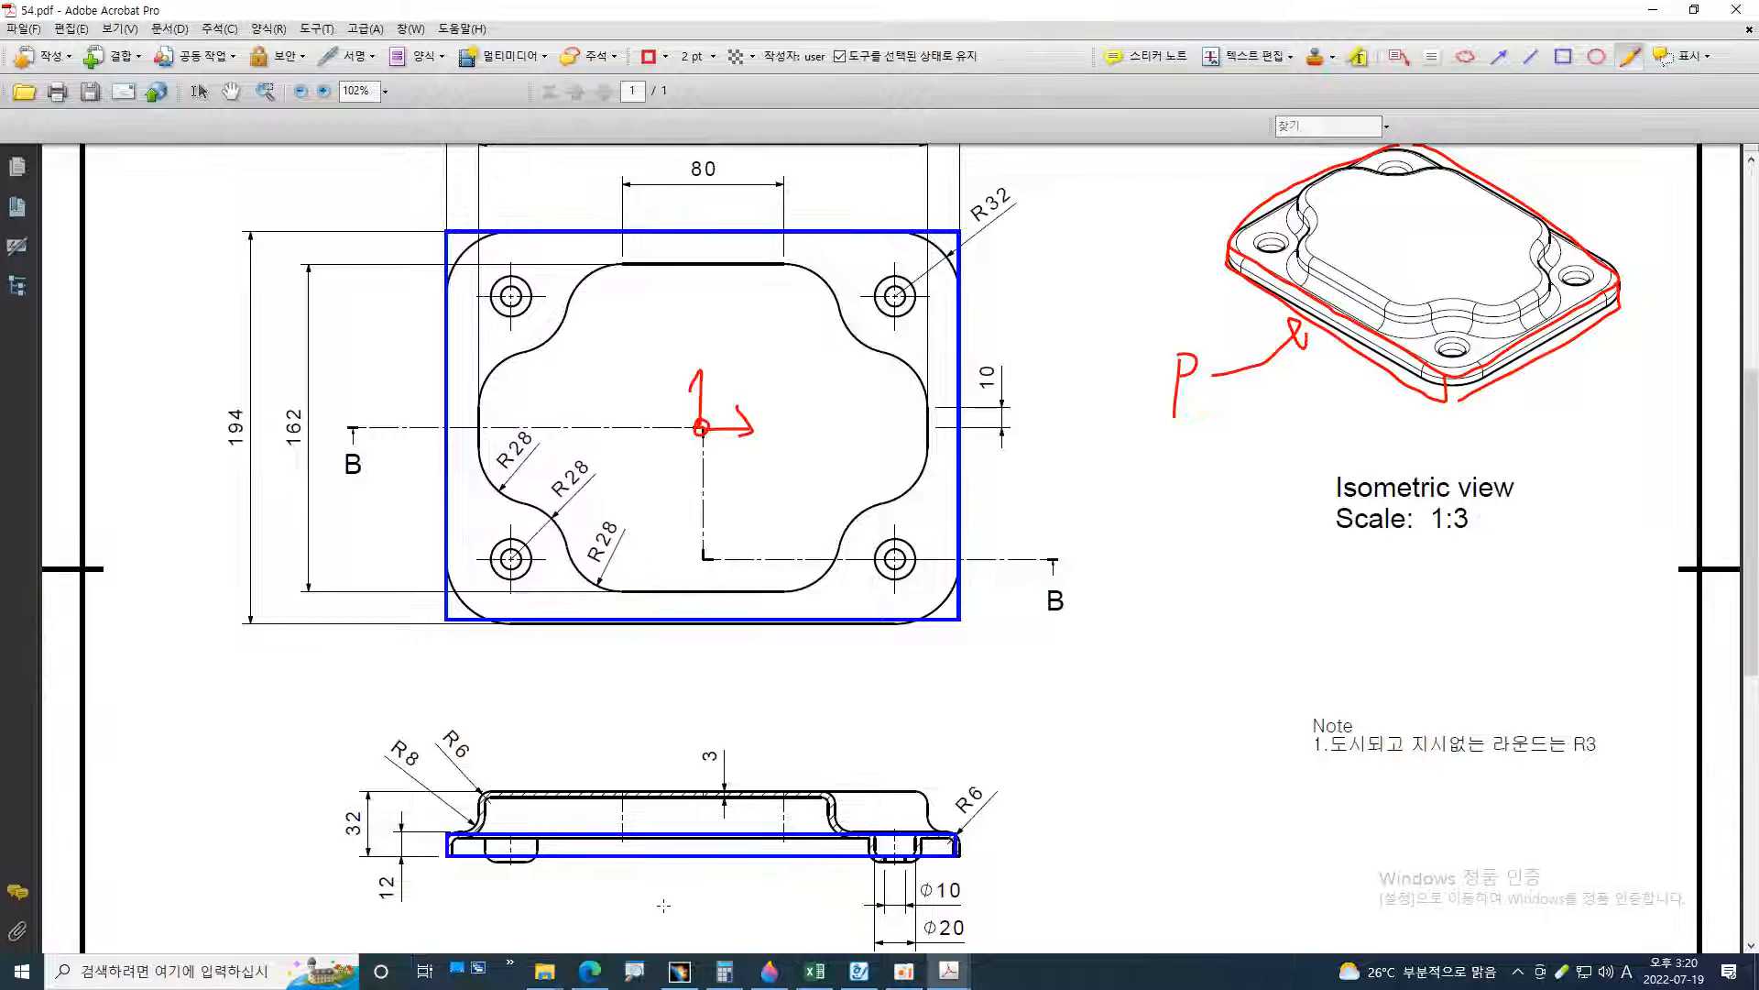
pyautogui.keyDown('ctrl'); pyautogui.scroll(5, 677, 846); pyautogui.keyUp('ctrl')
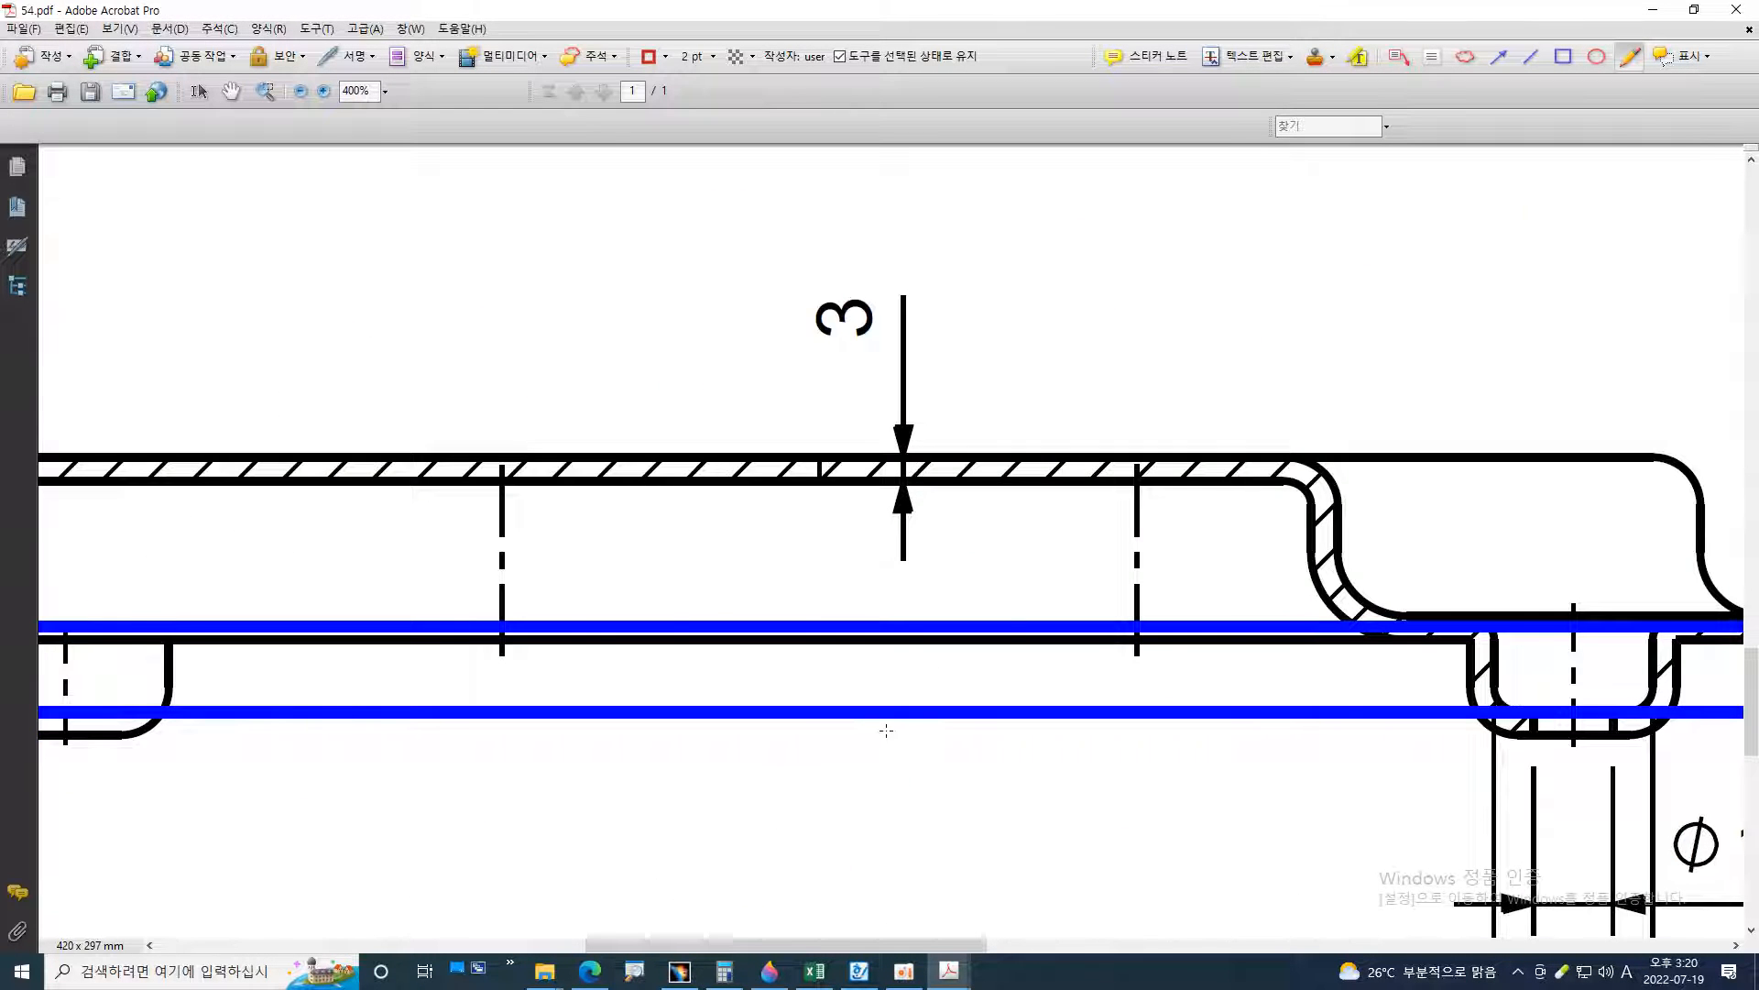
pyautogui.keyDown('ctrl'); pyautogui.scroll(-4, 885, 730); pyautogui.keyUp('ctrl')
pyautogui.moveTo(853, 268)
pyautogui.mouseDown()
pyautogui.moveTo(852, 714)
pyautogui.moveTo(850, 620)
pyautogui.moveTo(866, 628)
pyautogui.moveTo(861, 701)
pyautogui.moveTo(942, 702)
pyautogui.moveTo(920, 720)
pyautogui.moveTo(941, 702)
pyautogui.mouseUp()
pyautogui.hotkey('ctrl', 'z')
pyautogui.keyDown('ctrl'); pyautogui.scroll(2, 864, 766); pyautogui.keyUp('ctrl')
pyautogui.keyDown('ctrl'); pyautogui.scroll(-3, 940, 700); pyautogui.keyUp('ctrl')
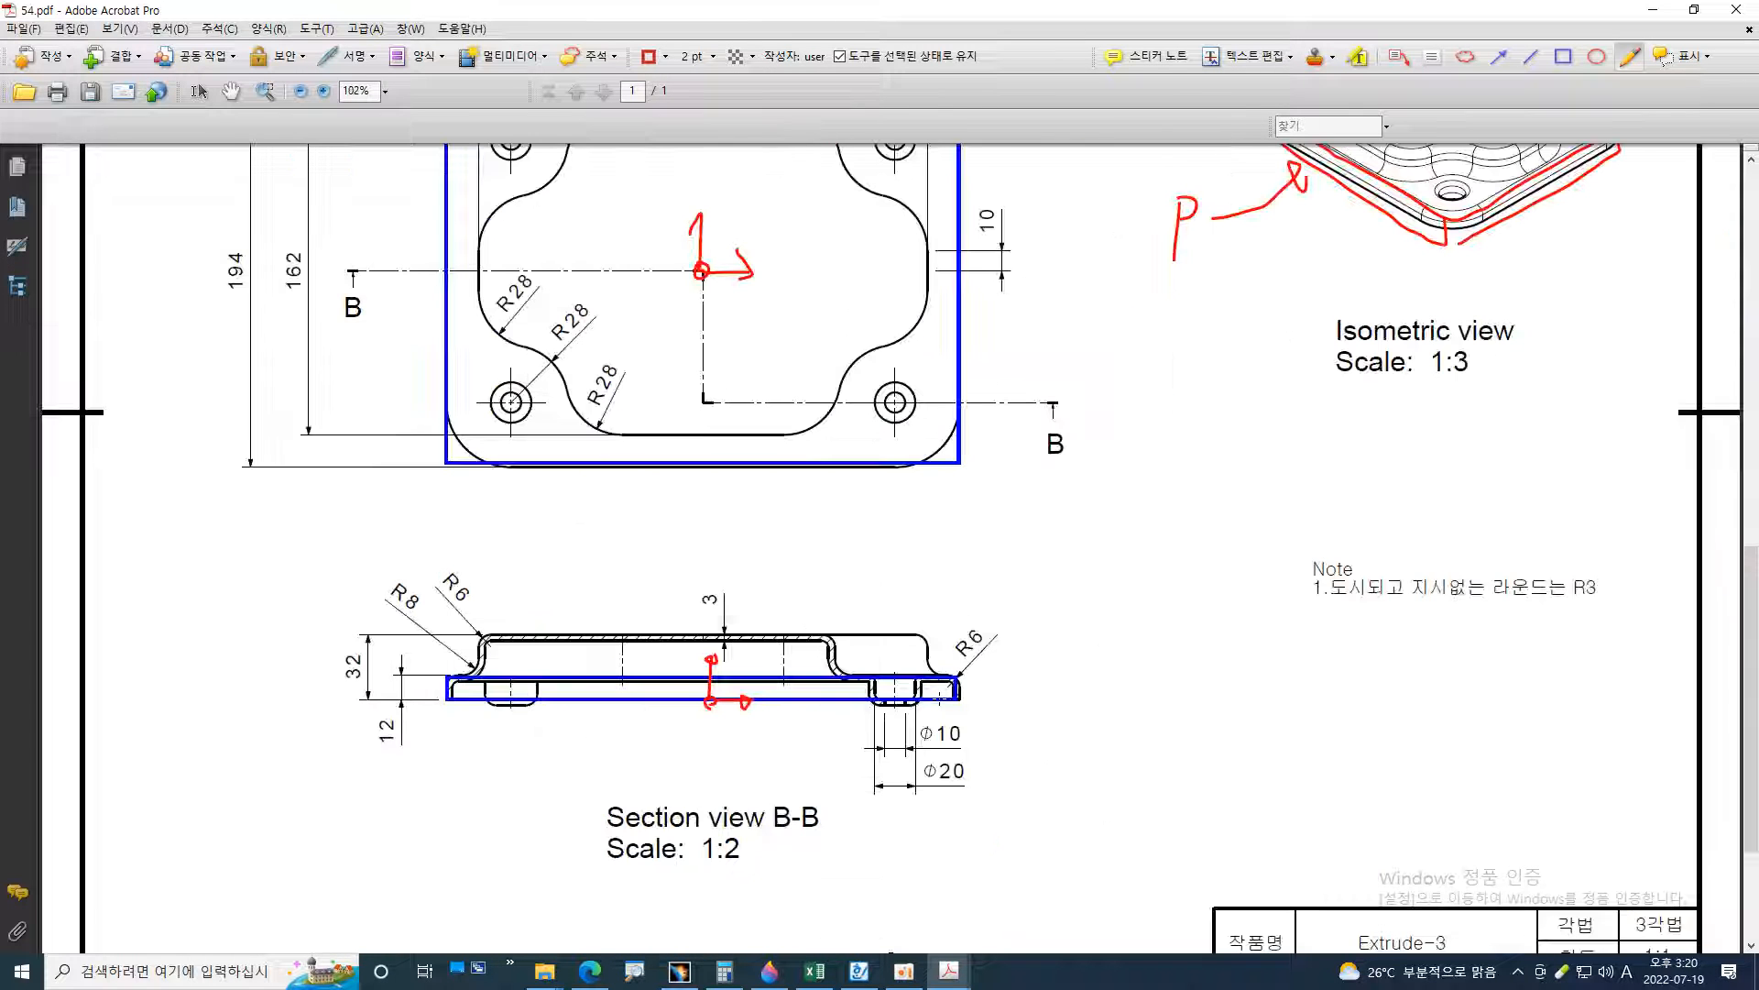
pyautogui.scroll(2, 1367, 320)
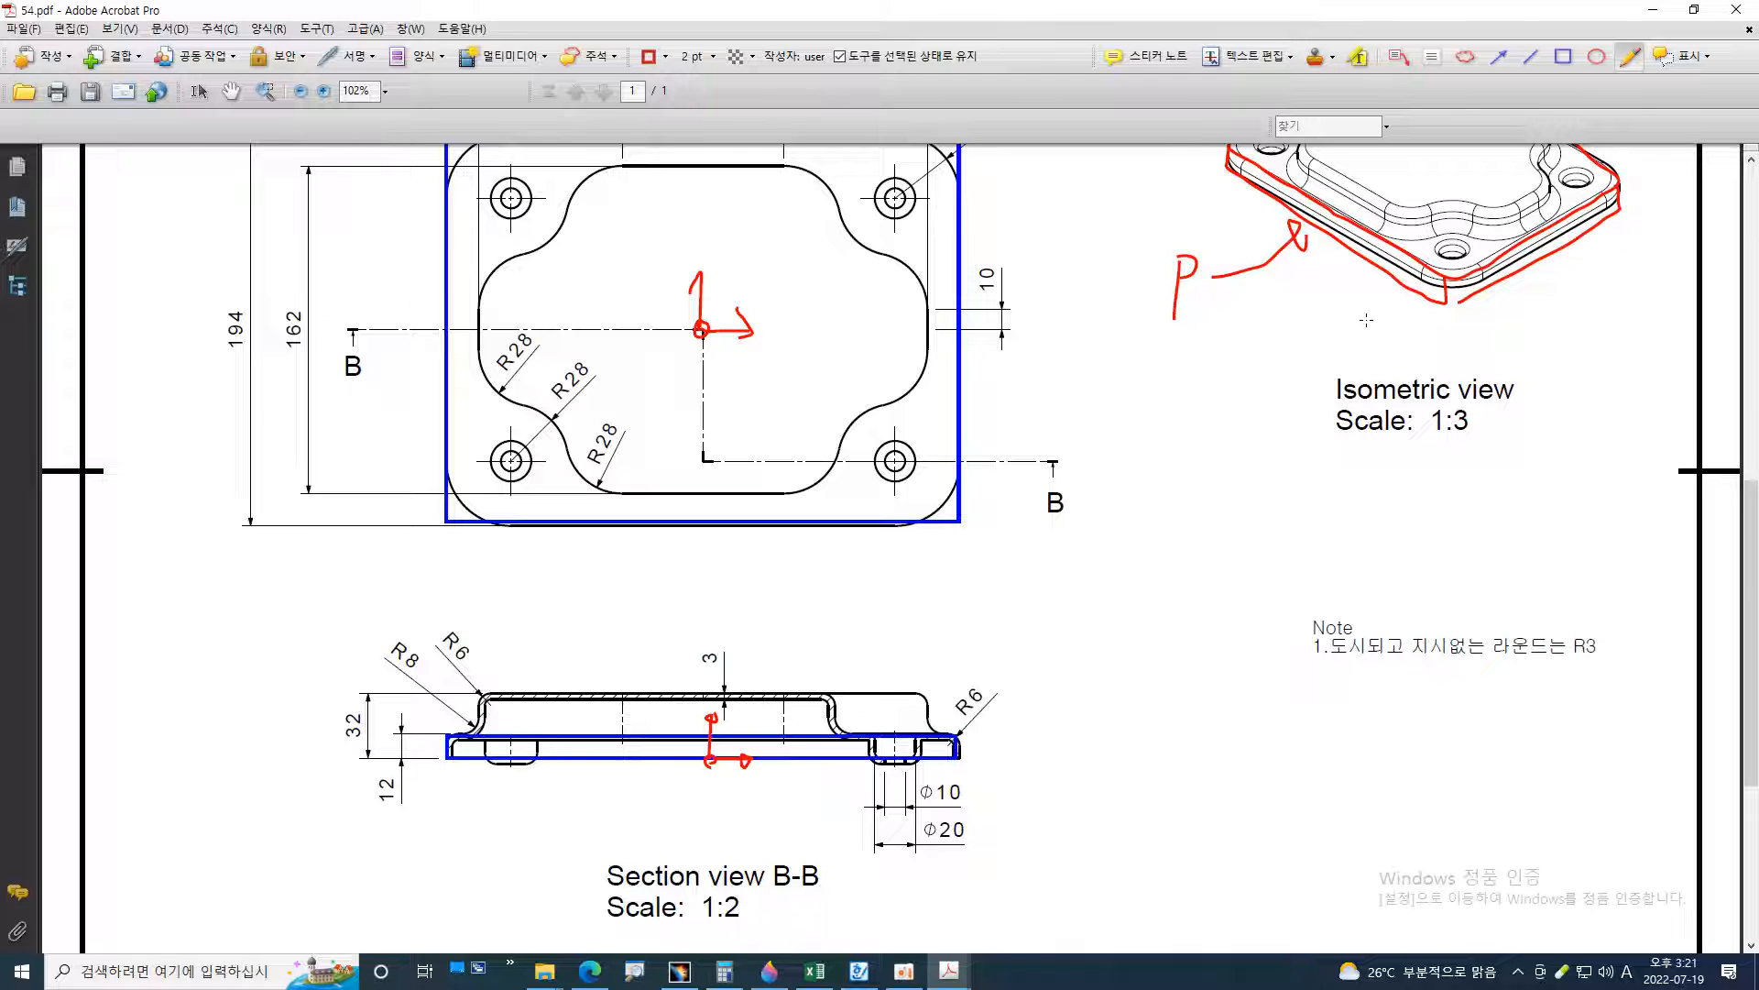
pyautogui.scroll(3, 1366, 319)
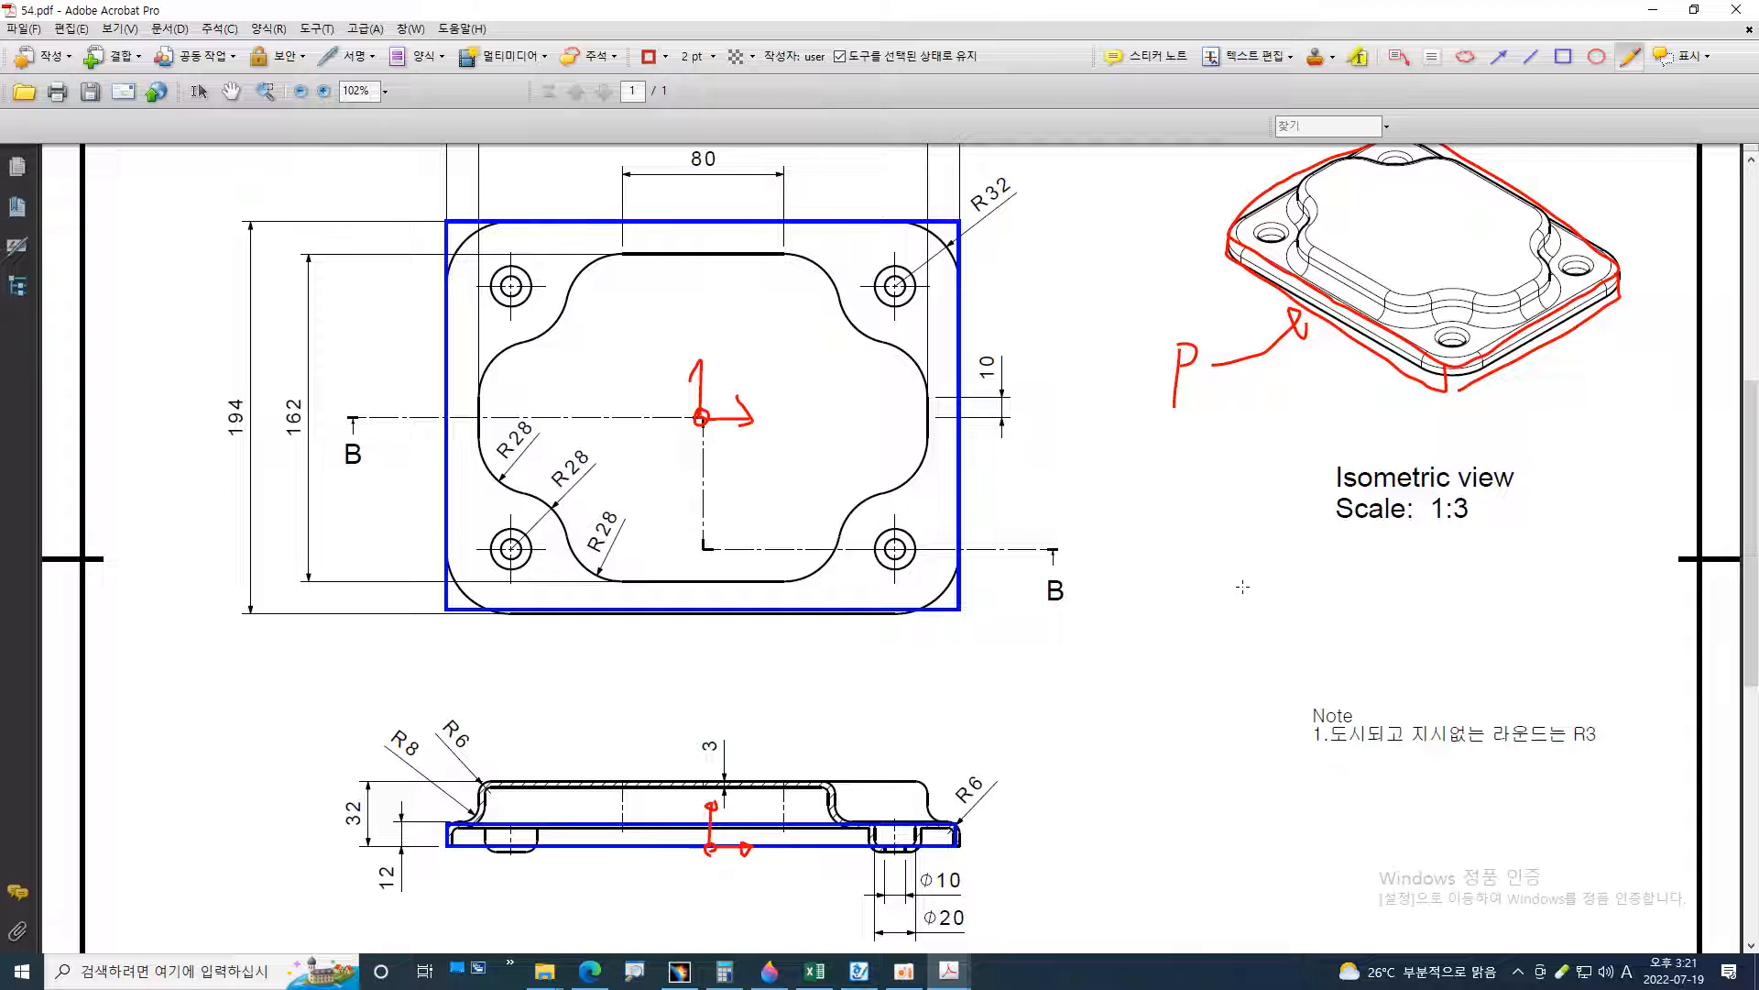
# Switch to CATIA and orient the Extrude-3 part to the named top view
pyautogui.hotkey('alt', 'Tab')
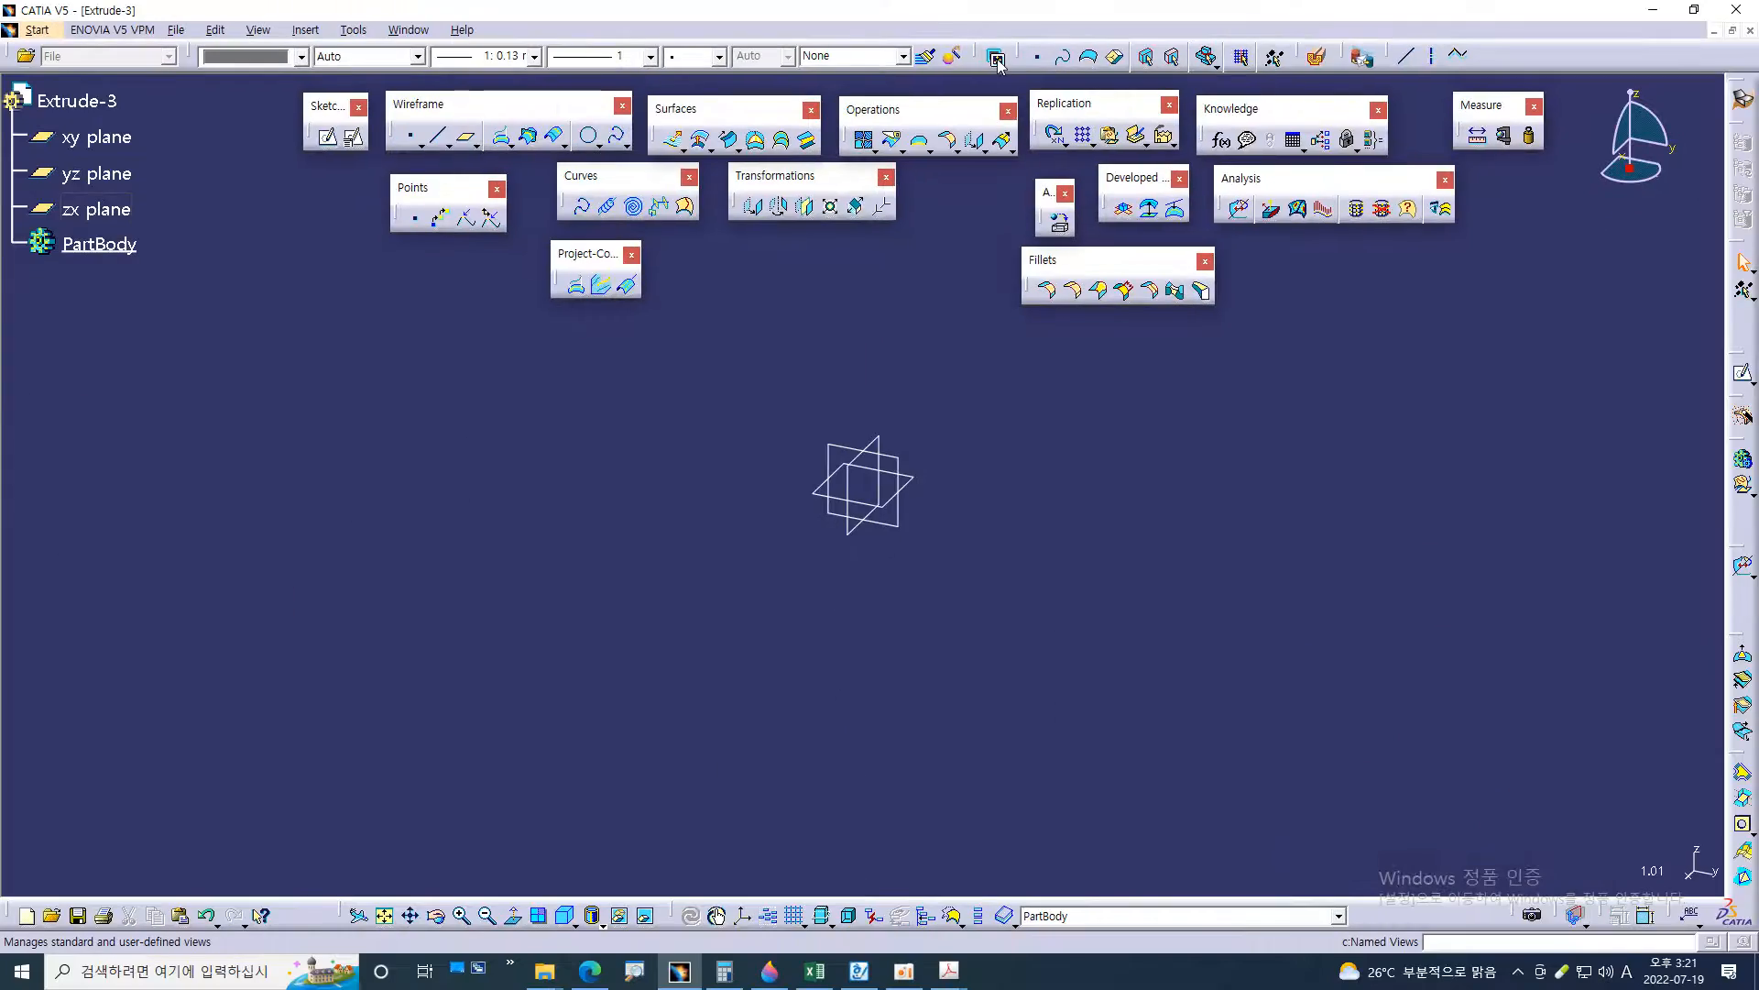
pyautogui.click(1003, 145)
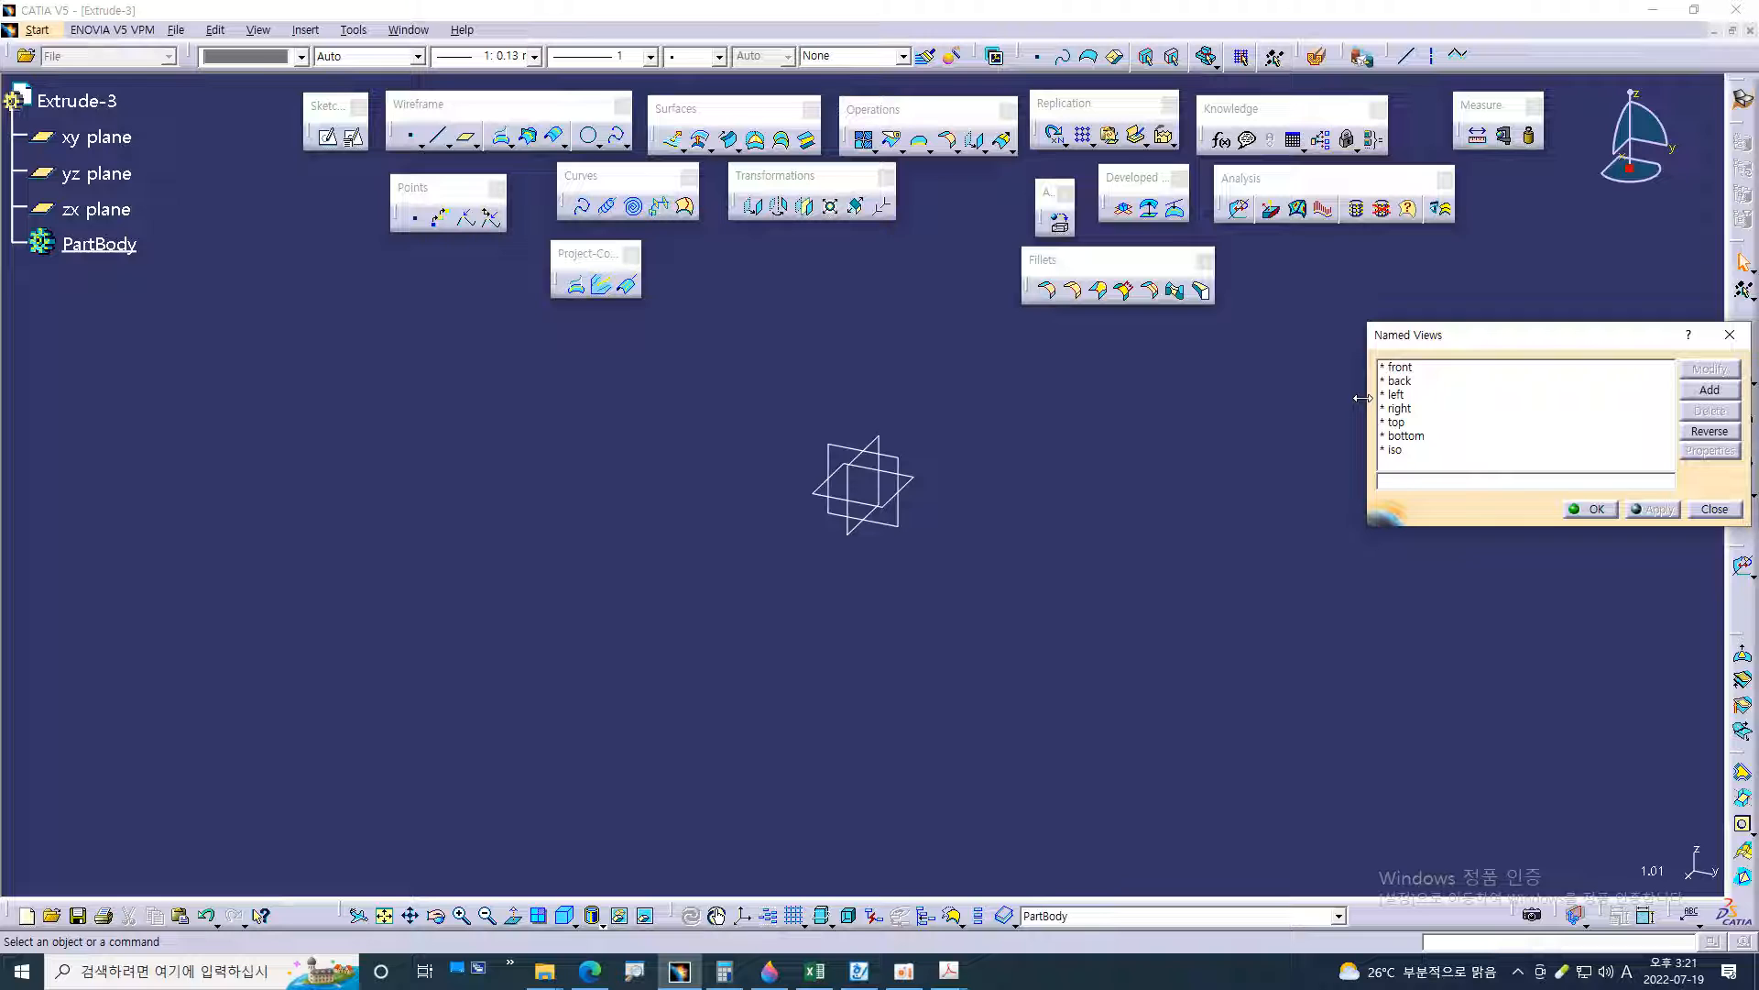
pyautogui.moveTo(1368, 406); pyautogui.dragTo(1507, 405)
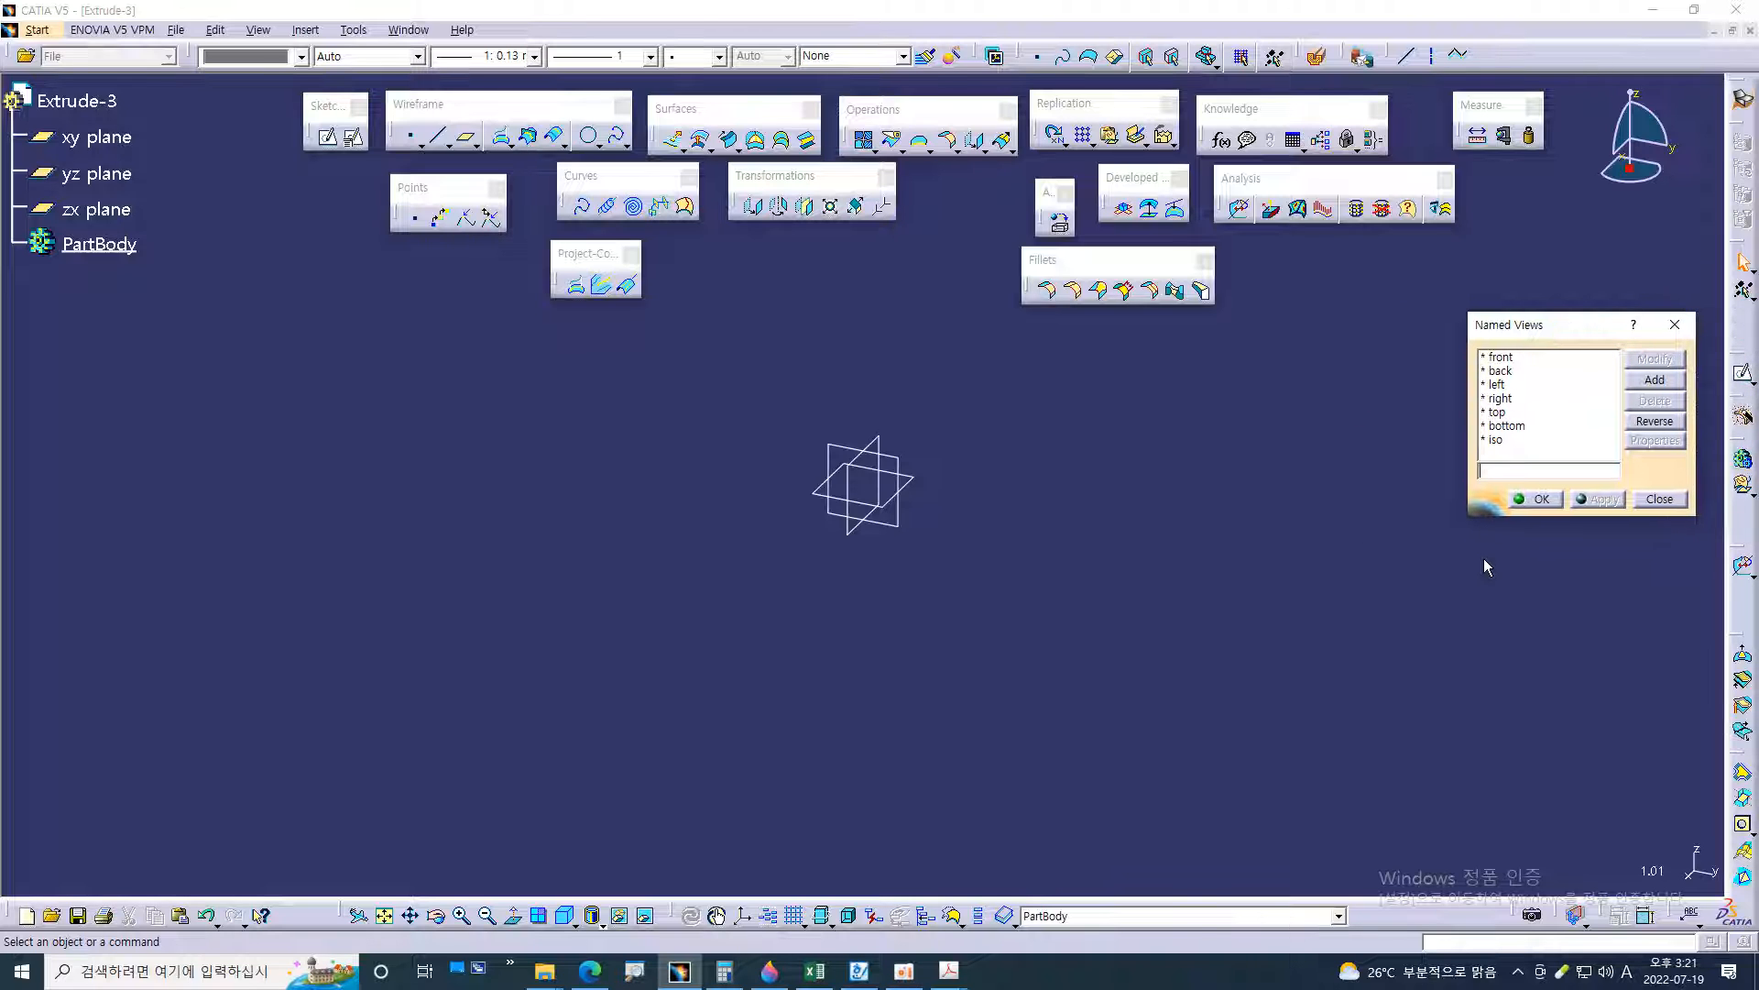
pyautogui.click(1499, 413)
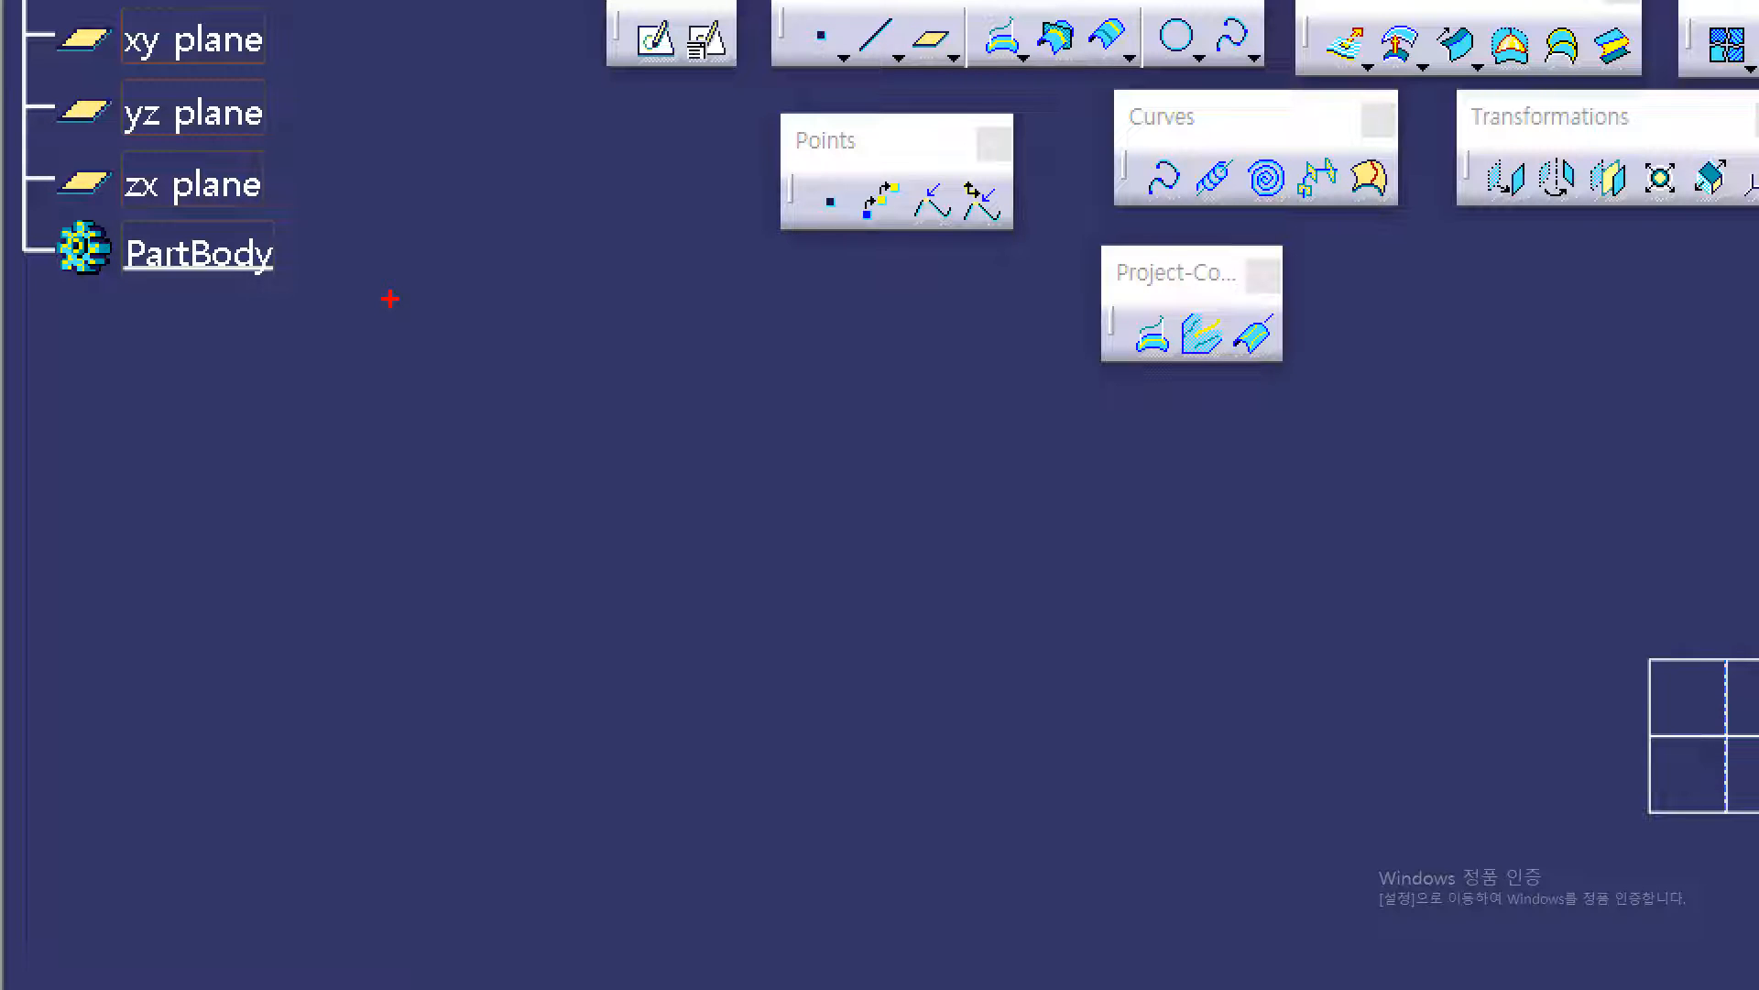
pyautogui.moveTo(272, 271)
pyautogui.mouseDown()
pyautogui.moveTo(192, 281)
pyautogui.moveTo(179, 236)
pyautogui.moveTo(245, 225)
pyautogui.moveTo(274, 270)
pyautogui.mouseUp()
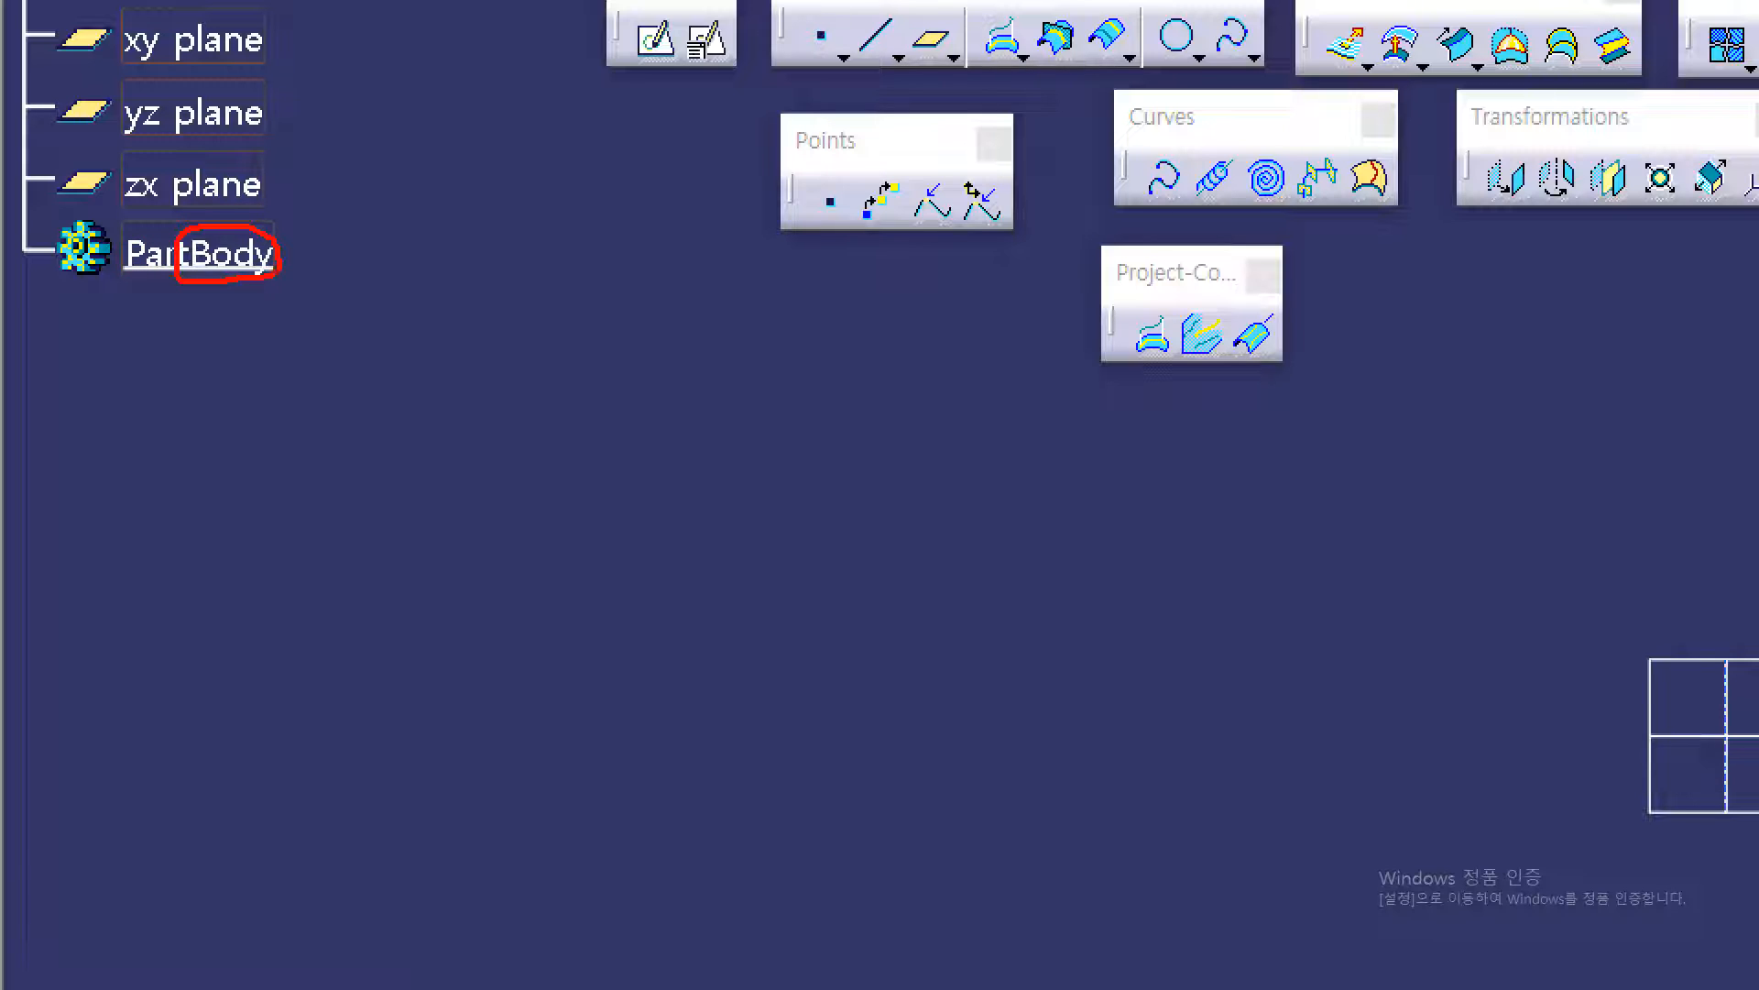
pyautogui.moveTo(202, 396)
pyautogui.mouseDown()
pyautogui.moveTo(169, 427)
pyautogui.moveTo(189, 441)
pyautogui.moveTo(203, 409)
pyautogui.moveTo(191, 463)
pyautogui.mouseUp()
pyautogui.moveTo(211, 422)
pyautogui.mouseDown()
pyautogui.moveTo(224, 437)
pyautogui.moveTo(246, 422)
pyautogui.moveTo(246, 448)
pyautogui.mouseUp()
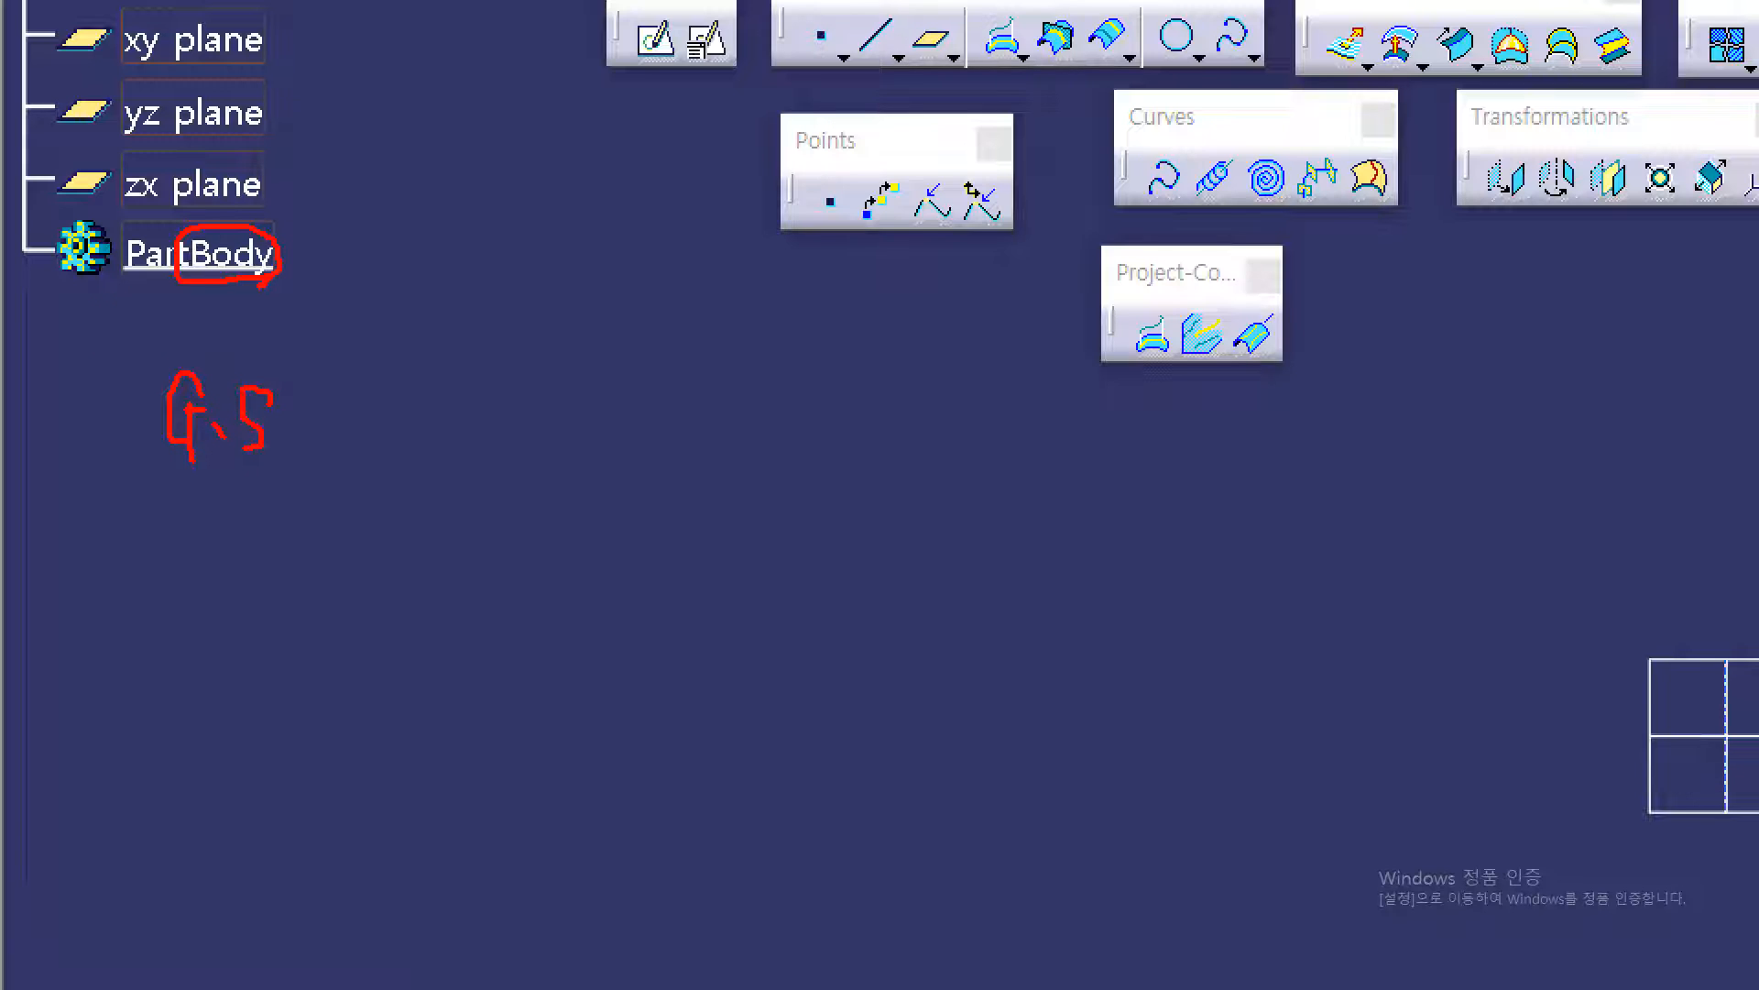
pyautogui.moveTo(306, 251)
pyautogui.mouseDown()
pyautogui.moveTo(326, 257)
pyautogui.moveTo(318, 275)
pyautogui.mouseUp()
pyautogui.moveTo(419, 218)
pyautogui.mouseDown()
pyautogui.moveTo(382, 234)
pyautogui.moveTo(385, 274)
pyautogui.moveTo(488, 283)
pyautogui.mouseUp()
pyautogui.moveTo(517, 215); pyautogui.dragTo(520, 290)
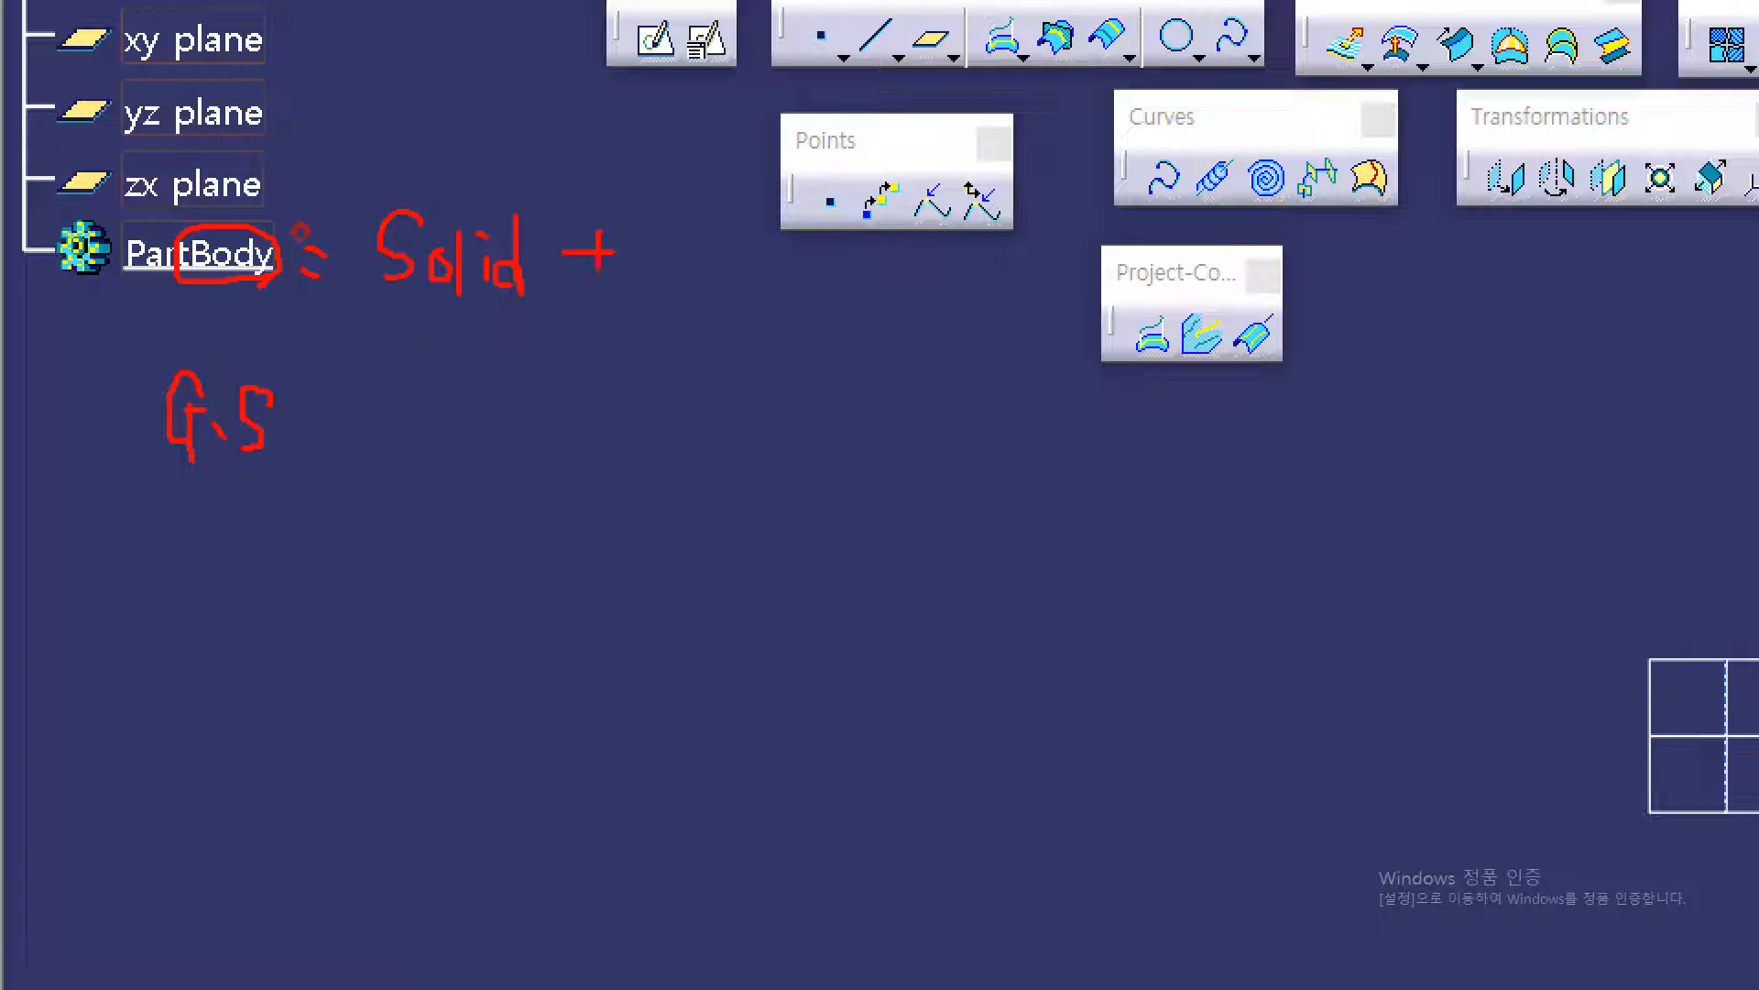
pyautogui.moveTo(697, 223); pyautogui.dragTo(666, 266)
pyautogui.moveTo(726, 189); pyautogui.dragTo(715, 282)
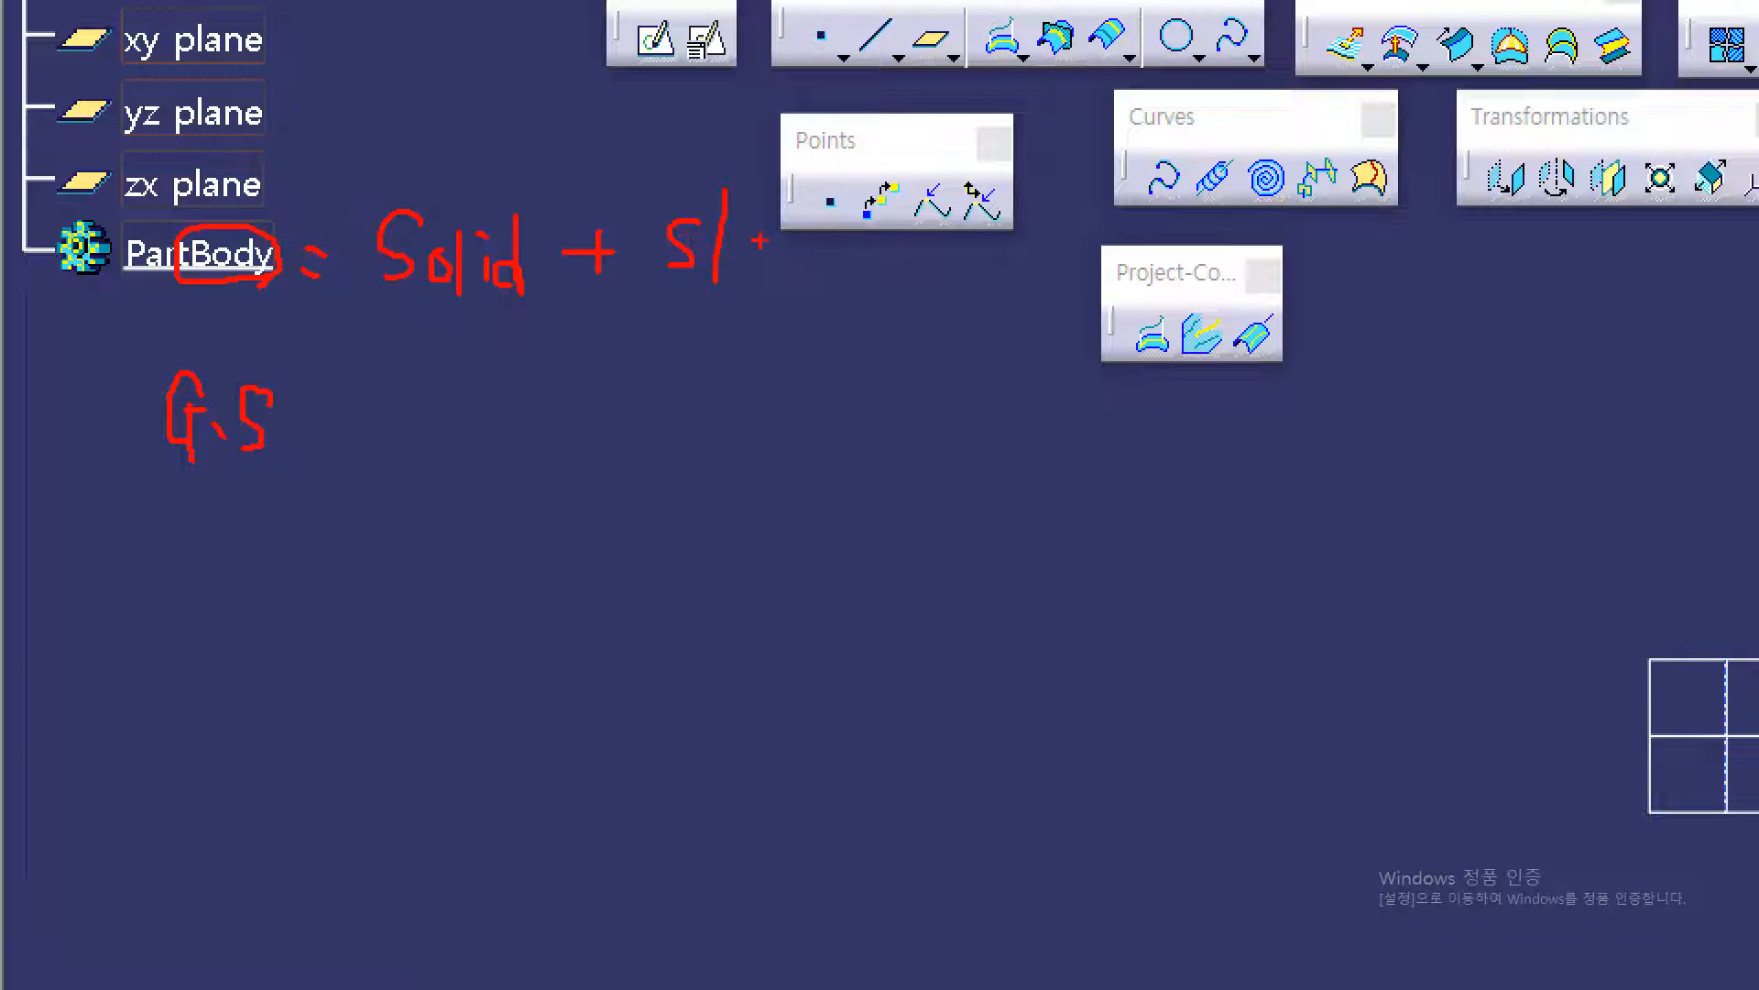
pyautogui.moveTo(811, 227); pyautogui.dragTo(807, 245)
pyautogui.moveTo(860, 223); pyautogui.dragTo(881, 261)
pyautogui.moveTo(682, 279)
pyautogui.mouseDown()
pyautogui.moveTo(815, 275)
pyautogui.moveTo(423, 306)
pyautogui.mouseUp()
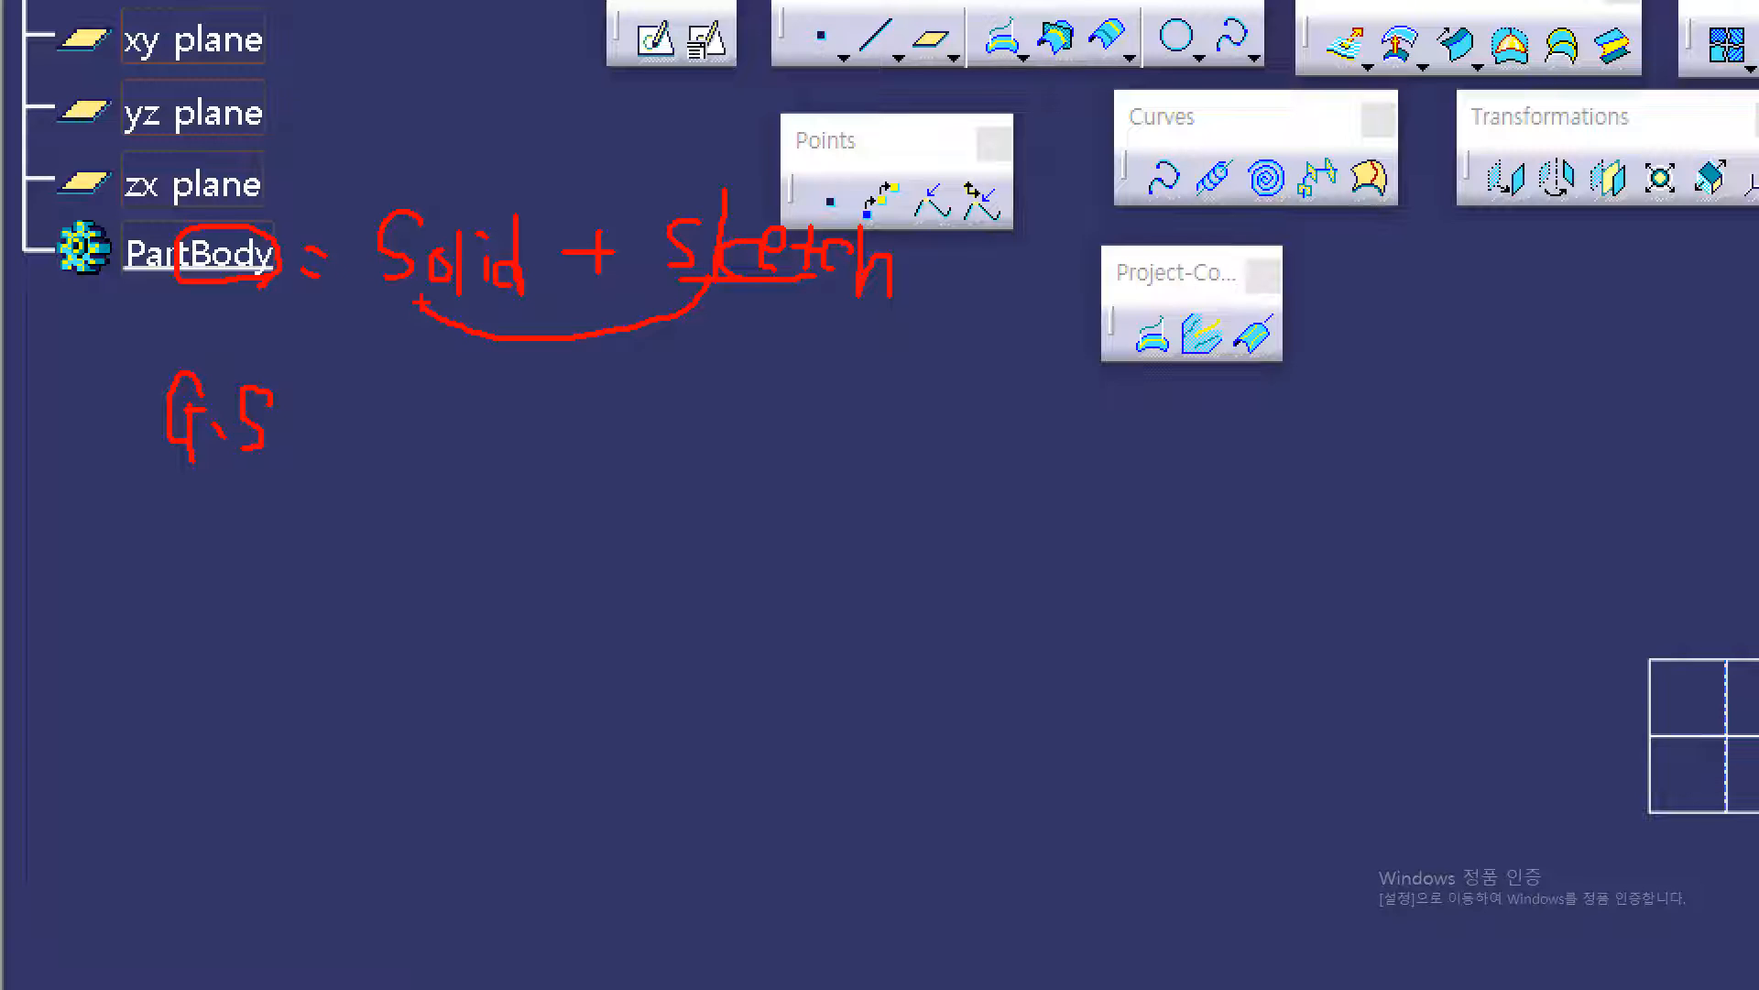
pyautogui.hotkey('ctrl', 'z')
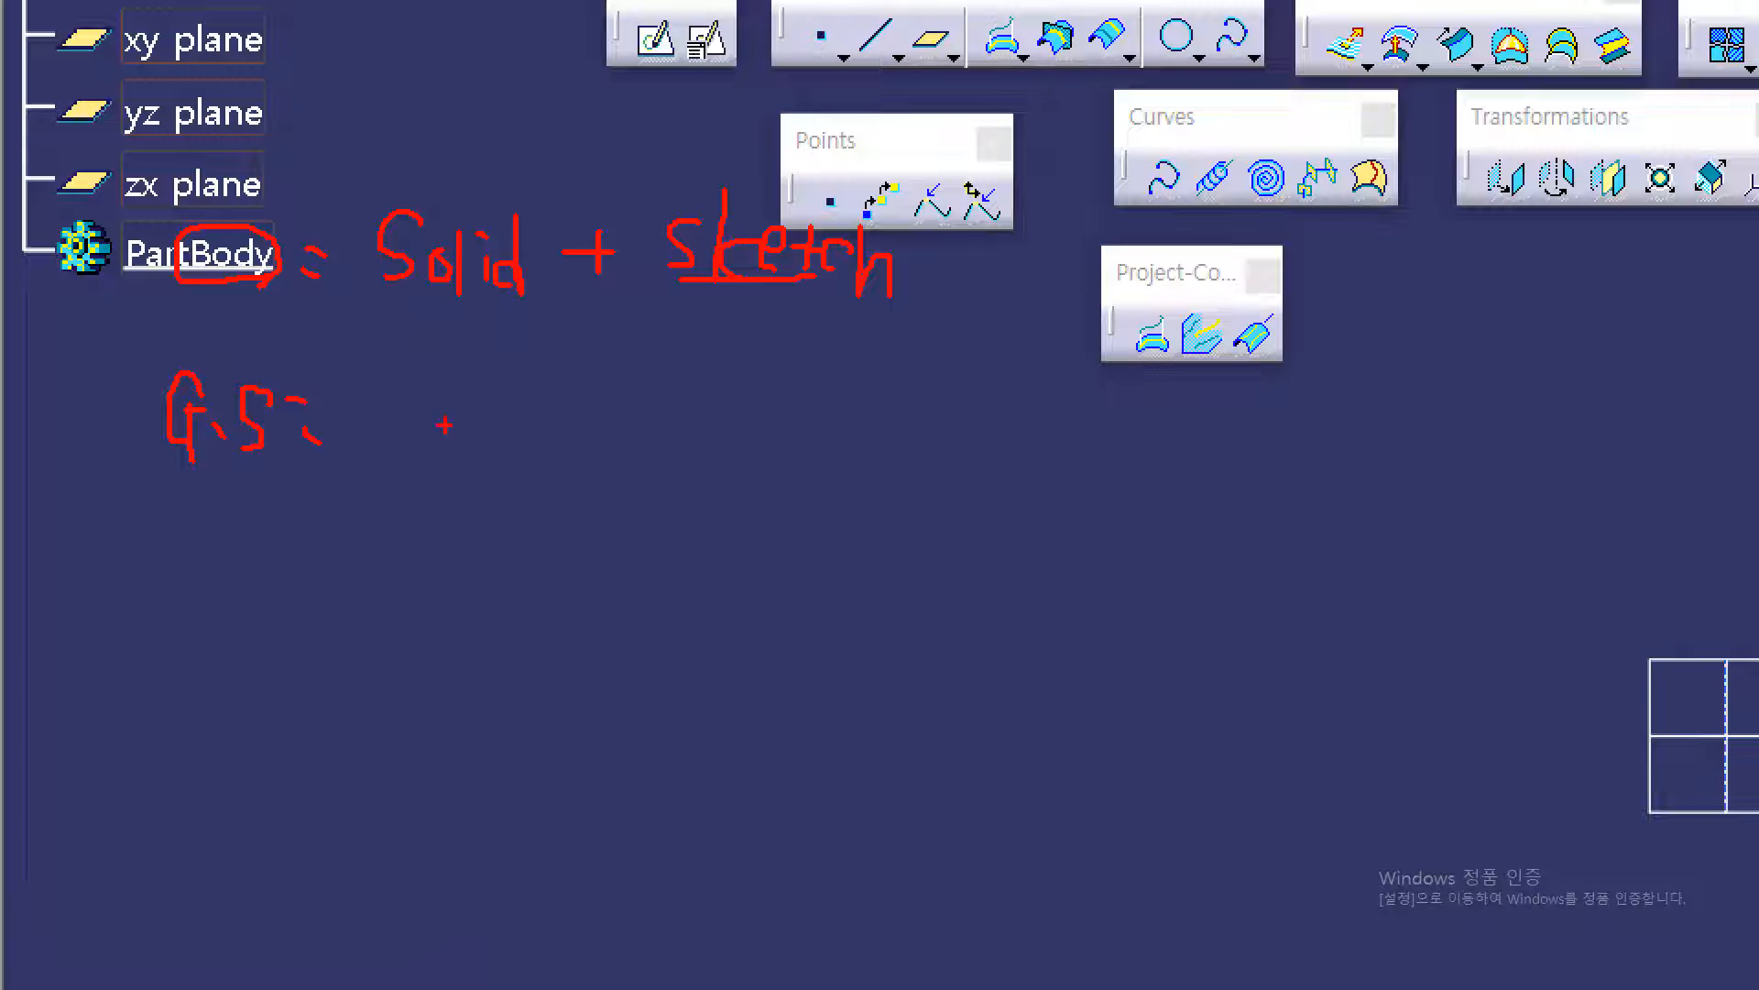
pyautogui.moveTo(366, 388)
pyautogui.mouseDown()
pyautogui.moveTo(368, 440)
pyautogui.moveTo(391, 438)
pyautogui.moveTo(408, 354)
pyautogui.mouseUp()
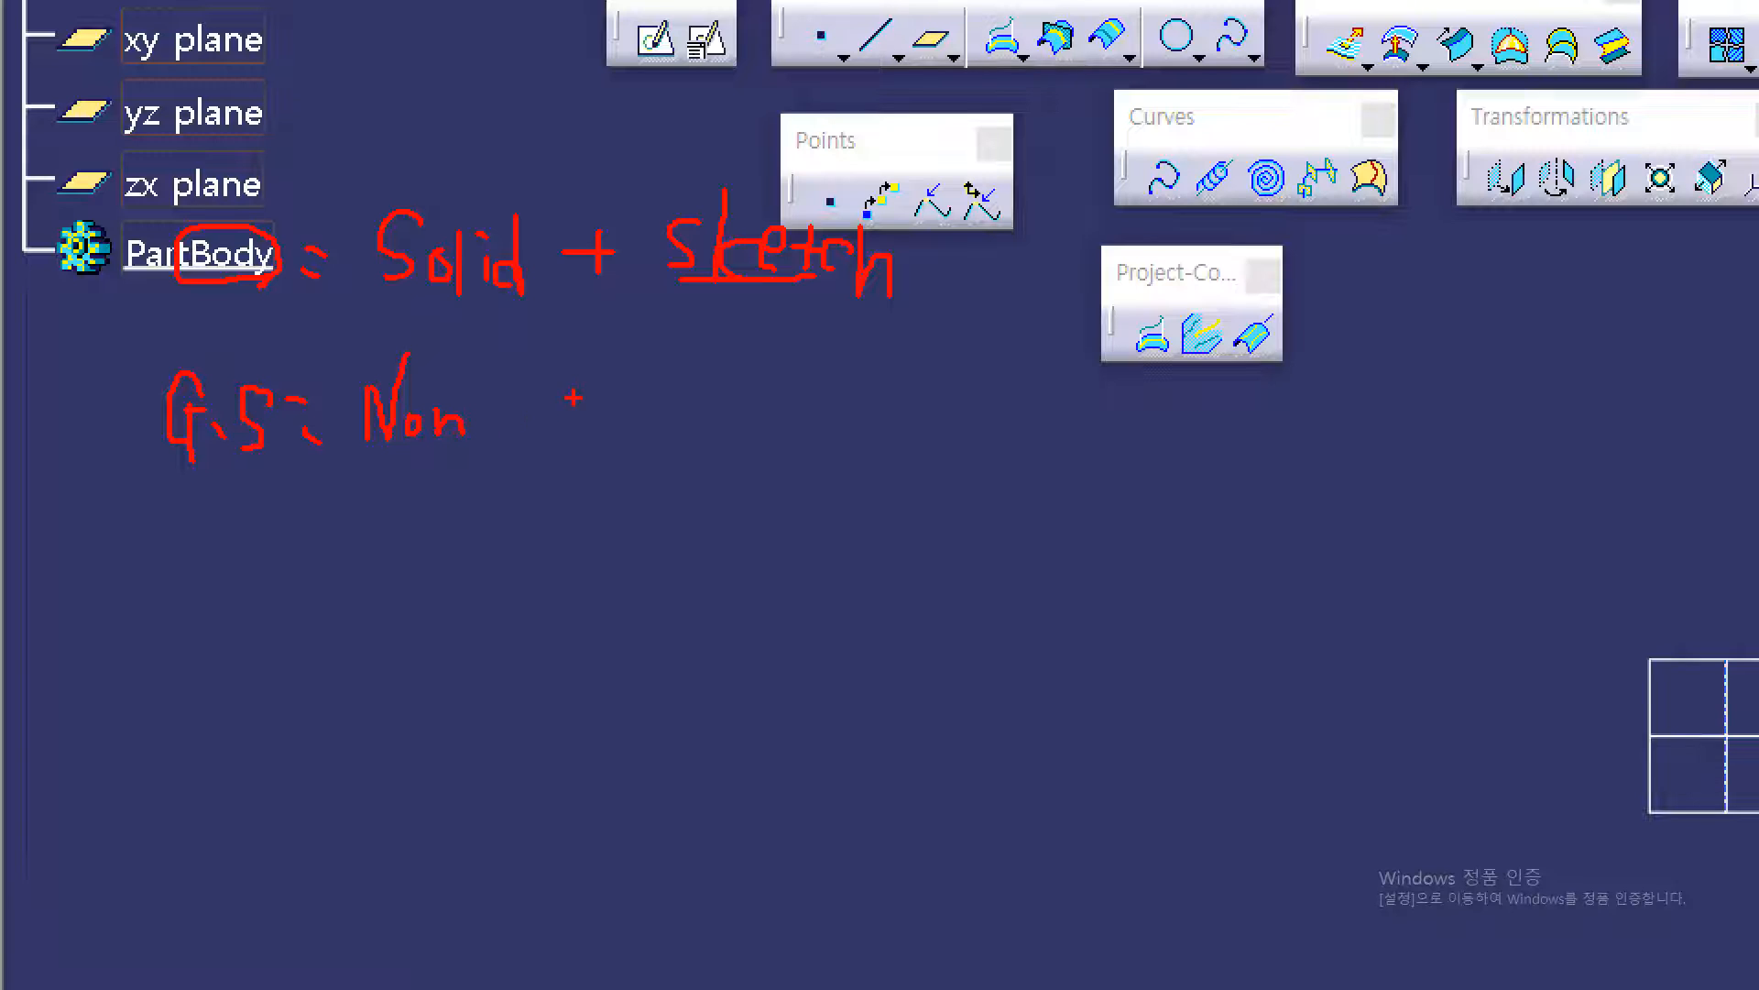
pyautogui.moveTo(548, 392); pyautogui.dragTo(530, 424)
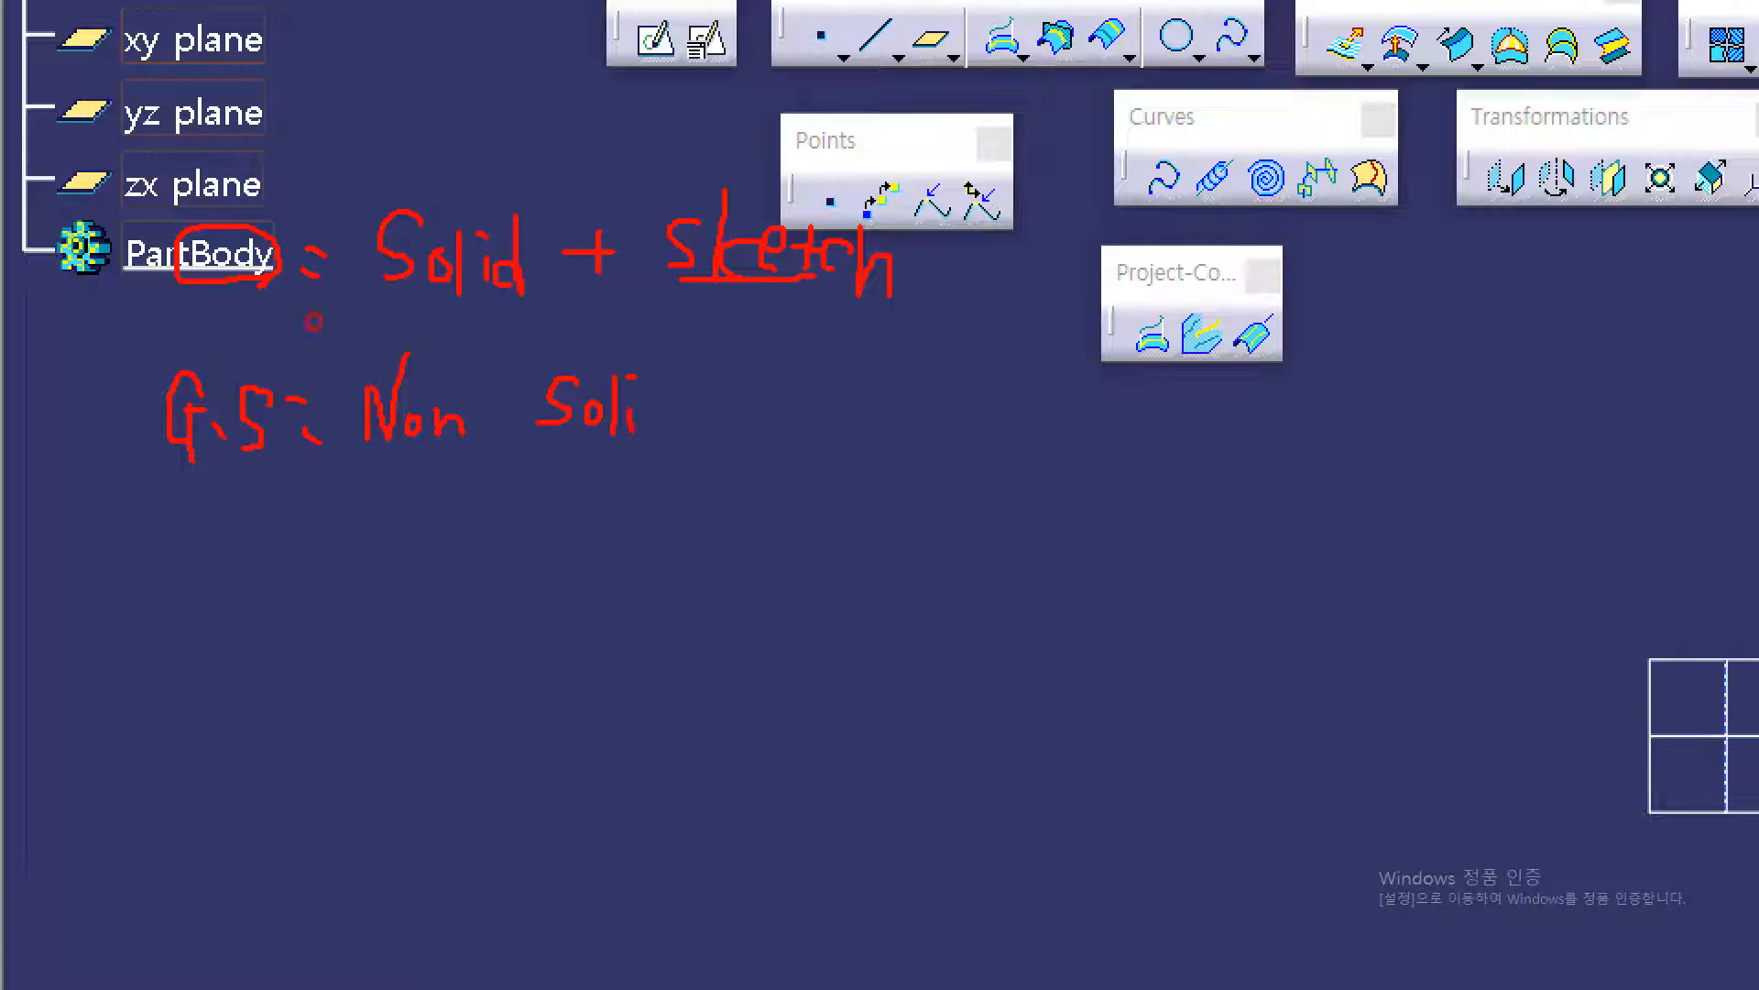
pyautogui.moveTo(673, 371); pyautogui.dragTo(675, 431)
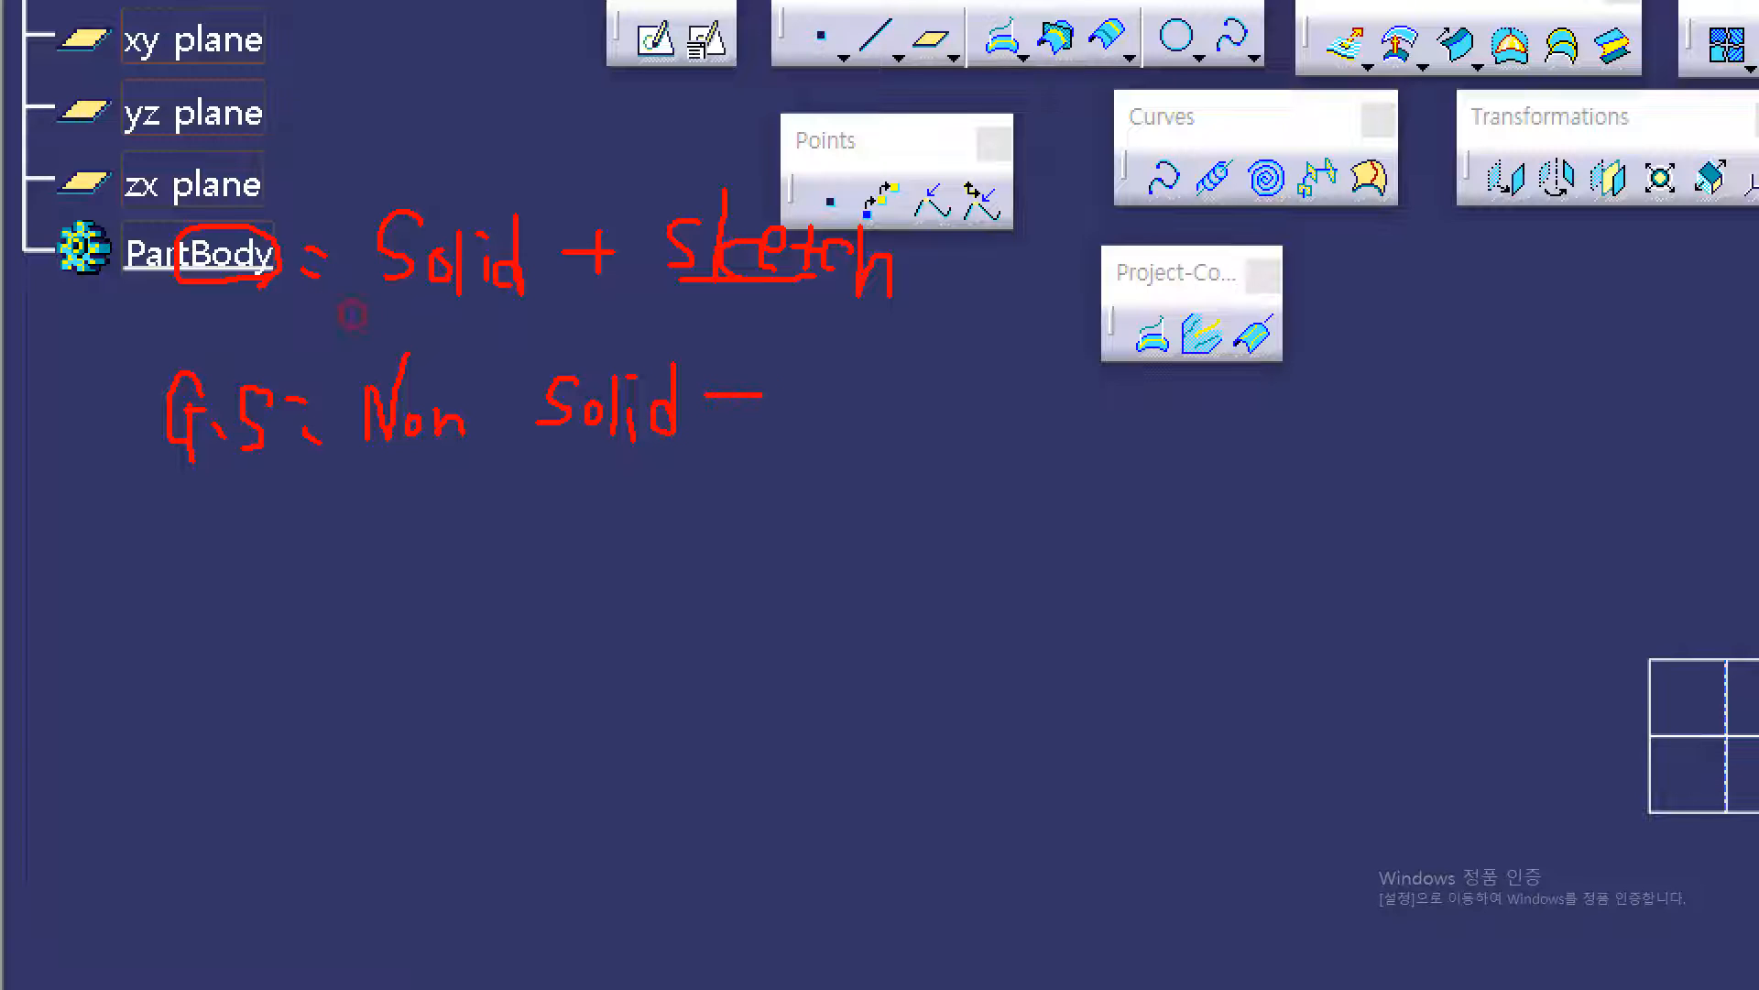
pyautogui.moveTo(842, 376)
pyautogui.mouseDown()
pyautogui.moveTo(815, 423)
pyautogui.moveTo(919, 430)
pyautogui.mouseUp()
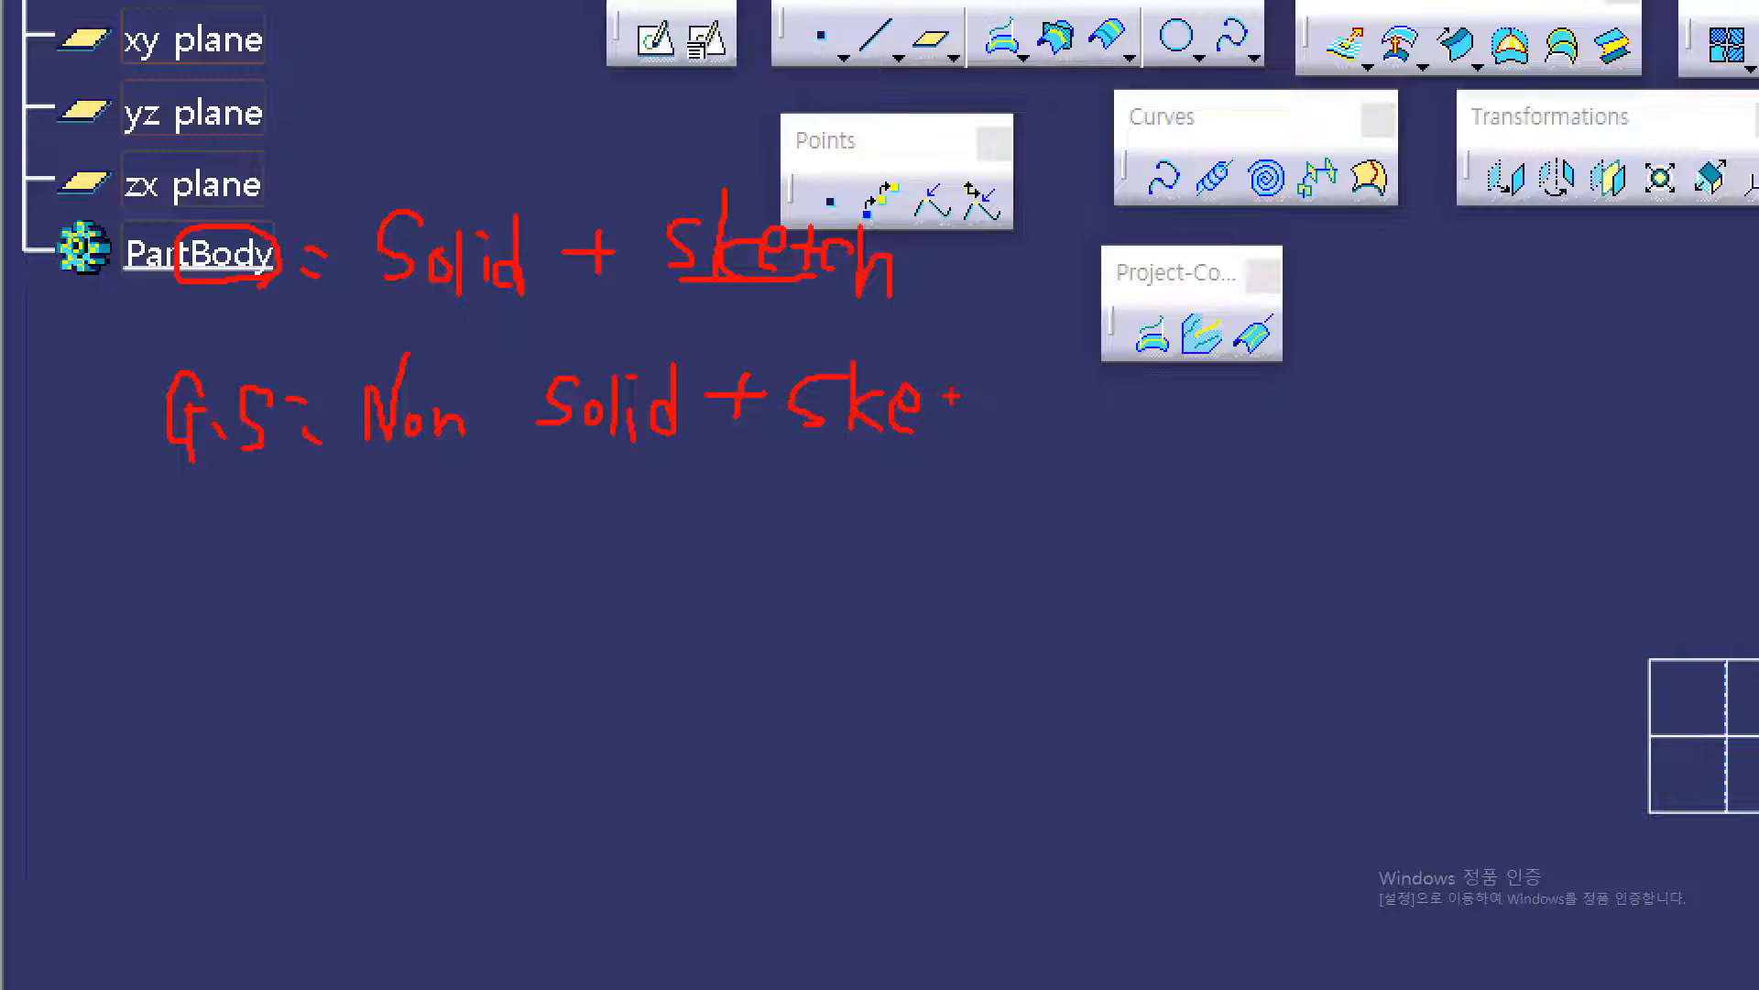
pyautogui.moveTo(998, 372); pyautogui.dragTo(997, 434)
pyautogui.moveTo(673, 283); pyautogui.dragTo(889, 284)
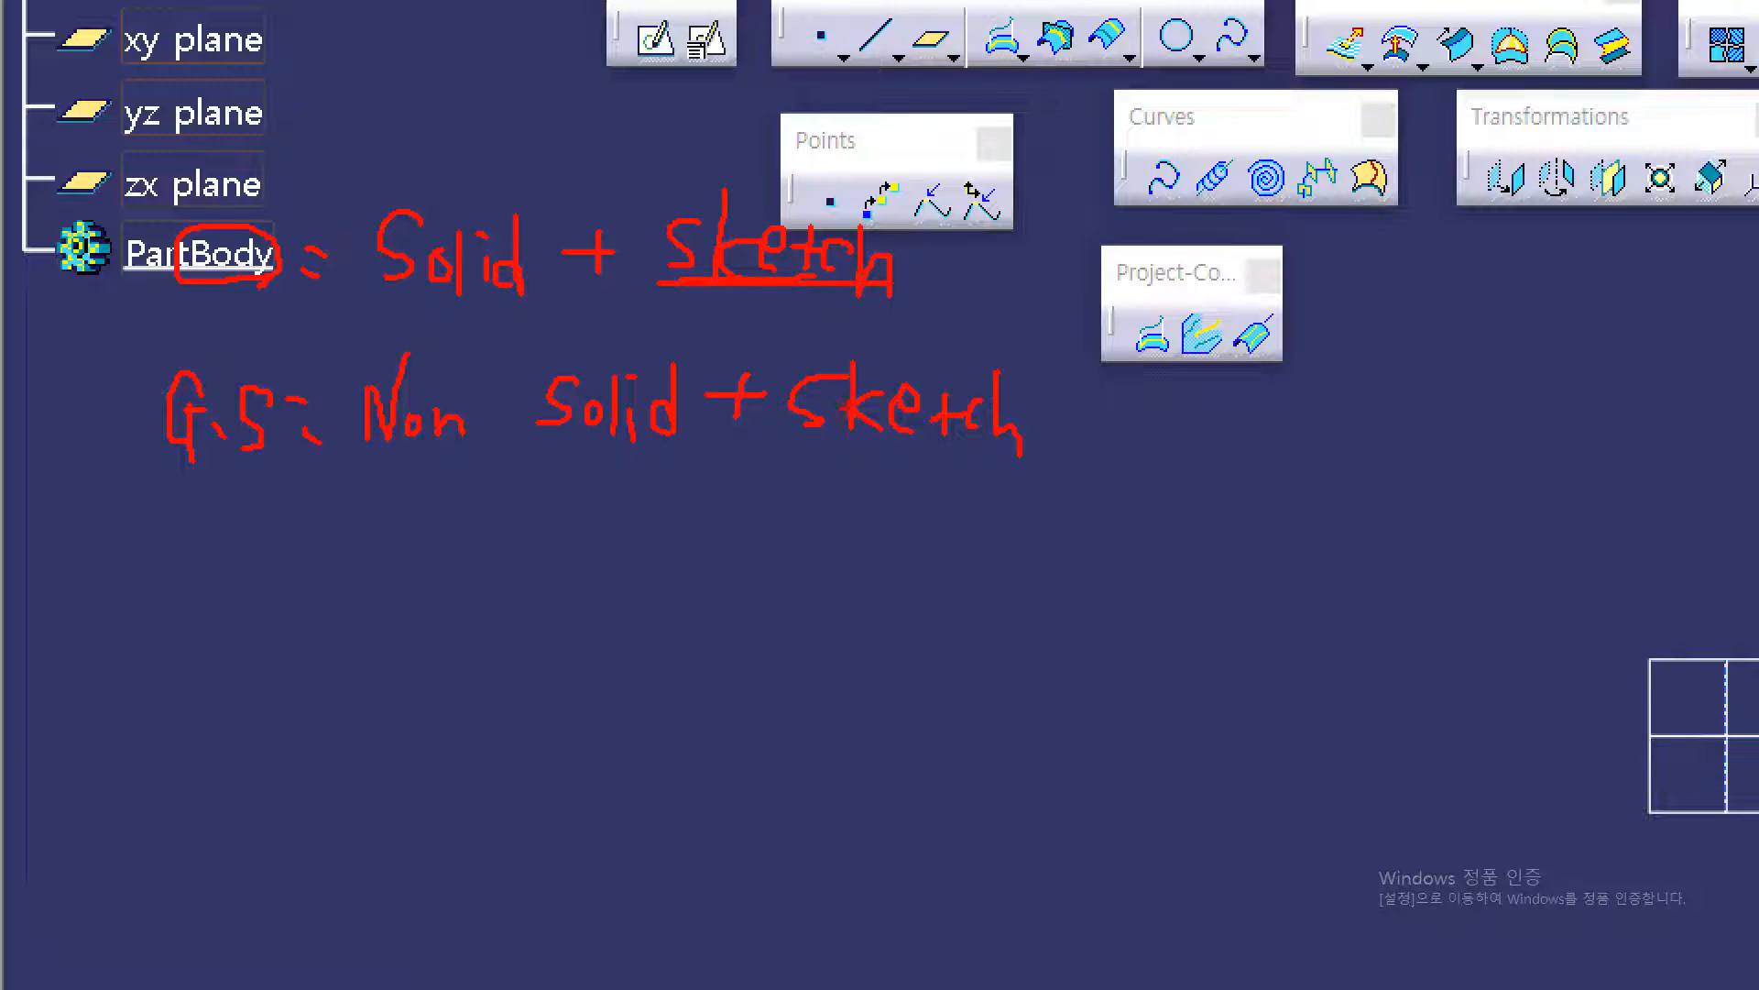
pyautogui.moveTo(825, 453); pyautogui.dragTo(1058, 456)
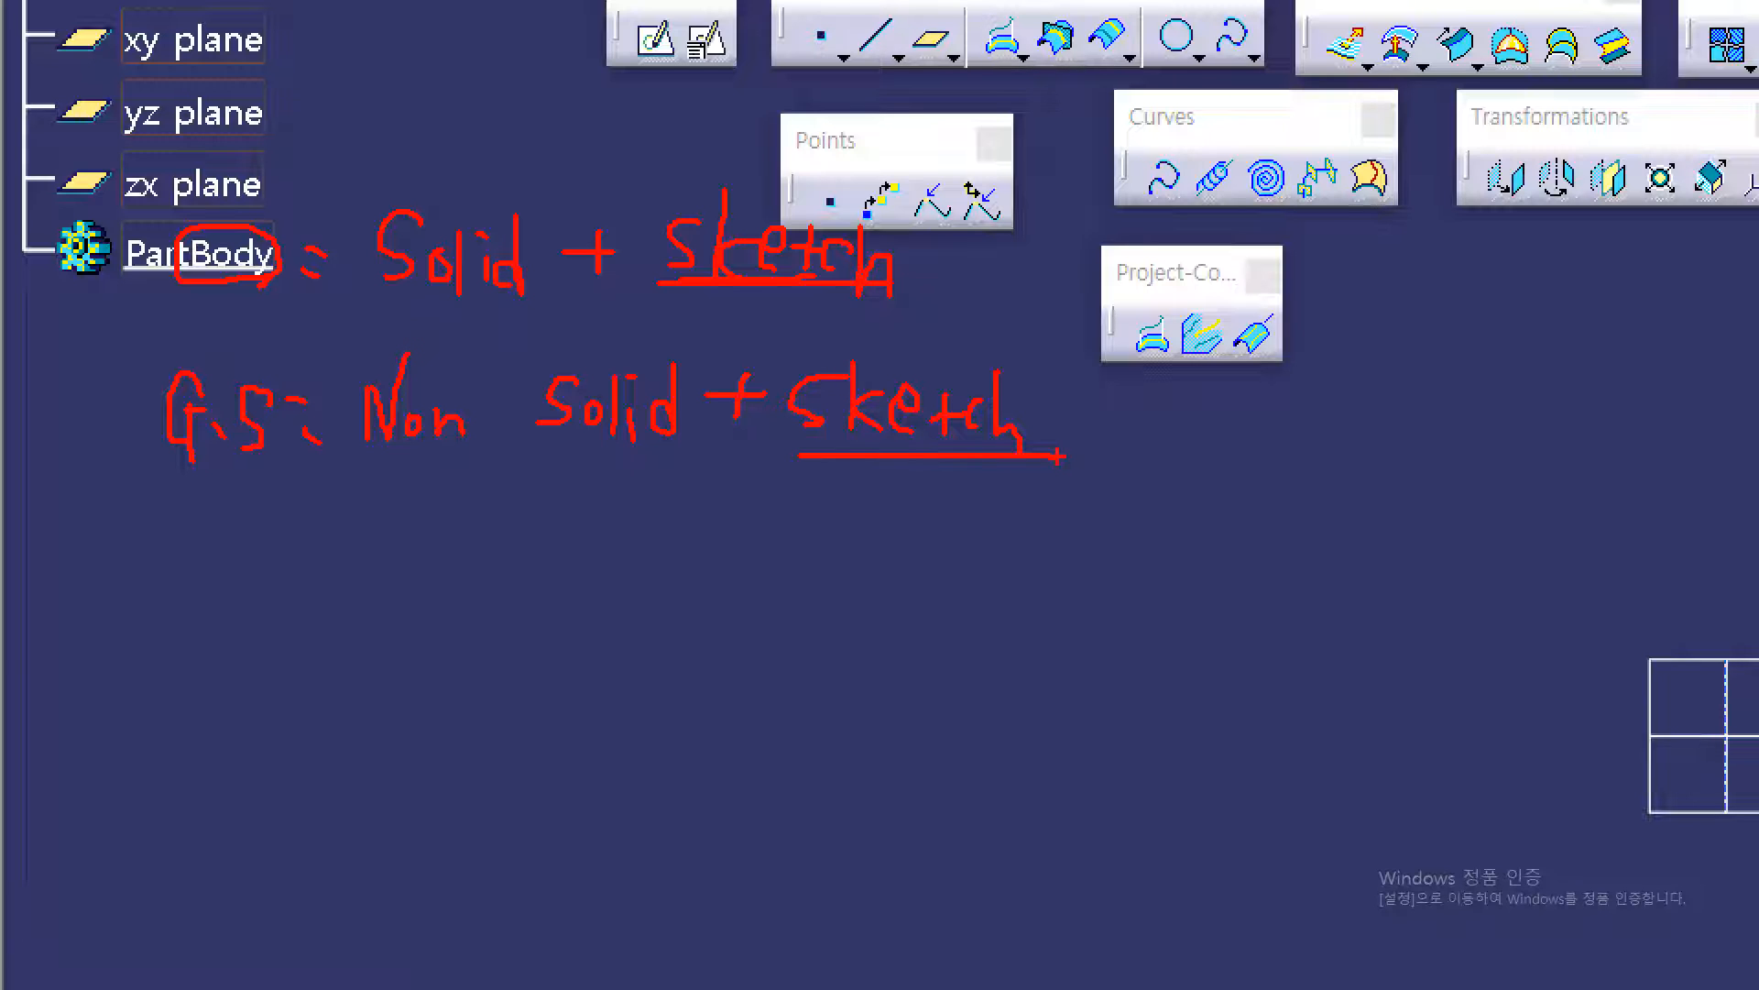
pyautogui.press('Escape')
pyautogui.moveTo(616, 3)
pyautogui.mouseDown()
pyautogui.moveTo(353, 83)
pyautogui.moveTo(1737, 243)
pyautogui.moveTo(1118, 41)
pyautogui.moveTo(1077, 51)
pyautogui.mouseUp()
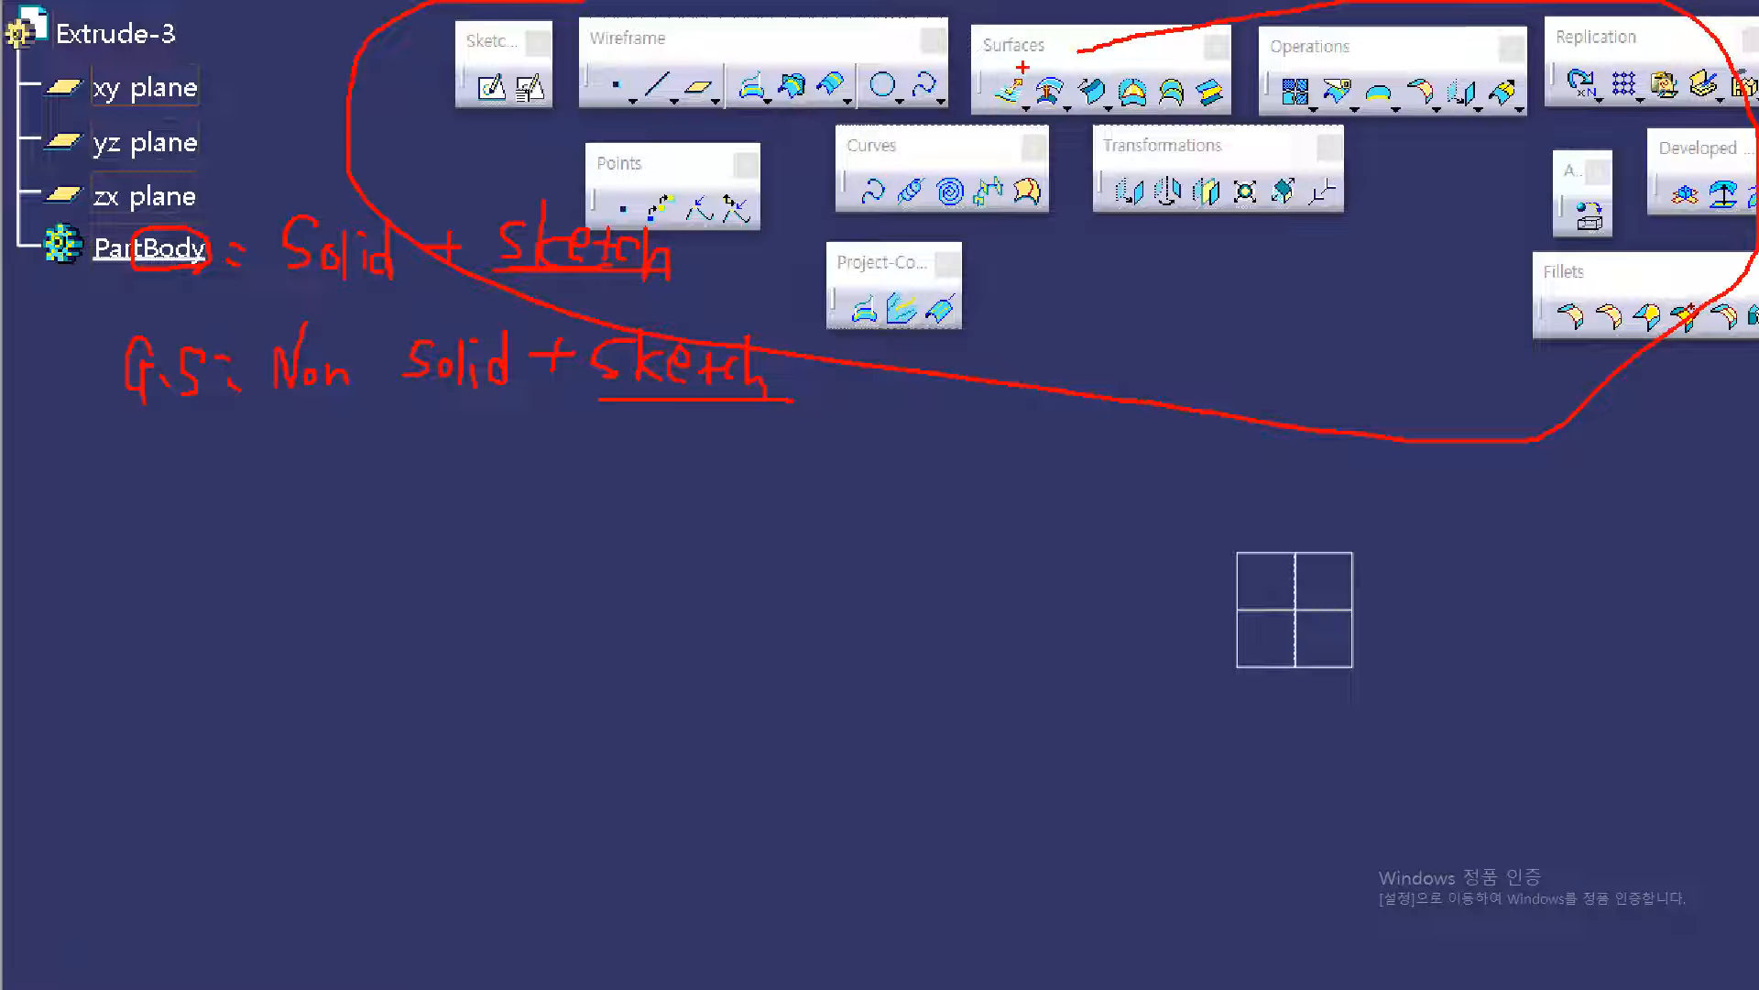
pyautogui.moveTo(101, 225); pyautogui.dragTo(221, 304)
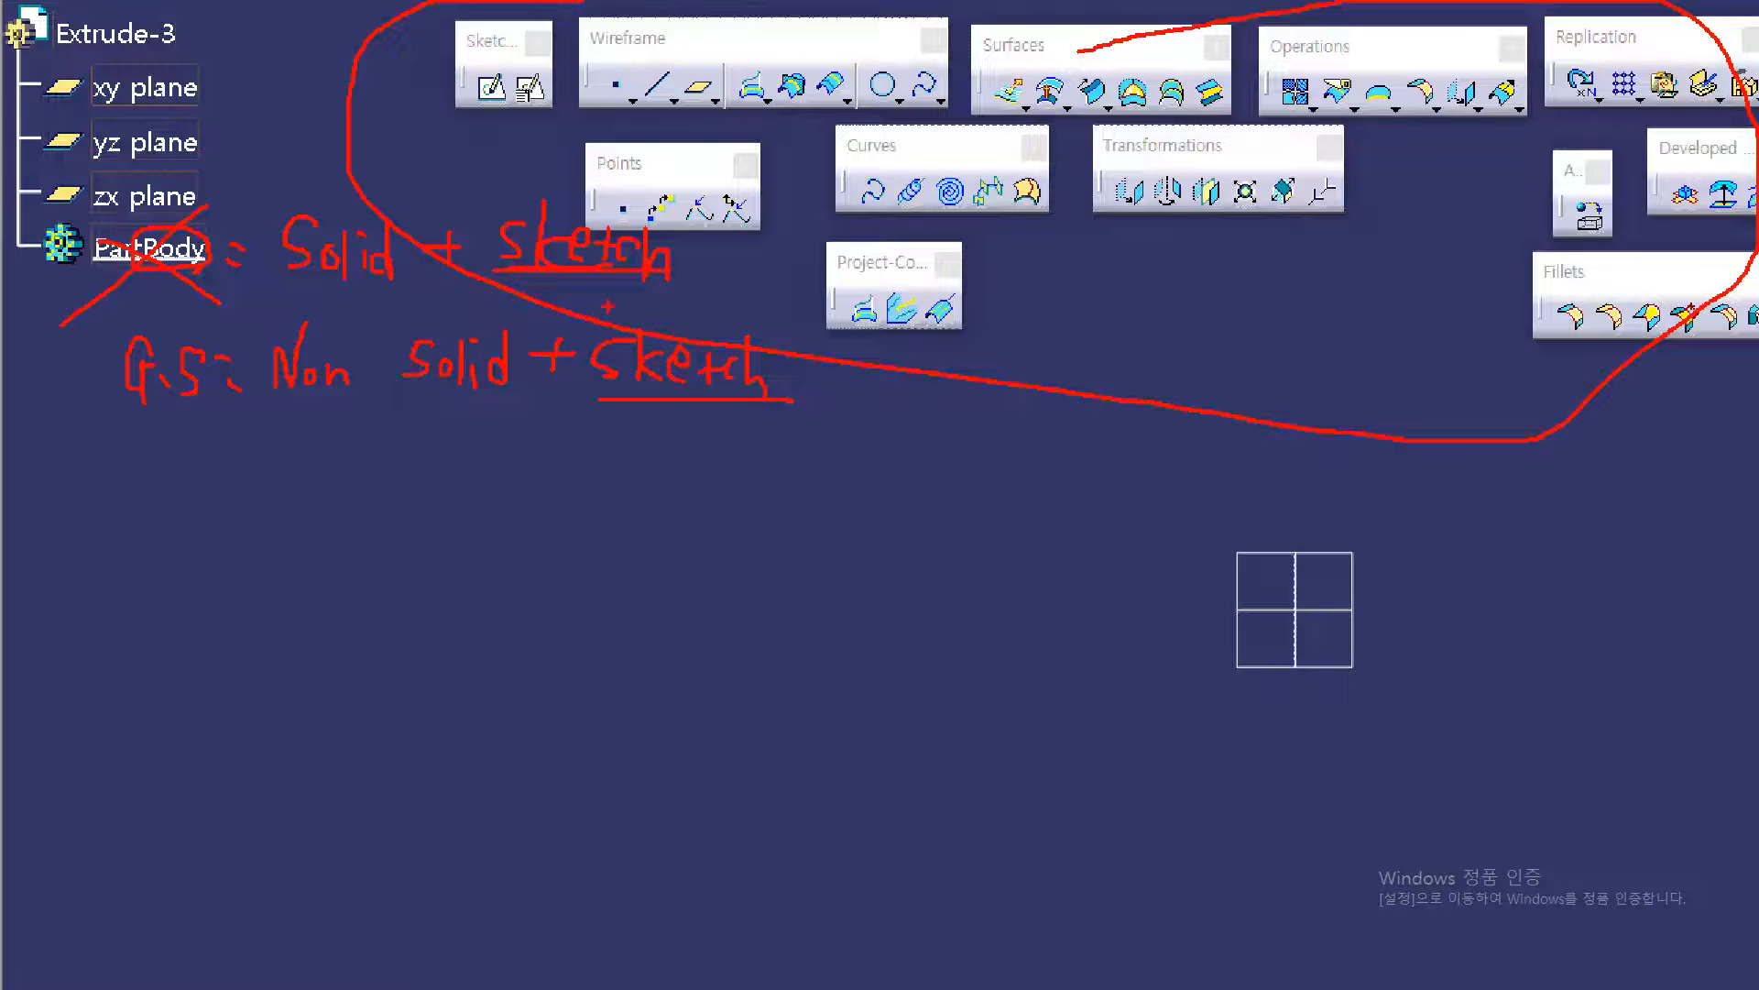
pyautogui.press('Escape')
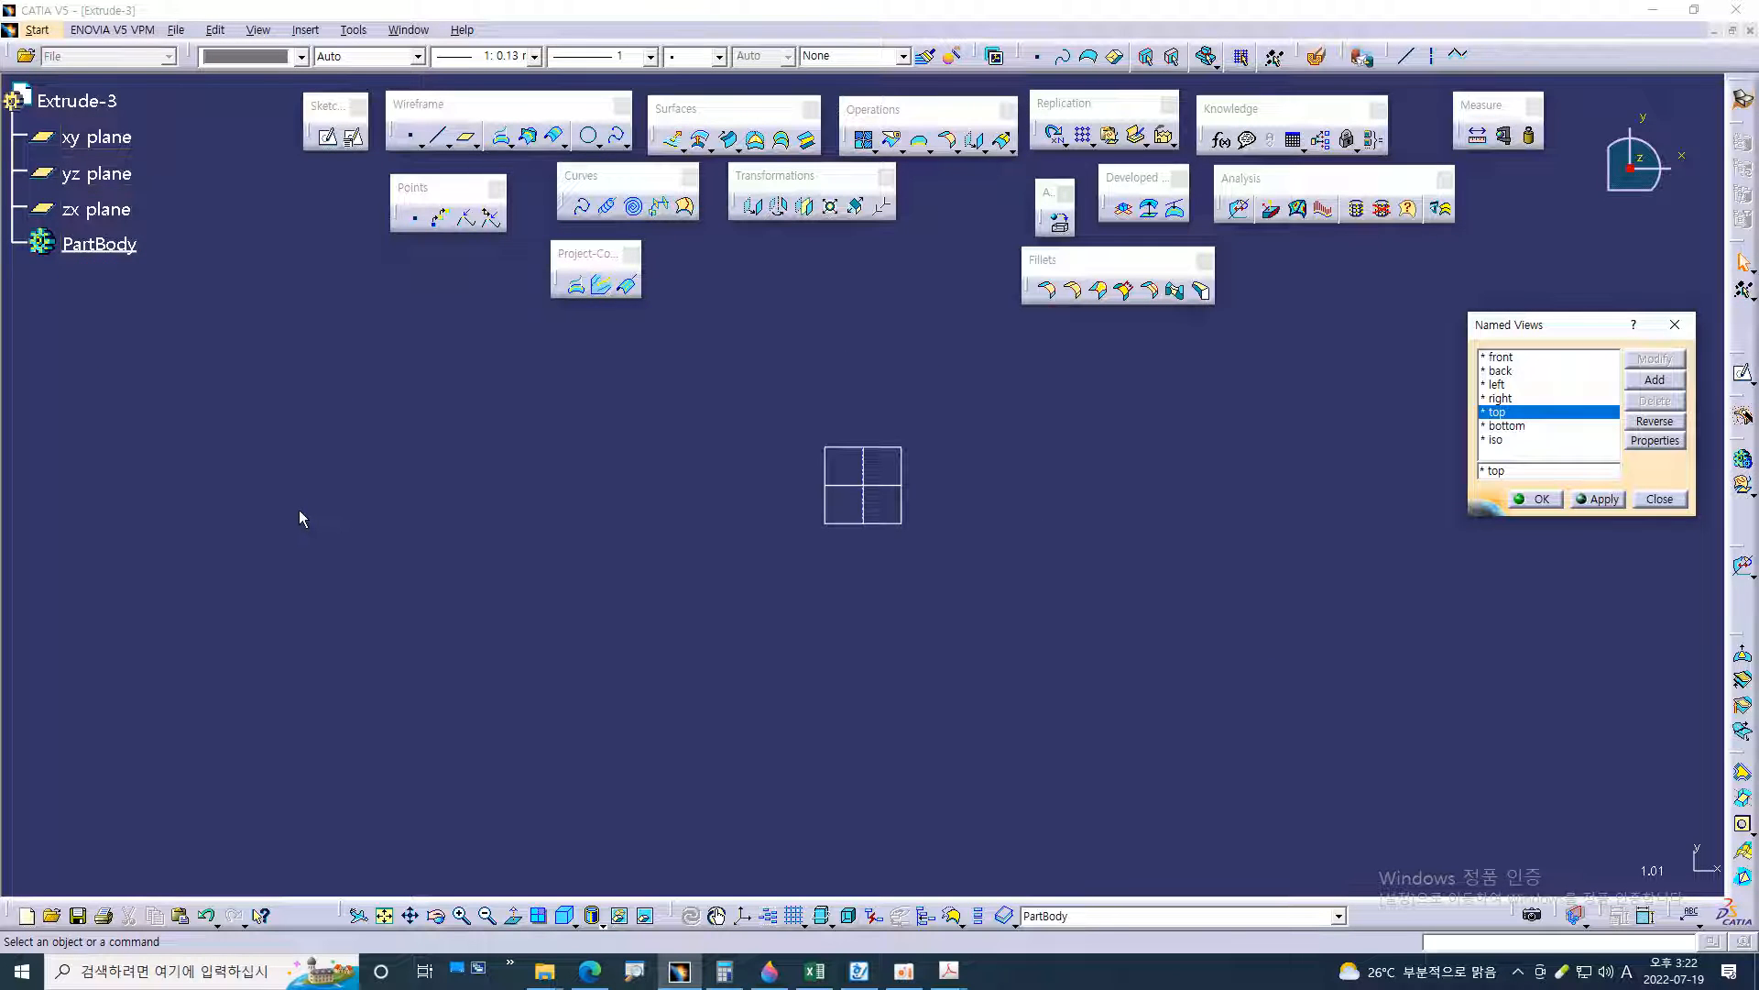
# Insert a new geometrical set under Extrude-3 with the name left blank
pyautogui.click(308, 30)
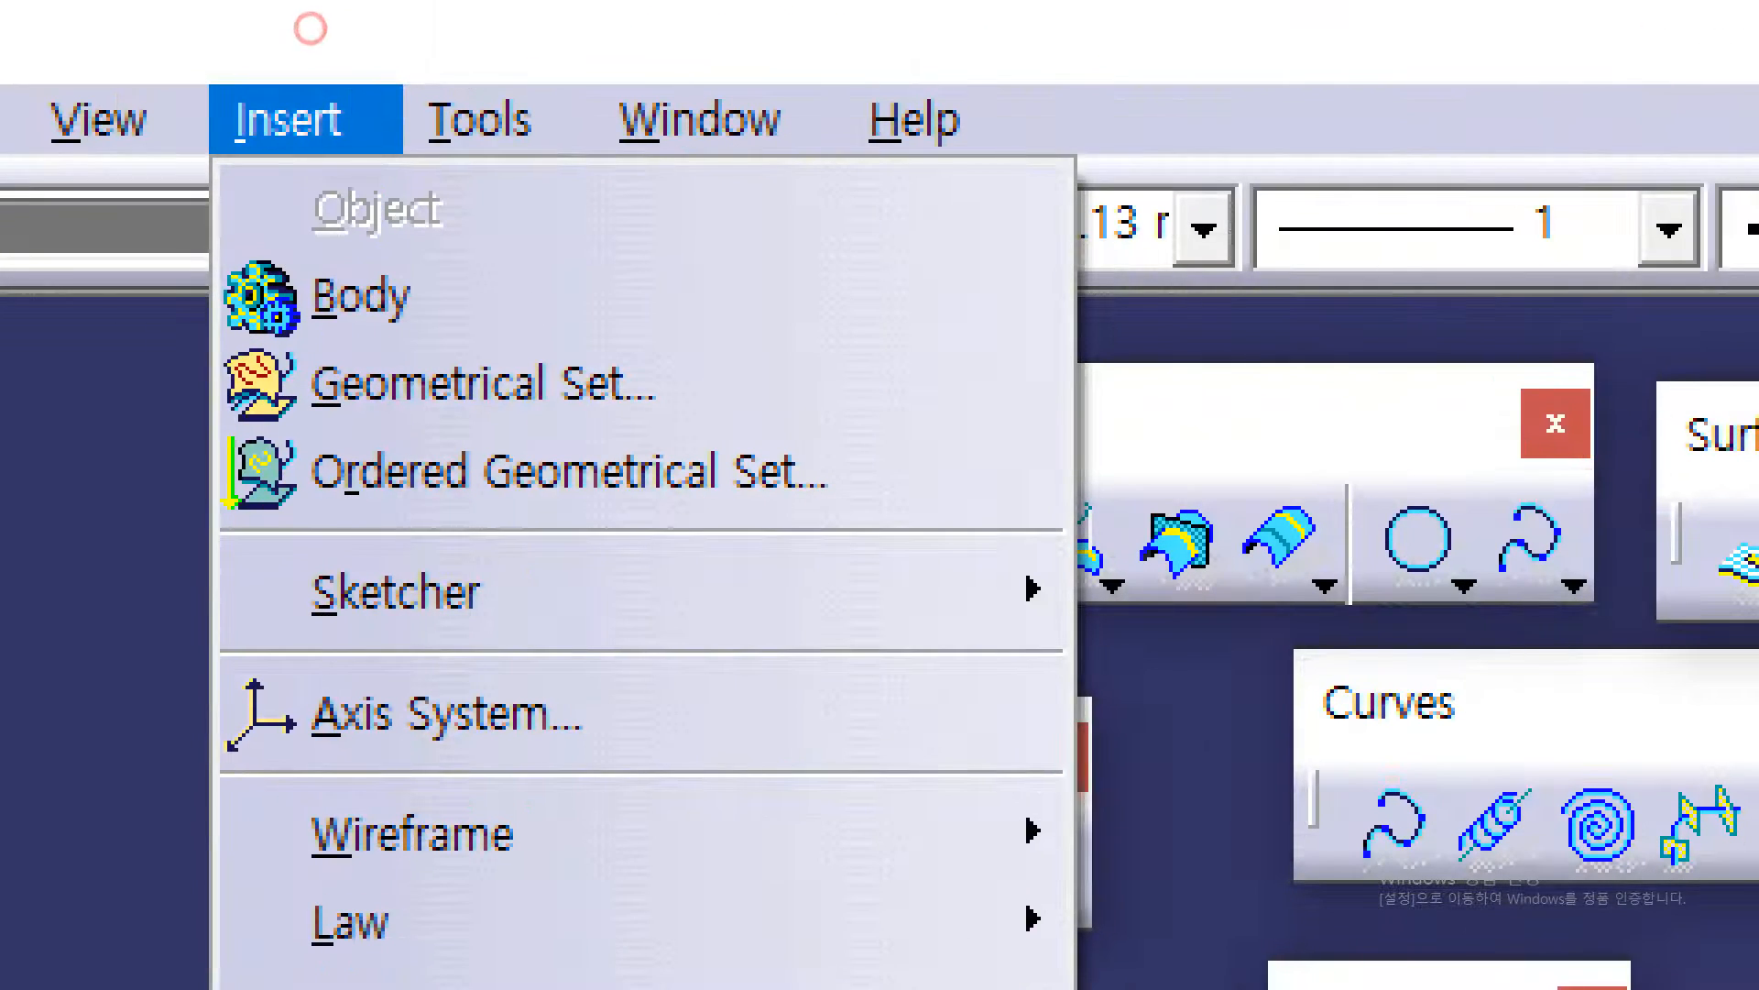
pyautogui.moveTo(253, 426)
pyautogui.mouseDown()
pyautogui.moveTo(648, 424)
pyautogui.moveTo(668, 350)
pyautogui.moveTo(237, 350)
pyautogui.moveTo(212, 421)
pyautogui.moveTo(394, 417)
pyautogui.moveTo(554, 308)
pyautogui.mouseUp()
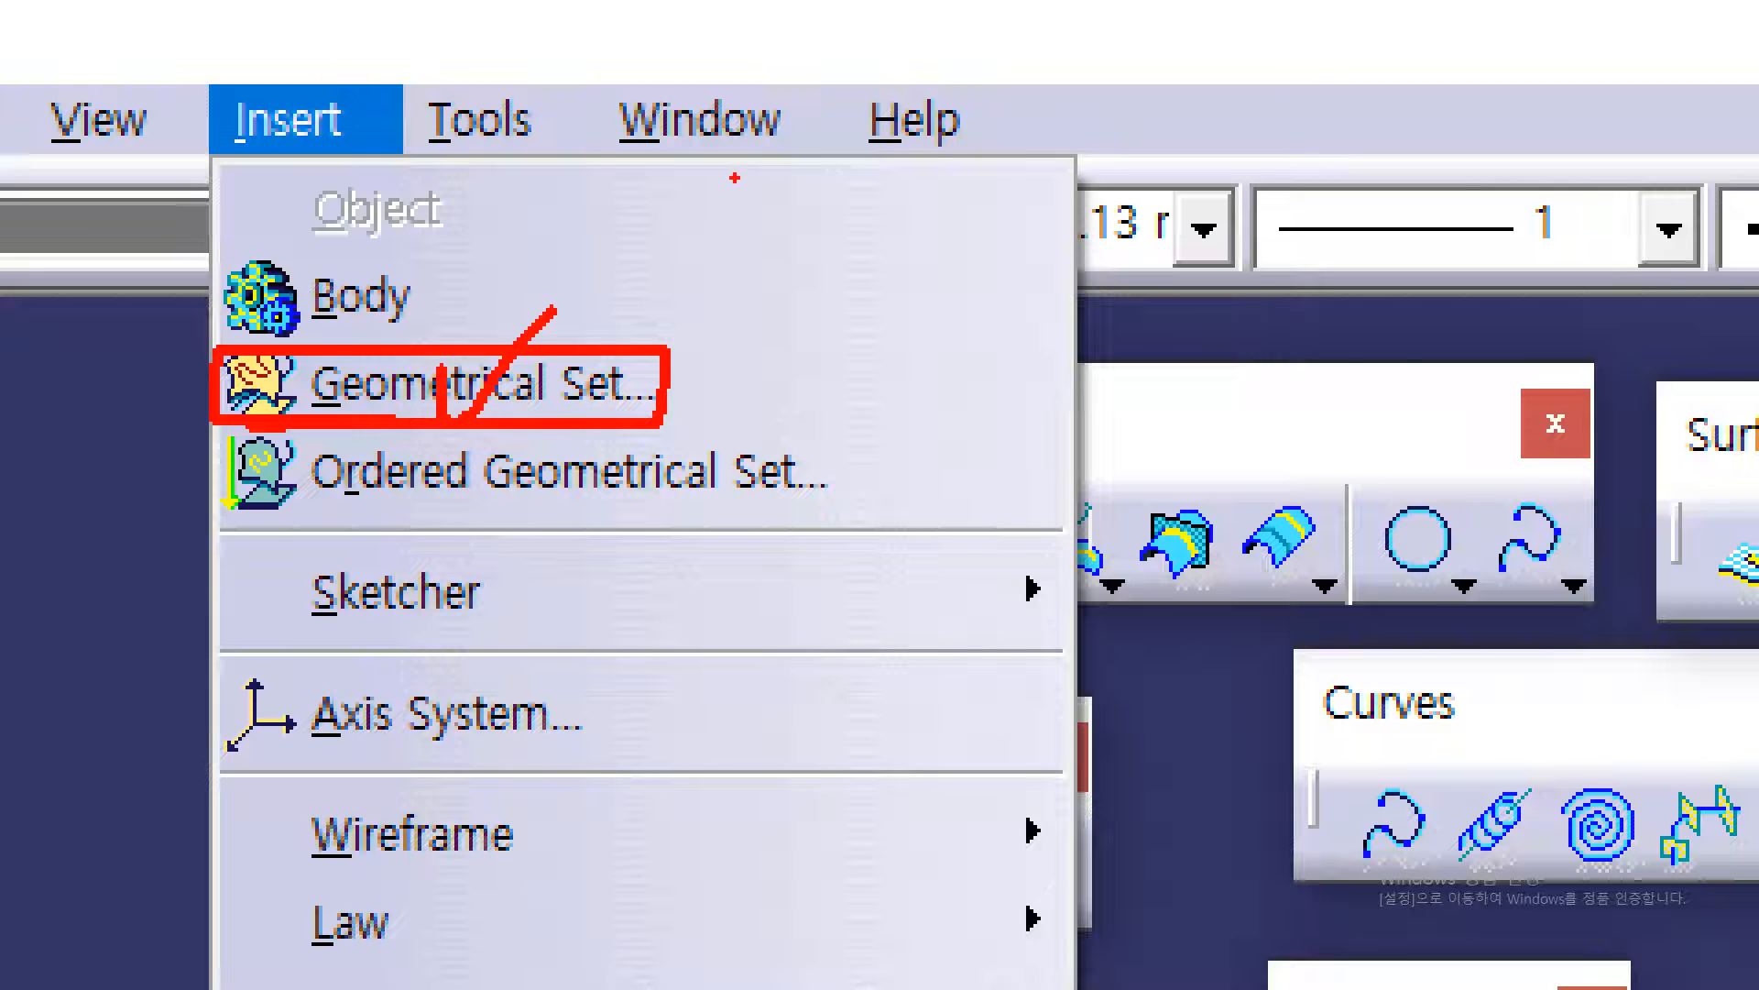
pyautogui.press('Escape')
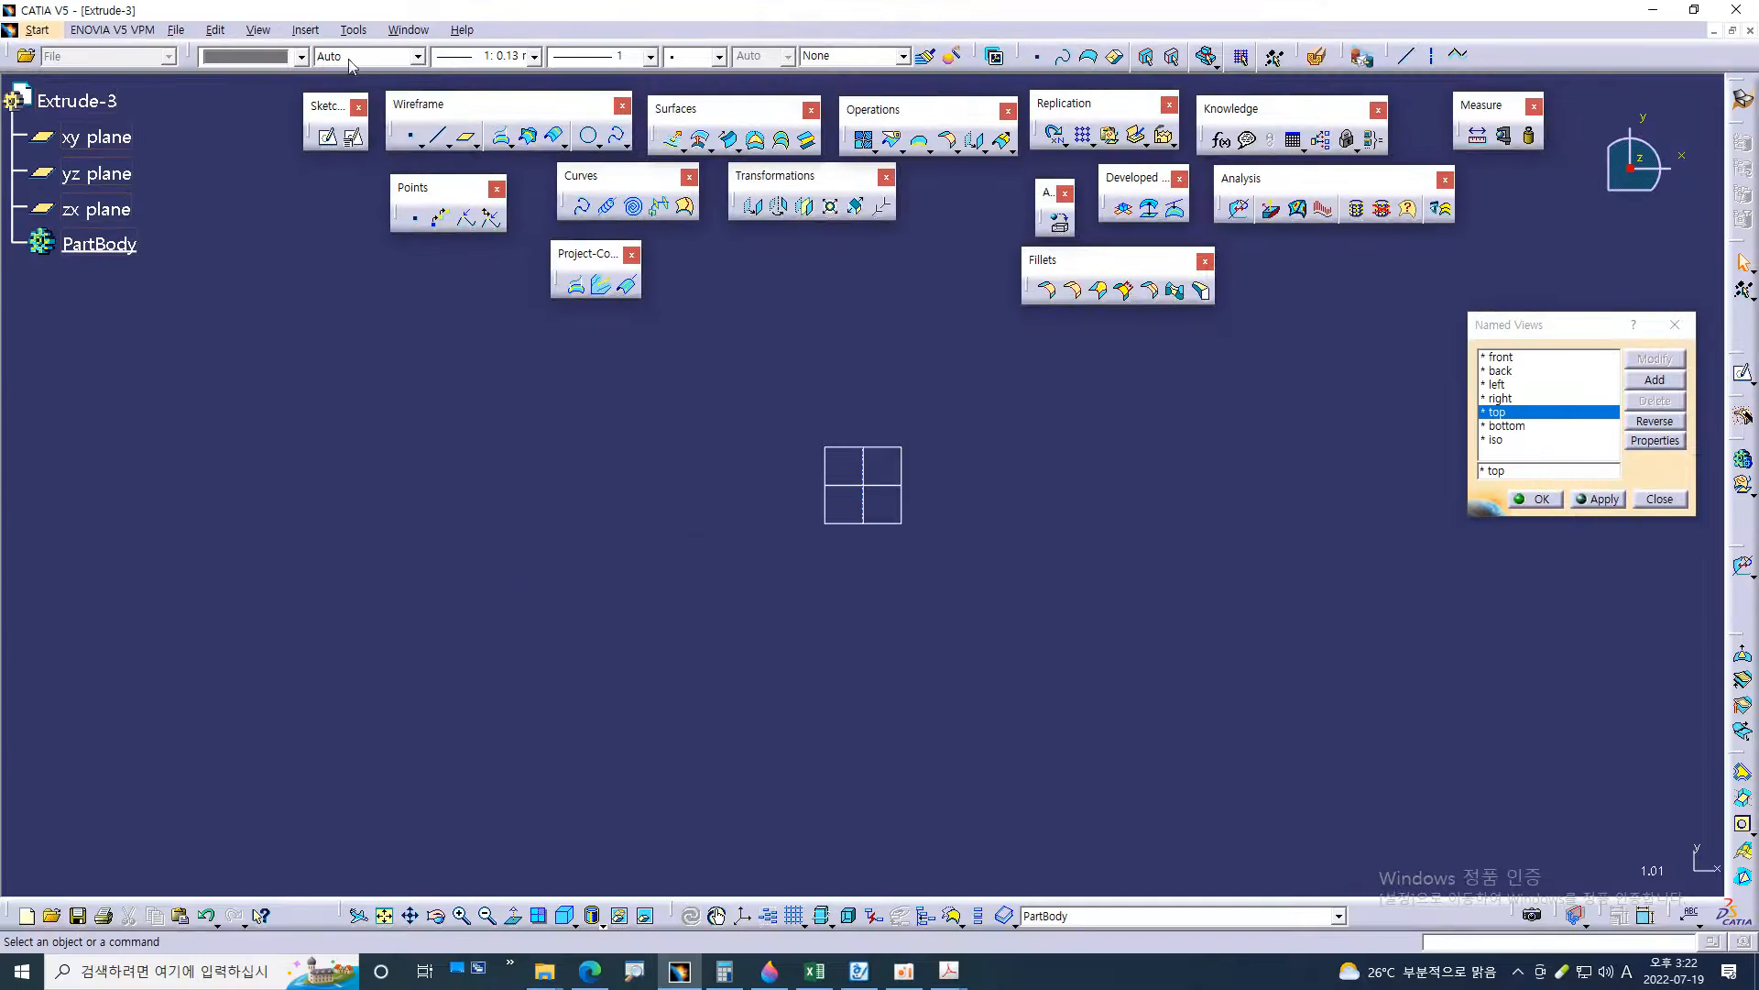
pyautogui.click(305, 31)
pyautogui.click(366, 96)
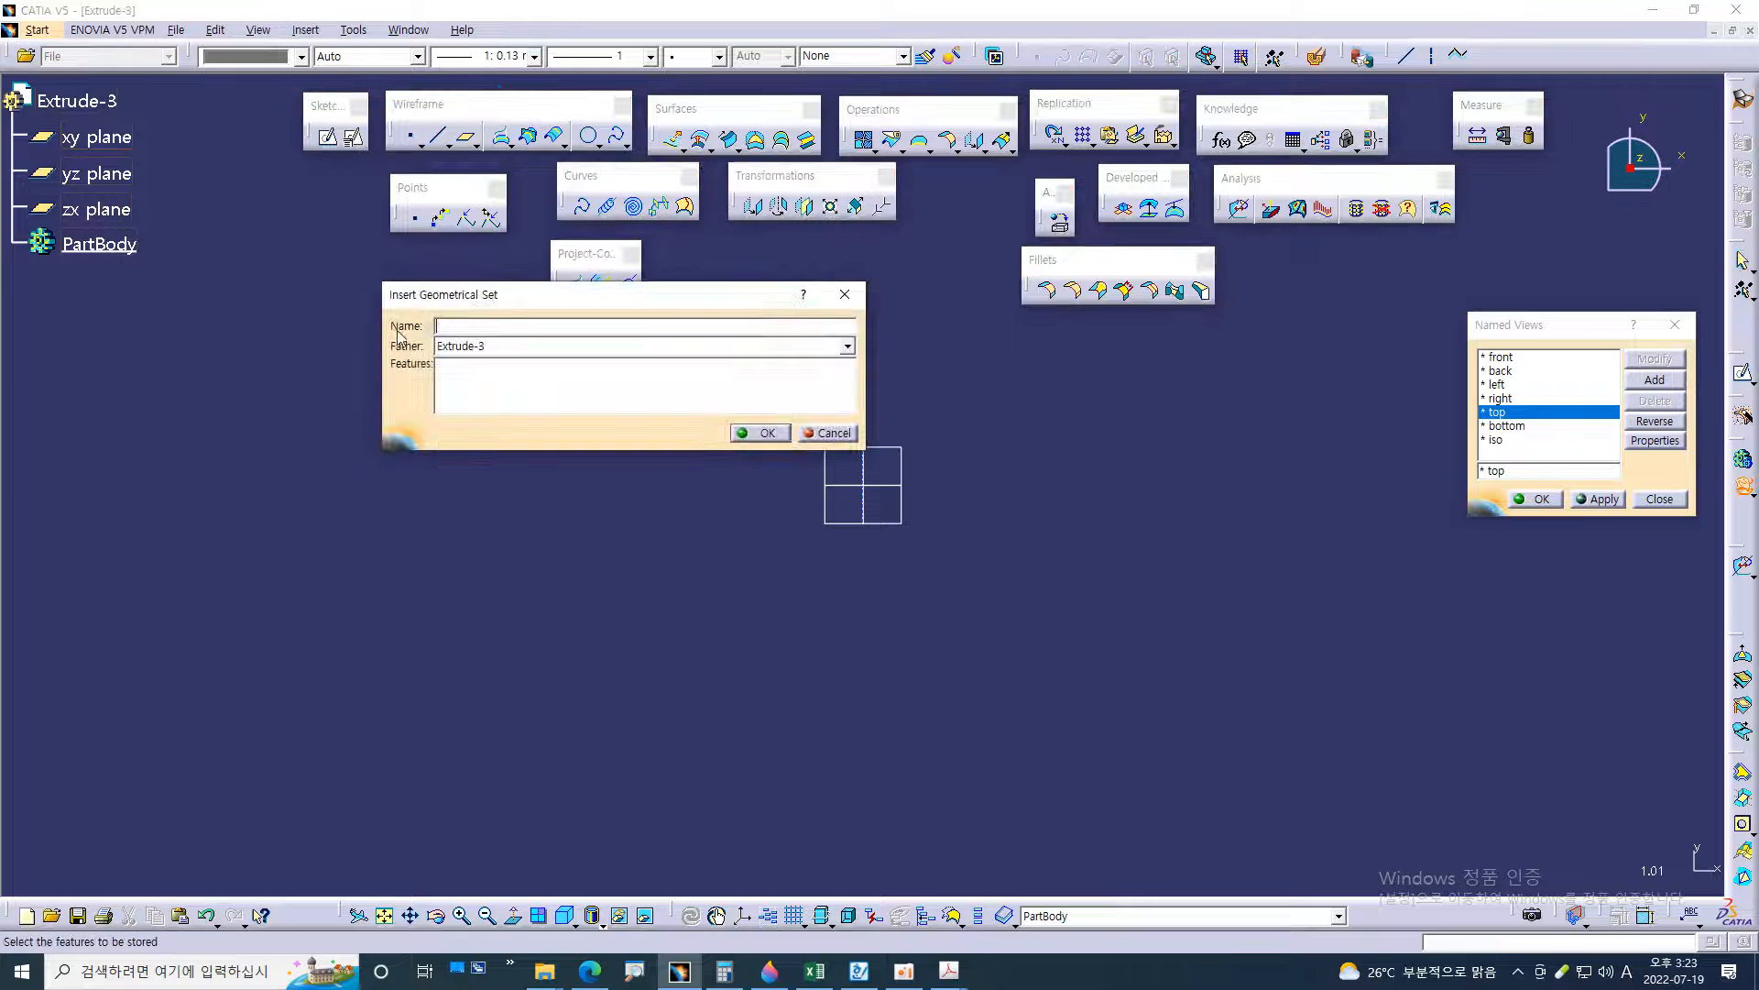
pyautogui.hotkey('ctrl', '1')
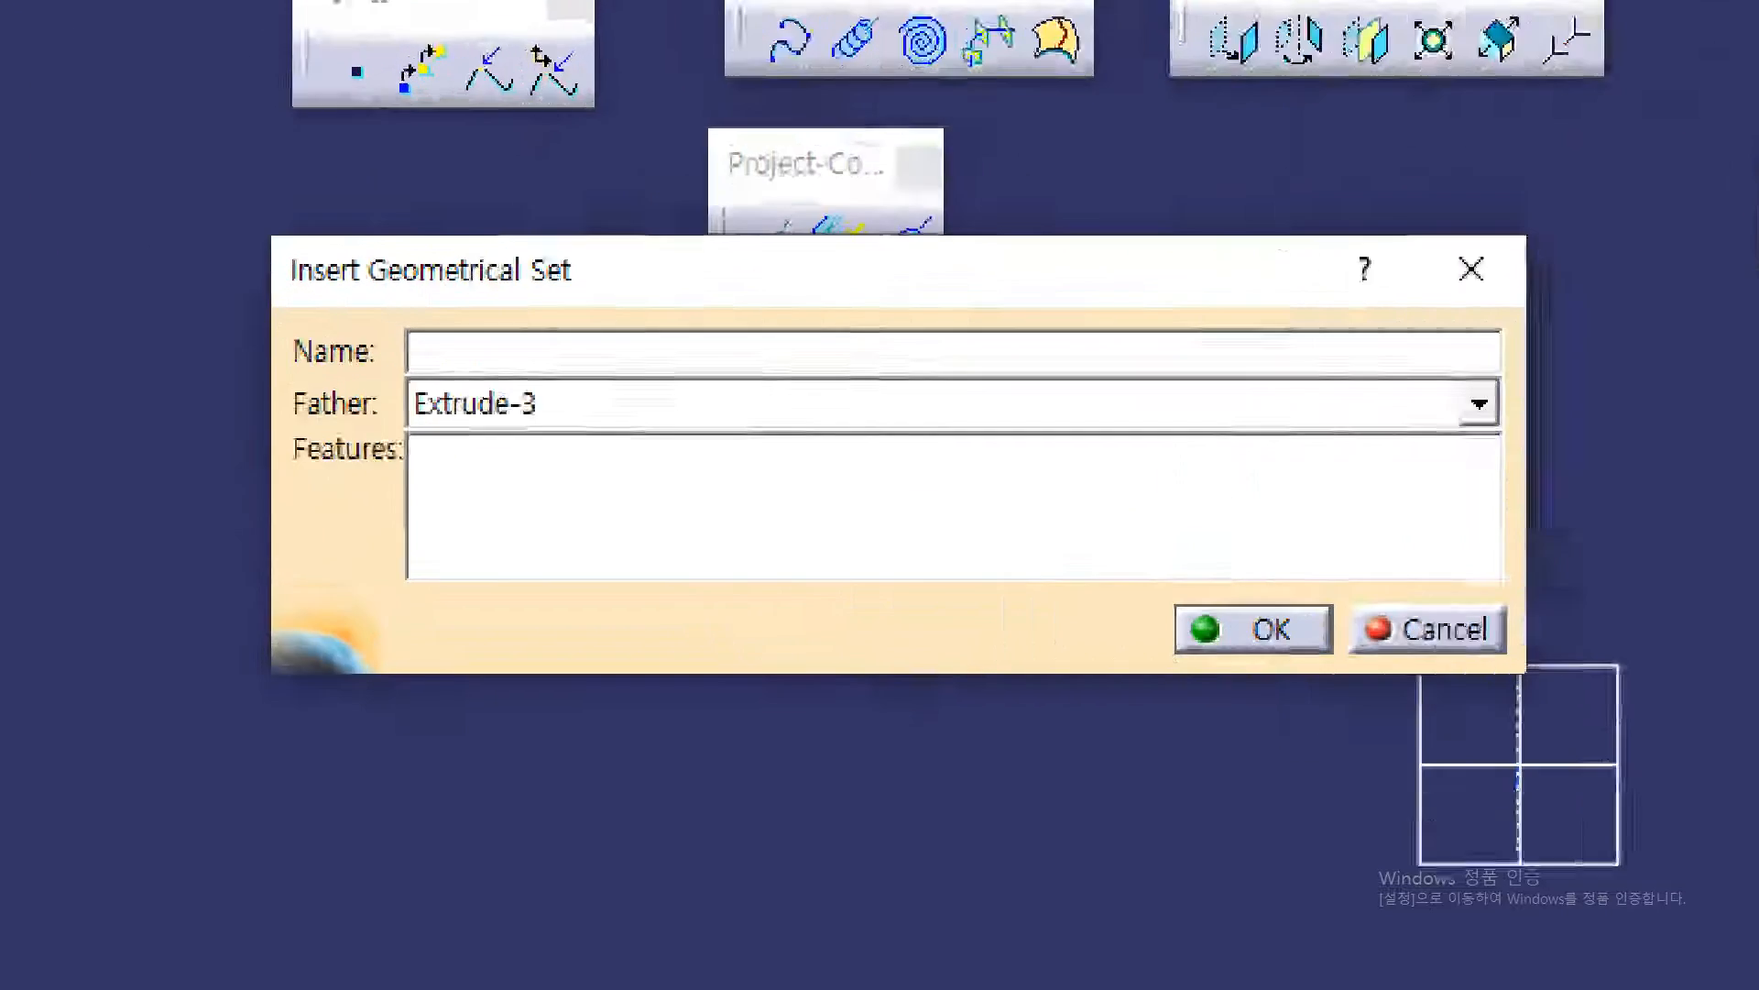
pyautogui.press('Escape')
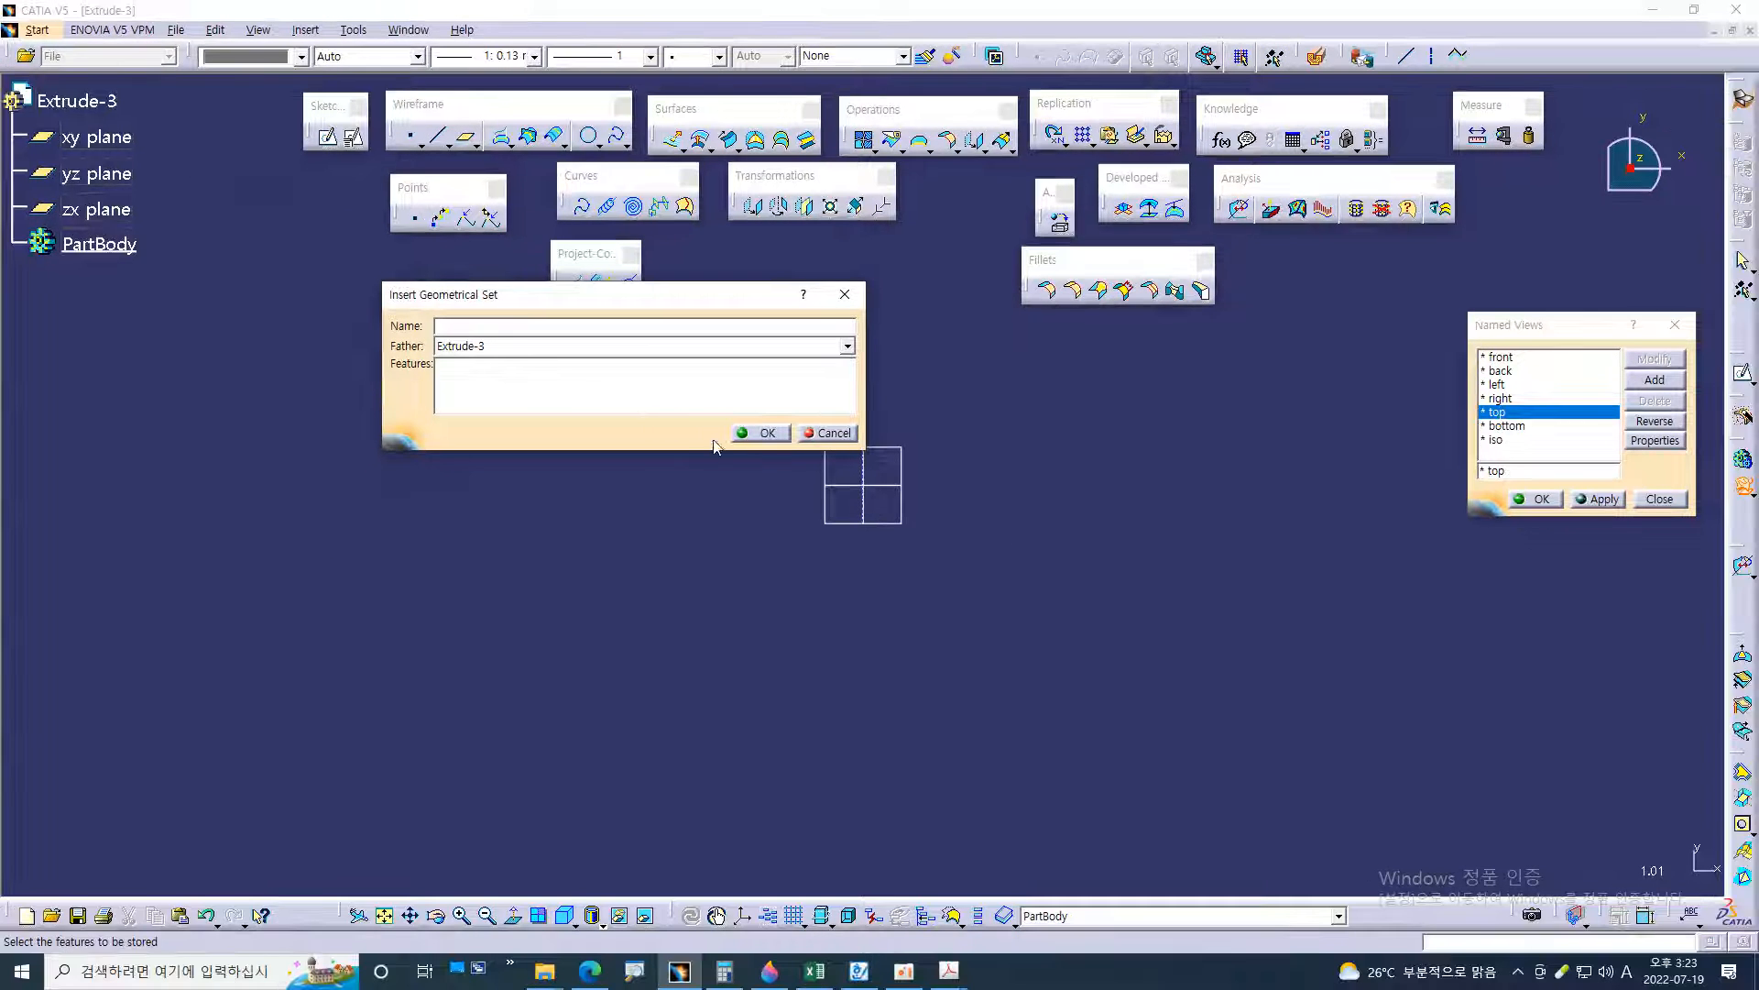
pyautogui.click(743, 437)
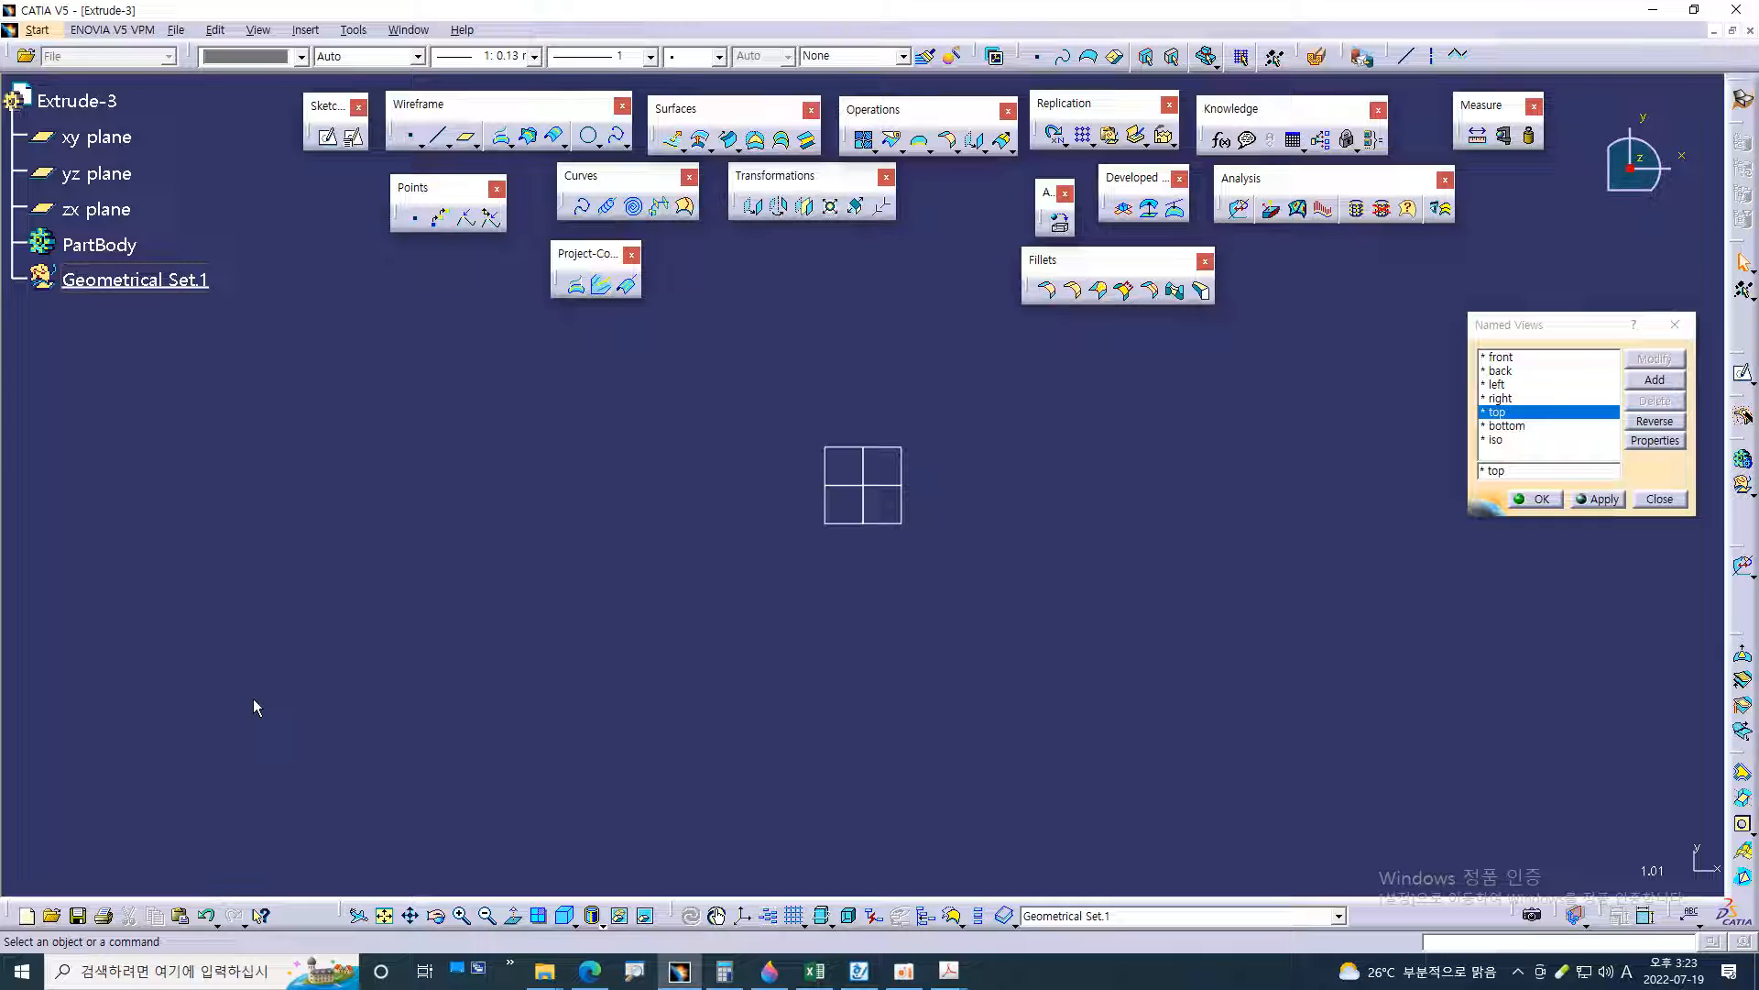
# Create a positioned sketch on the xy plane in the geometrical set with implicit origin and orientation
pyautogui.click(1493, 412)
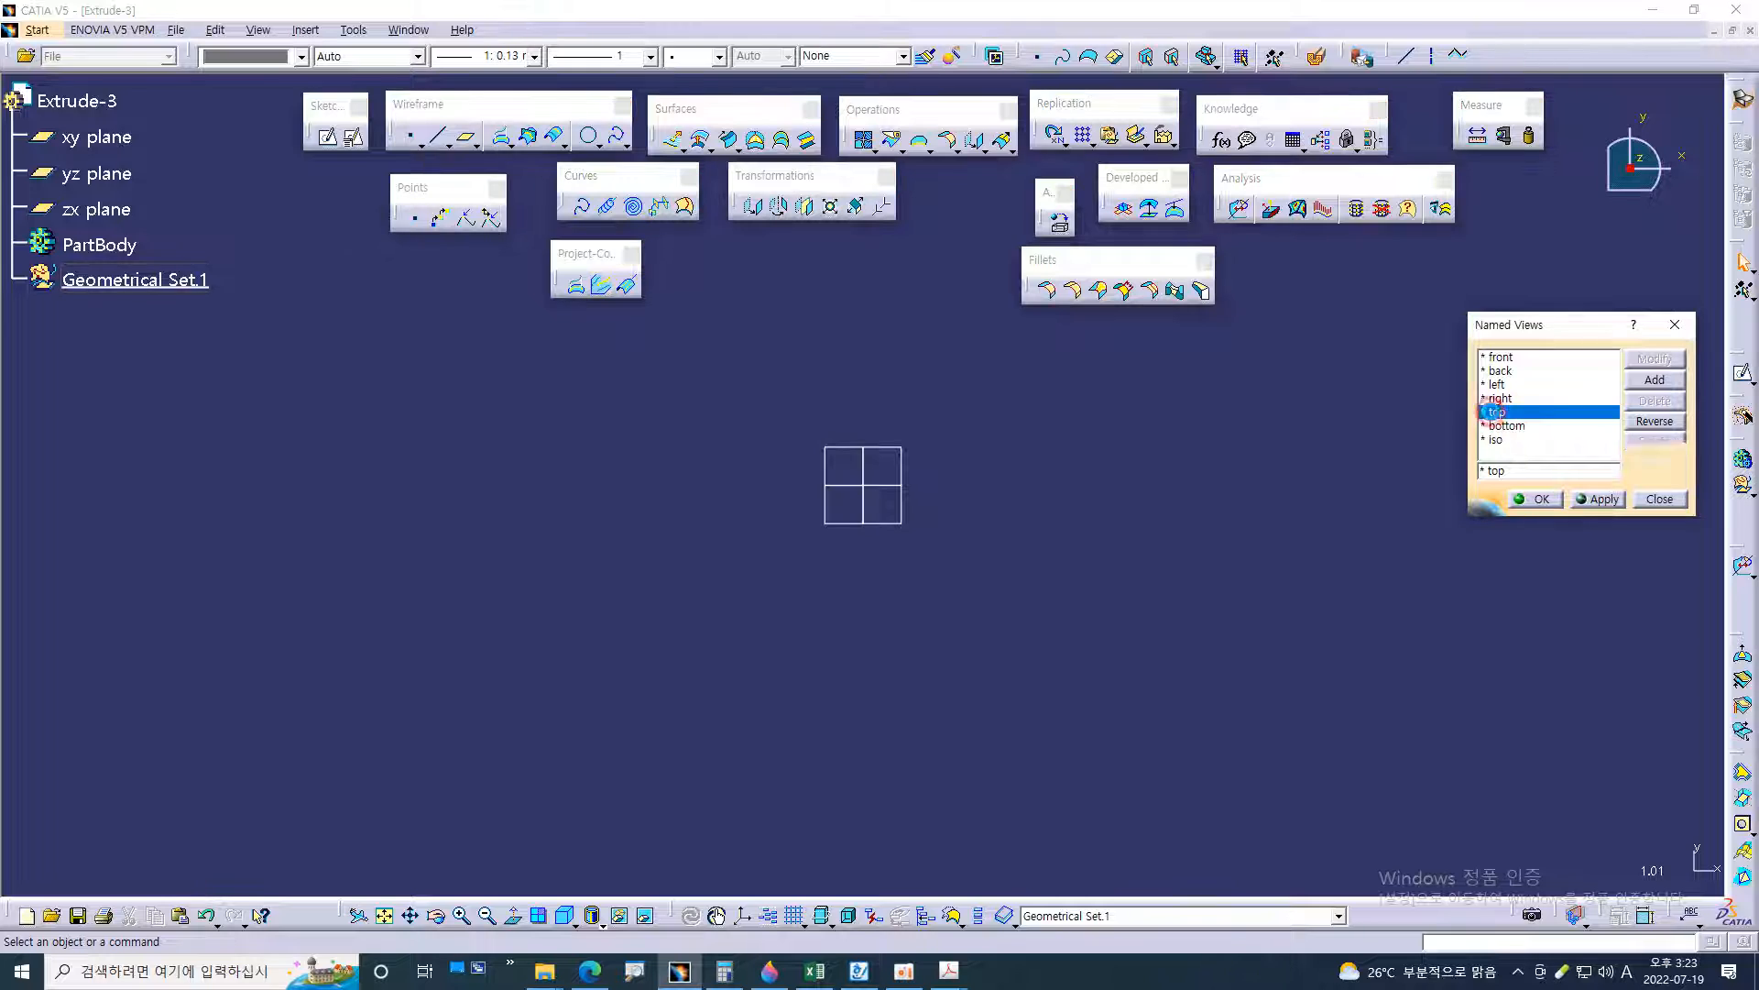
pyautogui.click(901, 522)
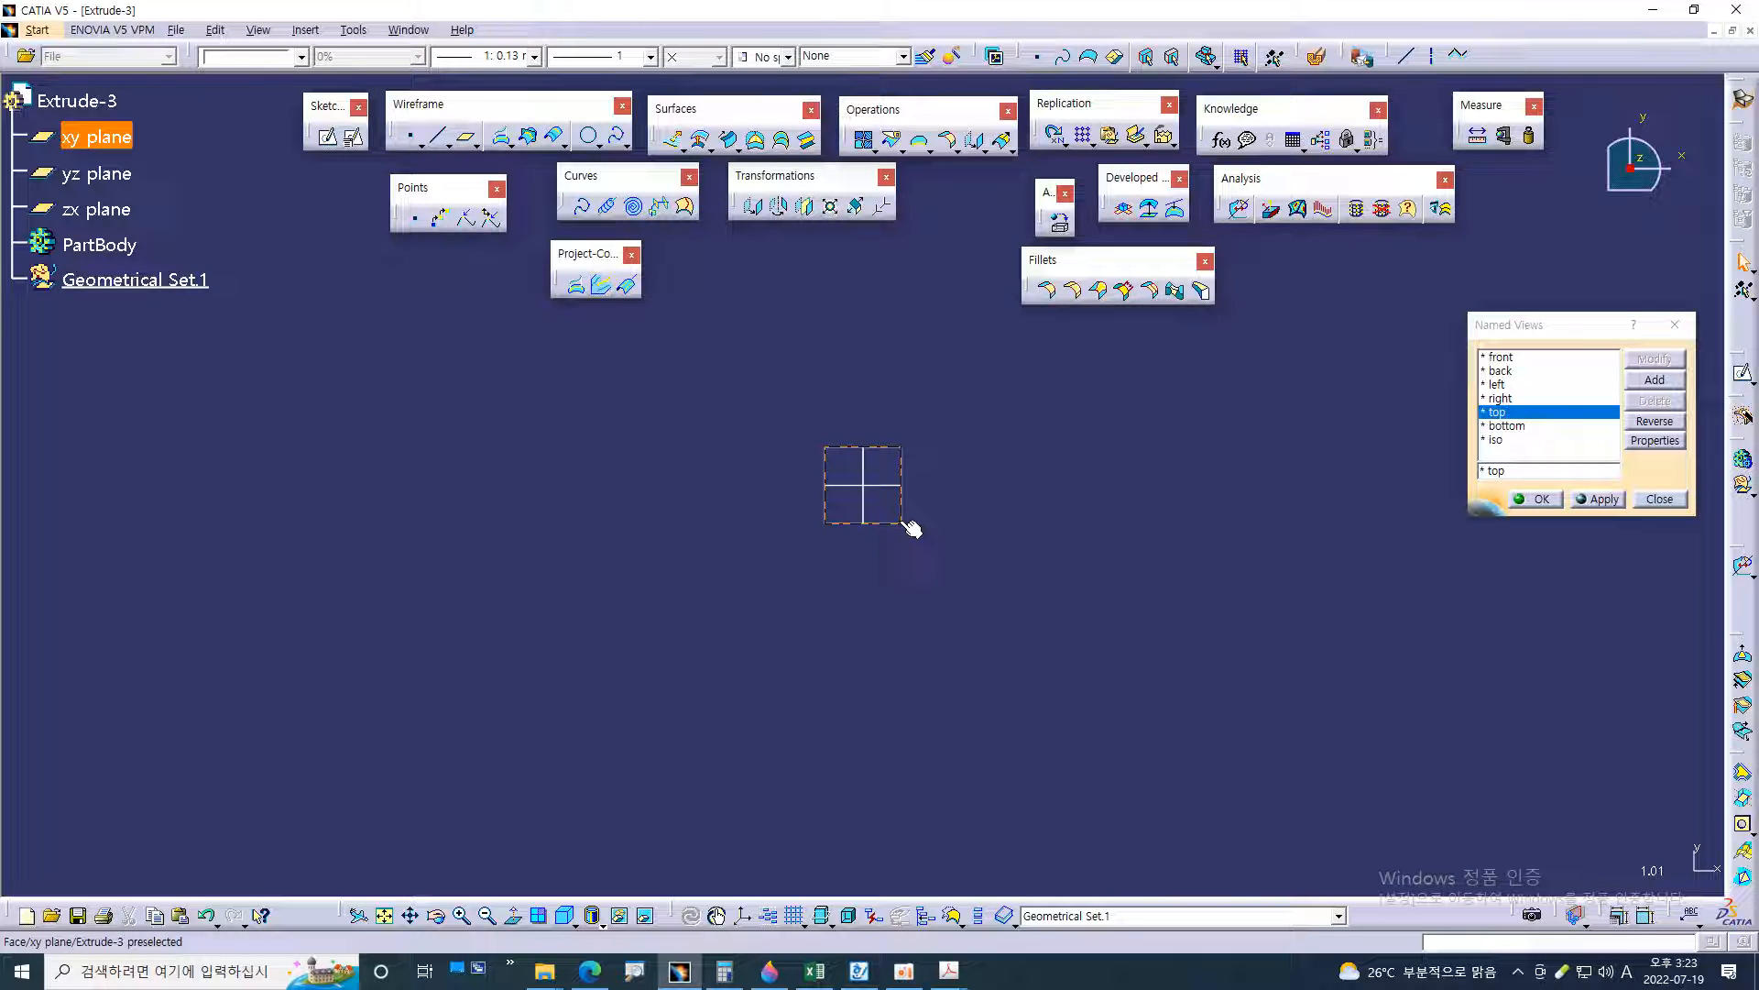
pyautogui.click(356, 139)
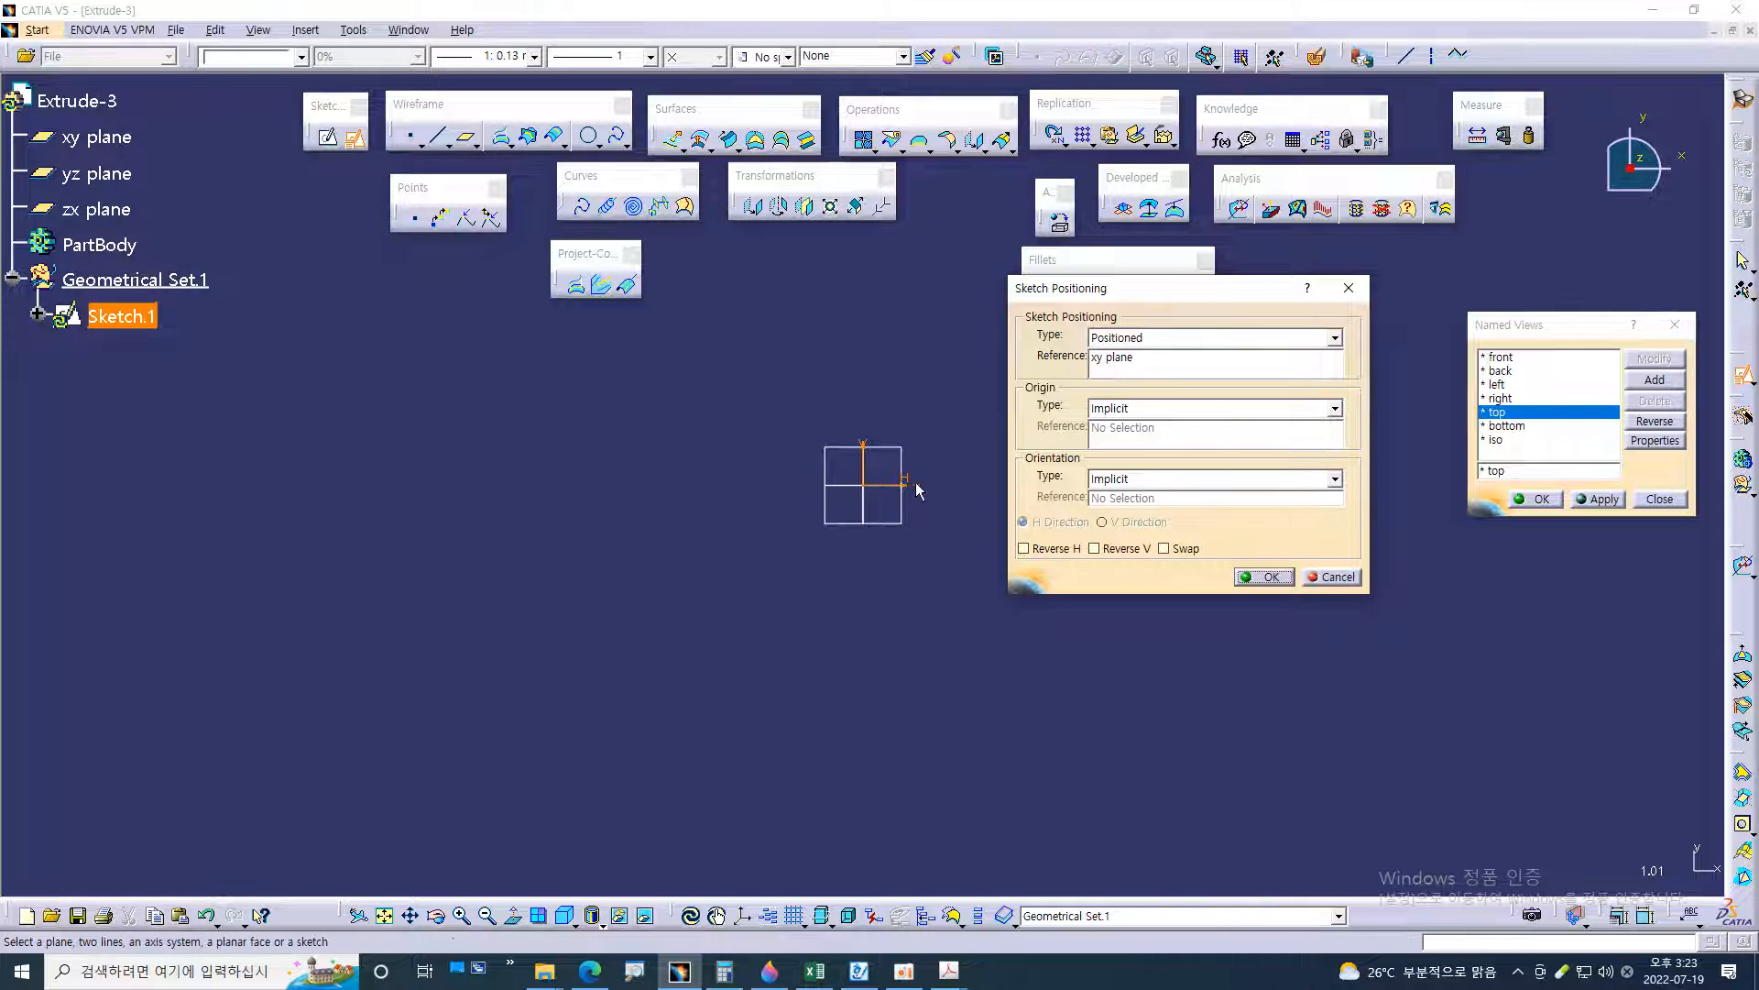
pyautogui.click(1248, 578)
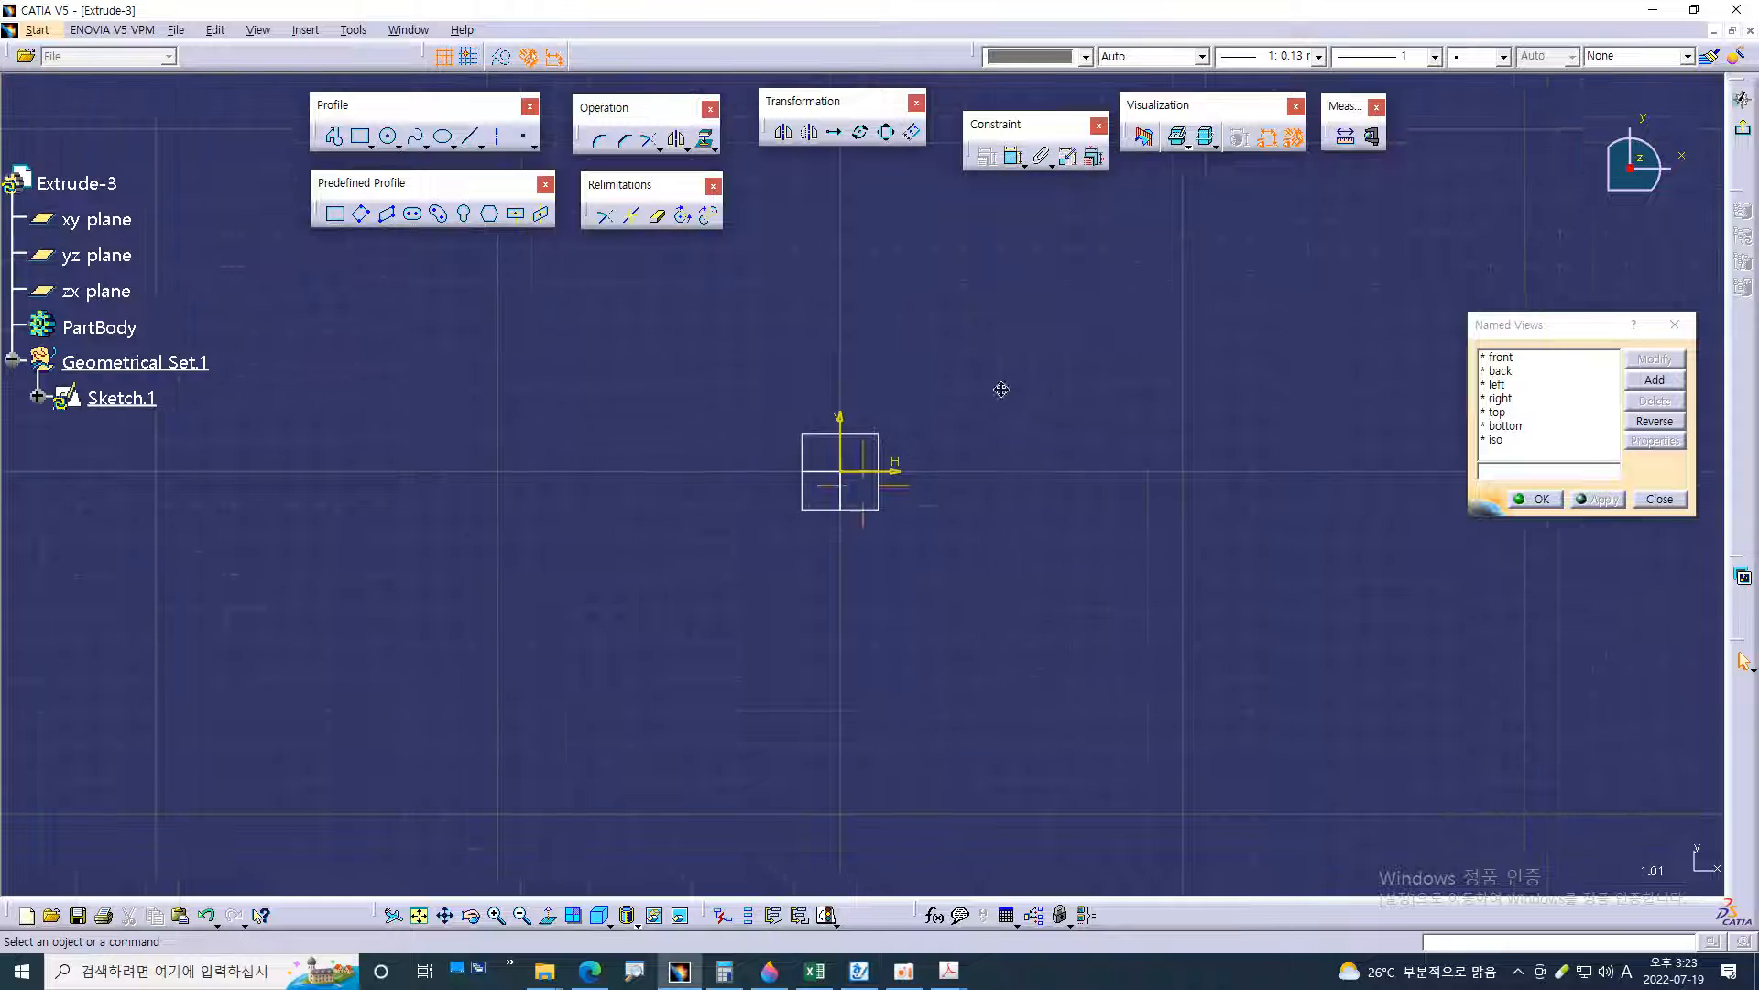
# Draw both diagonals across the plan-view outline in the 54.pdf drawing, undo them and return to CATIA
pyautogui.hotkey('alt', 'Tab')
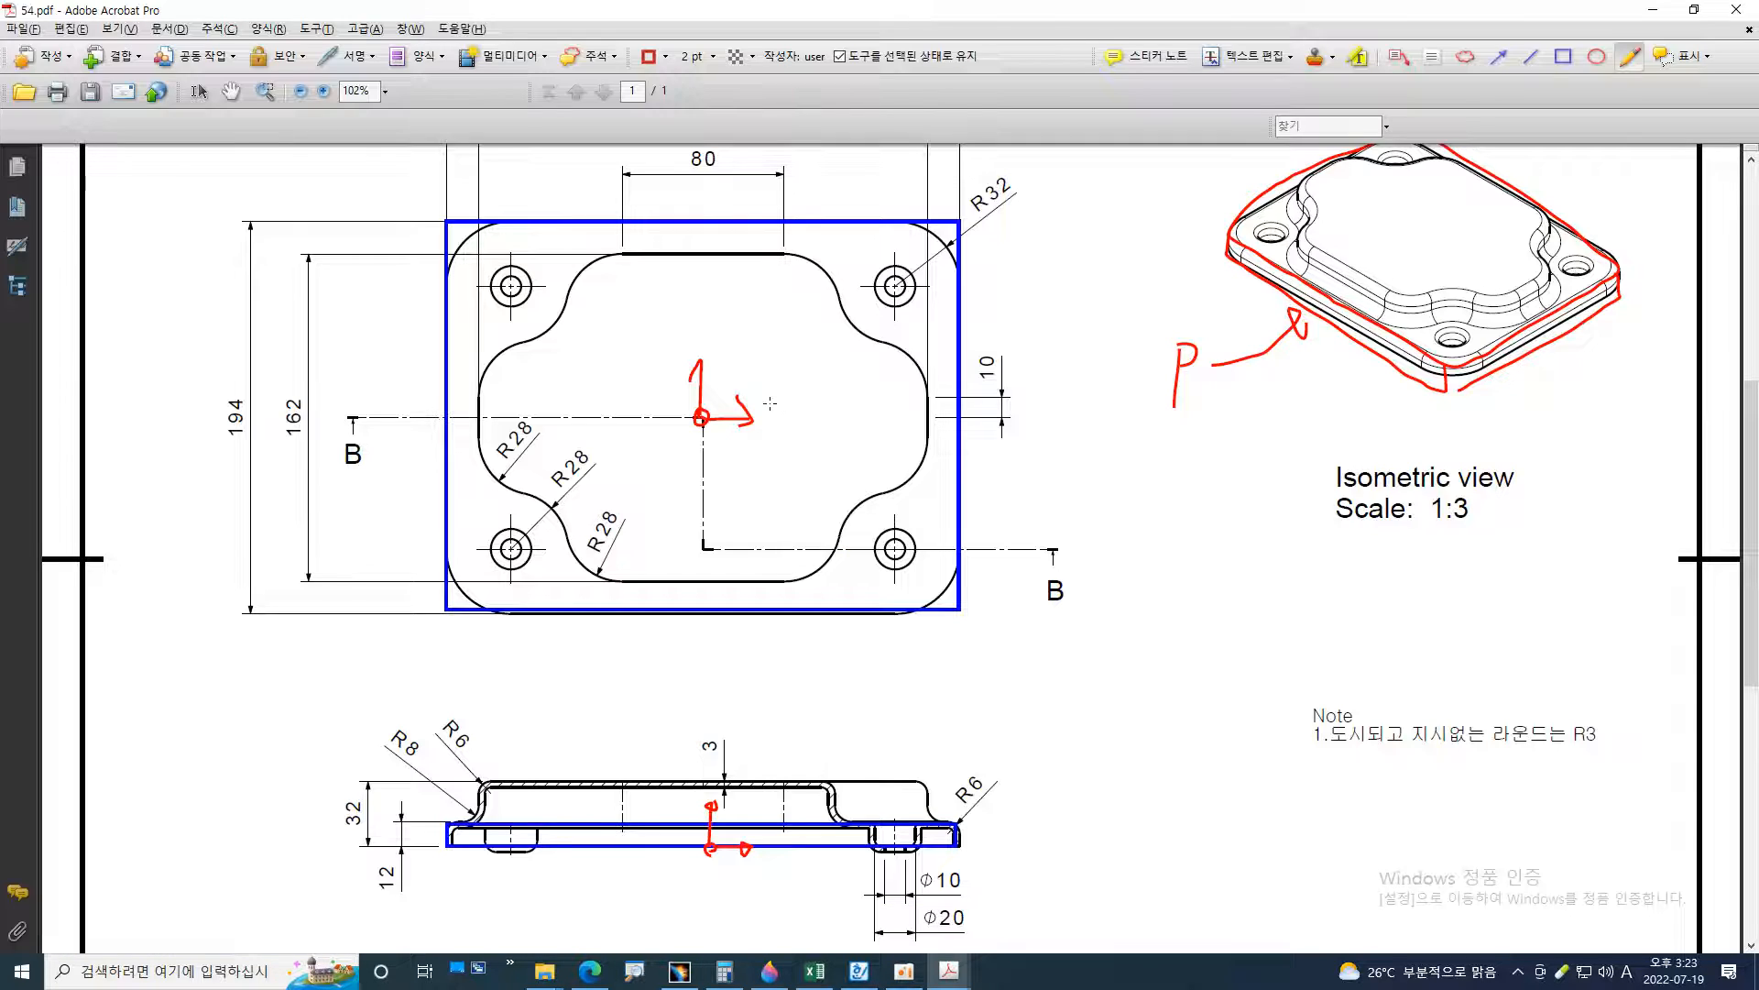
pyautogui.moveTo(446, 221); pyautogui.dragTo(953, 605)
pyautogui.moveTo(953, 221); pyautogui.dragTo(449, 605)
pyautogui.hotkey('ctrl', 'z')
pyautogui.hotkey('ctrl', 'z')
pyautogui.hotkey('alt', 'Tab')
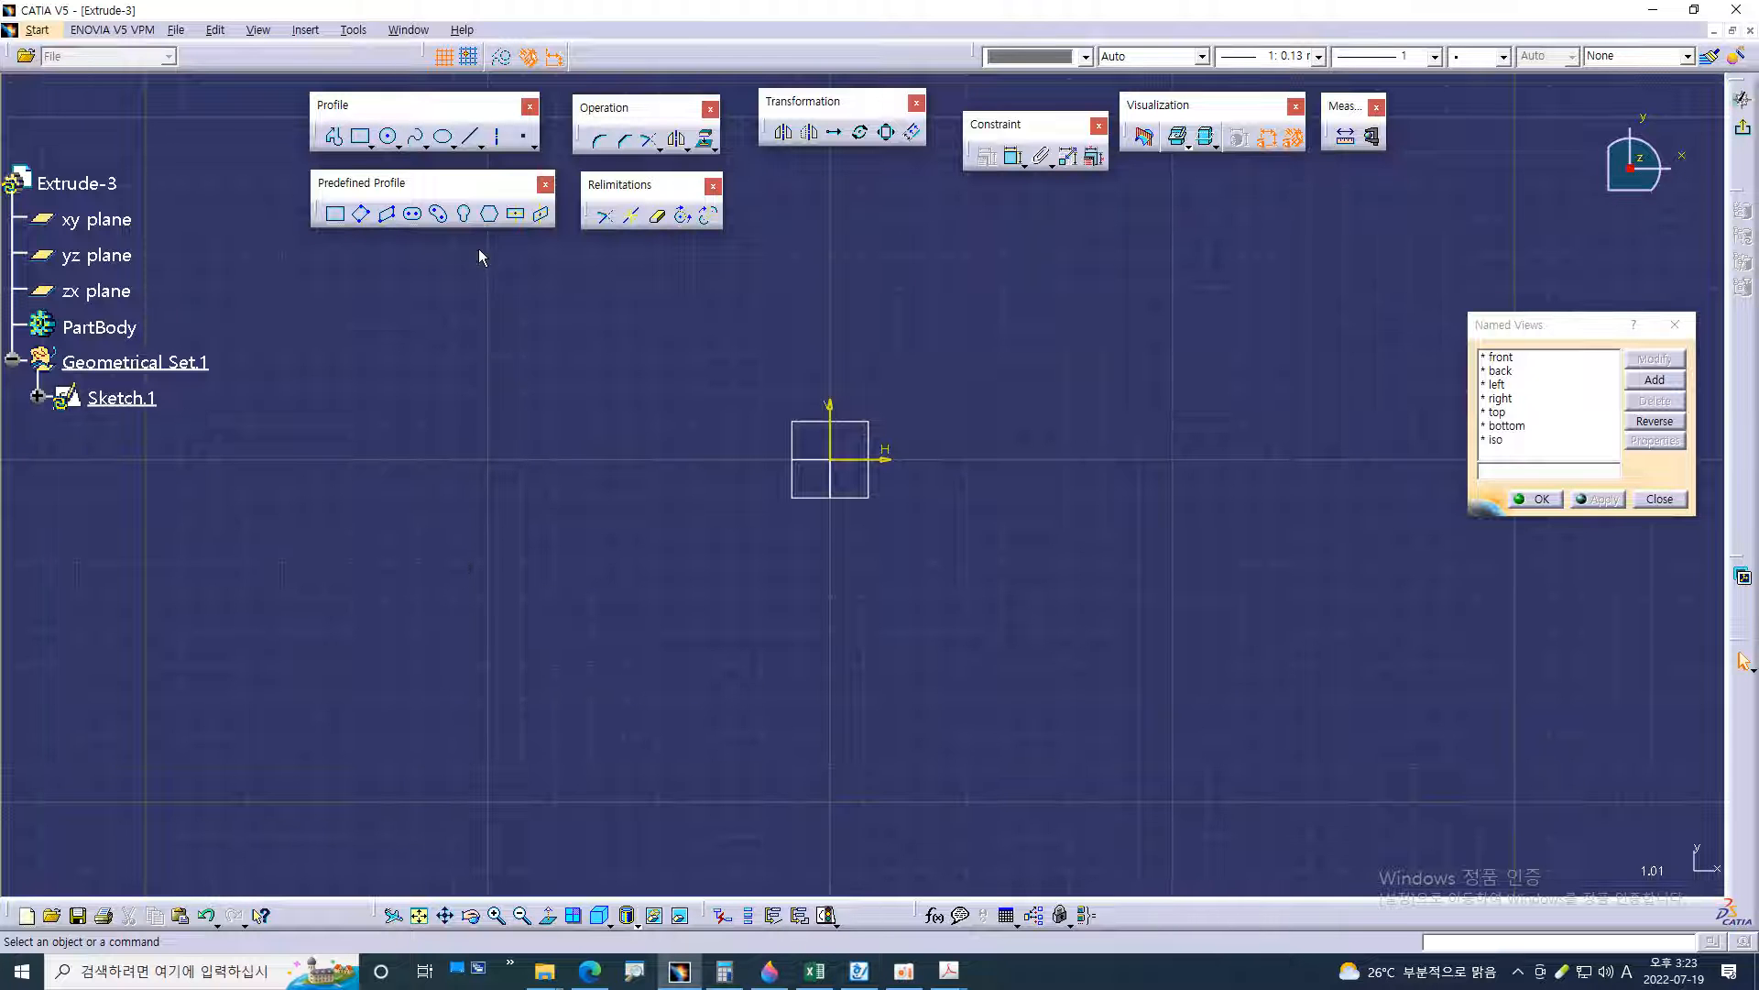
# Sketch a centered rectangle on the sketch origin, about 164 mm wide and 113 mm high
pyautogui.moveTo(576, 349)
pyautogui.mouseDown()
pyautogui.moveTo(519, 225)
pyautogui.moveTo(637, 318)
pyautogui.moveTo(625, 369)
pyautogui.mouseUp()
pyautogui.click(517, 215)
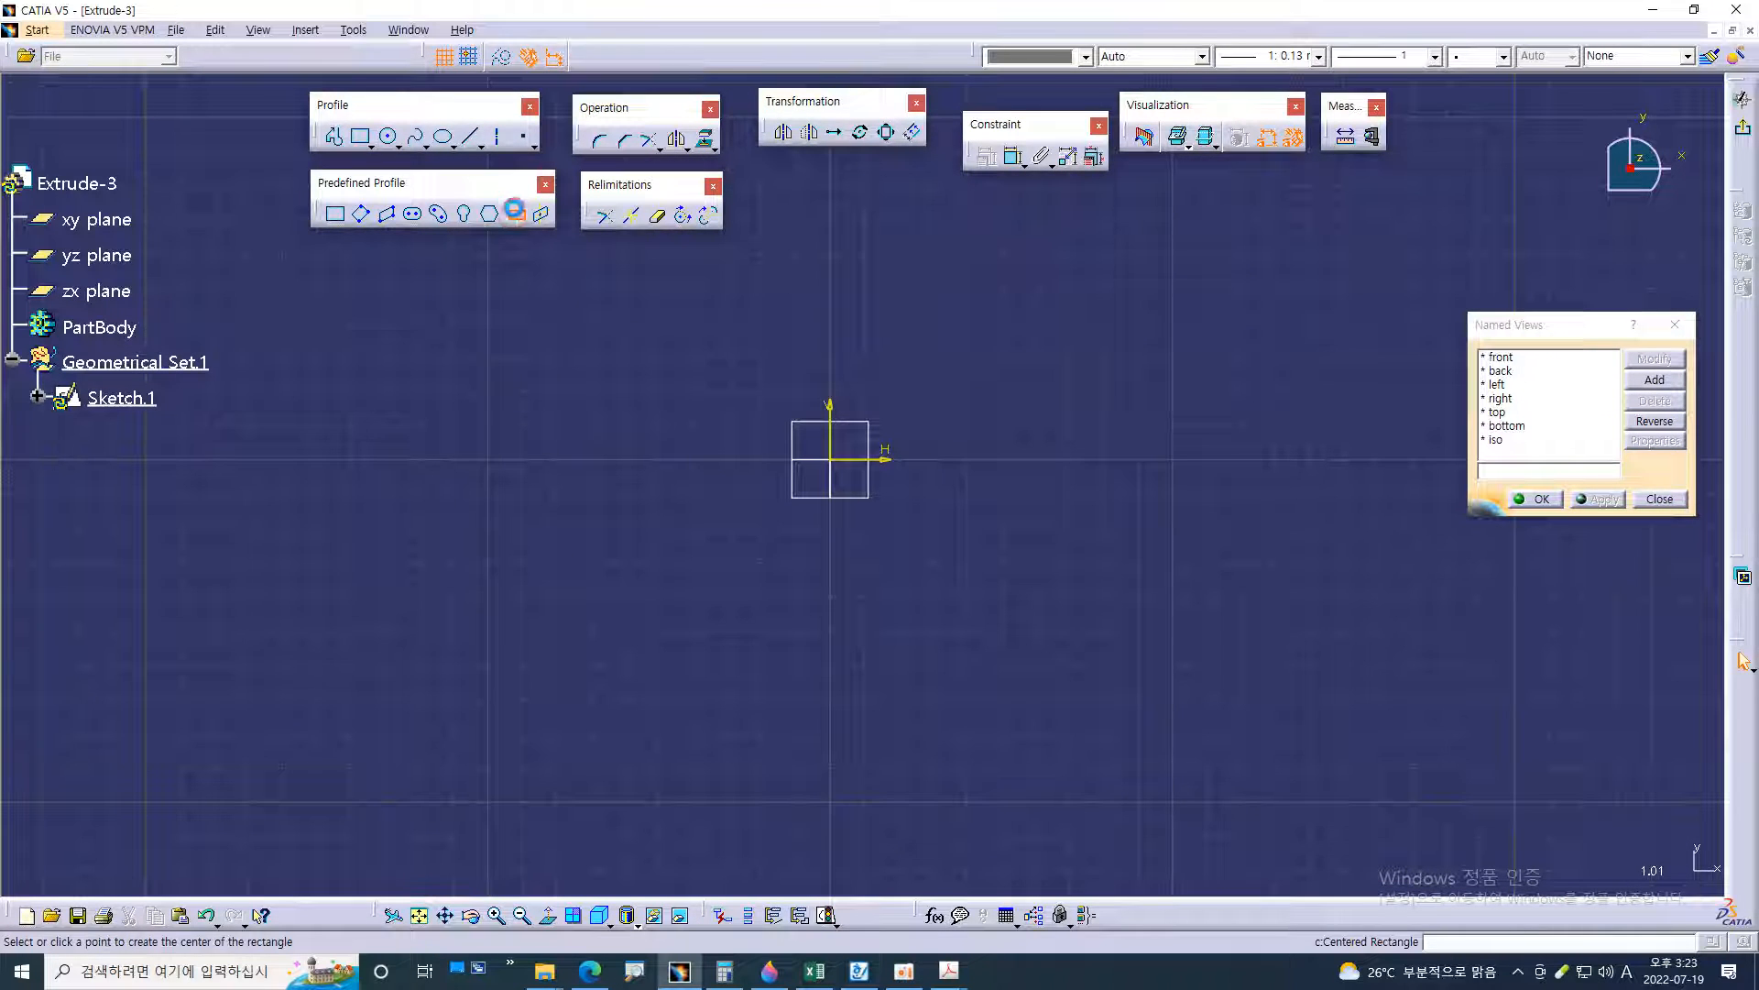
pyautogui.click(832, 461)
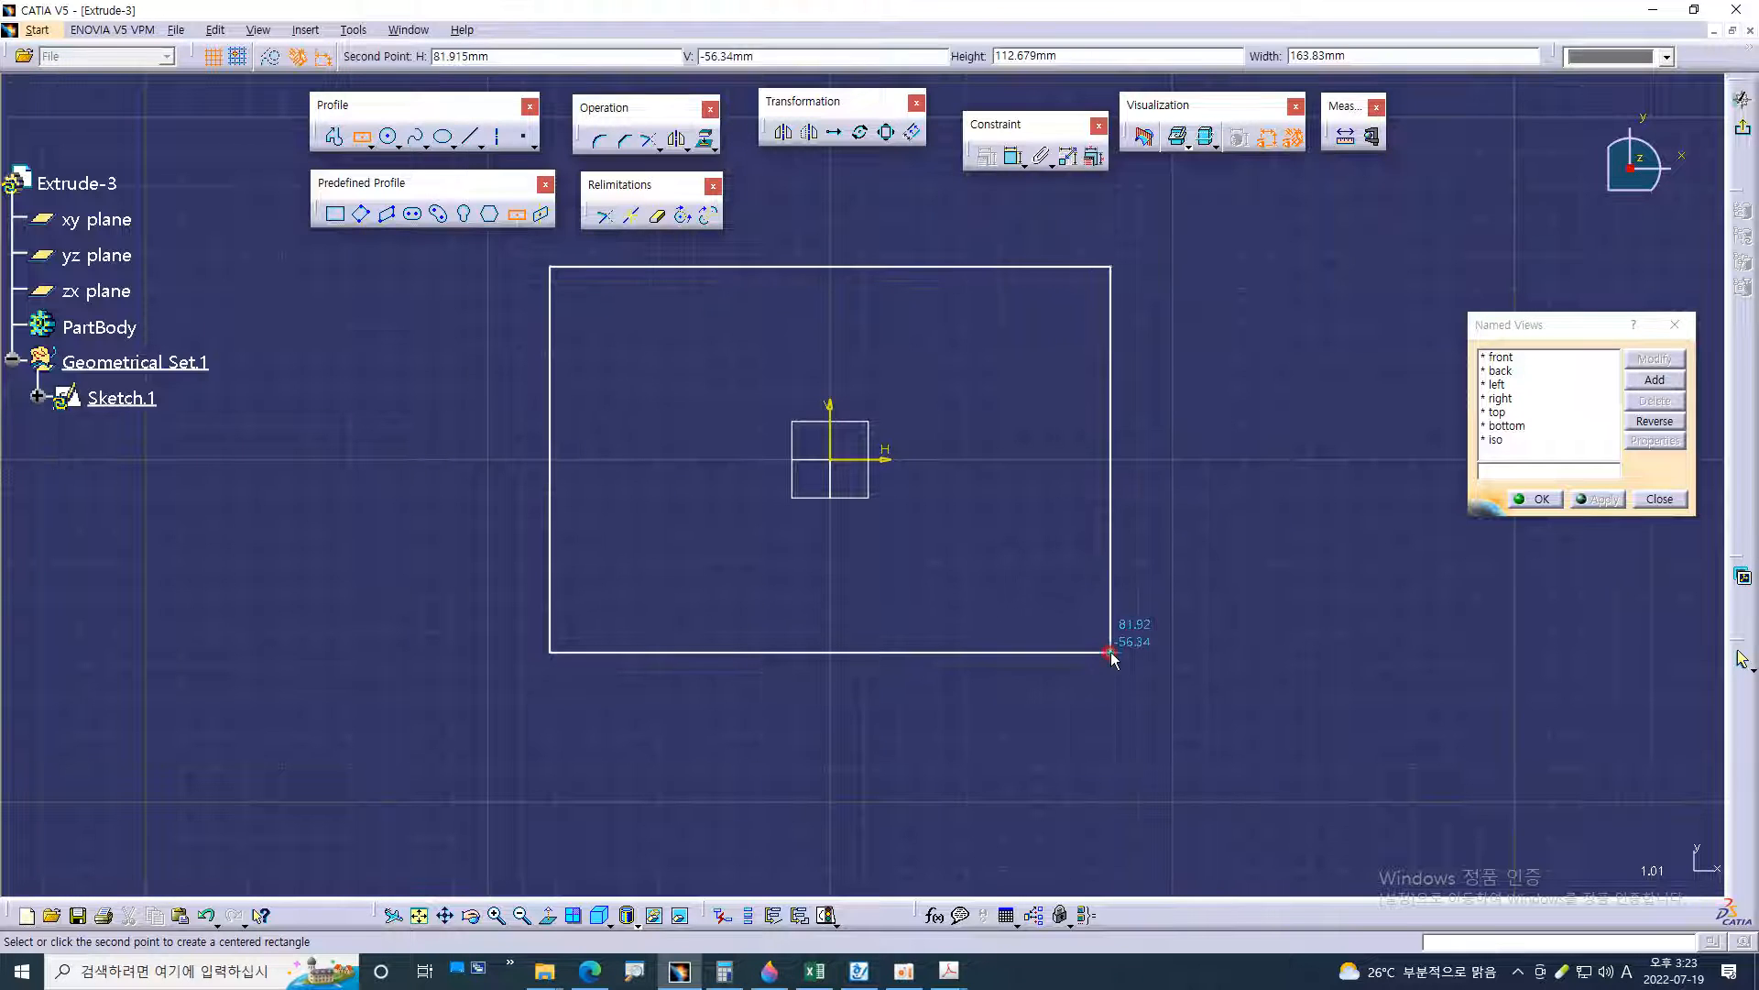
pyautogui.click(1109, 652)
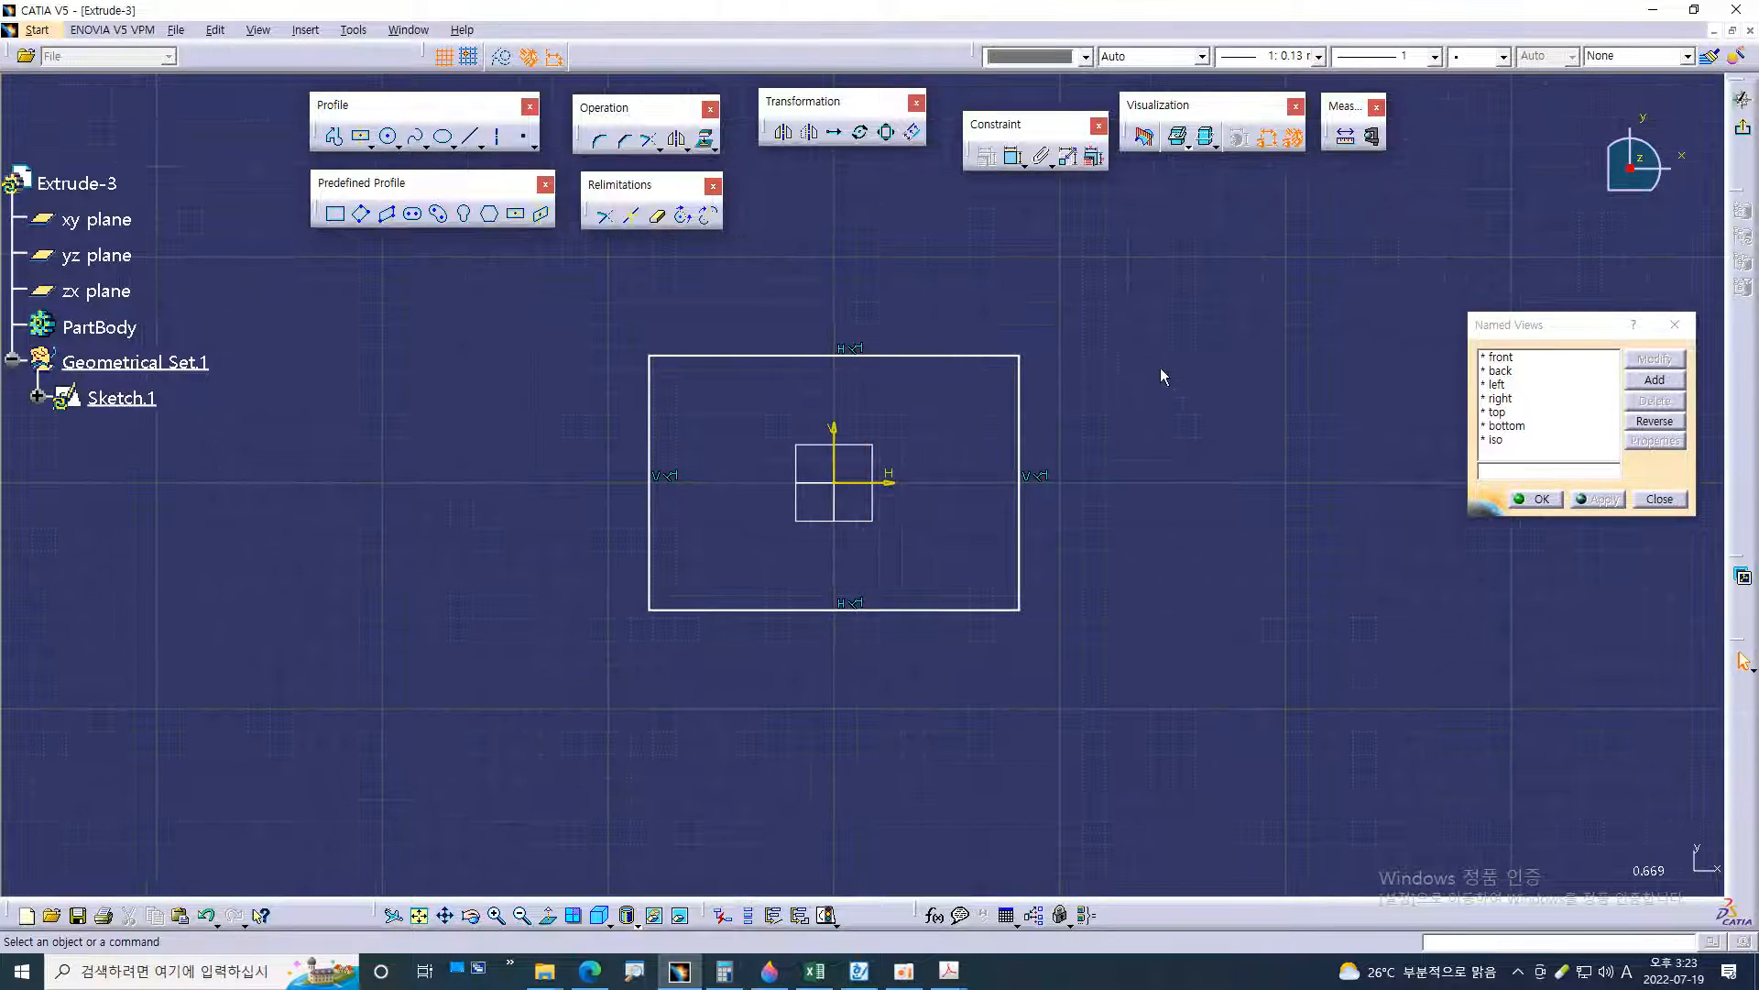
# Check the cover's overall size in the 54.pdf drawing and constrain the rectangle's width to 254 mm in CATIA
pyautogui.click(1013, 157)
pyautogui.hotkey('alt', 'Tab')
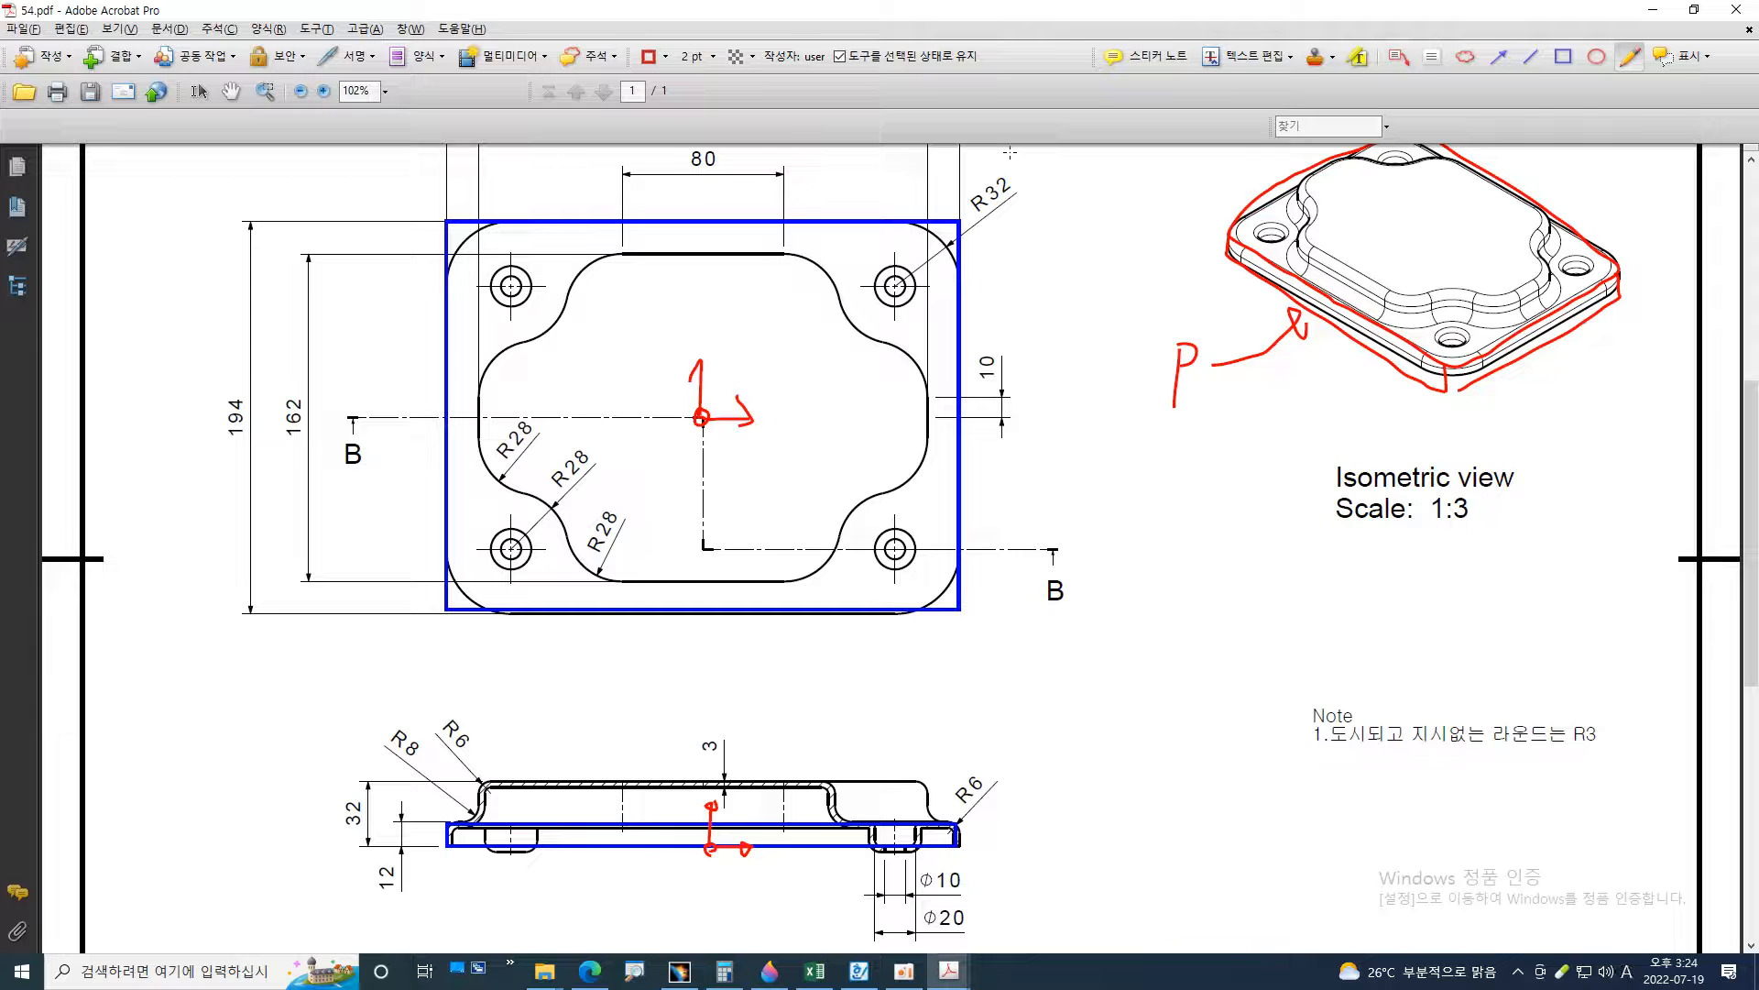
pyautogui.moveTo(247, 444); pyautogui.dragTo(247, 418)
pyautogui.scroll(5, 395, 419)
pyautogui.scroll(2, 402, 417)
pyautogui.moveTo(722, 201)
pyautogui.mouseDown()
pyautogui.moveTo(678, 141)
pyautogui.moveTo(735, 174)
pyautogui.mouseUp()
pyautogui.hotkey('alt', 'Tab')
pyautogui.click(650, 403)
pyautogui.click(1019, 365)
pyautogui.click(847, 300)
pyautogui.doubleClick(852, 300)
pyautogui.write('254')
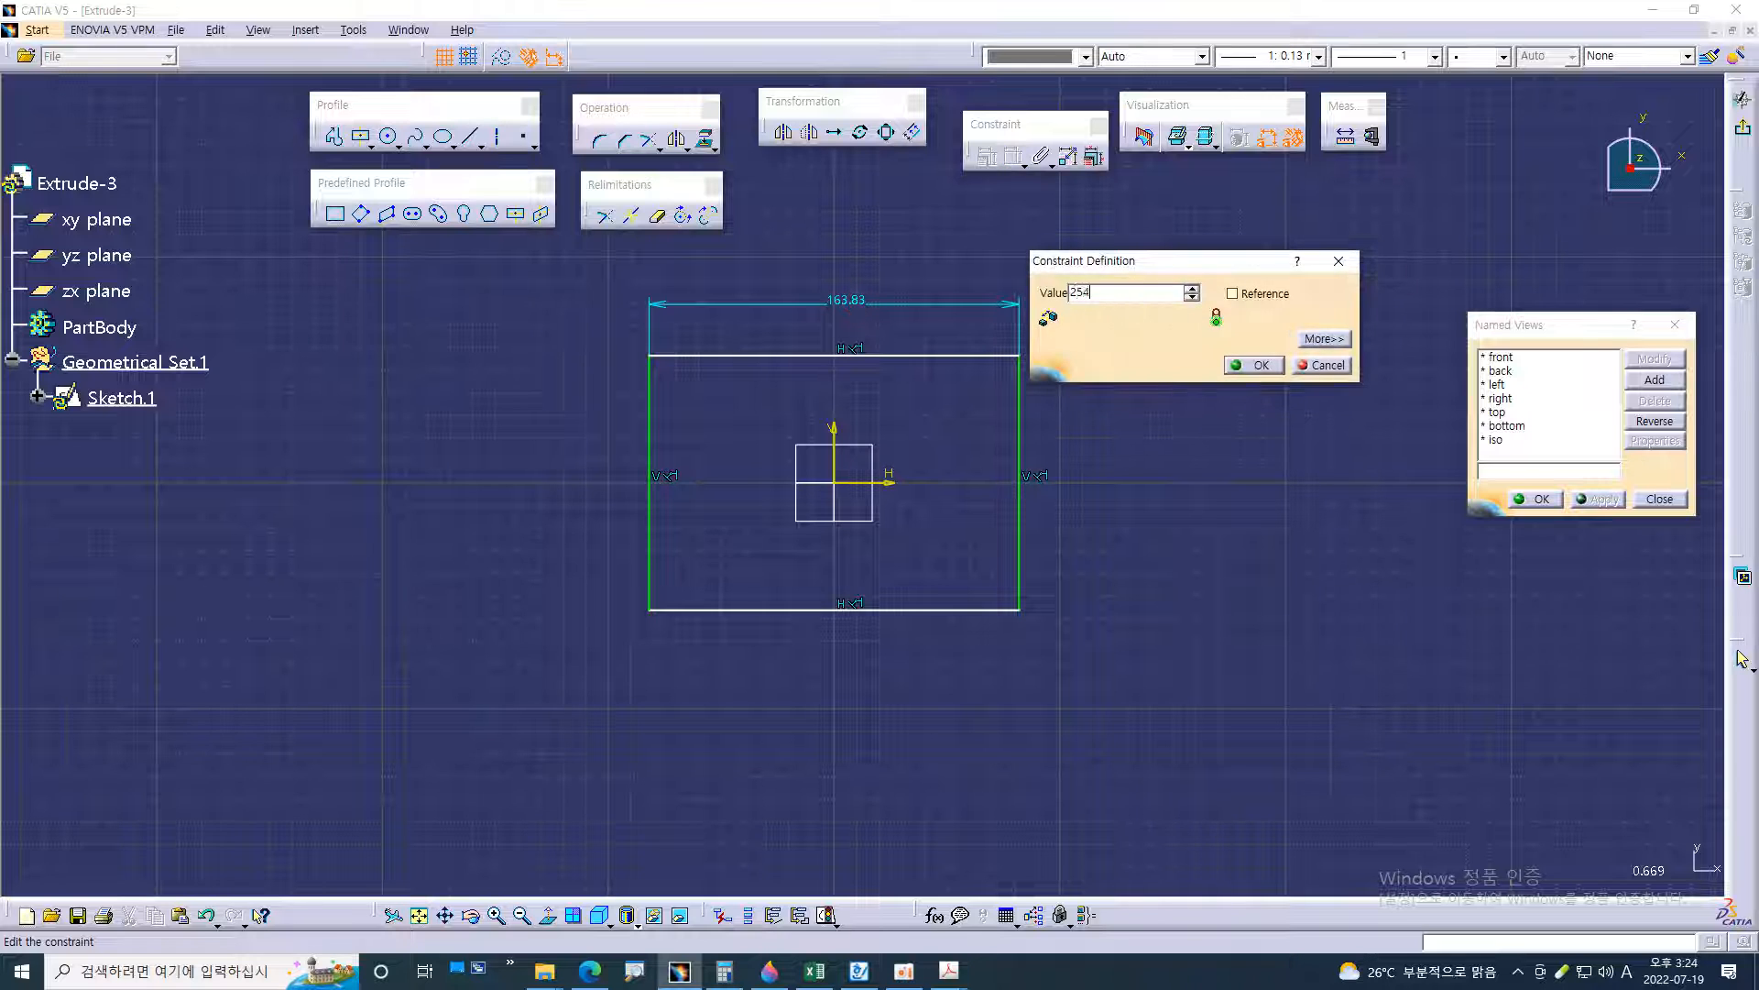
pyautogui.press('Return')
# Constrain the distance between the rectangle's two horizontal edges to 194 mm
pyautogui.click(720, 355)
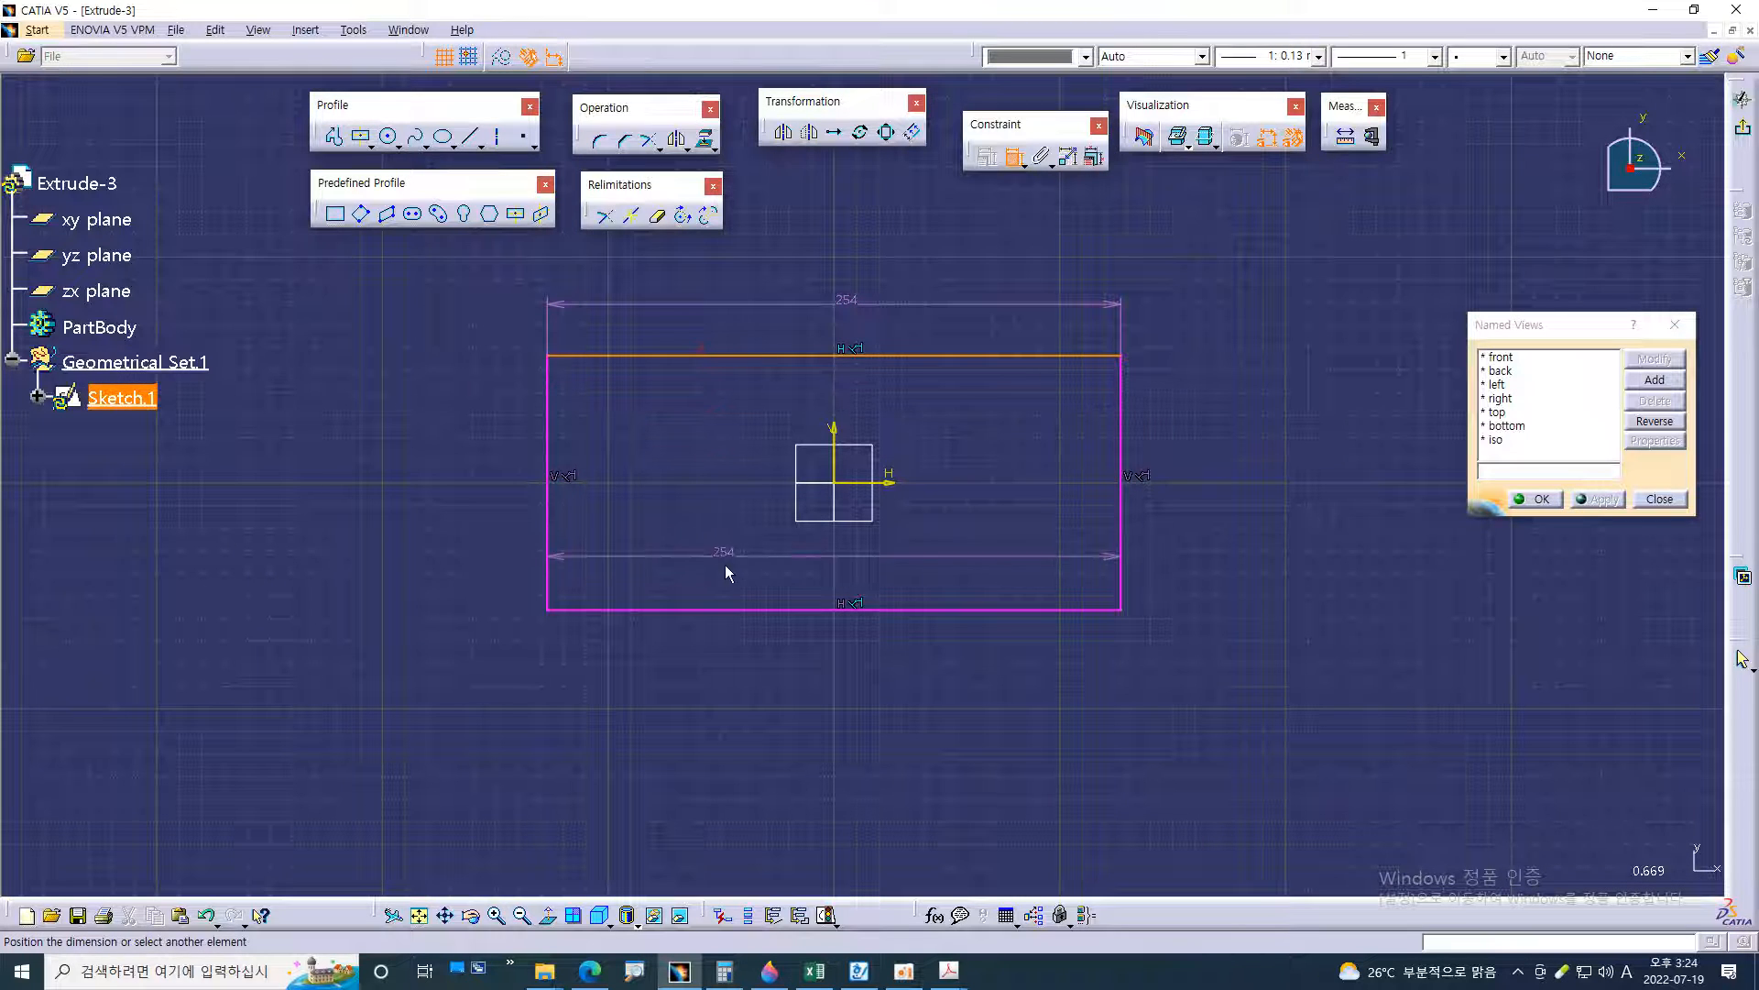
pyautogui.click(738, 608)
pyautogui.click(450, 500)
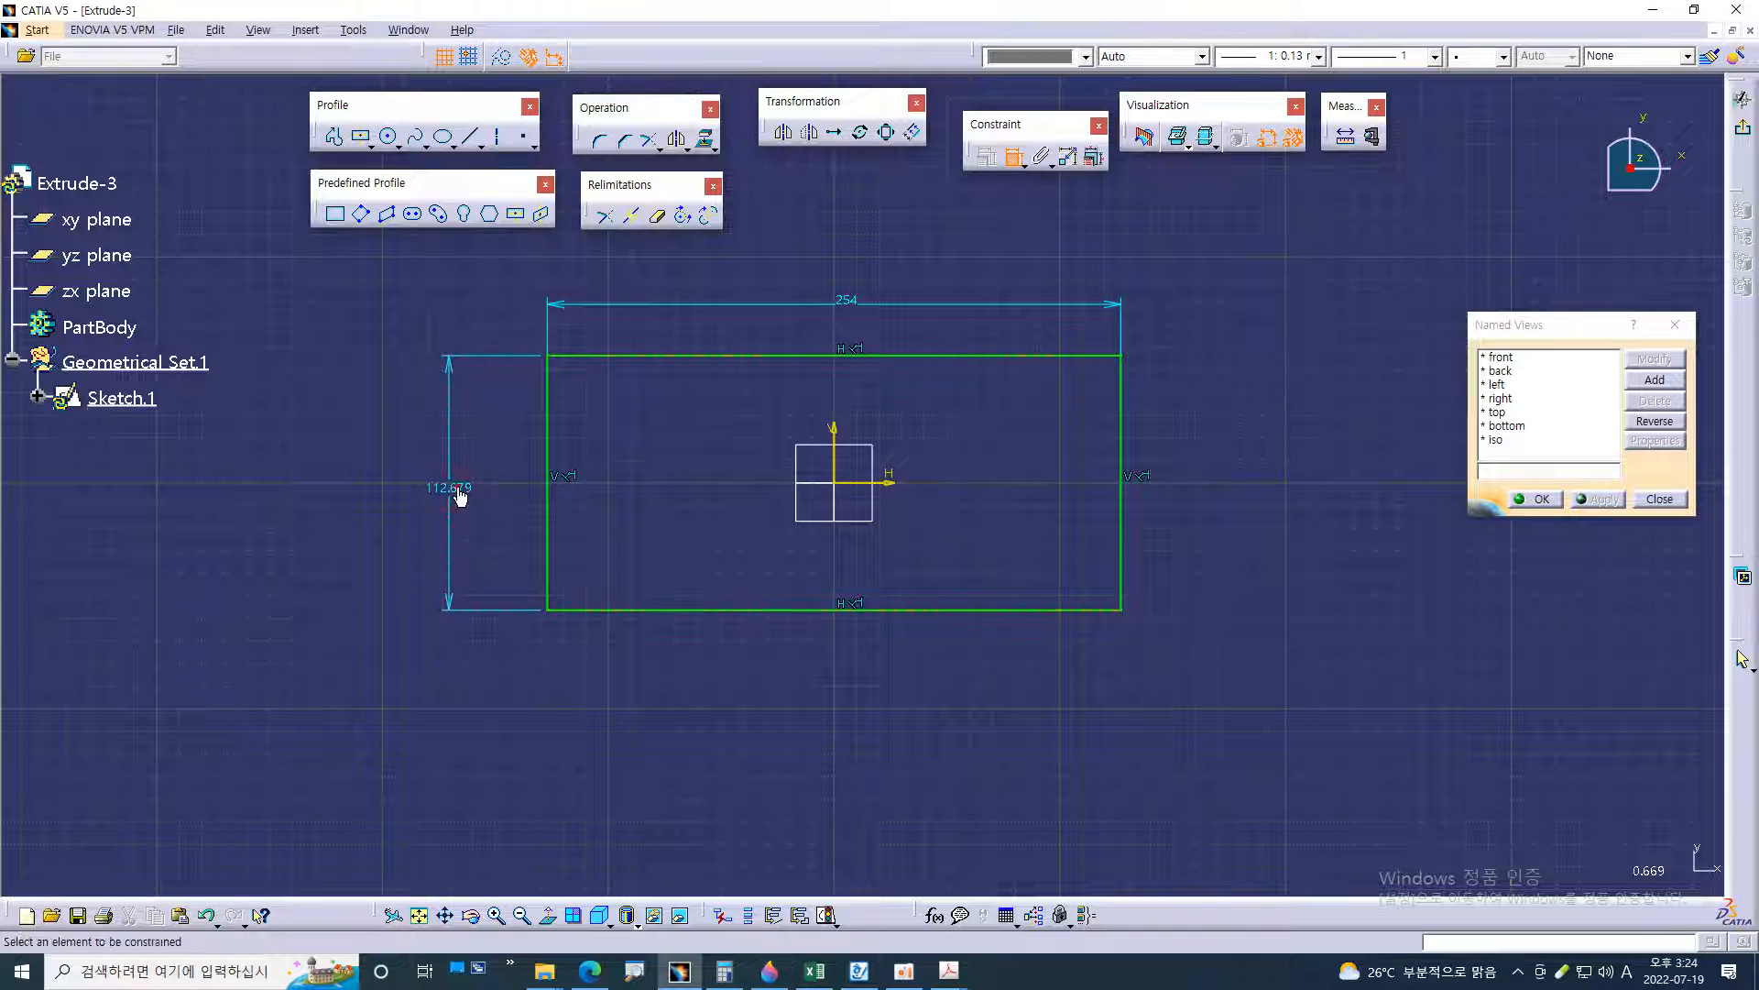
pyautogui.doubleClick(458, 488)
pyautogui.write('19')
pyautogui.press('Return')
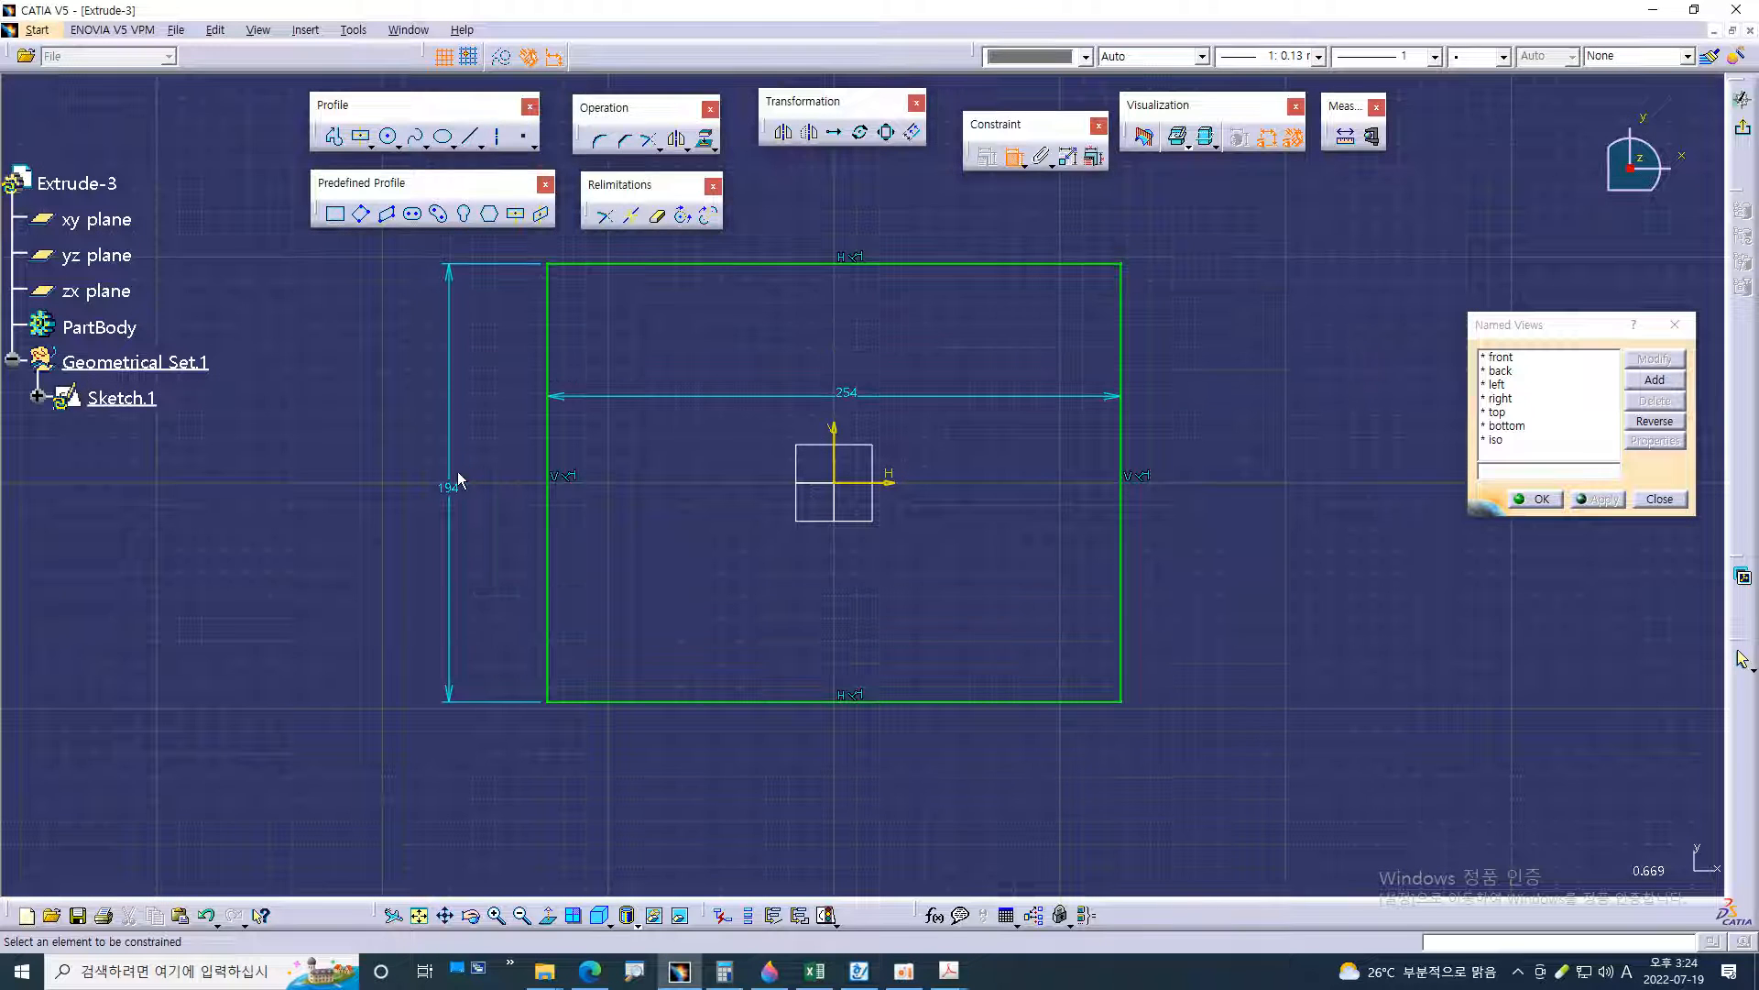
# Reposition the rectangle's width dimension above its upper edge
pyautogui.scroll(1, 1198, 330)
pyautogui.moveTo(1199, 330); pyautogui.dragTo(1185, 413, button='middle')
pyautogui.moveTo(929, 423); pyautogui.dragTo(922, 260)
pyautogui.click(1116, 349)
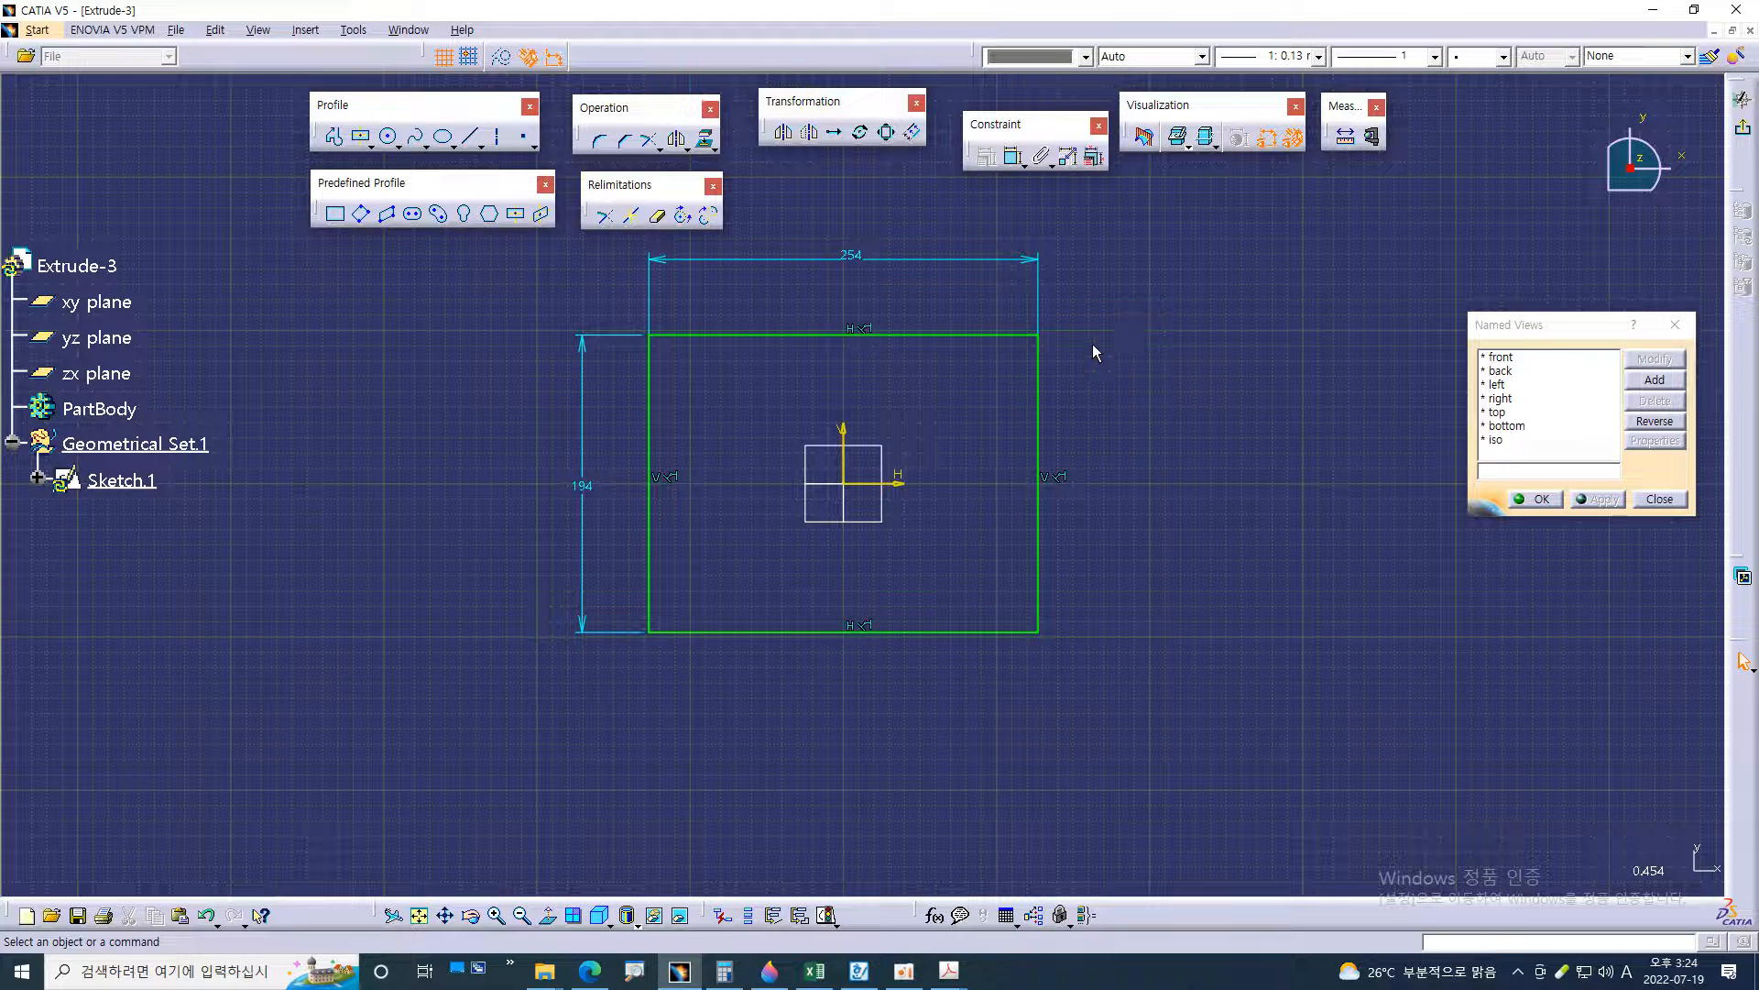
# Circle the two upper R32 corners in the 54.pdf drawing, remove both marks, and return to CATIA
pyautogui.hotkey('alt', 'Tab')
pyautogui.moveTo(451, 292)
pyautogui.mouseDown()
pyautogui.moveTo(472, 378)
pyautogui.moveTo(473, 299)
pyautogui.mouseUp()
pyautogui.moveTo(951, 298)
pyautogui.mouseDown()
pyautogui.moveTo(953, 369)
pyautogui.moveTo(950, 291)
pyautogui.mouseUp()
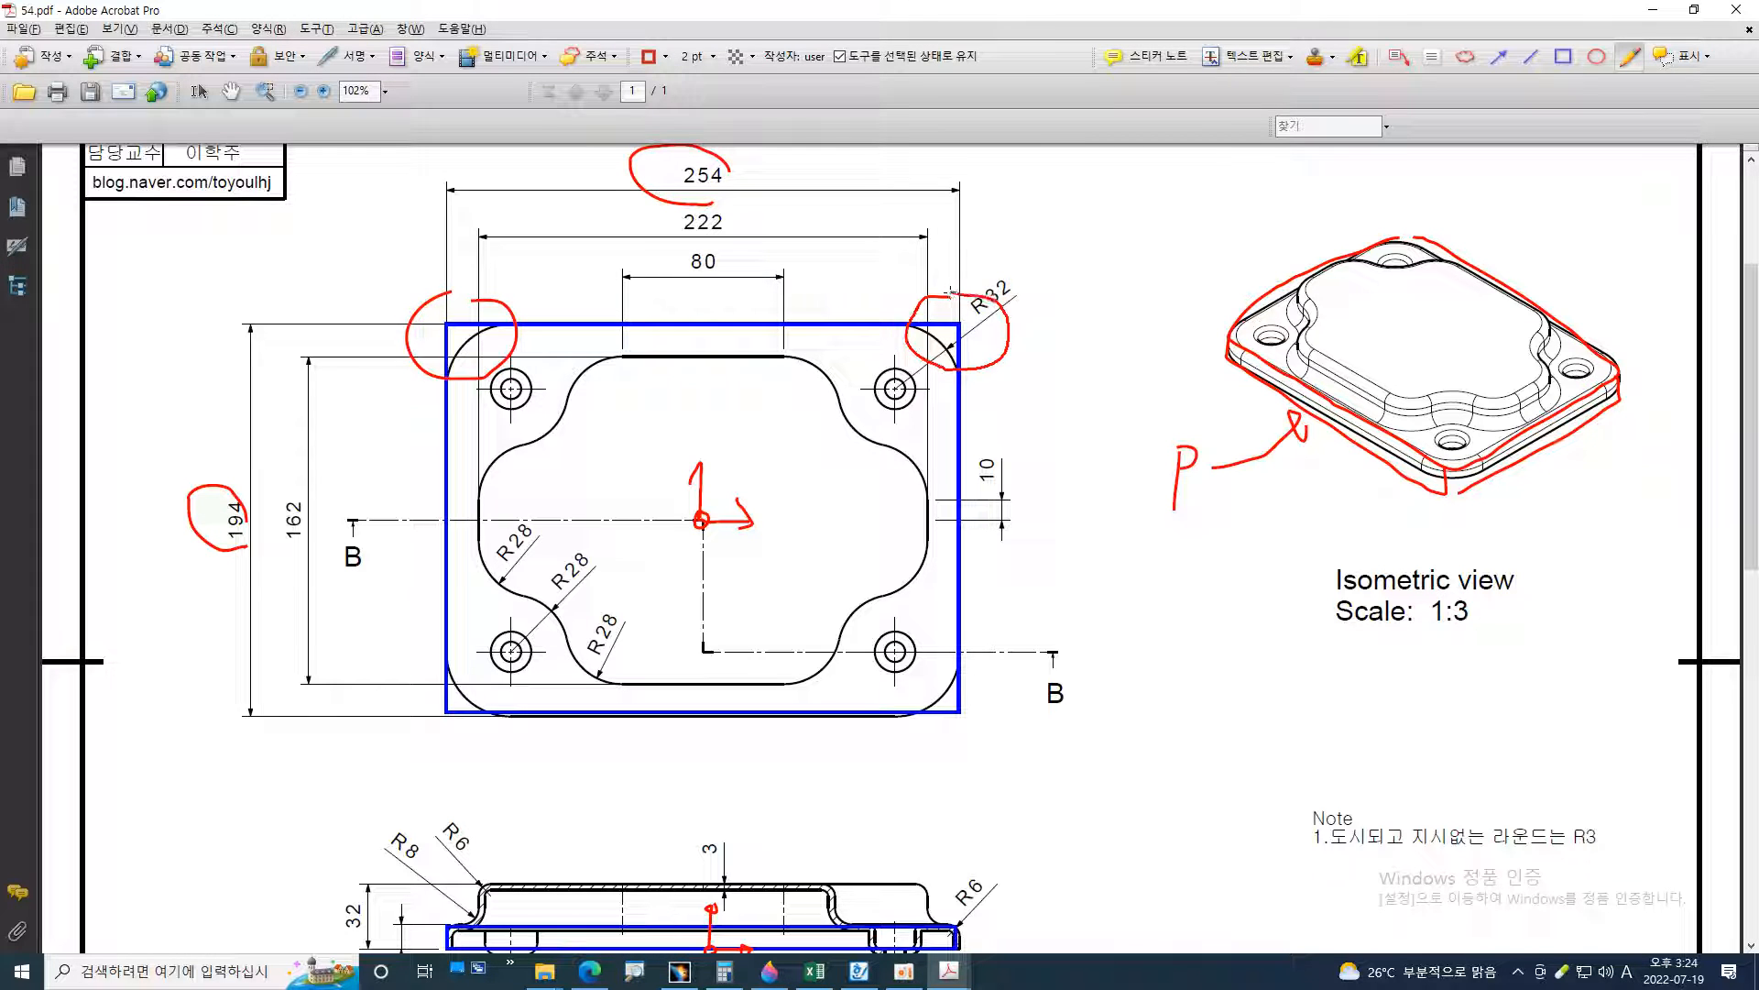
pyautogui.hotkey('ctrl', 'z')
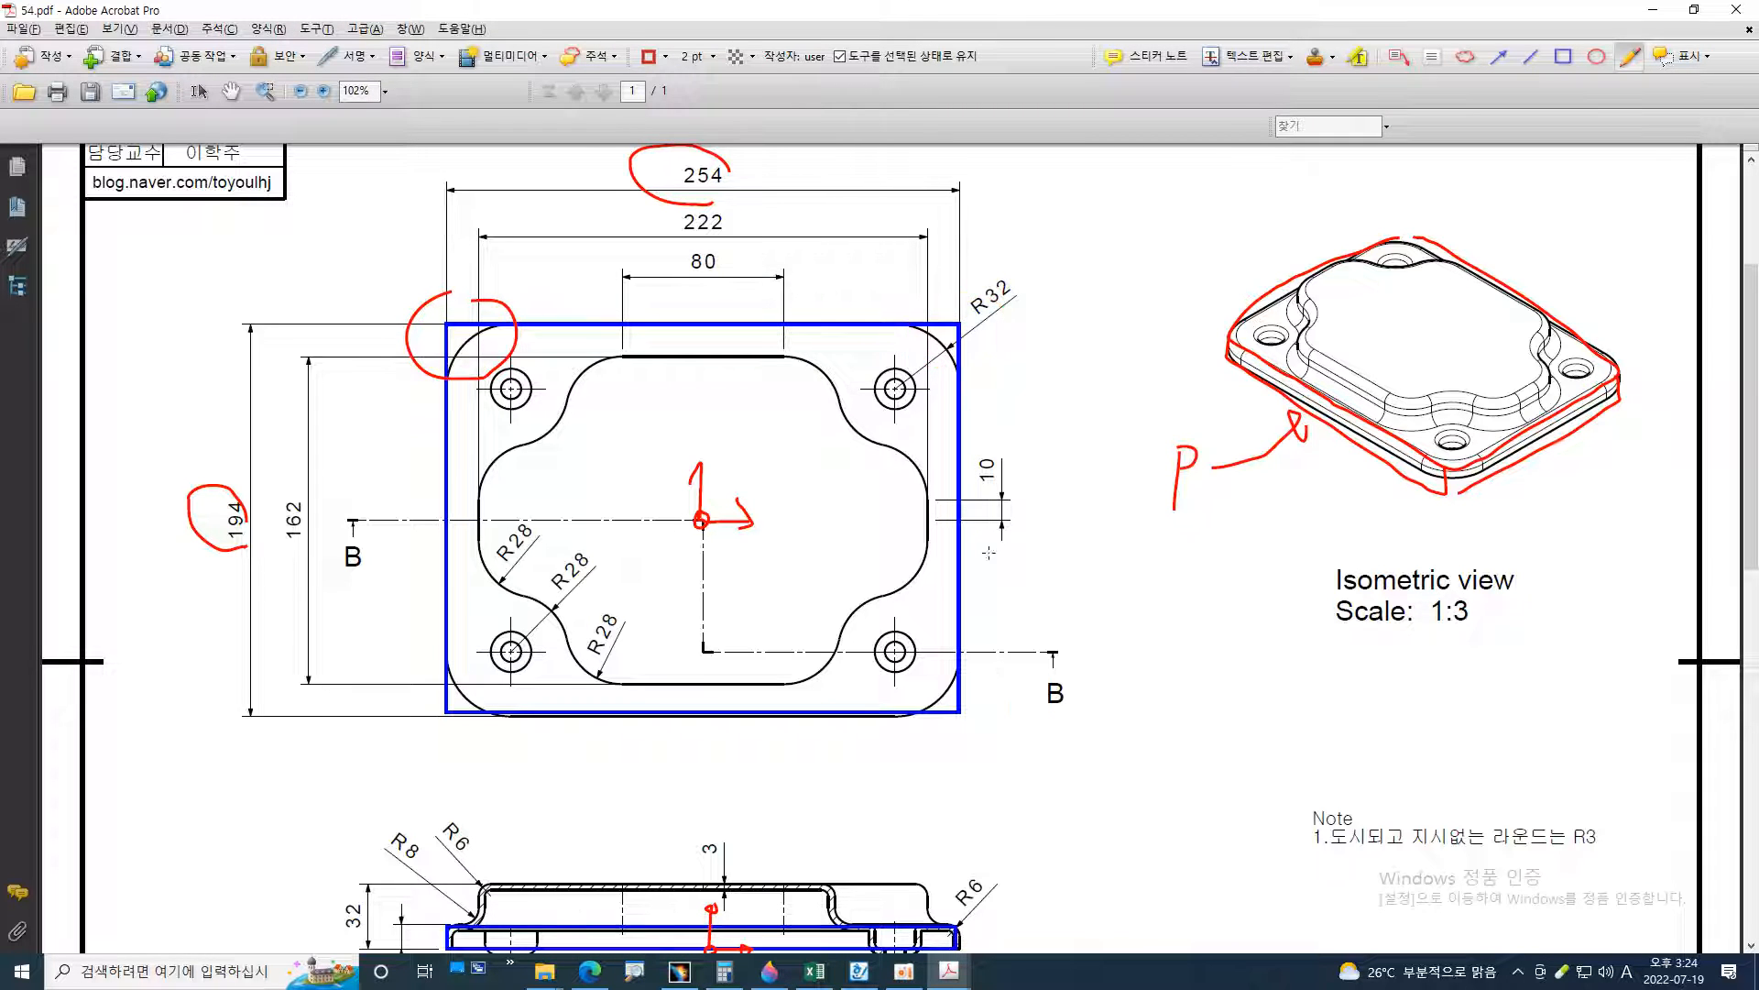
pyautogui.hotkey('ctrl', 'z')
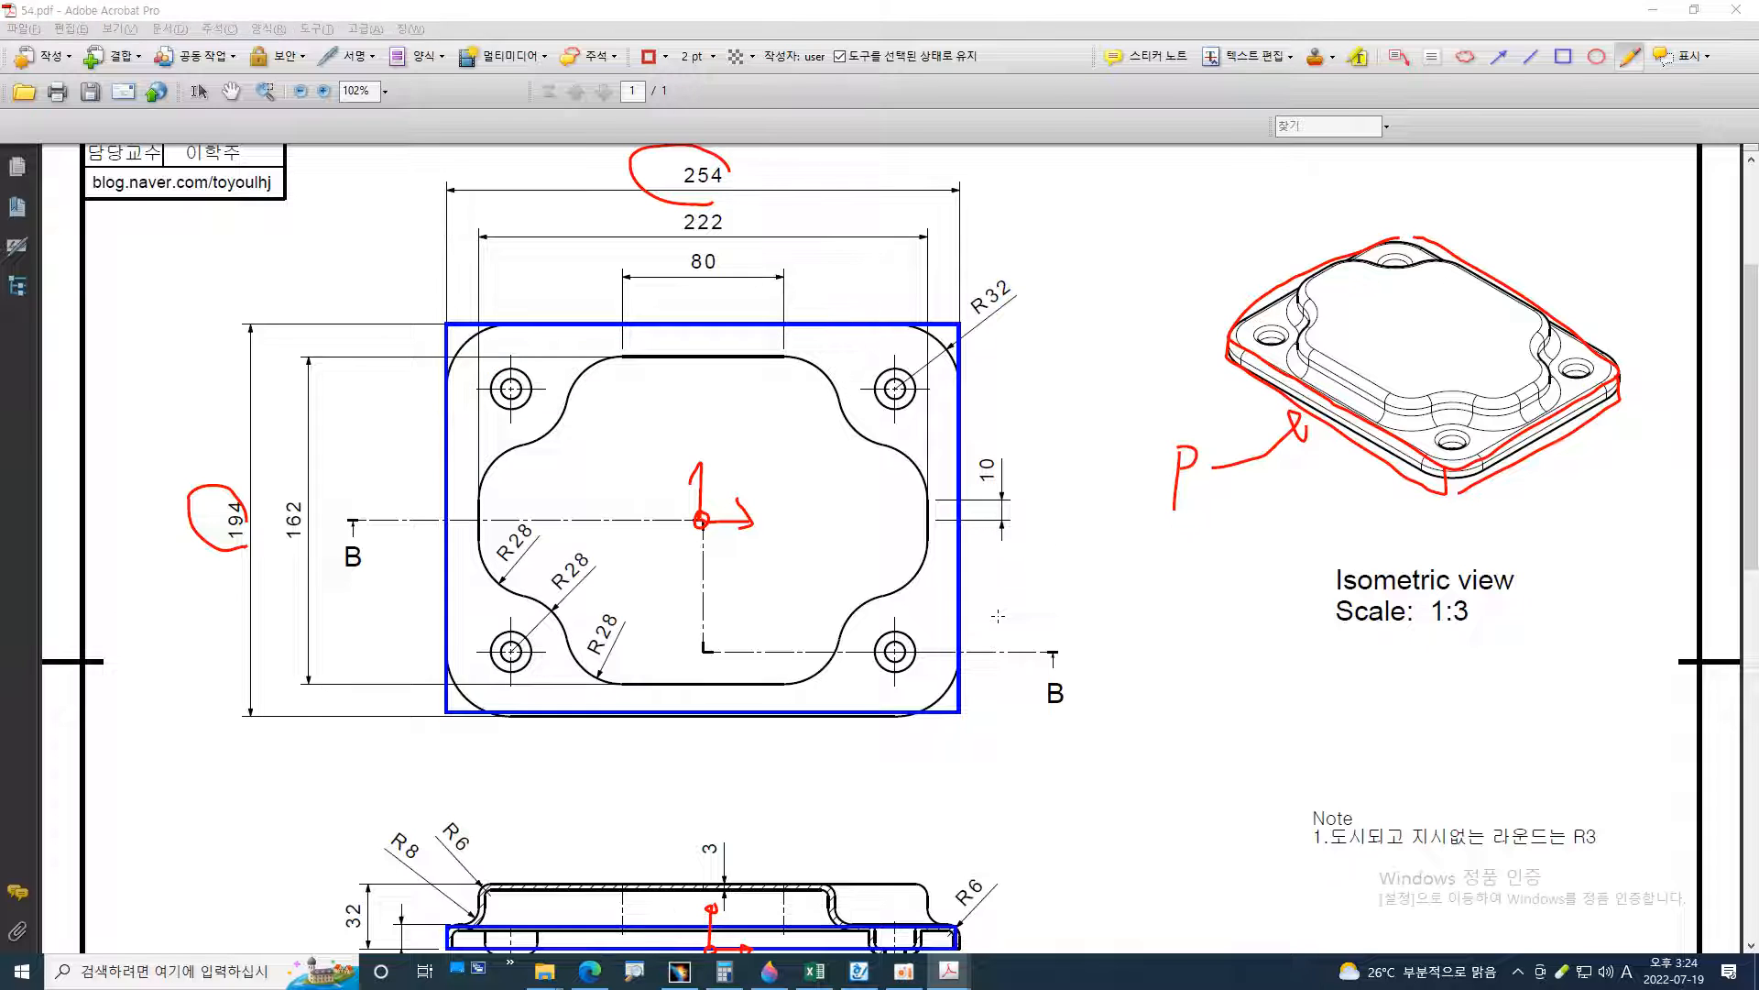
pyautogui.hotkey('alt', 'Tab')
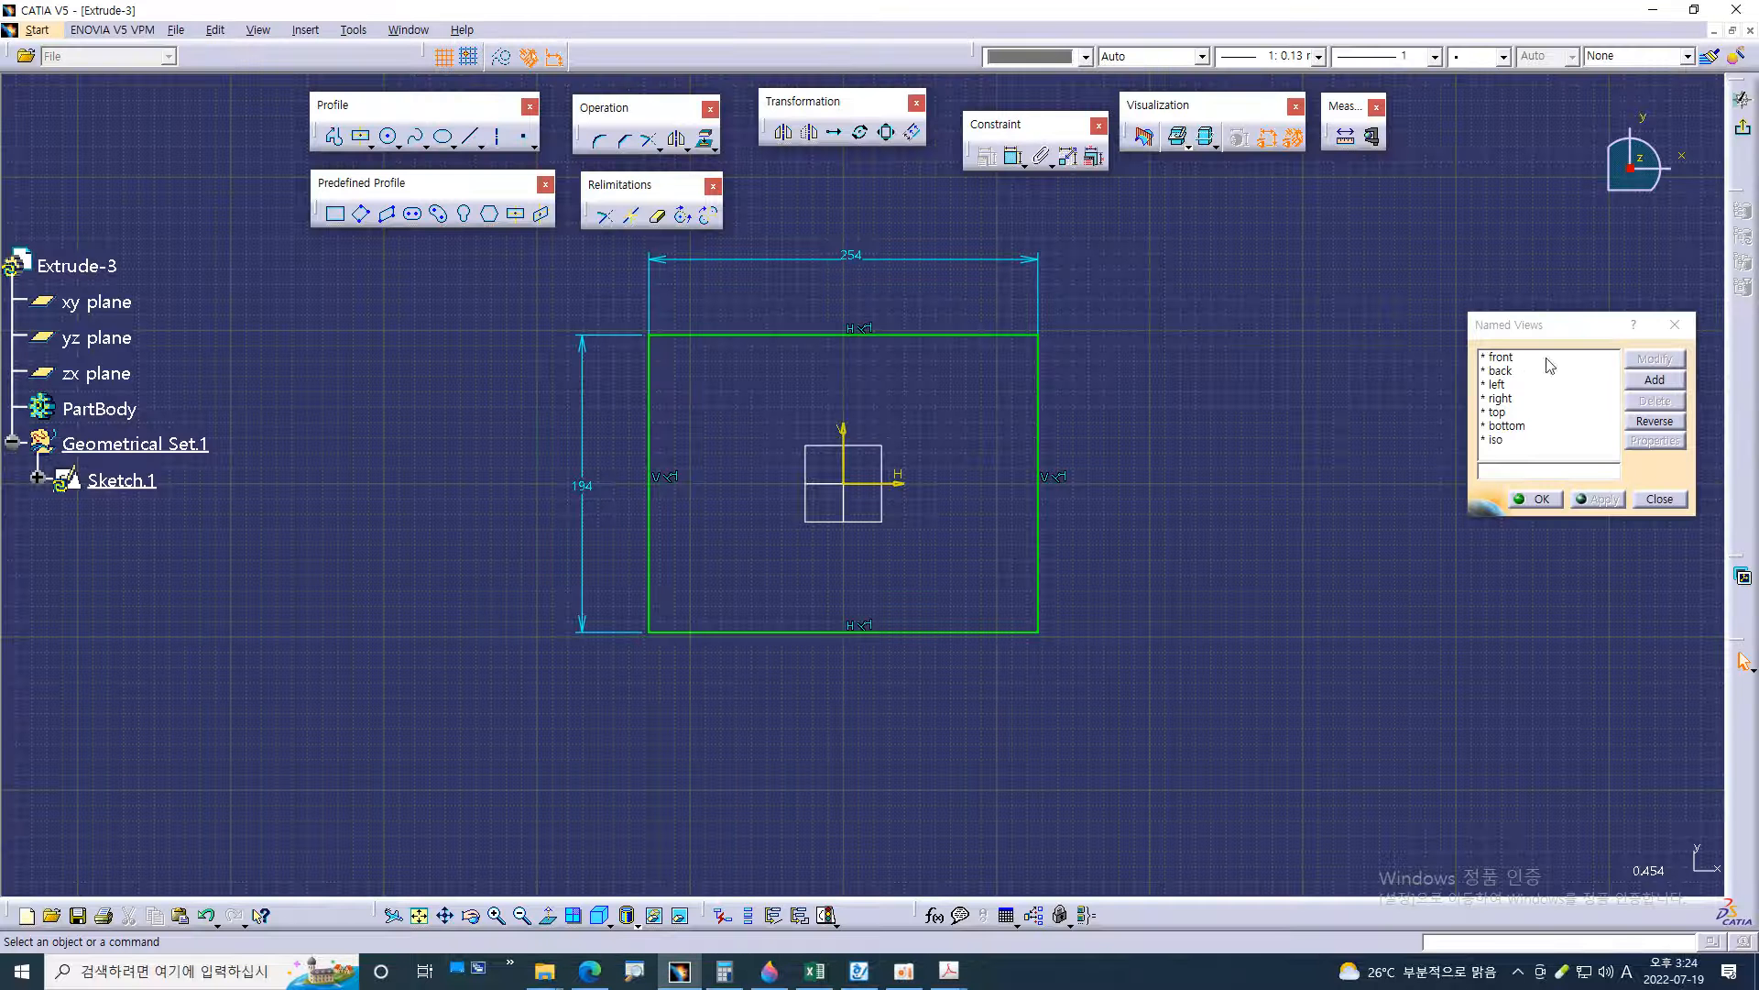
# Finish the base sketch and switch the model to the front view
pyautogui.click(1742, 130)
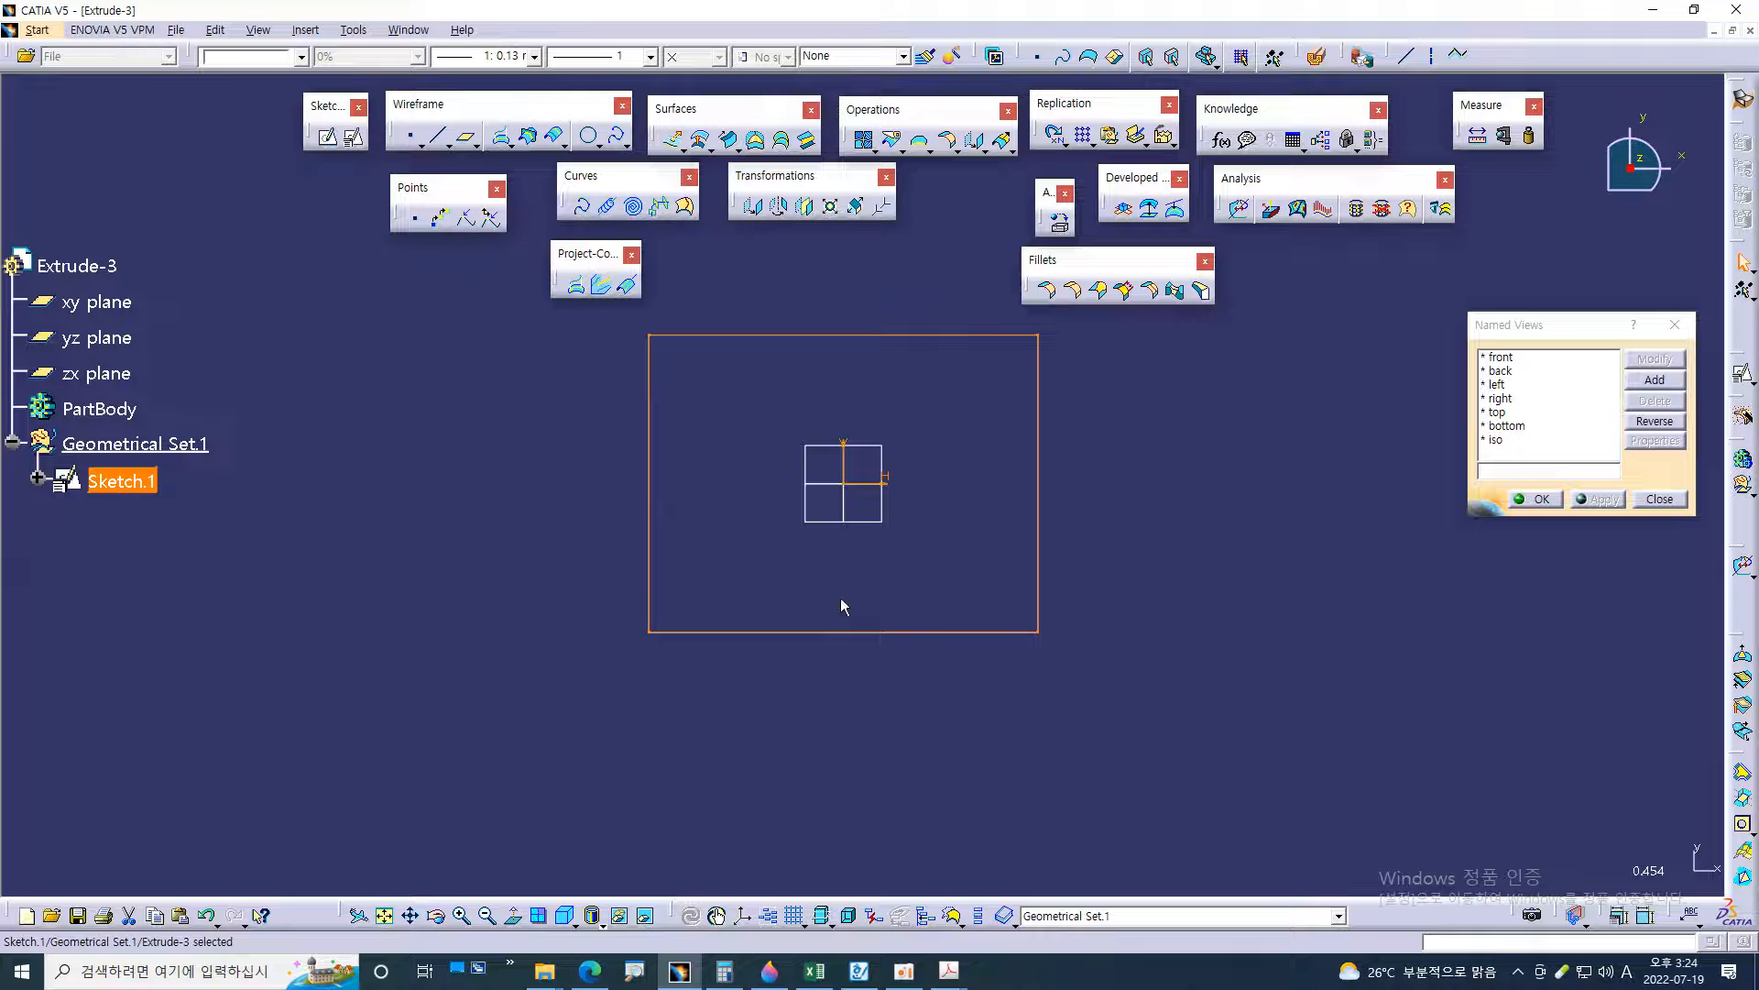
pyautogui.click(1510, 359)
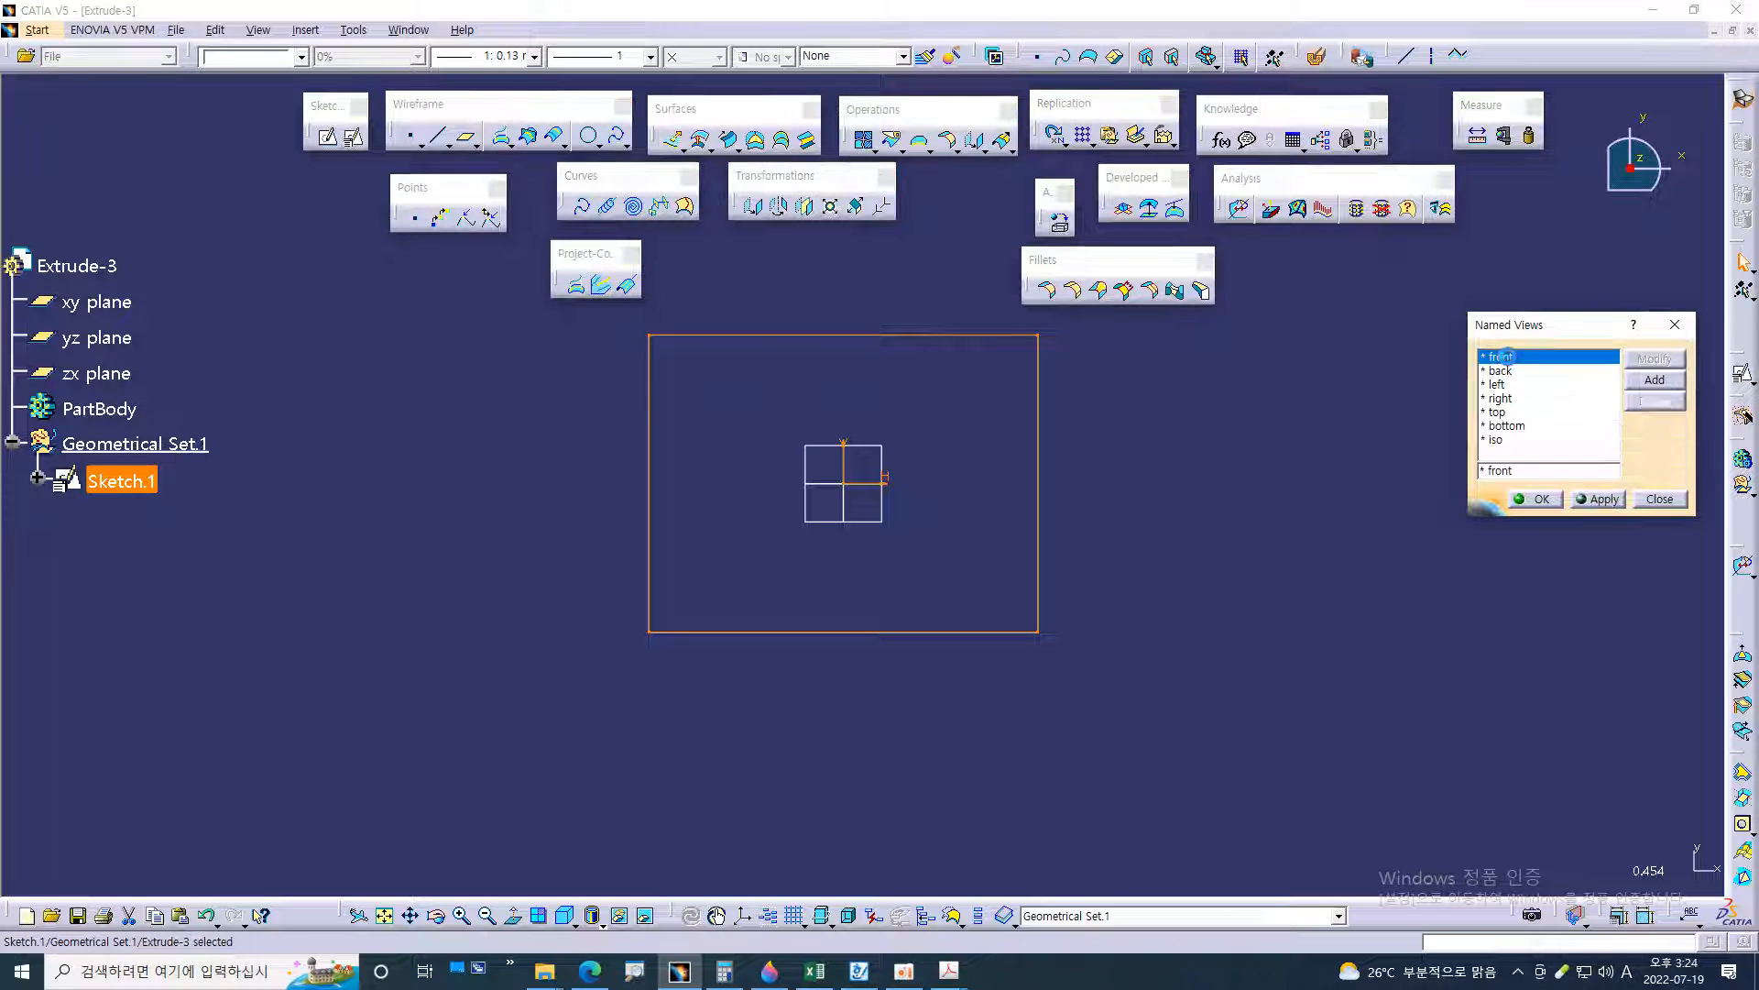
# Examine the base flange's 12 mm height and R6 outer edge in the 54.pdf section view, and return to CATIA
pyautogui.hotkey('alt', 'Tab')
pyautogui.scroll(-2, 726, 491)
pyautogui.scroll(-2, 727, 491)
pyautogui.keyDown('ctrl'); pyautogui.scroll(3, 453, 728); pyautogui.keyUp('ctrl')
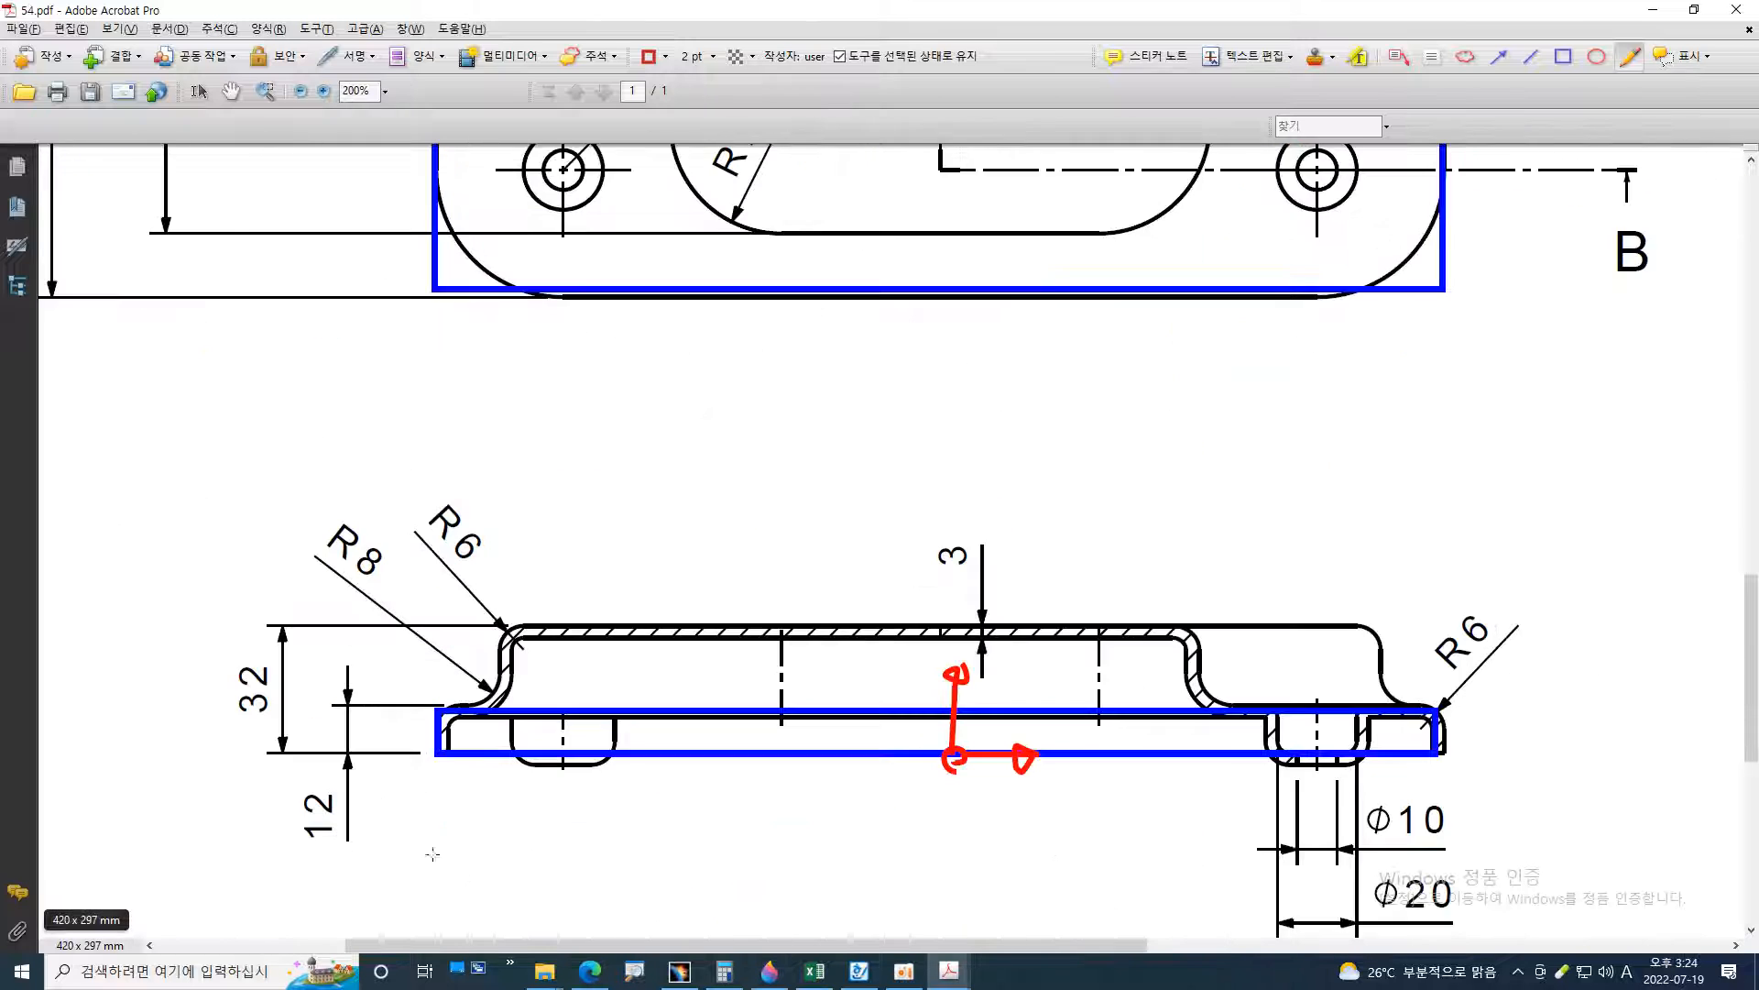
pyautogui.moveTo(412, 754); pyautogui.dragTo(1448, 748)
pyautogui.keyDown('ctrl'); pyautogui.scroll(3, 1455, 784); pyautogui.keyUp('ctrl')
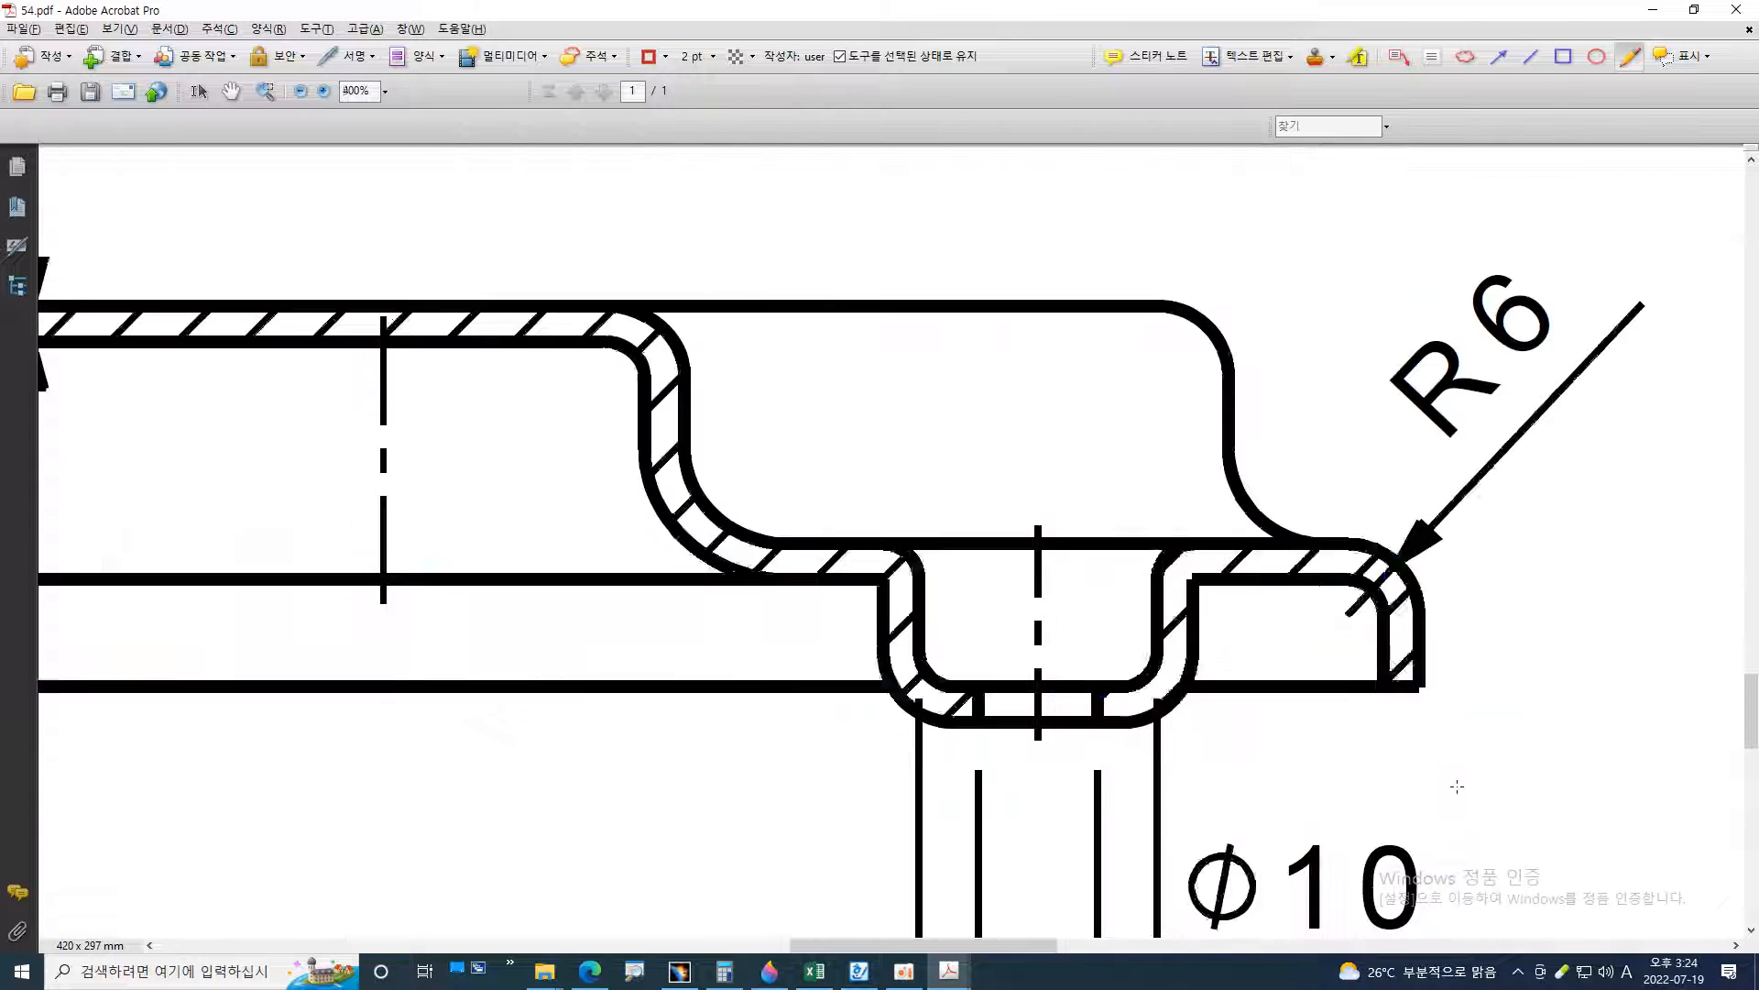
pyautogui.moveTo(1393, 518); pyautogui.dragTo(1402, 686)
pyautogui.moveTo(1382, 525)
pyautogui.mouseDown()
pyautogui.moveTo(1443, 564)
pyautogui.moveTo(1388, 550)
pyautogui.mouseUp()
pyautogui.keyDown('ctrl'); pyautogui.scroll(-3, 1389, 550); pyautogui.keyUp('ctrl')
pyautogui.moveTo(321, 685)
pyautogui.mouseDown()
pyautogui.moveTo(206, 644)
pyautogui.moveTo(307, 615)
pyautogui.mouseUp()
pyautogui.hotkey('alt', 'Tab')
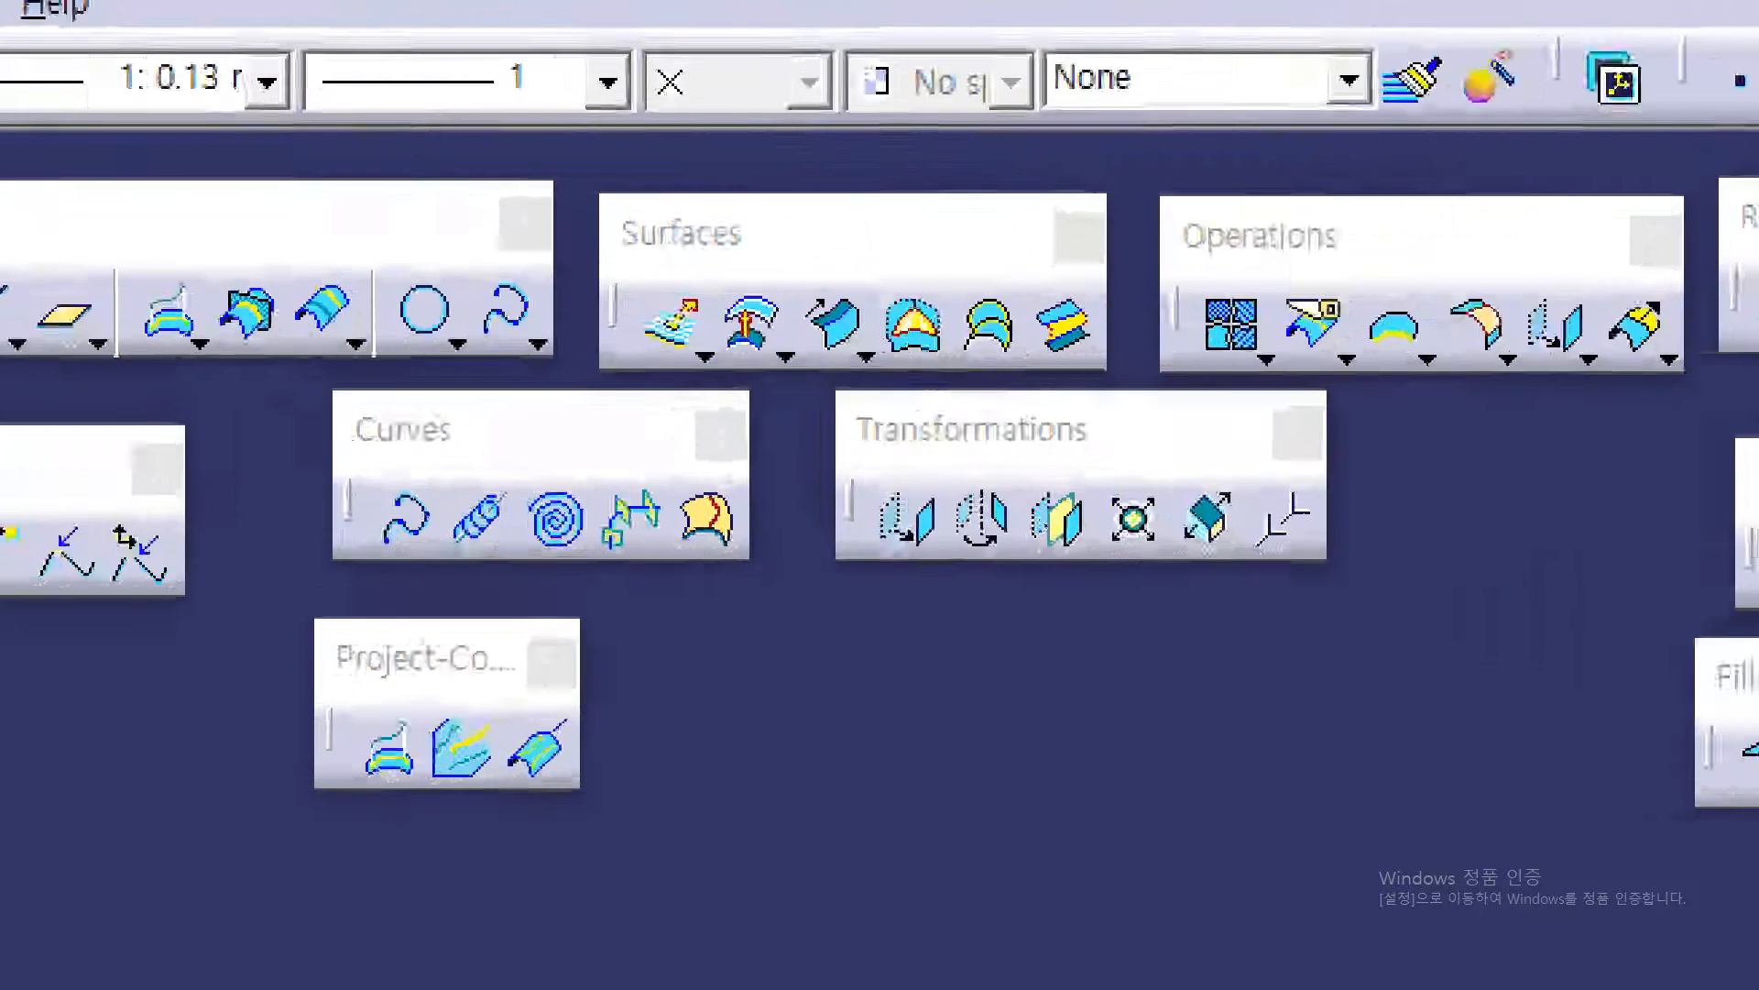
pyautogui.moveTo(618, 253)
pyautogui.mouseDown()
pyautogui.moveTo(695, 253)
pyautogui.moveTo(771, 196)
pyautogui.moveTo(667, 200)
pyautogui.moveTo(577, 275)
pyautogui.mouseUp()
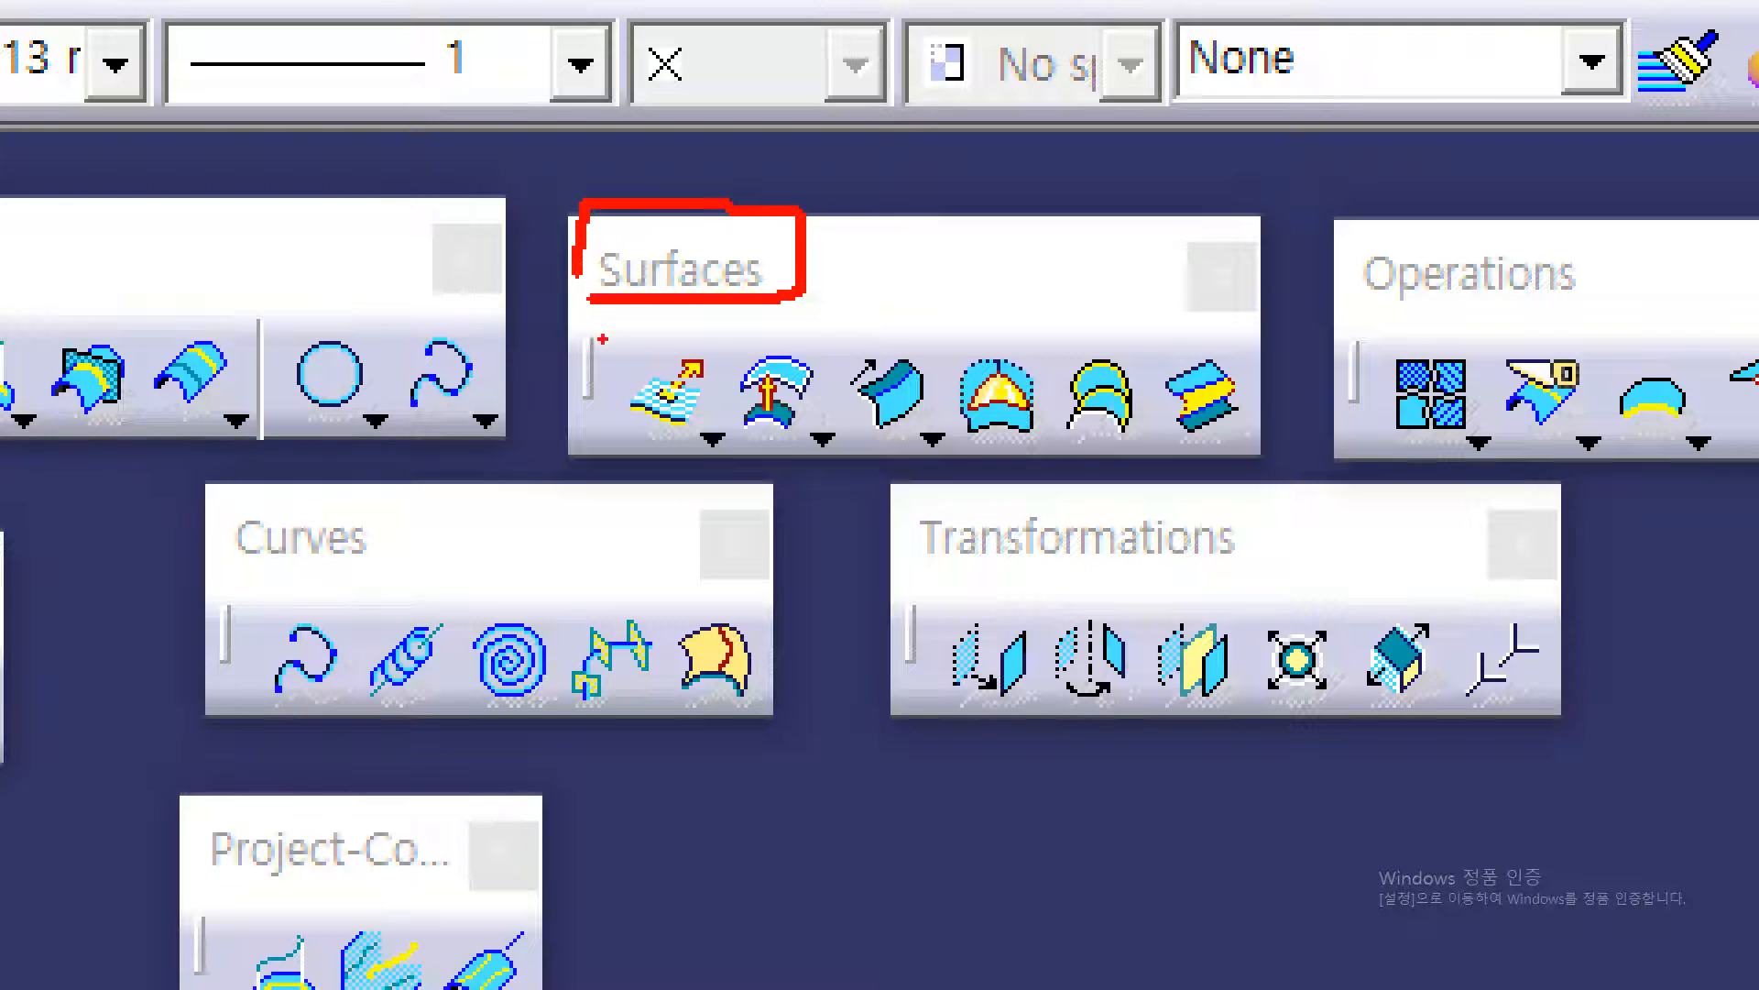
pyautogui.moveTo(695, 458)
pyautogui.mouseDown()
pyautogui.moveTo(715, 406)
pyautogui.moveTo(724, 463)
pyautogui.mouseUp()
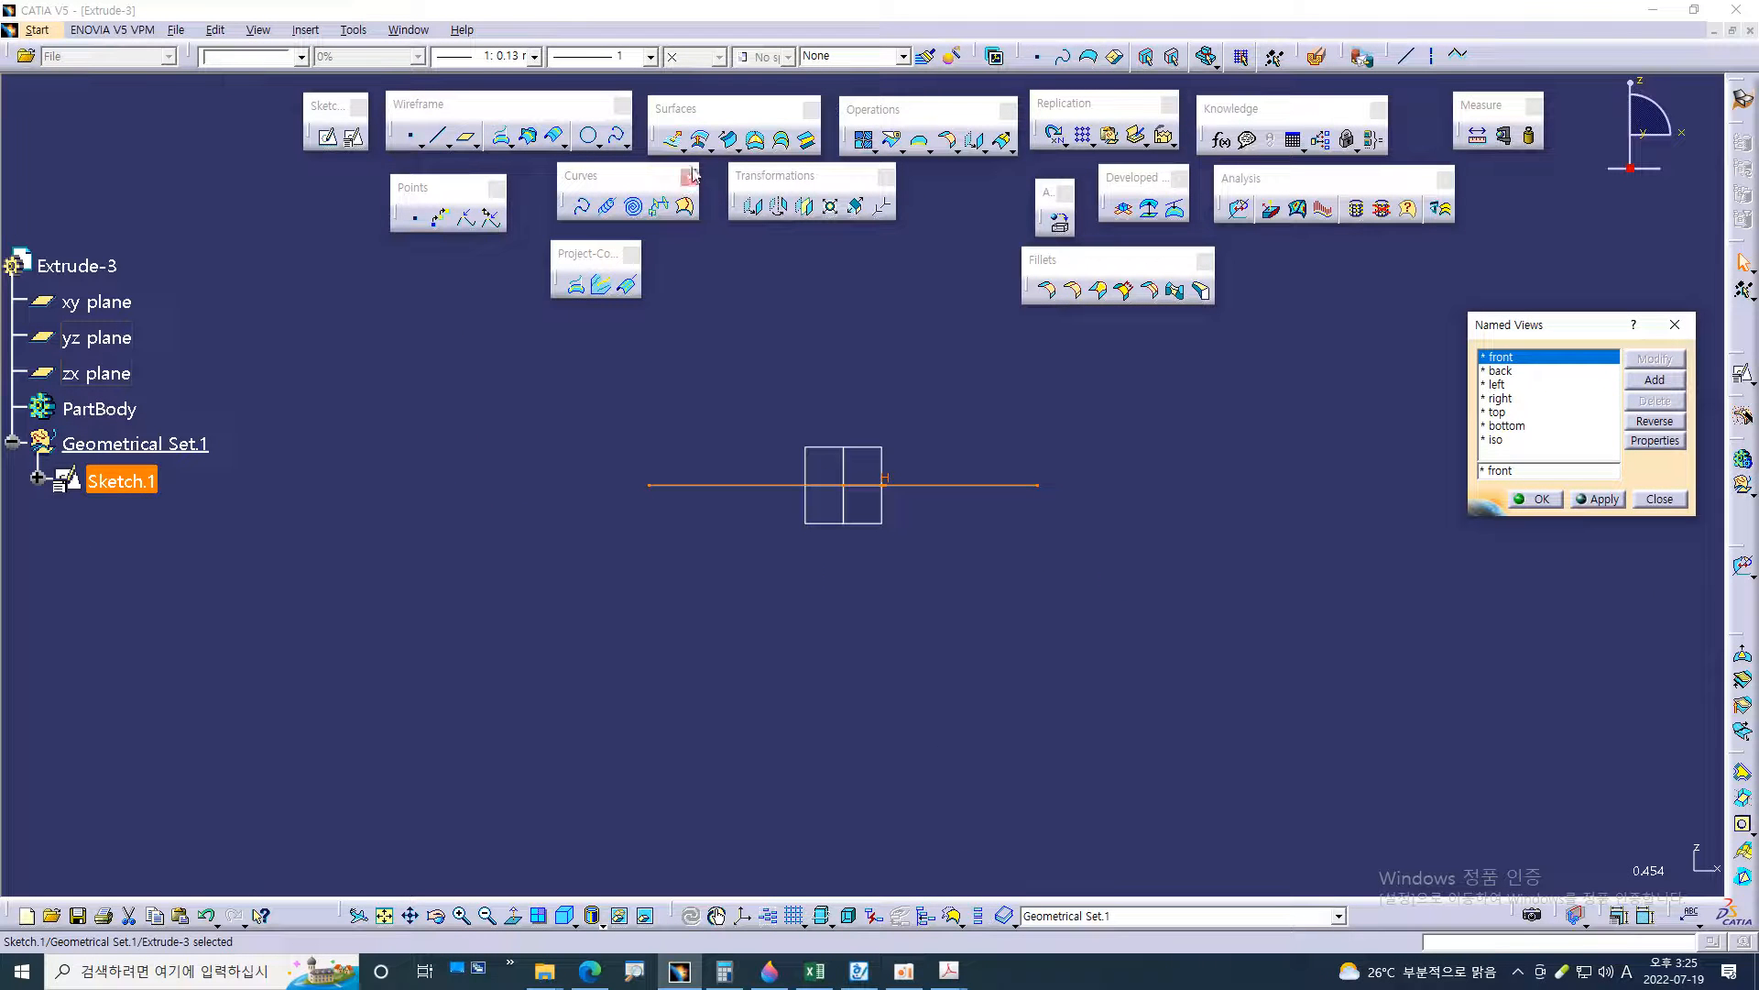
# Detach the Extrude-Revolution tool group beneath the Surfaces group, with Transformations moved aside and the Curves and Project-Combine groups closed
pyautogui.click(712, 439)
pyautogui.moveTo(686, 172); pyautogui.dragTo(927, 194)
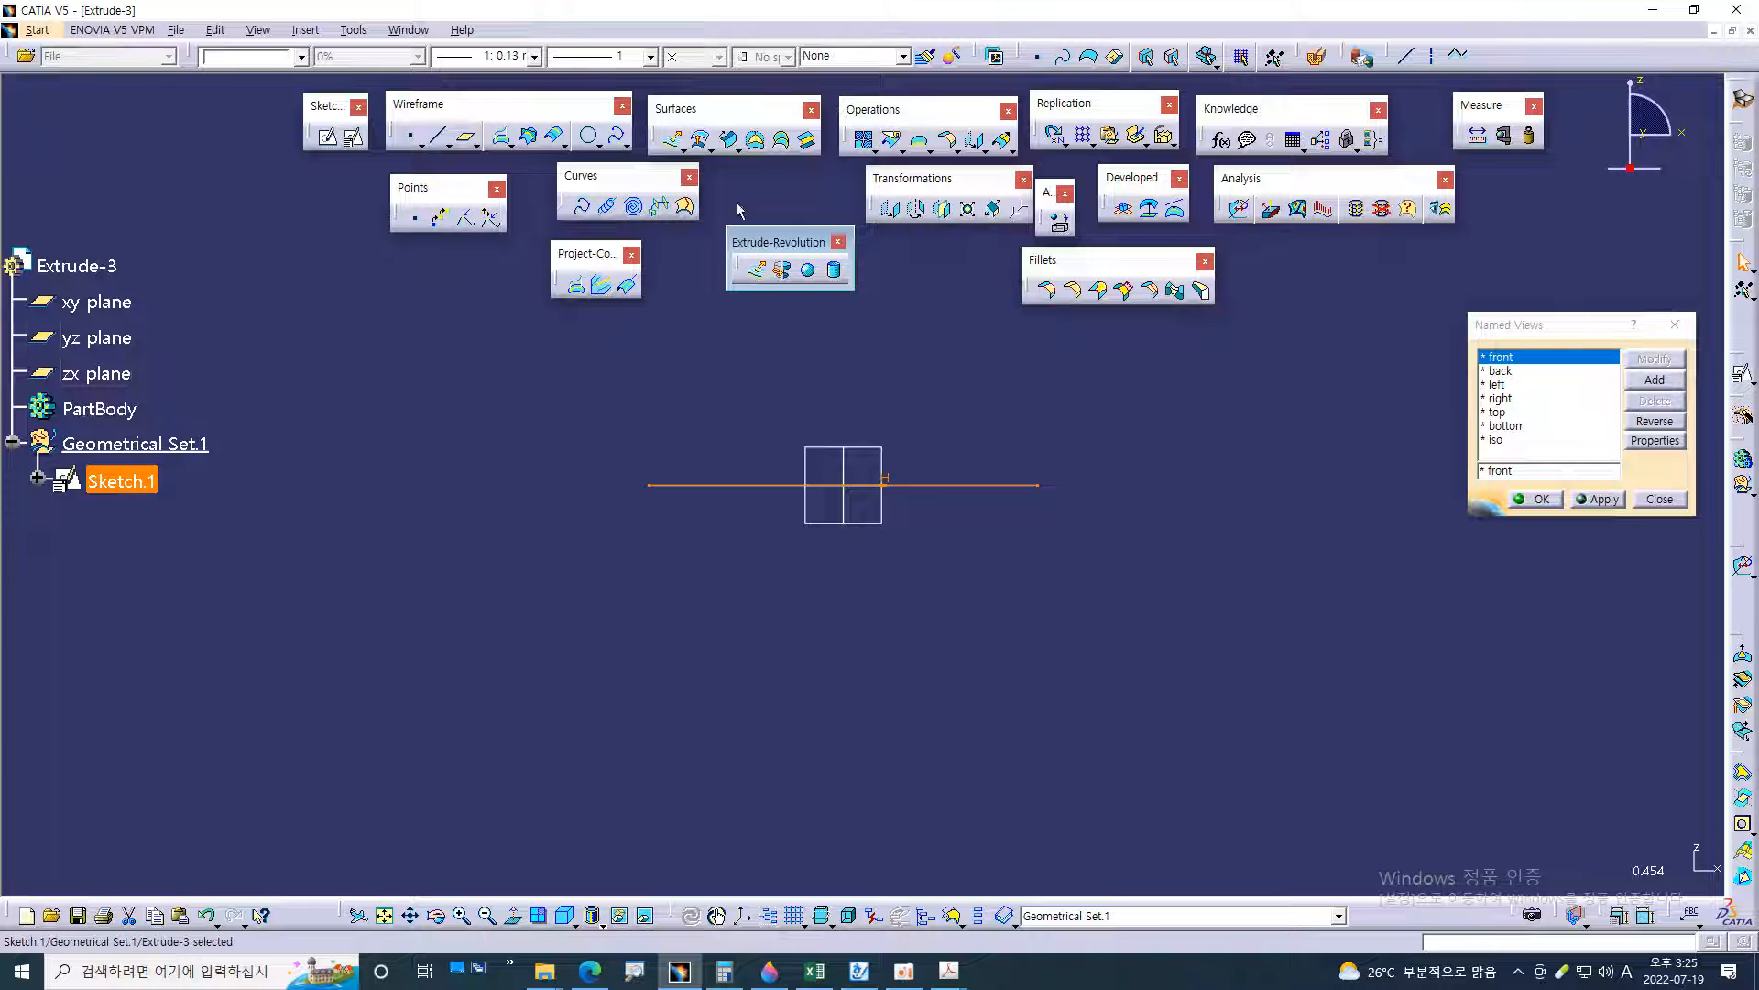
pyautogui.moveTo(679, 182); pyautogui.dragTo(641, 188)
pyautogui.click(650, 183)
pyautogui.moveTo(747, 243); pyautogui.dragTo(720, 184)
pyautogui.click(631, 254)
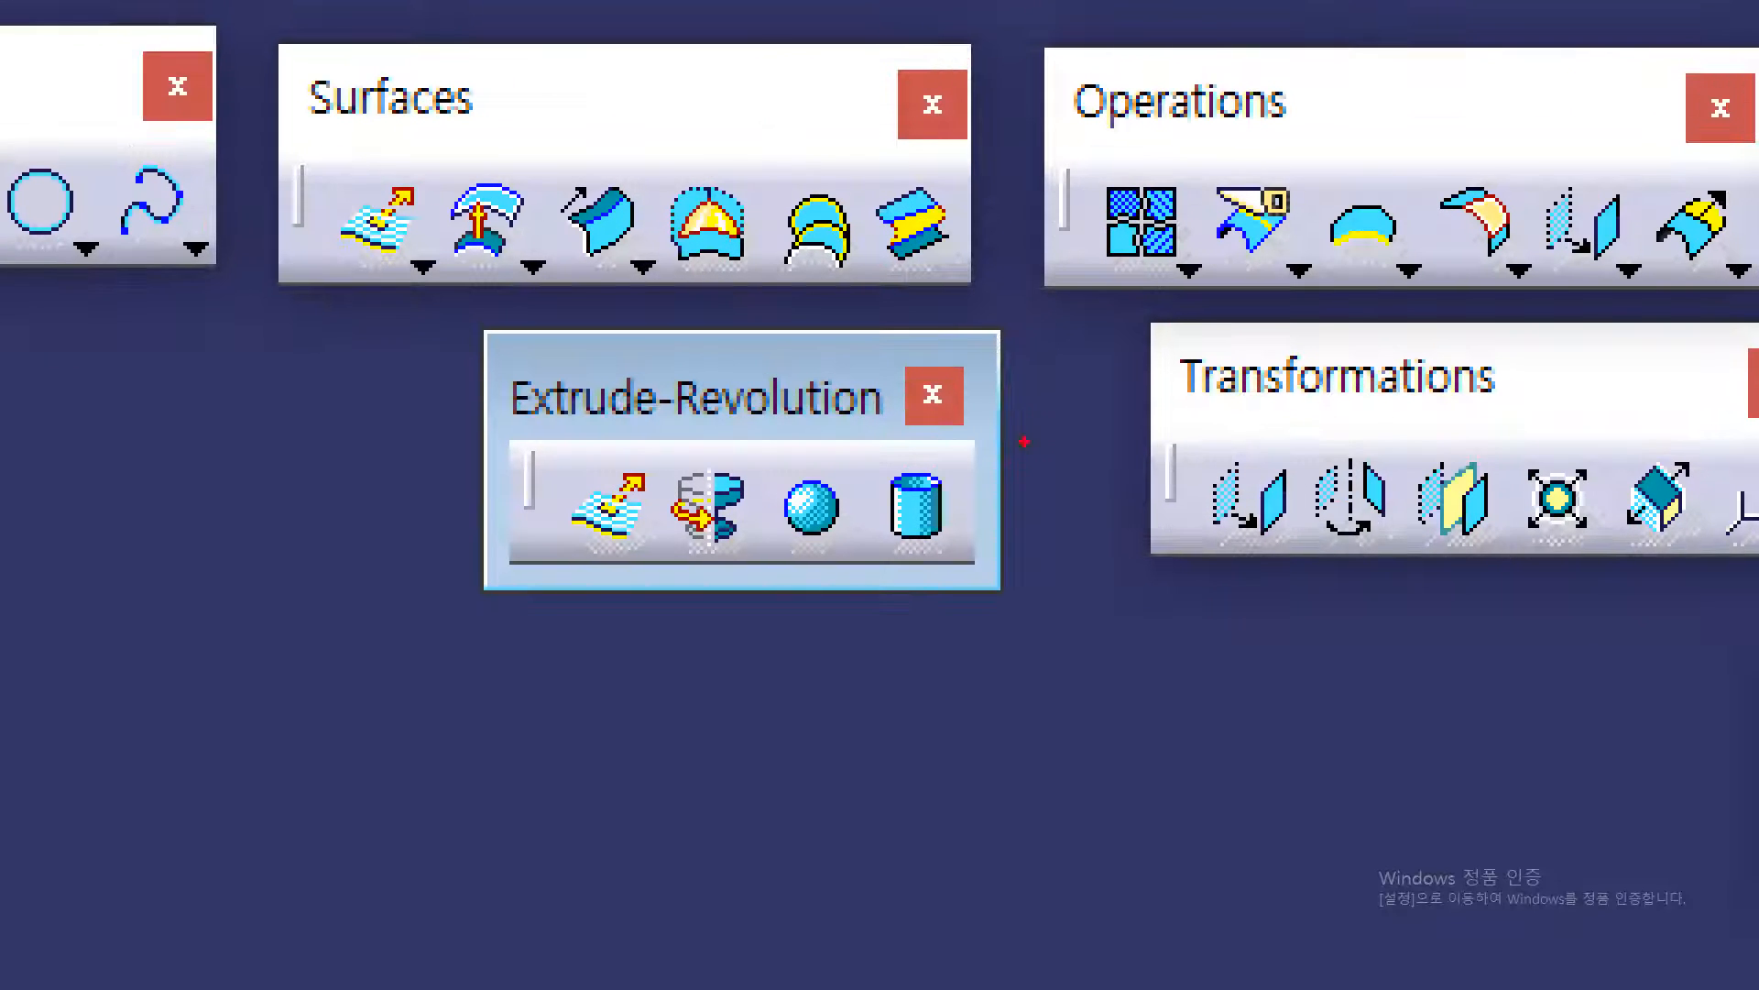
pyautogui.moveTo(898, 244); pyautogui.dragTo(852, 88)
pyautogui.moveTo(934, 50)
pyautogui.mouseDown()
pyautogui.moveTo(137, 101)
pyautogui.moveTo(517, 632)
pyautogui.moveTo(1045, 346)
pyautogui.moveTo(1048, 284)
pyautogui.mouseUp()
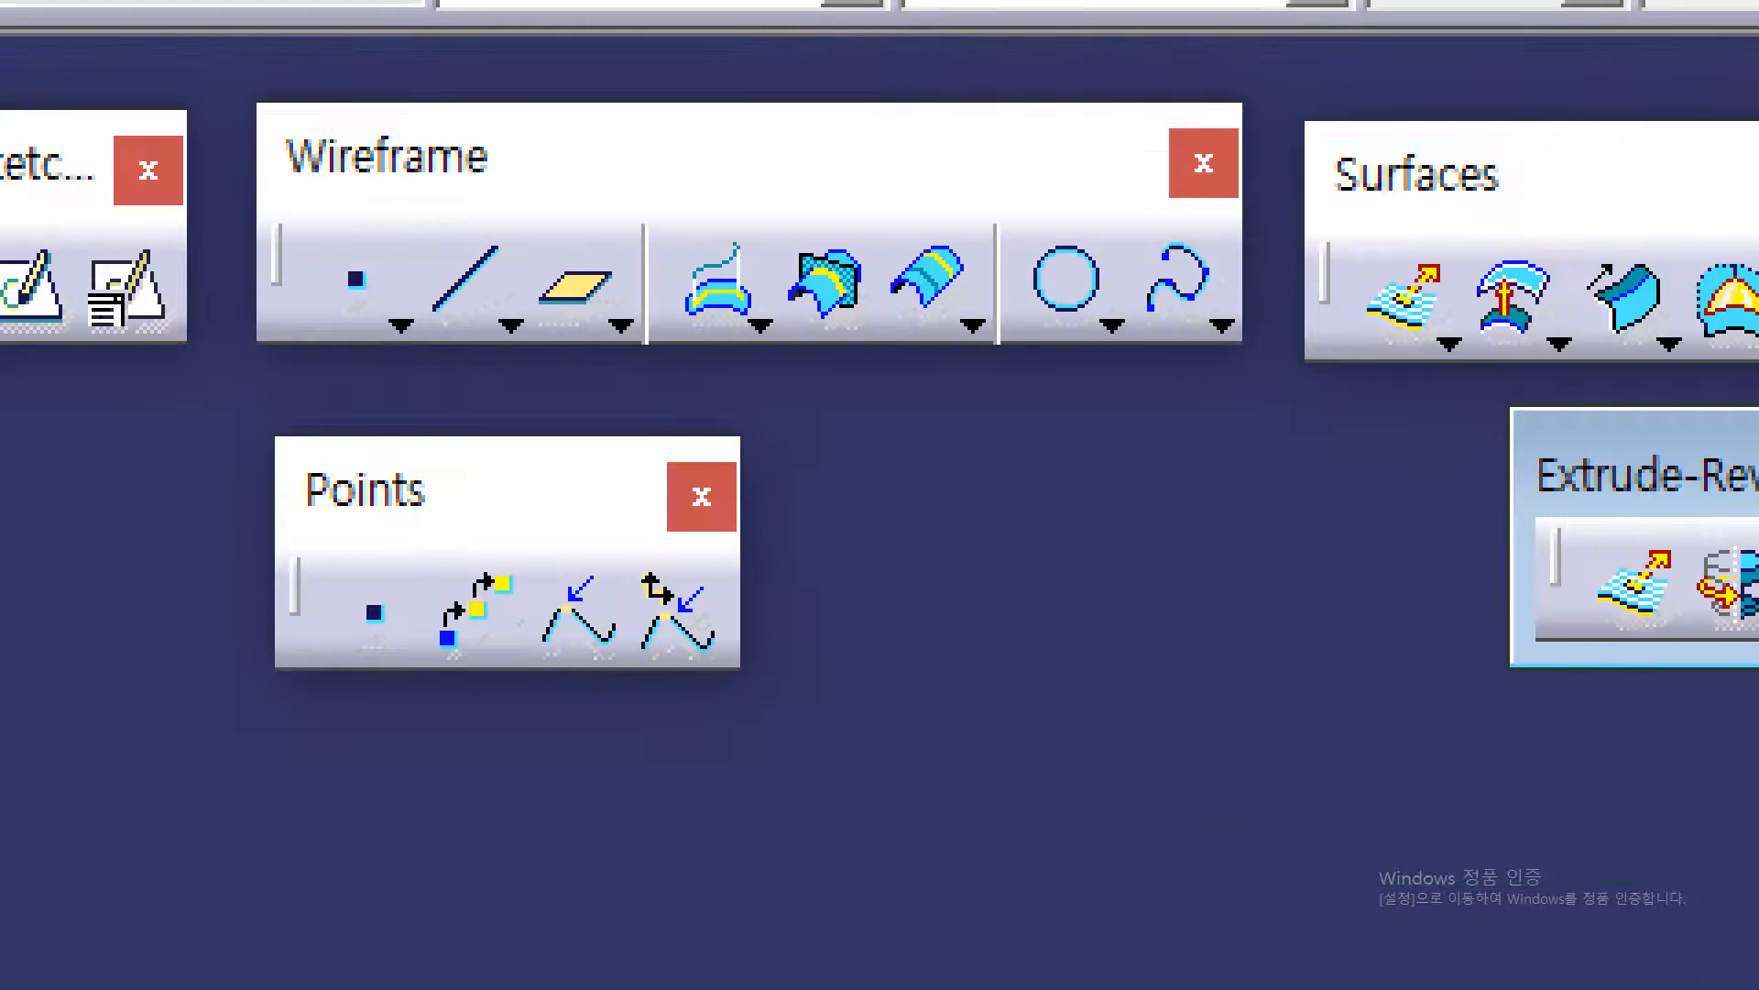
pyautogui.click(299, 120)
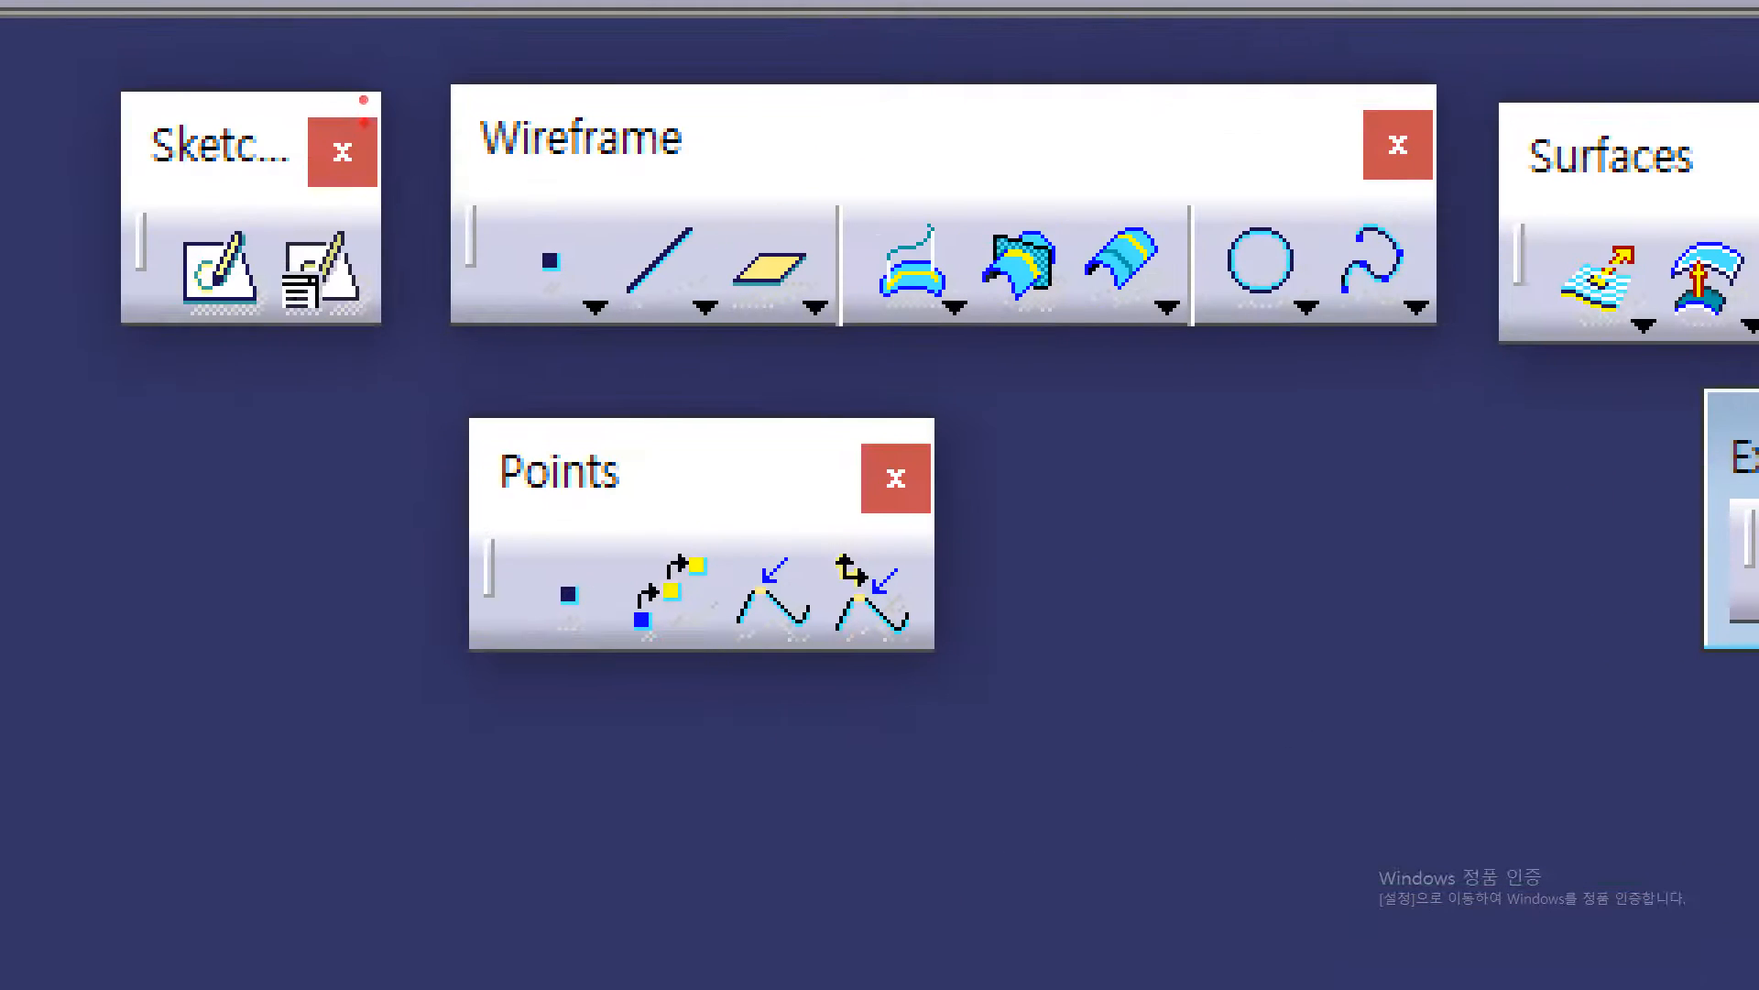
pyautogui.moveTo(238, 154); pyautogui.dragTo(281, 89)
pyautogui.moveTo(479, 170); pyautogui.dragTo(663, 170)
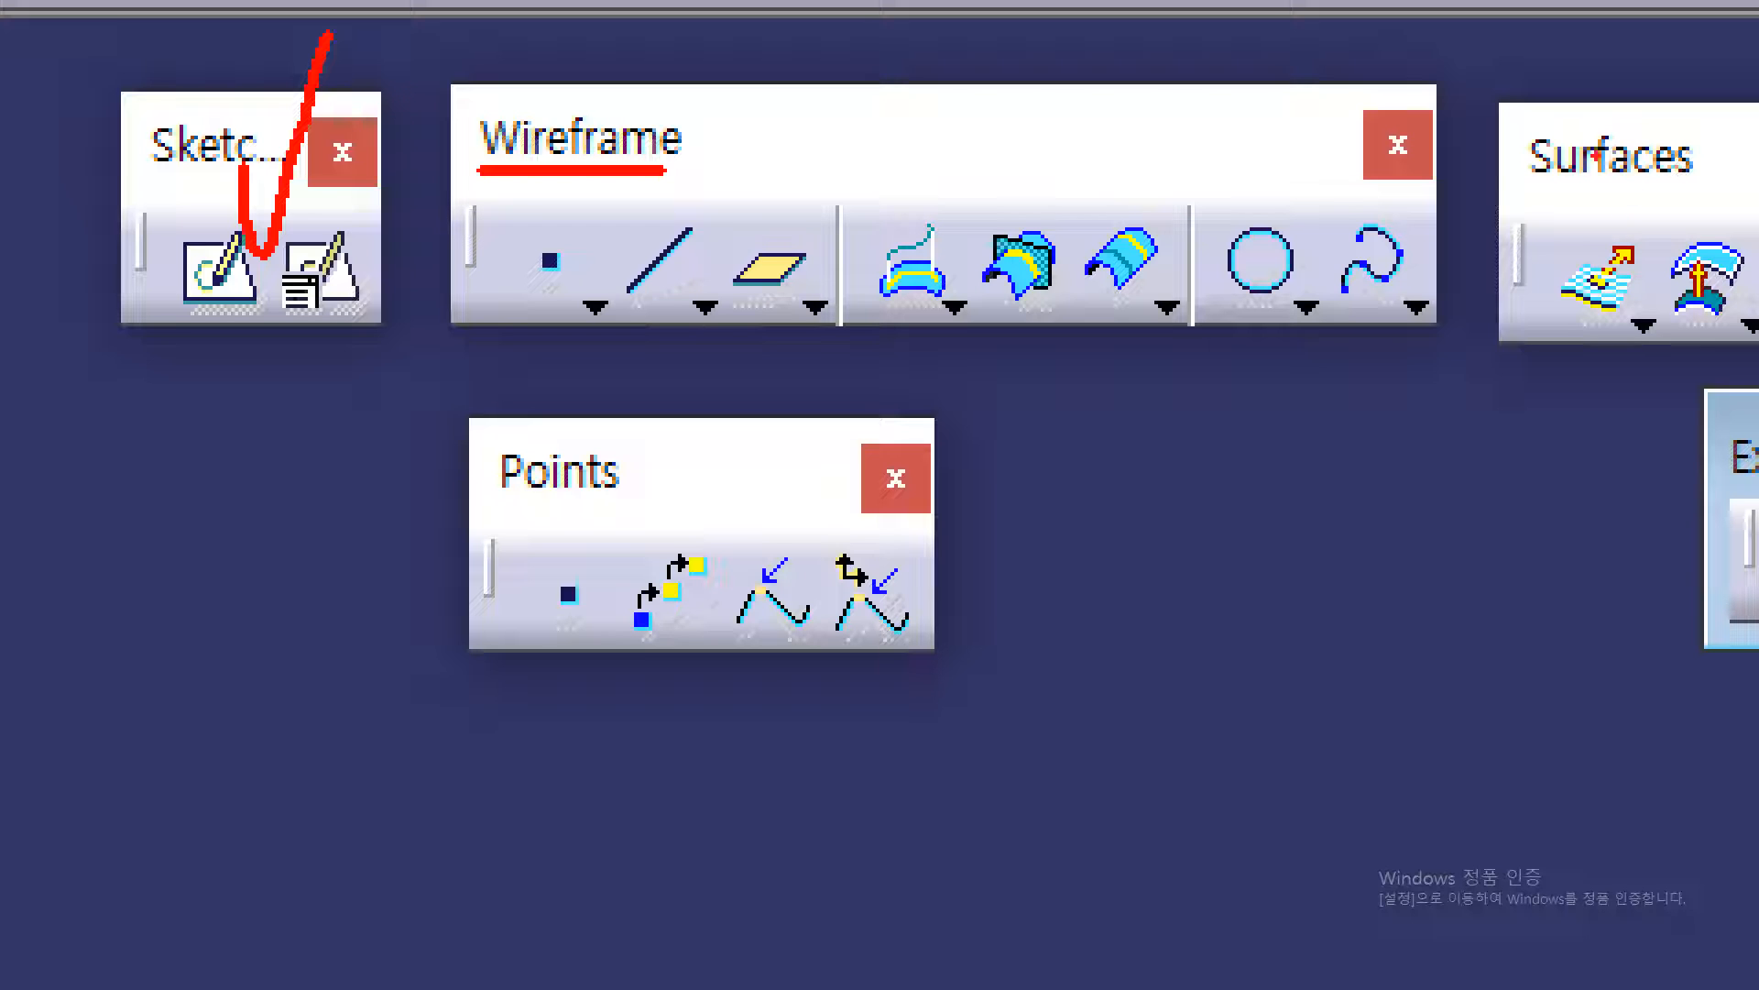
pyautogui.moveTo(1478, 89)
pyautogui.mouseDown()
pyautogui.moveTo(452, 69)
pyautogui.moveTo(105, 128)
pyautogui.moveTo(893, 360)
pyautogui.moveTo(1412, 307)
pyautogui.moveTo(1342, 66)
pyautogui.moveTo(1325, 66)
pyautogui.mouseUp()
pyautogui.moveTo(1052, 291)
pyautogui.mouseDown()
pyautogui.moveTo(1599, 458)
pyautogui.moveTo(1732, 353)
pyautogui.mouseUp()
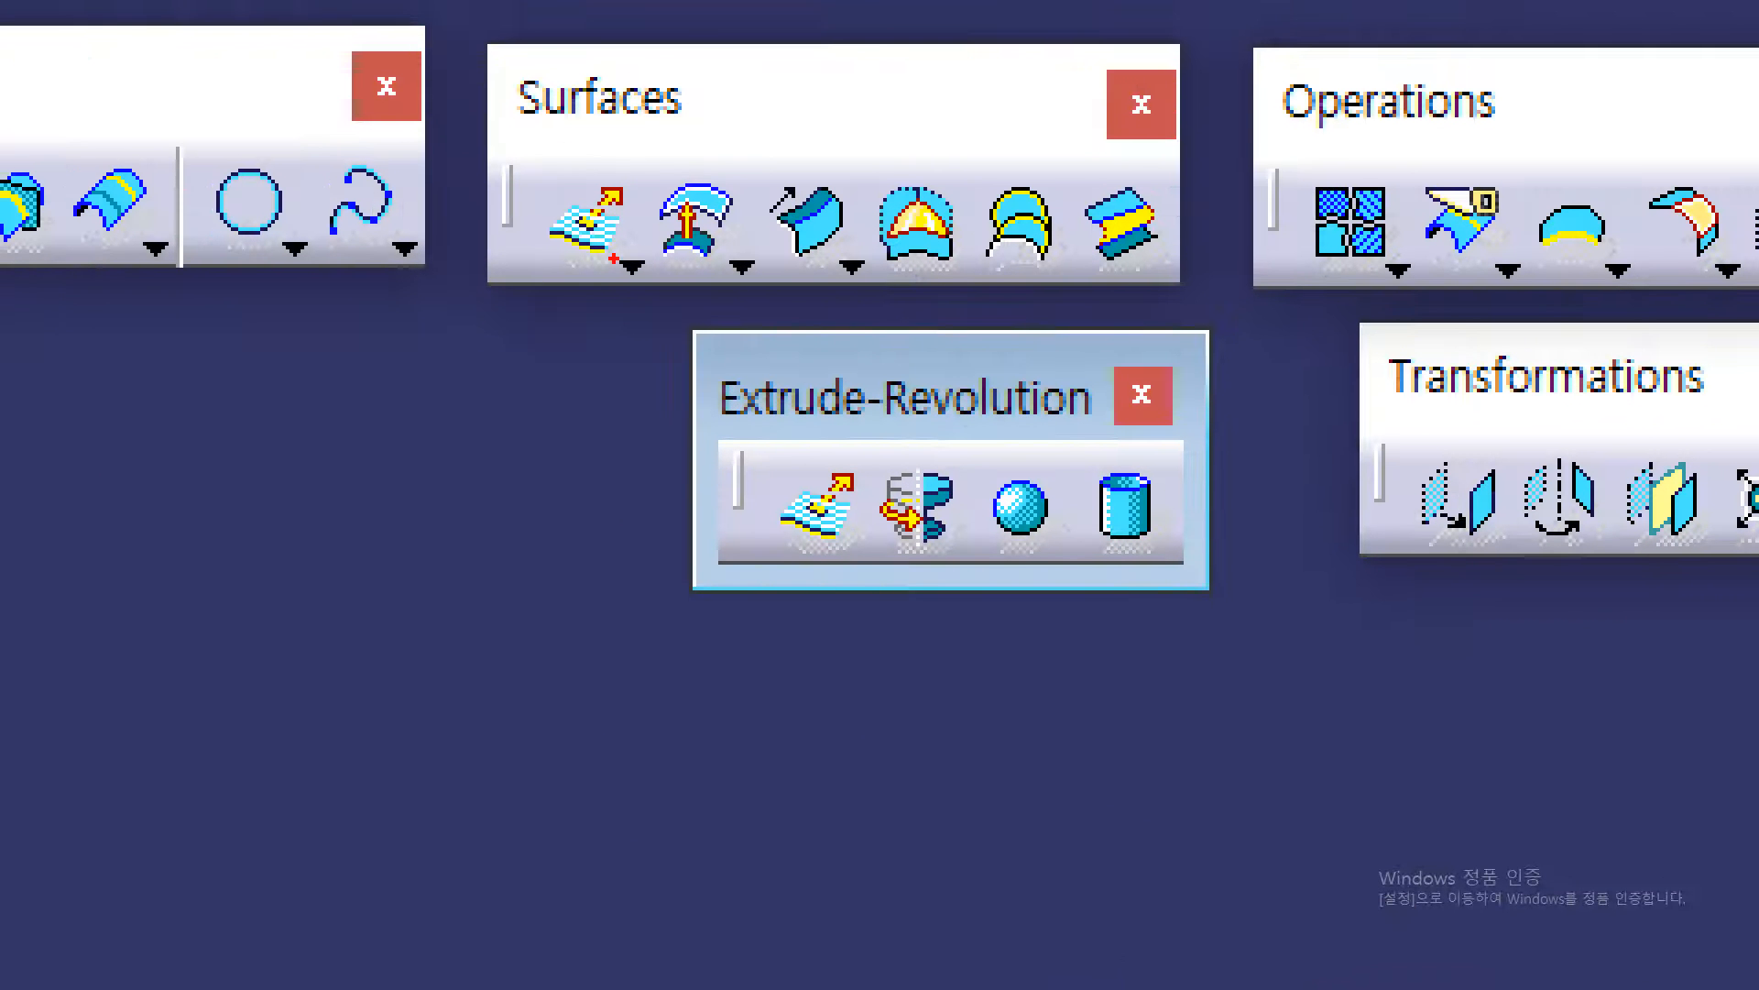
pyautogui.moveTo(612, 259)
pyautogui.mouseDown()
pyautogui.moveTo(524, 179)
pyautogui.moveTo(625, 181)
pyautogui.moveTo(623, 244)
pyautogui.mouseUp()
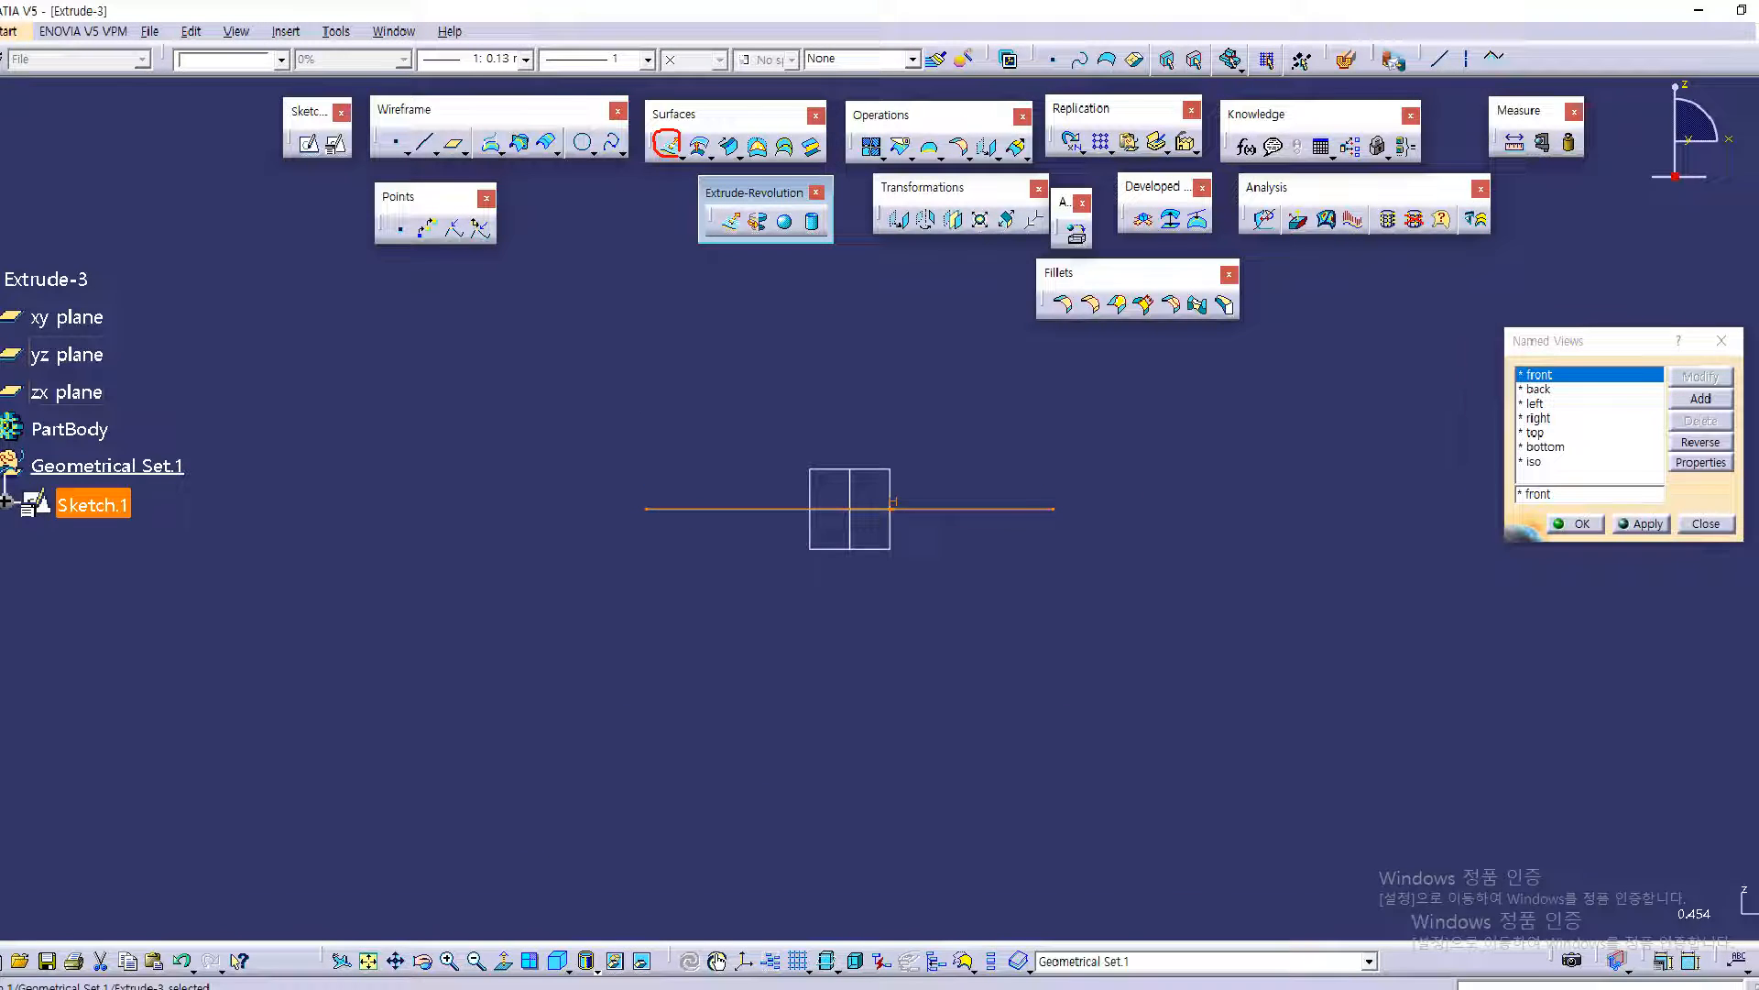
# Start an extruded surface from Sketch.1 along the default sketch-normal direction, with the definition dialog moved beside the preview
pyautogui.click(679, 147)
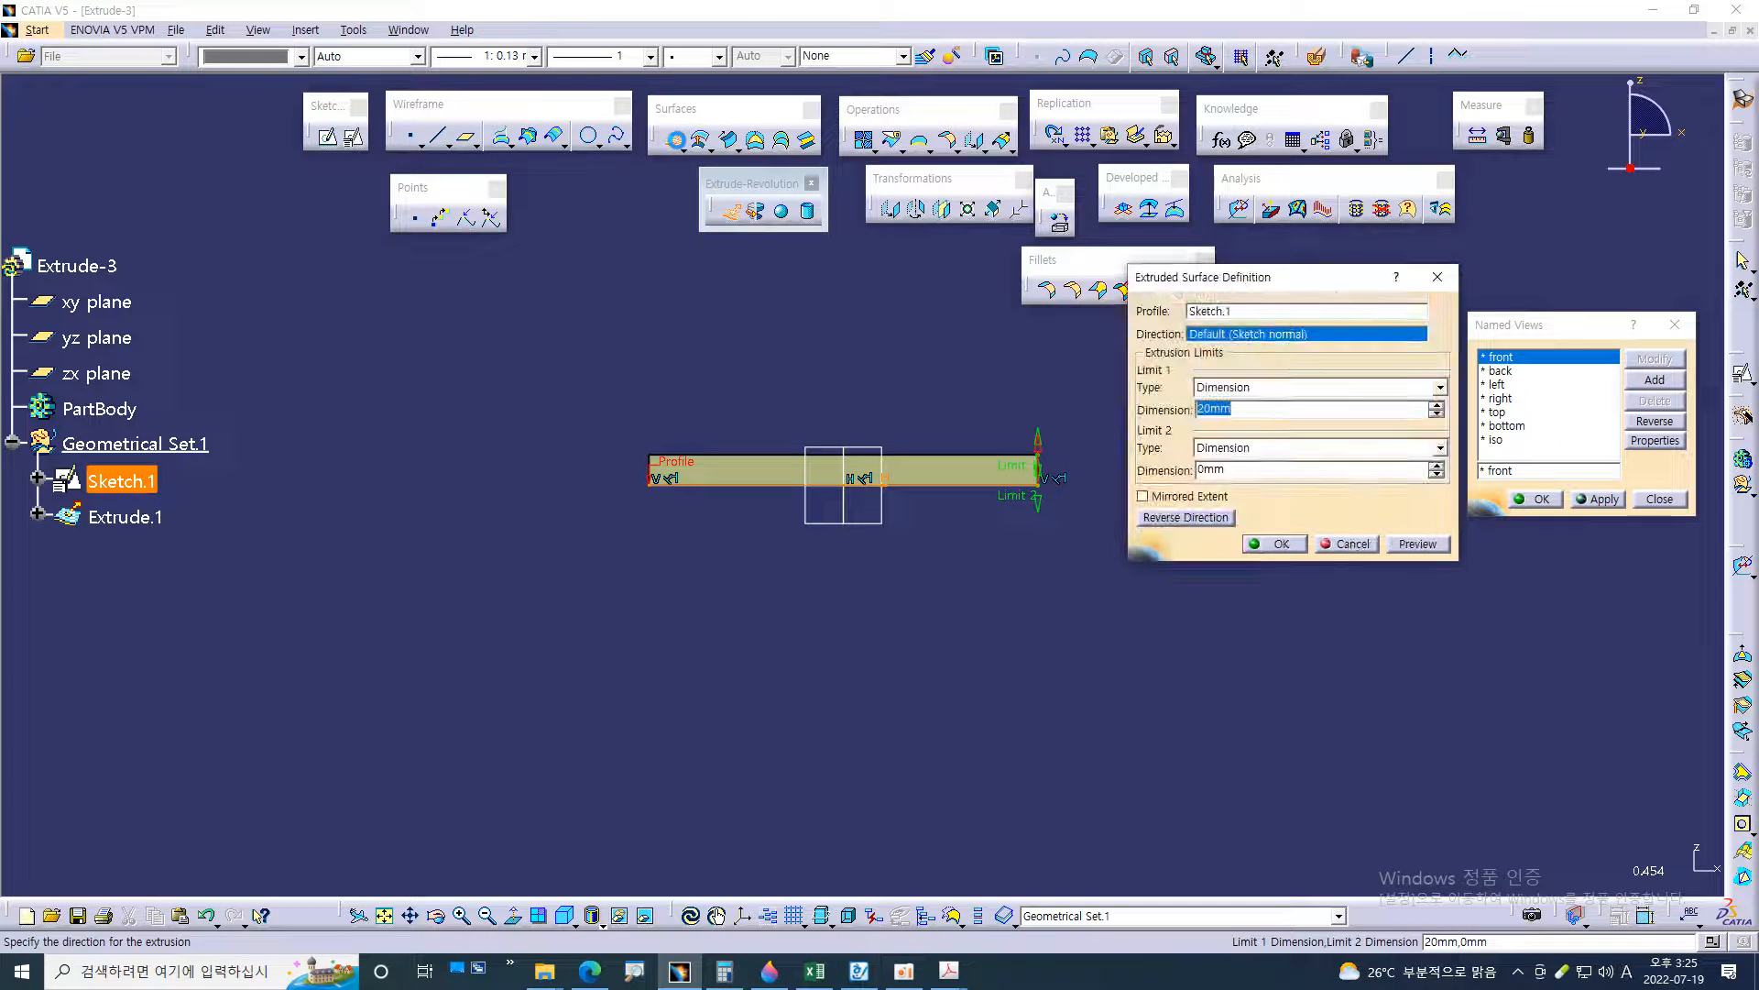
pyautogui.moveTo(1152, 647); pyautogui.dragTo(1067, 586, button='middle')
pyautogui.moveTo(1174, 281); pyautogui.dragTo(1124, 331)
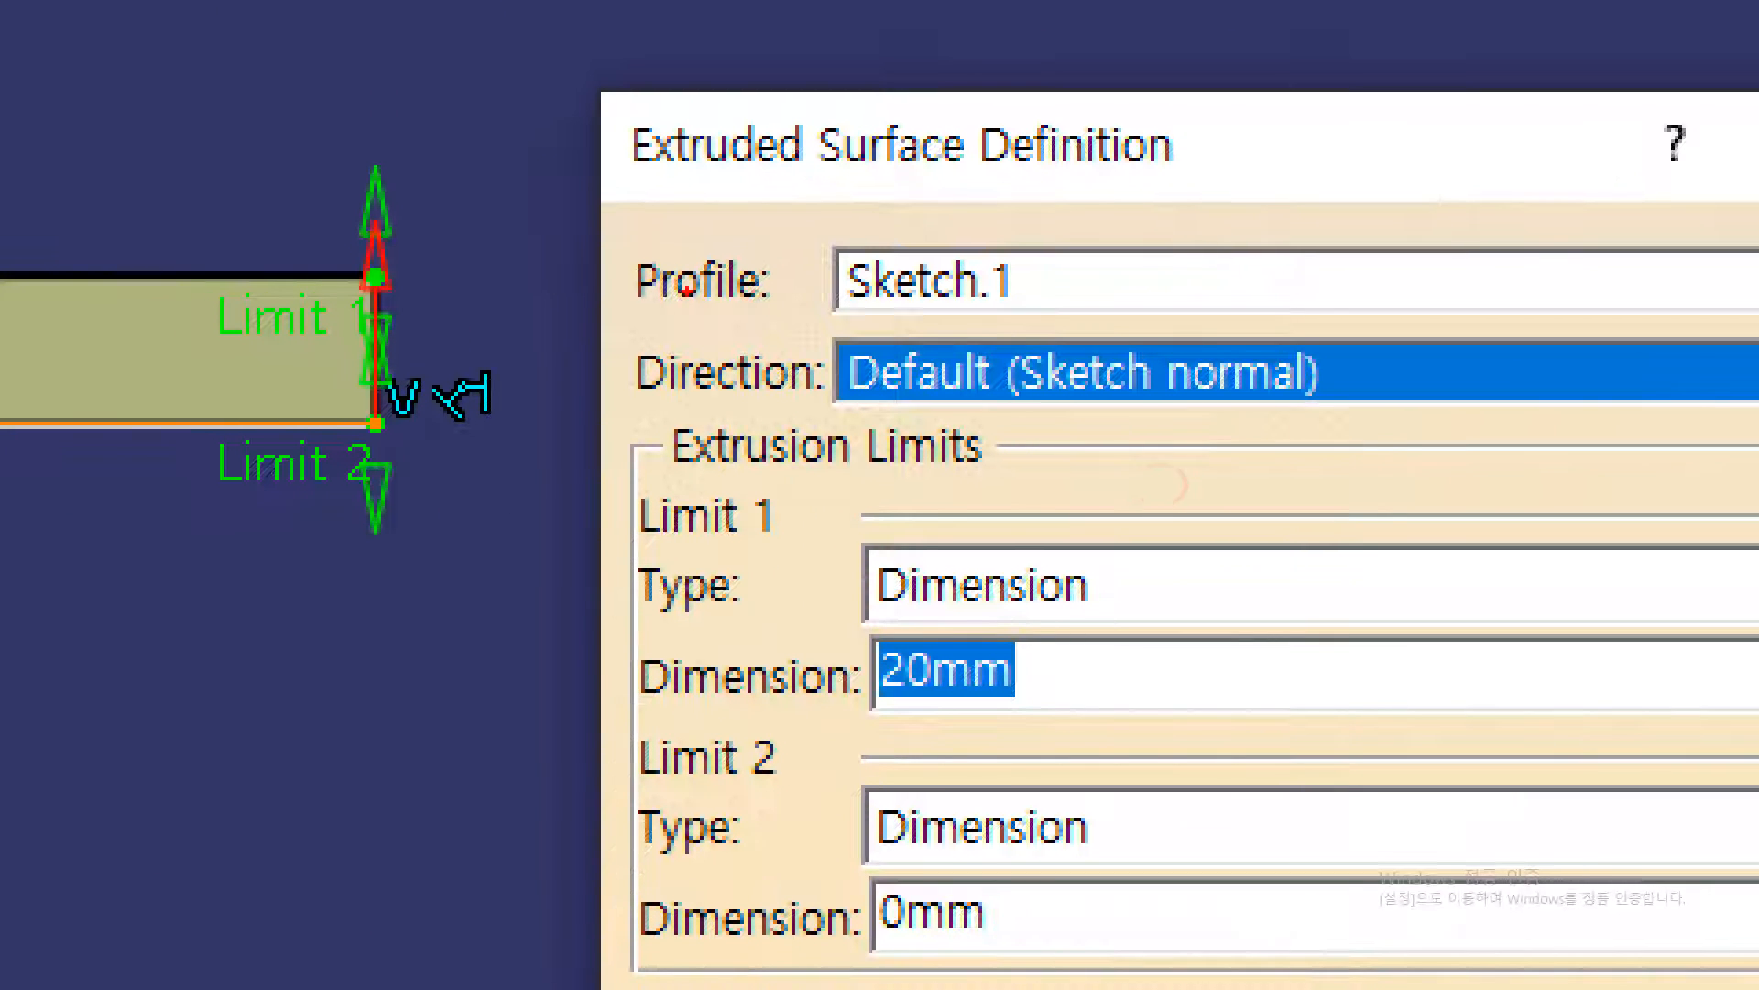
pyautogui.moveTo(625, 317); pyautogui.dragTo(751, 307)
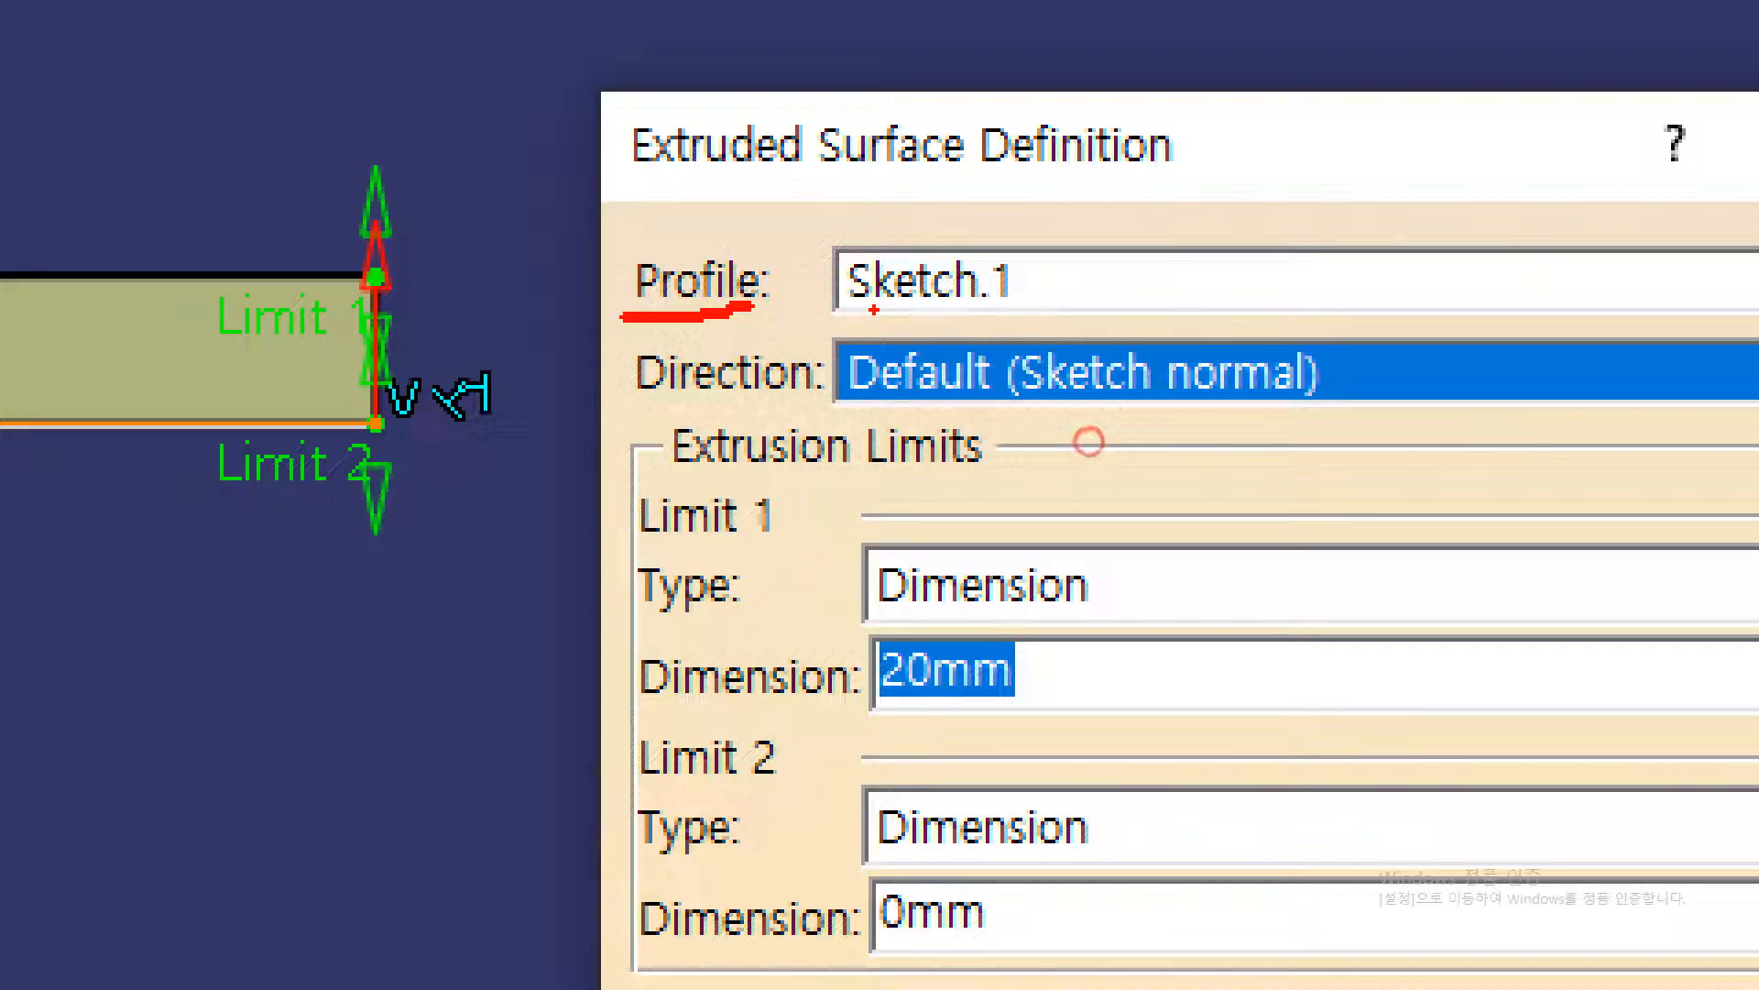
pyautogui.moveTo(874, 310); pyautogui.dragTo(1027, 309)
pyautogui.moveTo(639, 403)
pyautogui.mouseDown()
pyautogui.moveTo(713, 427)
pyautogui.moveTo(814, 392)
pyautogui.mouseUp()
pyautogui.moveTo(1011, 404); pyautogui.dragTo(1350, 394)
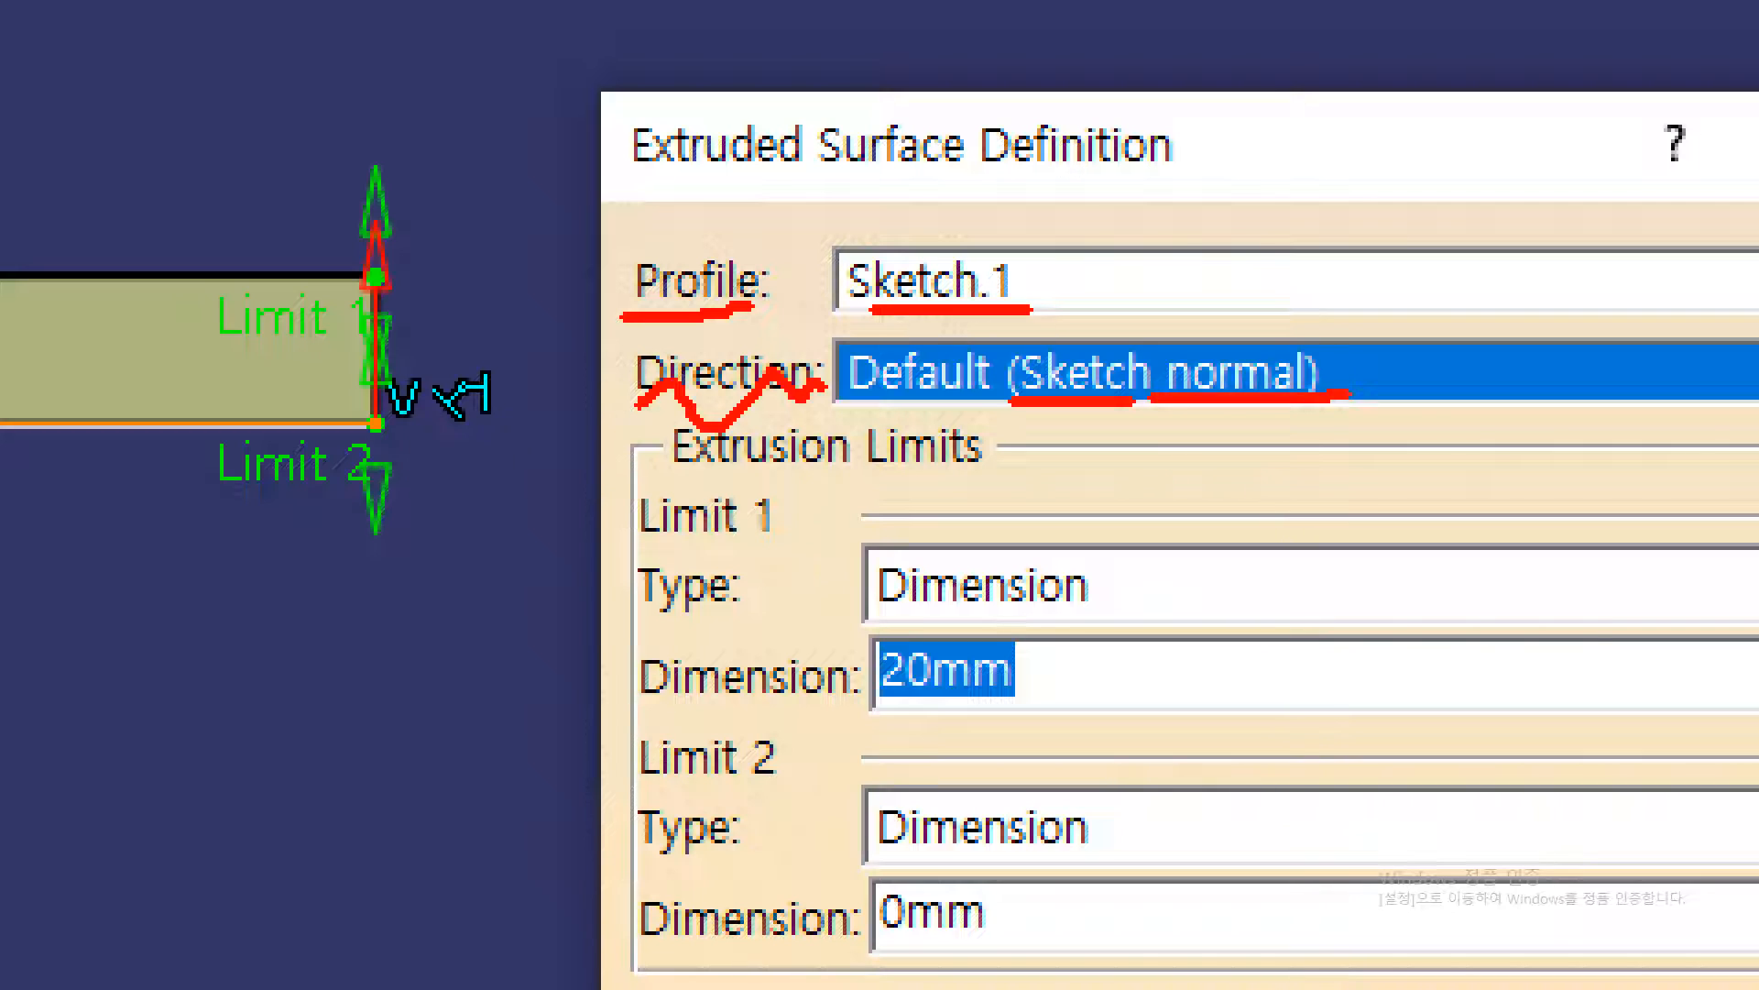
pyautogui.moveTo(1553, 348)
pyautogui.mouseDown()
pyautogui.moveTo(1322, 483)
pyautogui.moveTo(1752, 326)
pyautogui.moveTo(1578, 477)
pyautogui.moveTo(1354, 480)
pyautogui.mouseUp()
pyautogui.moveTo(1551, 401)
pyautogui.mouseDown()
pyautogui.moveTo(1551, 4)
pyautogui.moveTo(1558, 41)
pyautogui.mouseUp()
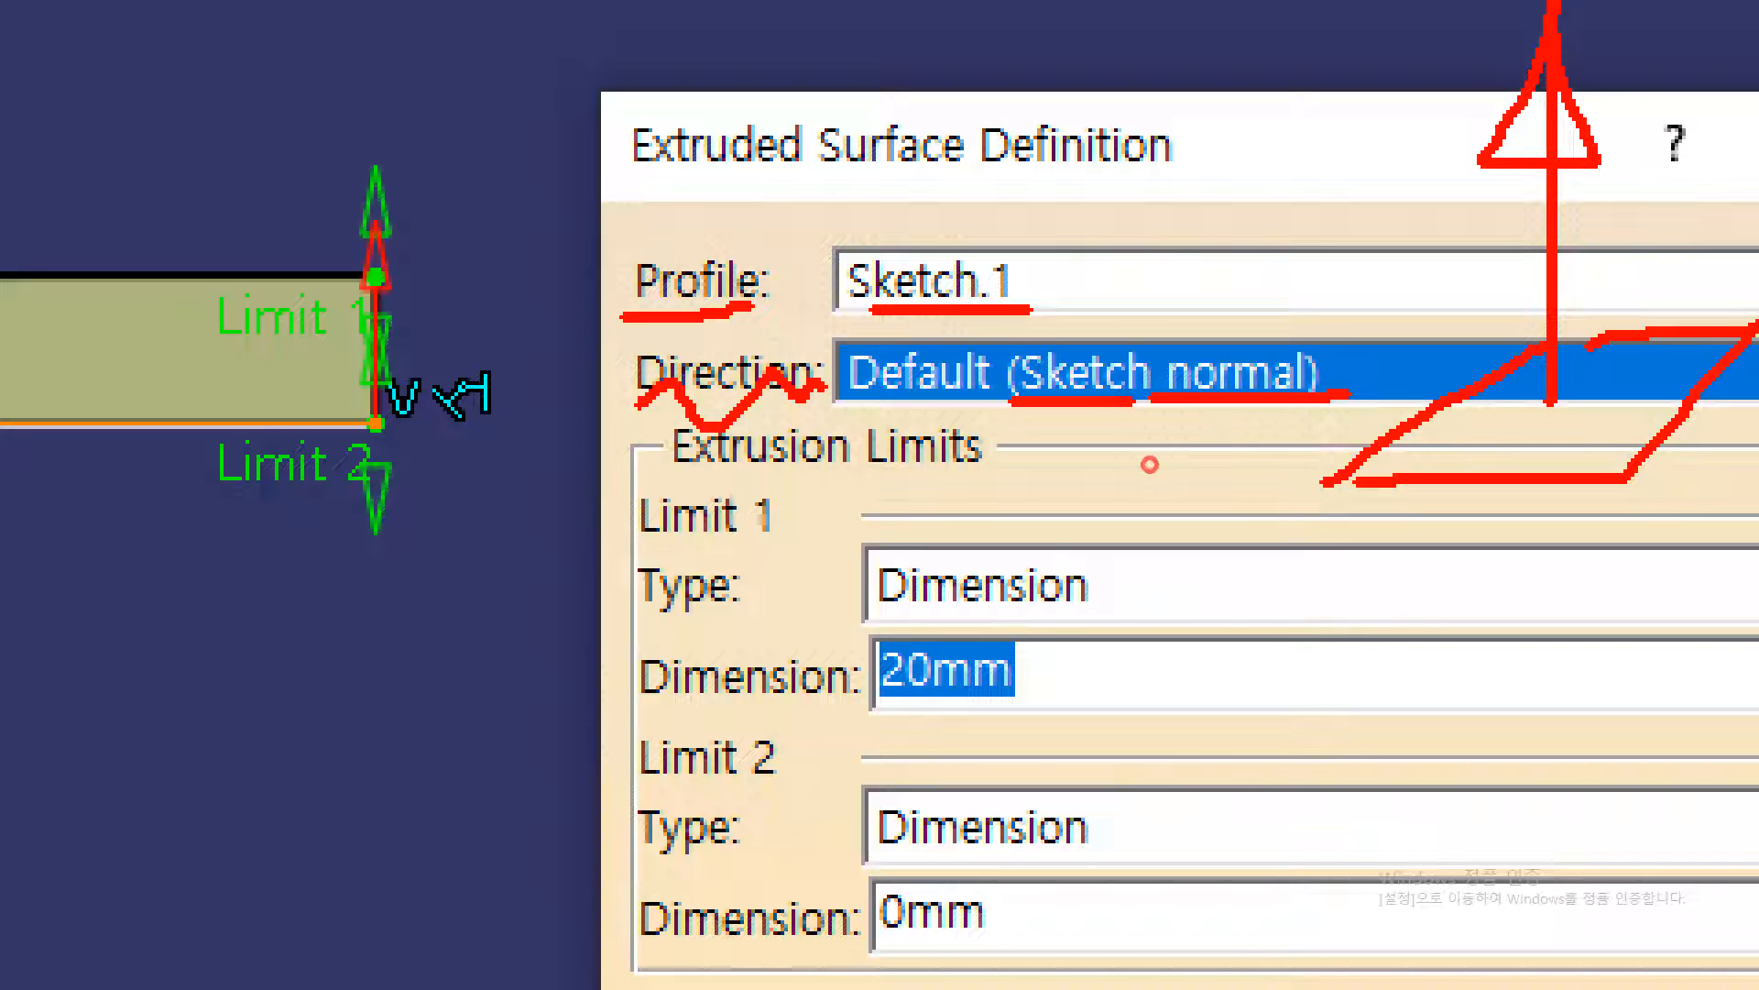
pyautogui.moveTo(1526, 382); pyautogui.dragTo(1481, 446)
pyautogui.moveTo(1485, 398); pyautogui.dragTo(1527, 456)
pyautogui.moveTo(1591, 389)
pyautogui.mouseDown()
pyautogui.moveTo(1539, 420)
pyautogui.moveTo(1560, 490)
pyautogui.mouseUp()
pyautogui.moveTo(1542, 403); pyautogui.dragTo(1503, 1)
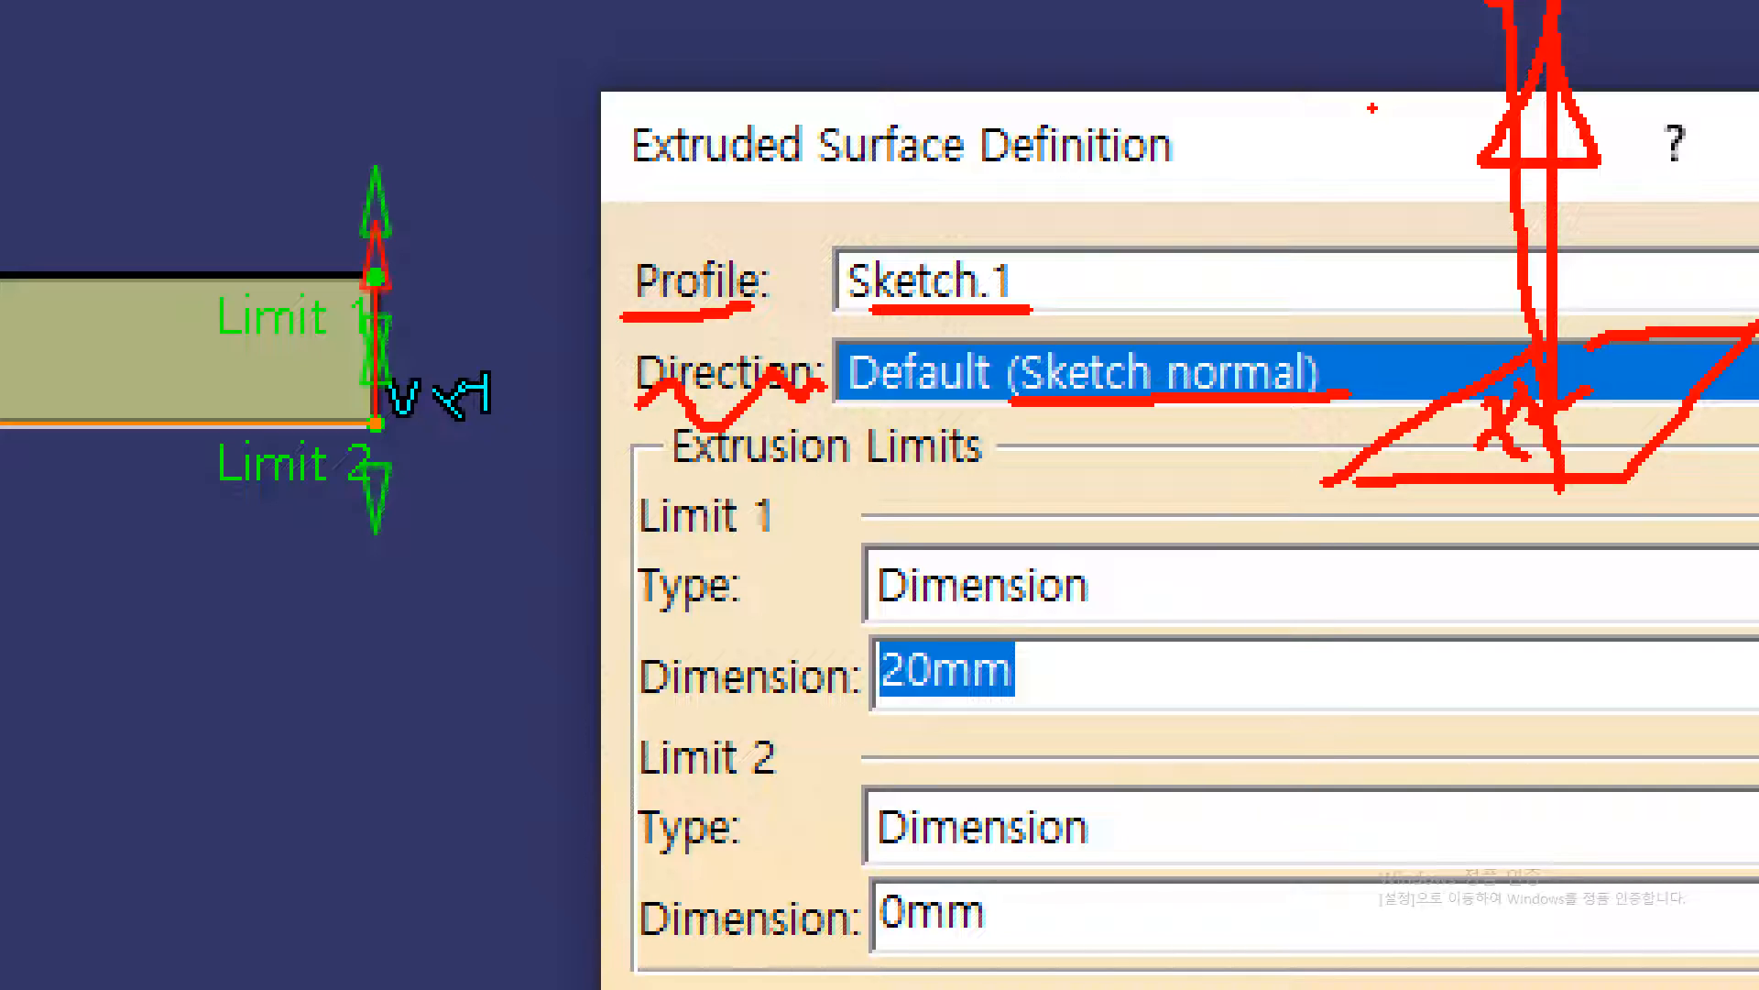
pyautogui.press('Escape')
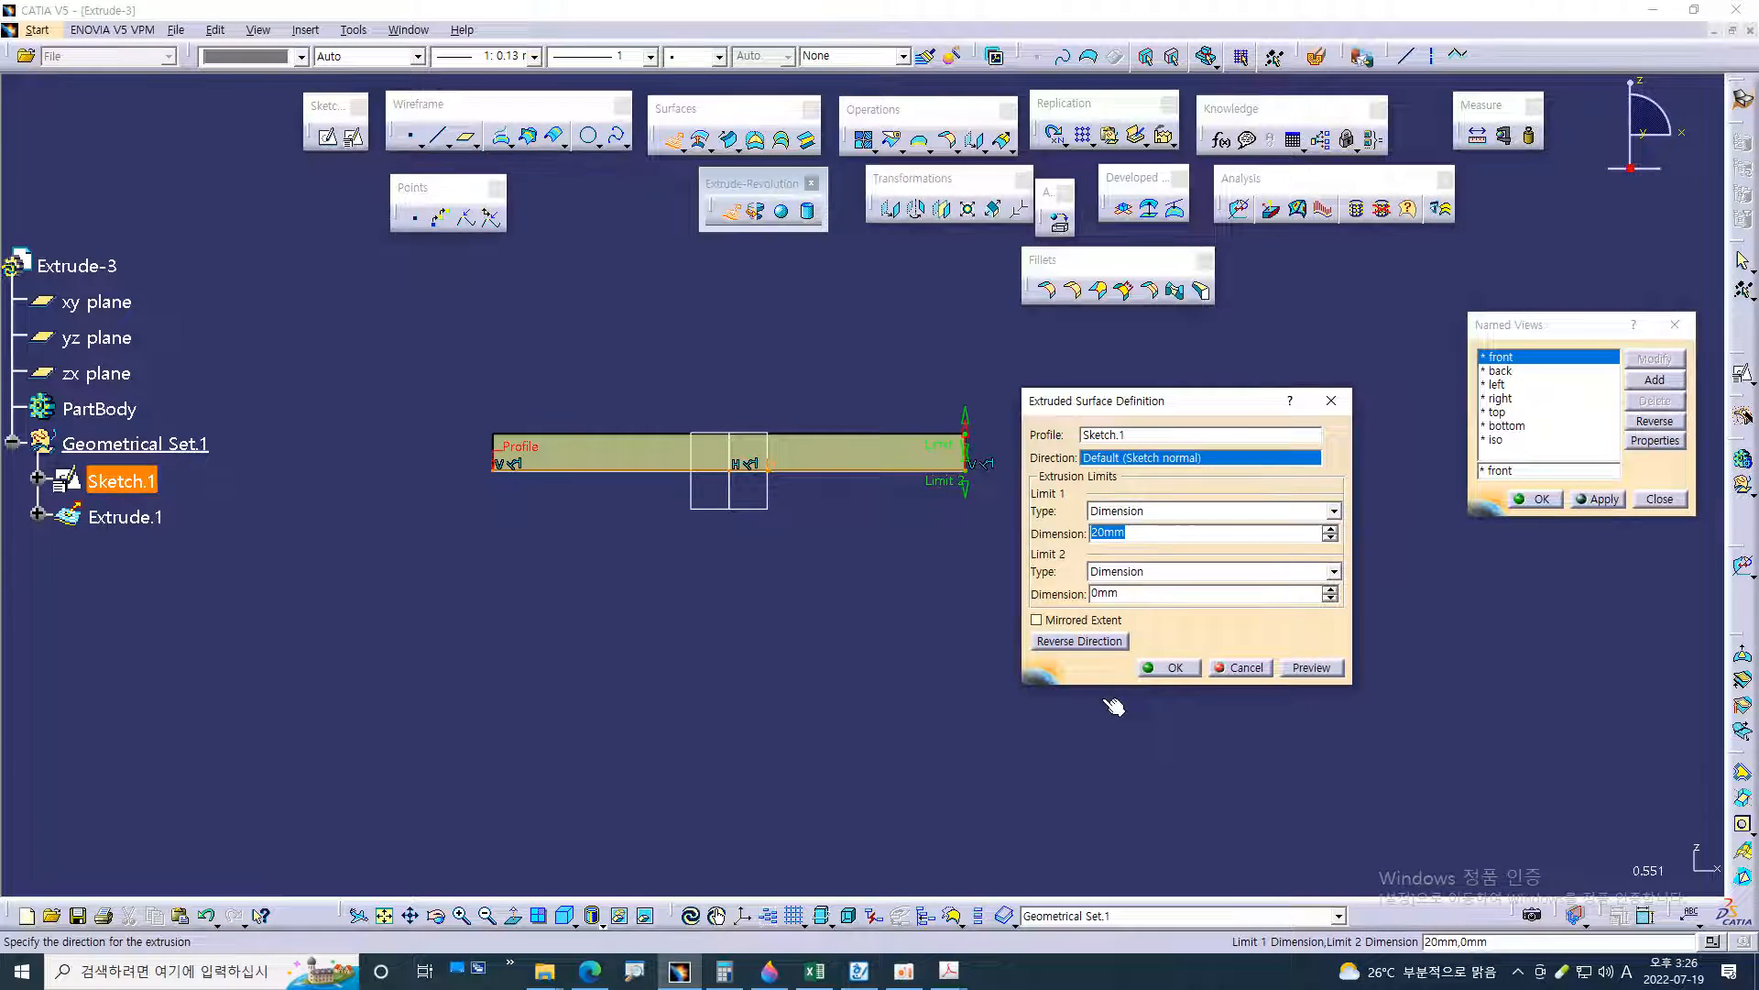
pyautogui.hotkey('ctrl', '1')
pyautogui.click(1122, 554)
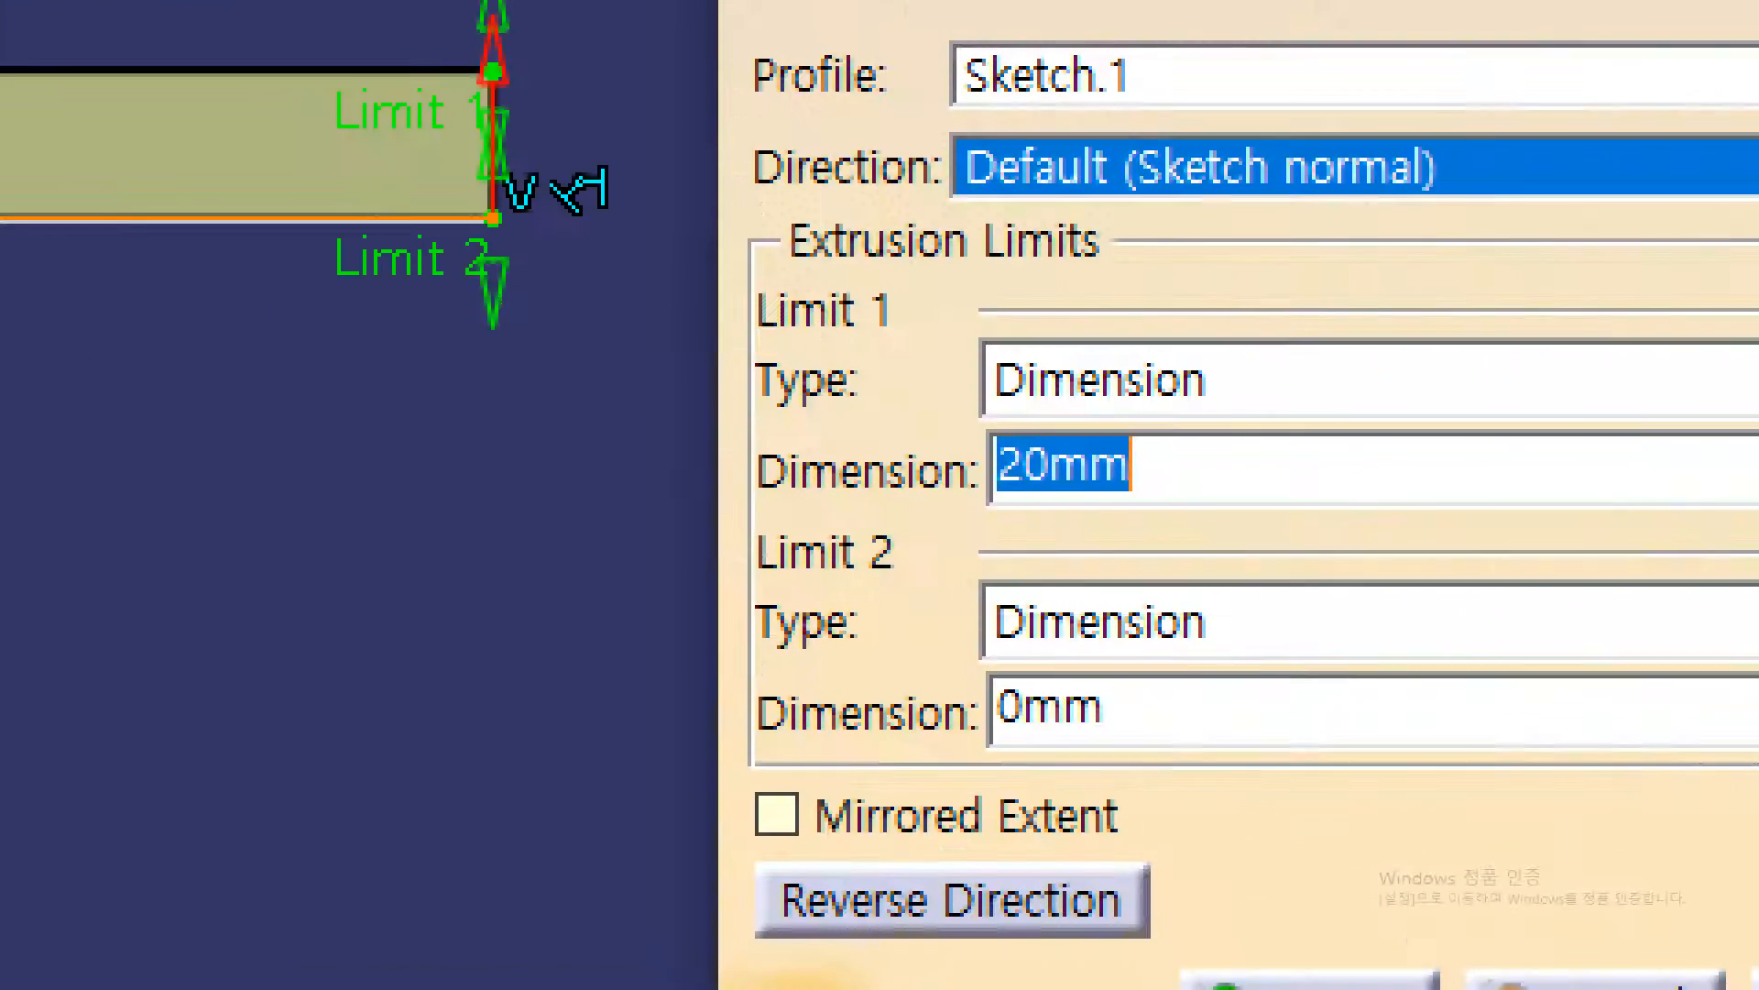
pyautogui.moveTo(739, 331); pyautogui.dragTo(926, 331)
pyautogui.moveTo(738, 599); pyautogui.dragTo(912, 598)
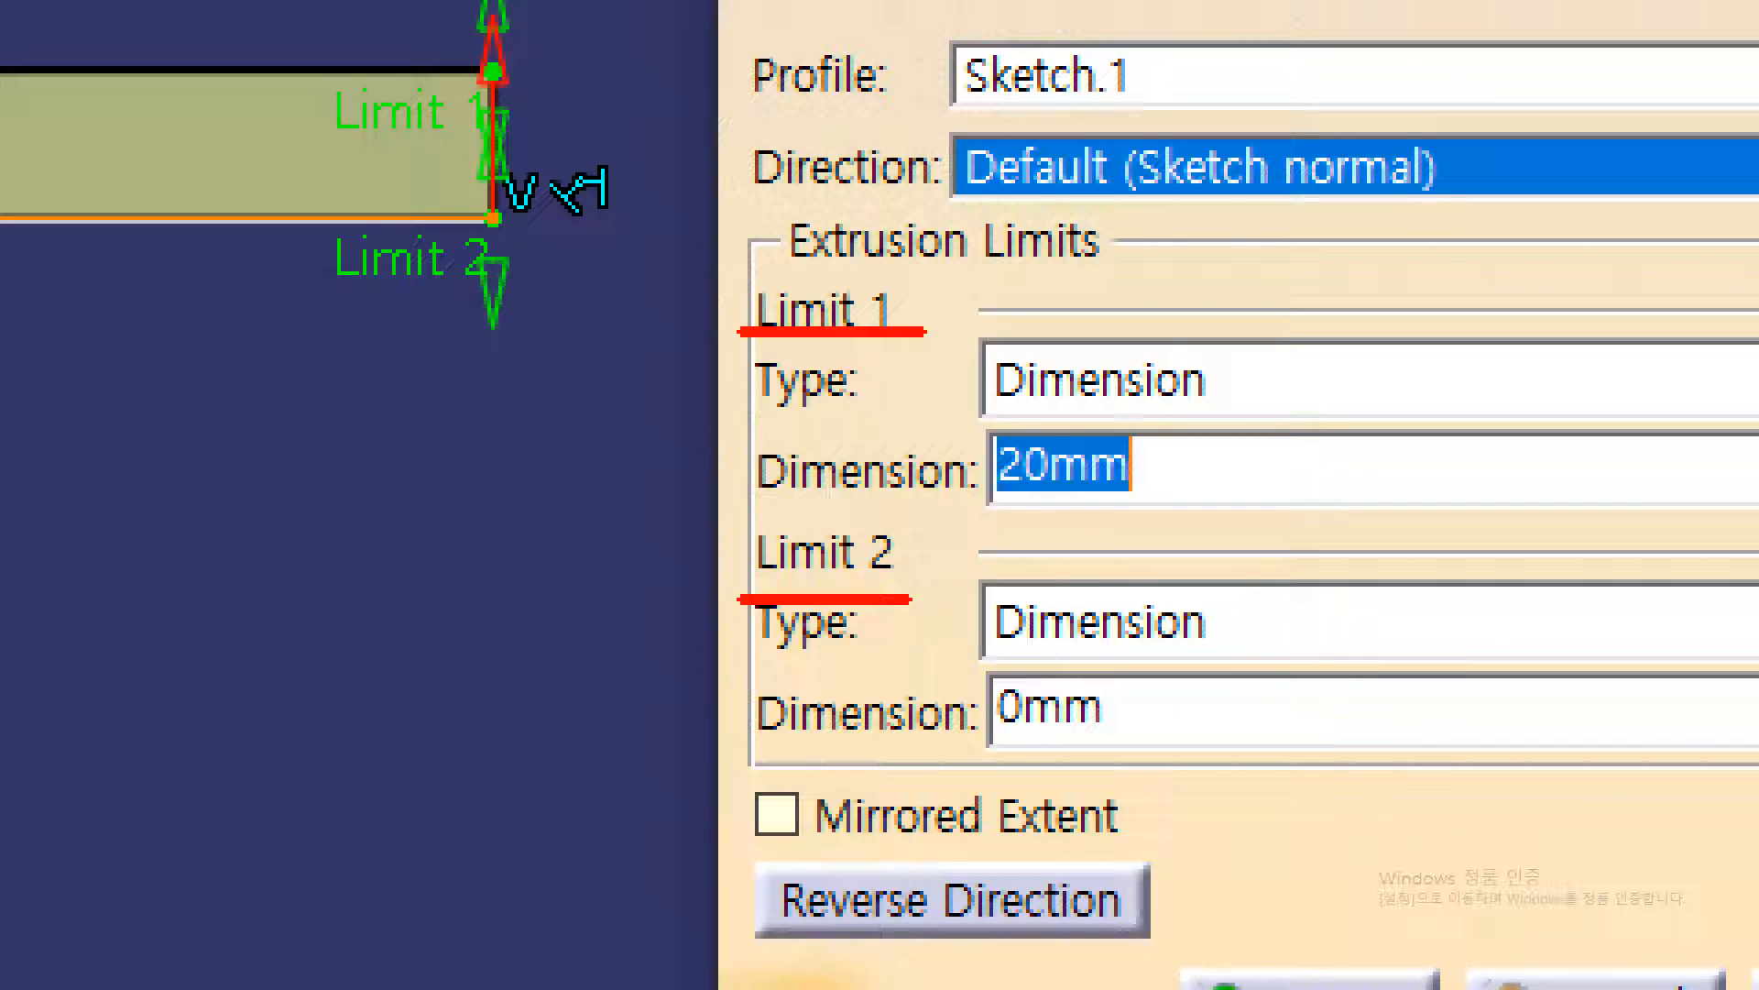
pyautogui.moveTo(1123, 494)
pyautogui.mouseDown()
pyautogui.moveTo(887, 408)
pyautogui.moveTo(1160, 516)
pyautogui.mouseUp()
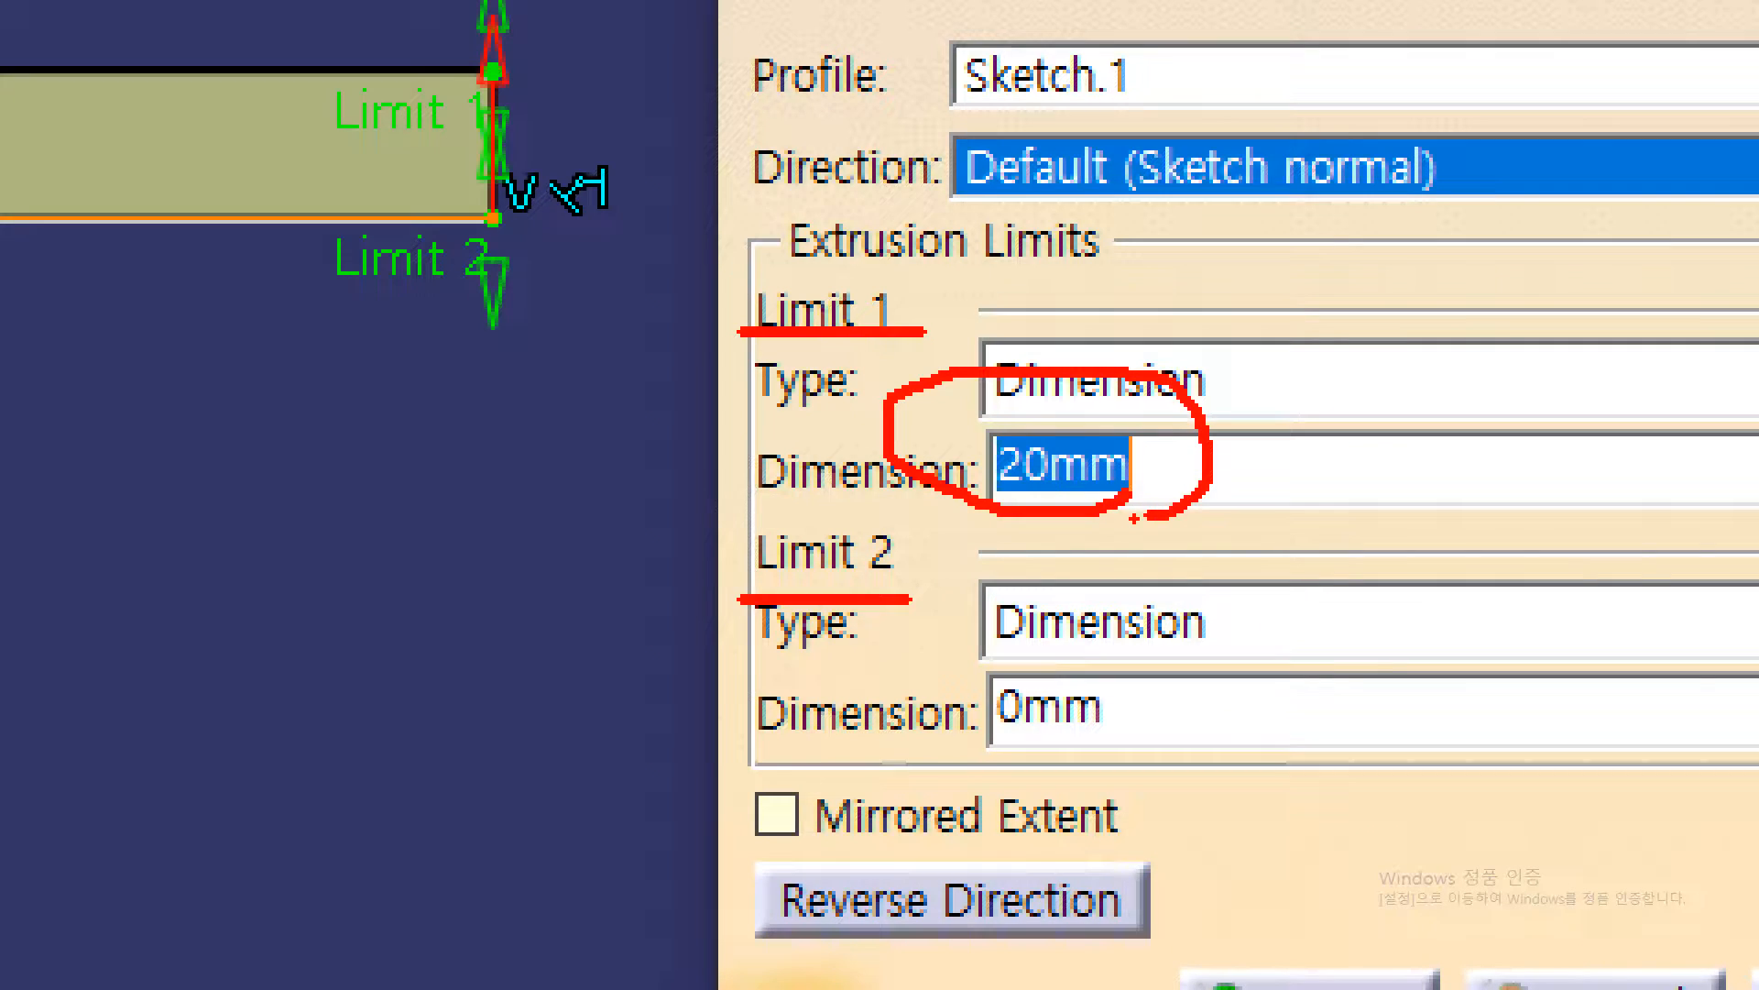
pyautogui.press('Escape')
# Set the extruded surface's Limit 1 to 12 mm and check the height against the 54.pdf drawing
pyautogui.keyDown('ctrl'); pyautogui.moveTo(878, 578); pyautogui.dragTo(884, 515, button='middle'); pyautogui.keyUp('ctrl')
pyautogui.moveTo(957, 613); pyautogui.dragTo(832, 507, button='middle')
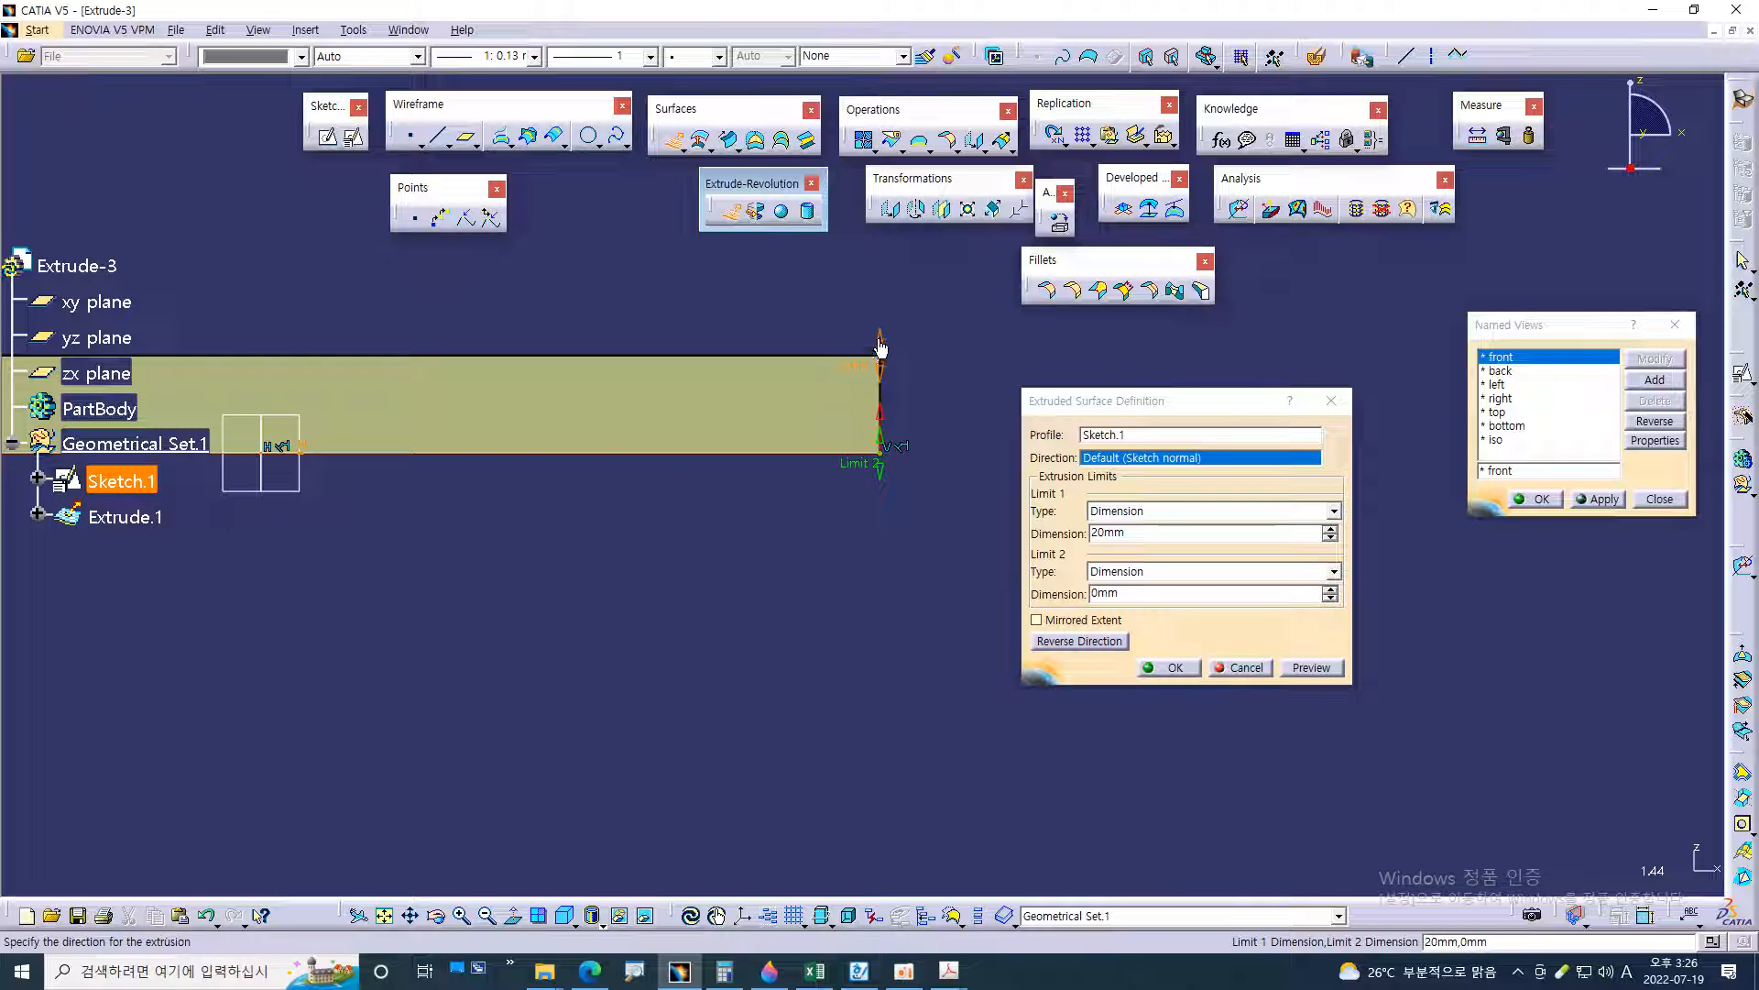
pyautogui.moveTo(877, 353)
pyautogui.mouseDown()
pyautogui.moveTo(860, 300)
pyautogui.moveTo(863, 373)
pyautogui.mouseUp()
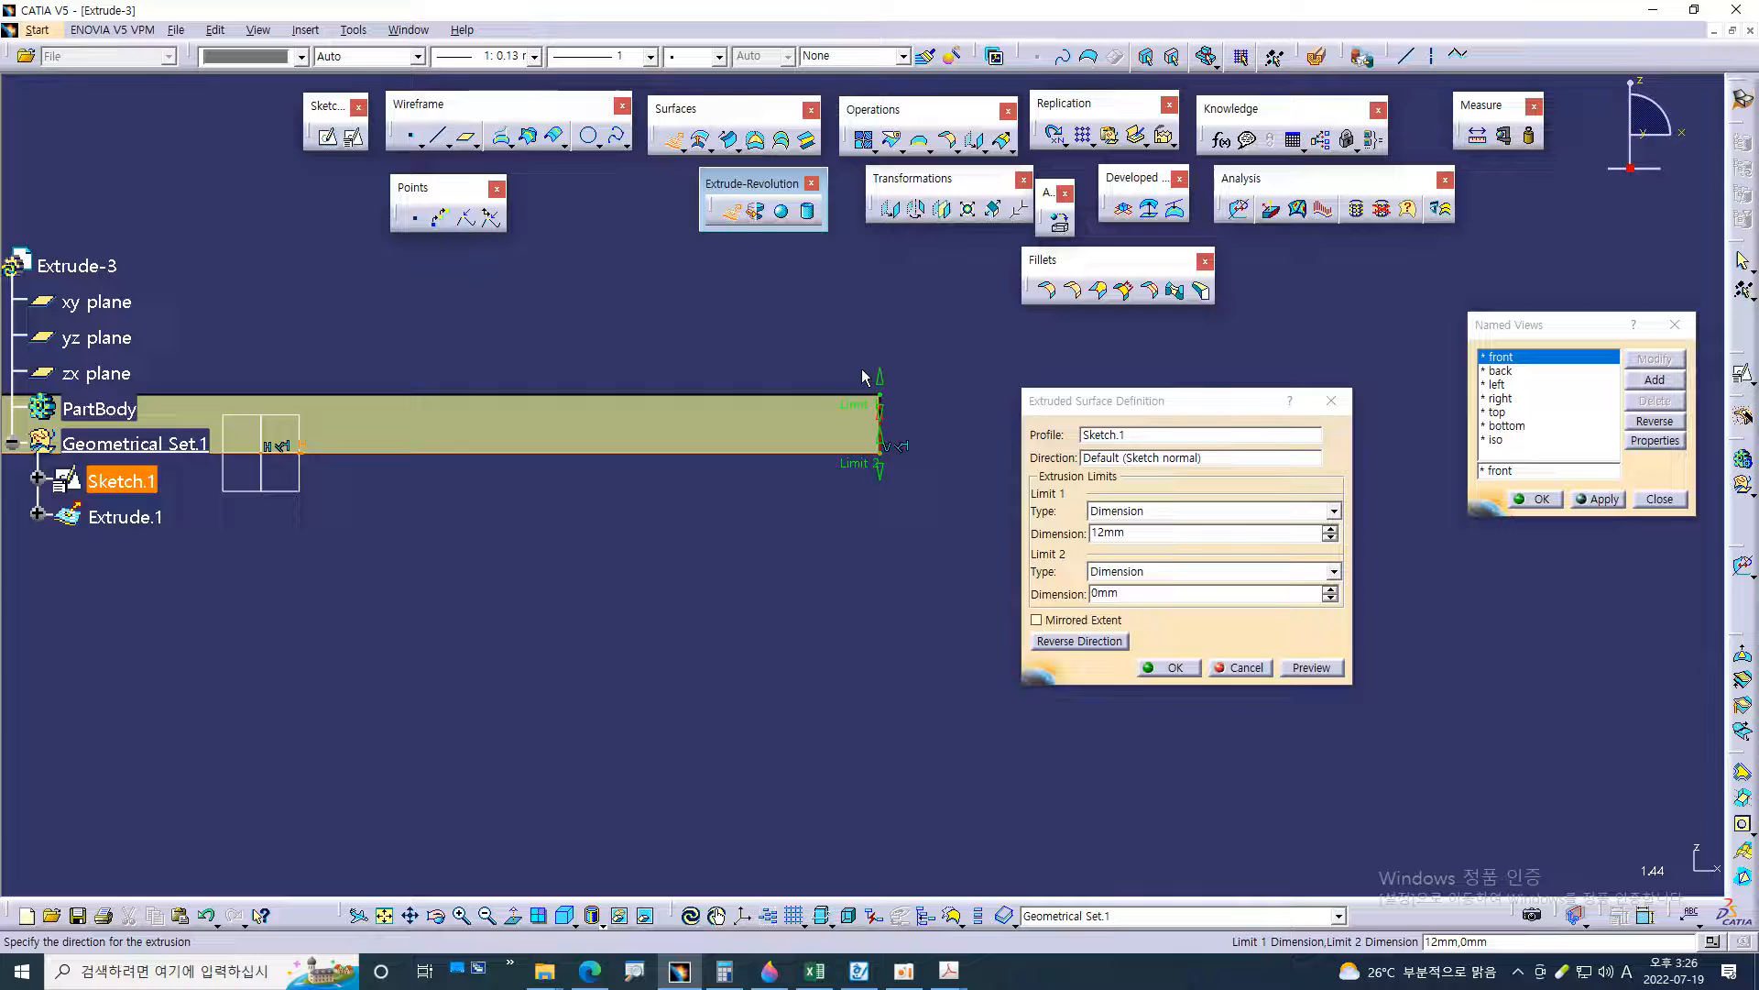
pyautogui.hotkey('alt', 'Tab')
pyautogui.hotkey('alt', 'Tab')
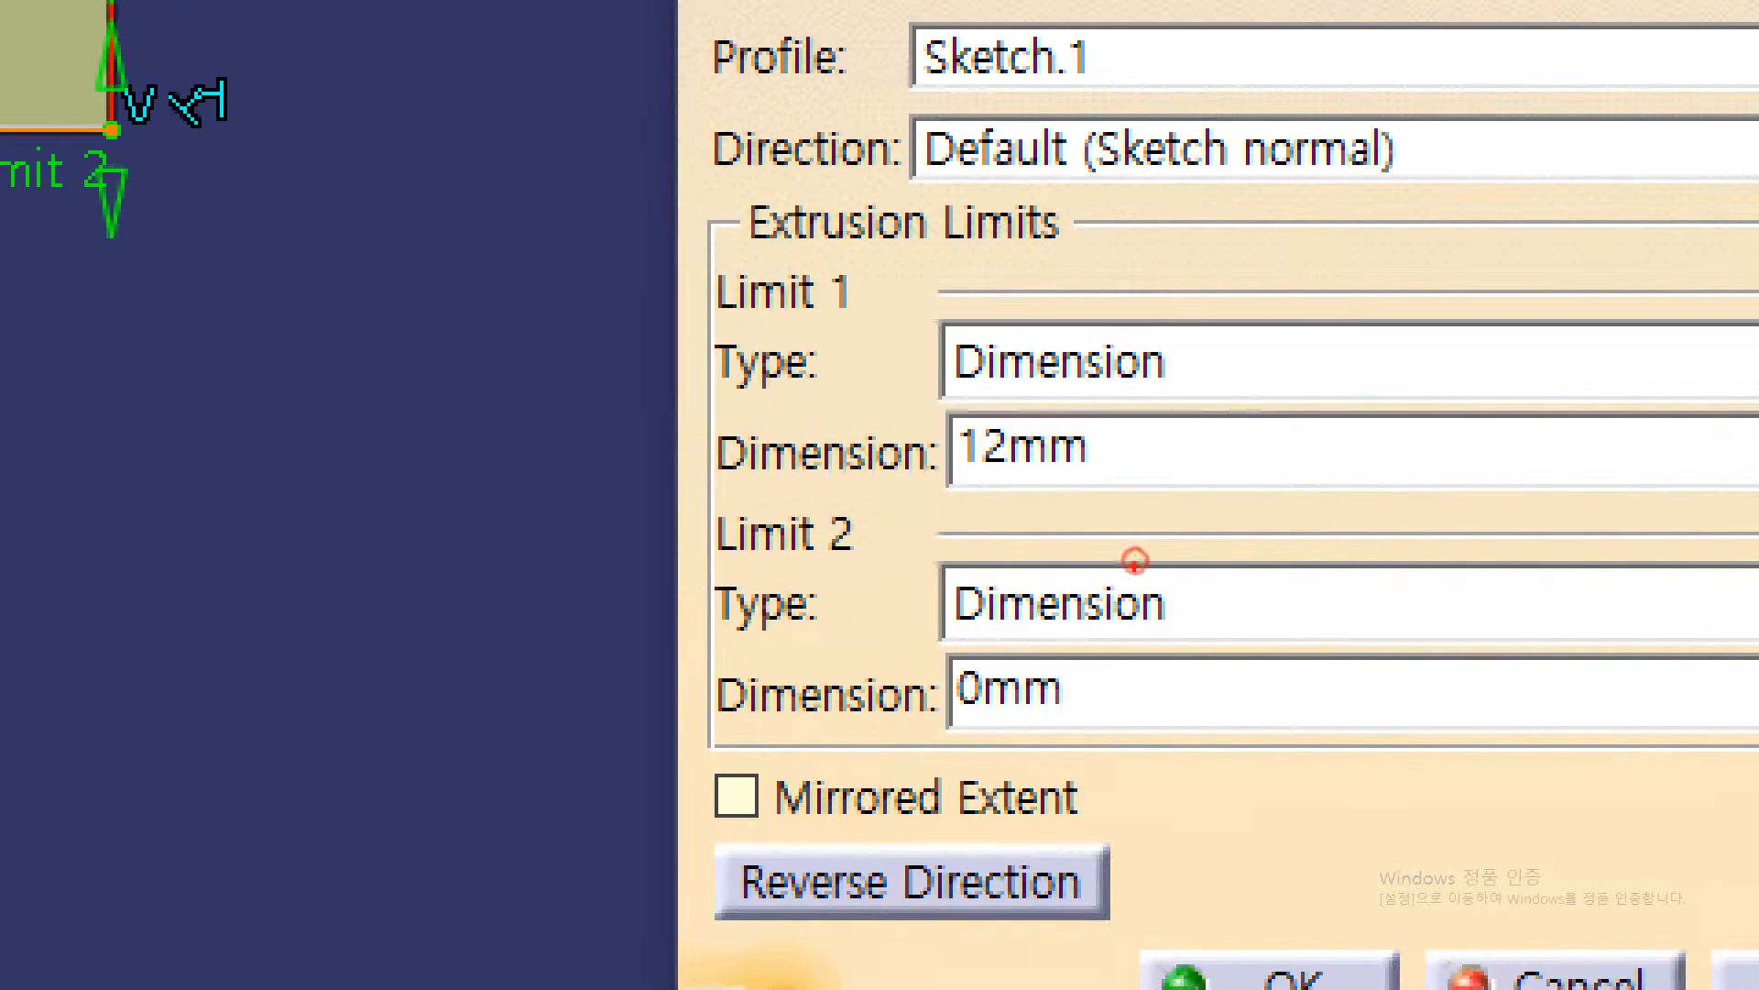
pyautogui.moveTo(1112, 501)
pyautogui.mouseDown()
pyautogui.moveTo(943, 404)
pyautogui.moveTo(1054, 440)
pyautogui.mouseUp()
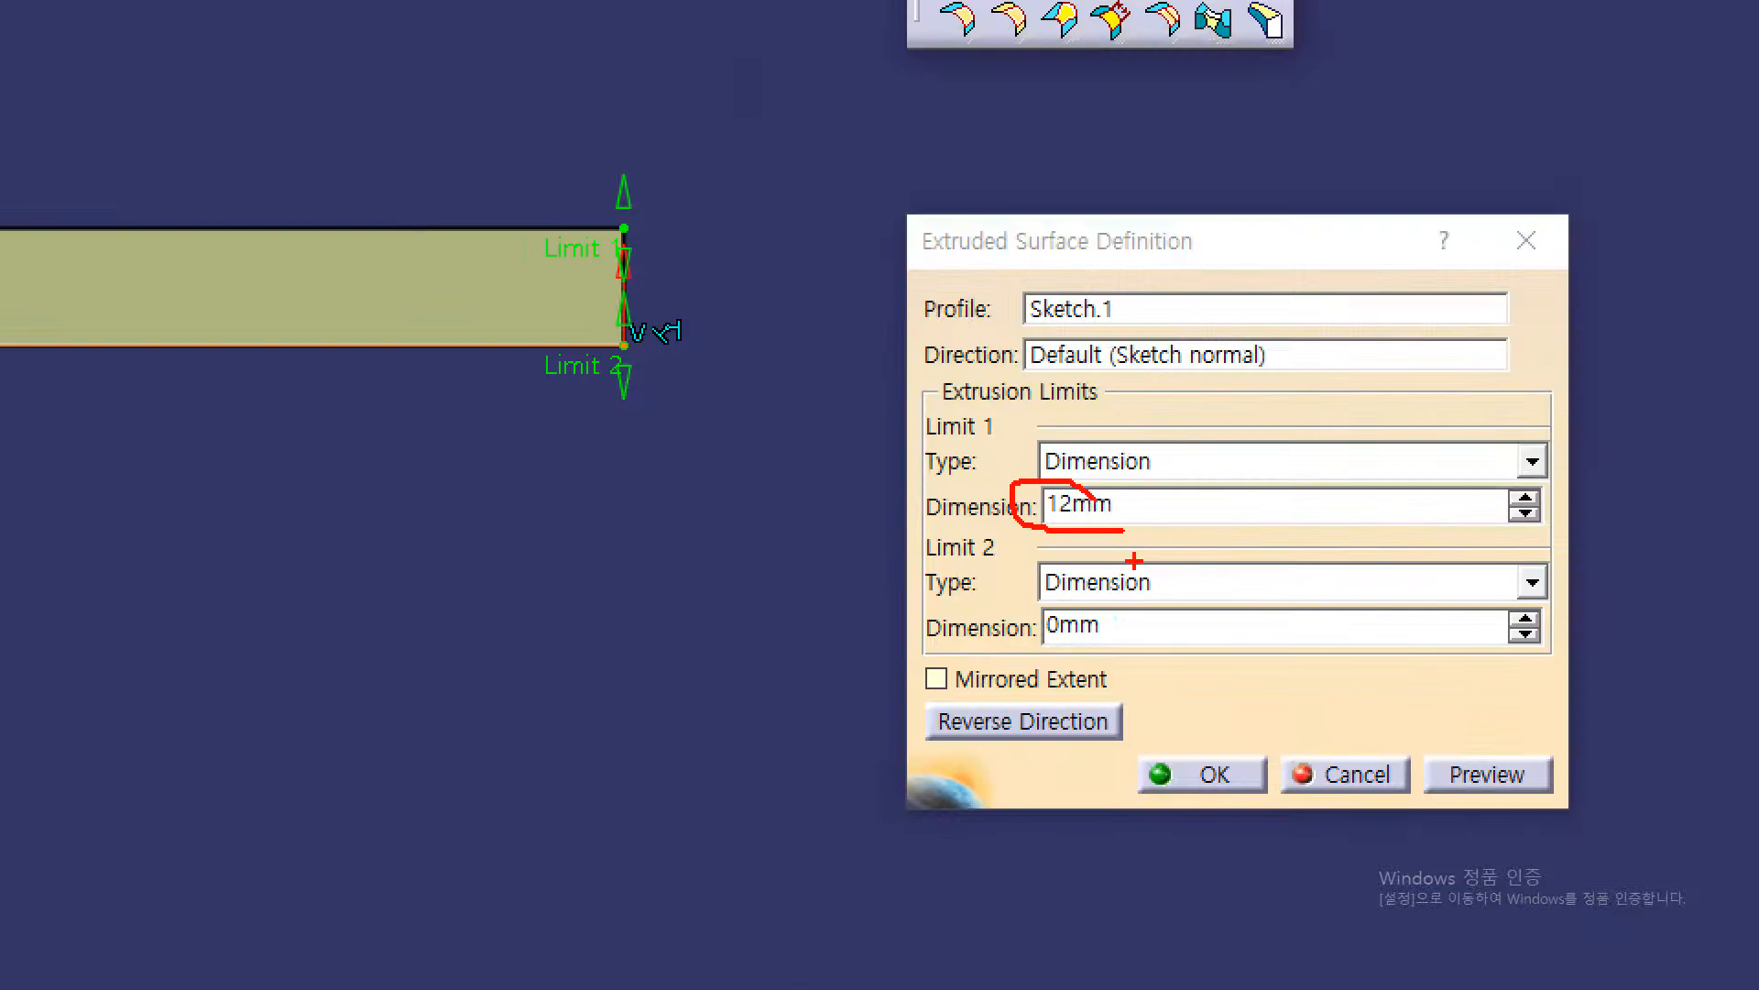
pyautogui.moveTo(890, 472)
pyautogui.mouseDown()
pyautogui.moveTo(819, 627)
pyautogui.moveTo(919, 664)
pyautogui.moveTo(889, 669)
pyautogui.mouseUp()
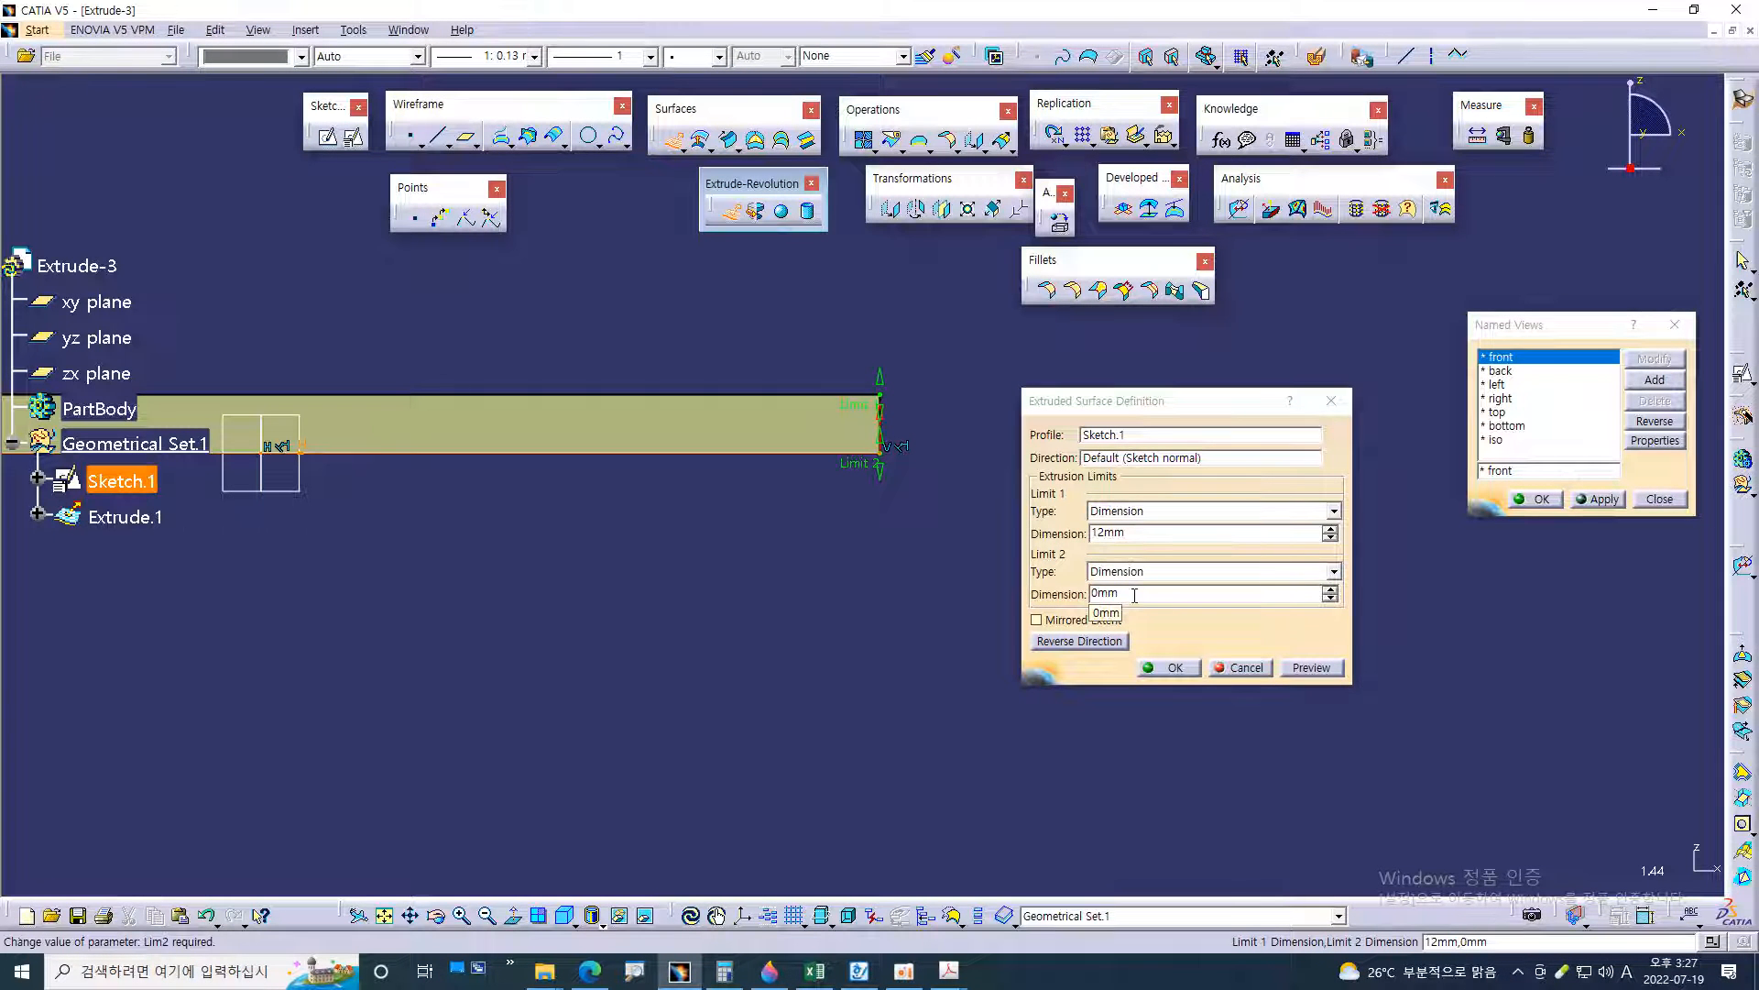
pyautogui.click(1156, 511)
pyautogui.click(1151, 511)
pyautogui.click(1151, 512)
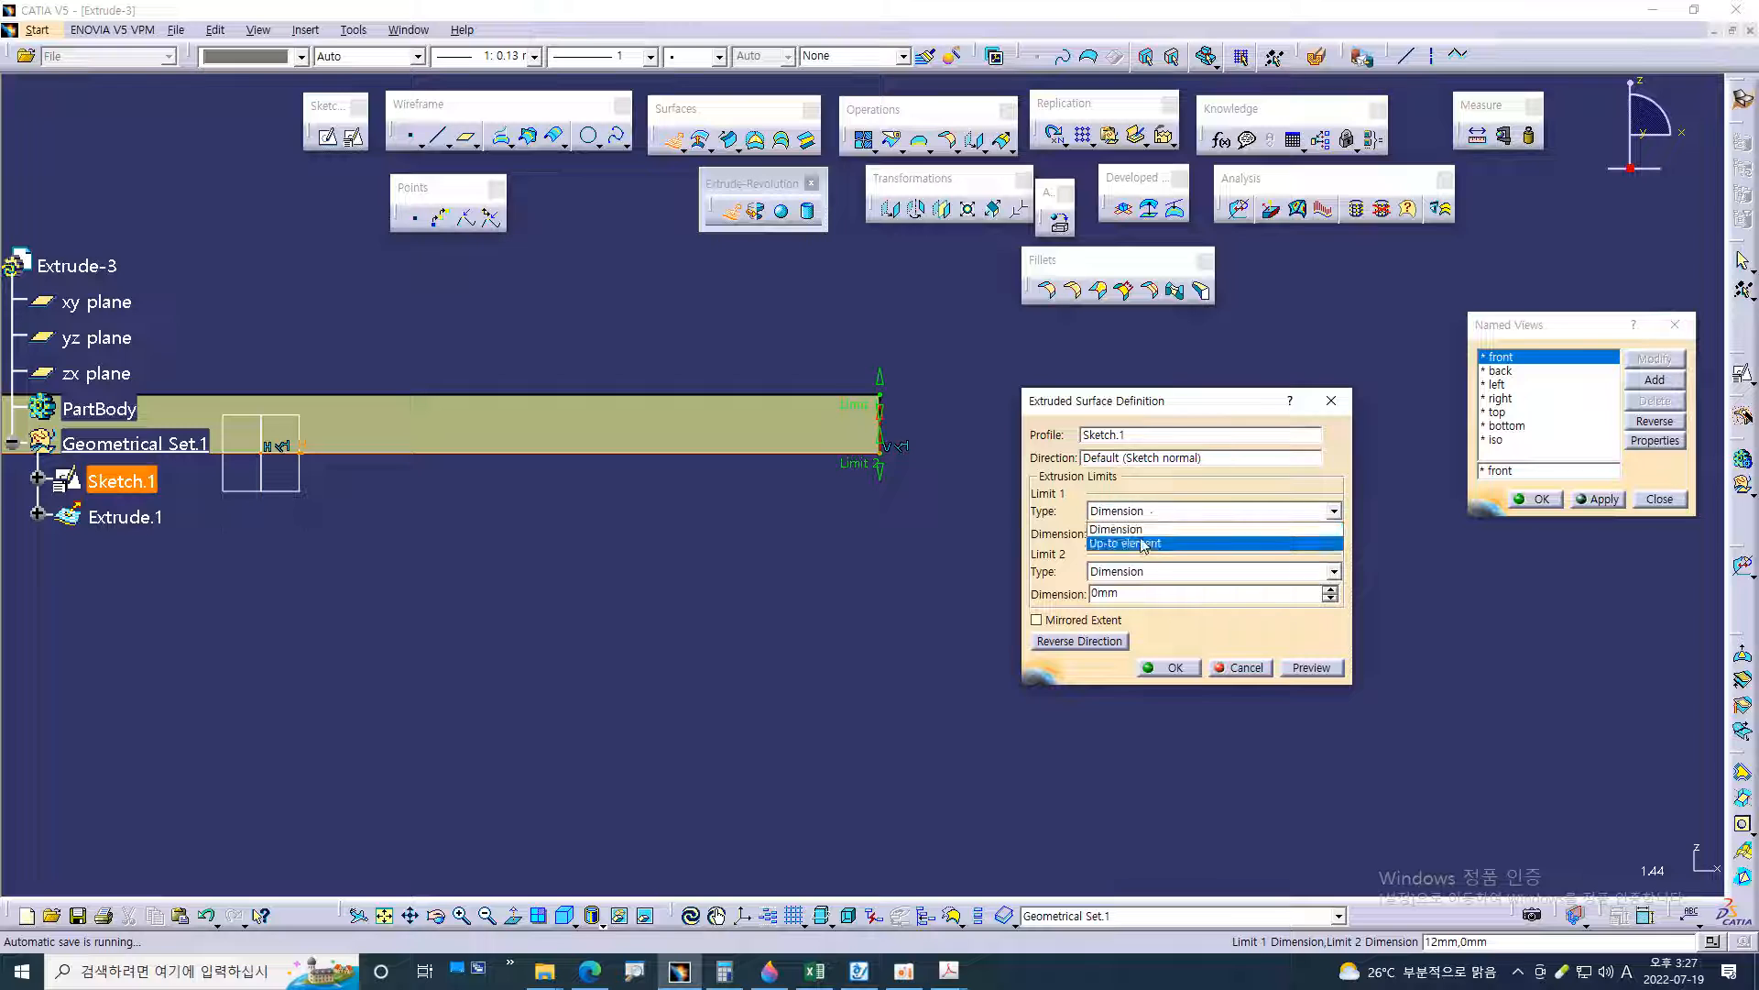
pyautogui.click(1140, 511)
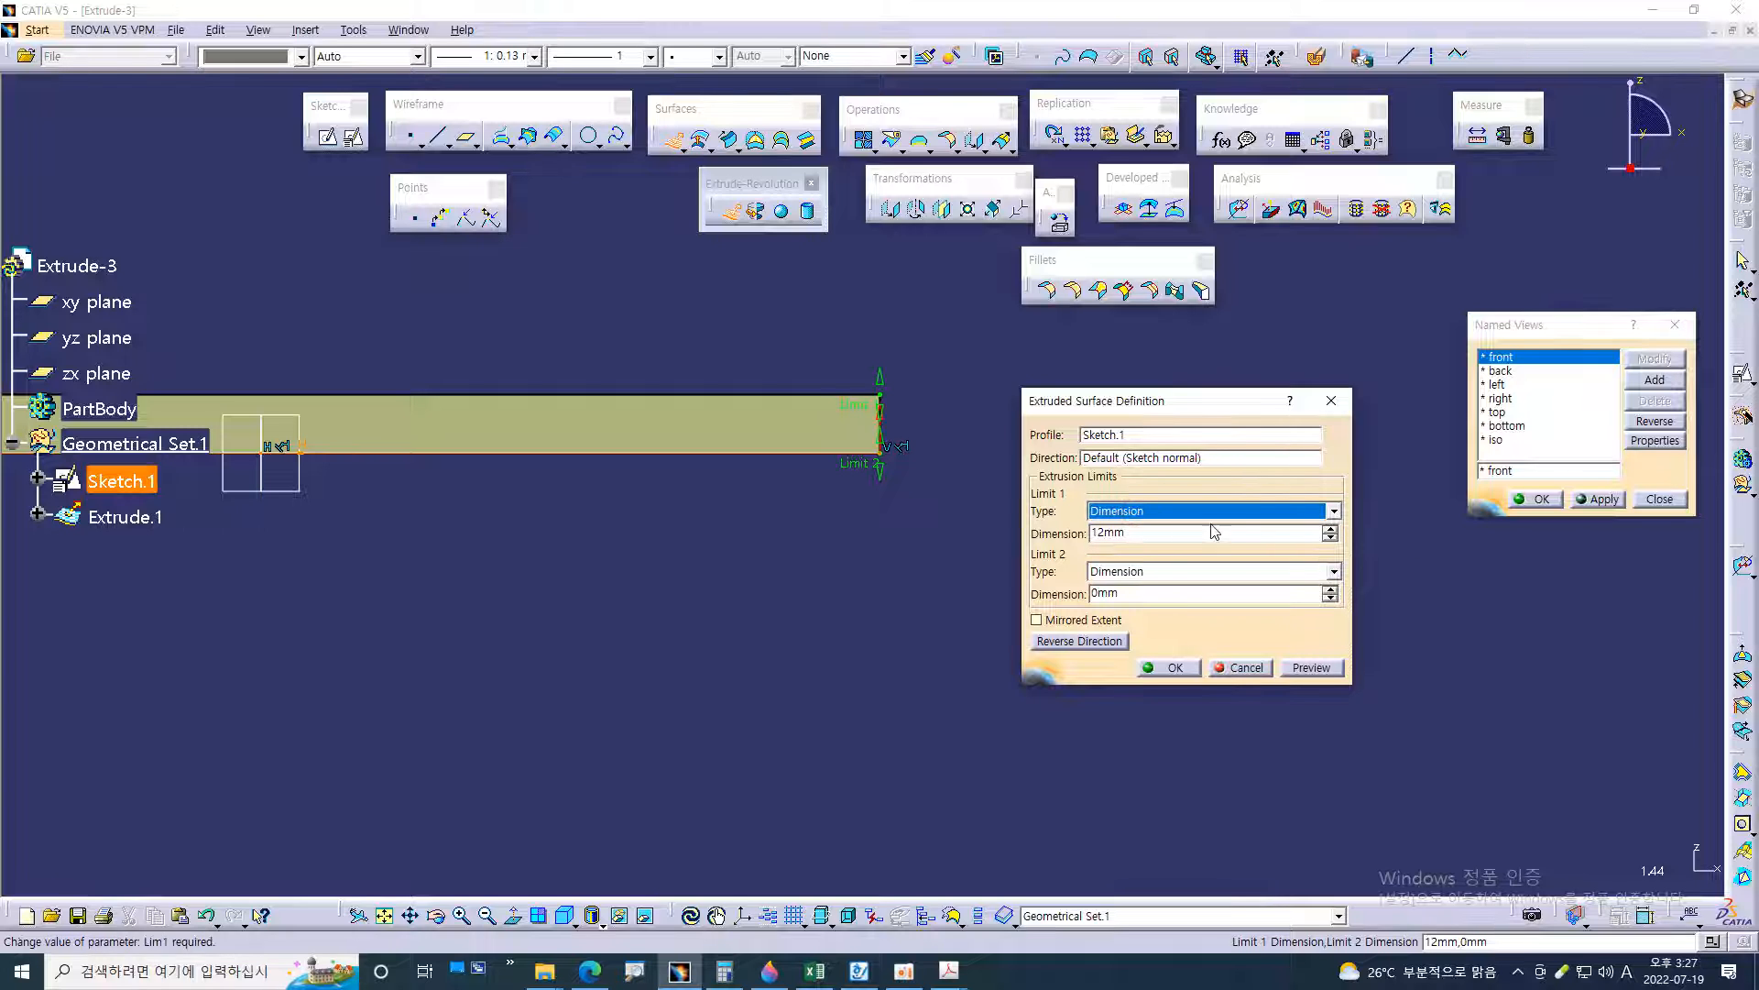
# Check the available Limit 1 types, keep Dimension at 12 mm, and create the extruded surface from Sketch.1
pyautogui.click(1242, 510)
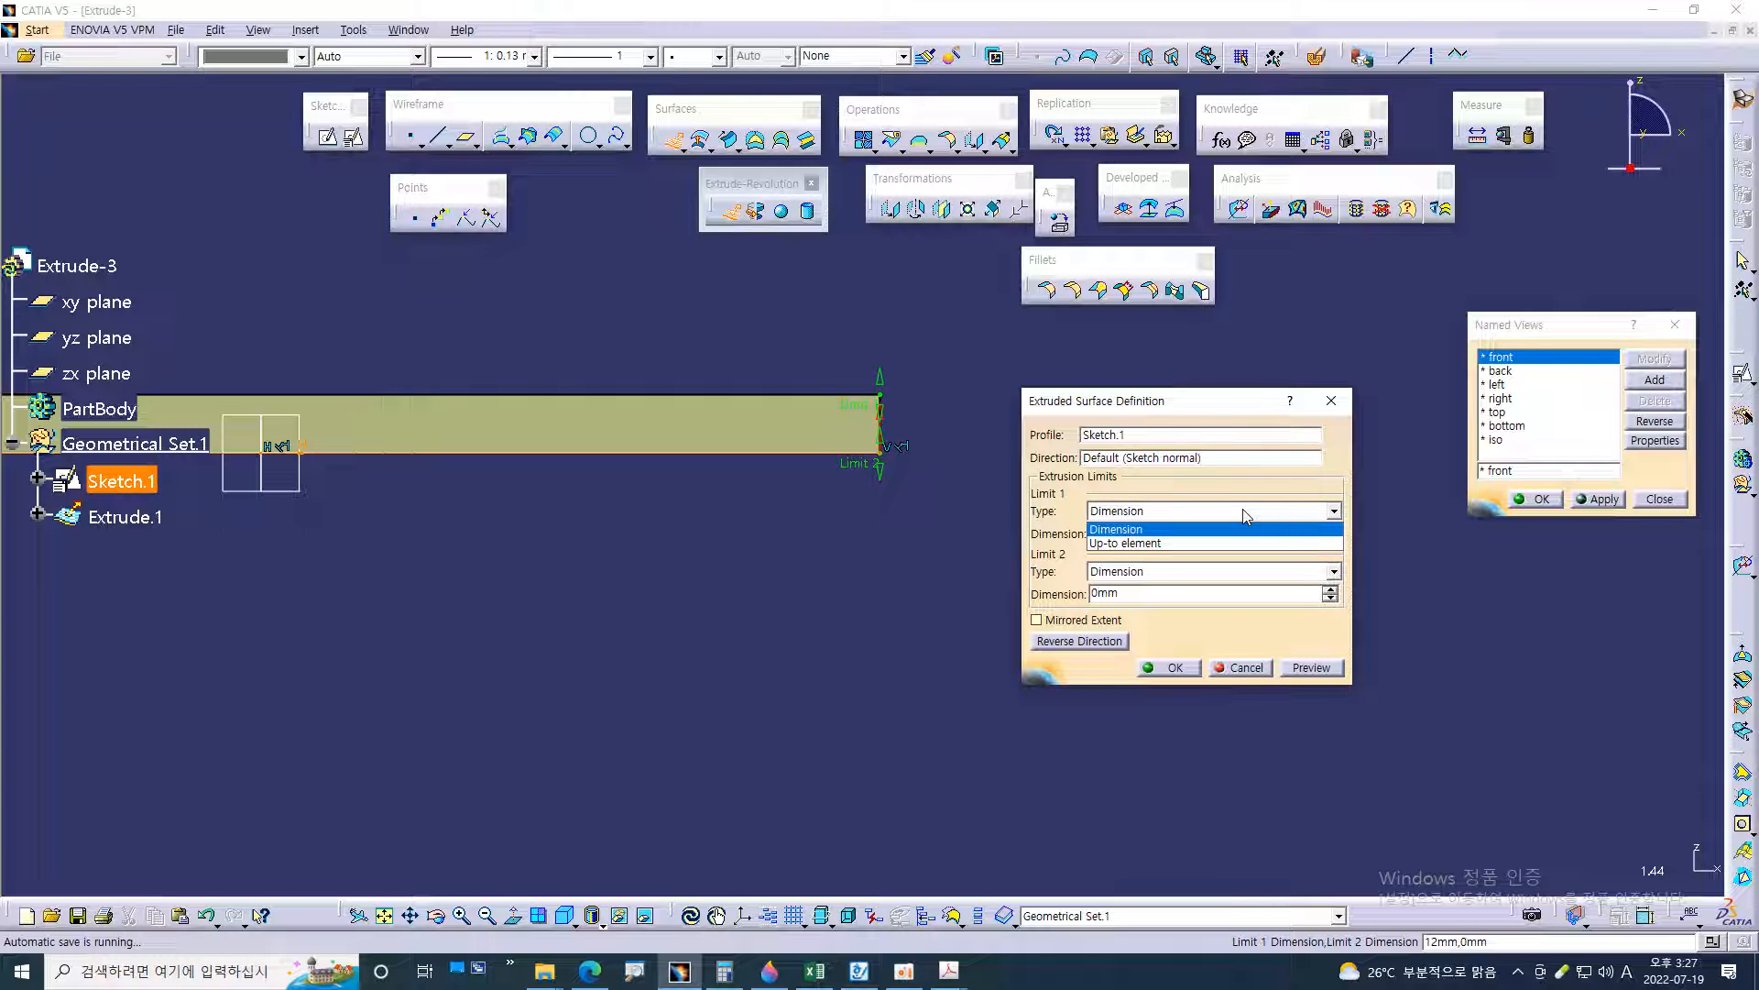
pyautogui.click(1211, 409)
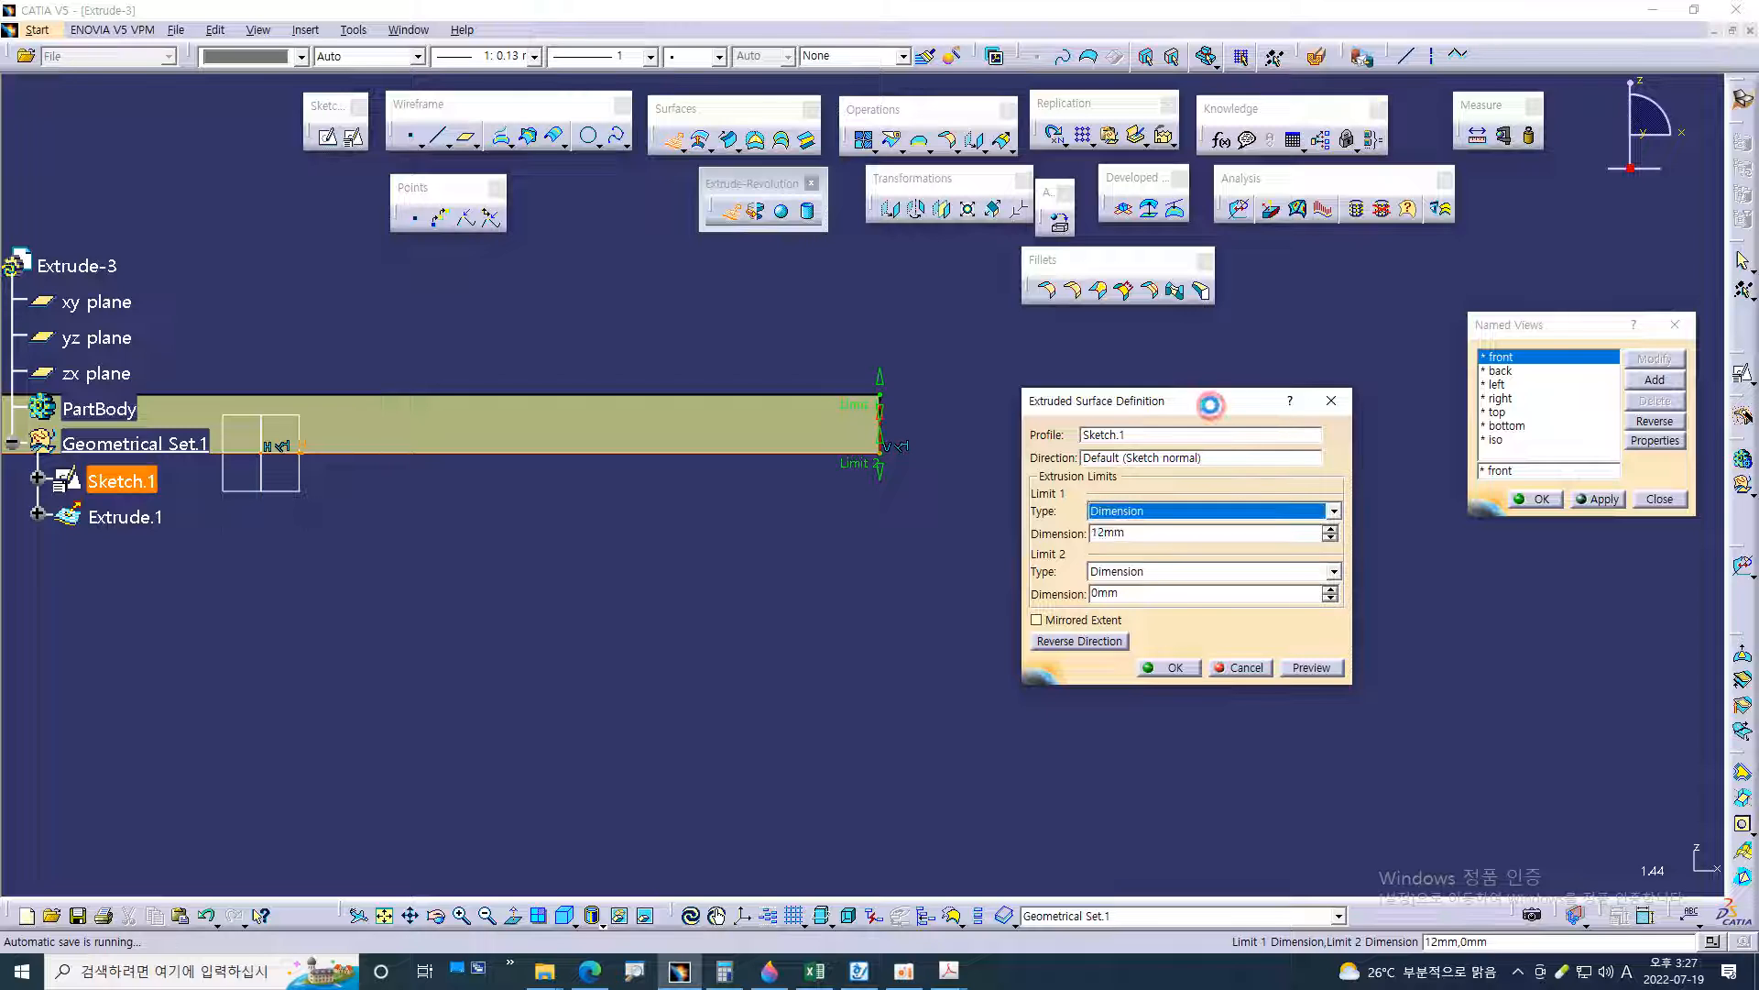
pyautogui.click(1159, 510)
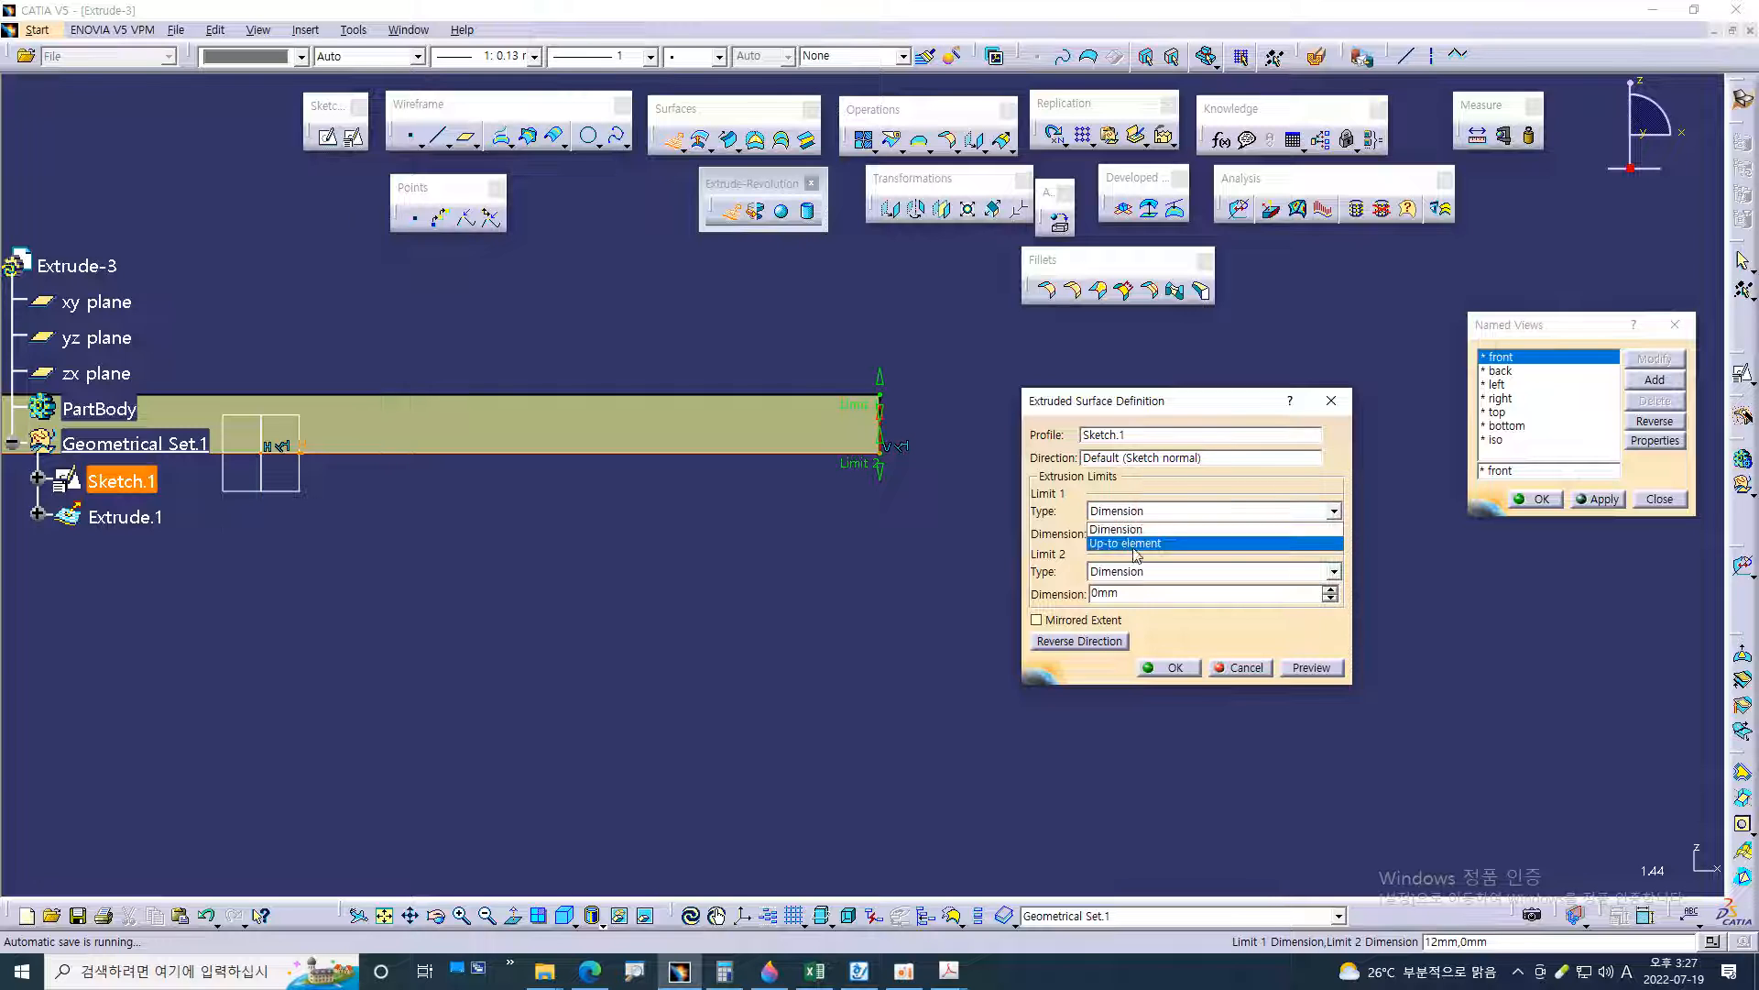
pyautogui.click(1134, 543)
pyautogui.click(1164, 513)
pyautogui.click(1157, 528)
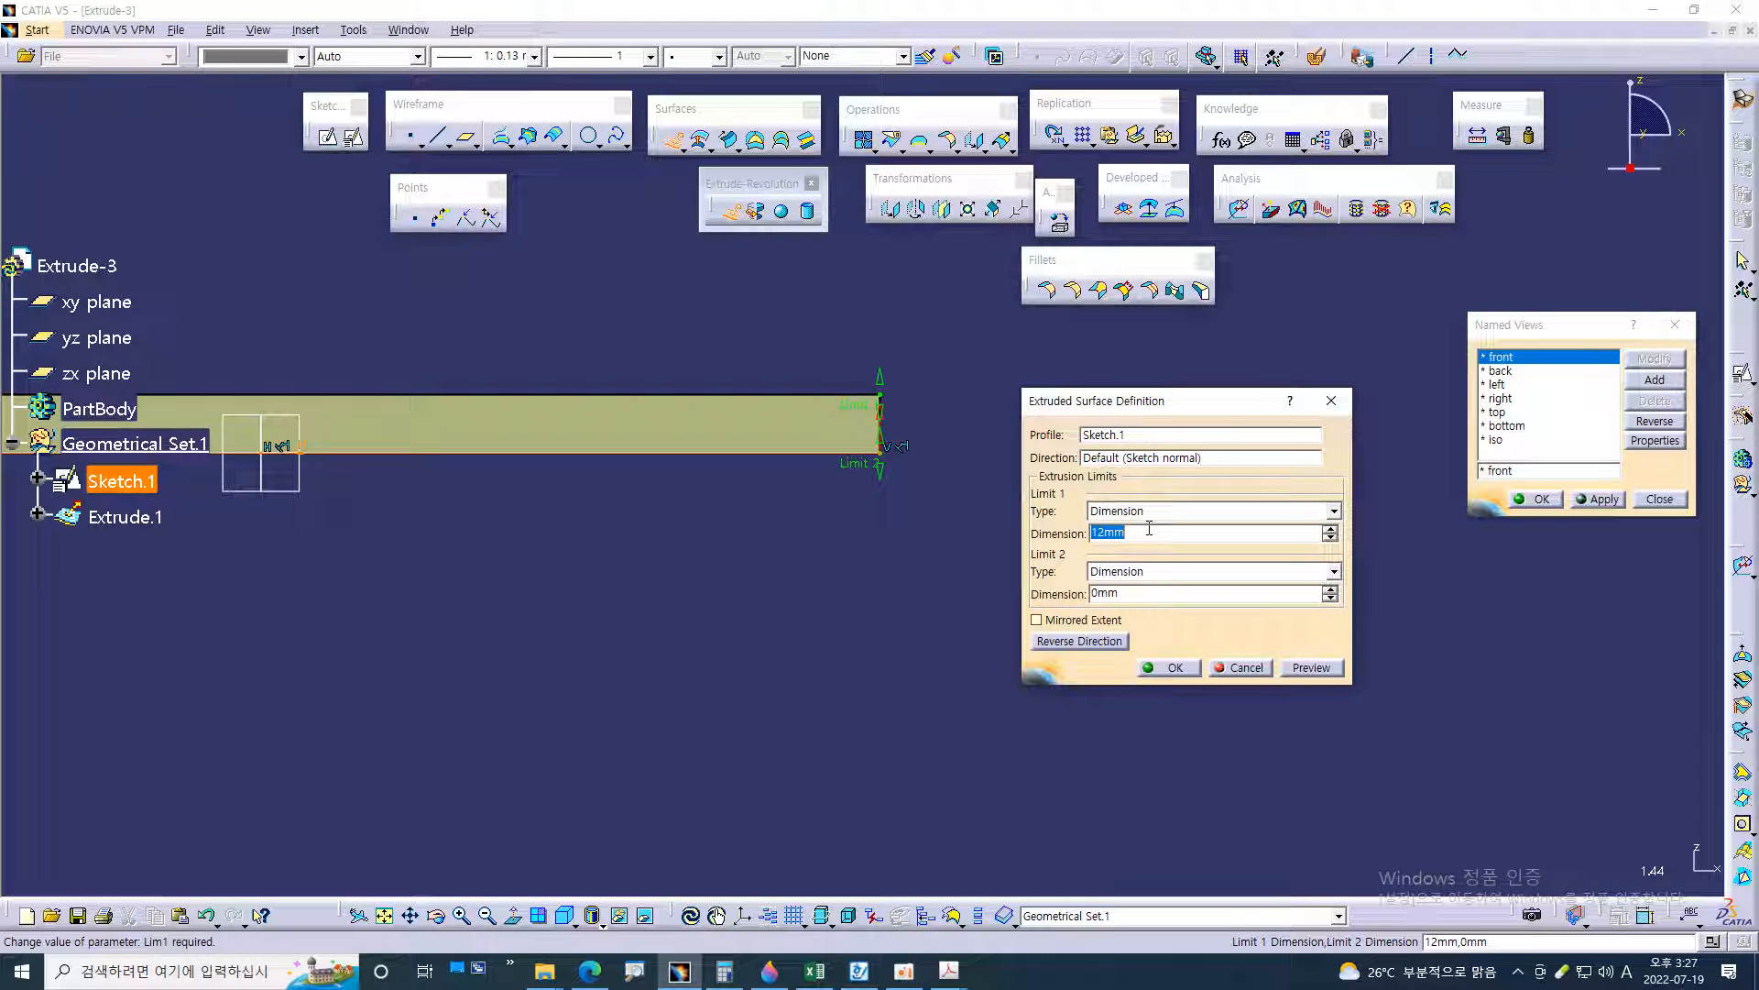
pyautogui.moveTo(683, 624); pyautogui.dragTo(858, 617, button='middle')
pyautogui.click(1165, 670)
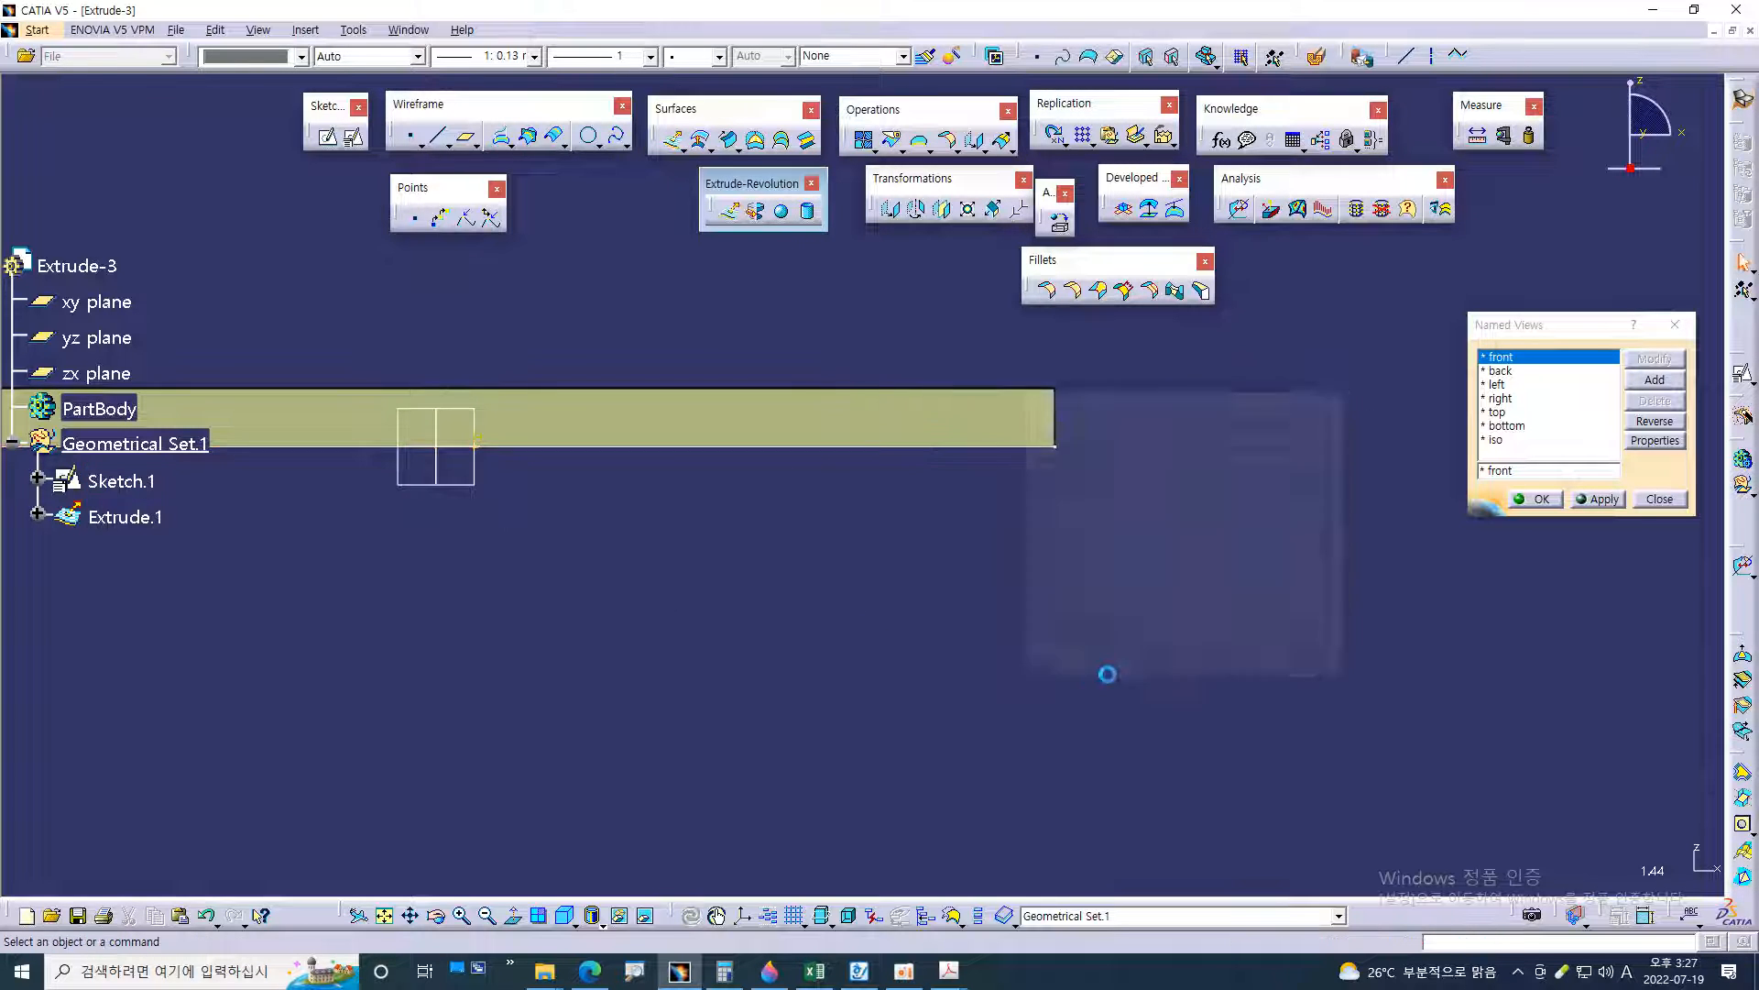
# Examine the 12 mm extruded flange walls from several angles and zoom levels
pyautogui.moveTo(665, 638); pyautogui.dragTo(928, 756, button='middle')
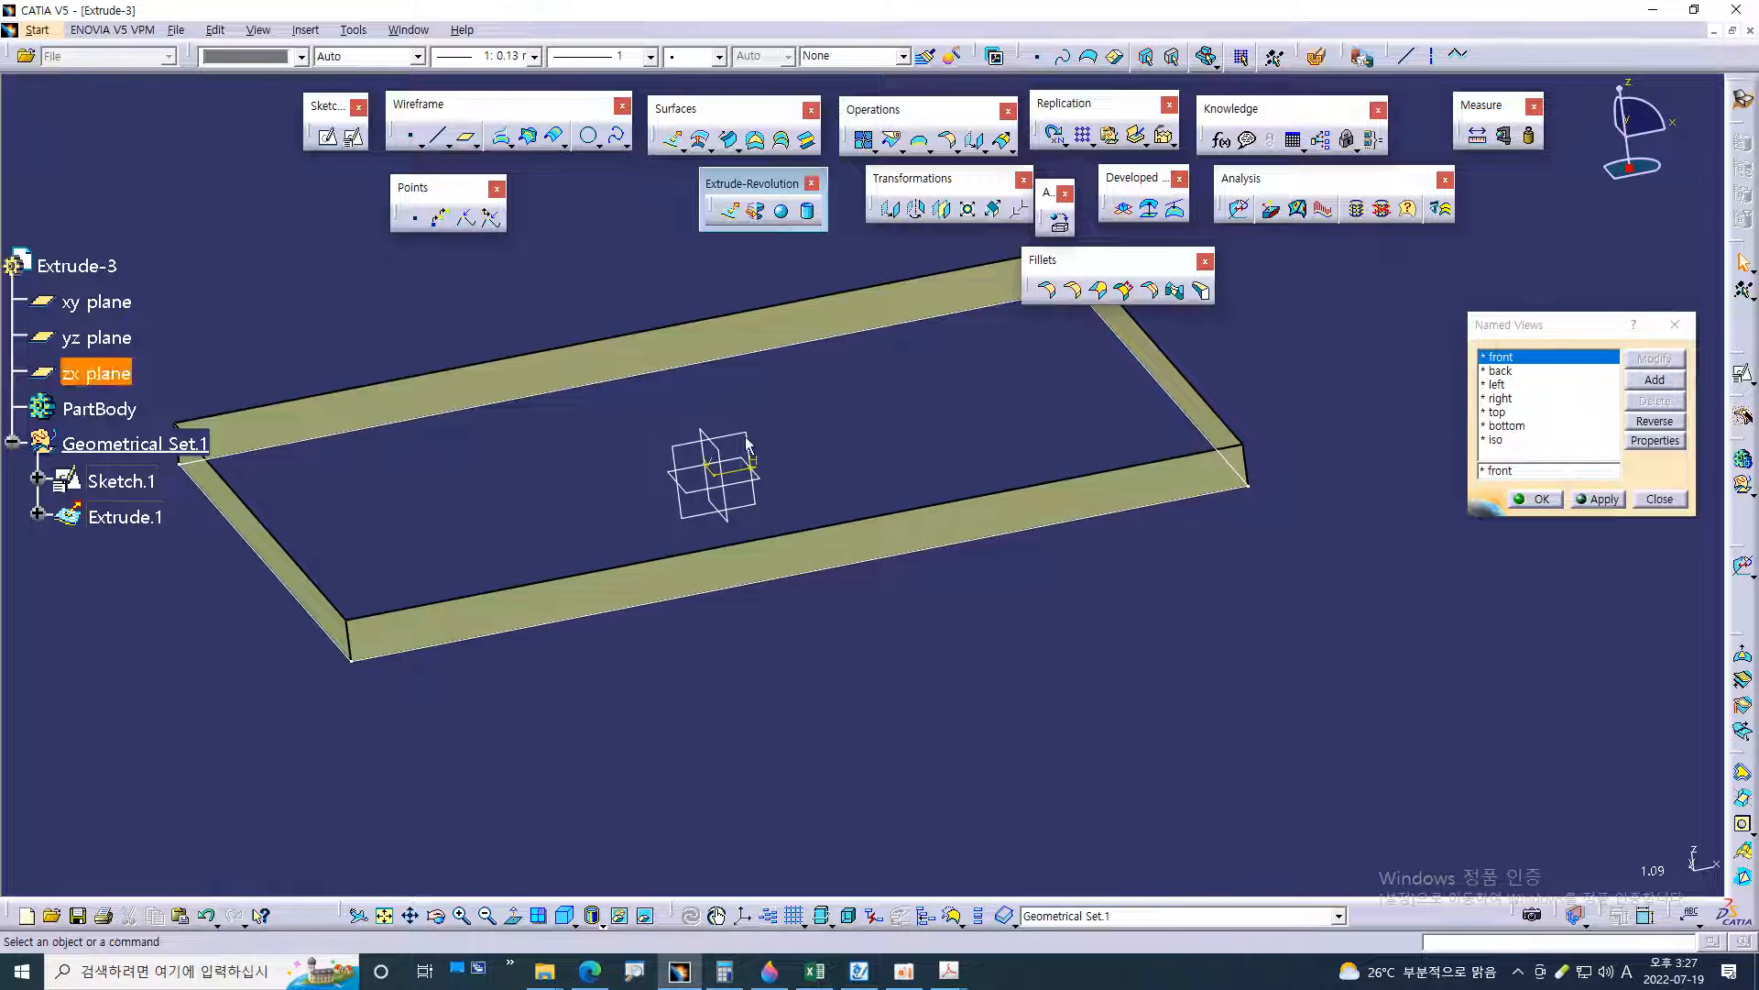
pyautogui.keyDown('ctrl'); pyautogui.moveTo(843, 709); pyautogui.dragTo(887, 498, button='middle'); pyautogui.keyUp('ctrl')
pyautogui.click(880, 493)
pyautogui.click(948, 625)
pyautogui.click(900, 493)
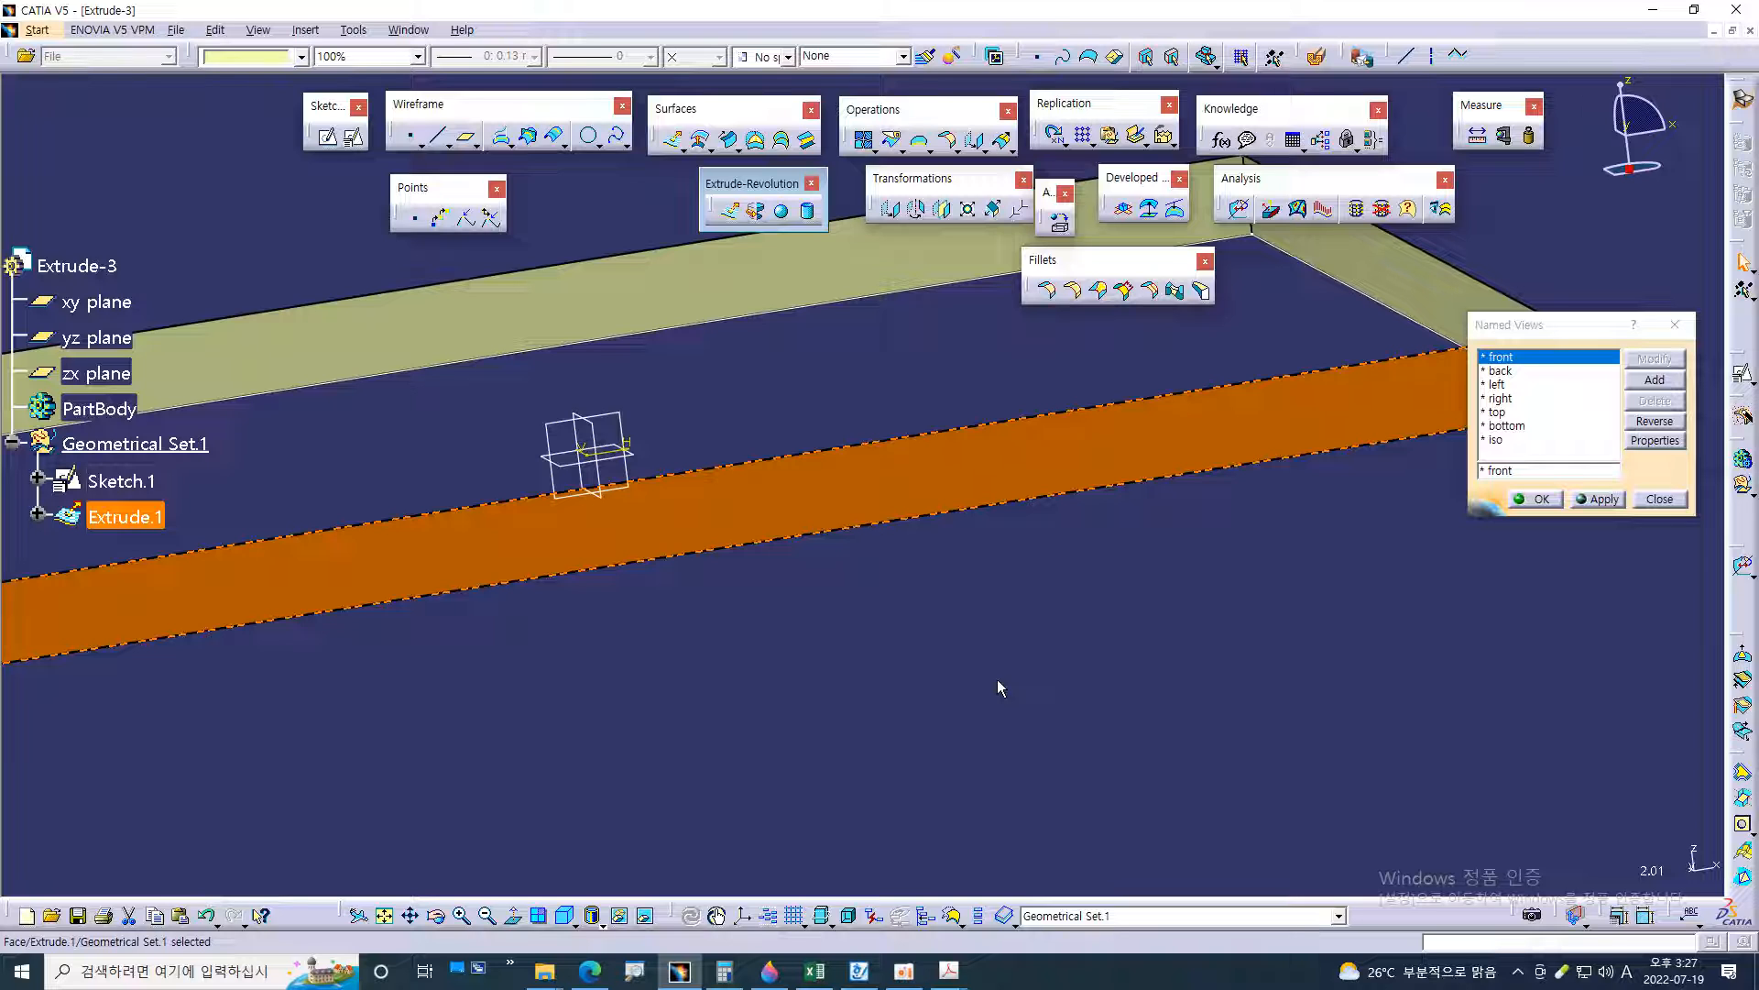
pyautogui.click(997, 679)
pyautogui.moveTo(720, 707); pyautogui.dragTo(1006, 665, button='middle')
pyautogui.click(1146, 604)
pyautogui.moveTo(671, 644); pyautogui.dragTo(988, 646, button='middle')
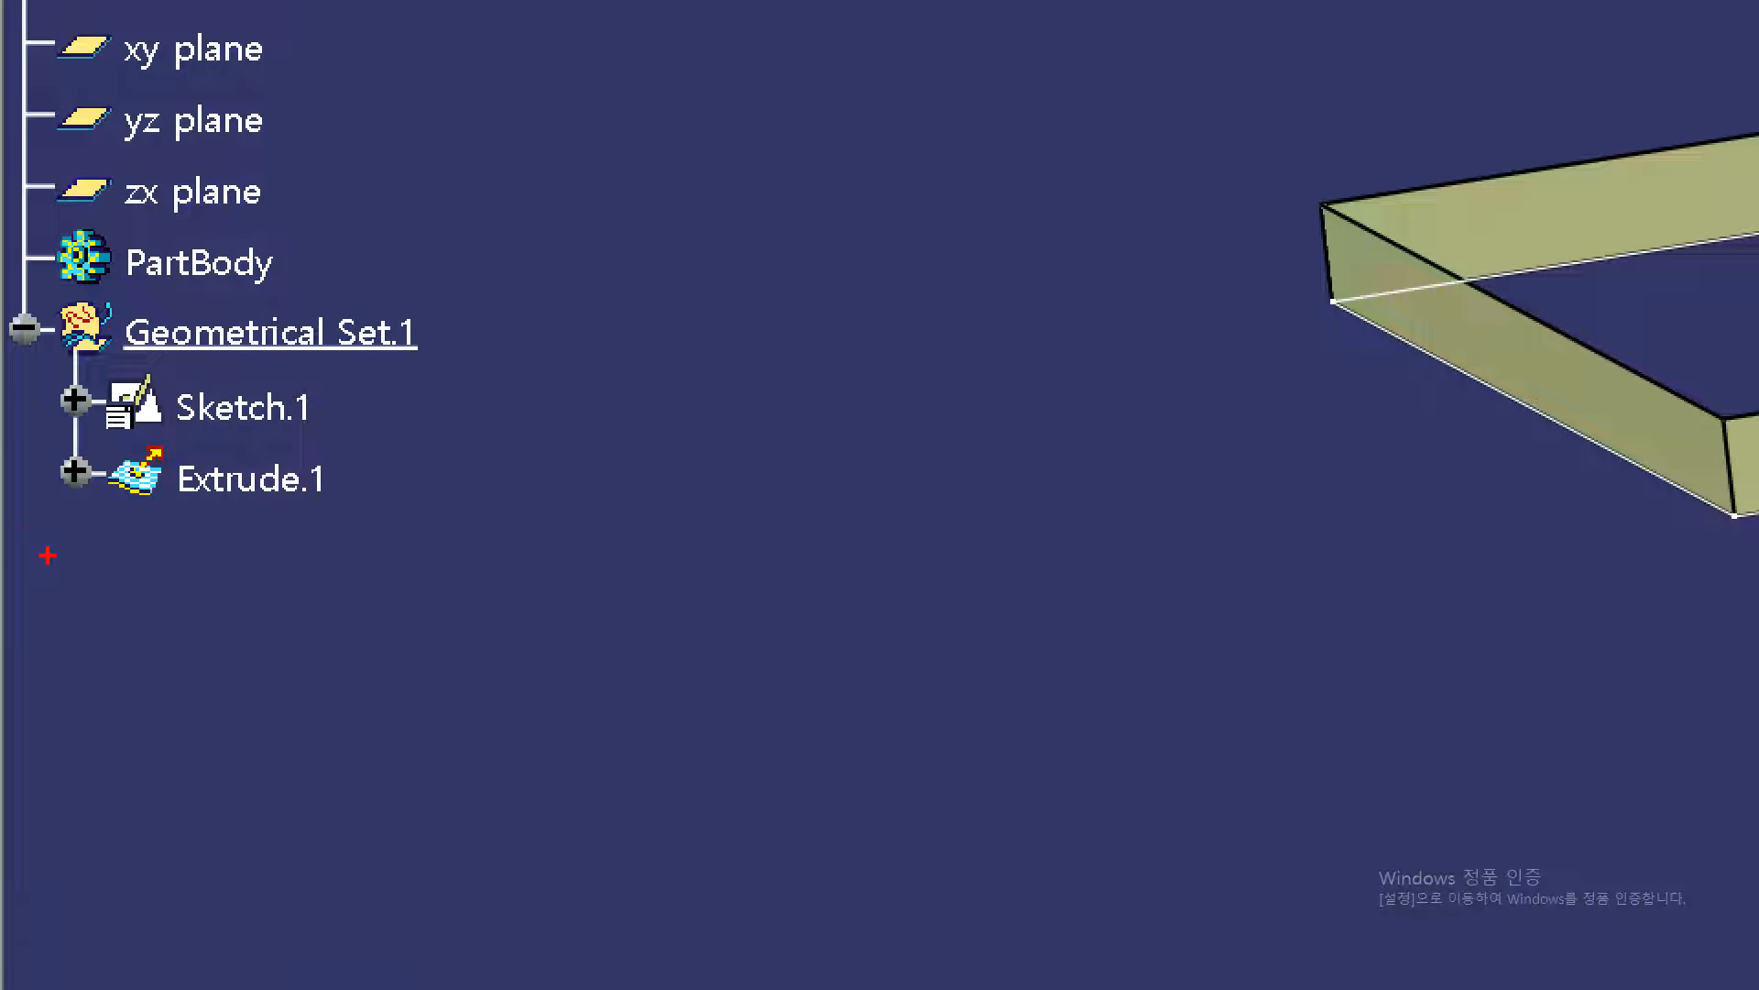
pyautogui.moveTo(209, 421)
pyautogui.mouseDown()
pyautogui.moveTo(181, 400)
pyautogui.moveTo(291, 401)
pyautogui.mouseUp()
pyautogui.moveTo(466, 348)
pyautogui.mouseDown()
pyautogui.moveTo(456, 400)
pyautogui.moveTo(535, 404)
pyautogui.mouseUp()
pyautogui.moveTo(570, 326)
pyautogui.mouseDown()
pyautogui.moveTo(565, 390)
pyautogui.moveTo(541, 402)
pyautogui.moveTo(612, 403)
pyautogui.mouseUp()
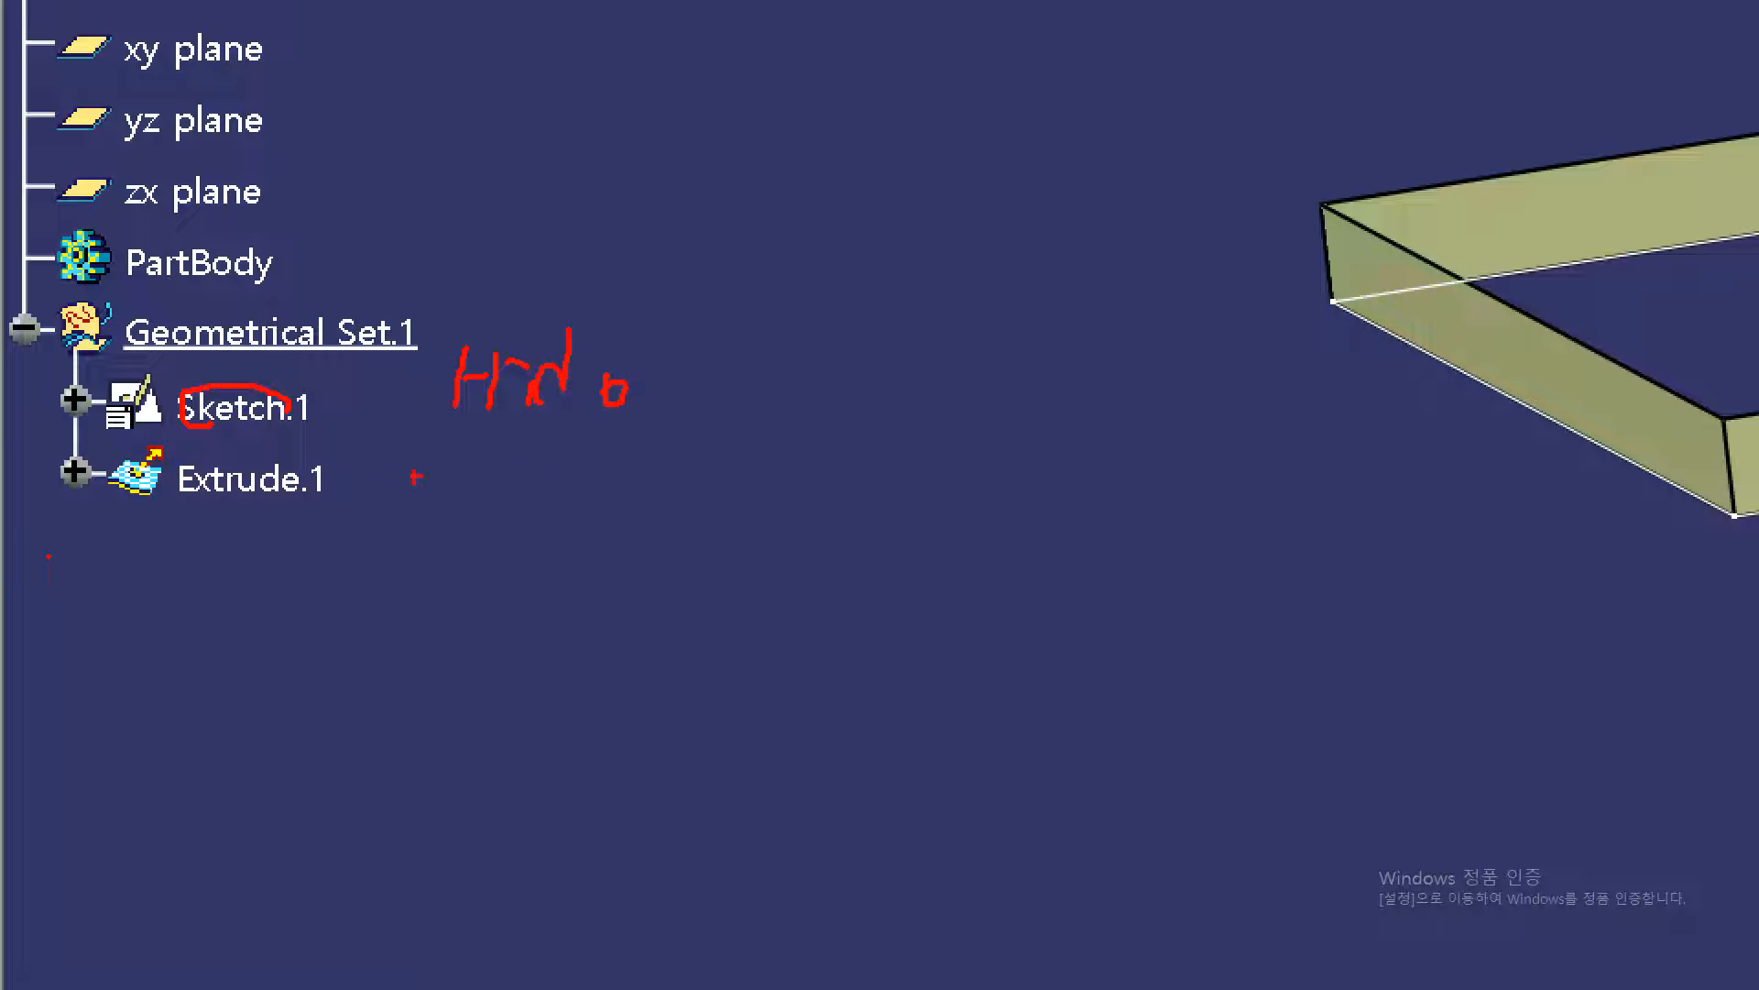
pyautogui.moveTo(92, 436); pyautogui.dragTo(300, 437)
pyautogui.press('Escape')
pyautogui.hotkey('ctrl', '1')
pyautogui.click(164, 556)
pyautogui.moveTo(449, 315)
pyautogui.mouseDown()
pyautogui.moveTo(441, 364)
pyautogui.moveTo(463, 344)
pyautogui.moveTo(527, 341)
pyautogui.mouseUp()
pyautogui.moveTo(600, 287)
pyautogui.mouseDown()
pyautogui.moveTo(598, 347)
pyautogui.moveTo(632, 301)
pyautogui.moveTo(624, 348)
pyautogui.moveTo(658, 347)
pyautogui.mouseUp()
pyautogui.moveTo(699, 279)
pyautogui.mouseDown()
pyautogui.moveTo(696, 354)
pyautogui.moveTo(747, 357)
pyautogui.mouseUp()
pyautogui.moveTo(774, 312); pyautogui.dragTo(746, 367)
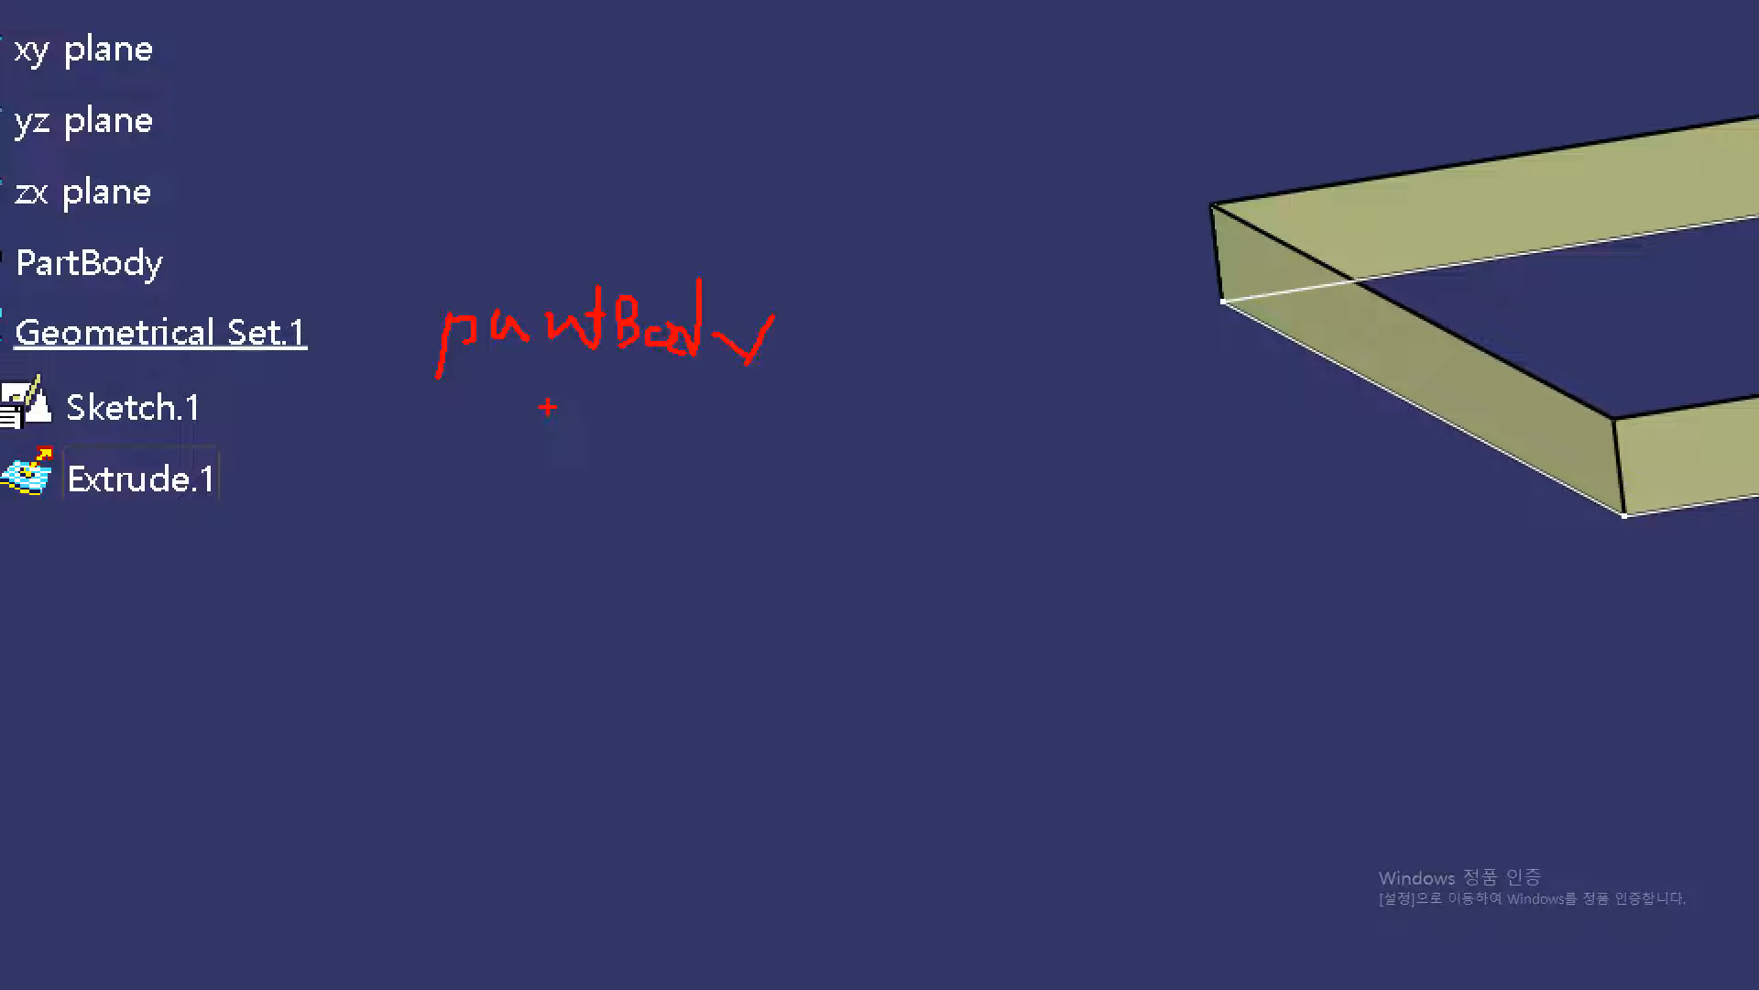
pyautogui.moveTo(75, 465)
pyautogui.mouseDown()
pyautogui.moveTo(177, 461)
pyautogui.moveTo(172, 614)
pyautogui.mouseUp()
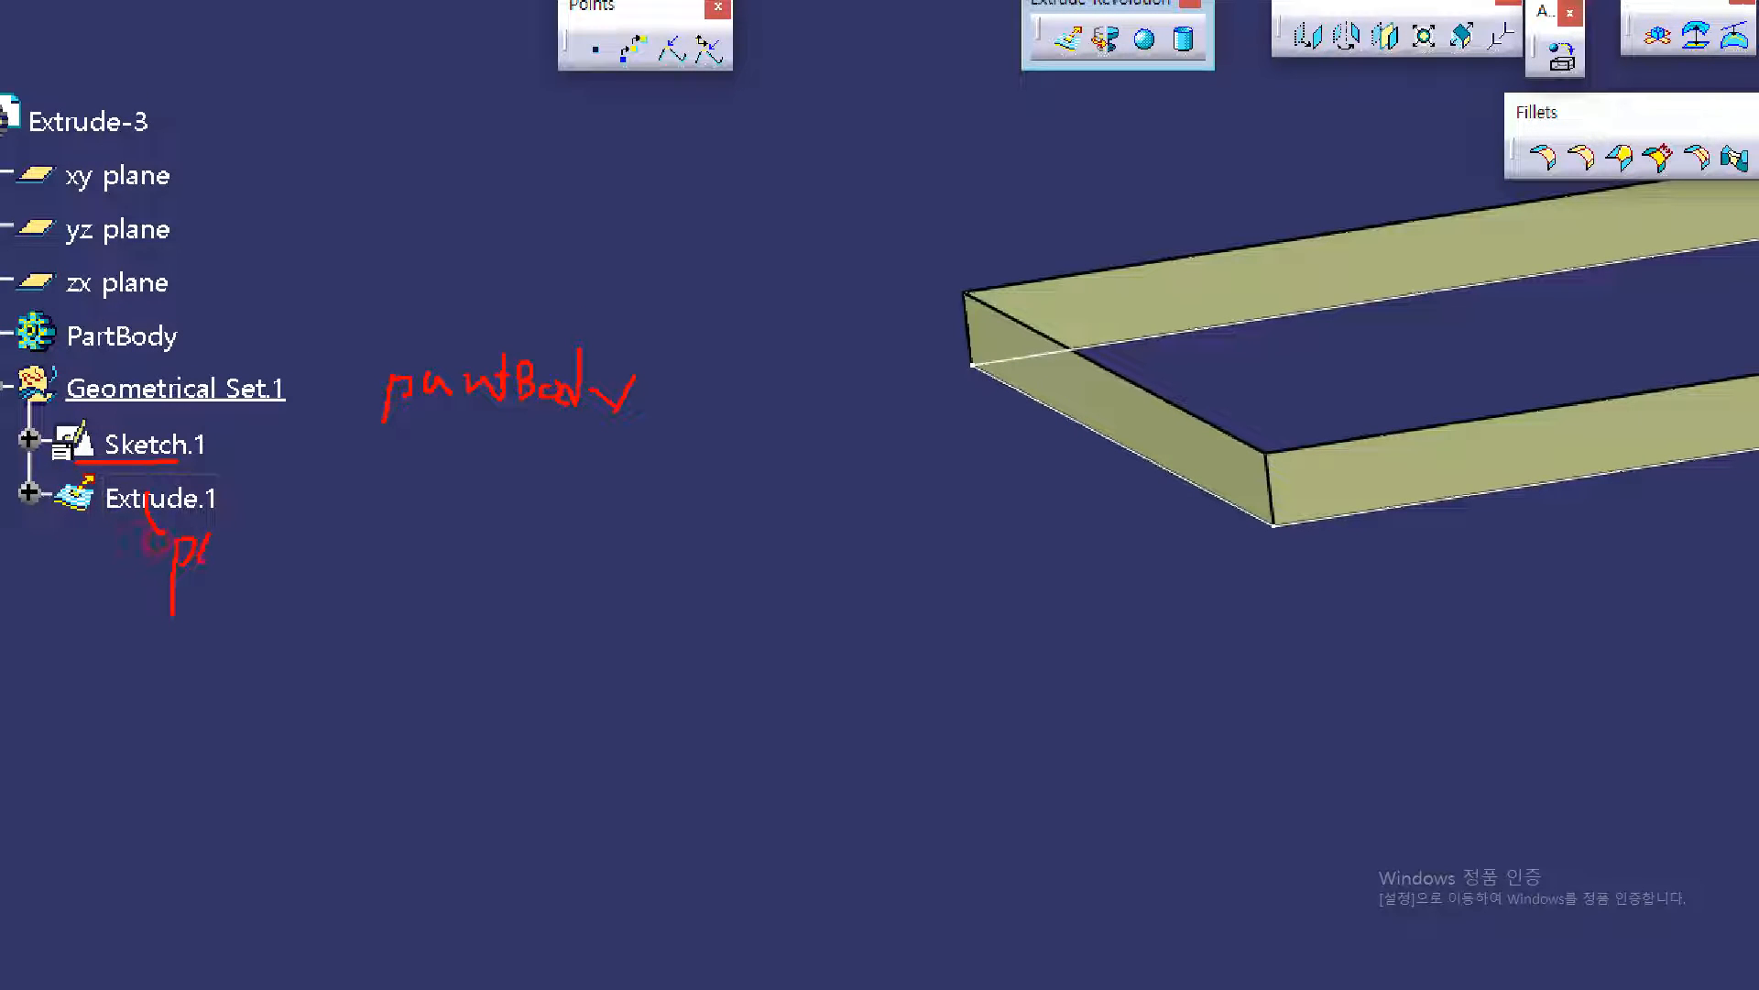
pyautogui.moveTo(119, 514); pyautogui.dragTo(140, 512)
pyautogui.moveTo(431, 436); pyautogui.dragTo(432, 500)
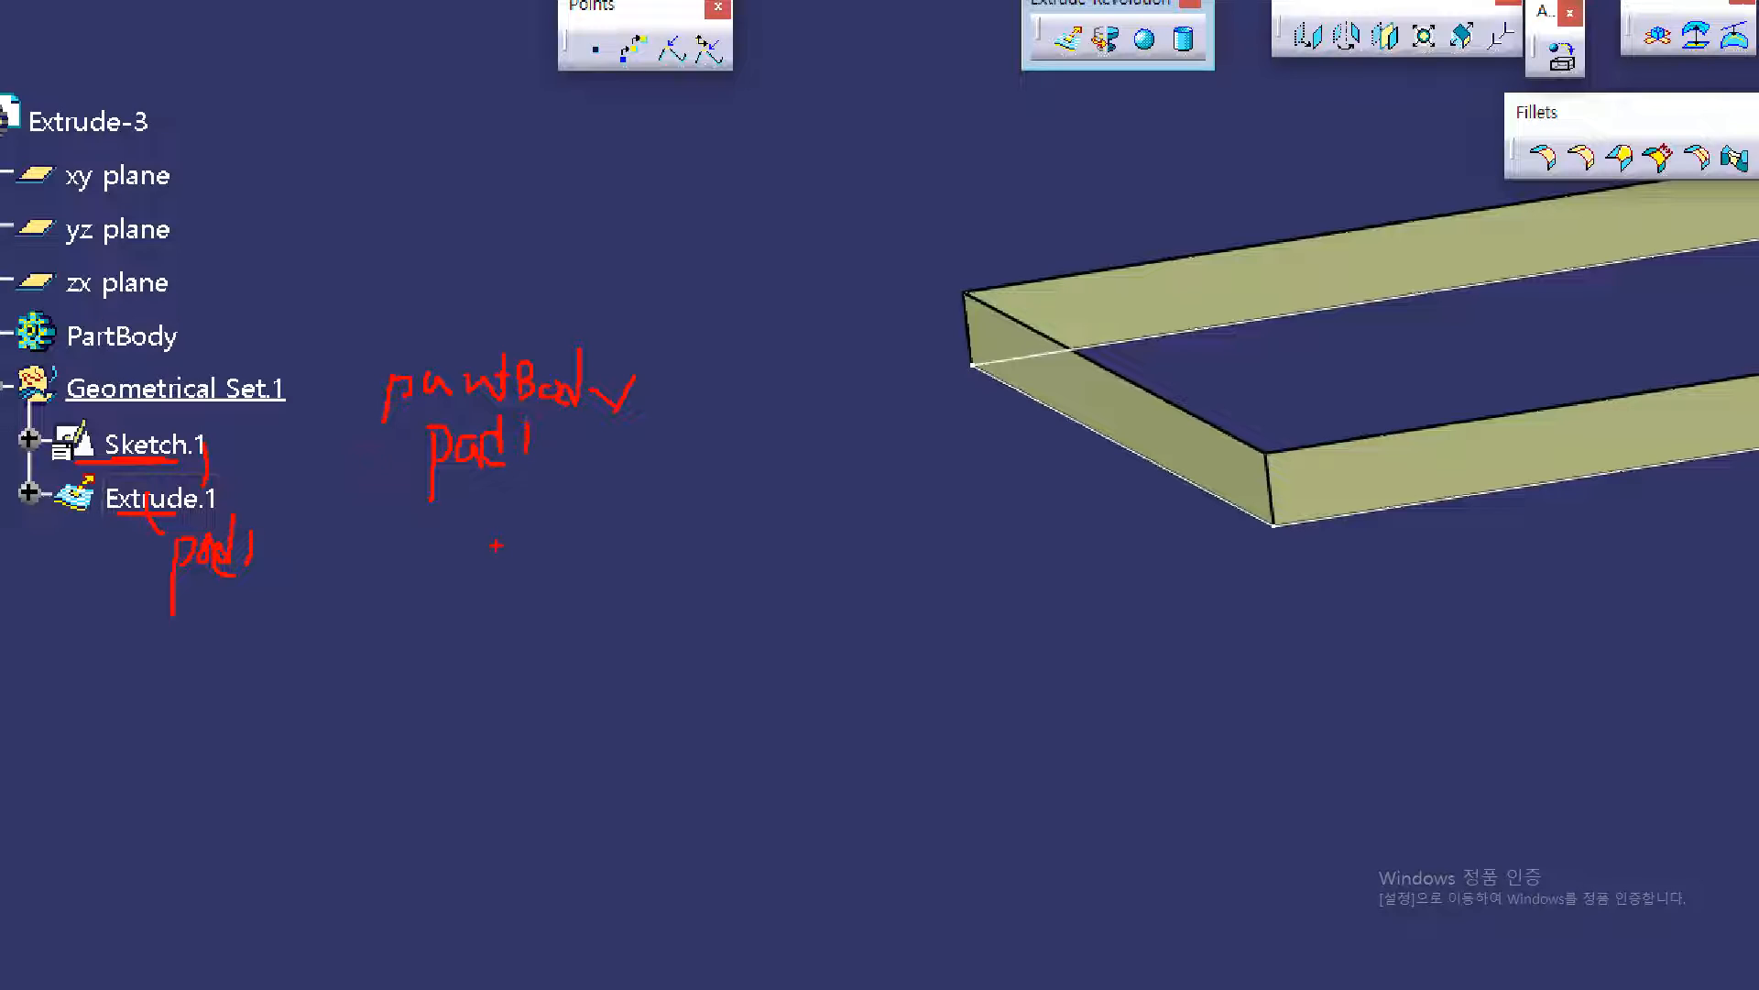
pyautogui.moveTo(503, 484)
pyautogui.mouseDown()
pyautogui.moveTo(505, 508)
pyautogui.moveTo(534, 516)
pyautogui.mouseUp()
pyautogui.moveTo(244, 432)
pyautogui.mouseDown()
pyautogui.moveTo(183, 577)
pyautogui.moveTo(19, 495)
pyautogui.moveTo(202, 432)
pyautogui.mouseUp()
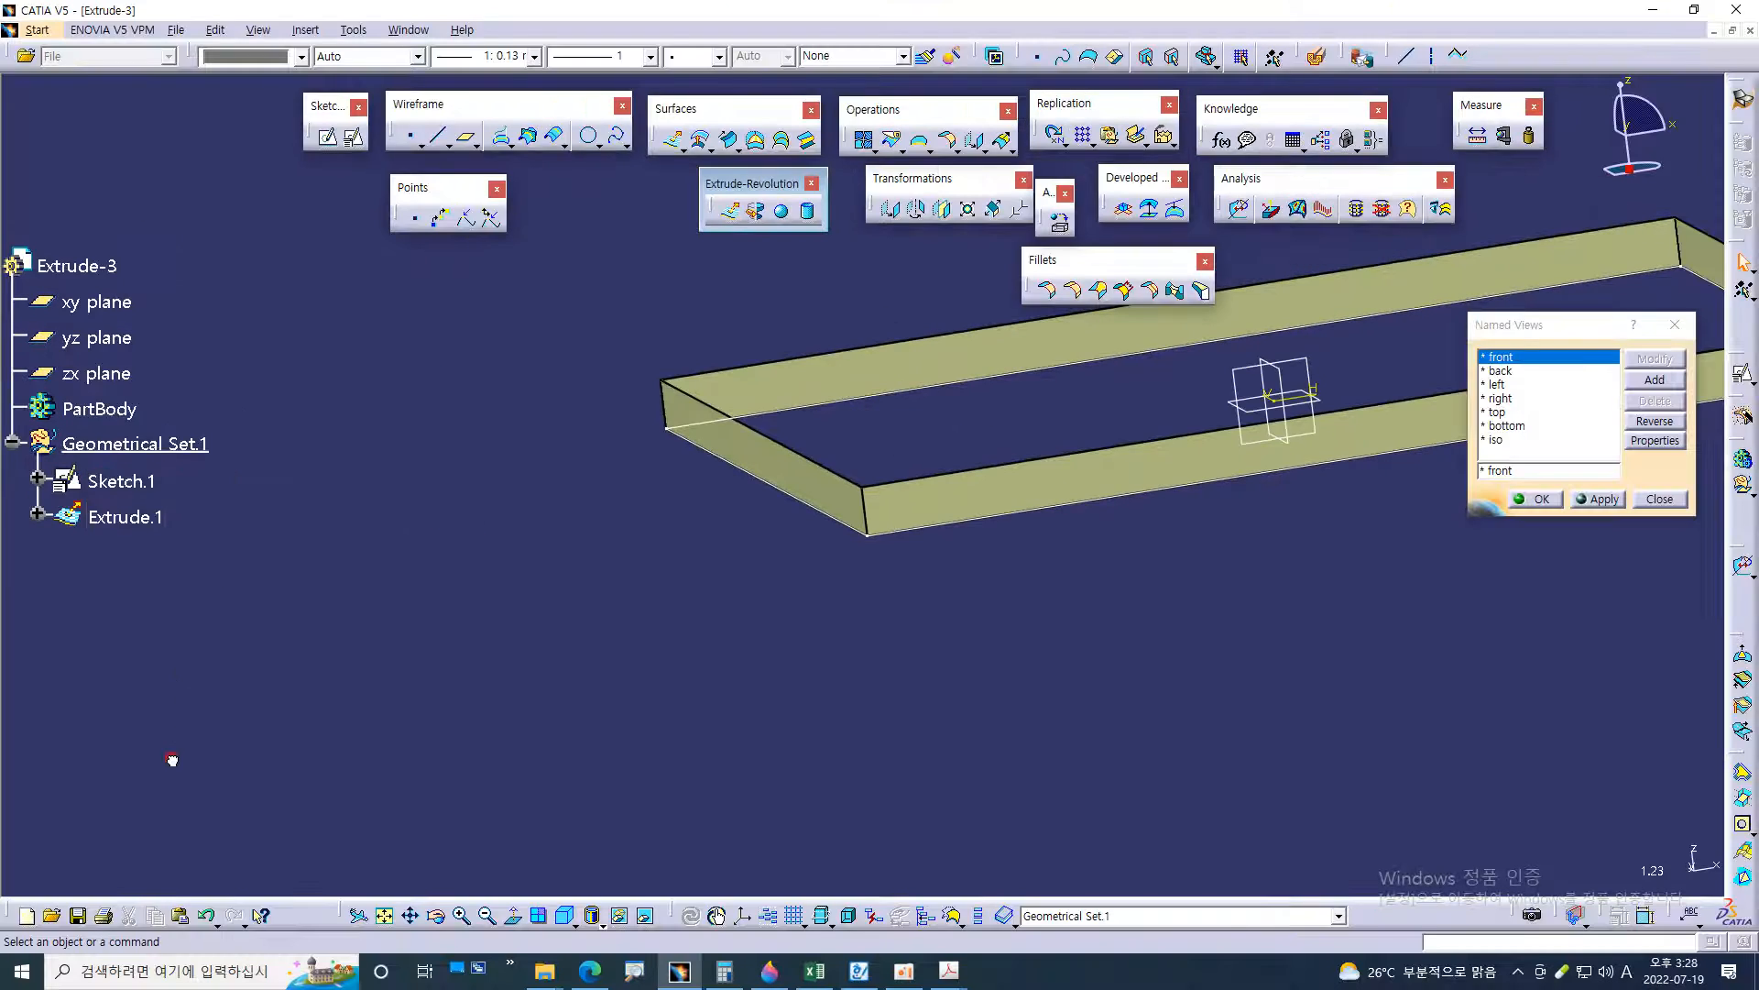
# Try hiding Sketch.1, and restore its visibility
pyautogui.click(122, 481)
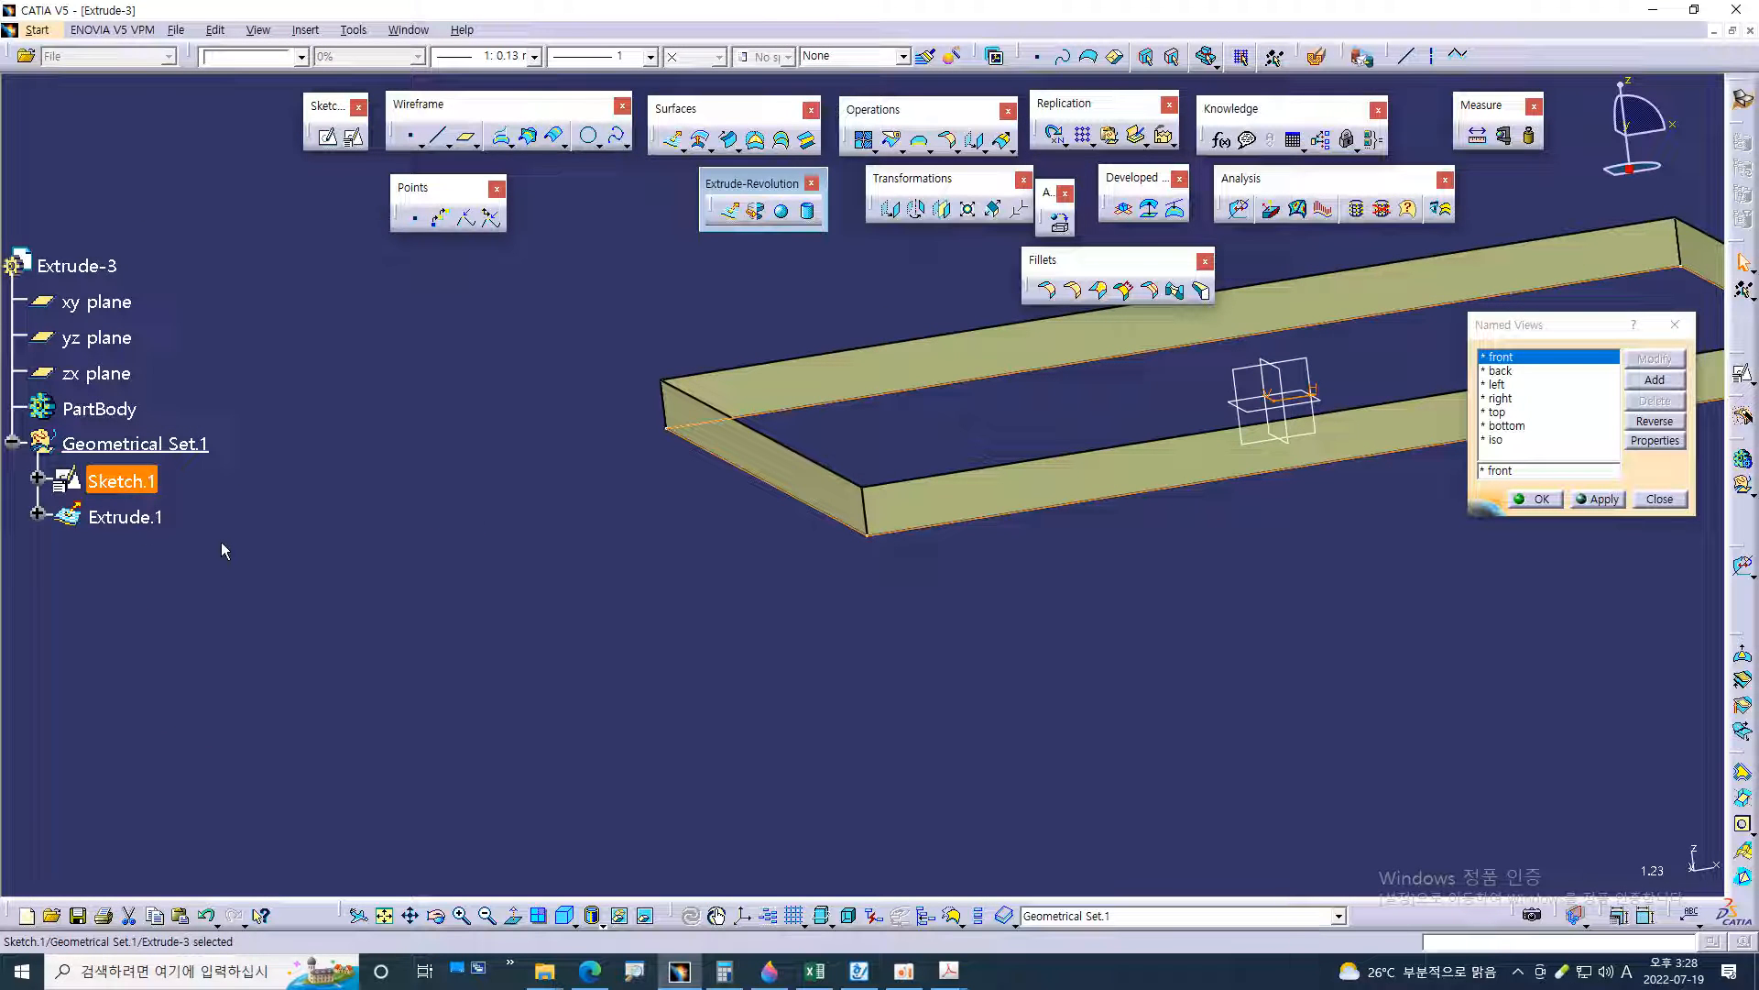
pyautogui.keyDown('ctrl'); pyautogui.click(169, 514); pyautogui.keyUp('ctrl')
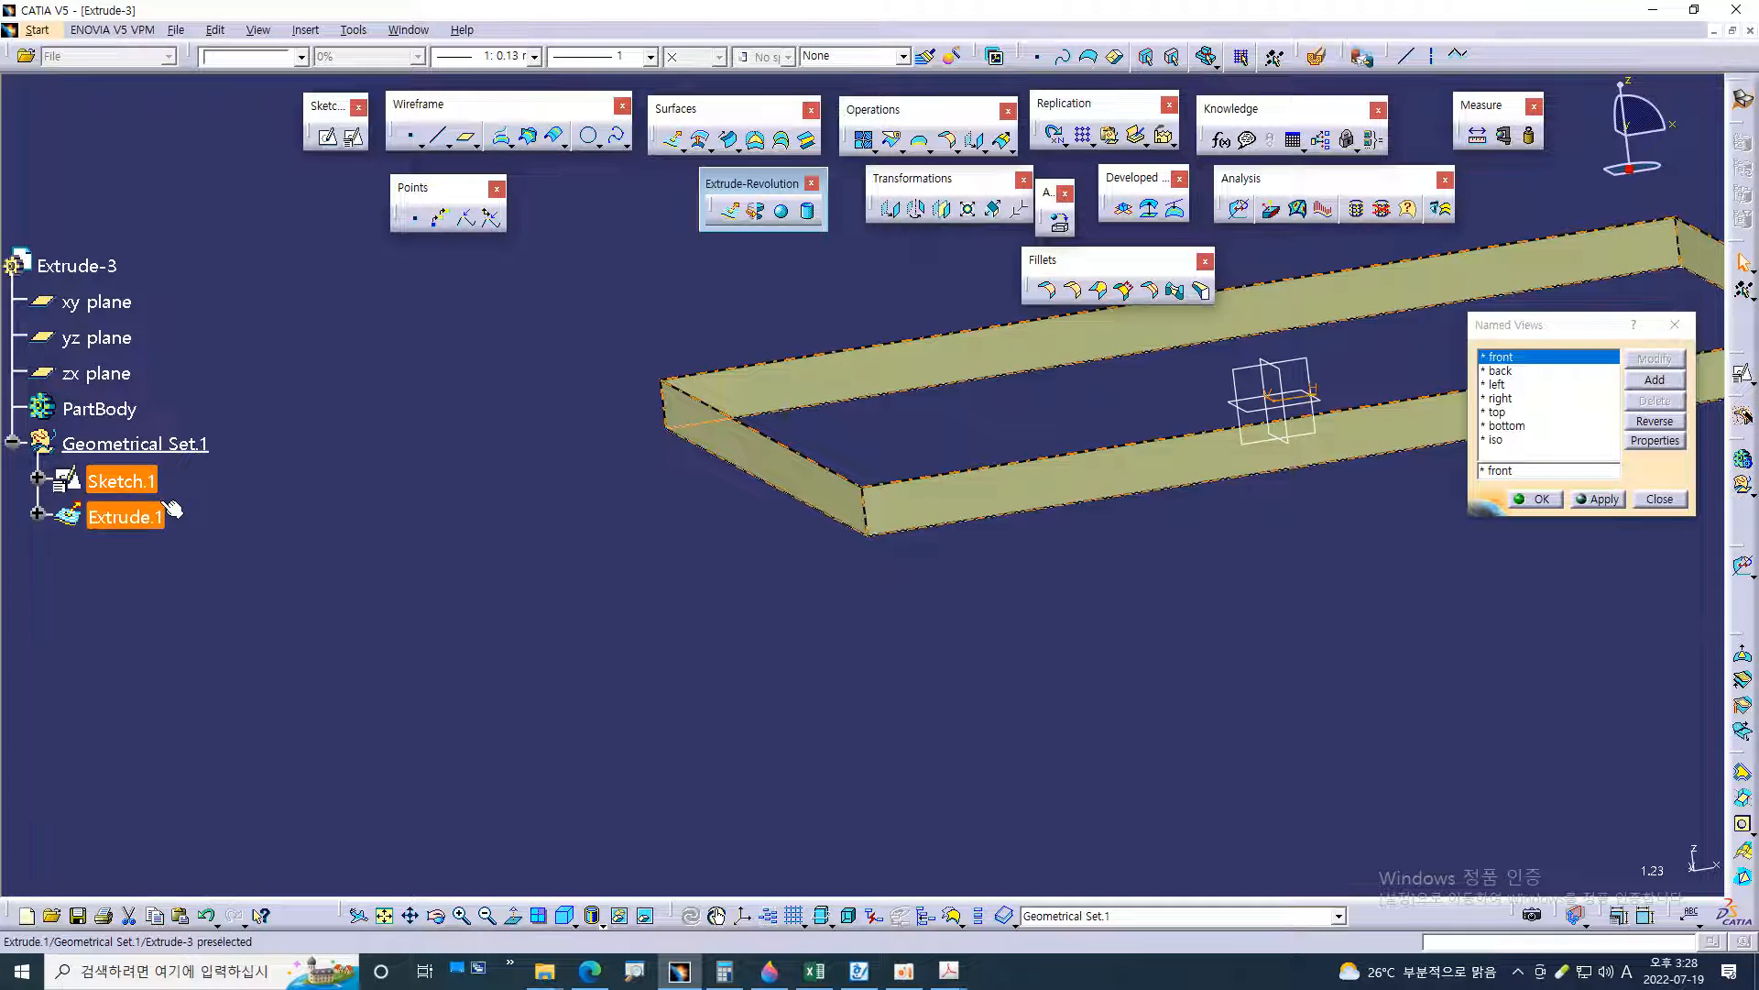
pyautogui.keyDown('ctrl'); pyautogui.click(165, 504); pyautogui.keyUp('ctrl')
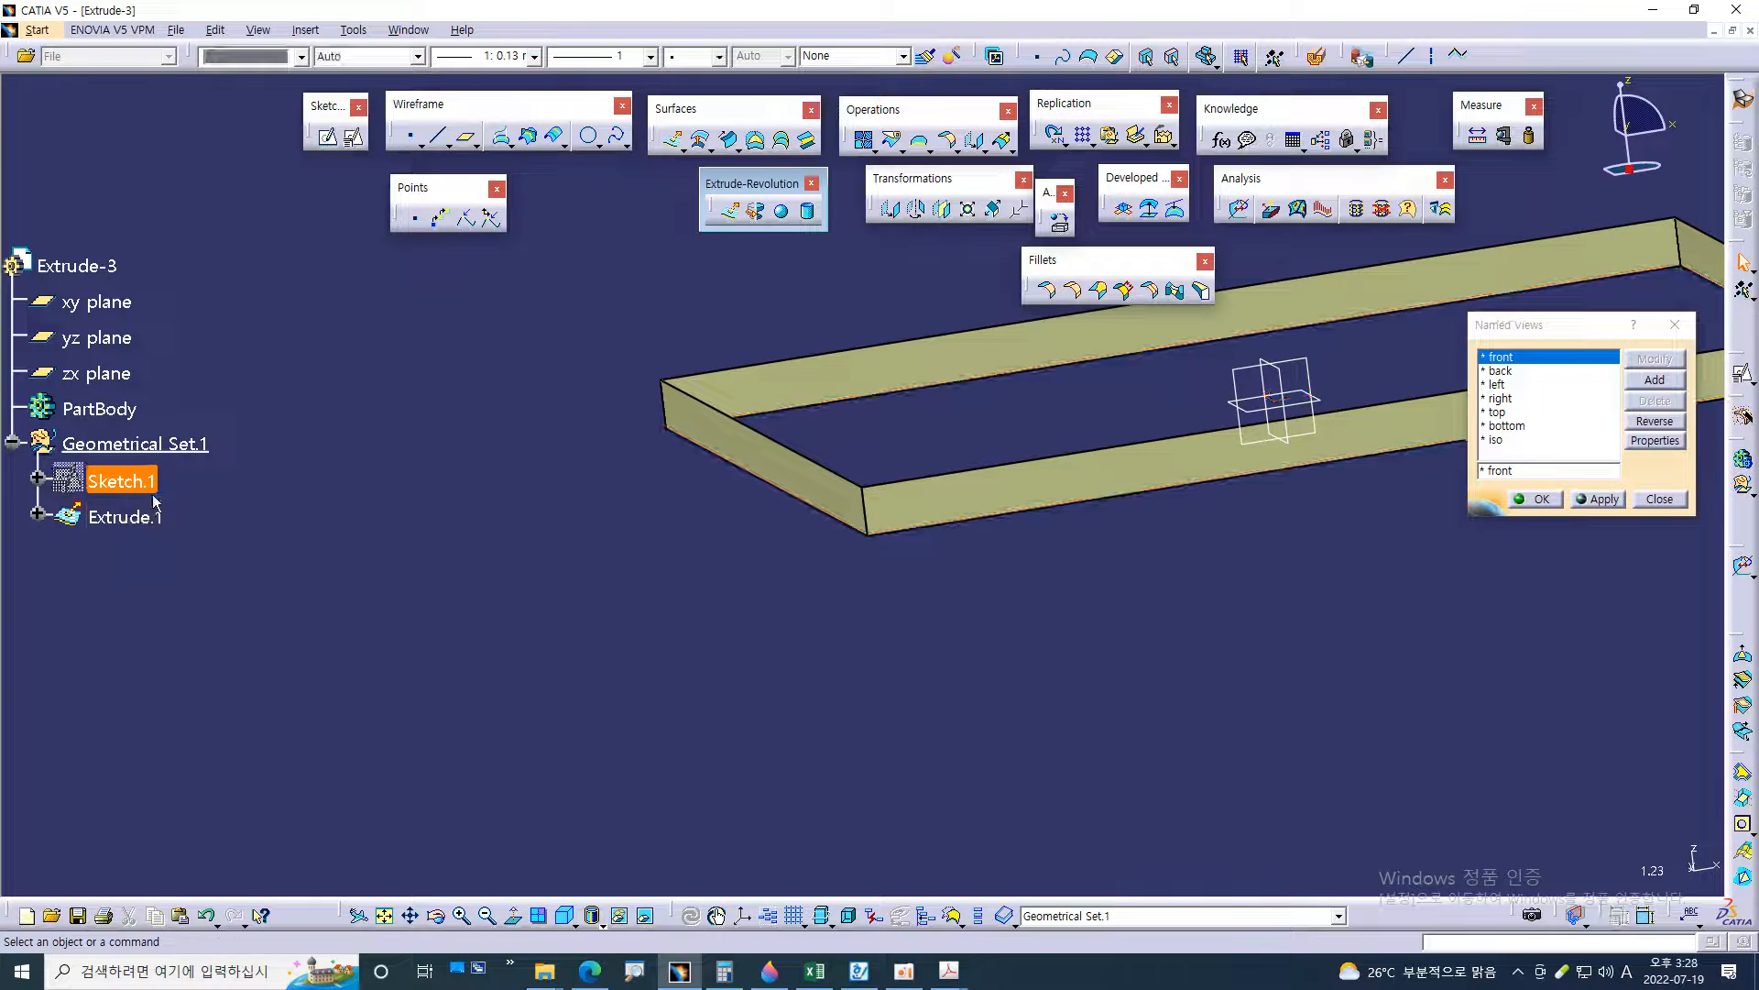
pyautogui.keyDown('ctrl'); pyautogui.click(152, 487); pyautogui.keyUp('ctrl')
pyautogui.keyDown('ctrl'); pyautogui.click(157, 493); pyautogui.keyUp('ctrl')
pyautogui.keyDown('ctrl'); pyautogui.click(158, 493); pyautogui.keyUp('ctrl')
pyautogui.keyDown('ctrl'); pyautogui.click(158, 493); pyautogui.keyUp('ctrl')
pyautogui.keyDown('ctrl'); pyautogui.click(158, 493); pyautogui.keyUp('ctrl')
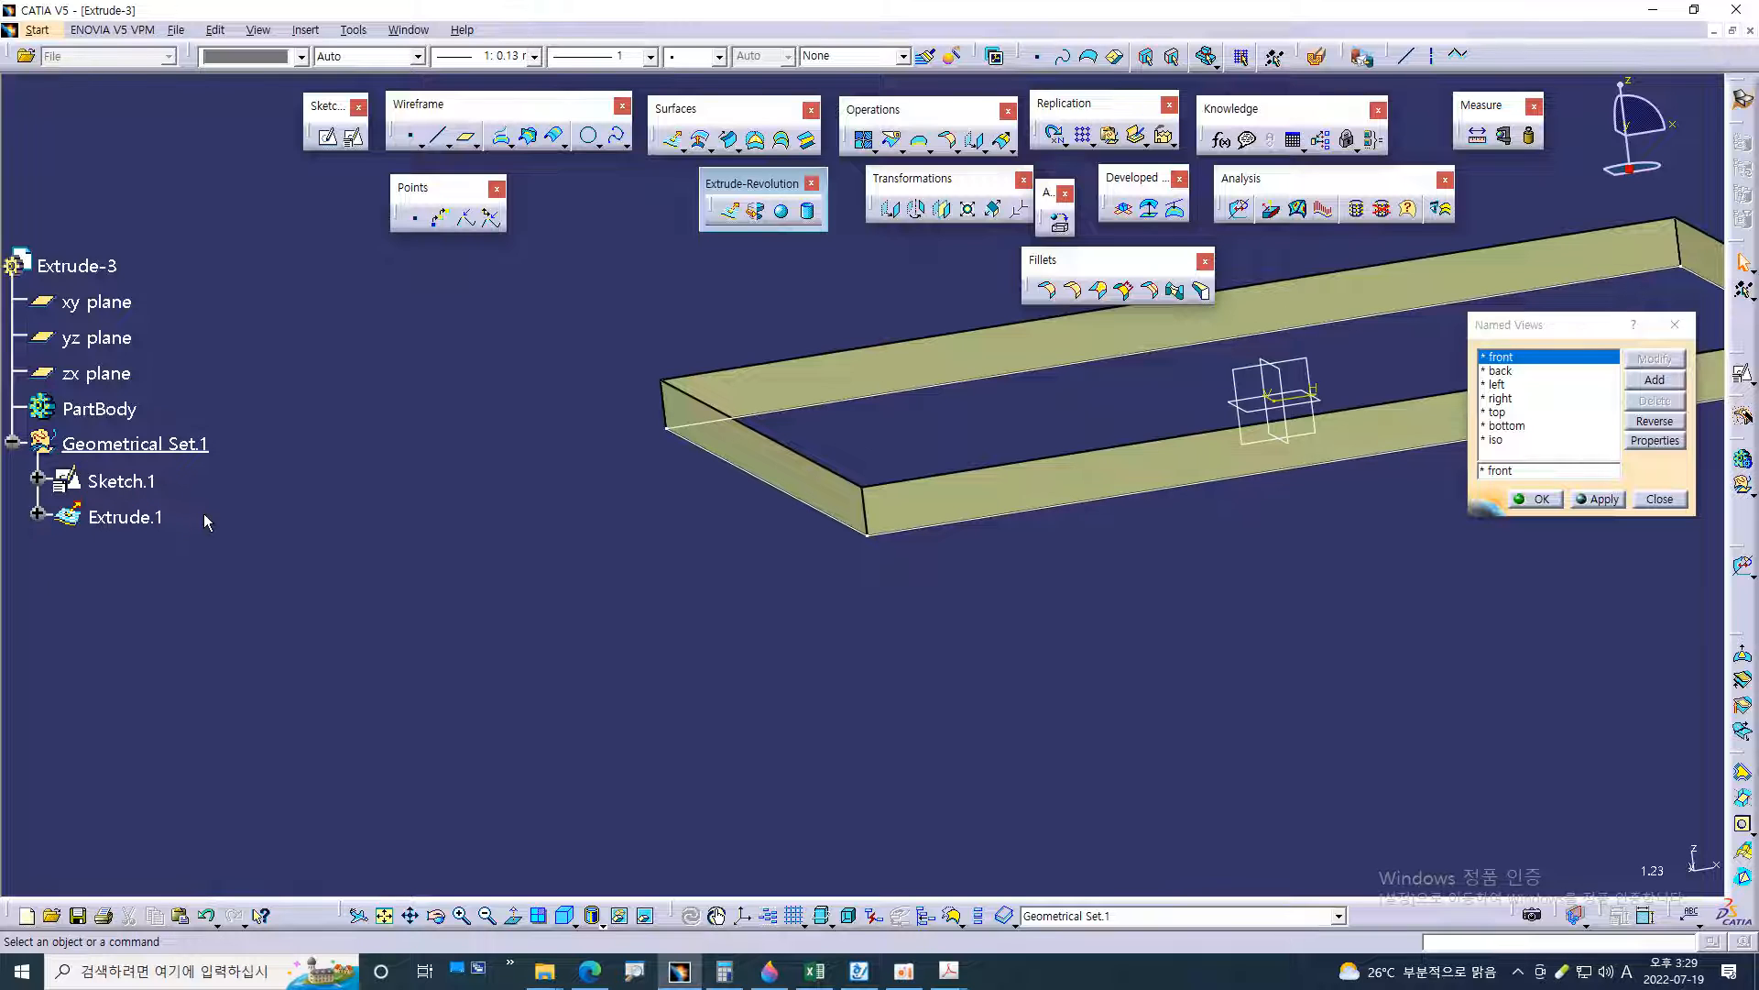
# Look up the Hide/Show command and its shortcut among Sketch.1's options, leaving the command unused
pyautogui.rightClick(150, 489)
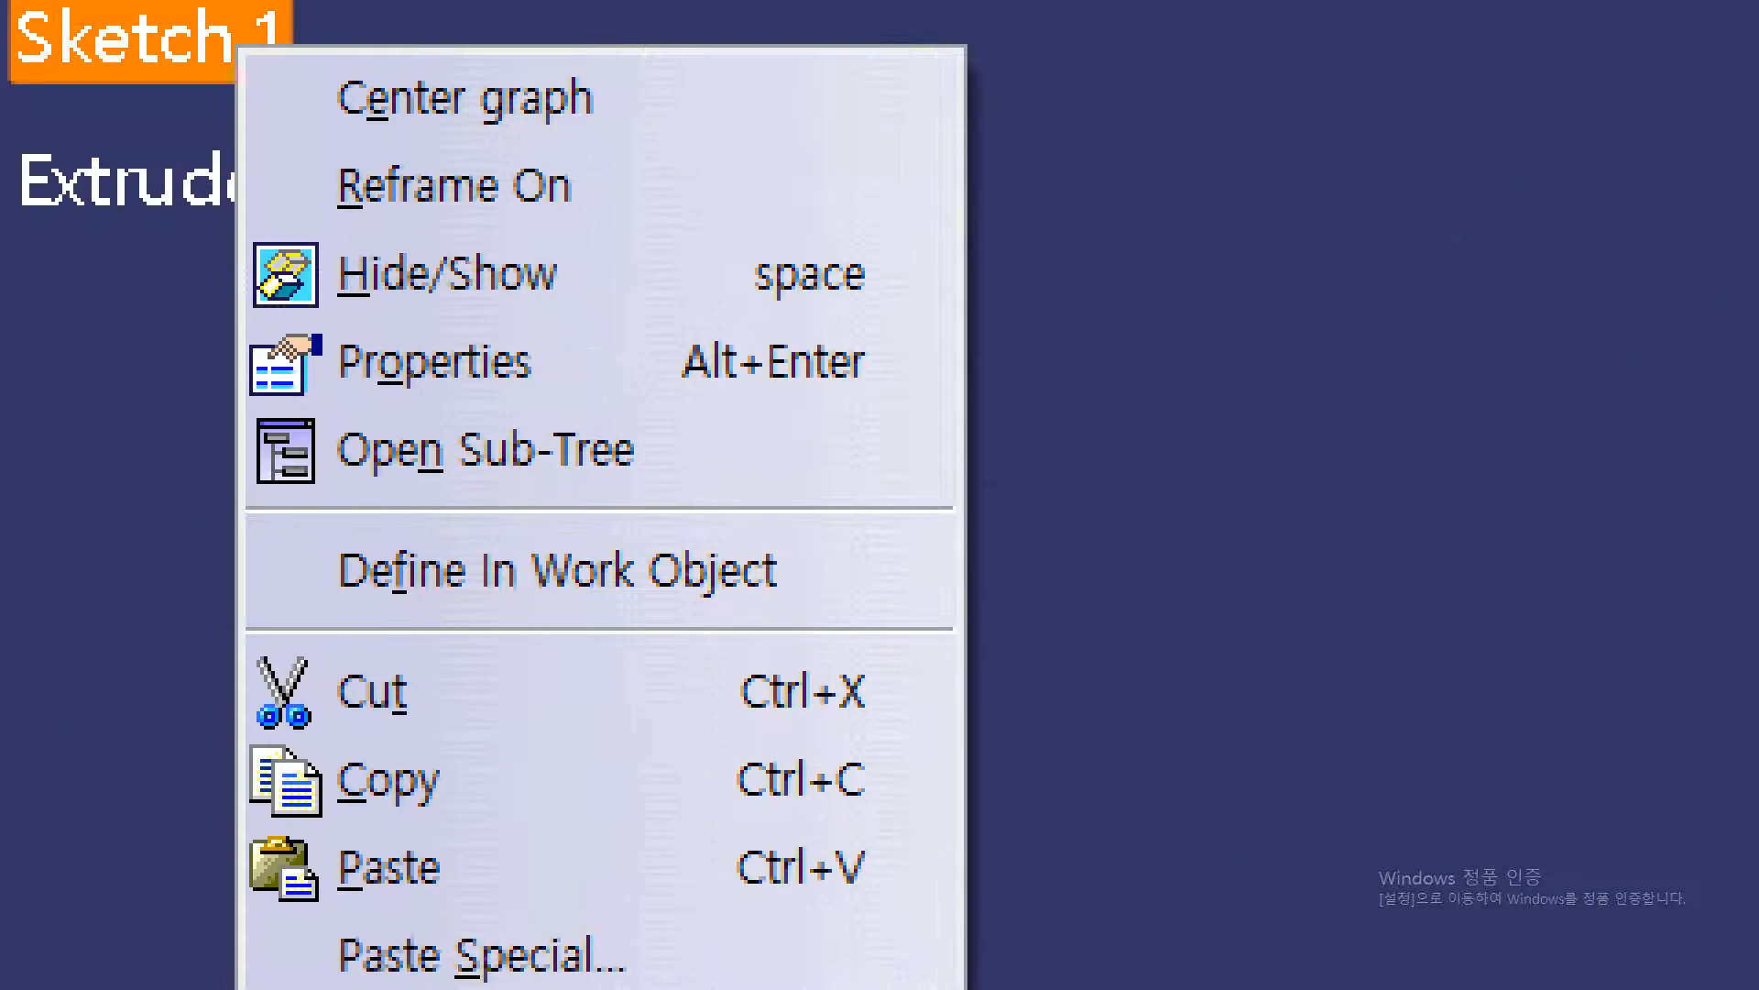
pyautogui.moveTo(316, 292); pyautogui.dragTo(478, 291)
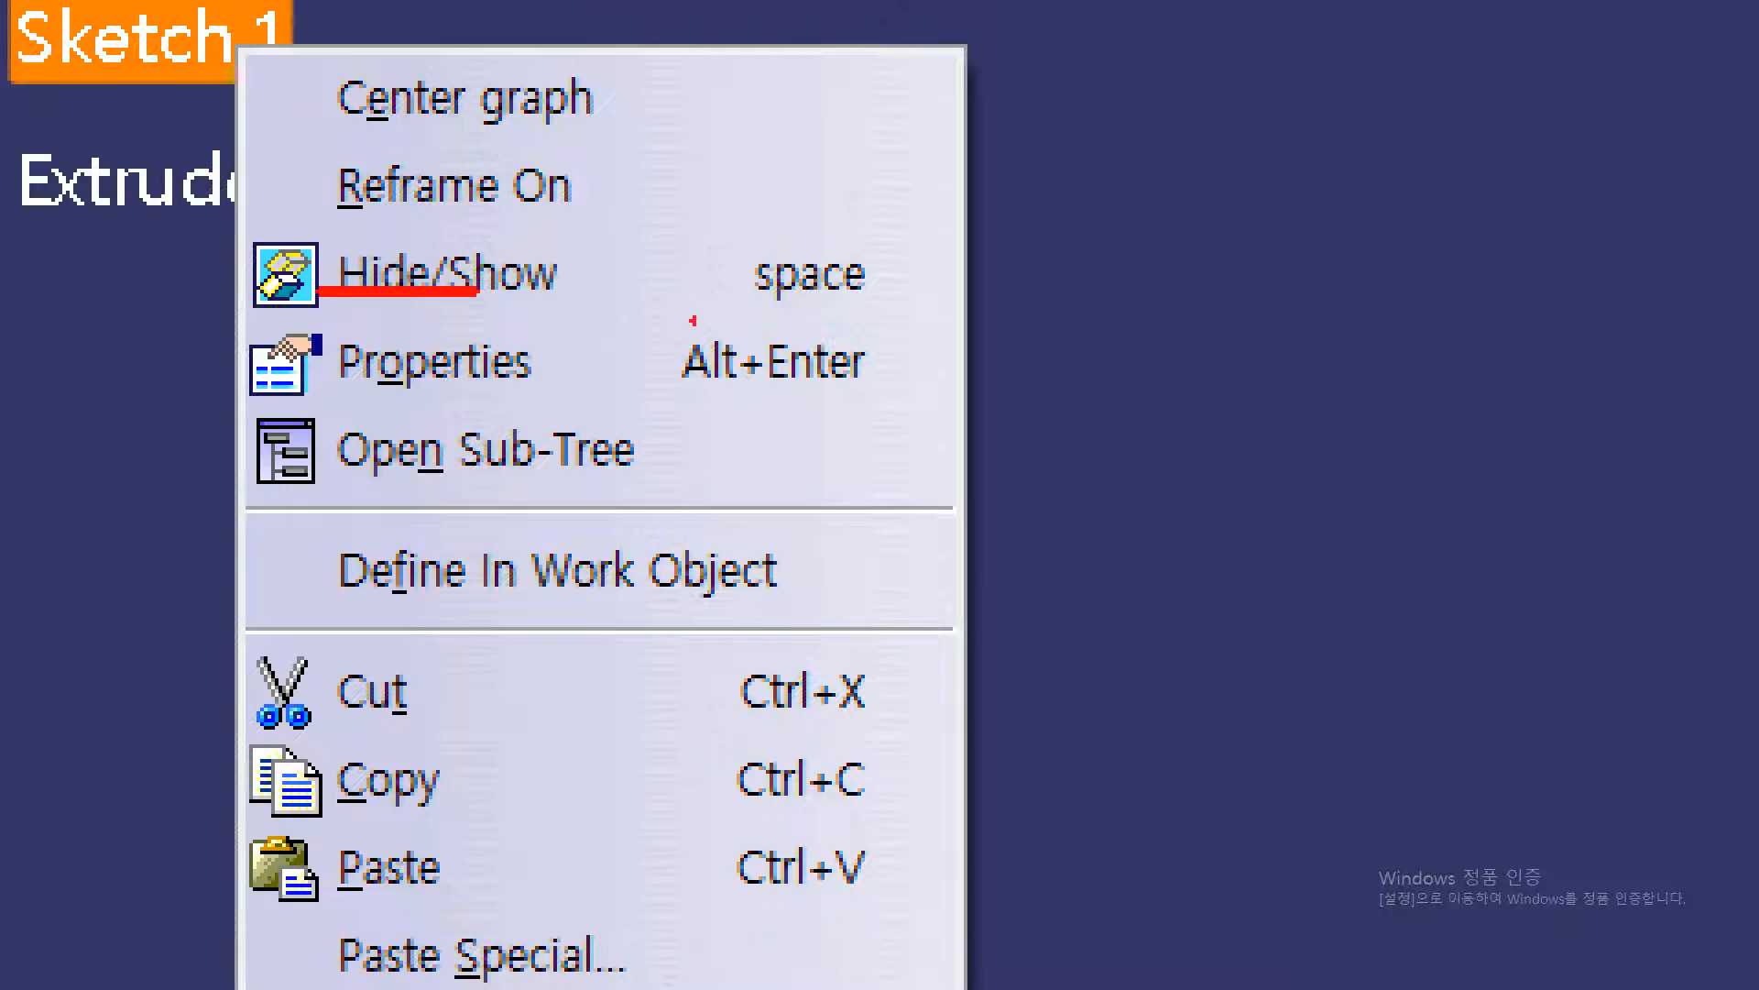
pyautogui.moveTo(869, 295)
pyautogui.mouseDown()
pyautogui.moveTo(738, 216)
pyautogui.moveTo(886, 297)
pyautogui.mouseUp()
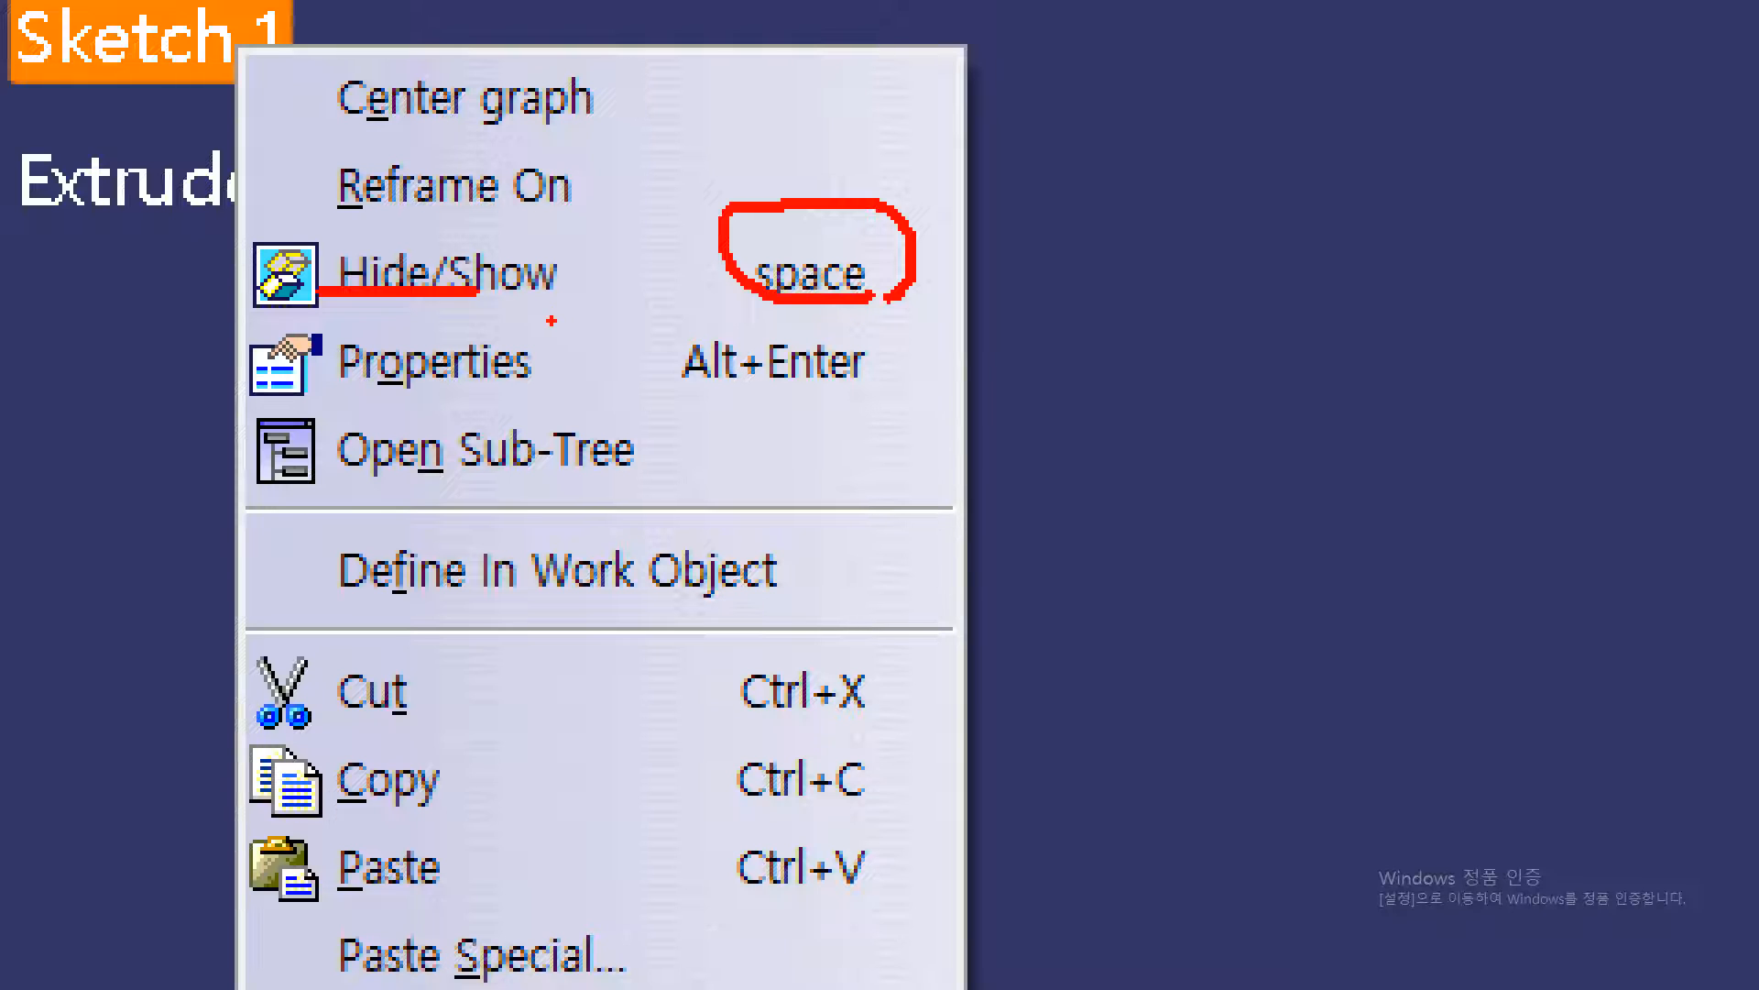
pyautogui.moveTo(502, 245)
pyautogui.mouseDown()
pyautogui.moveTo(486, 311)
pyautogui.moveTo(565, 207)
pyautogui.mouseUp()
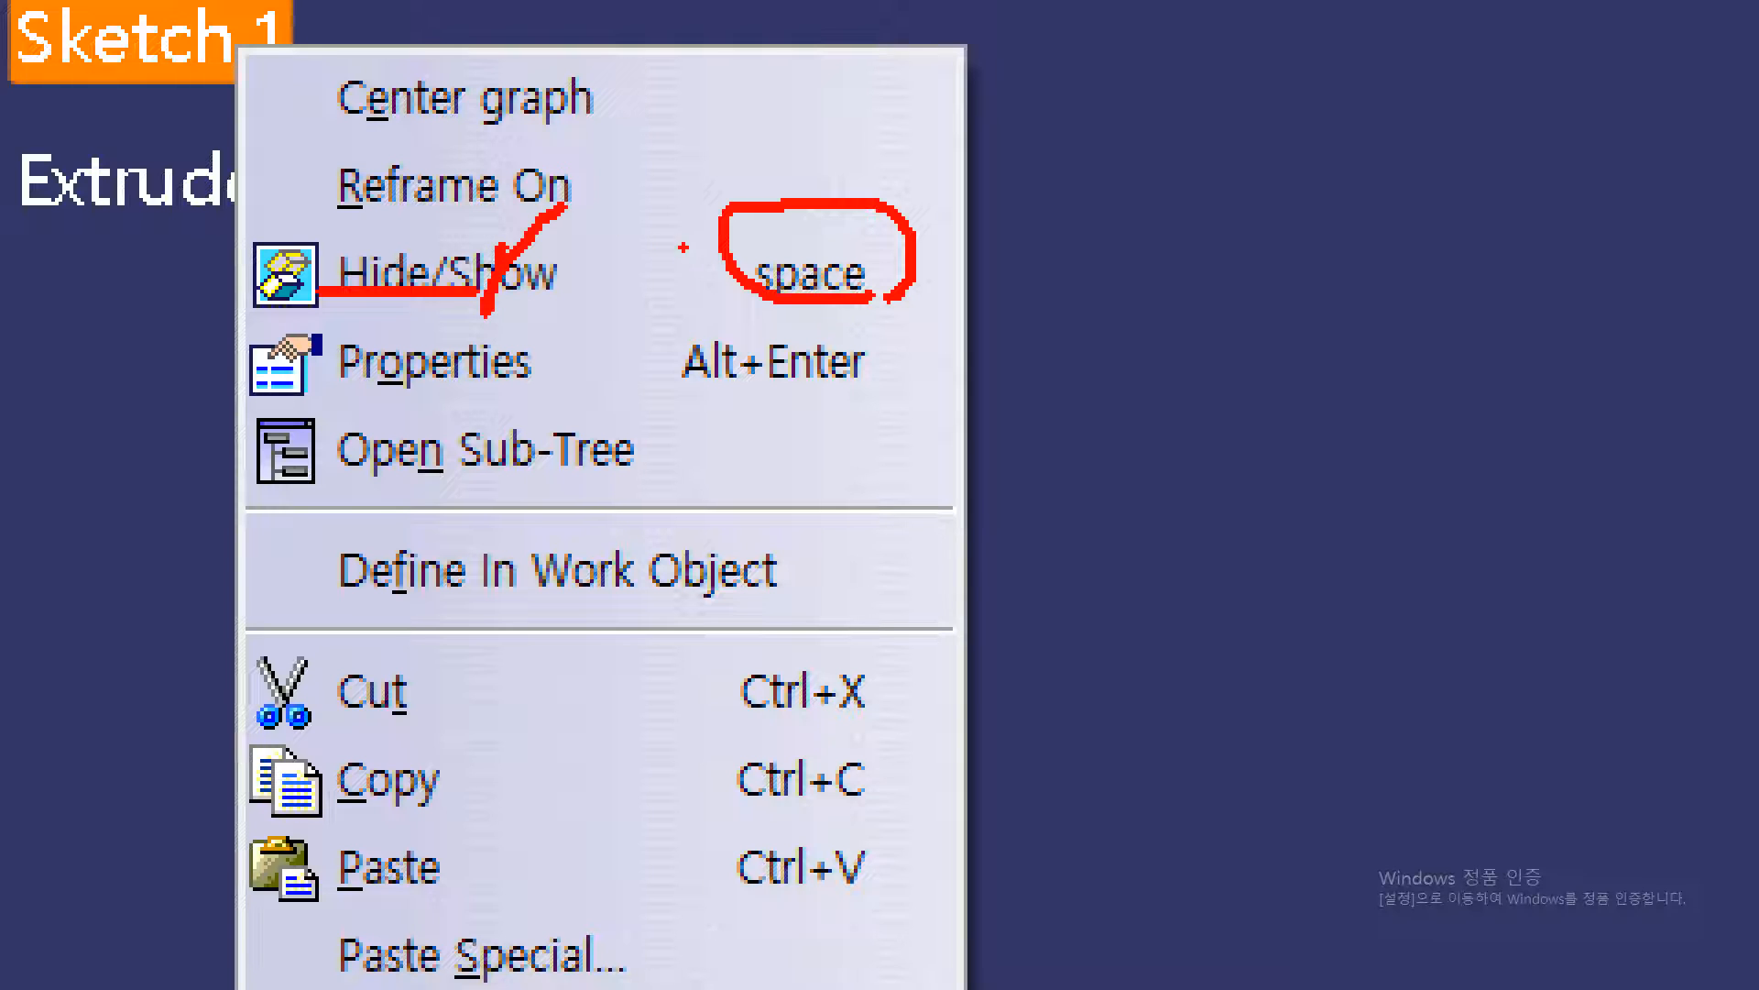
pyautogui.moveTo(706, 257); pyautogui.dragTo(992, 339)
pyautogui.press('Escape')
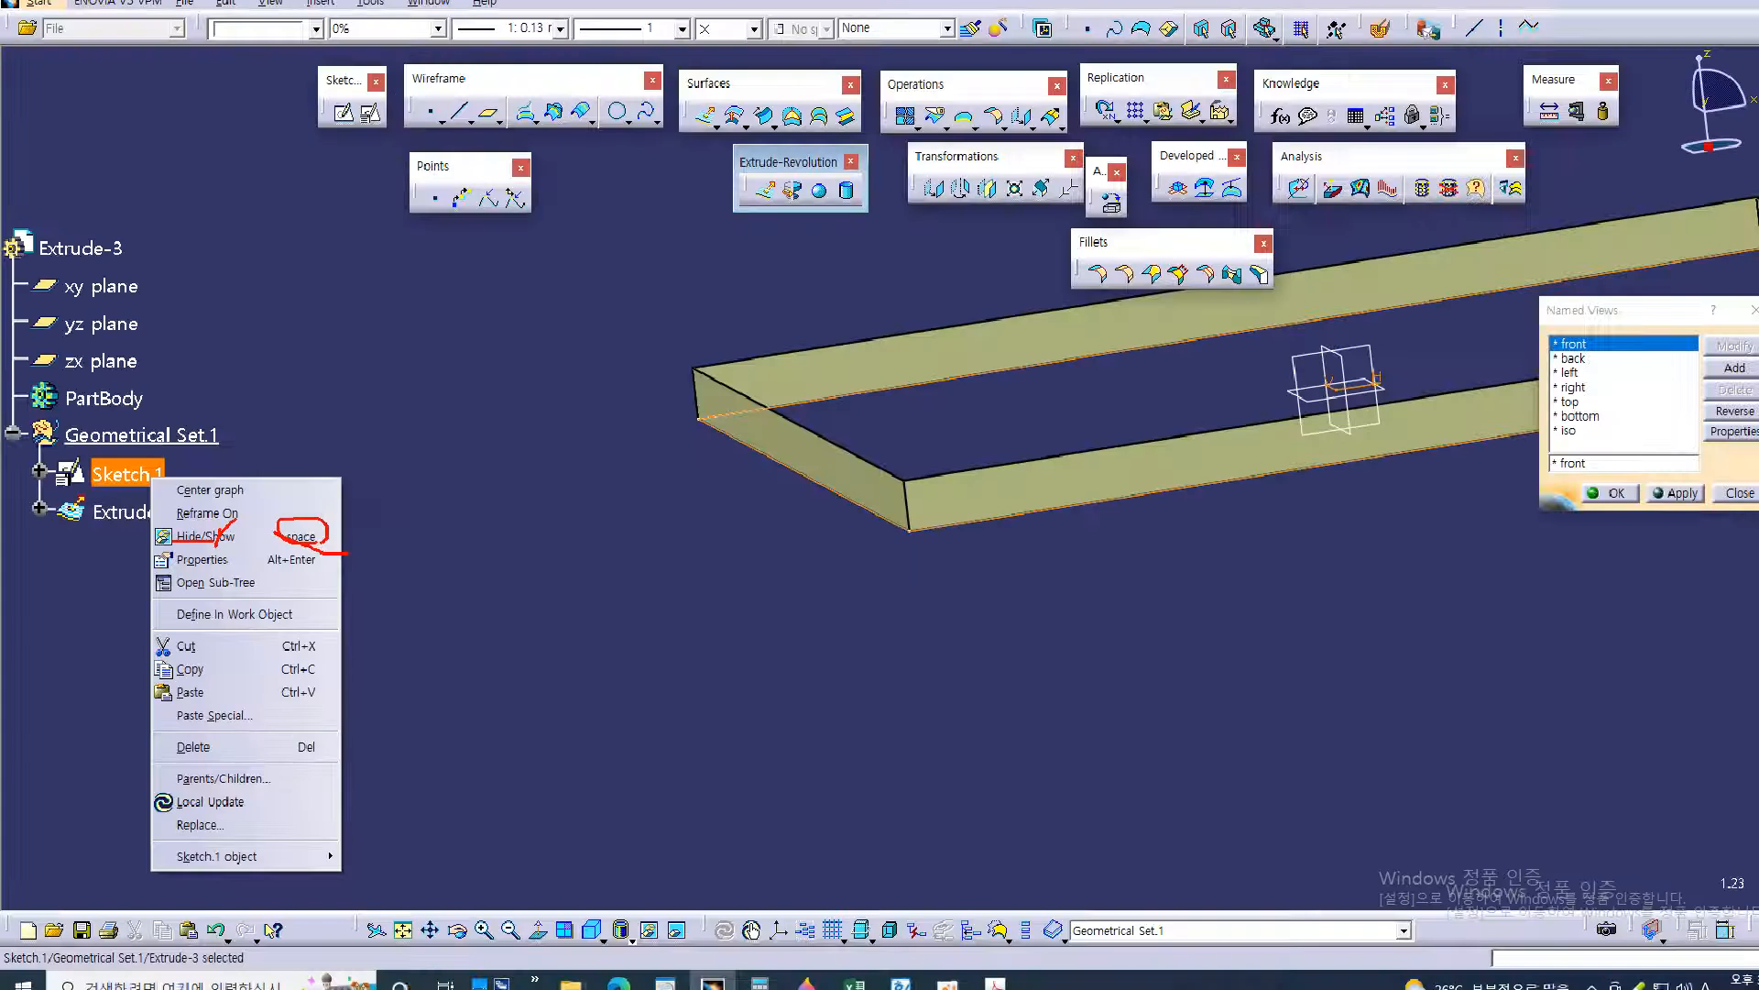
pyautogui.click(332, 557)
# Hatch the flange's top face with red pencil strokes in the isometric view of 54.pdf, and return to CATIA
pyautogui.moveTo(1301, 647); pyautogui.dragTo(1007, 719, button='middle')
pyautogui.moveTo(1070, 597); pyautogui.dragTo(980, 673, button='middle')
pyautogui.hotkey('alt', 'Tab')
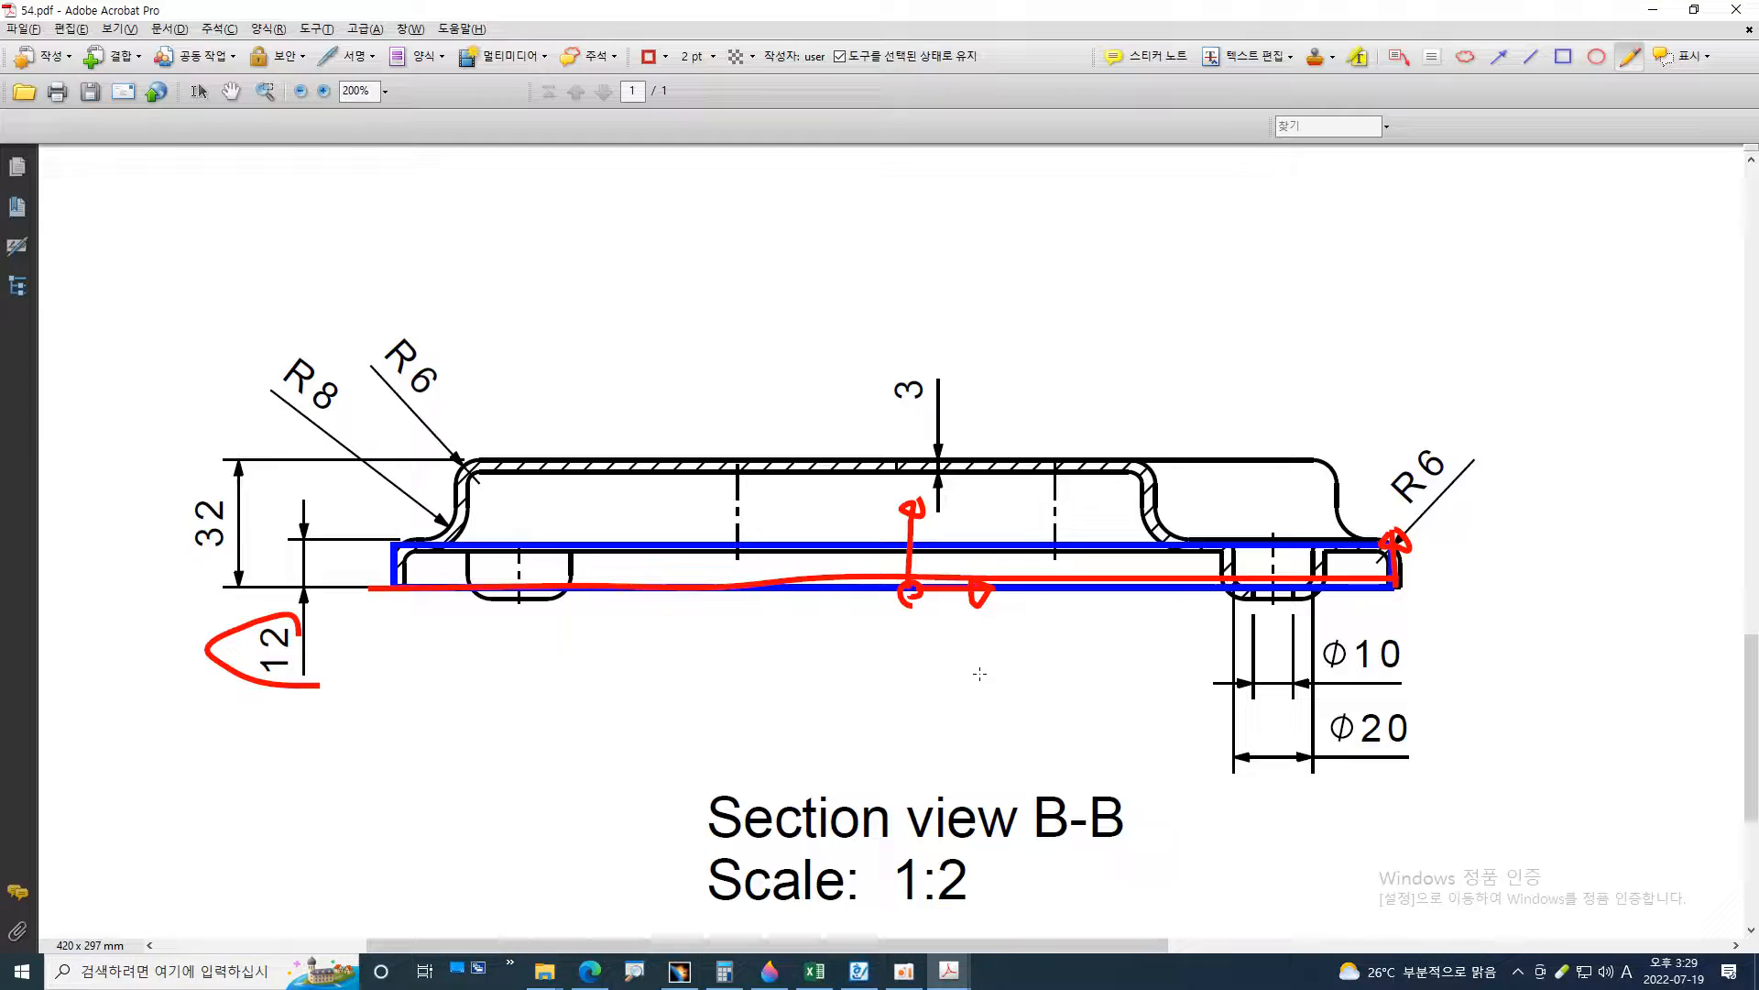
pyautogui.keyDown('ctrl'); pyautogui.scroll(-4, 981, 673); pyautogui.keyUp('ctrl')
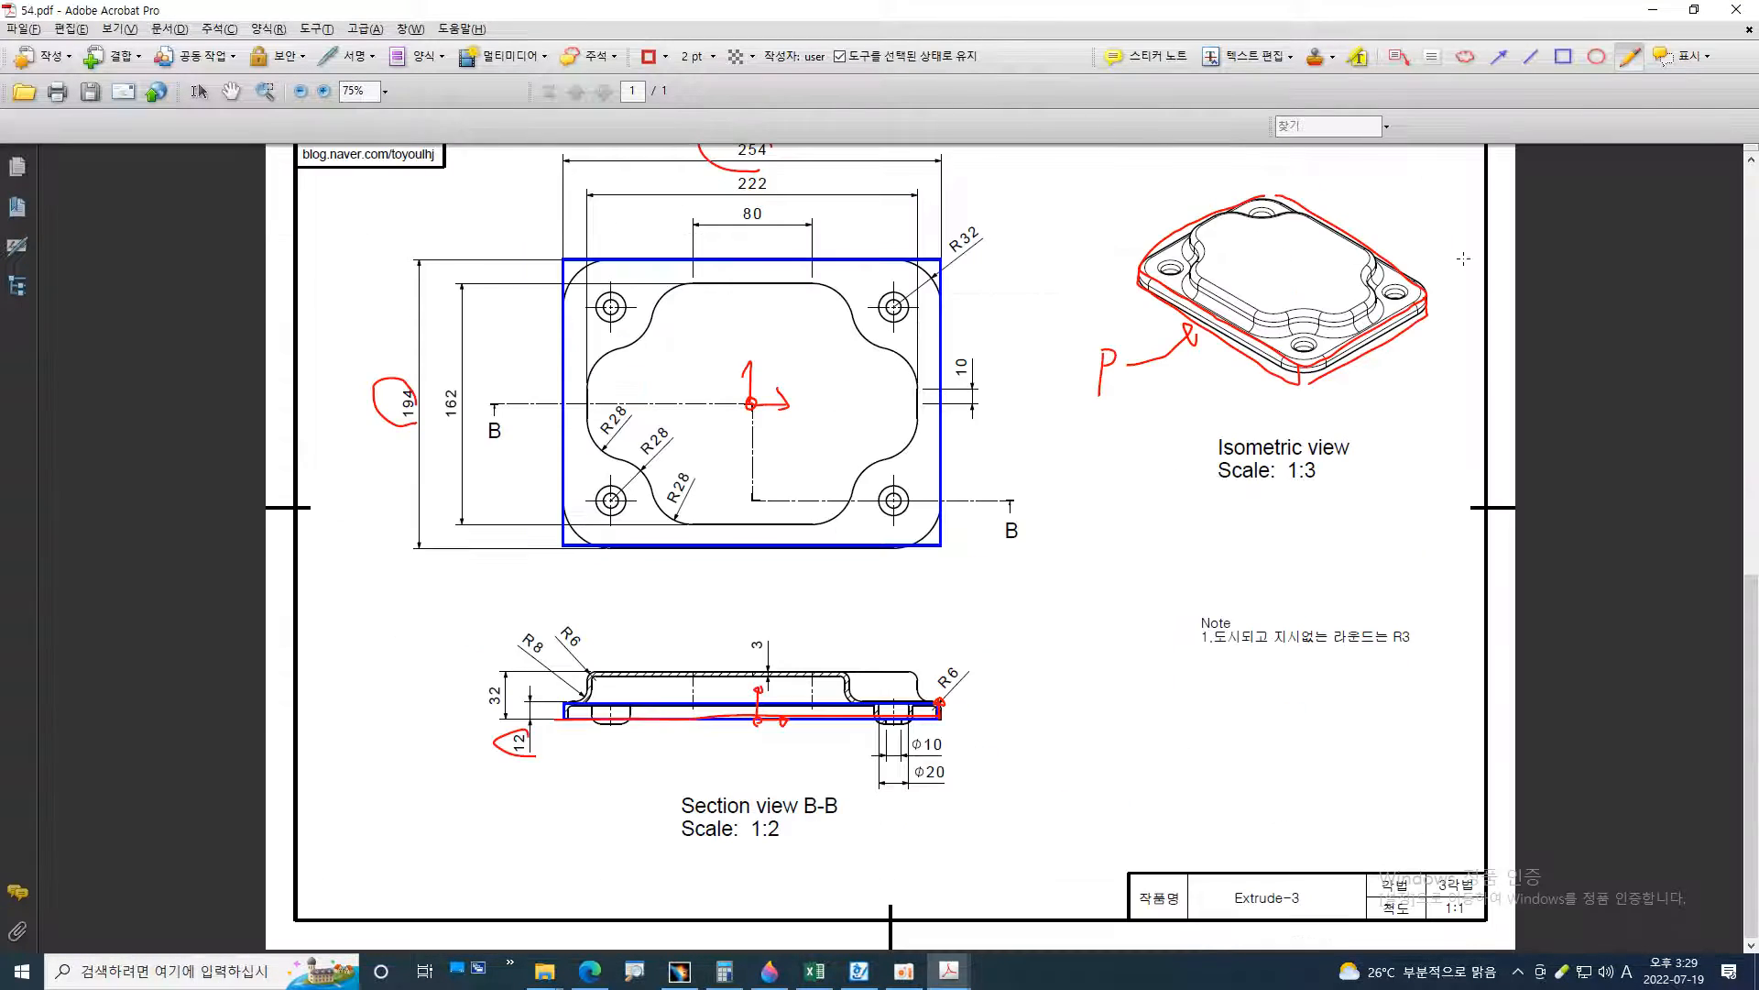
pyautogui.keyDown('ctrl'); pyautogui.scroll(5, 1443, 245); pyautogui.keyUp('ctrl')
pyautogui.keyDown('ctrl'); pyautogui.scroll(2, 1668, 359); pyautogui.keyUp('ctrl')
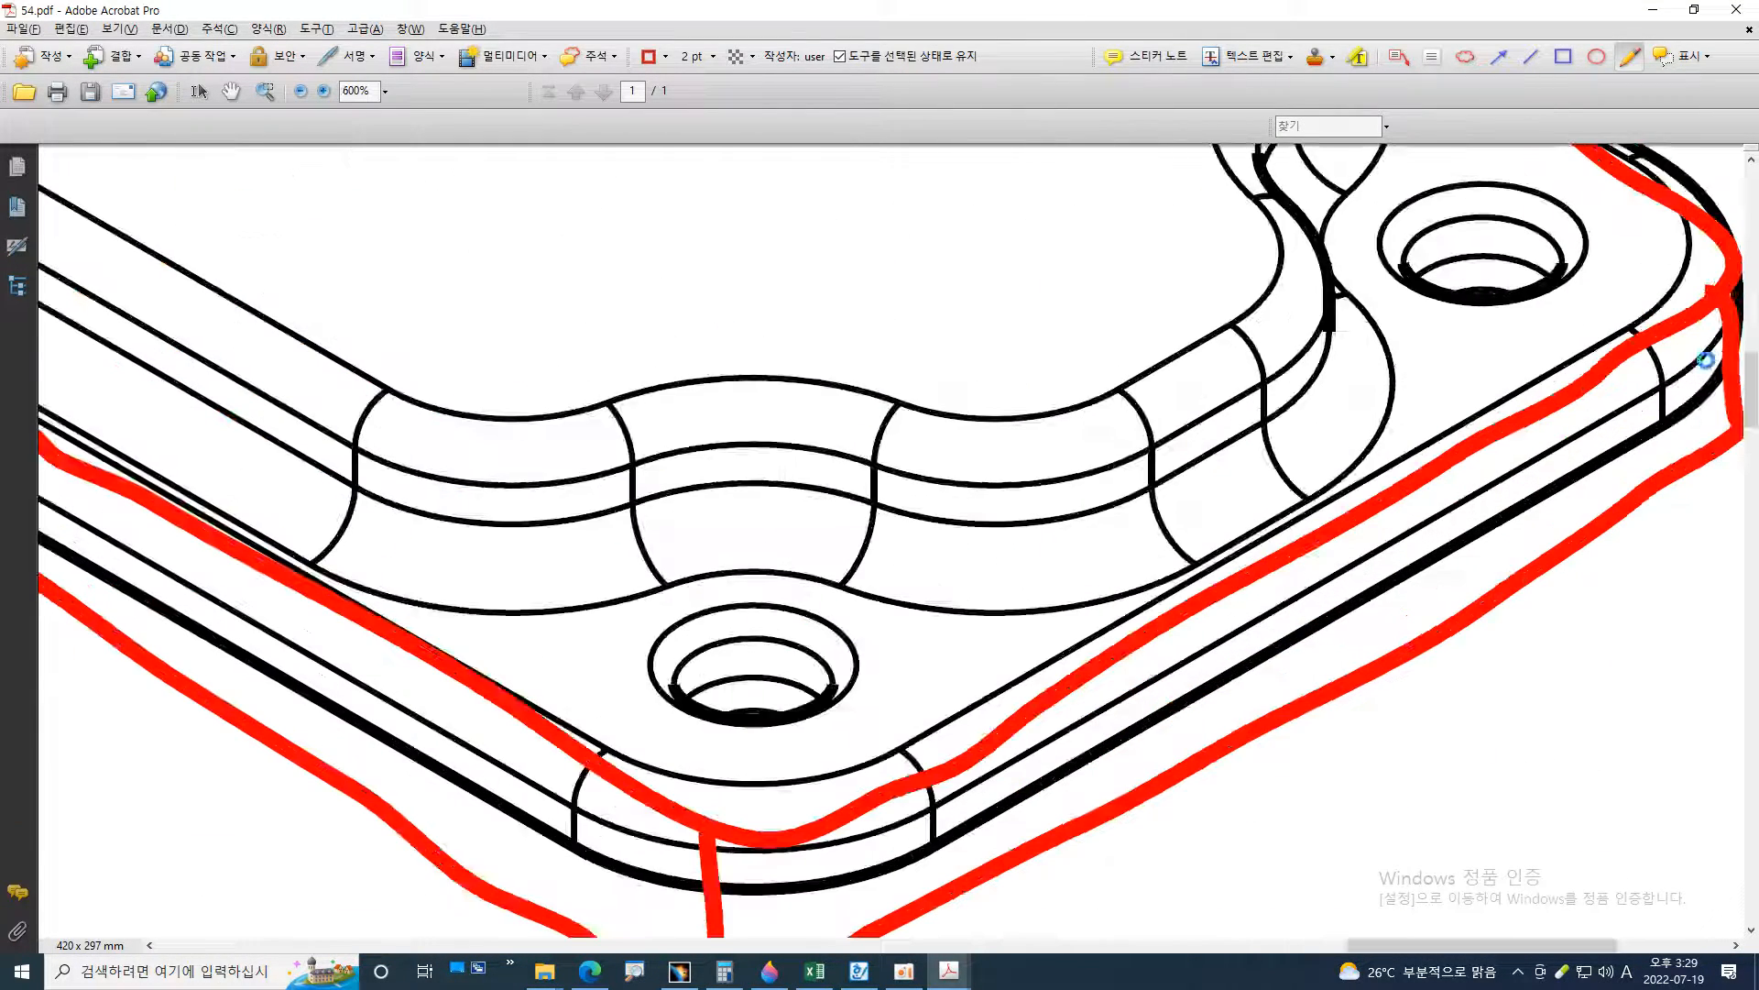
pyautogui.moveTo(1659, 234); pyautogui.dragTo(1565, 369)
pyautogui.moveTo(1620, 193); pyautogui.dragTo(1569, 291)
pyautogui.moveTo(1558, 158); pyautogui.dragTo(1481, 481)
pyautogui.moveTo(1523, 197); pyautogui.dragTo(1413, 423)
pyautogui.moveTo(1494, 192); pyautogui.dragTo(1372, 414)
pyautogui.click(679, 971)
pyautogui.moveTo(854, 634); pyautogui.dragTo(1068, 638, button='middle')
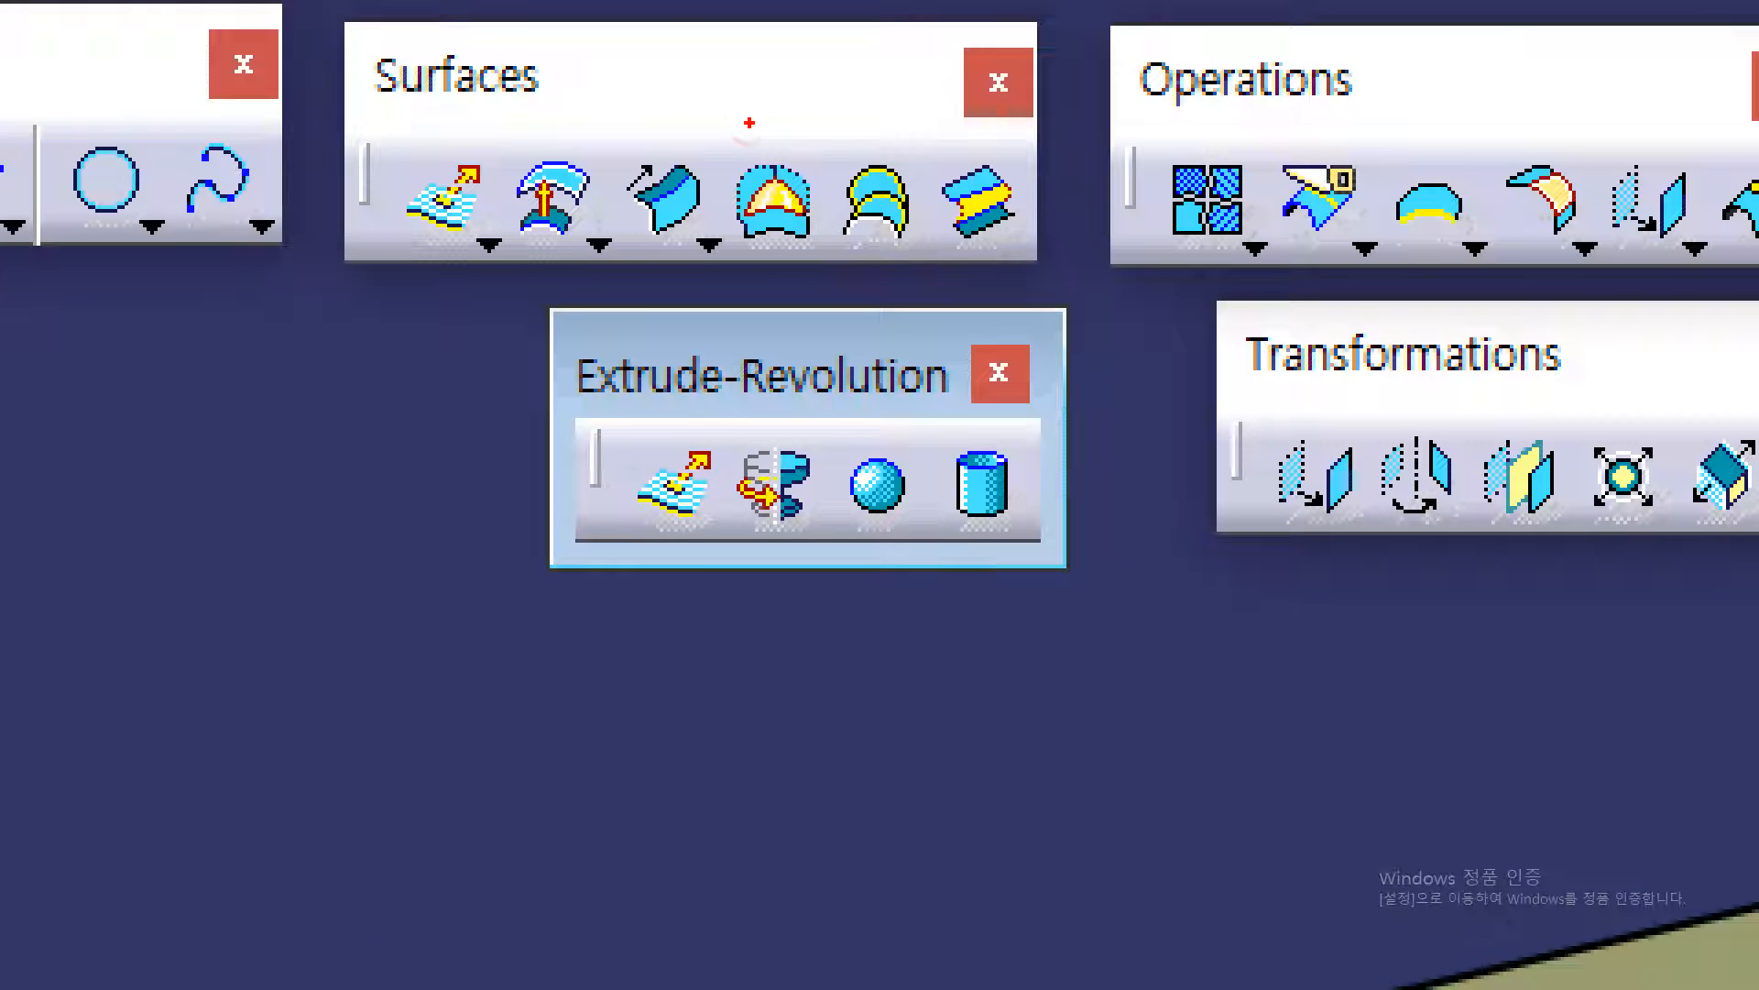
pyautogui.moveTo(735, 100)
pyautogui.mouseDown()
pyautogui.moveTo(744, 267)
pyautogui.moveTo(844, 270)
pyautogui.moveTo(858, 117)
pyautogui.moveTo(759, 115)
pyautogui.mouseUp()
pyautogui.moveTo(812, 231); pyautogui.dragTo(499, 365)
pyautogui.moveTo(530, 337)
pyautogui.mouseDown()
pyautogui.moveTo(499, 364)
pyautogui.moveTo(531, 378)
pyautogui.mouseUp()
pyautogui.moveTo(310, 526)
pyautogui.mouseDown()
pyautogui.moveTo(223, 410)
pyautogui.moveTo(158, 680)
pyautogui.mouseUp()
pyautogui.moveTo(134, 587); pyautogui.dragTo(266, 588)
pyautogui.moveTo(374, 459)
pyautogui.mouseDown()
pyautogui.moveTo(407, 492)
pyautogui.moveTo(386, 623)
pyautogui.mouseUp()
pyautogui.moveTo(462, 499); pyautogui.dragTo(465, 619)
pyautogui.moveTo(519, 504); pyautogui.dragTo(522, 629)
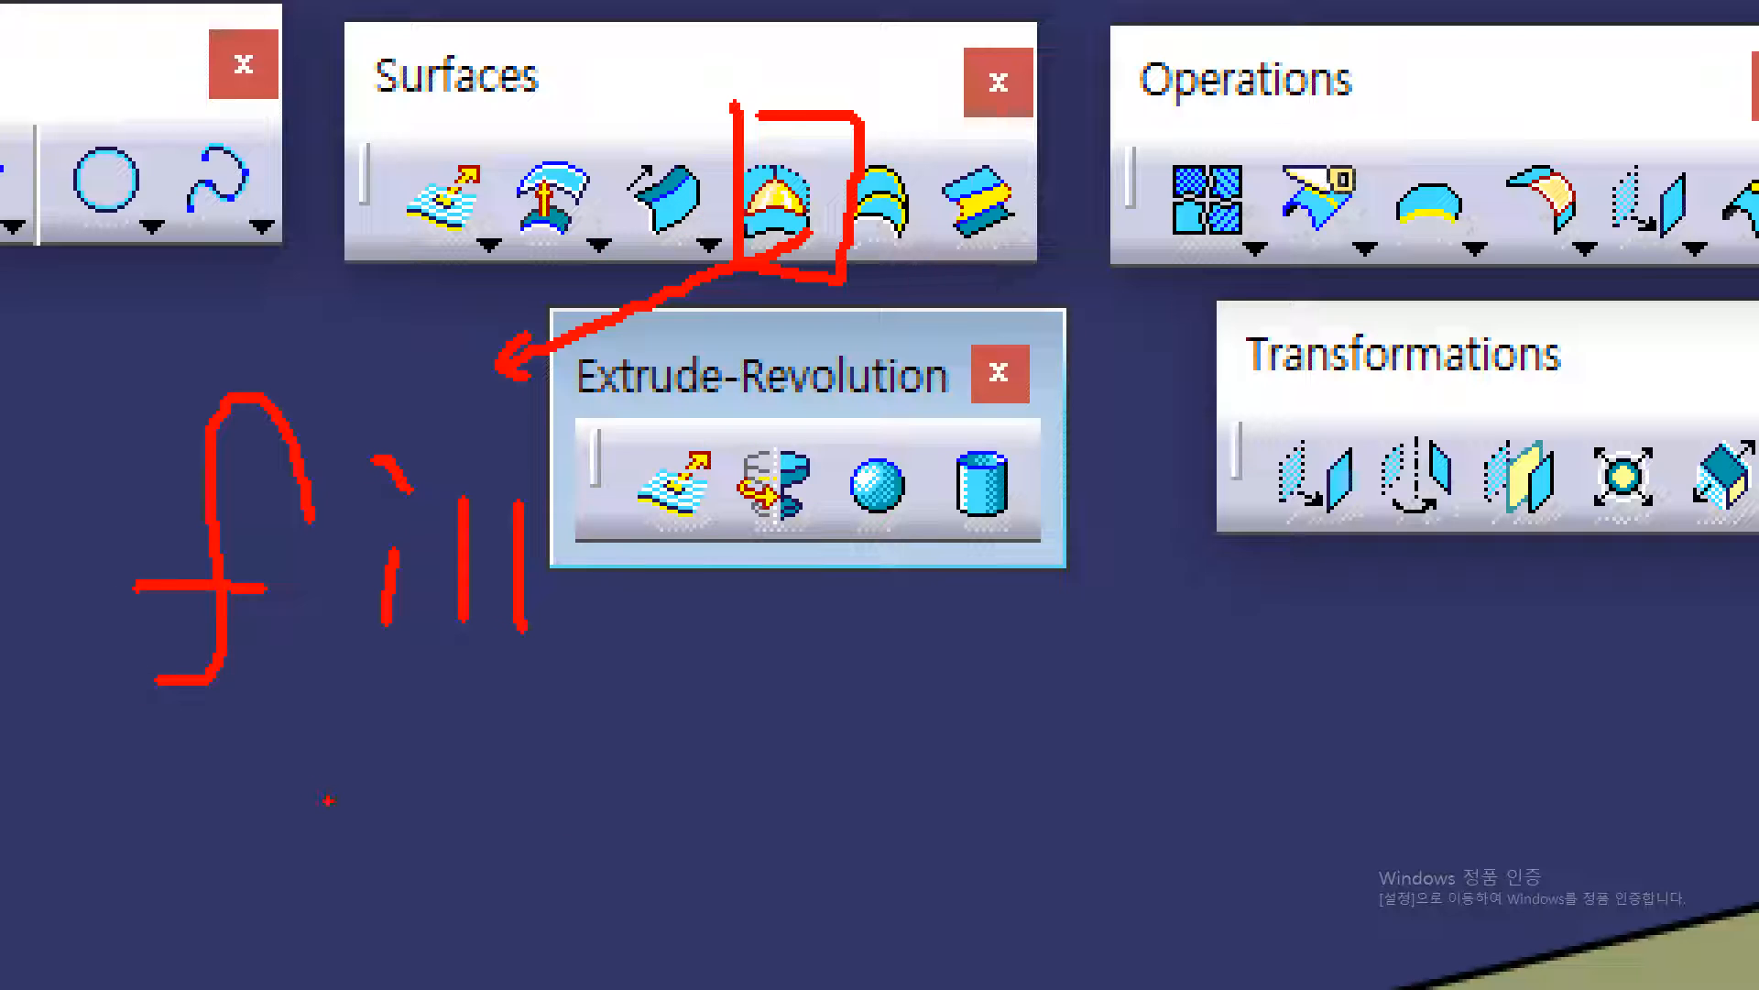
pyautogui.moveTo(230, 750); pyautogui.dragTo(607, 749)
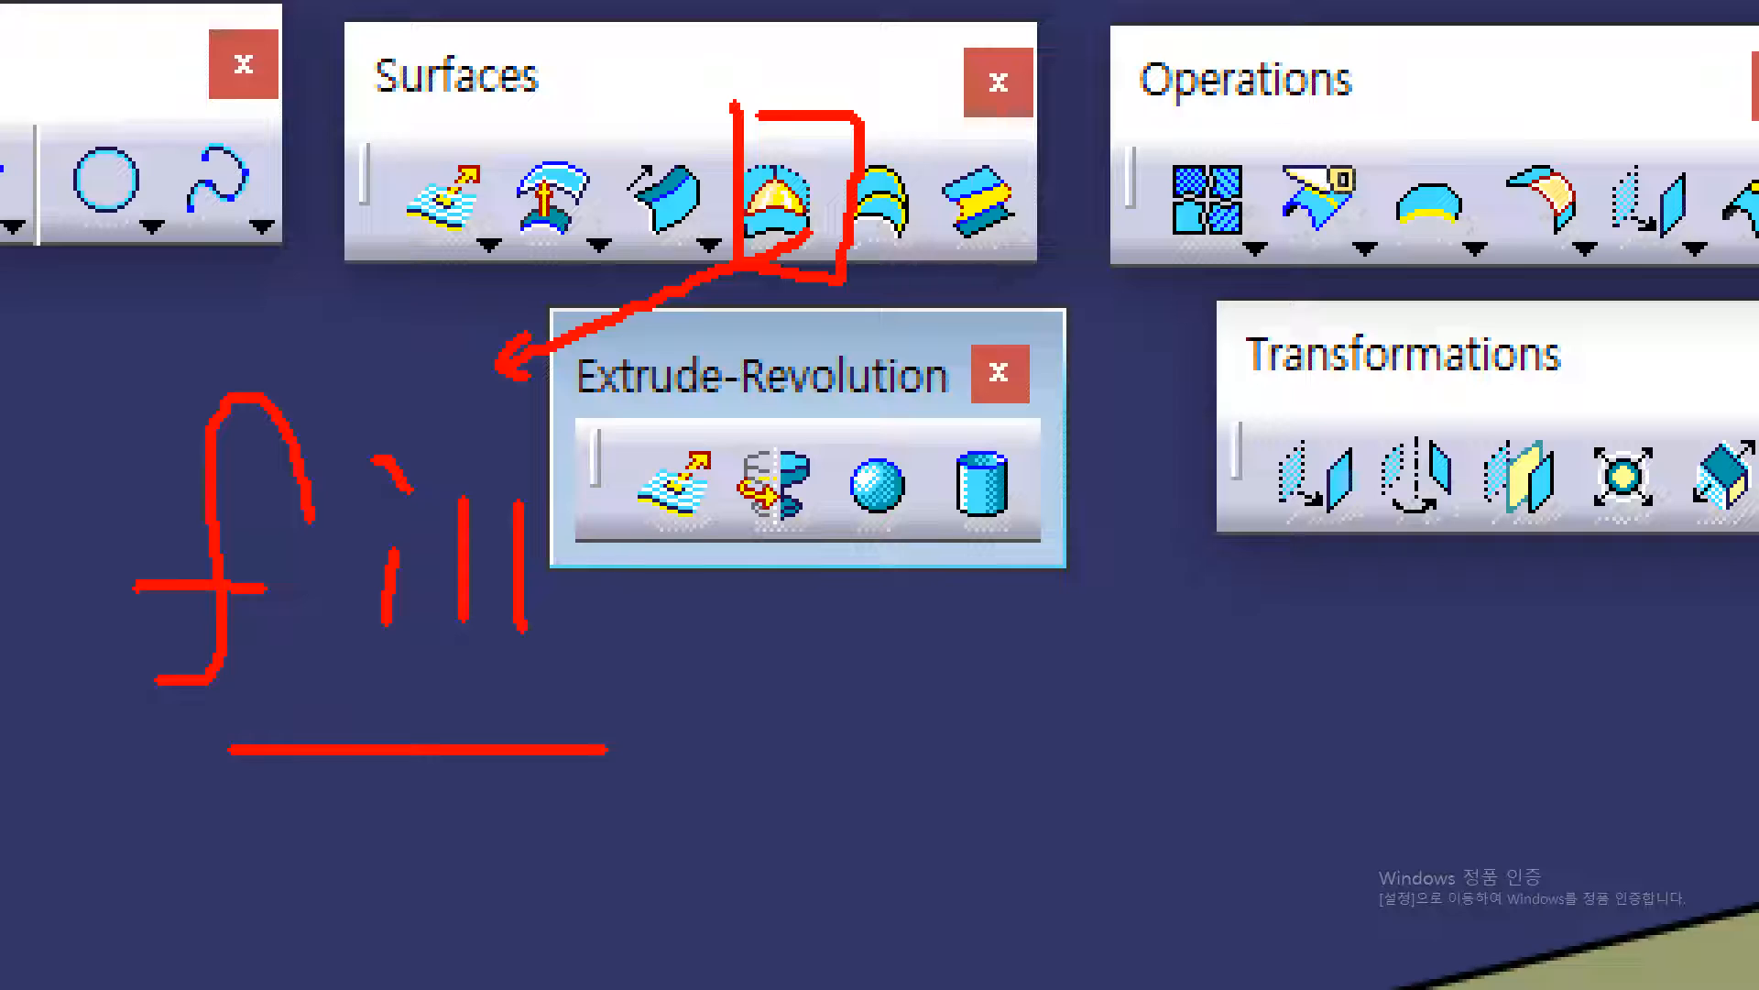
pyautogui.moveTo(768, 648)
pyautogui.mouseDown()
pyautogui.moveTo(794, 722)
pyautogui.moveTo(741, 791)
pyautogui.mouseUp()
pyautogui.moveTo(772, 749); pyautogui.dragTo(812, 765)
pyautogui.moveTo(845, 706)
pyautogui.mouseDown()
pyautogui.moveTo(838, 761)
pyautogui.moveTo(876, 724)
pyautogui.mouseUp()
pyautogui.moveTo(878, 682); pyautogui.dragTo(878, 829)
pyautogui.moveTo(970, 667); pyautogui.dragTo(964, 671)
pyautogui.moveTo(912, 781); pyautogui.dragTo(1017, 744)
pyautogui.moveTo(989, 761); pyautogui.dragTo(992, 832)
pyautogui.moveTo(1123, 686)
pyautogui.mouseDown()
pyautogui.moveTo(1065, 701)
pyautogui.moveTo(1102, 746)
pyautogui.mouseUp()
pyautogui.moveTo(1148, 657); pyautogui.dragTo(1148, 854)
pyautogui.moveTo(1157, 762); pyautogui.dragTo(1208, 759)
pyautogui.moveTo(1321, 792); pyautogui.dragTo(1291, 867)
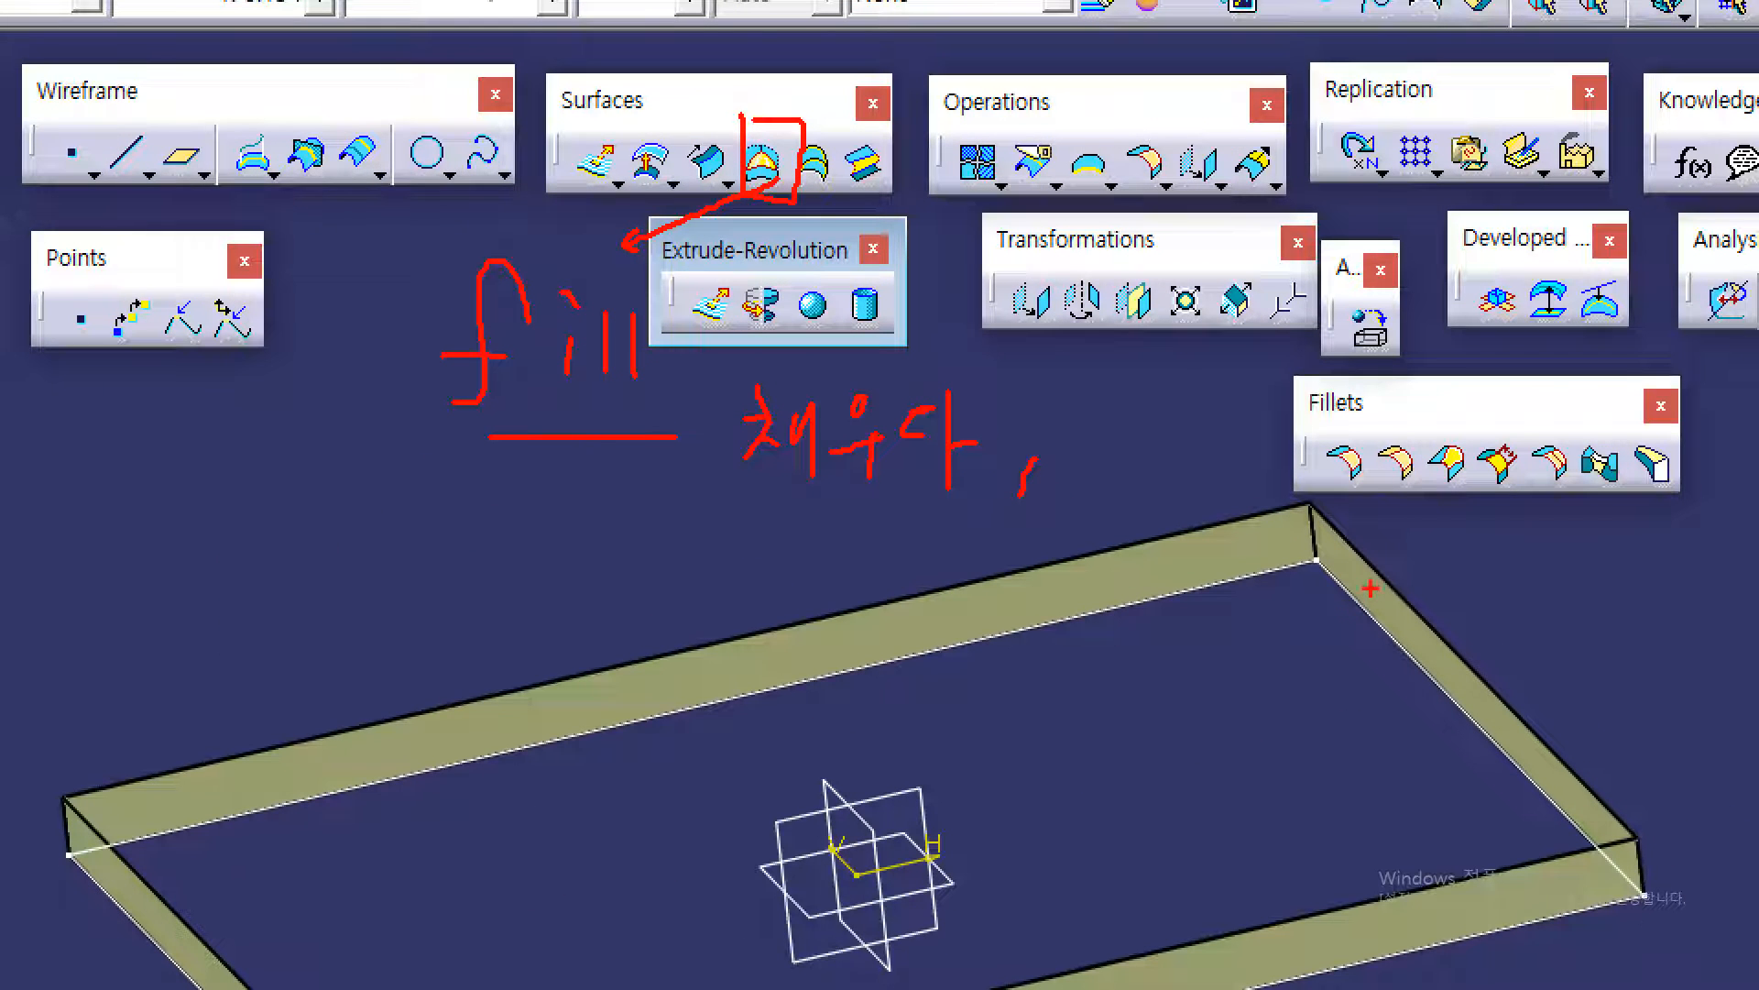
pyautogui.moveTo(1308, 503)
pyautogui.mouseDown()
pyautogui.moveTo(257, 720)
pyautogui.moveTo(111, 783)
pyautogui.moveTo(302, 987)
pyautogui.moveTo(1243, 965)
pyautogui.moveTo(1593, 733)
pyautogui.moveTo(1344, 502)
pyautogui.mouseUp()
pyautogui.moveTo(1209, 539); pyautogui.dragTo(1533, 576)
pyautogui.moveTo(836, 600)
pyautogui.mouseDown()
pyautogui.moveTo(1116, 678)
pyautogui.moveTo(1398, 720)
pyautogui.mouseUp()
pyautogui.moveTo(449, 724); pyautogui.dragTo(1137, 939)
pyautogui.moveTo(219, 946); pyautogui.dragTo(294, 988)
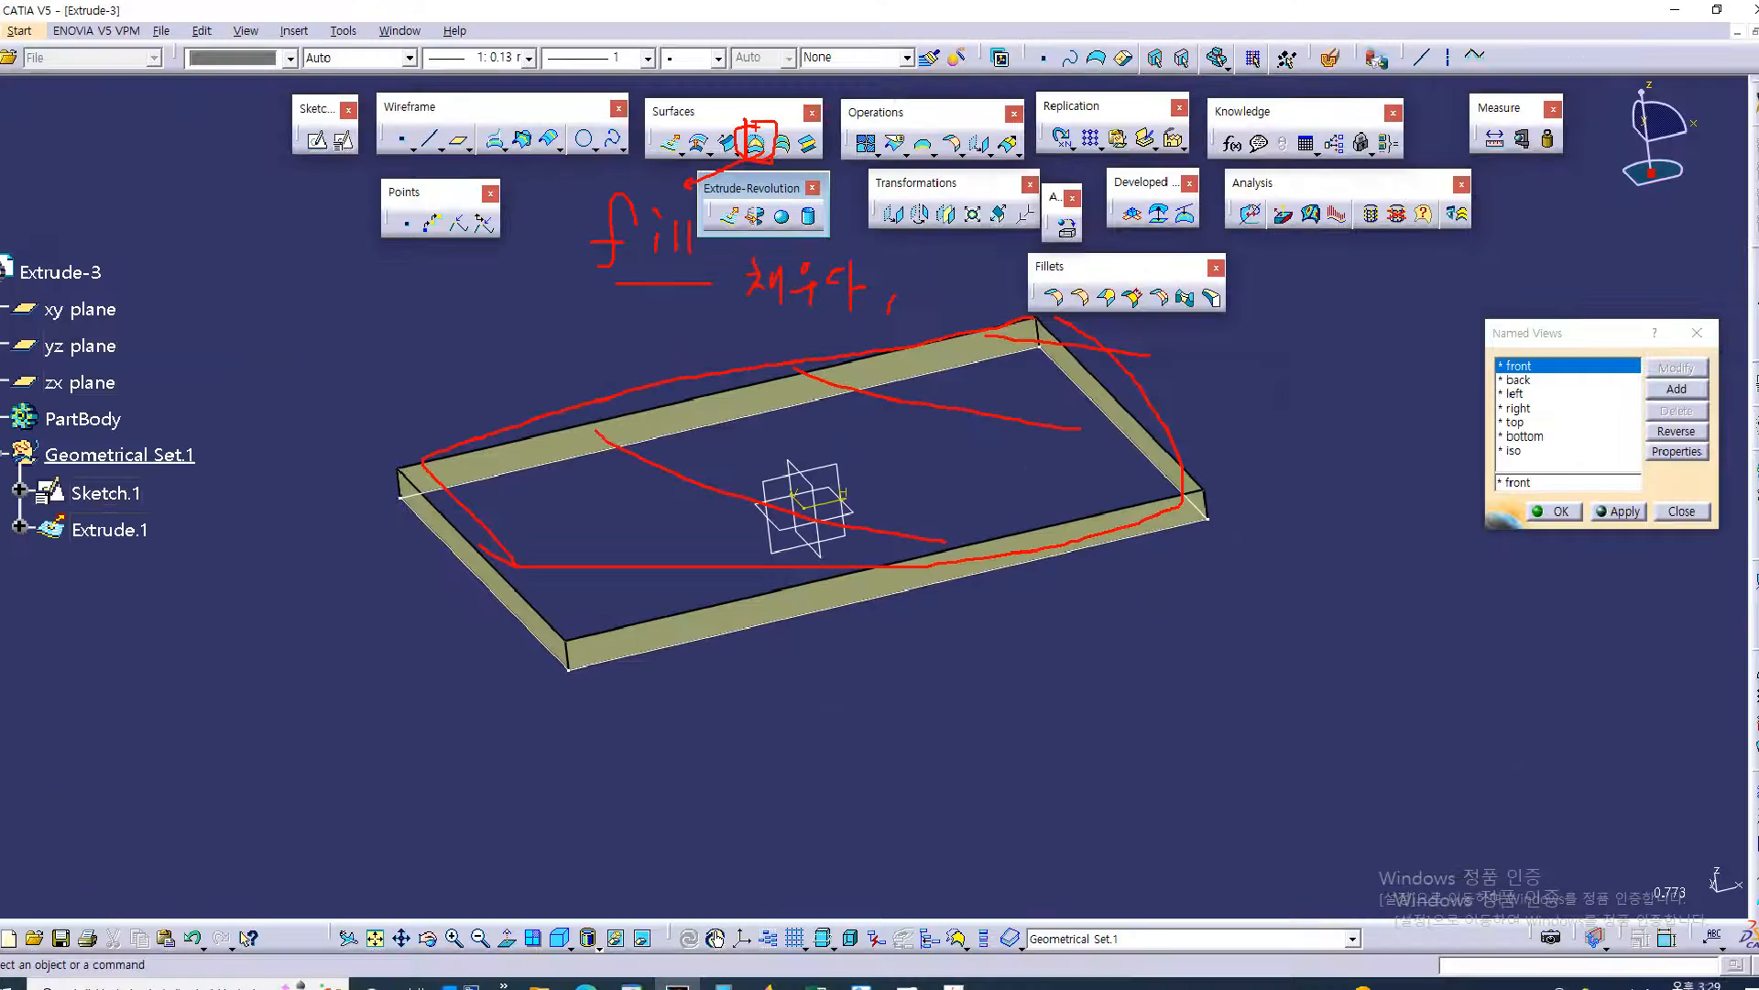
pyautogui.moveTo(1038, 593); pyautogui.dragTo(1031, 682, button='middle')
# Start a fill surface for the top opening of the extruded flange walls
pyautogui.scroll(-1, 1031, 678)
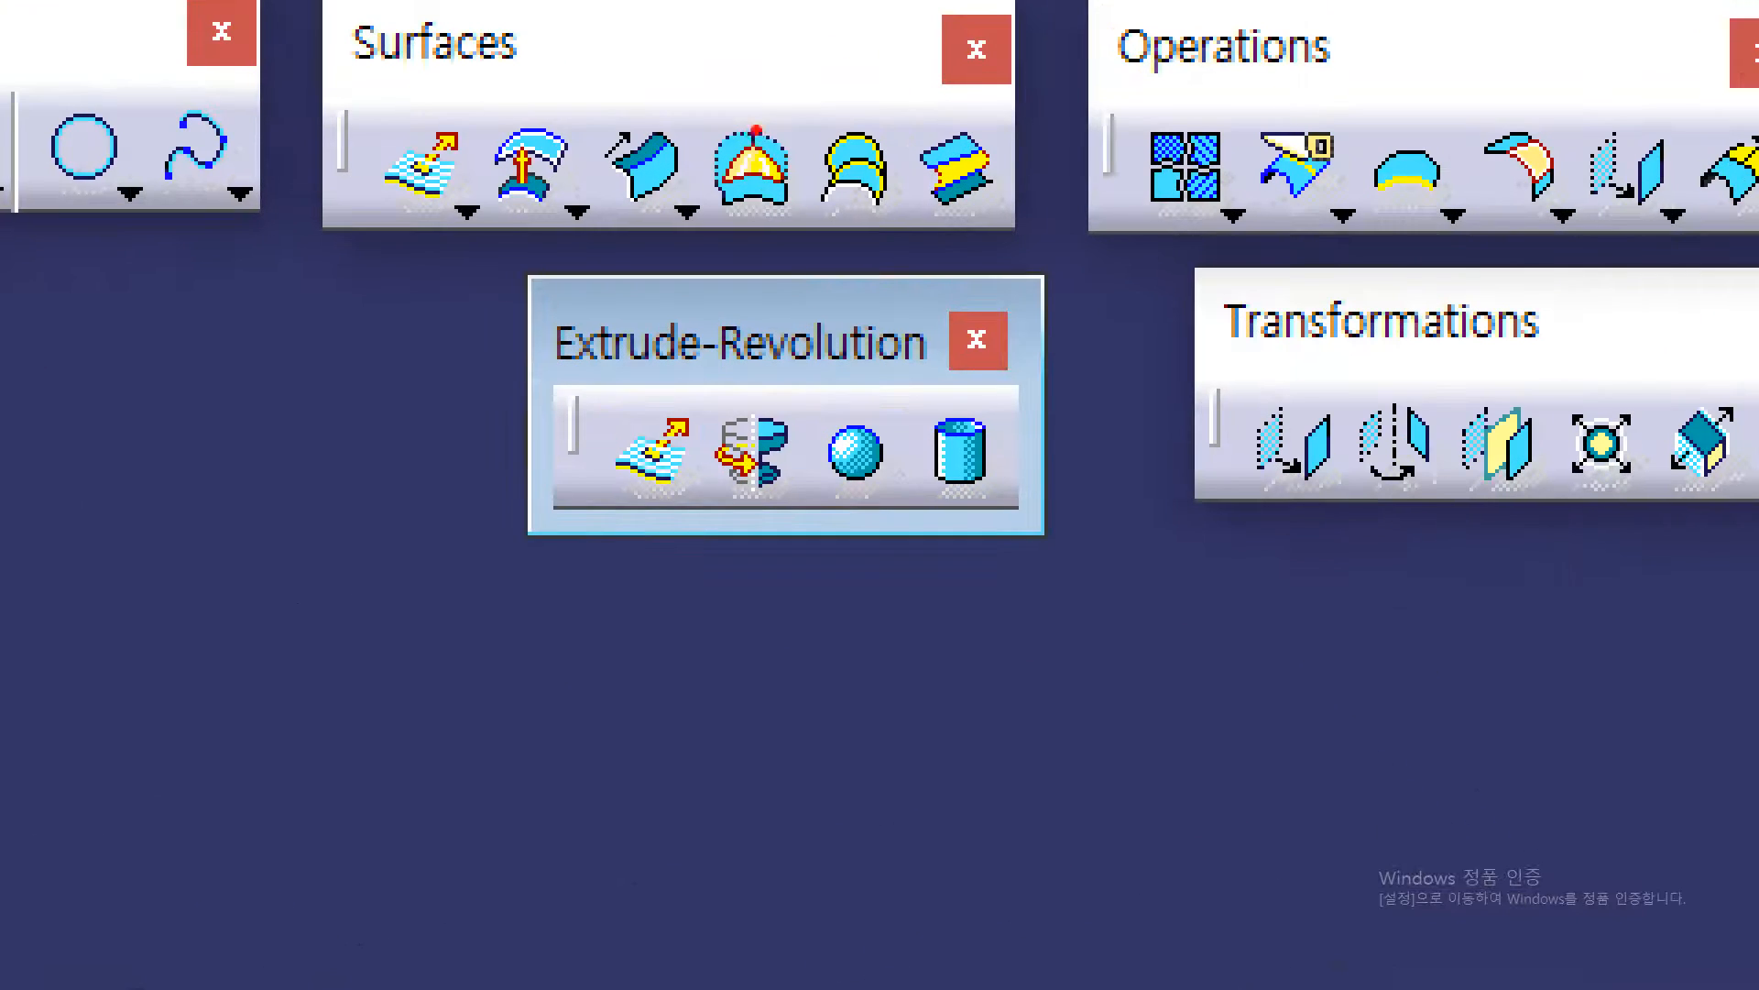
pyautogui.moveTo(784, 240)
pyautogui.mouseDown()
pyautogui.moveTo(738, 236)
pyautogui.moveTo(729, 96)
pyautogui.moveTo(790, 183)
pyautogui.mouseUp()
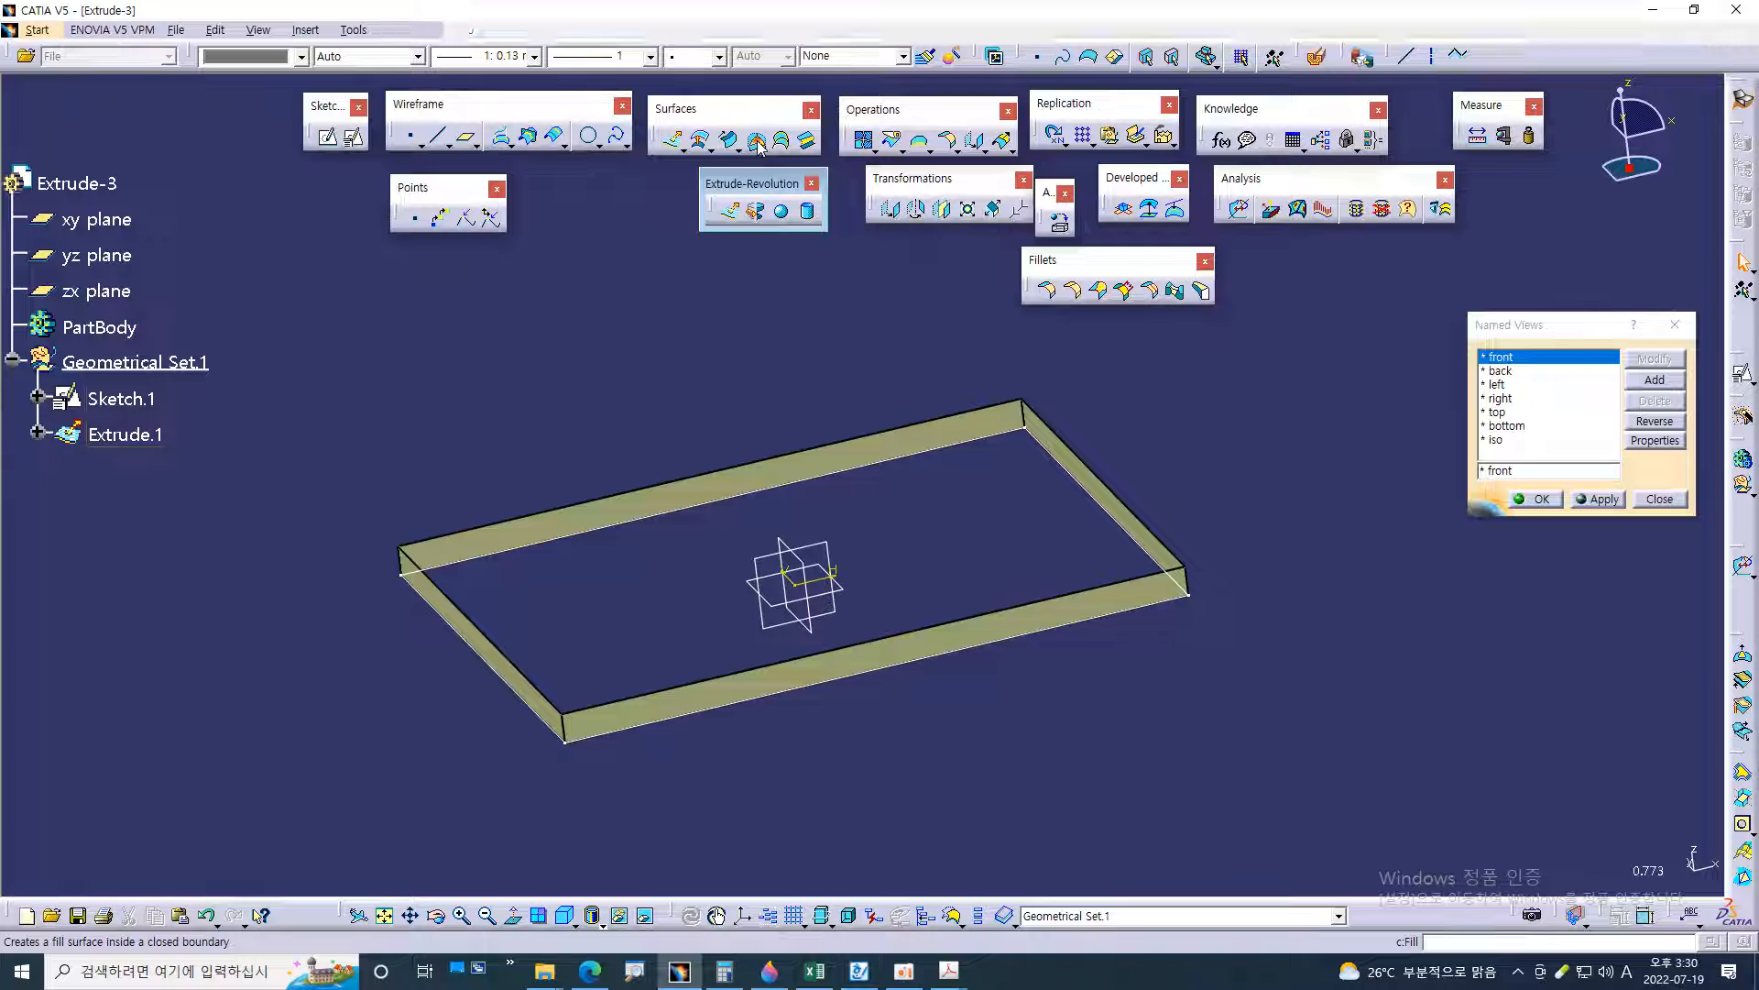
pyautogui.click(751, 170)
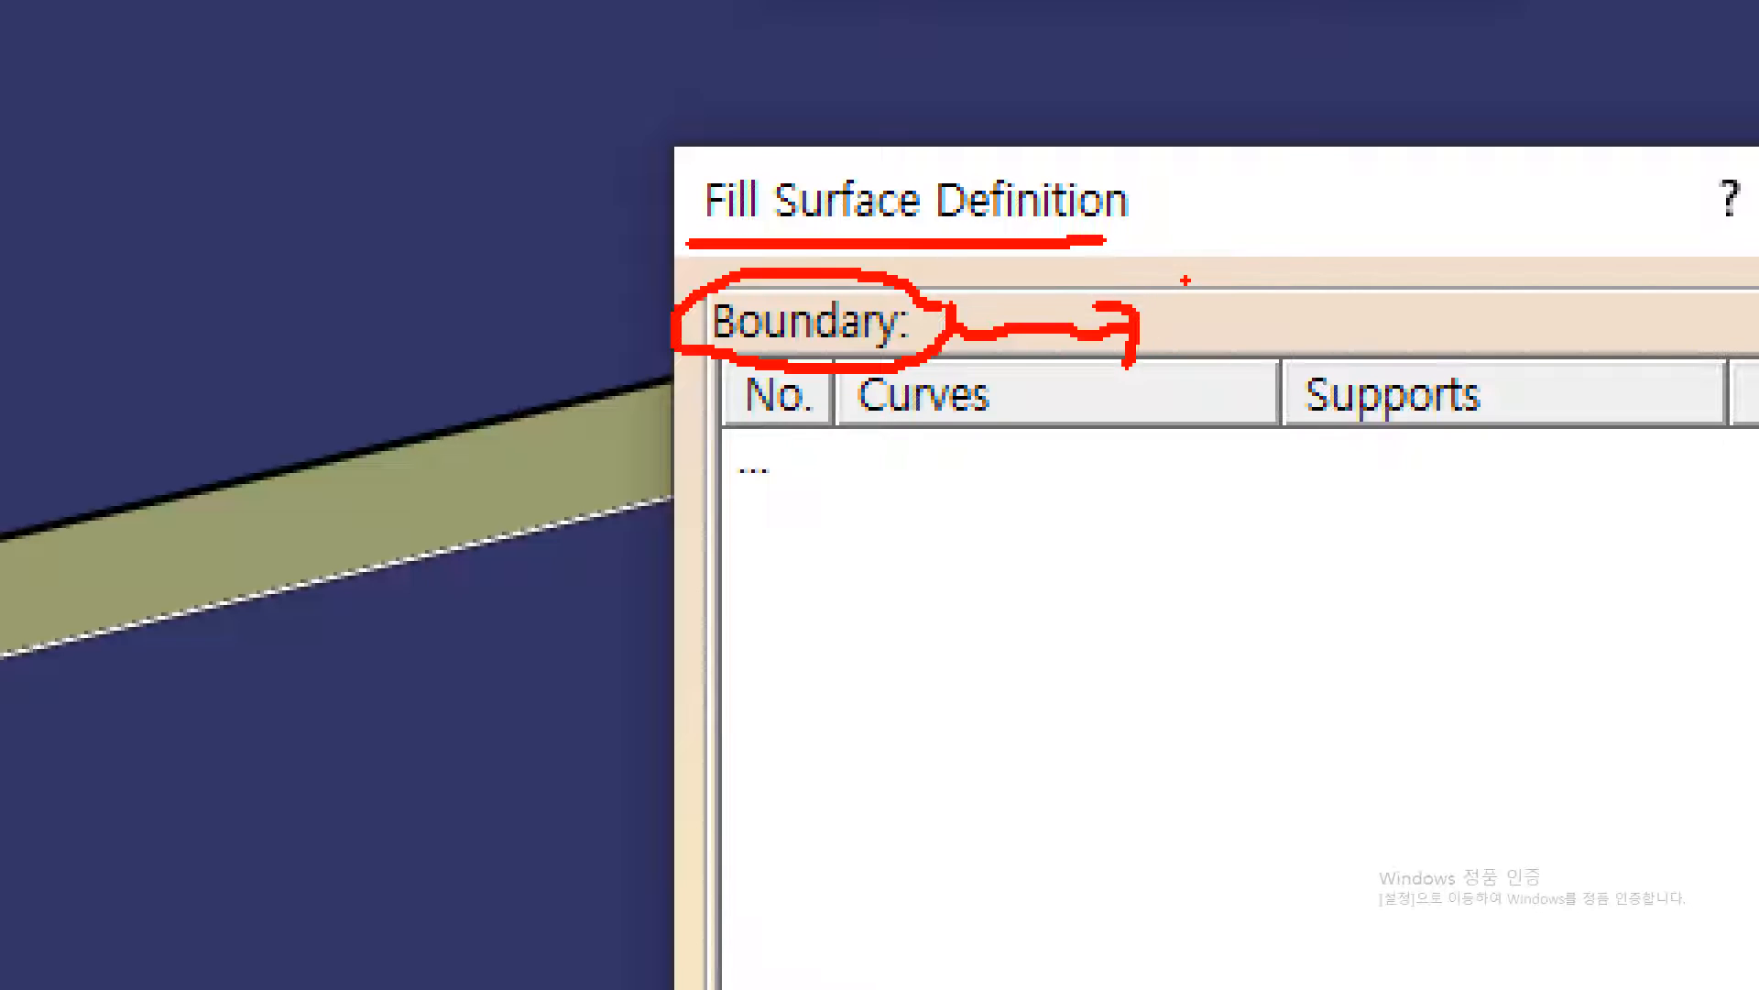
pyautogui.moveTo(1169, 275)
pyautogui.mouseDown()
pyautogui.moveTo(1199, 336)
pyautogui.moveTo(1221, 290)
pyautogui.moveTo(1242, 306)
pyautogui.moveTo(1221, 378)
pyautogui.mouseUp()
pyautogui.moveTo(1250, 284)
pyautogui.mouseDown()
pyautogui.moveTo(1292, 341)
pyautogui.moveTo(1320, 307)
pyautogui.moveTo(1334, 355)
pyautogui.mouseUp()
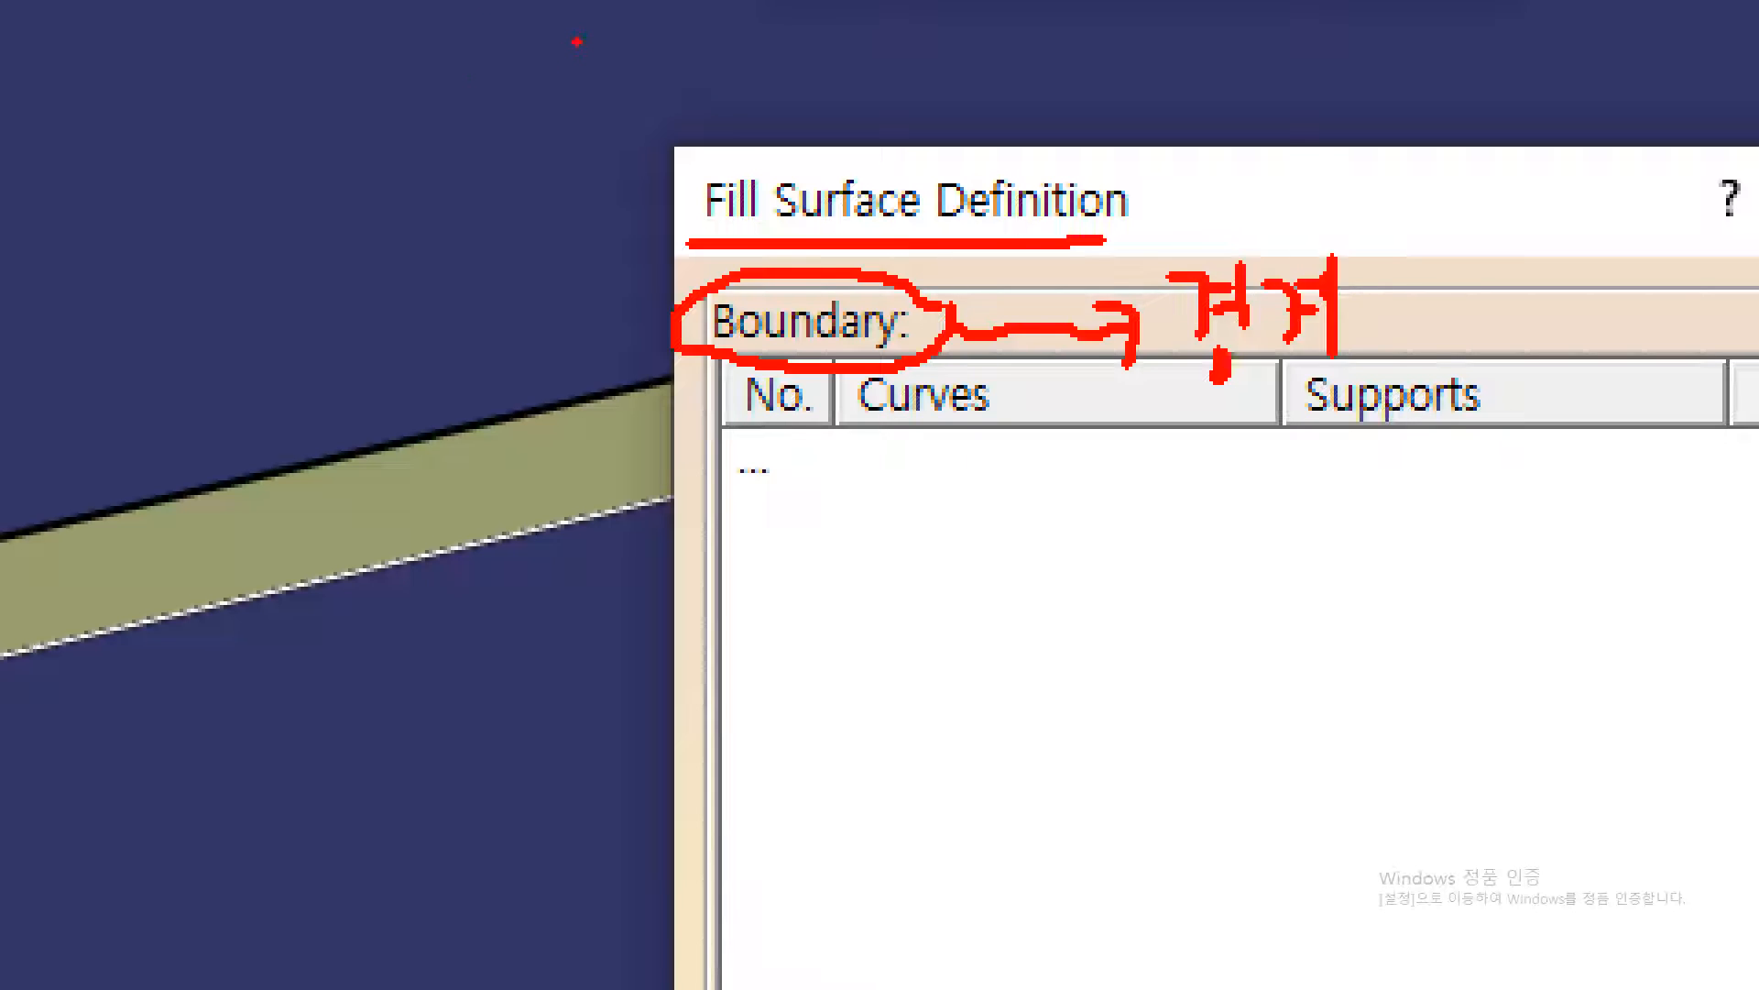
pyautogui.moveTo(576, 42)
pyautogui.mouseDown()
pyautogui.moveTo(359, 76)
pyautogui.moveTo(230, 220)
pyautogui.moveTo(349, 374)
pyautogui.moveTo(483, 422)
pyautogui.moveTo(582, 249)
pyautogui.moveTo(709, 161)
pyautogui.moveTo(594, 32)
pyautogui.mouseUp()
pyautogui.moveTo(336, 87); pyautogui.dragTo(263, 195)
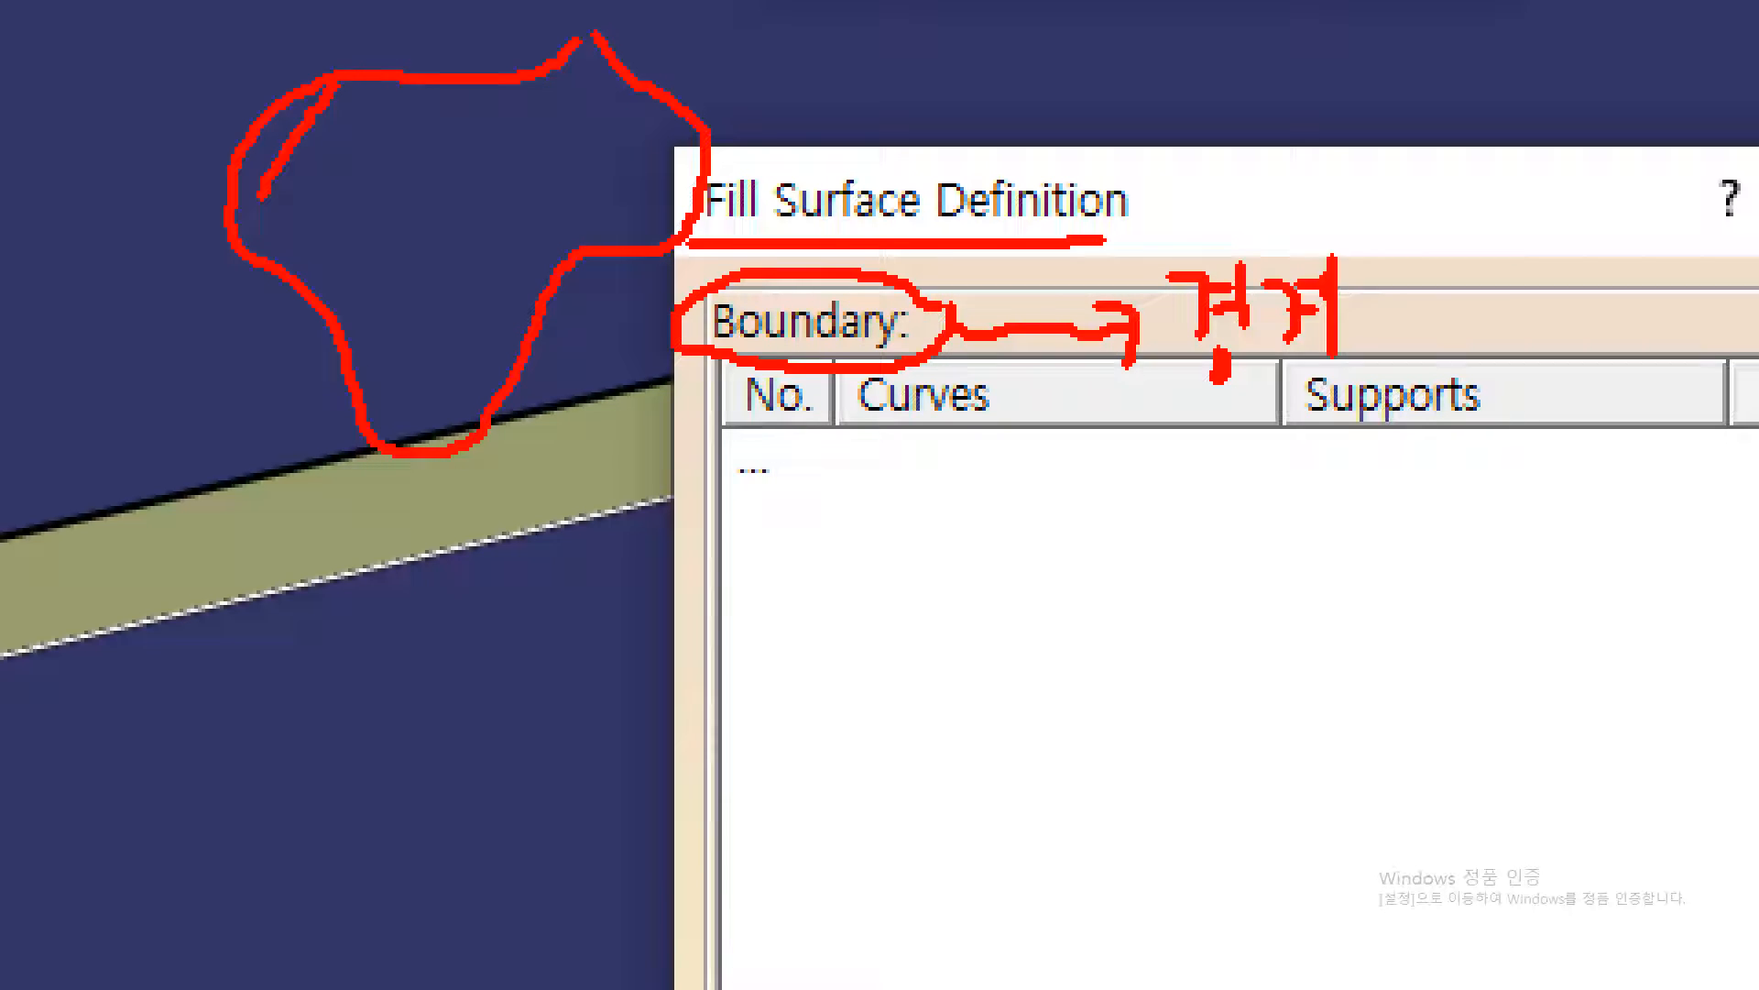
pyautogui.moveTo(400, 78); pyautogui.dragTo(300, 278)
pyautogui.moveTo(449, 83); pyautogui.dragTo(334, 380)
pyautogui.moveTo(513, 82); pyautogui.dragTo(434, 445)
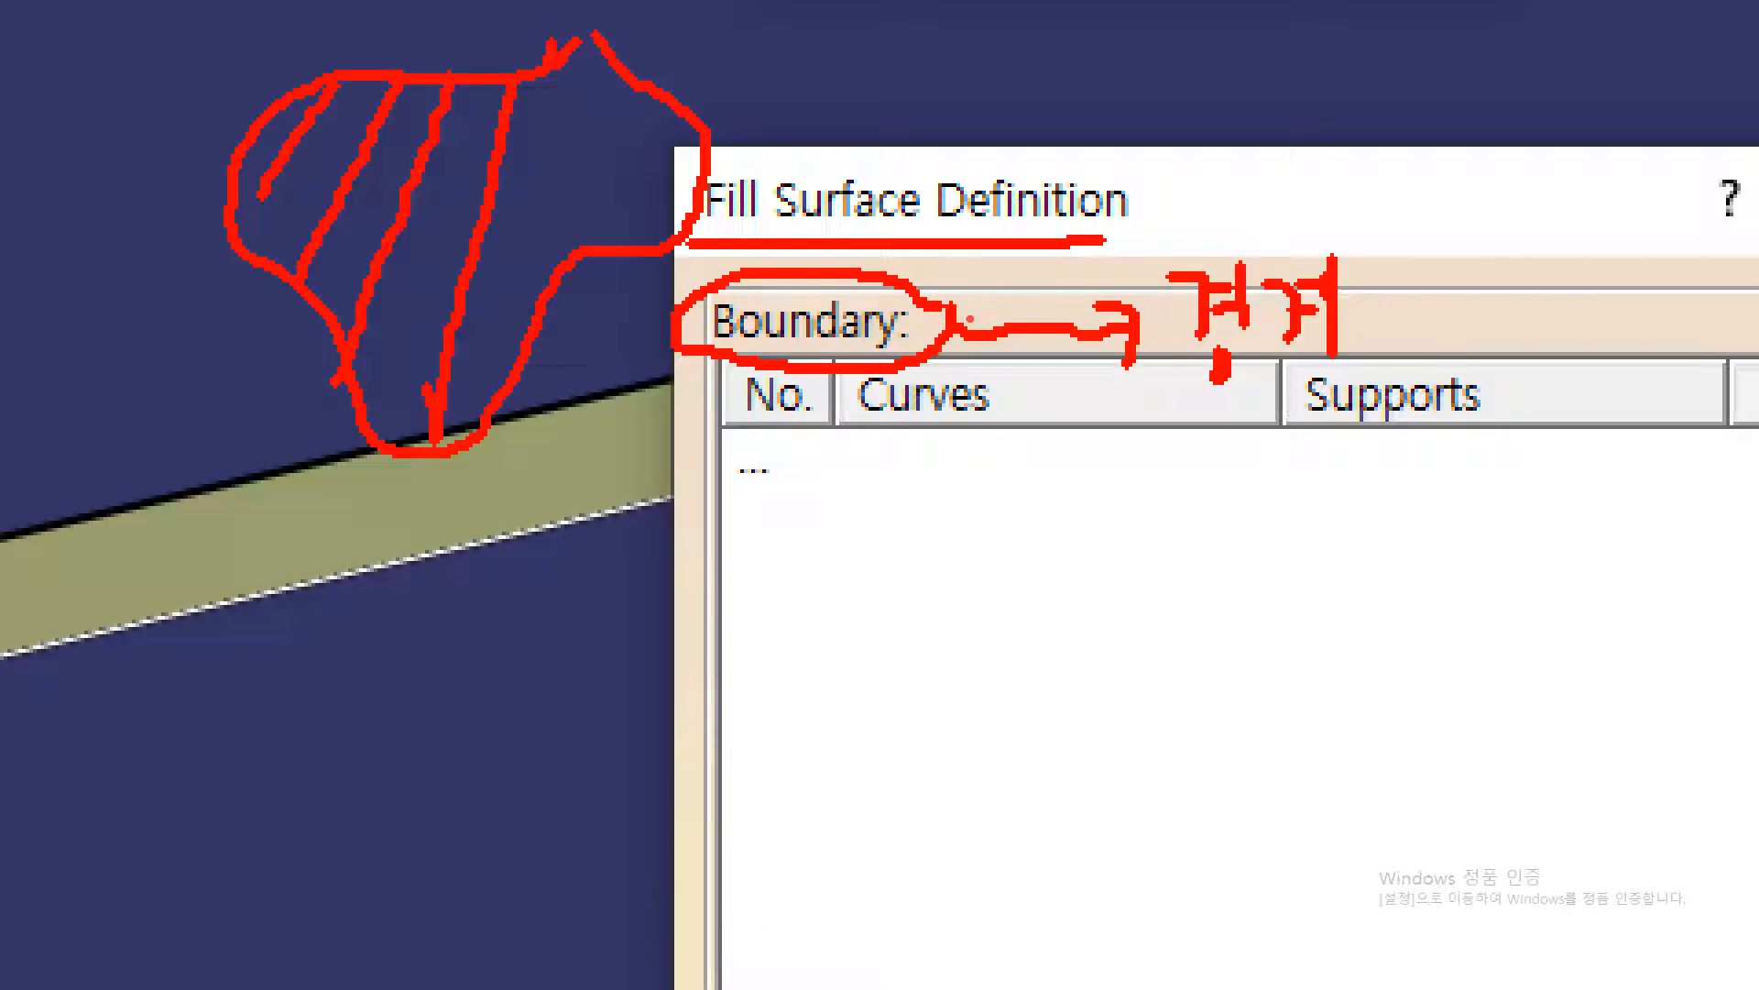
pyautogui.moveTo(555, 41); pyautogui.dragTo(524, 284)
pyautogui.moveTo(610, 55); pyautogui.dragTo(582, 197)
pyautogui.moveTo(648, 108); pyautogui.dragTo(631, 215)
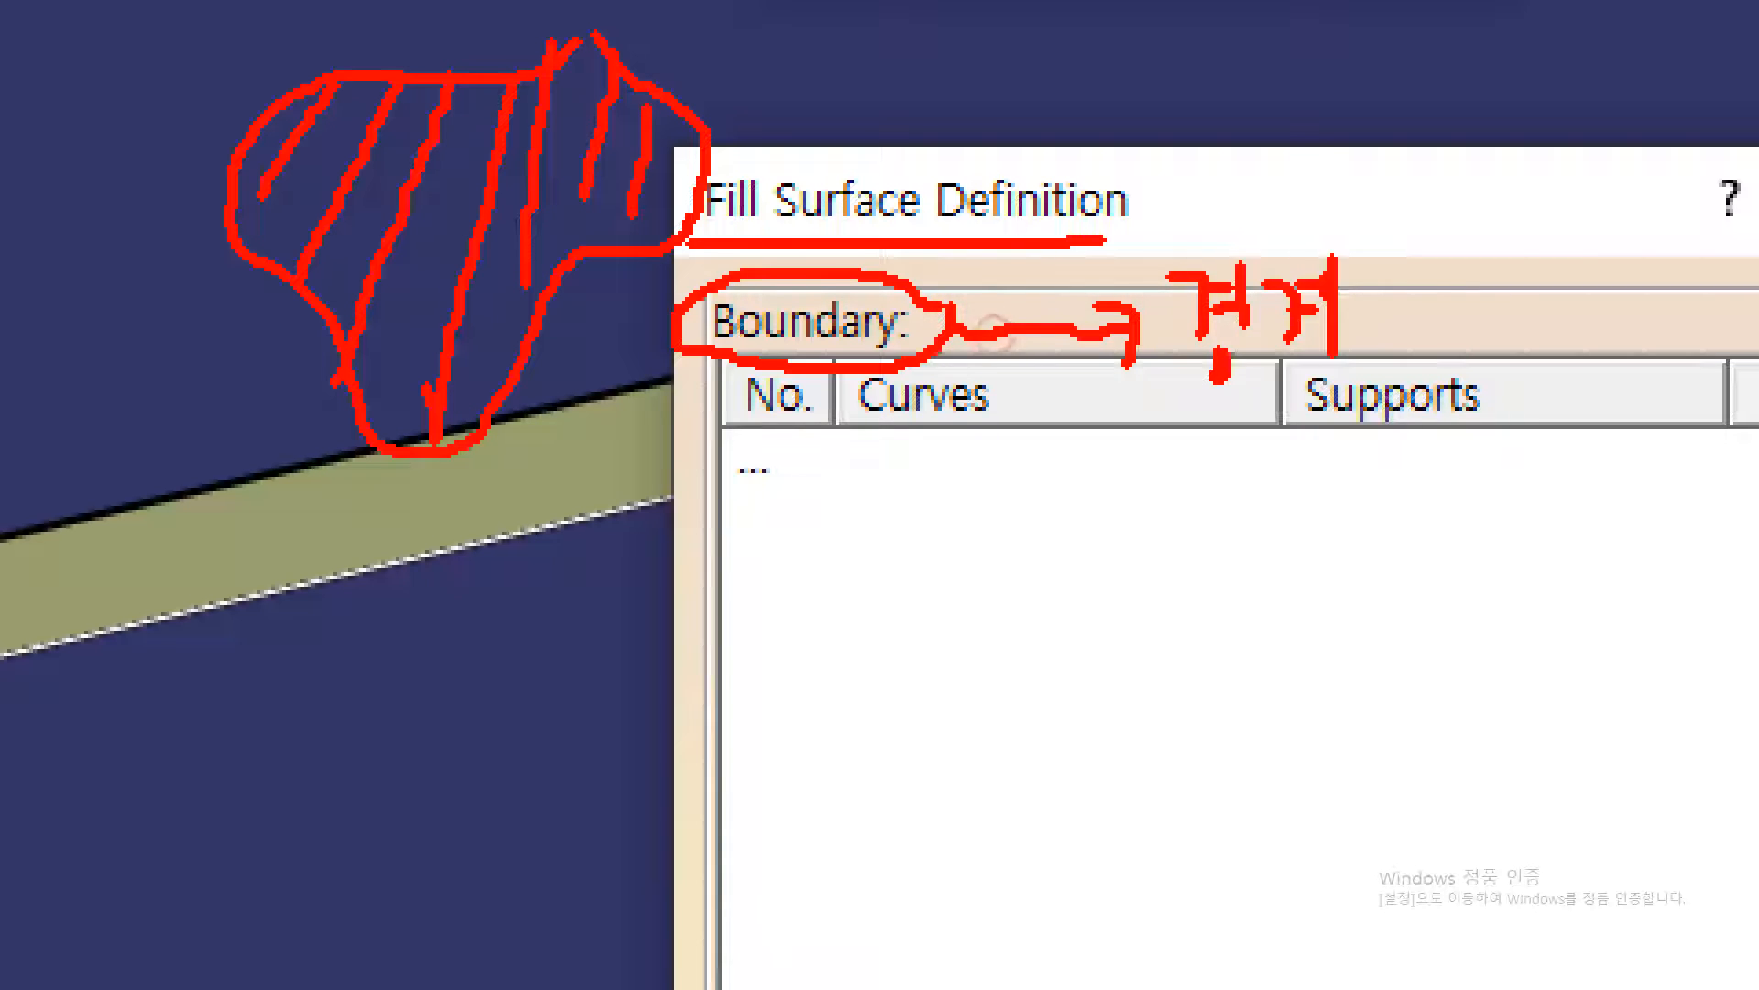
pyautogui.moveTo(677, 114); pyautogui.dragTo(667, 225)
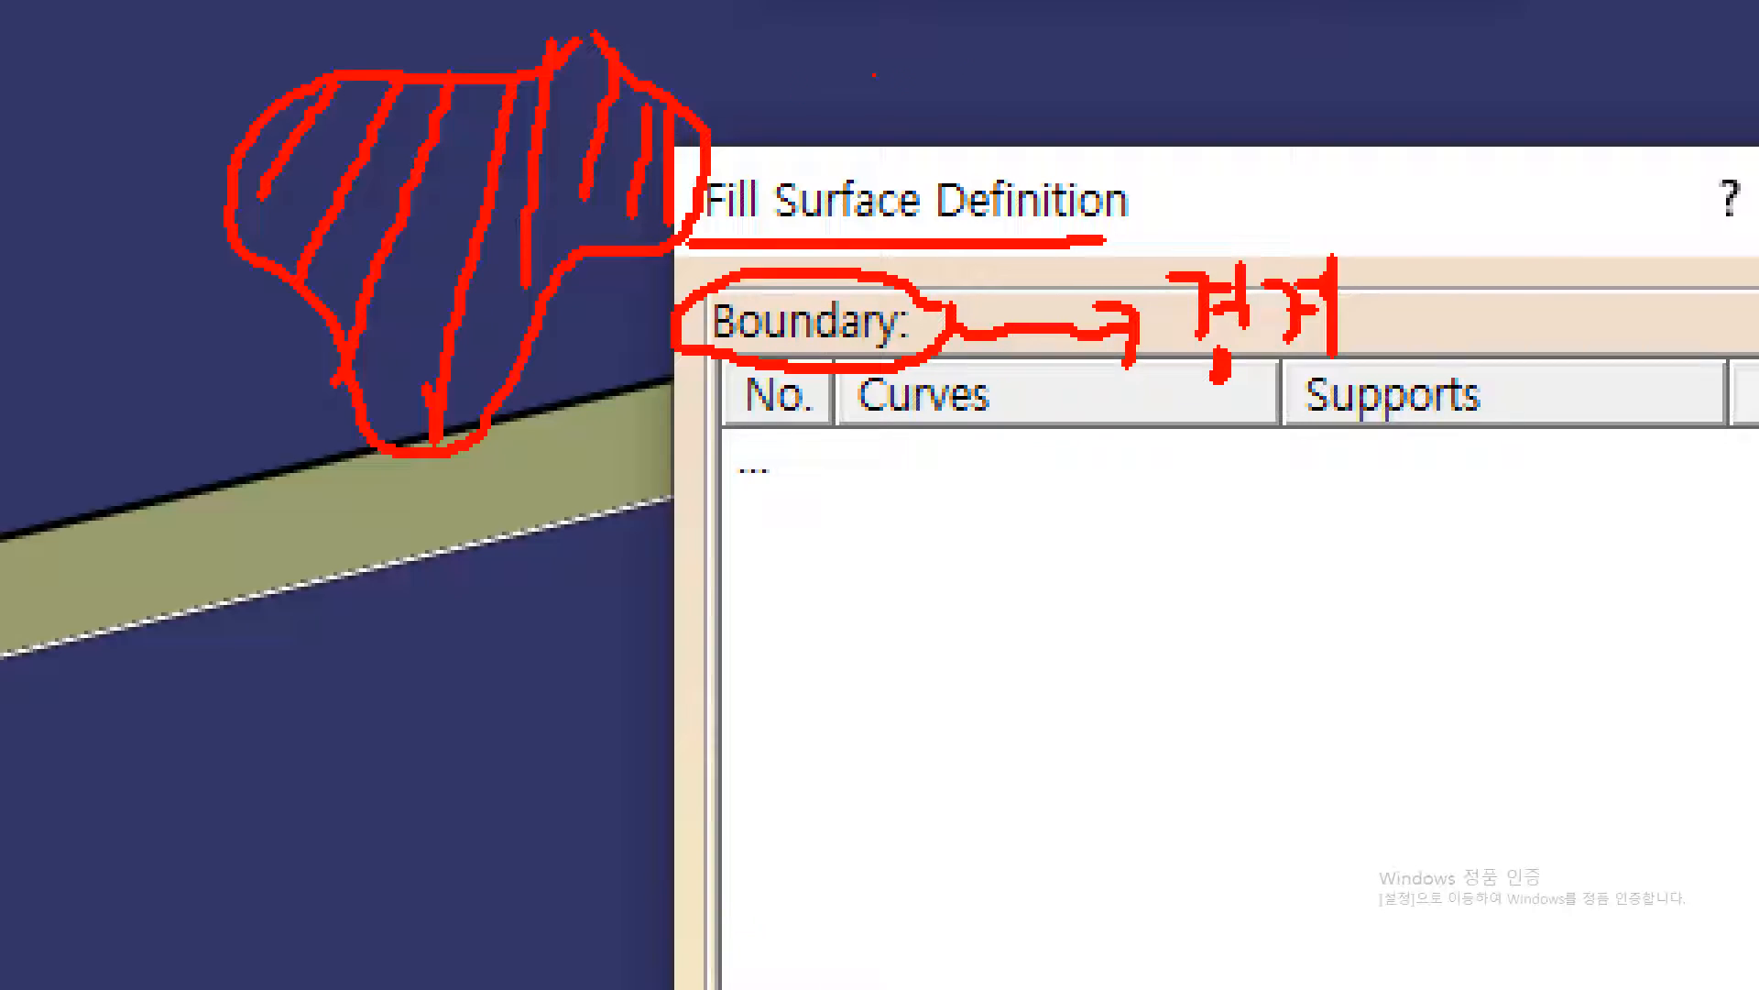
pyautogui.moveTo(679, 99)
pyautogui.mouseDown()
pyautogui.moveTo(597, 33)
pyautogui.moveTo(430, 72)
pyautogui.mouseUp()
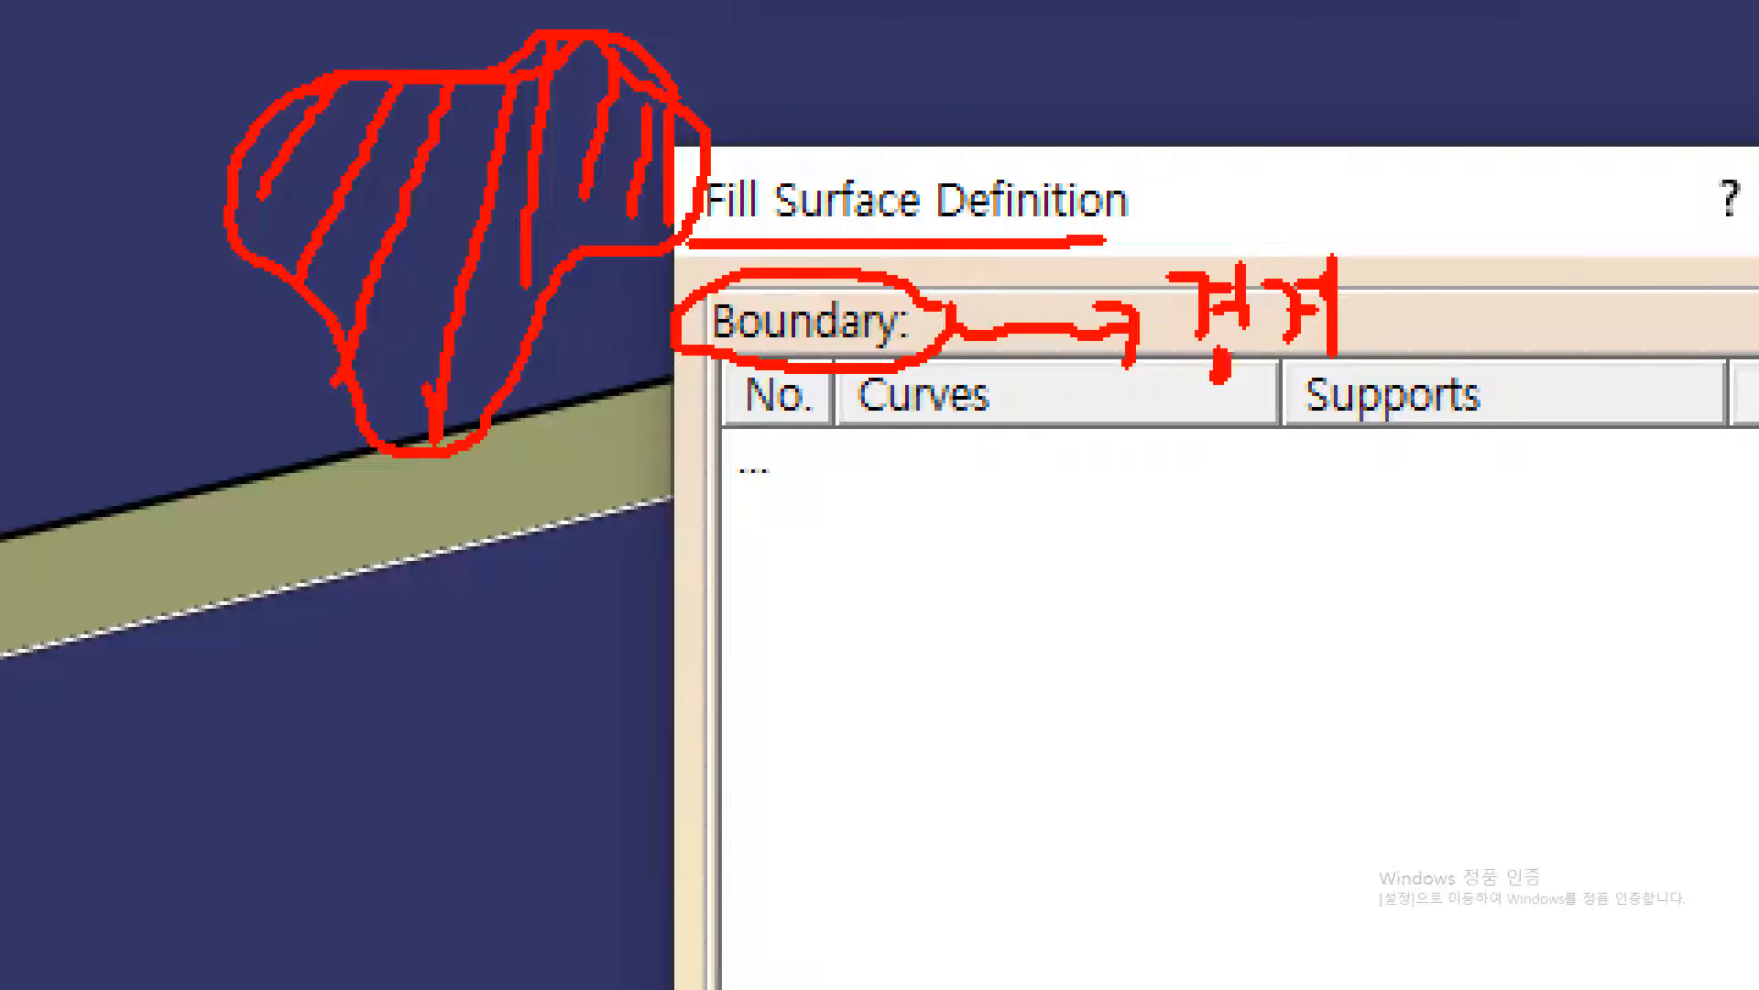
pyautogui.press('Escape')
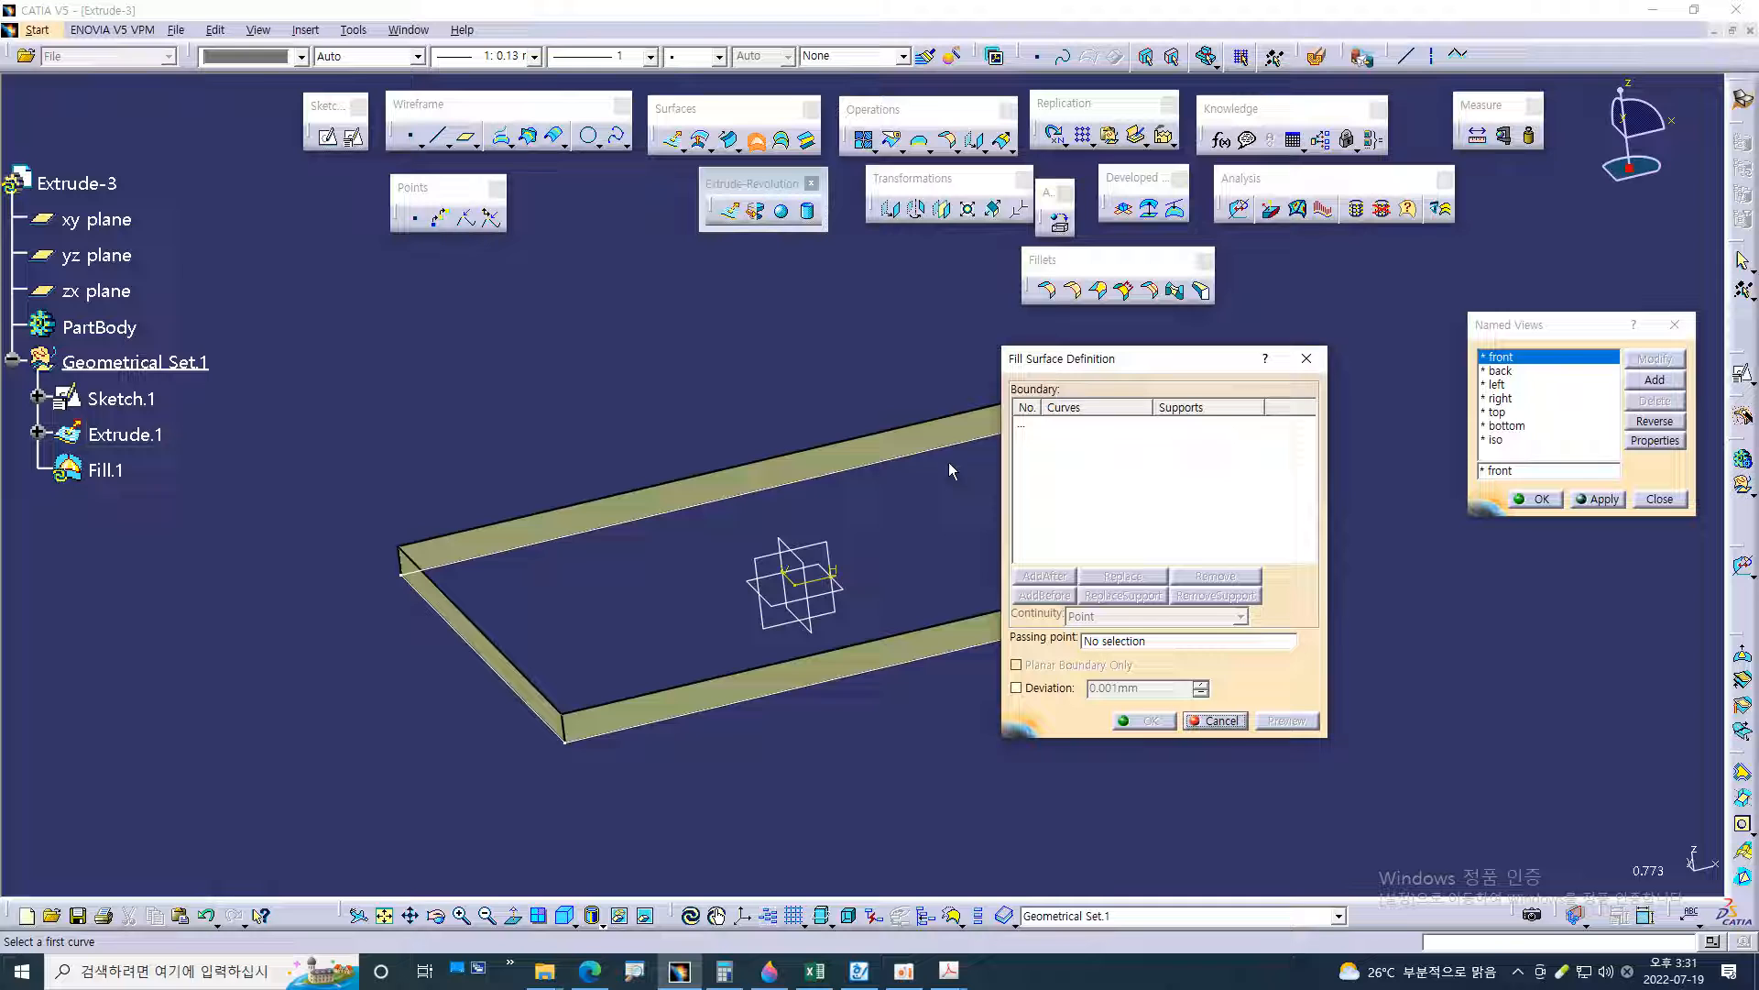
# Fill the top opening of the extruded walls, using their four upper edges in sequence as a closed boundary
pyautogui.moveTo(1178, 355); pyautogui.dragTo(1295, 303)
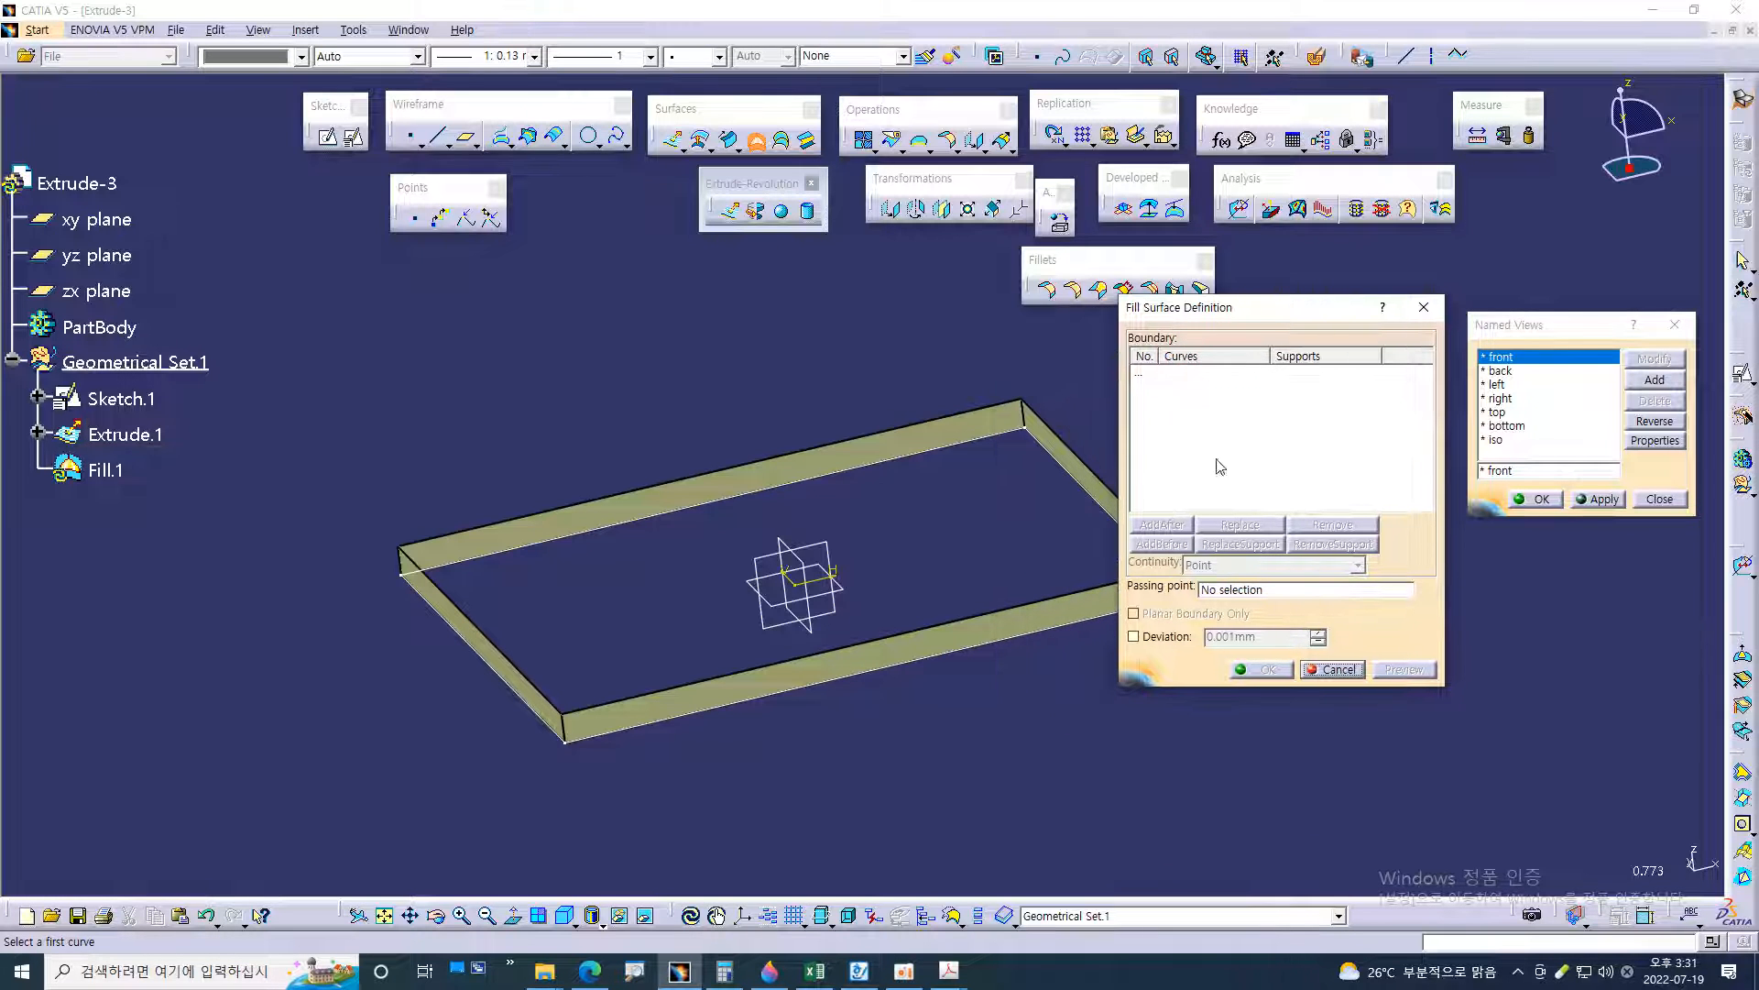
pyautogui.moveTo(1063, 745); pyautogui.dragTo(968, 613, button='middle')
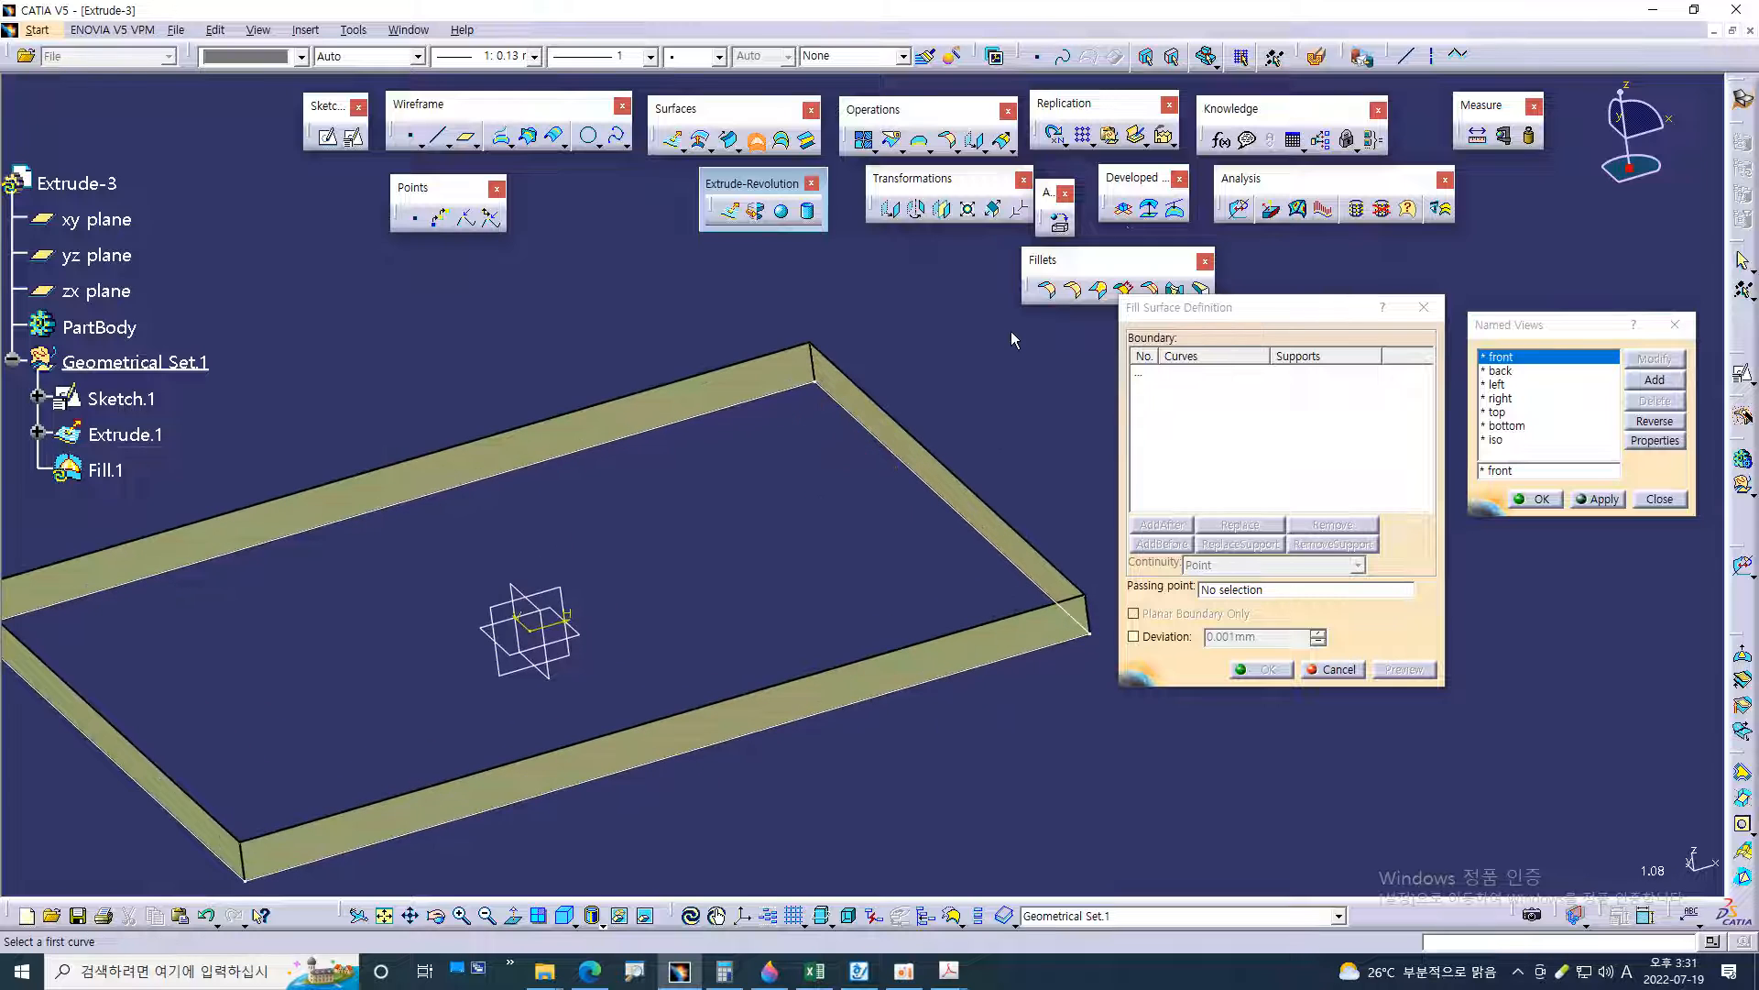
pyautogui.moveTo(948, 367); pyautogui.dragTo(1008, 362, button='middle')
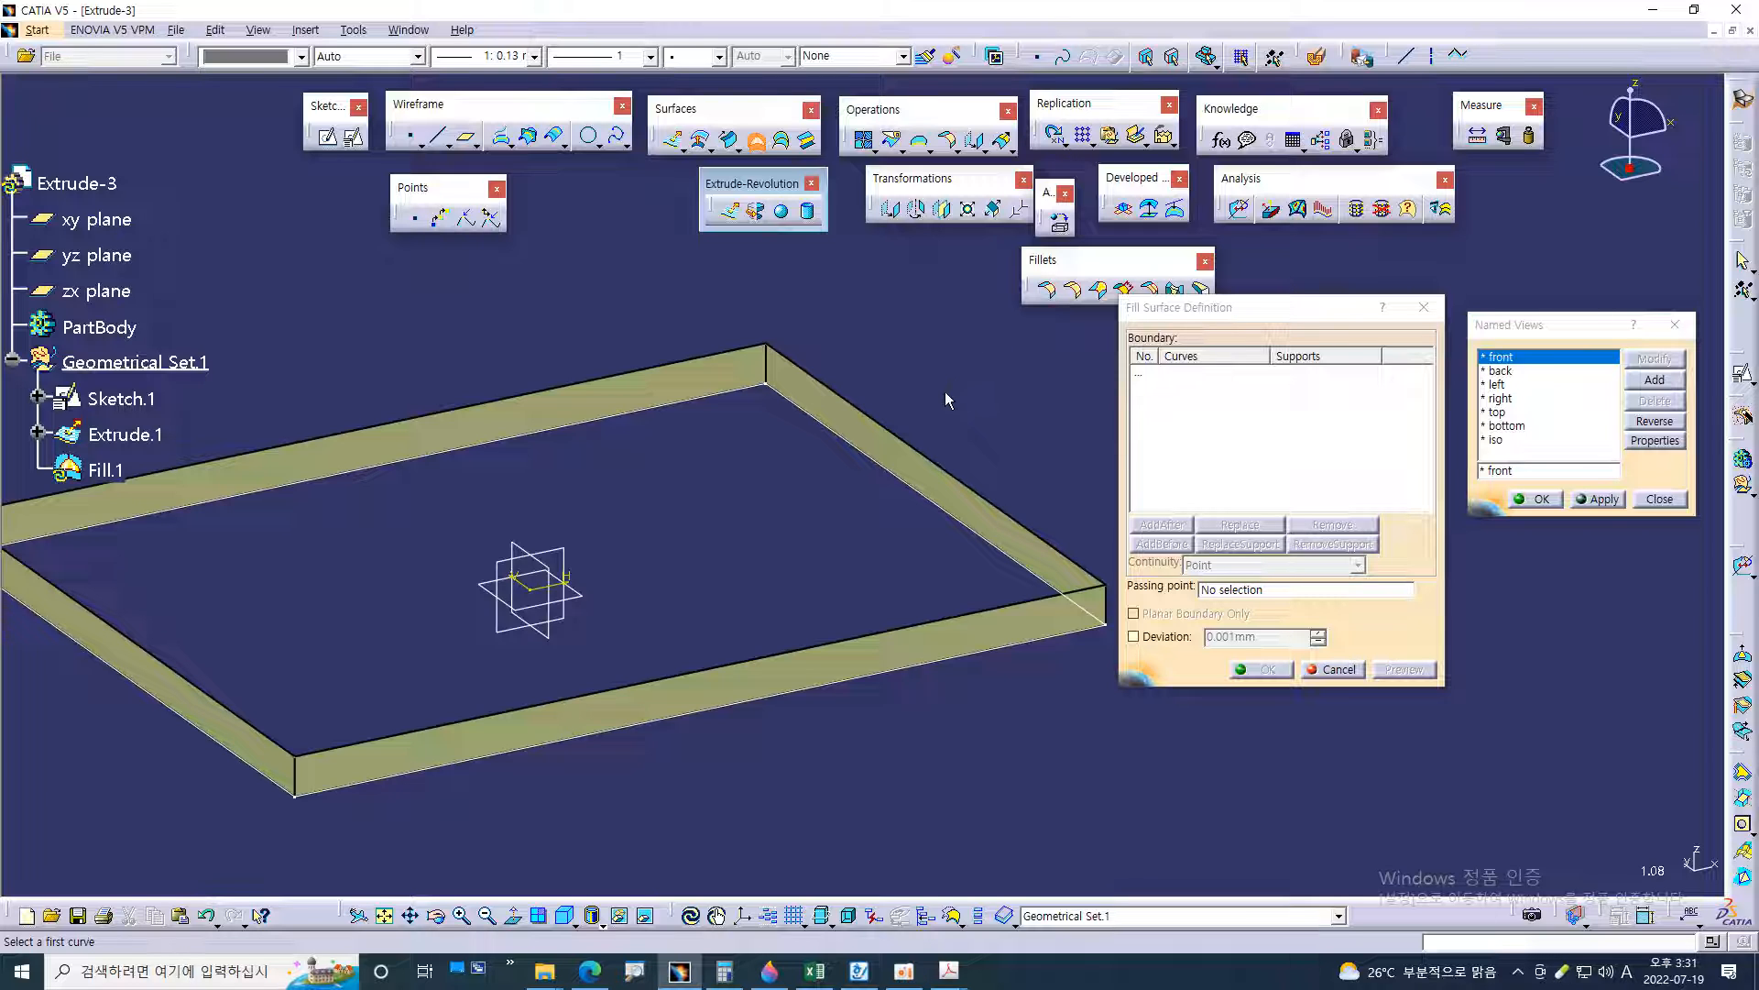
pyautogui.click(933, 455)
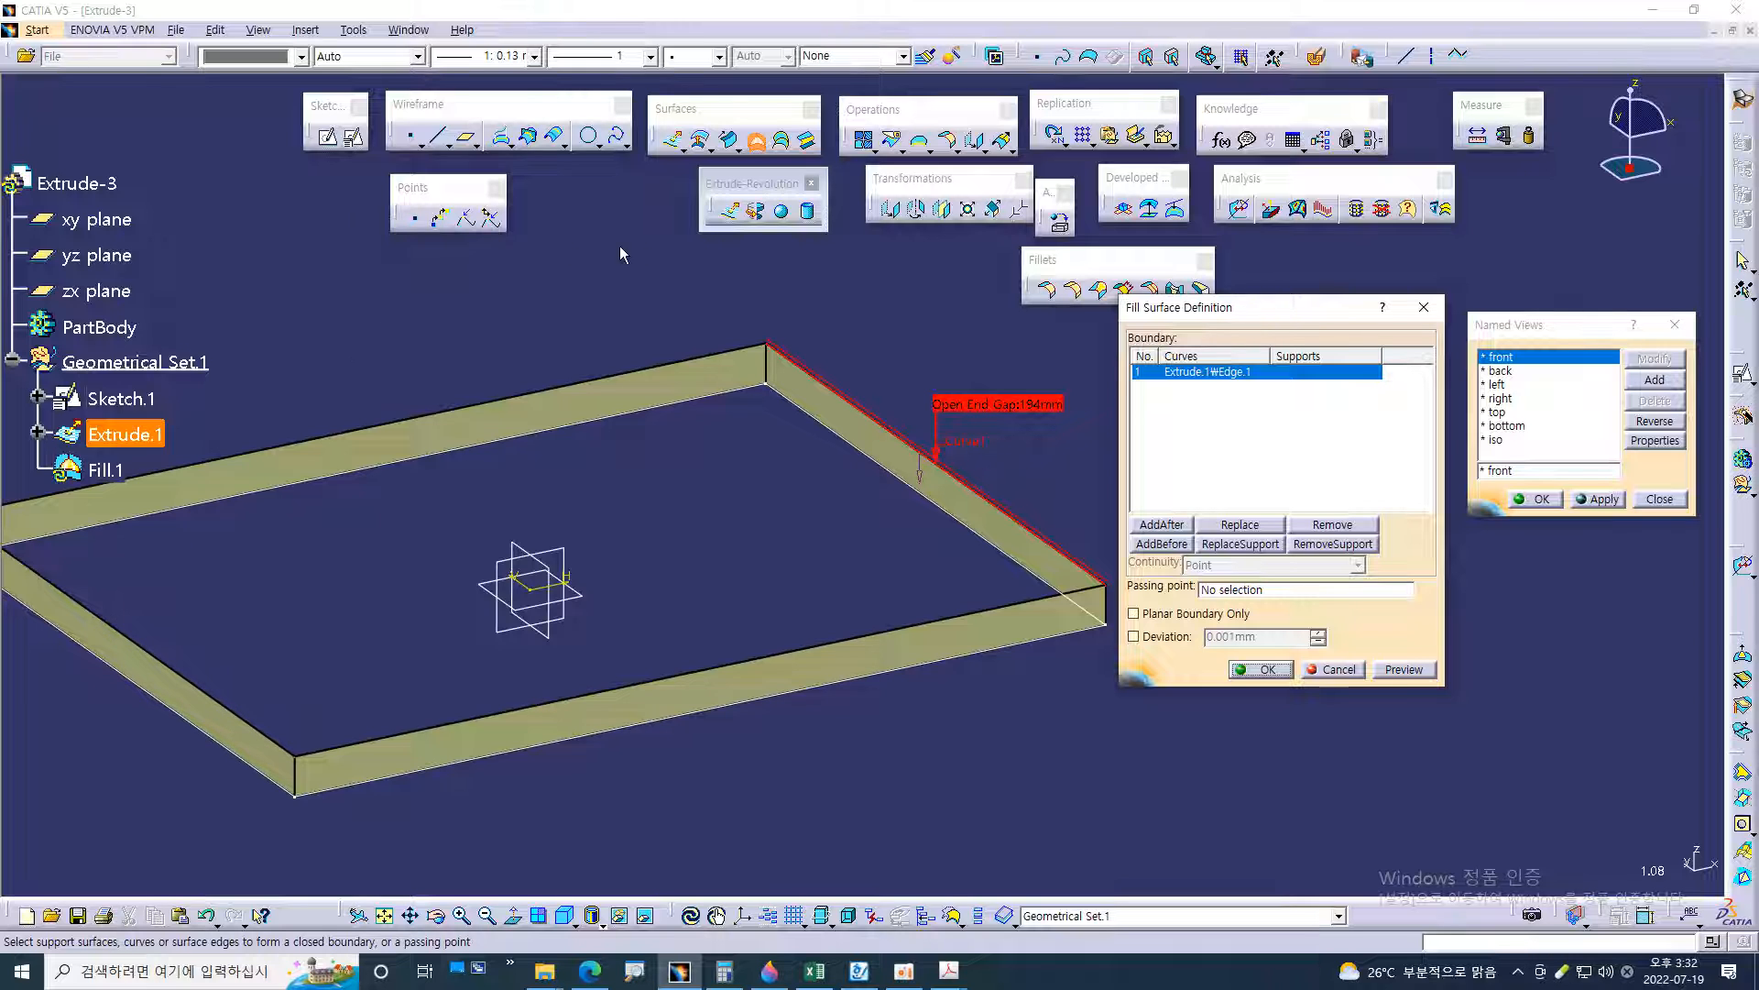
pyautogui.click(705, 360)
pyautogui.moveTo(698, 515); pyautogui.dragTo(864, 335, button='middle')
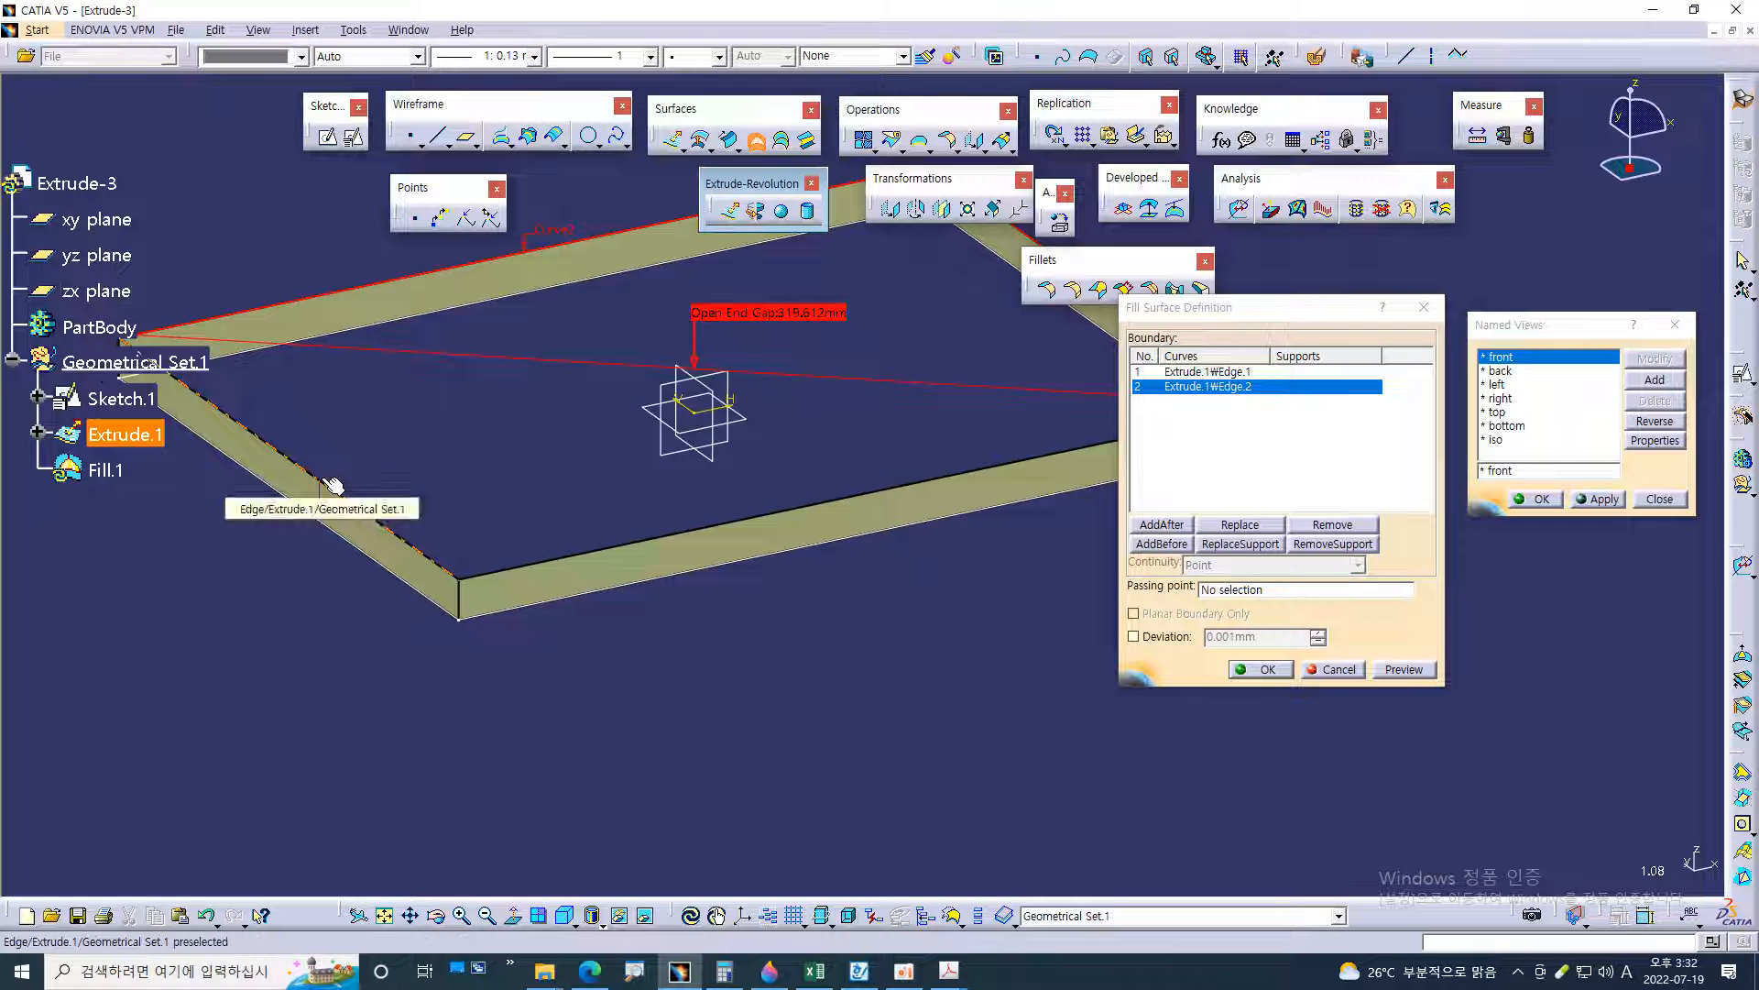
pyautogui.click(350, 505)
pyautogui.moveTo(850, 651); pyautogui.dragTo(799, 511, button='middle')
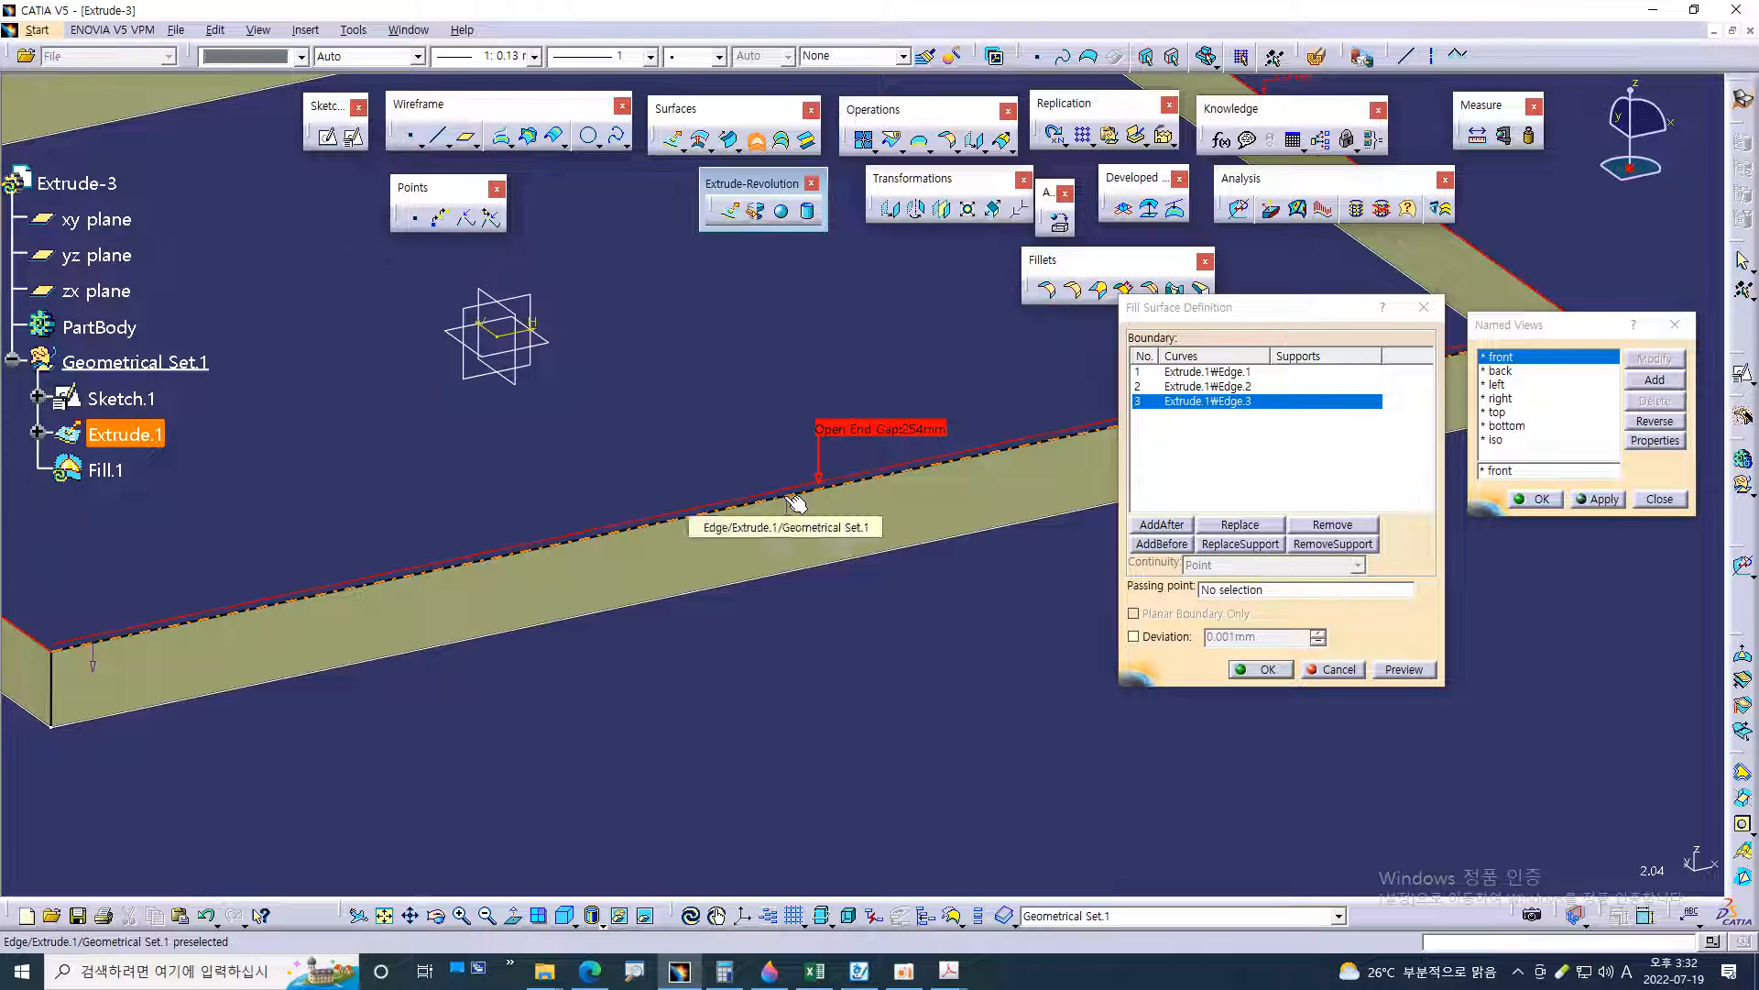
pyautogui.click(796, 502)
pyautogui.keyDown('ctrl'); pyautogui.moveTo(933, 592); pyautogui.dragTo(974, 623, button='middle'); pyautogui.keyUp('ctrl')
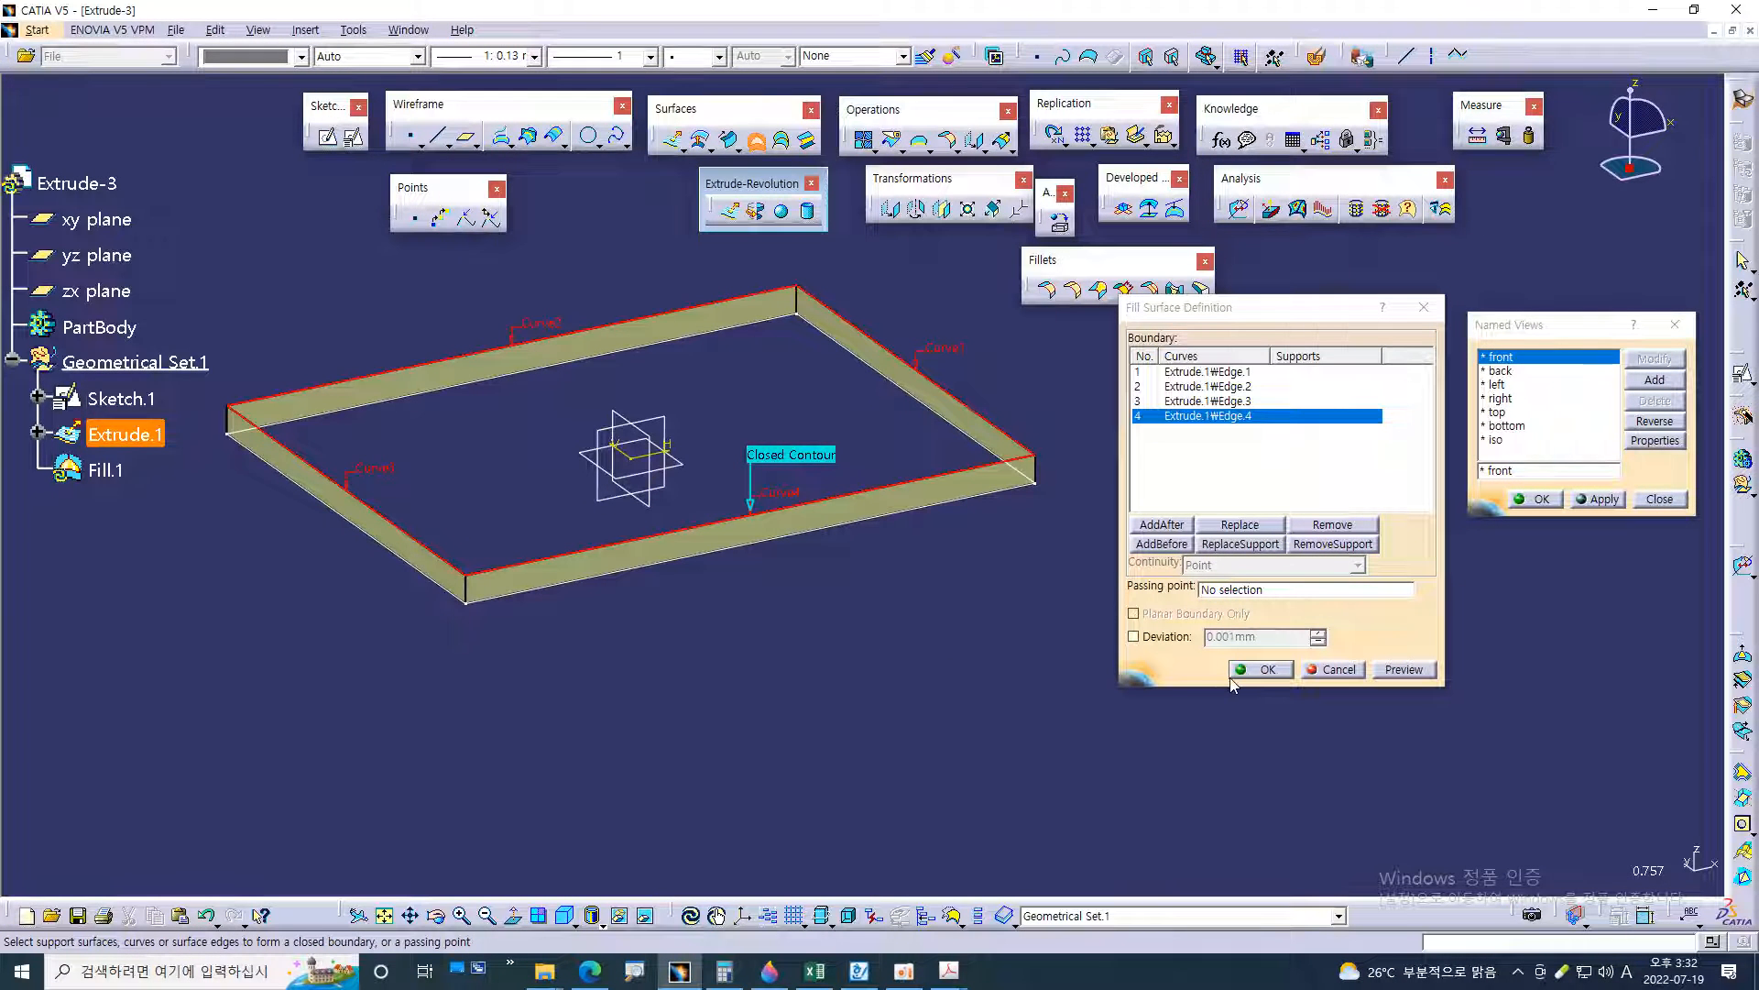
pyautogui.click(1246, 670)
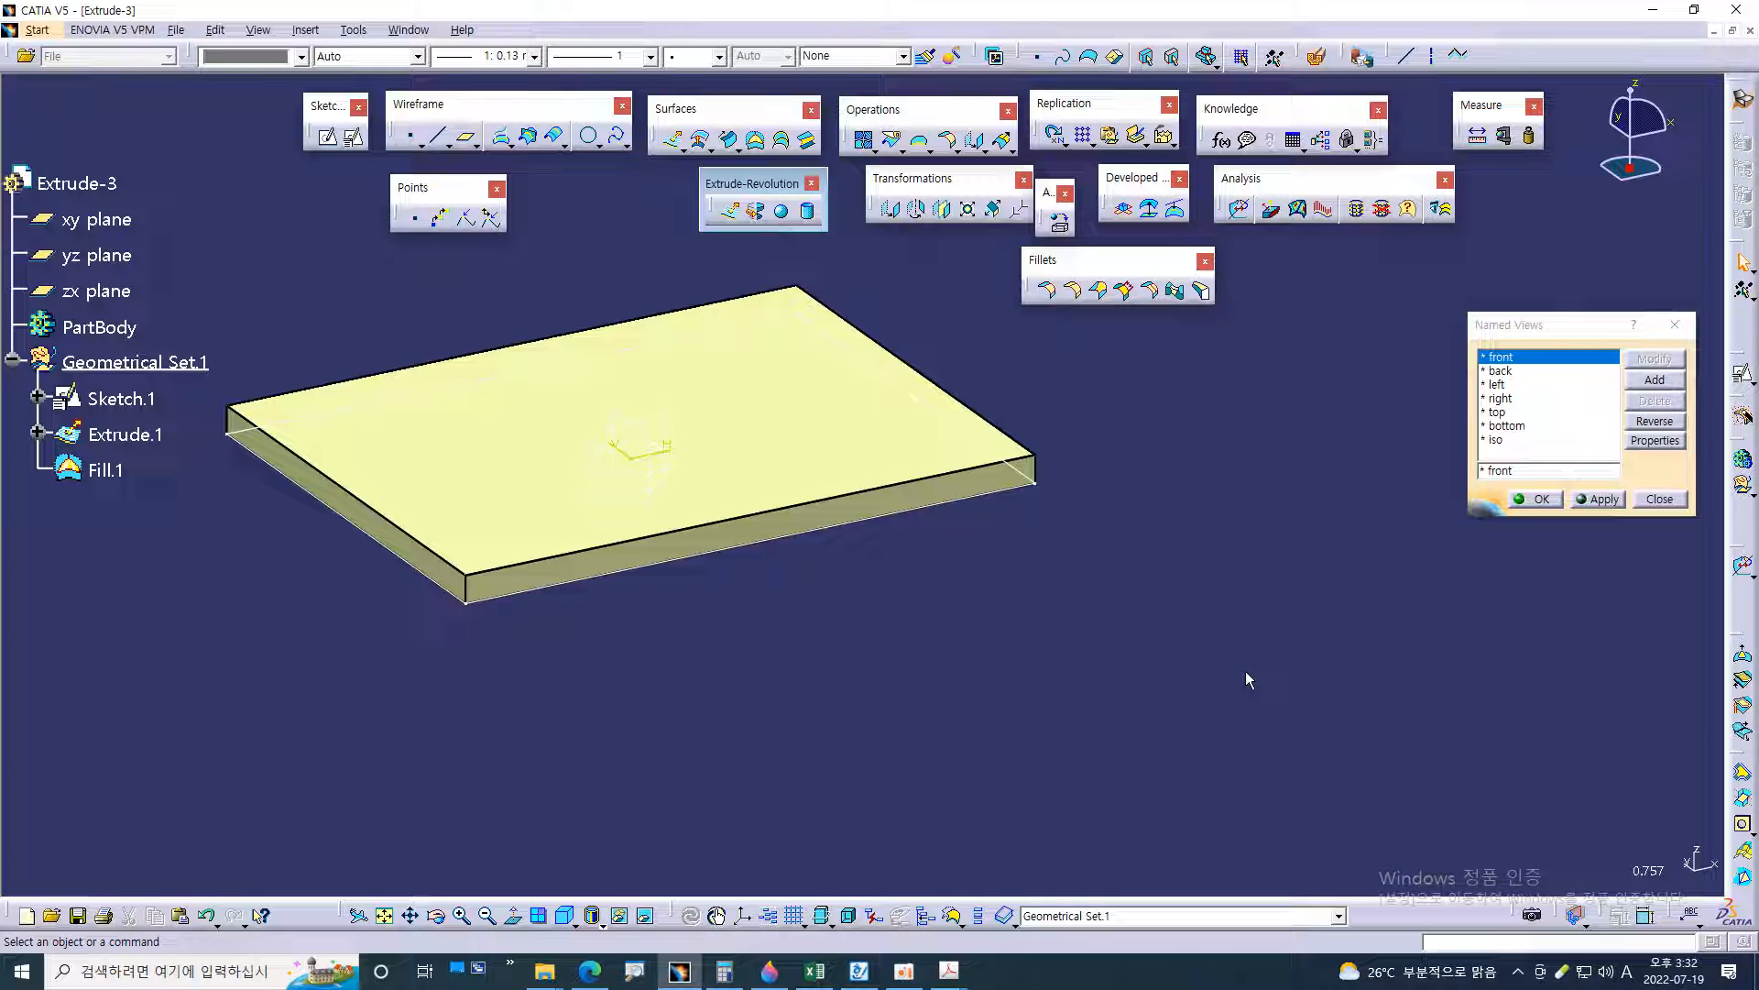
pyautogui.moveTo(886, 685); pyautogui.dragTo(1188, 653, button='middle')
pyautogui.scroll(-3, 319, 519)
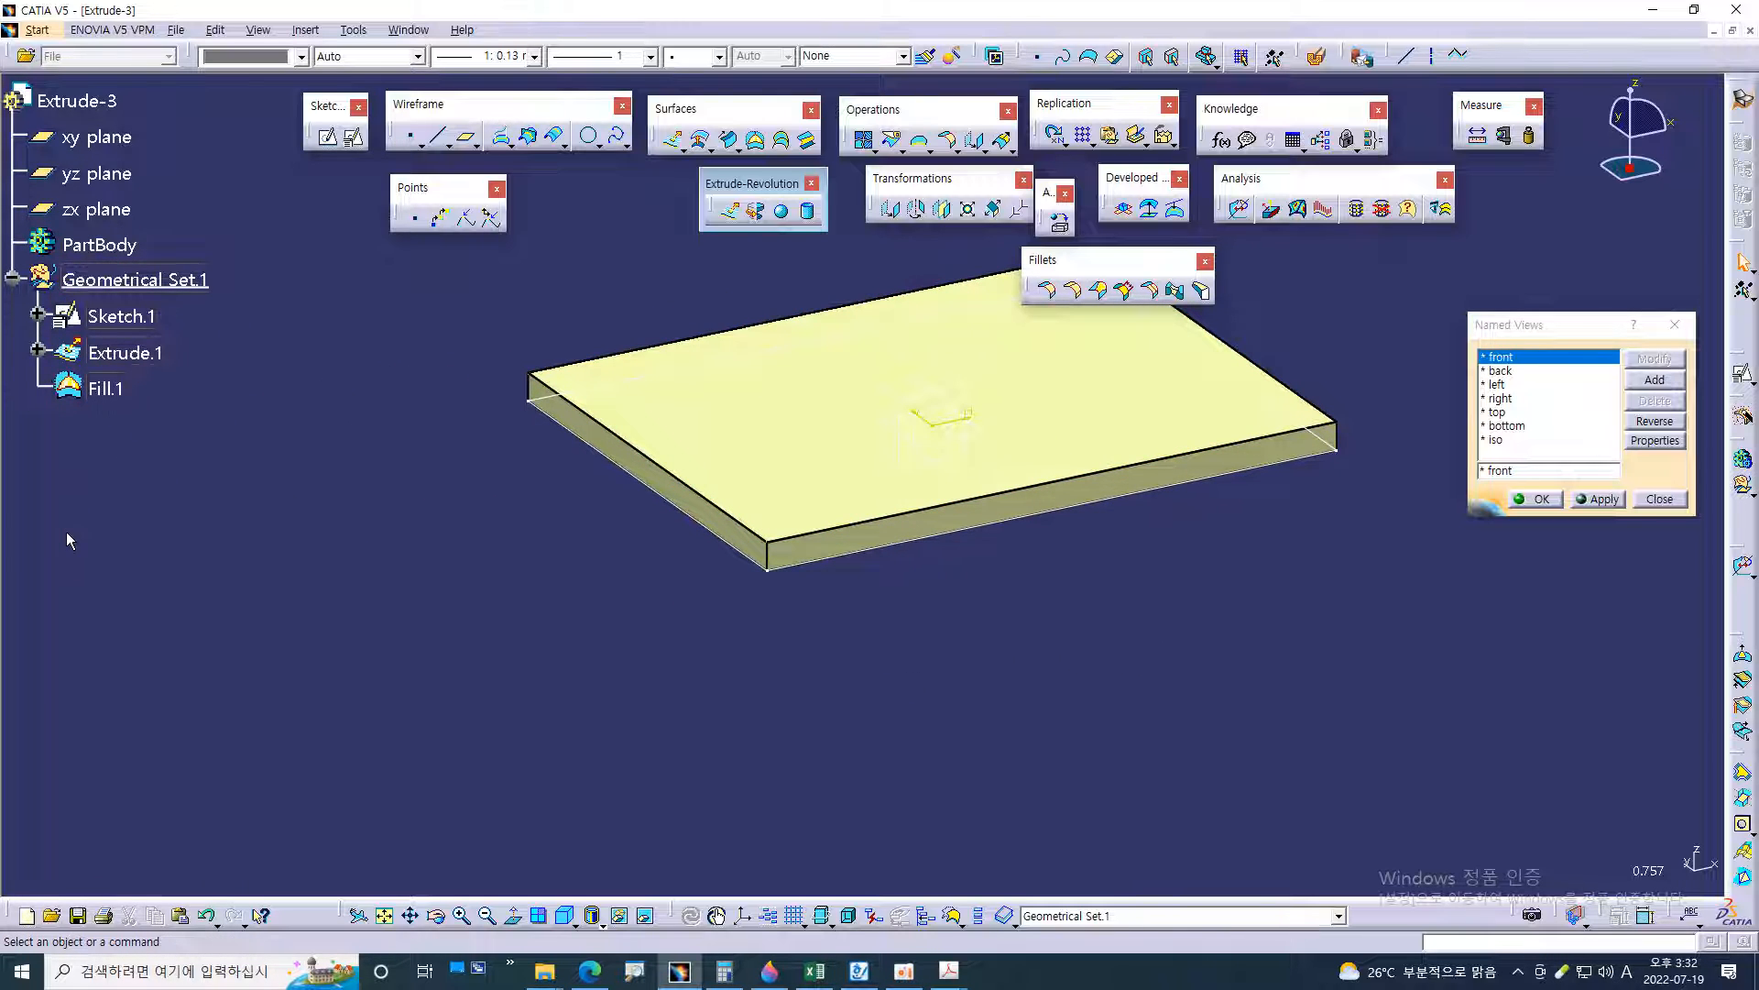
pyautogui.hotkey('ctrl', '1')
pyautogui.click(52, 393)
pyautogui.keyDown('shift'); pyautogui.moveTo(102, 333); pyautogui.dragTo(316, 328); pyautogui.keyUp('shift')
pyautogui.moveTo(97, 419); pyautogui.dragTo(236, 427)
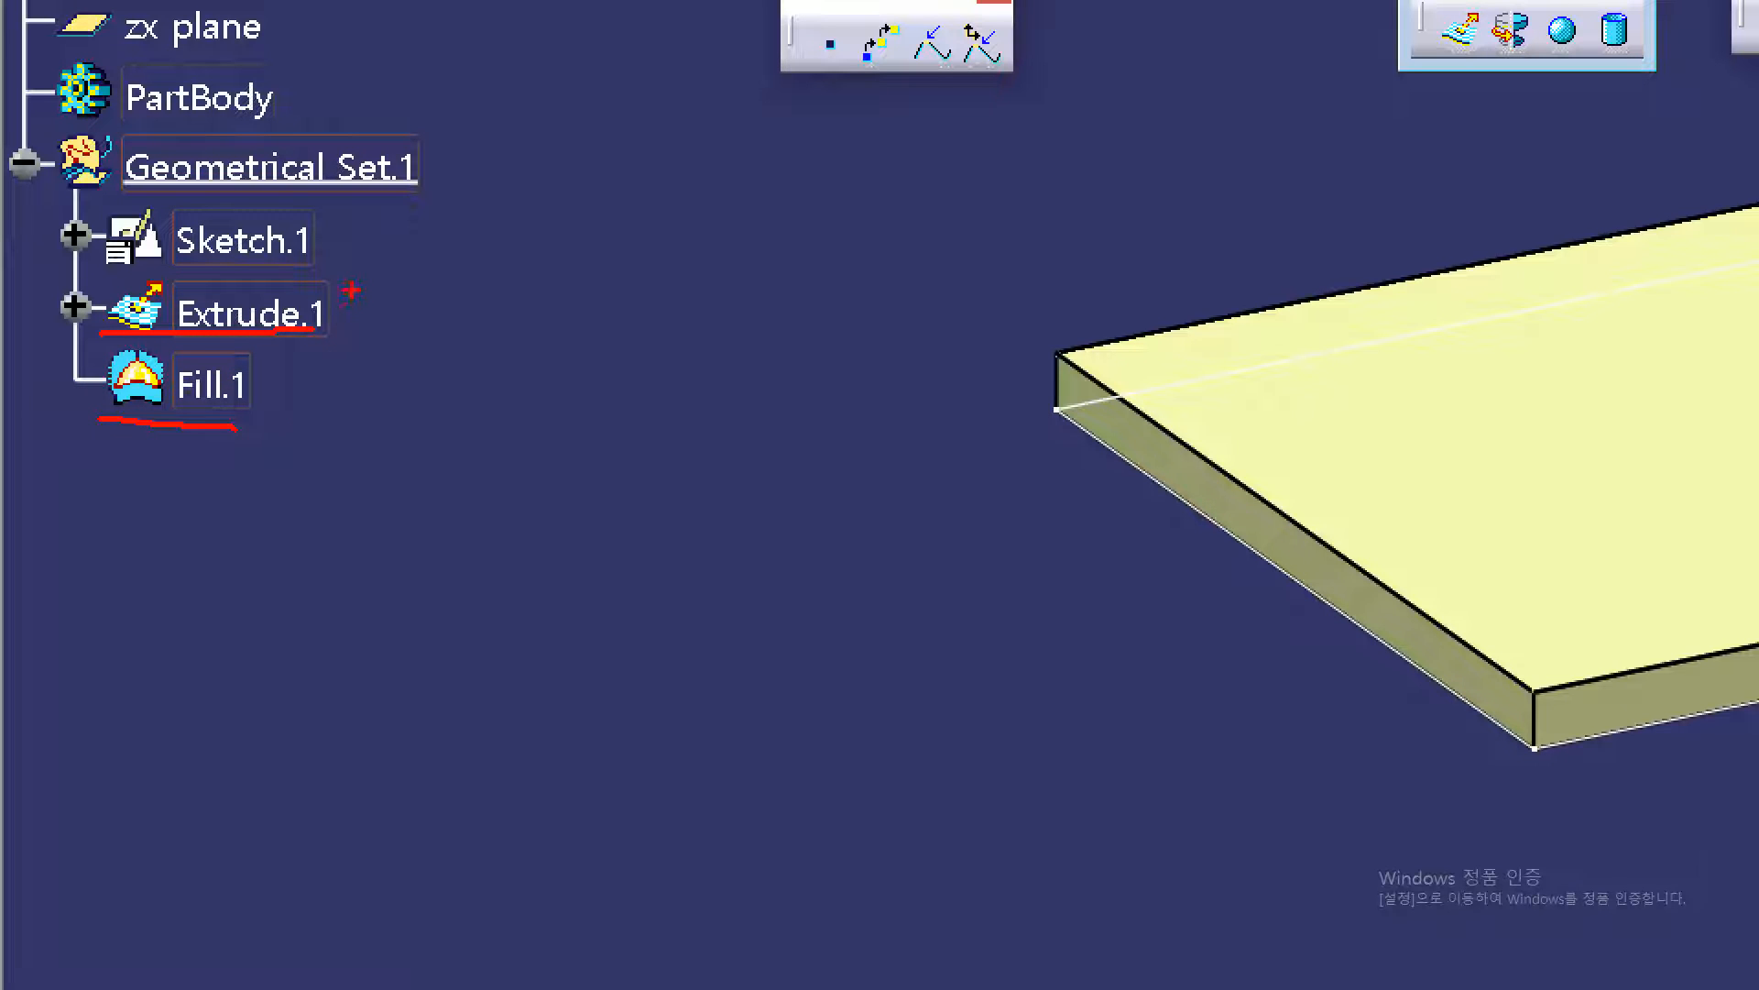
pyautogui.moveTo(424, 285)
pyautogui.mouseDown()
pyautogui.moveTo(325, 336)
pyautogui.moveTo(261, 405)
pyautogui.mouseUp()
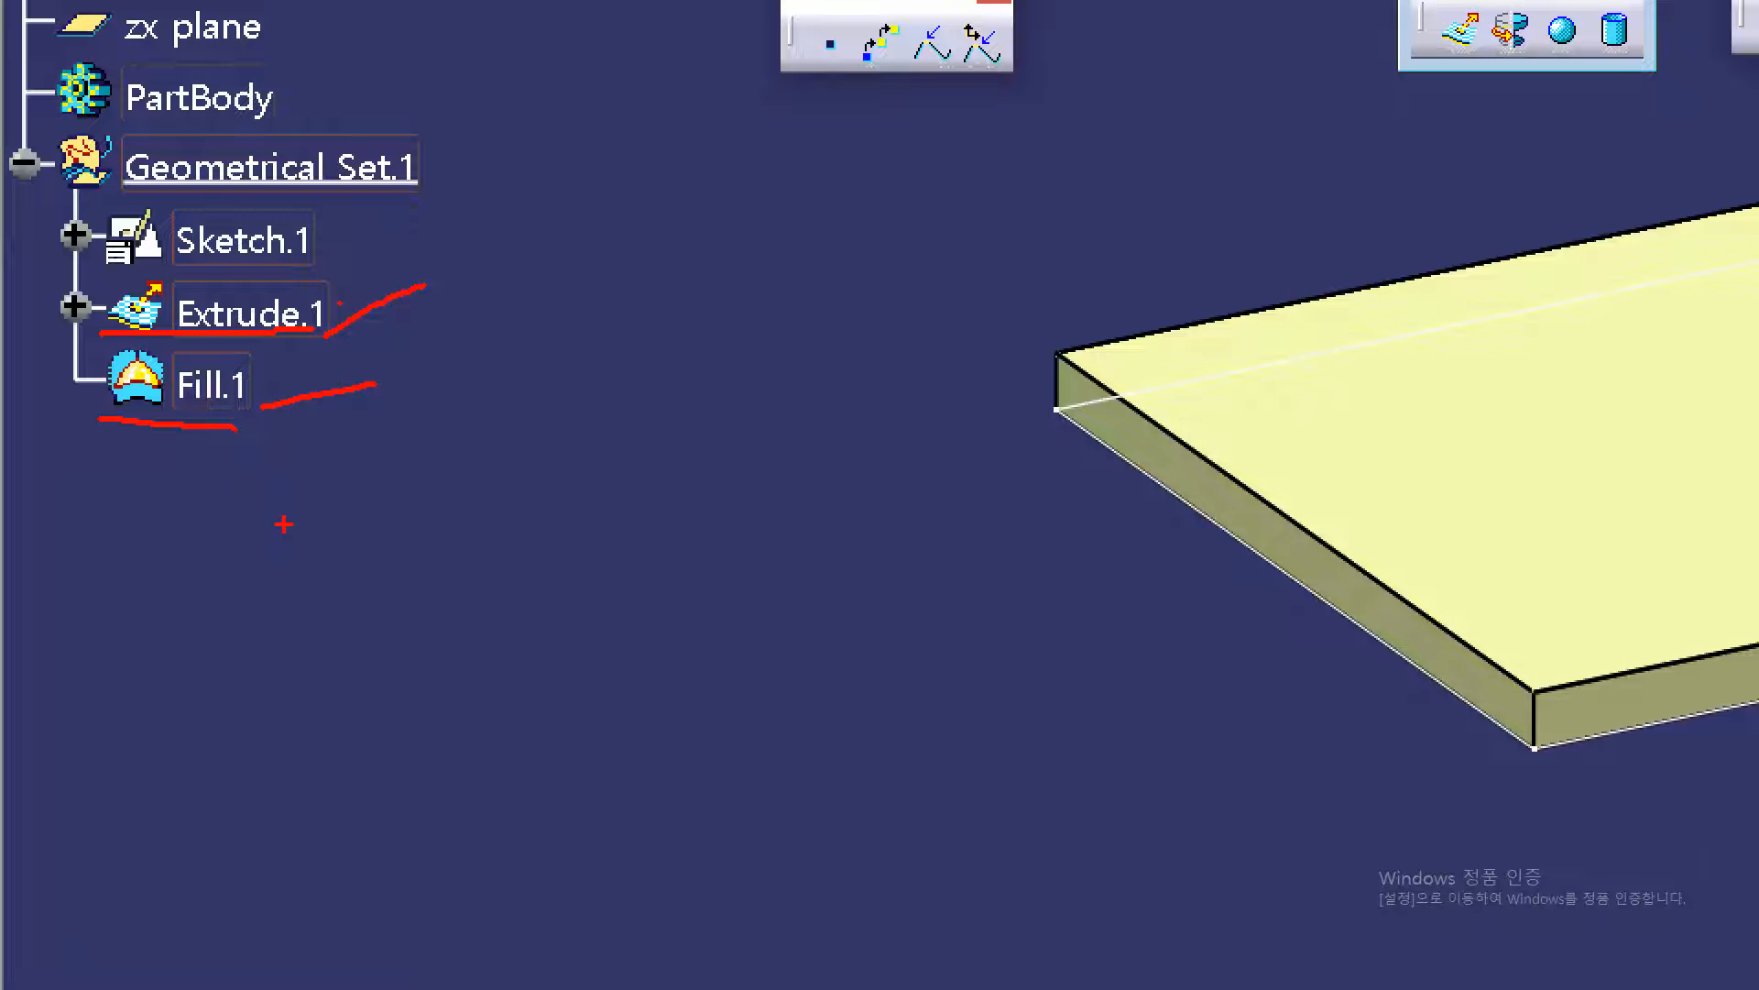
pyautogui.moveTo(1244, 365)
pyautogui.mouseDown()
pyautogui.moveTo(1145, 431)
pyautogui.moveTo(1144, 489)
pyautogui.mouseUp()
pyautogui.moveTo(1208, 394); pyautogui.dragTo(1147, 458)
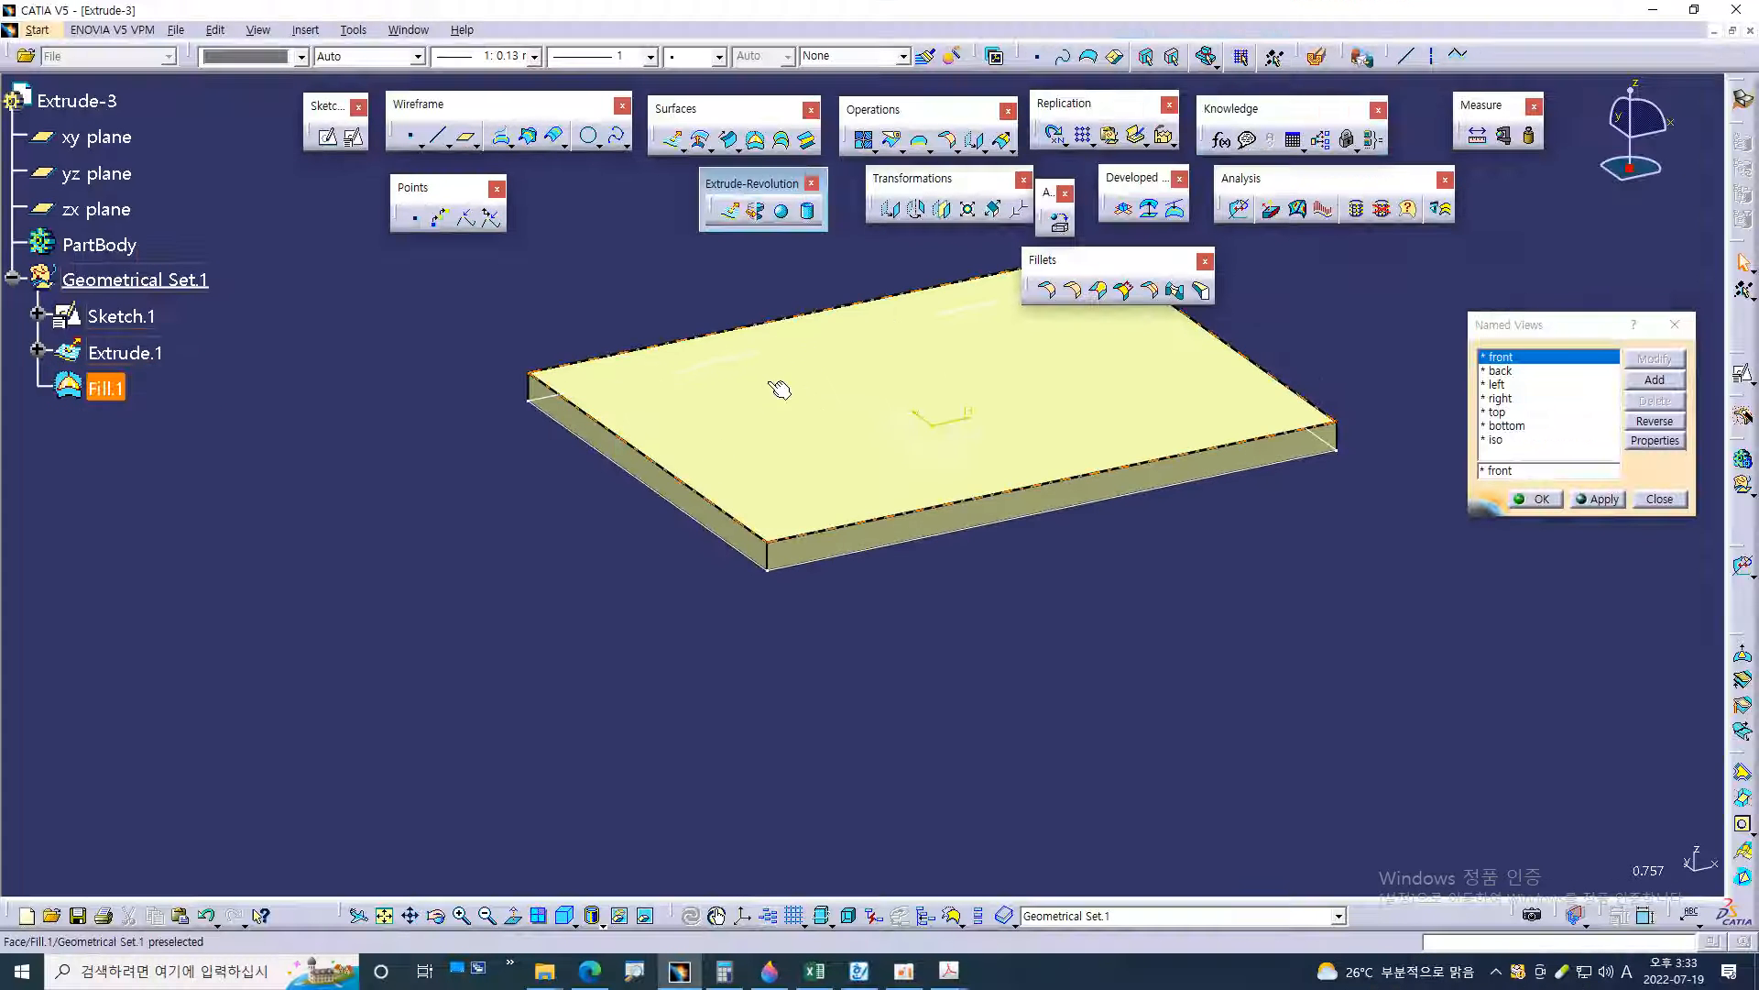
pyautogui.click(1536, 368)
# Hide Fill.1 and Extrude.1 in turn to inspect them as separate surfaces, and restore their visibility
pyautogui.press('space')
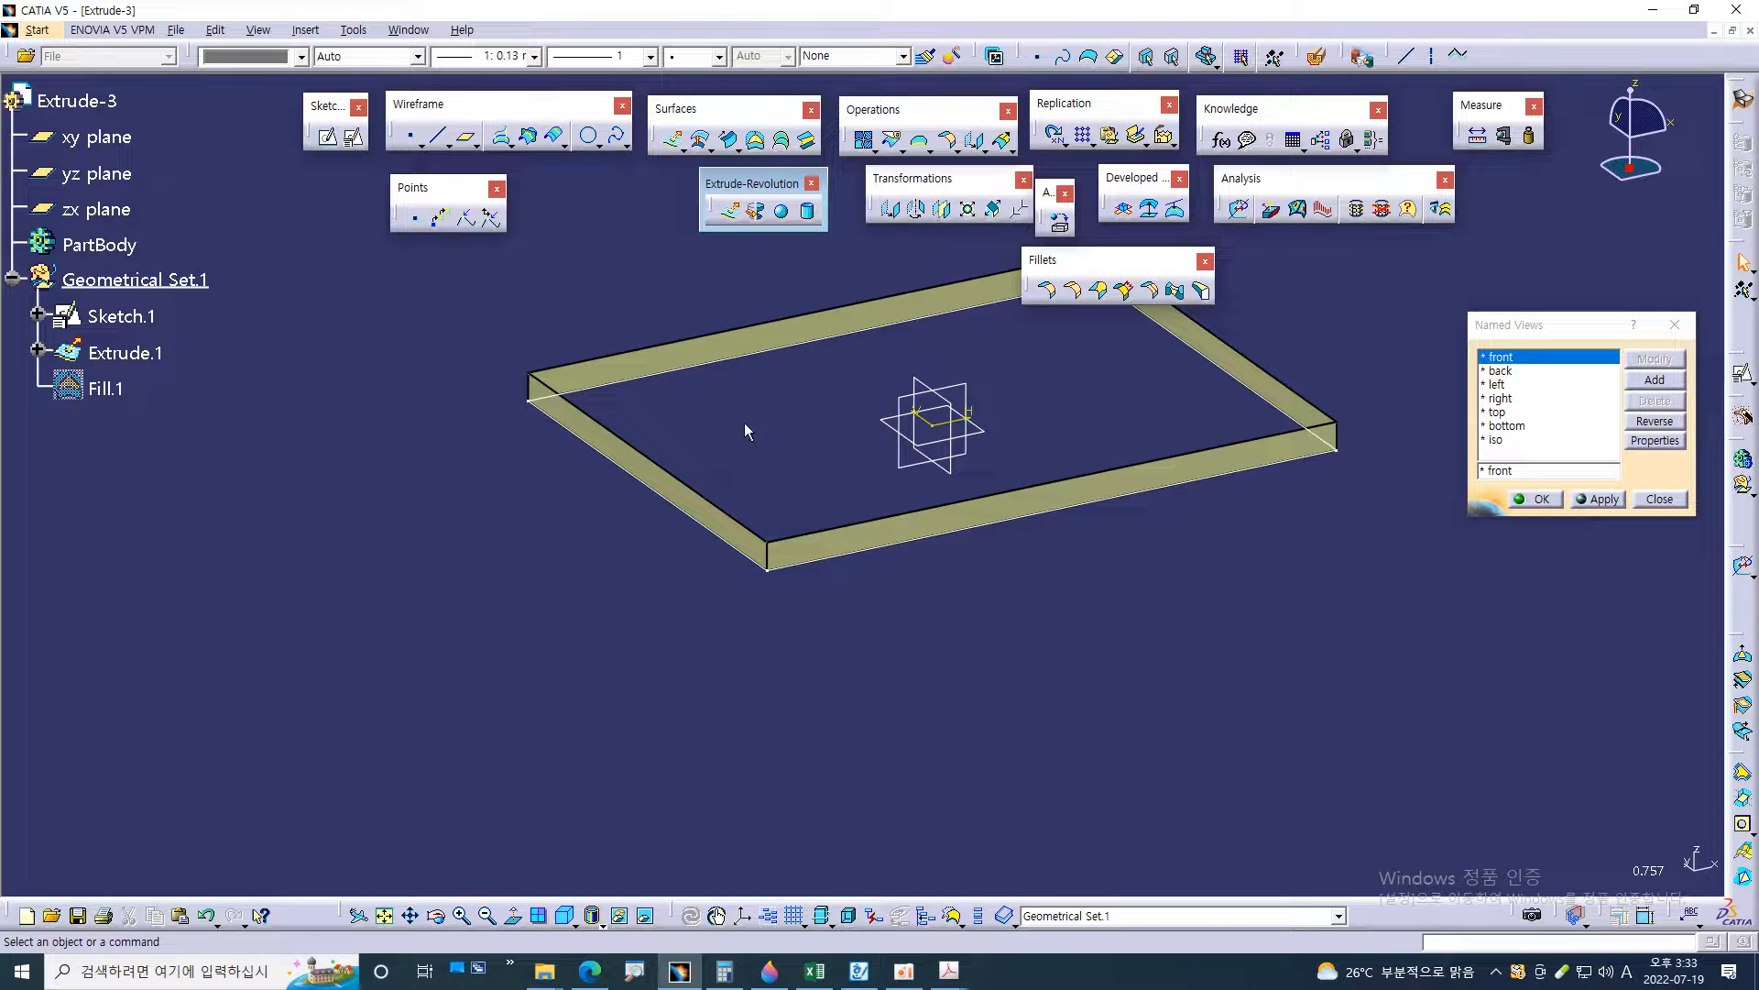
pyautogui.click(653, 474)
pyautogui.press('space')
pyautogui.click(124, 352)
pyautogui.press('space')
pyautogui.click(108, 388)
pyautogui.press('space')
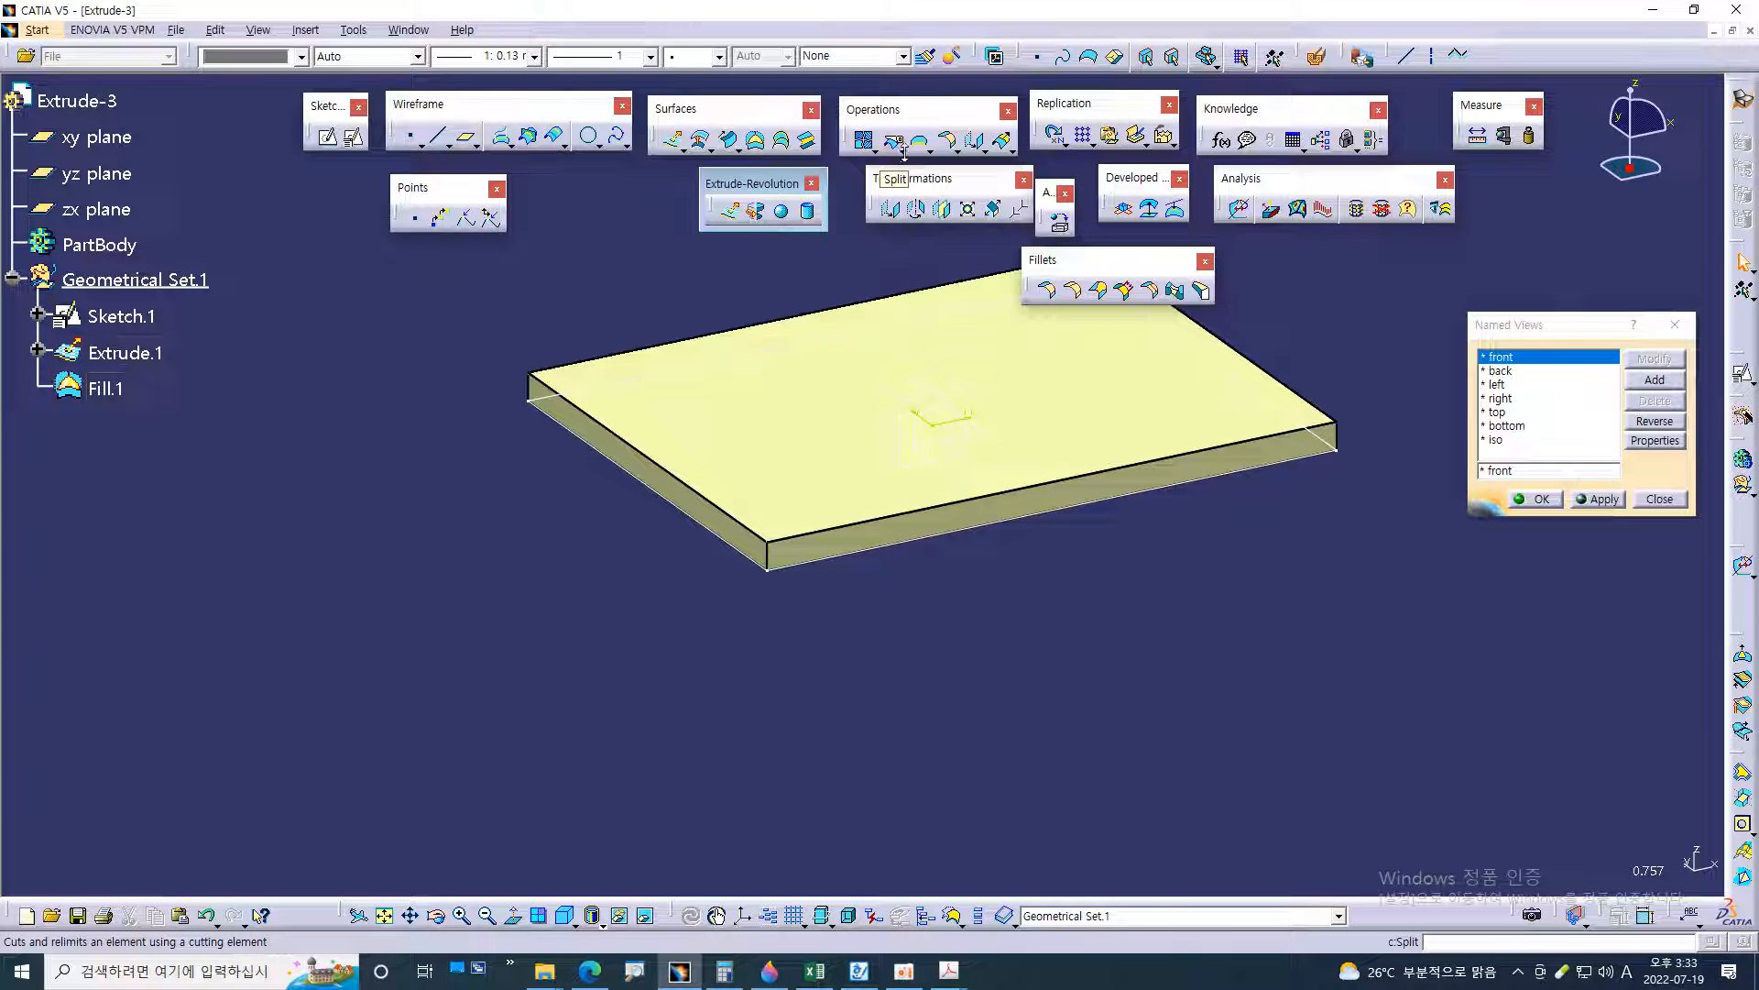
# Detach the Split and Trim commands from the Operations group as their own floating tool set
pyautogui.click(902, 151)
pyautogui.moveTo(915, 163); pyautogui.dragTo(866, 268)
pyautogui.moveTo(958, 382); pyautogui.dragTo(986, 636, button='middle')
pyautogui.keyDown('ctrl'); pyautogui.moveTo(913, 491); pyautogui.dragTo(909, 408, button='middle'); pyautogui.keyUp('ctrl')
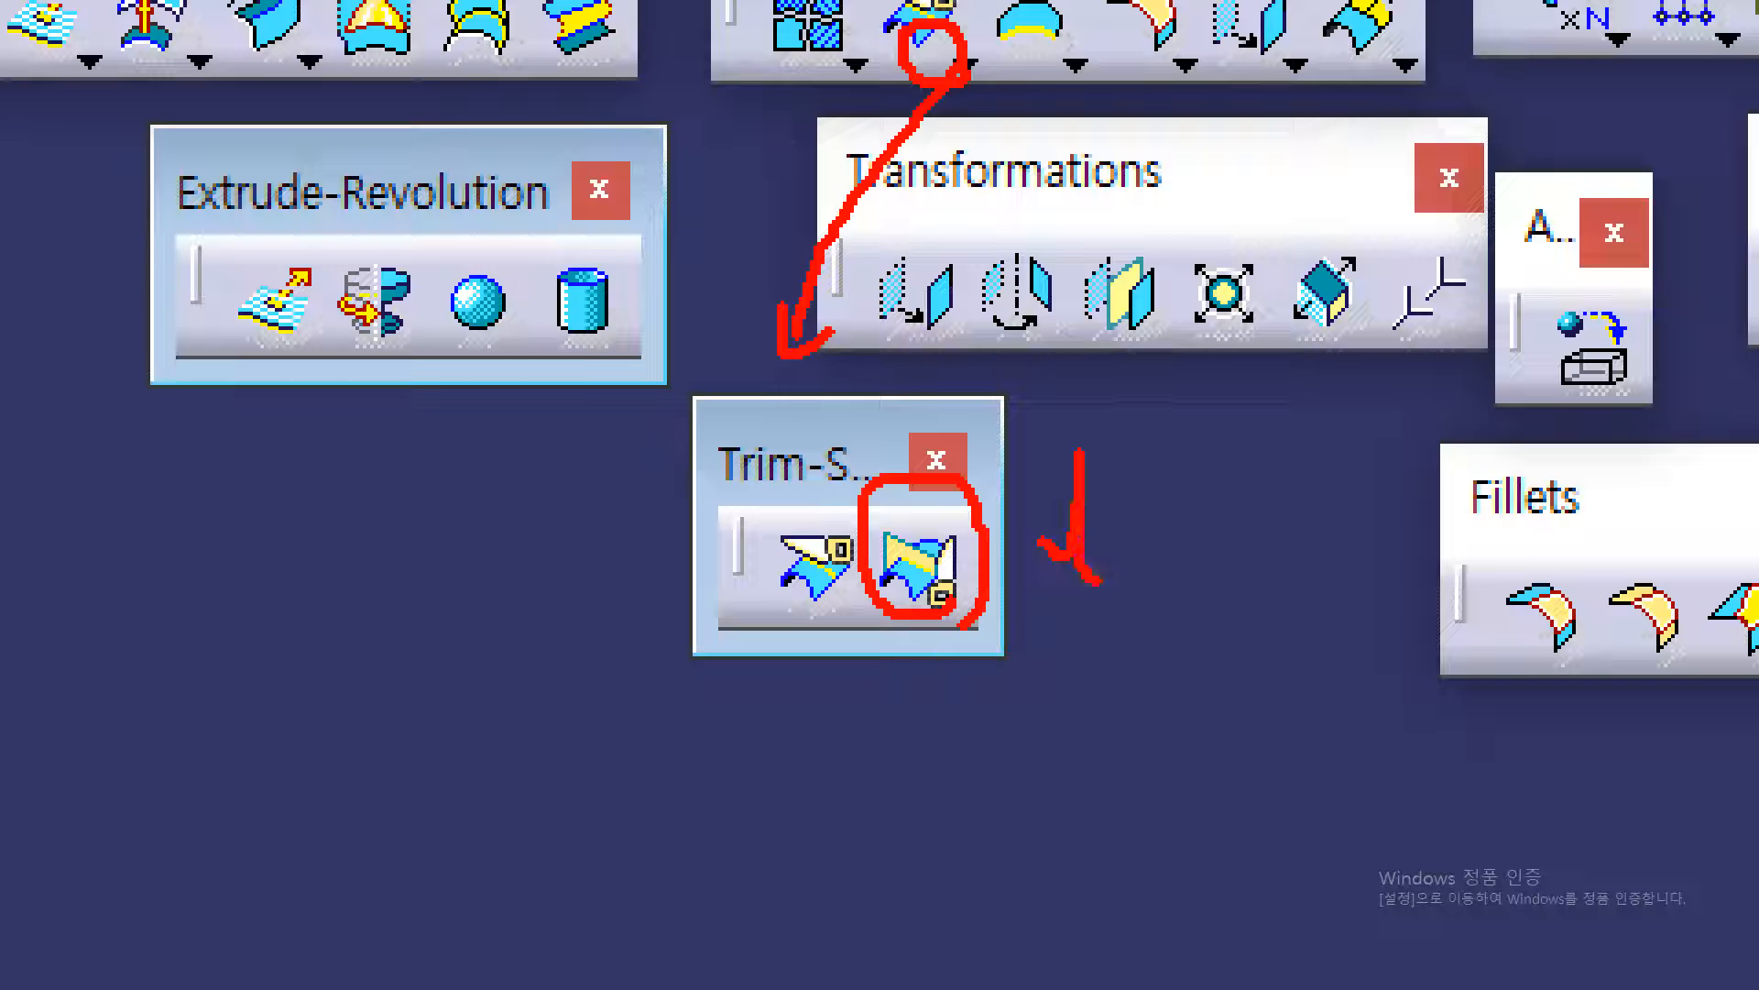
pyautogui.moveTo(1054, 522); pyautogui.dragTo(1108, 522)
pyautogui.moveTo(1131, 510)
pyautogui.mouseDown()
pyautogui.moveTo(1150, 562)
pyautogui.moveTo(1207, 511)
pyautogui.moveTo(1246, 519)
pyautogui.moveTo(1246, 557)
pyautogui.moveTo(1358, 546)
pyautogui.mouseUp()
pyautogui.moveTo(834, 624); pyautogui.dragTo(774, 561)
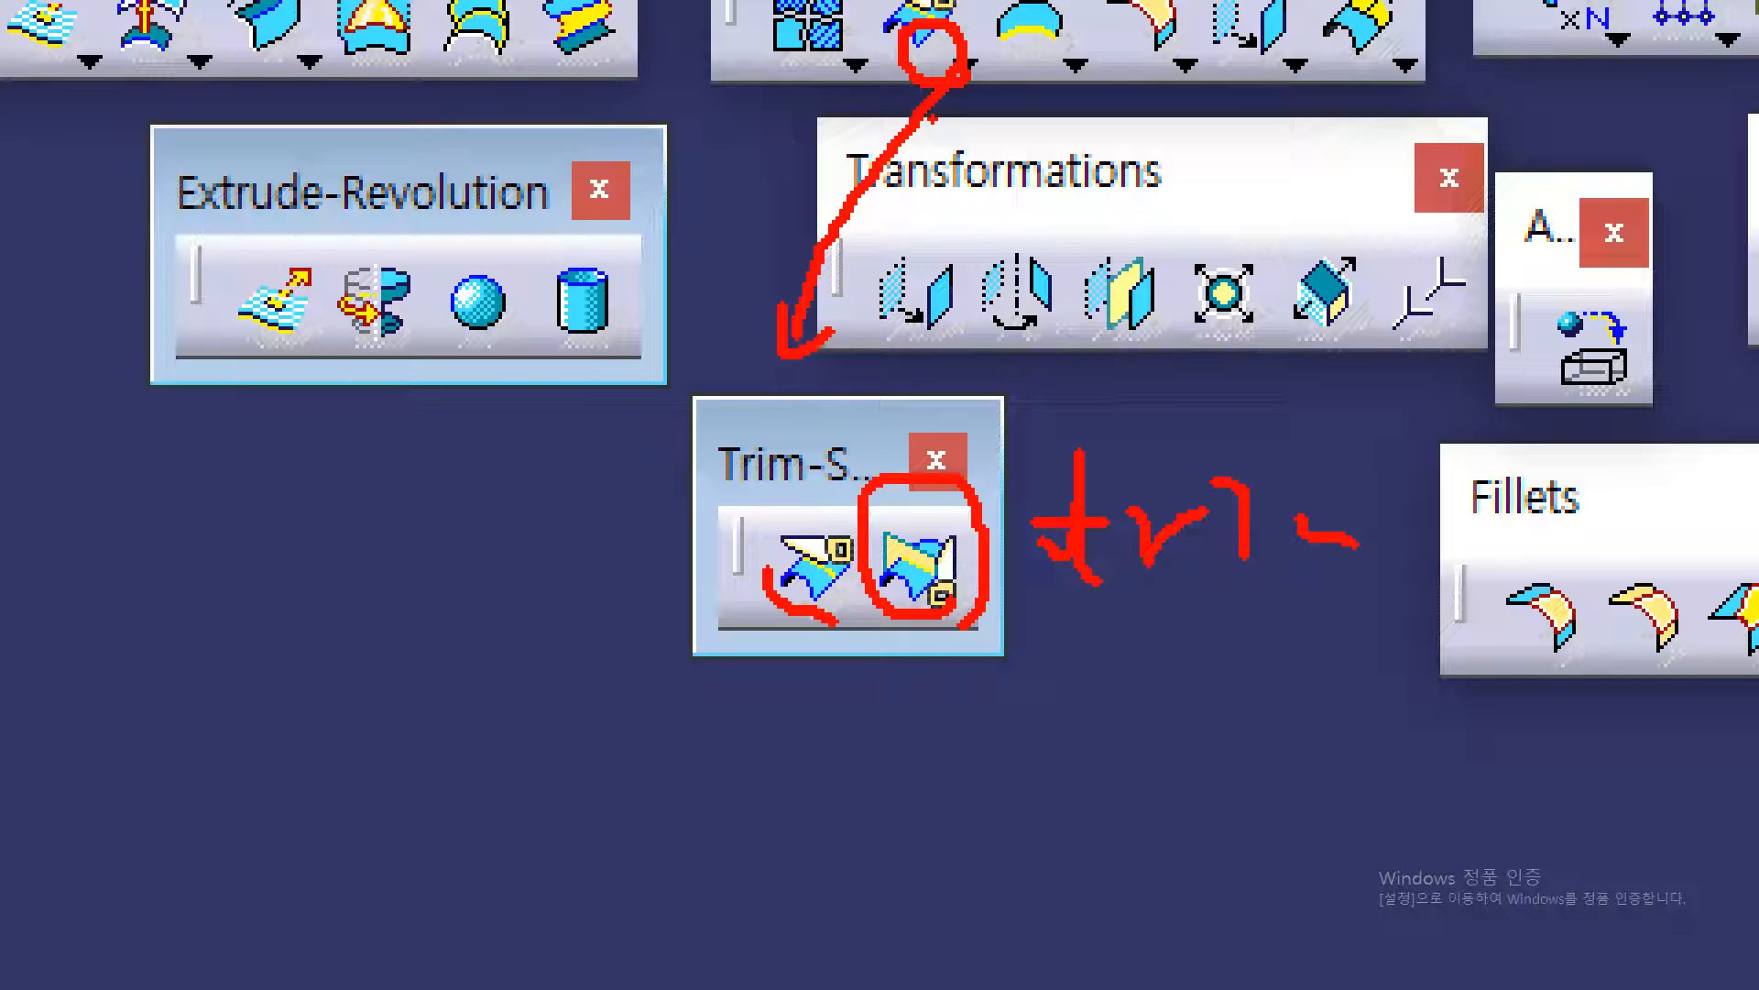
pyautogui.moveTo(936, 74)
pyautogui.mouseDown()
pyautogui.moveTo(933, 471)
pyautogui.moveTo(908, 454)
pyautogui.moveTo(936, 410)
pyautogui.moveTo(940, 472)
pyautogui.moveTo(962, 464)
pyautogui.moveTo(870, 550)
pyautogui.moveTo(957, 632)
pyautogui.moveTo(968, 445)
pyautogui.mouseUp()
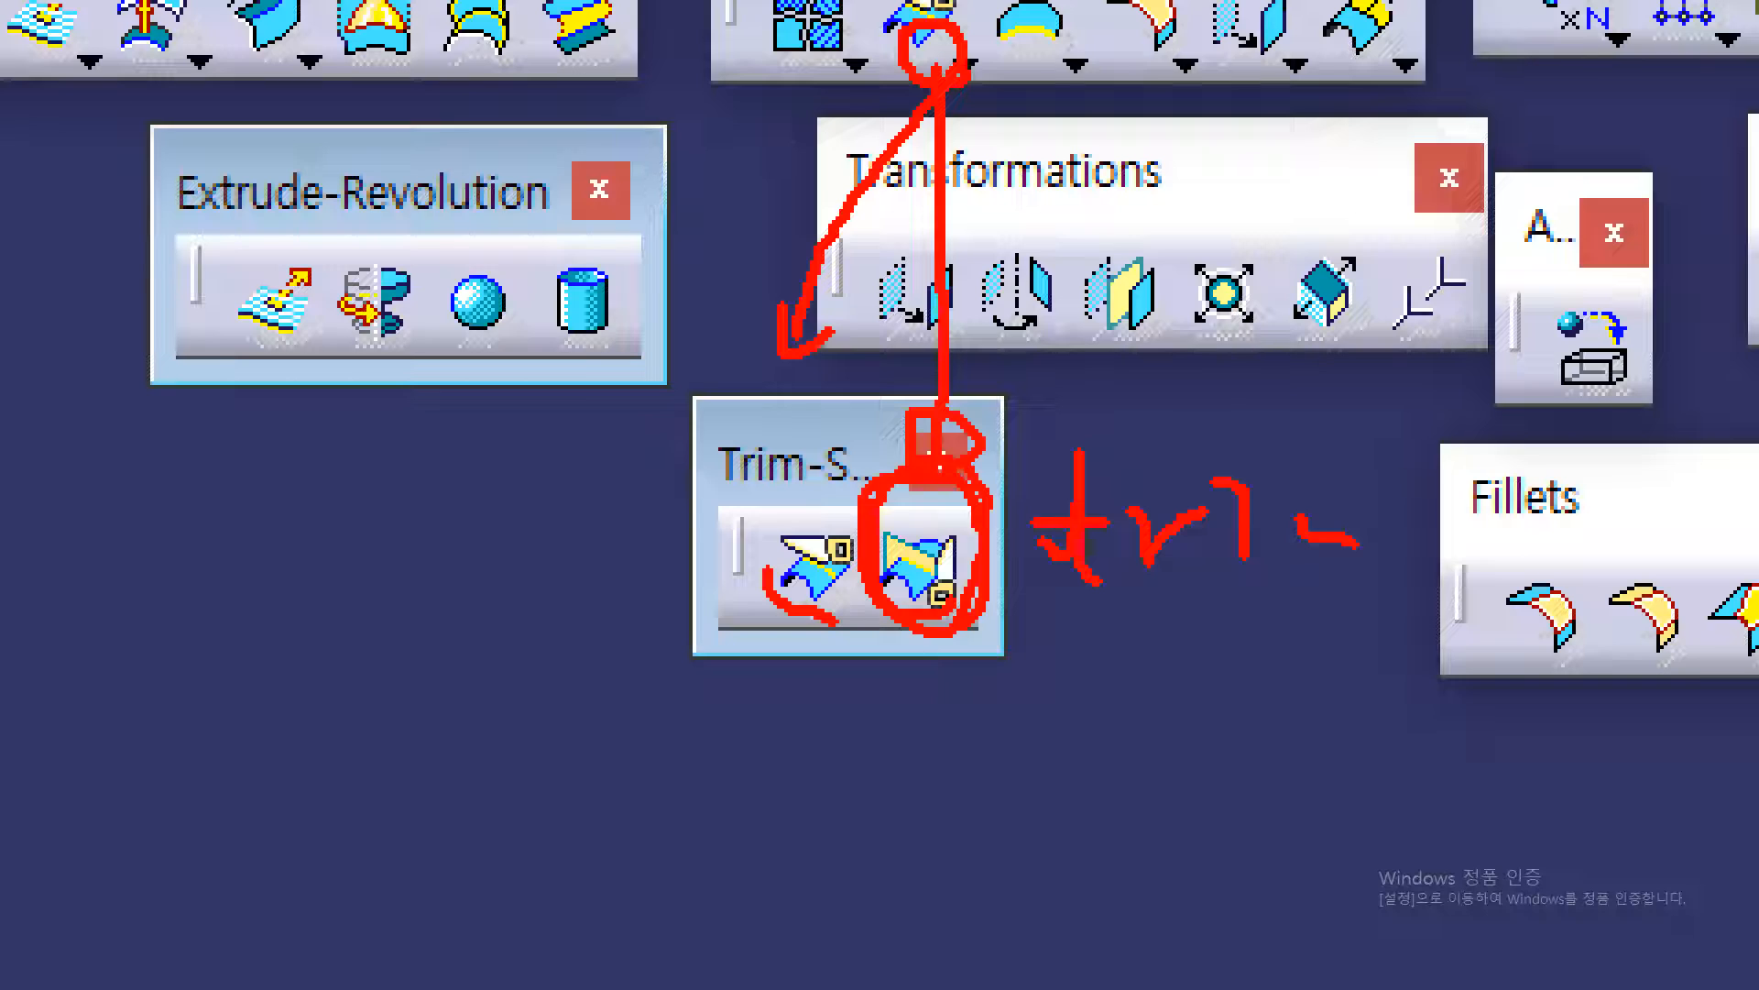
pyautogui.moveTo(967, 624)
pyautogui.mouseDown()
pyautogui.moveTo(1037, 658)
pyautogui.moveTo(1081, 654)
pyautogui.moveTo(1039, 717)
pyautogui.moveTo(1074, 692)
pyautogui.mouseUp()
pyautogui.moveTo(1096, 630); pyautogui.dragTo(1158, 654)
pyautogui.moveTo(1097, 731); pyautogui.dragTo(1098, 804)
pyautogui.moveTo(1148, 721)
pyautogui.mouseDown()
pyautogui.moveTo(1150, 776)
pyautogui.moveTo(1114, 779)
pyautogui.moveTo(1220, 785)
pyautogui.mouseUp()
pyautogui.moveTo(1249, 629)
pyautogui.mouseDown()
pyautogui.moveTo(1320, 724)
pyautogui.moveTo(1276, 790)
pyautogui.moveTo(1422, 788)
pyautogui.mouseUp()
pyautogui.moveTo(1450, 673)
pyautogui.mouseDown()
pyautogui.moveTo(1499, 727)
pyautogui.moveTo(1489, 802)
pyautogui.moveTo(1537, 812)
pyautogui.mouseUp()
pyautogui.moveTo(1557, 702); pyautogui.dragTo(1556, 823)
pyautogui.moveTo(1562, 776); pyautogui.dragTo(1596, 787)
pyautogui.moveTo(1617, 793); pyautogui.dragTo(1624, 847)
pyautogui.moveTo(1691, 708); pyautogui.dragTo(1688, 715)
pyautogui.moveTo(1622, 805)
pyautogui.mouseDown()
pyautogui.moveTo(1691, 786)
pyautogui.moveTo(1655, 894)
pyautogui.moveTo(1670, 967)
pyautogui.mouseUp()
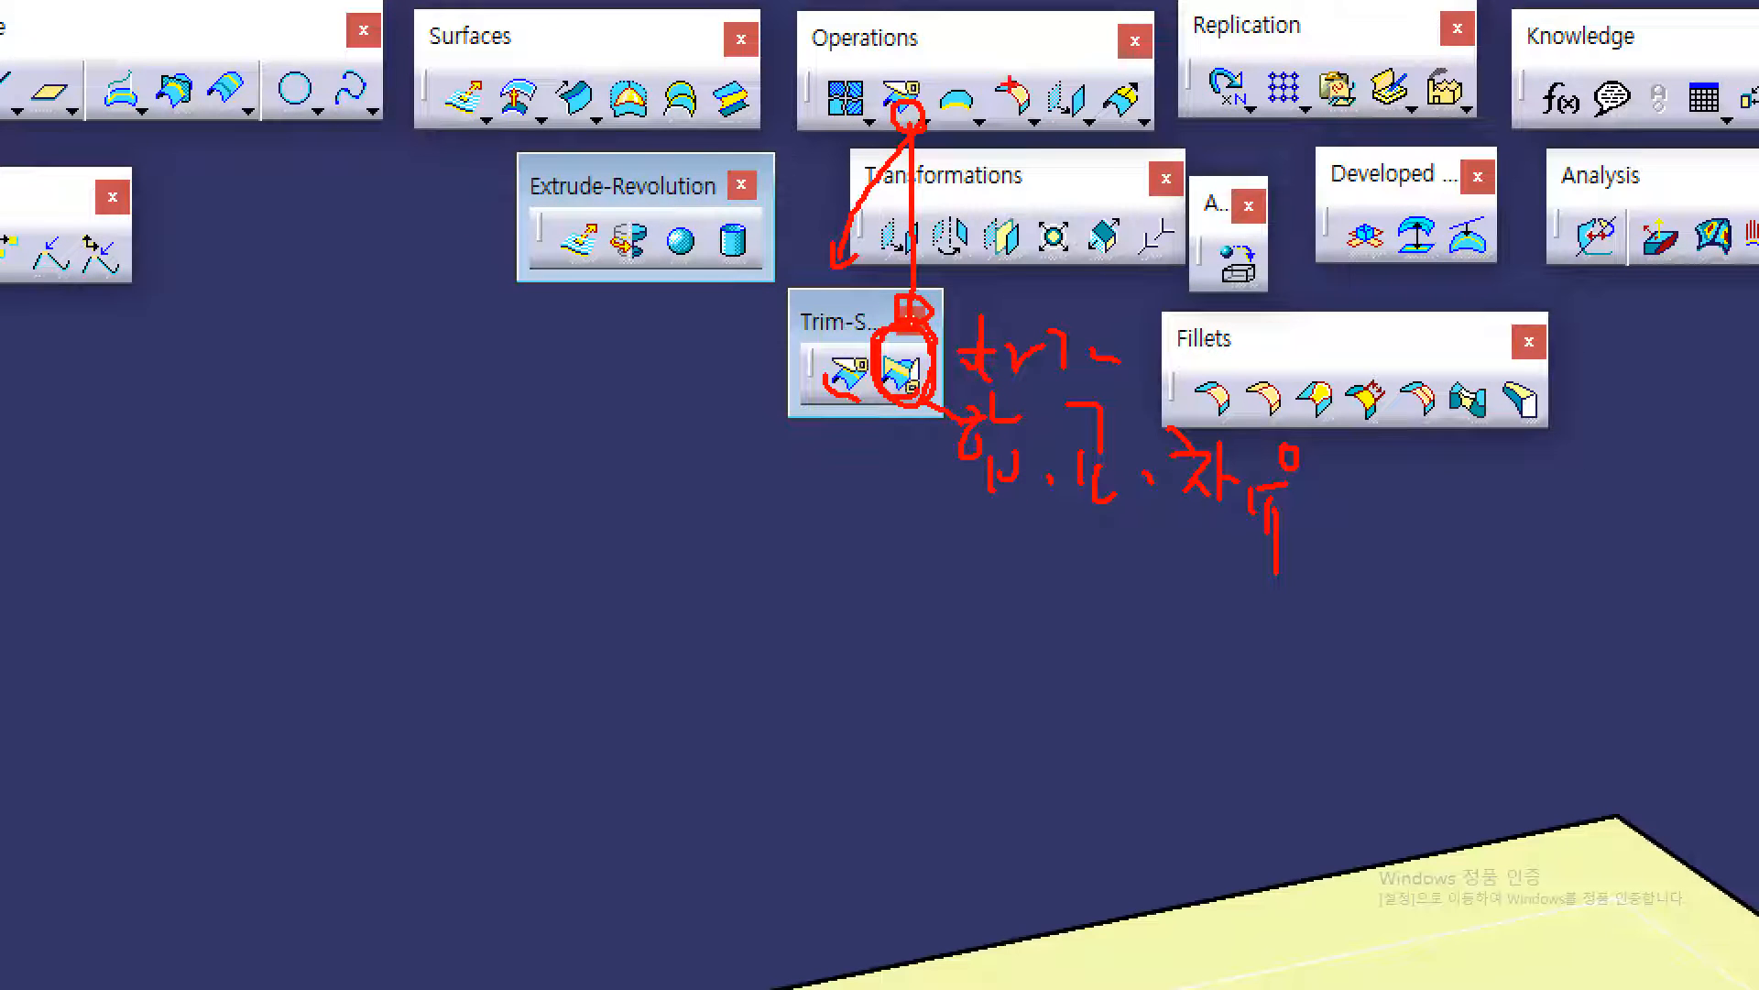
pyautogui.moveTo(862, 117)
pyautogui.mouseDown()
pyautogui.moveTo(848, 133)
pyautogui.moveTo(836, 66)
pyautogui.moveTo(858, 117)
pyautogui.moveTo(669, 314)
pyautogui.moveTo(658, 457)
pyautogui.moveTo(707, 431)
pyautogui.mouseUp()
pyautogui.moveTo(688, 447); pyautogui.dragTo(691, 513)
pyautogui.moveTo(727, 451)
pyautogui.mouseDown()
pyautogui.moveTo(734, 485)
pyautogui.moveTo(714, 457)
pyautogui.mouseUp()
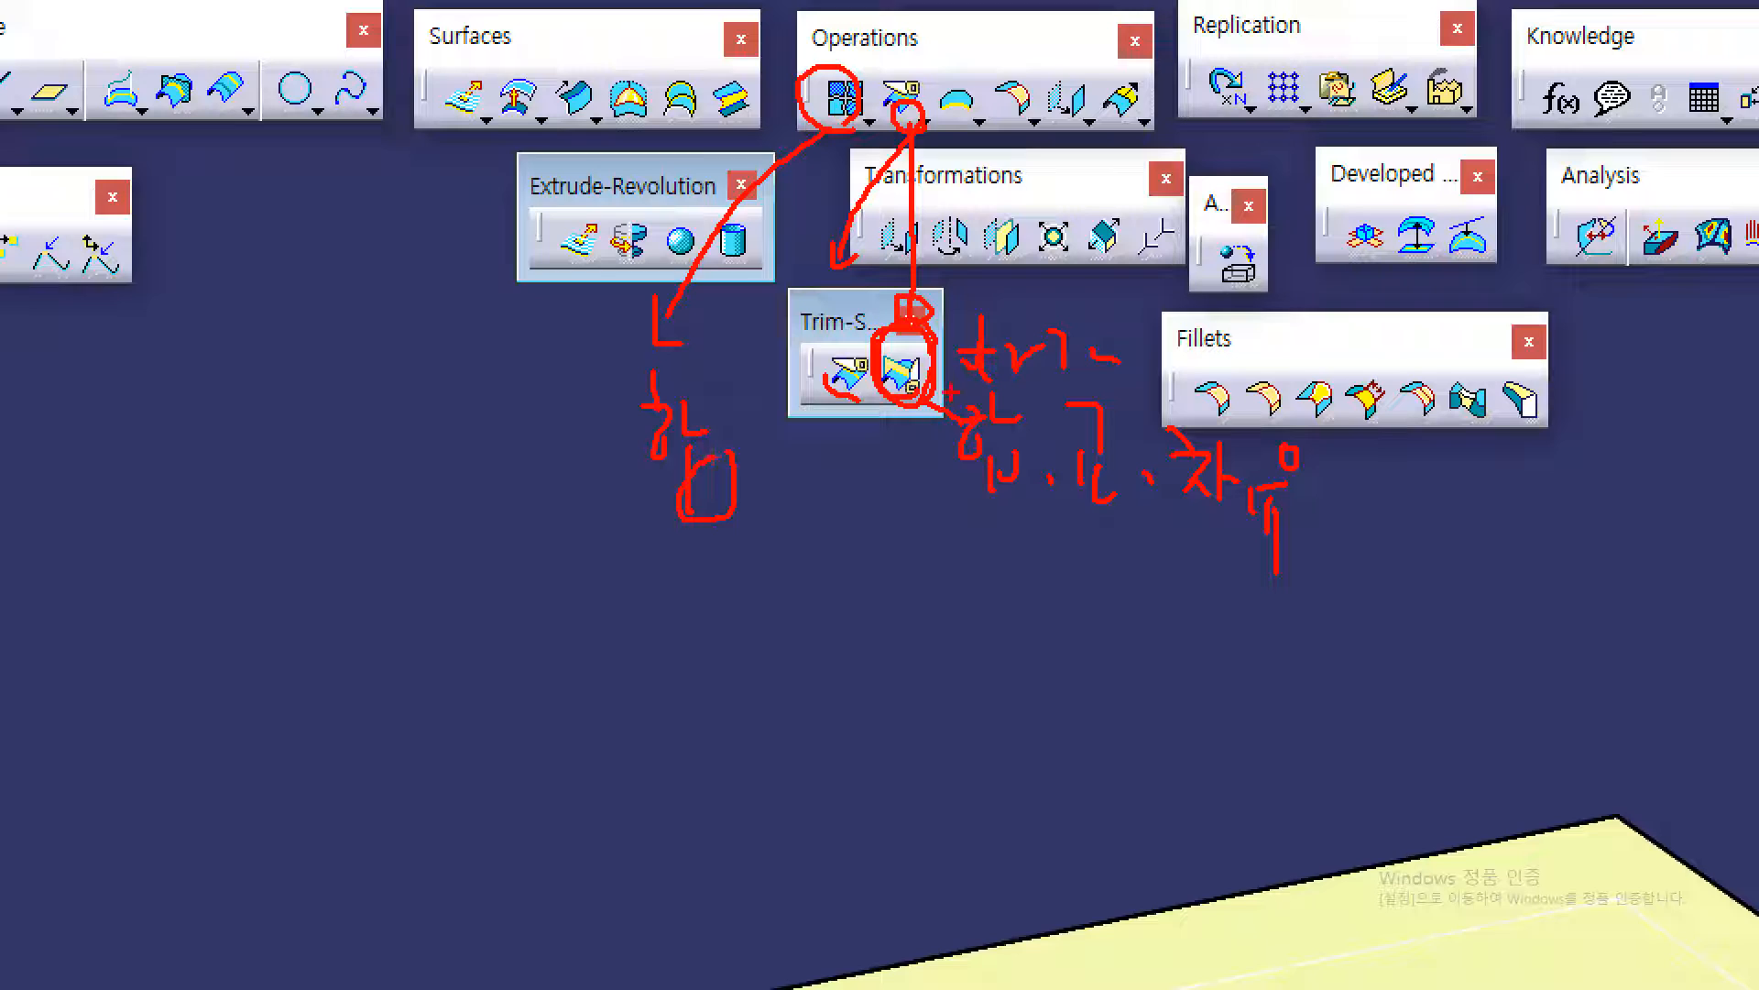
pyautogui.moveTo(905, 333); pyautogui.dragTo(895, 396)
pyautogui.moveTo(957, 512)
pyautogui.mouseDown()
pyautogui.moveTo(1118, 523)
pyautogui.moveTo(1276, 568)
pyautogui.mouseUp()
pyautogui.moveTo(986, 513)
pyautogui.mouseDown()
pyautogui.moveTo(965, 556)
pyautogui.moveTo(756, 534)
pyautogui.moveTo(754, 518)
pyautogui.mouseUp()
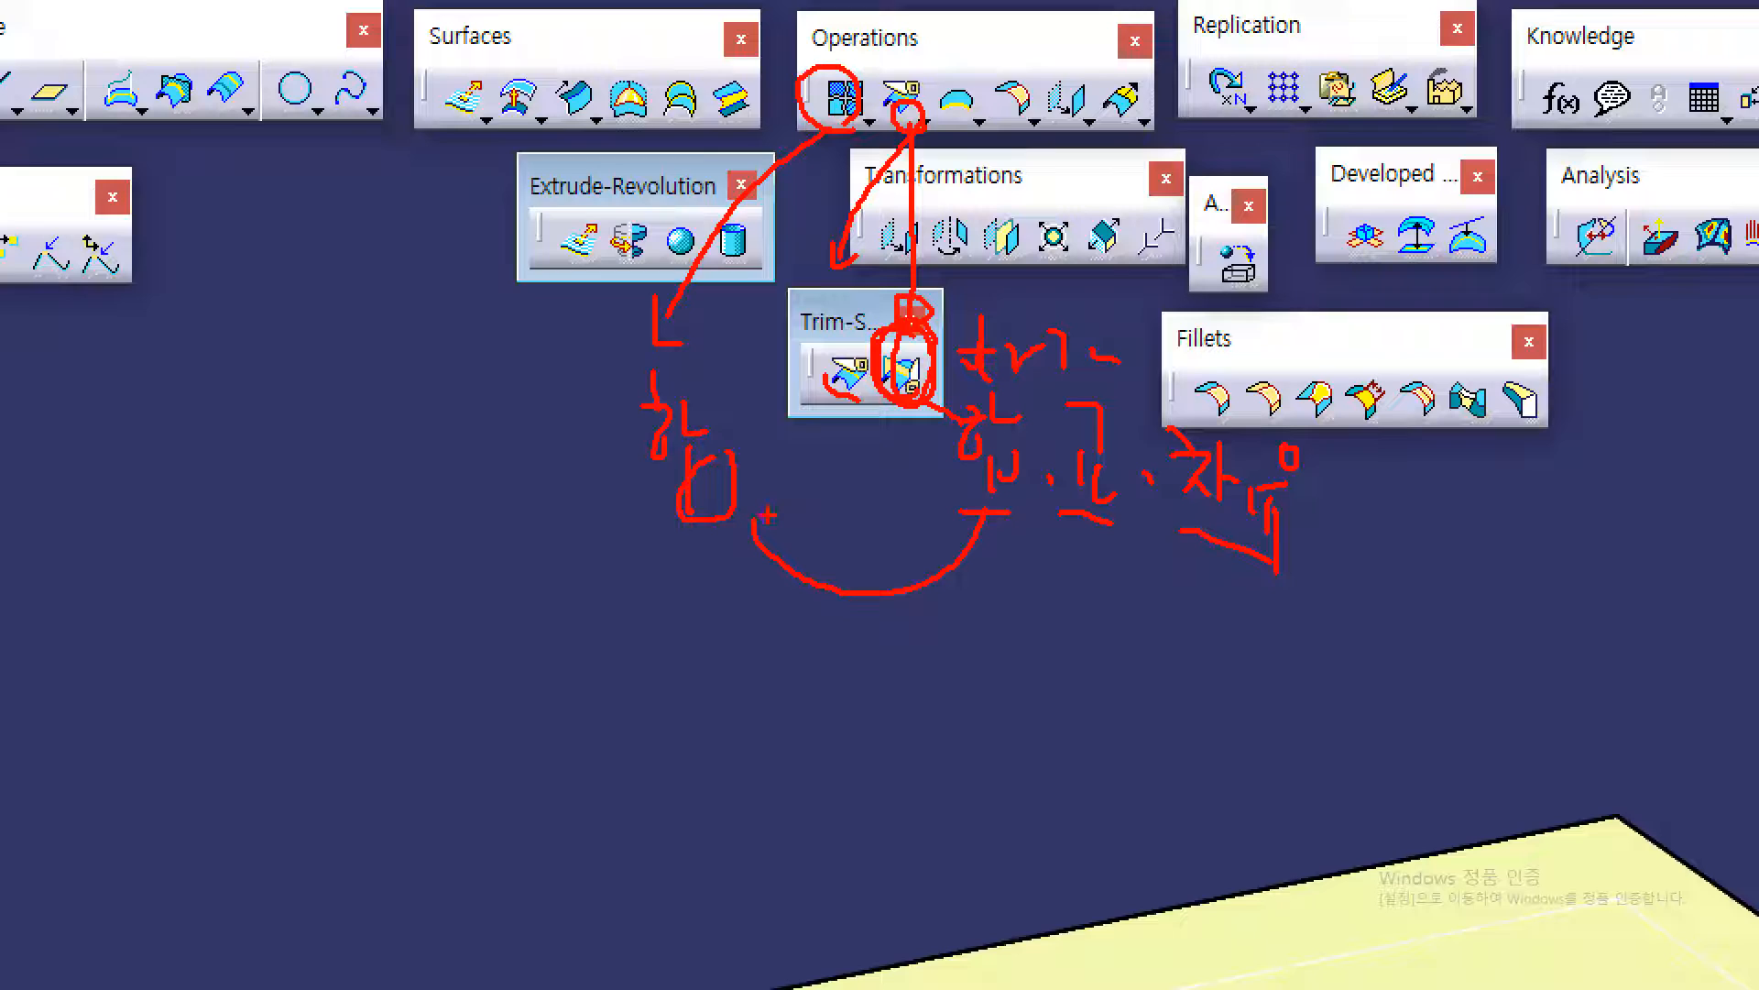
pyautogui.moveTo(871, 121)
pyautogui.mouseDown()
pyautogui.moveTo(825, 71)
pyautogui.moveTo(838, 127)
pyautogui.moveTo(854, 74)
pyautogui.moveTo(760, 193)
pyautogui.moveTo(683, 417)
pyautogui.mouseUp()
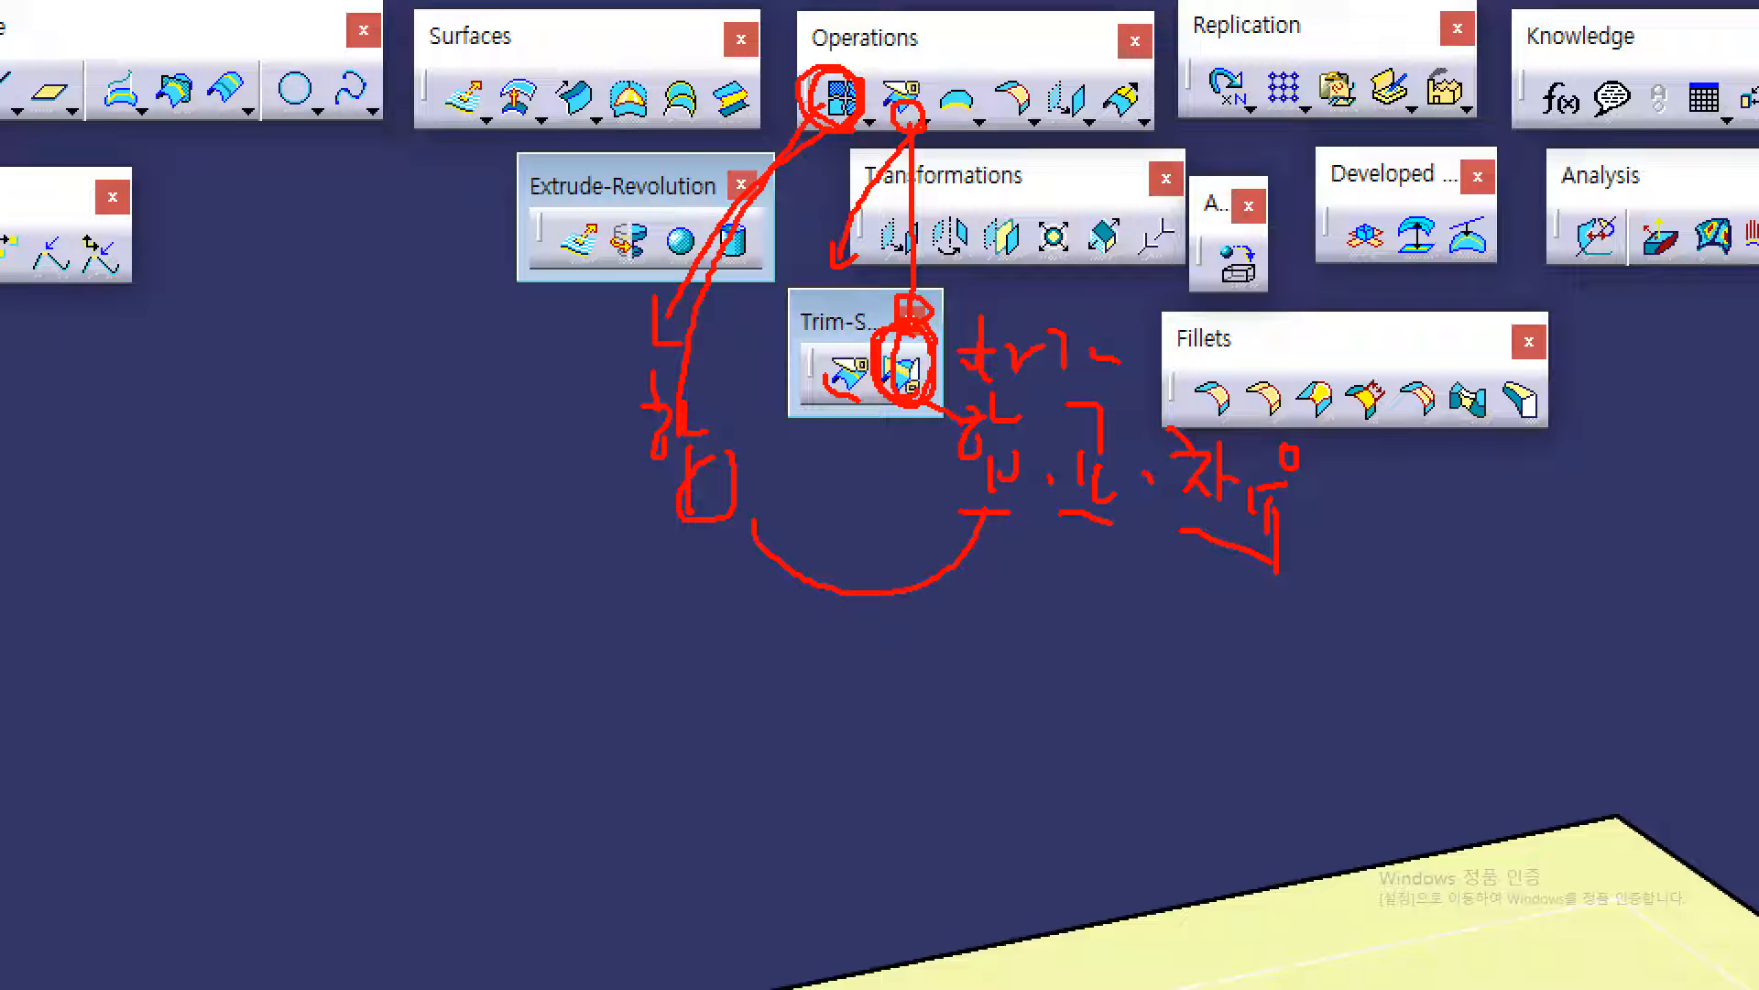
pyautogui.moveTo(916, 390)
pyautogui.mouseDown()
pyautogui.moveTo(912, 339)
pyautogui.moveTo(871, 385)
pyautogui.moveTo(921, 367)
pyautogui.mouseUp()
pyautogui.moveTo(935, 462); pyautogui.dragTo(984, 471)
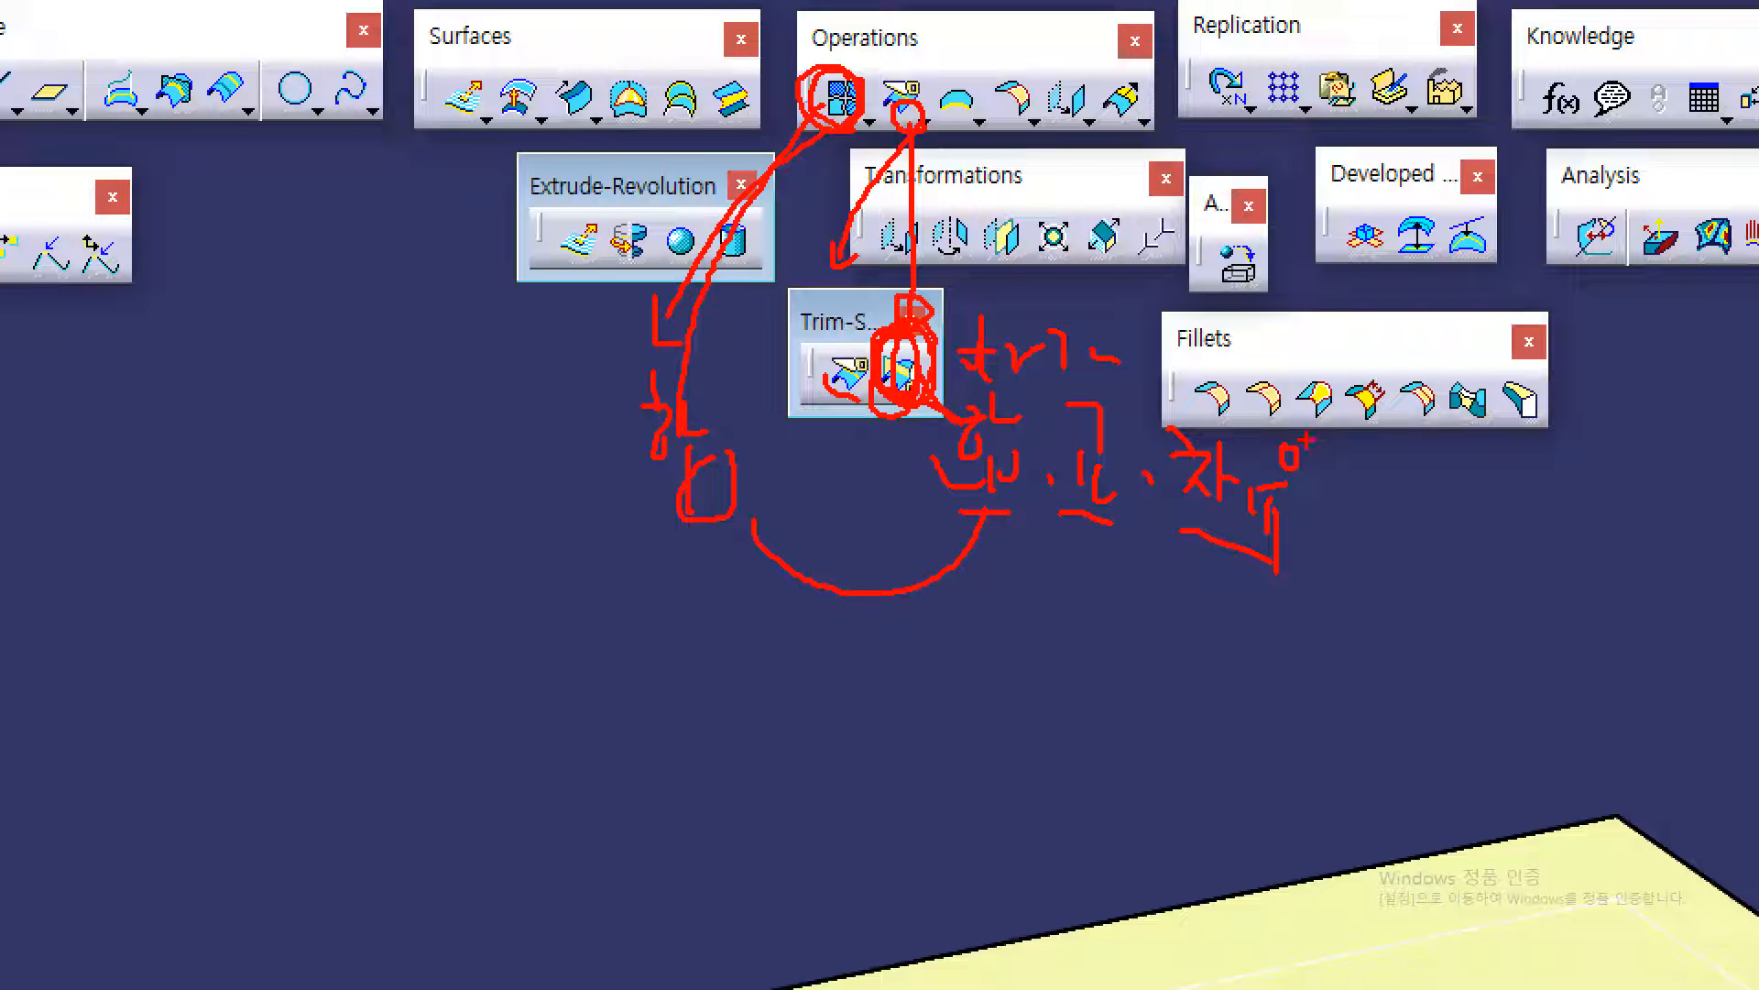
pyautogui.moveTo(931, 513)
pyautogui.mouseDown()
pyautogui.moveTo(1030, 438)
pyautogui.moveTo(955, 422)
pyautogui.mouseUp()
pyautogui.moveTo(915, 483); pyautogui.dragTo(755, 491)
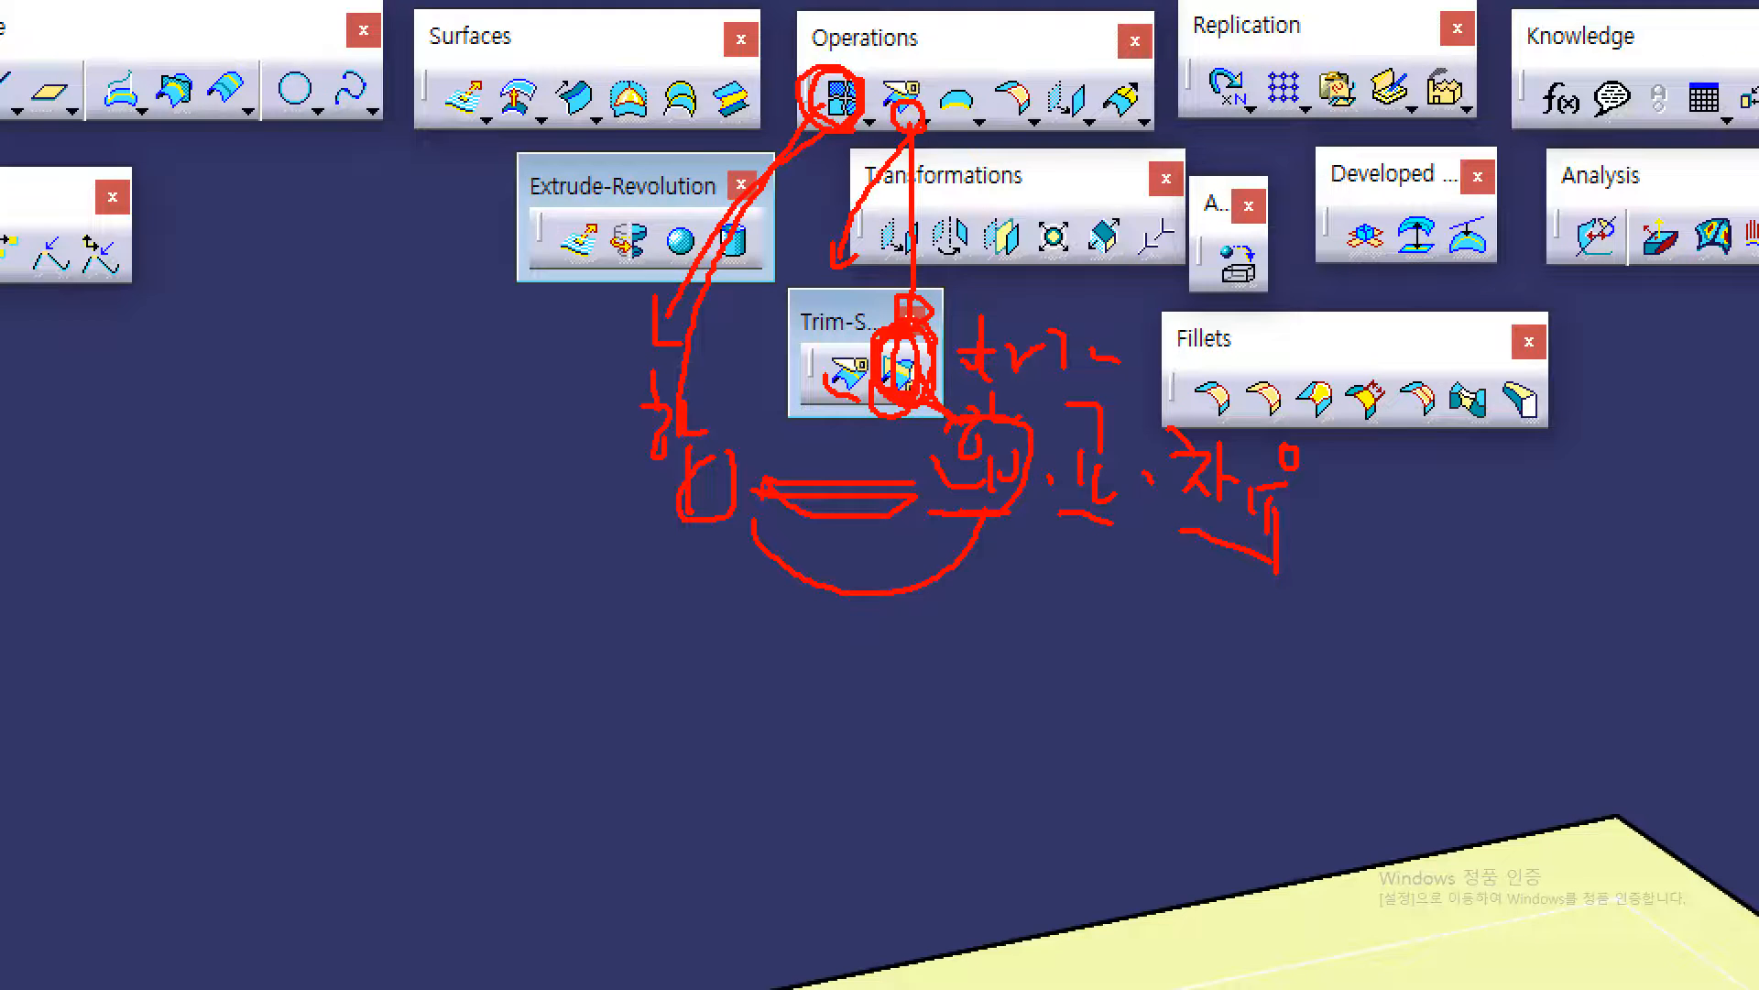
pyautogui.press('Escape')
pyautogui.moveTo(754, 462); pyautogui.dragTo(719, 440, button='middle')
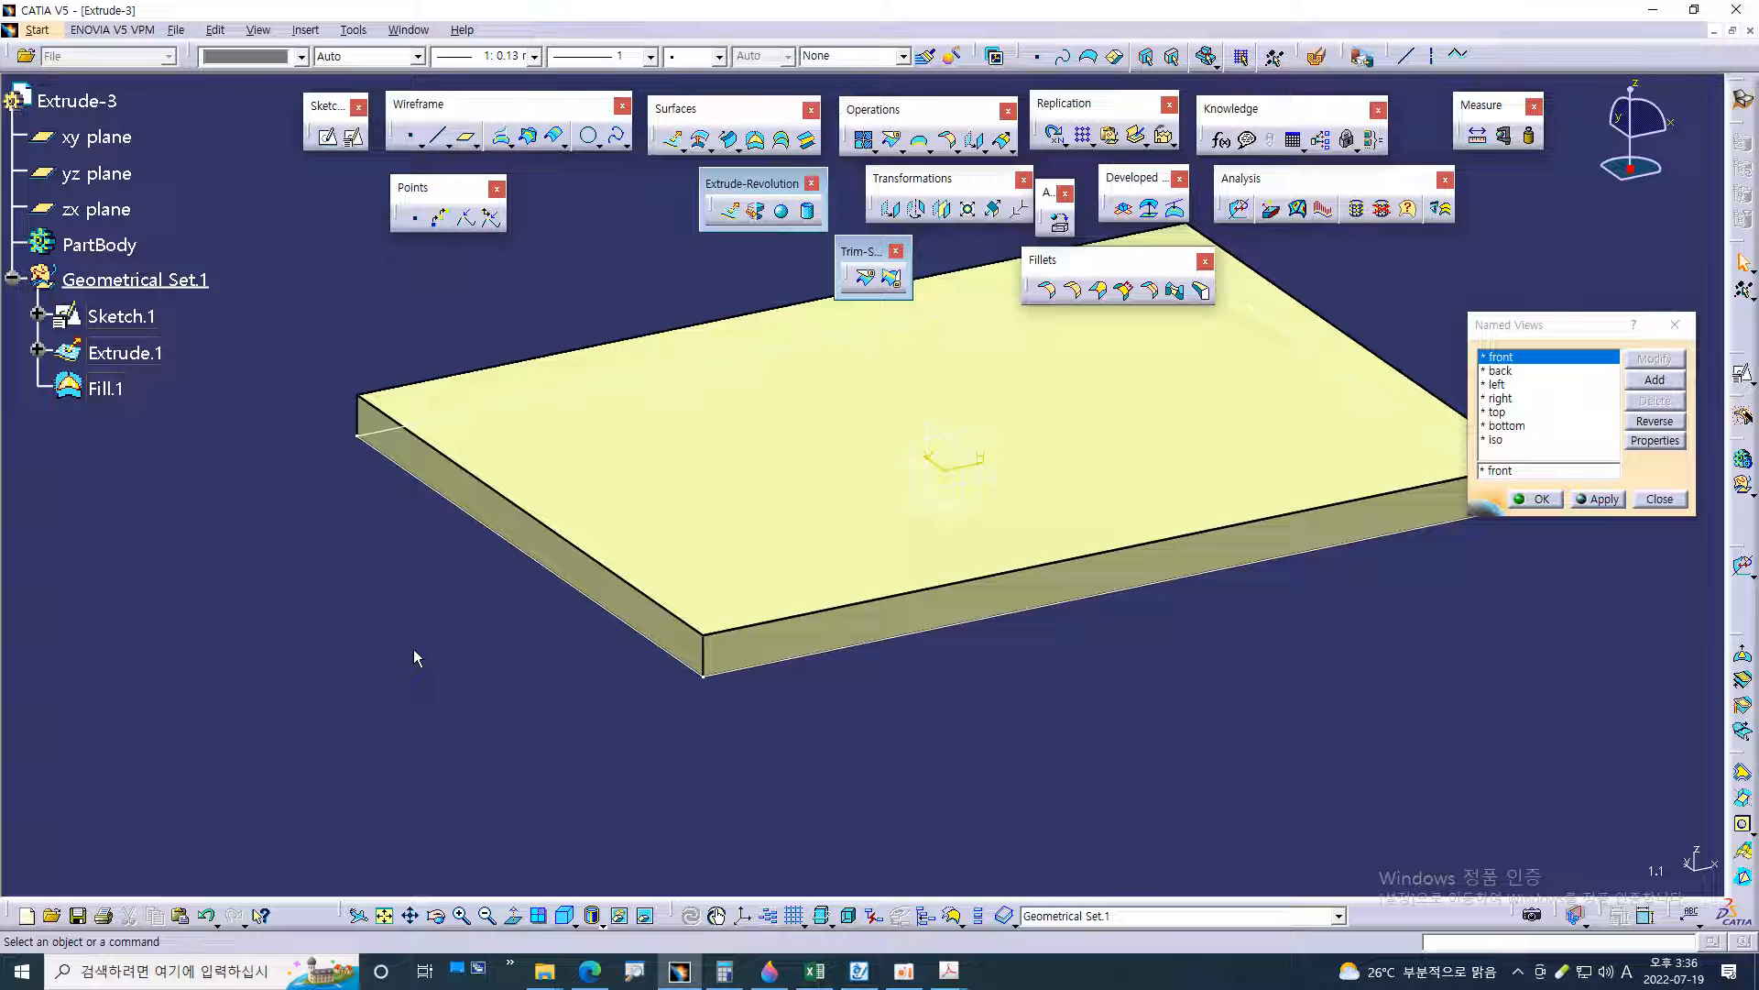
pyautogui.moveTo(711, 291); pyautogui.dragTo(724, 372, button='middle')
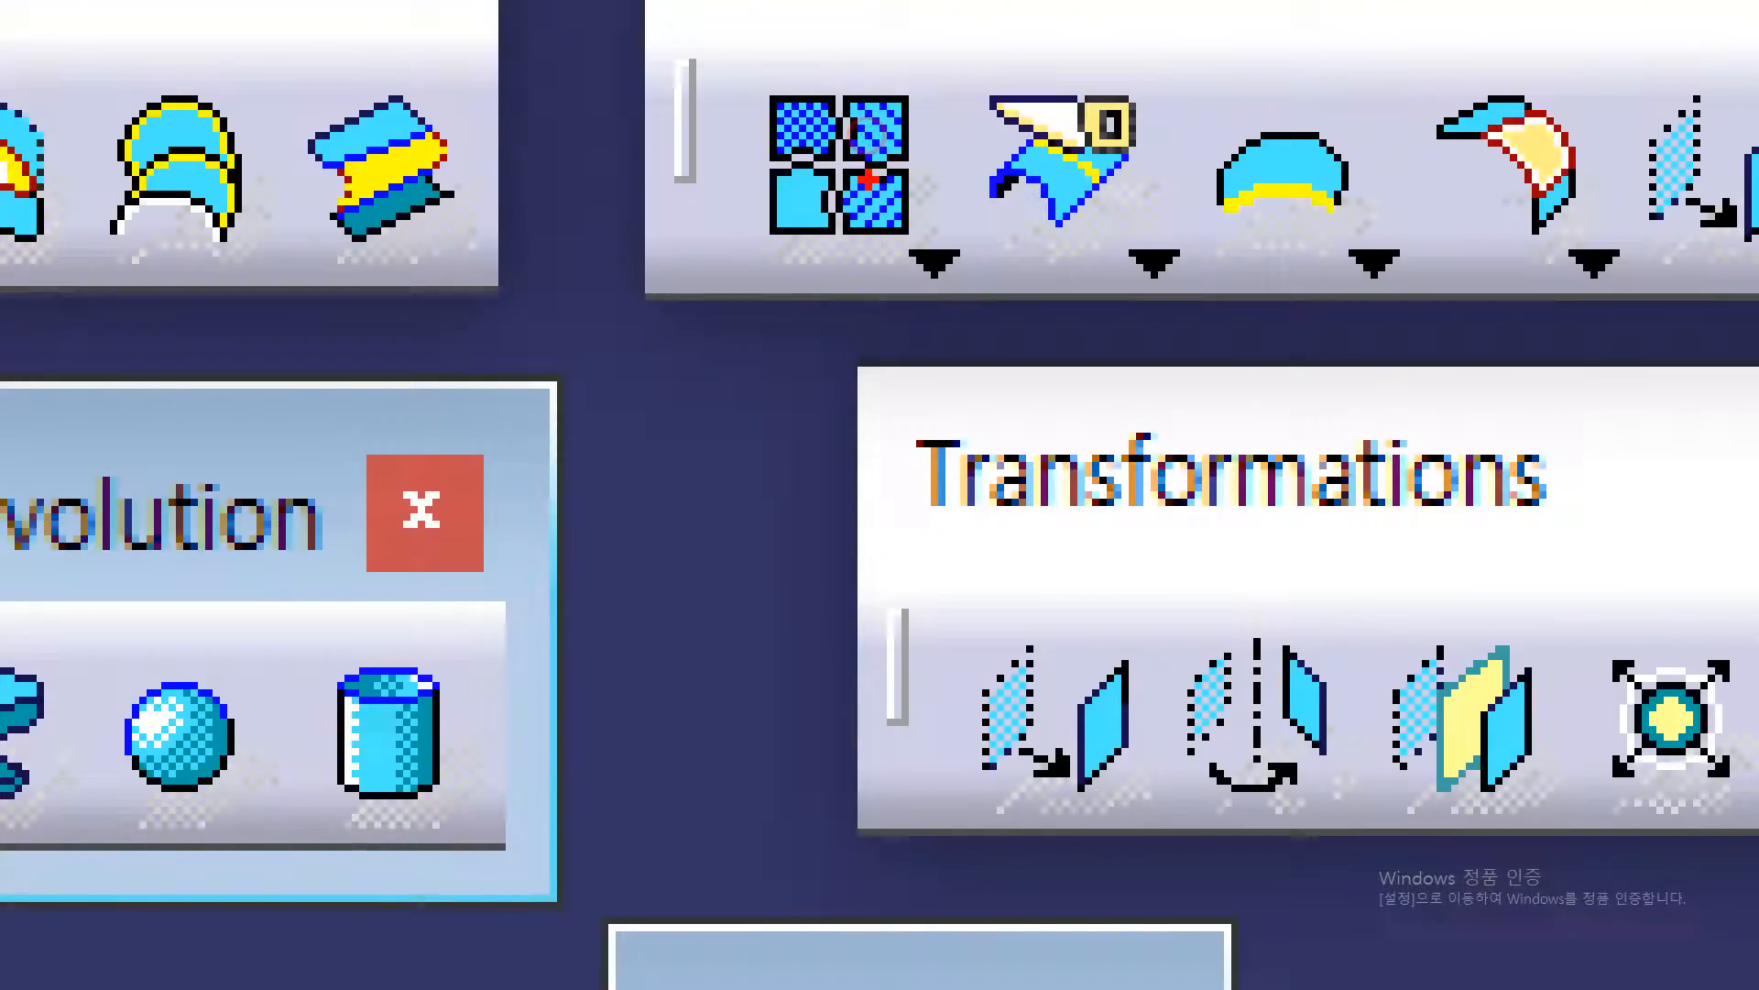
pyautogui.moveTo(881, 270)
pyautogui.mouseDown()
pyautogui.moveTo(810, 264)
pyautogui.moveTo(885, 17)
pyautogui.moveTo(950, 154)
pyautogui.mouseUp()
pyautogui.press('Escape')
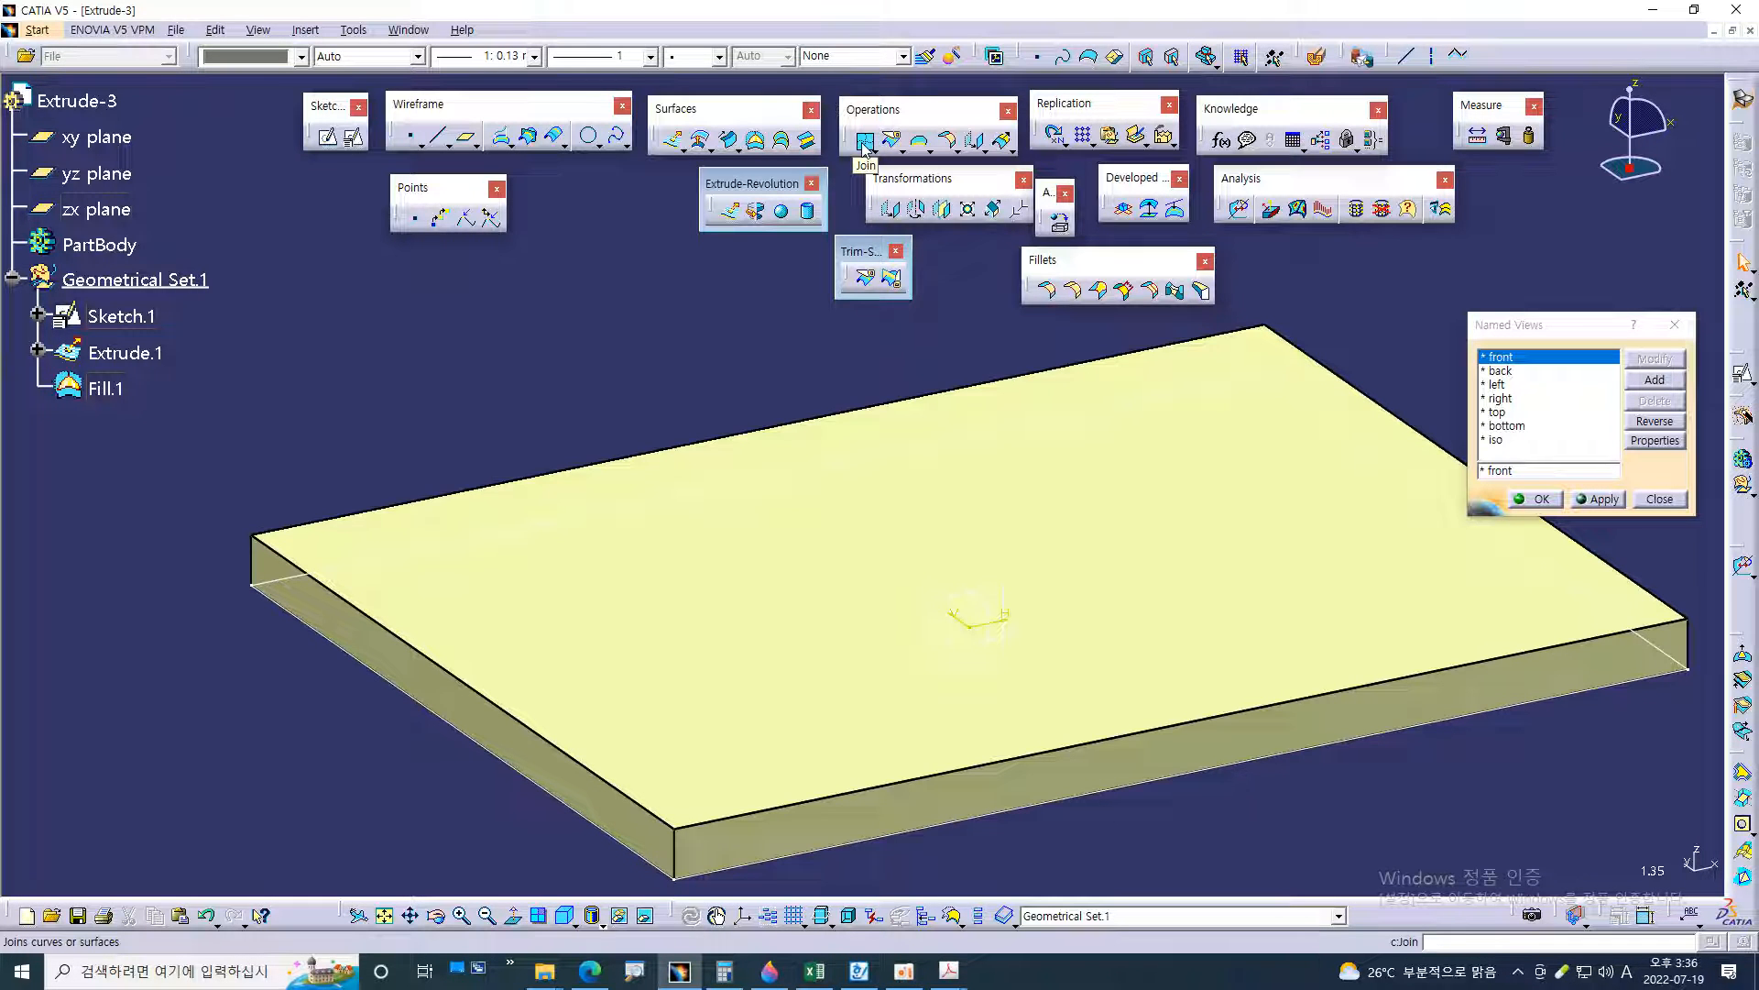
# Start a Join operation for the extruded flange walls and the top fill surface
pyautogui.click(864, 142)
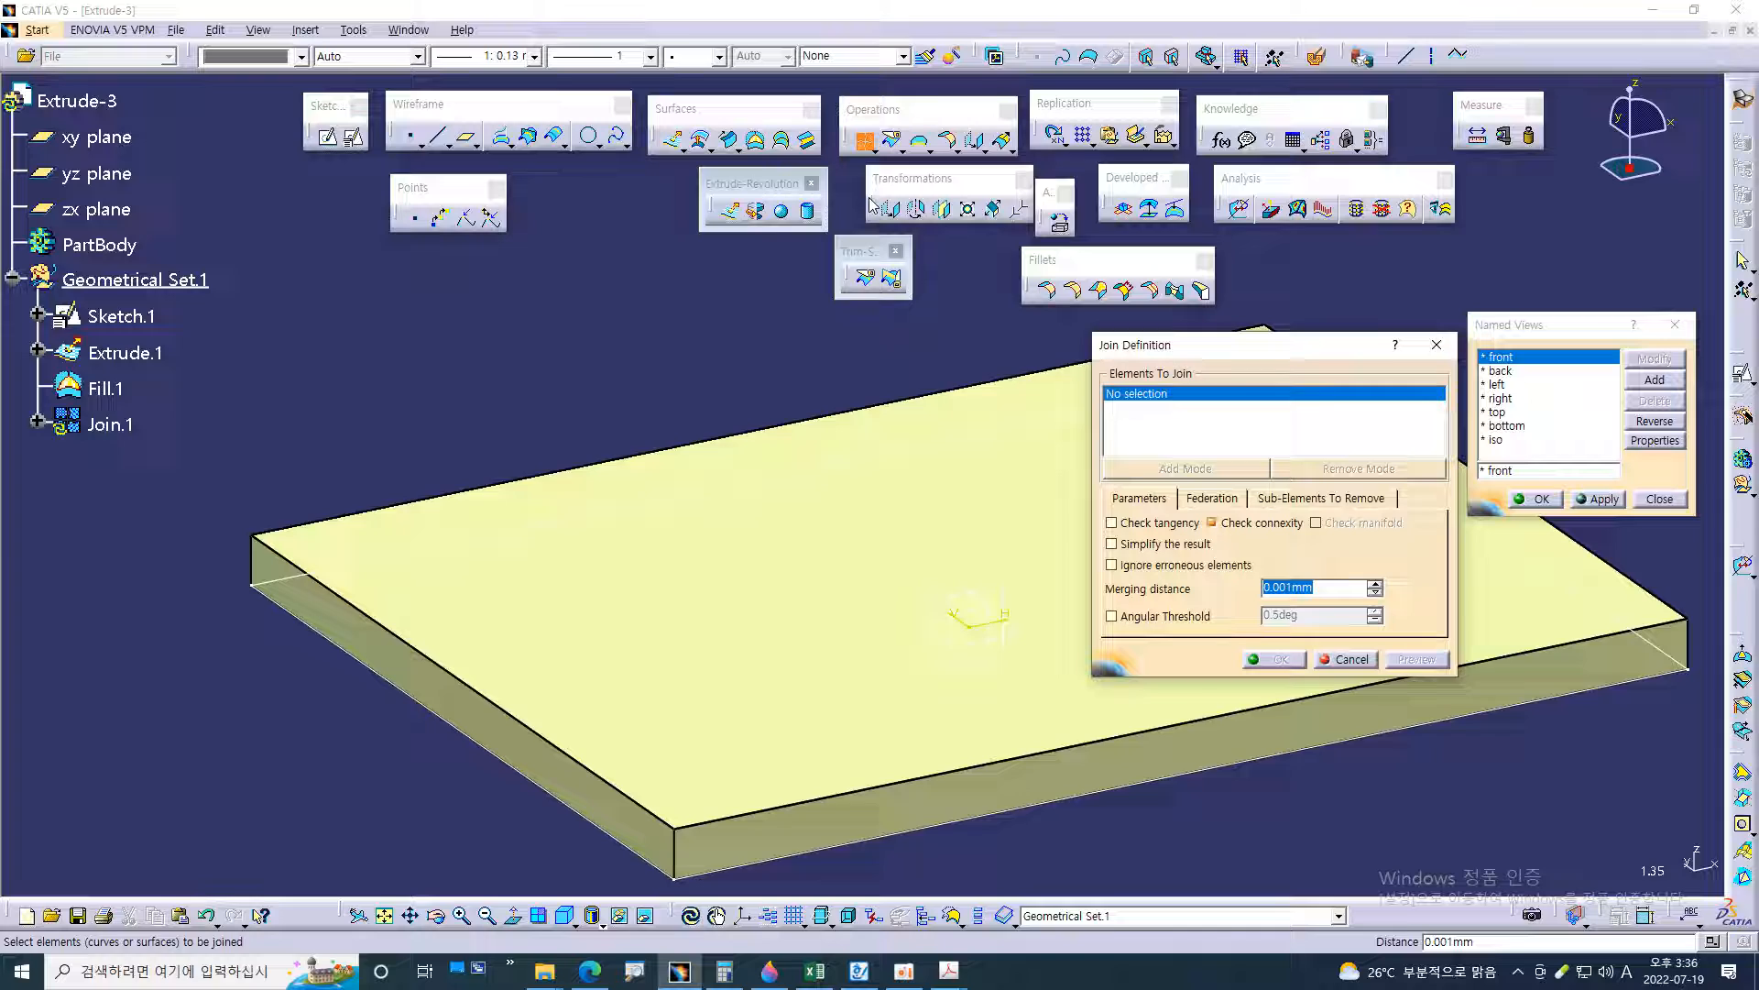
pyautogui.moveTo(1258, 787); pyautogui.dragTo(1146, 647, button='middle')
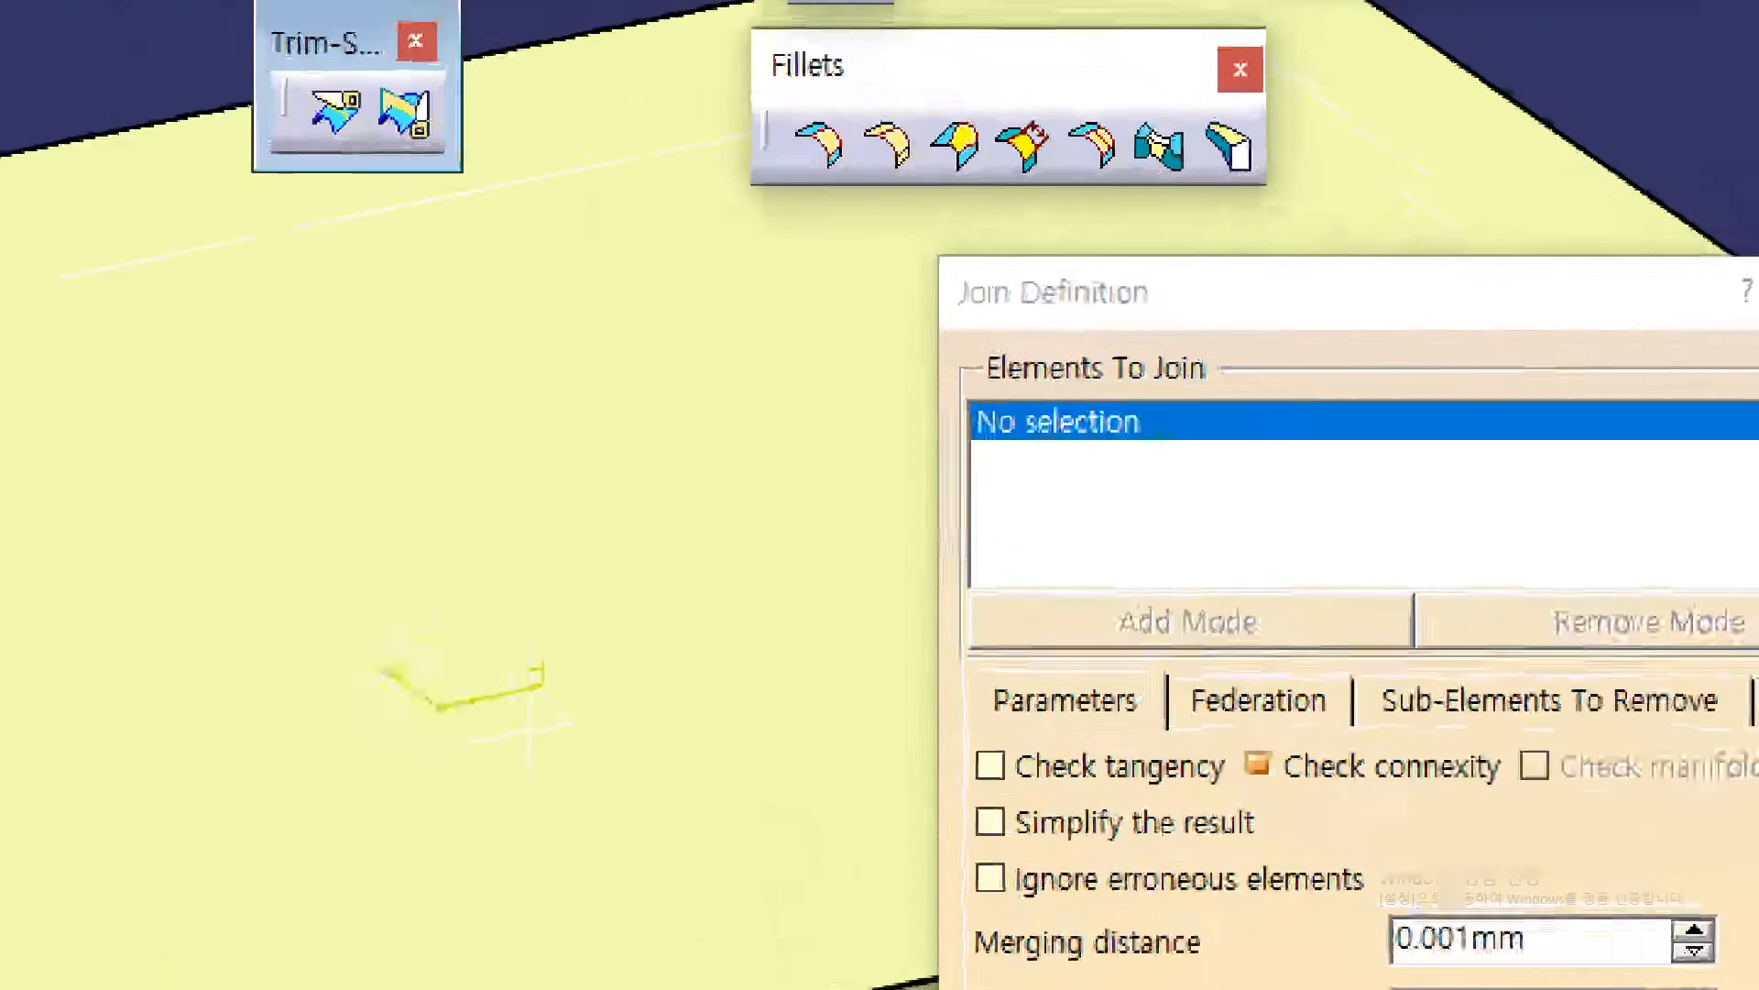
pyautogui.click(1184, 379)
pyautogui.moveTo(1226, 384)
pyautogui.mouseDown()
pyautogui.moveTo(949, 369)
pyautogui.moveTo(1062, 328)
pyautogui.moveTo(1054, 356)
pyautogui.mouseUp()
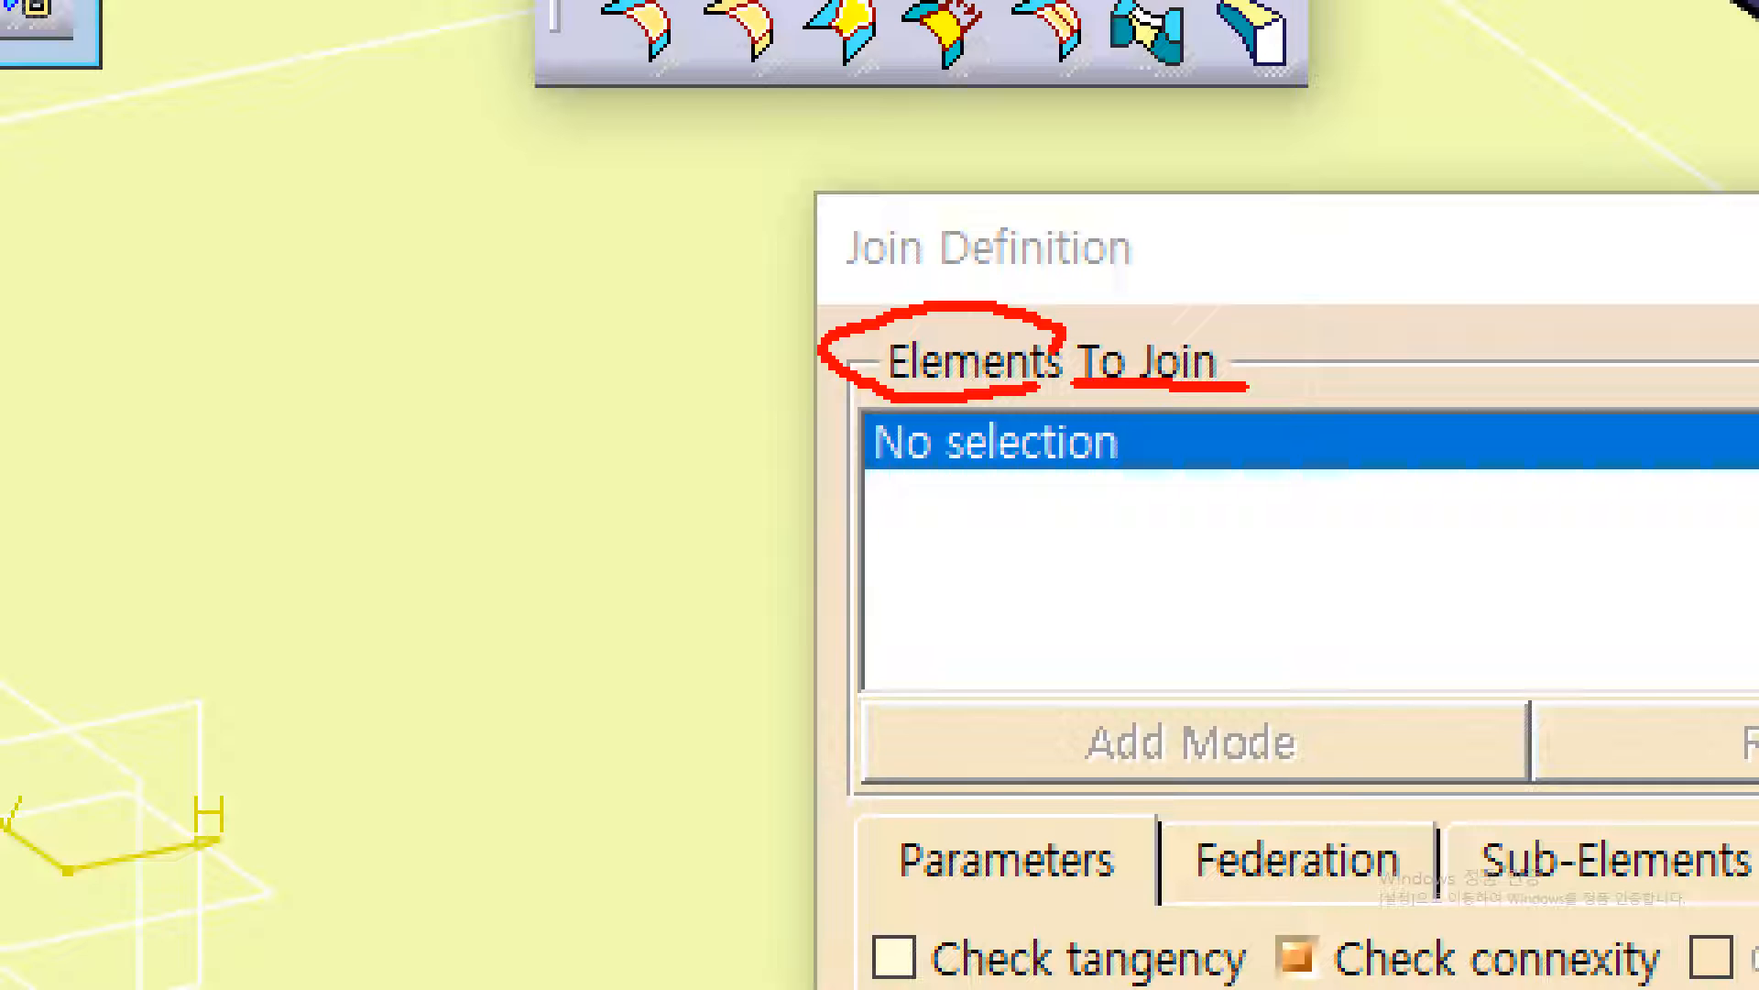
pyautogui.moveTo(1070, 247); pyautogui.dragTo(1003, 374)
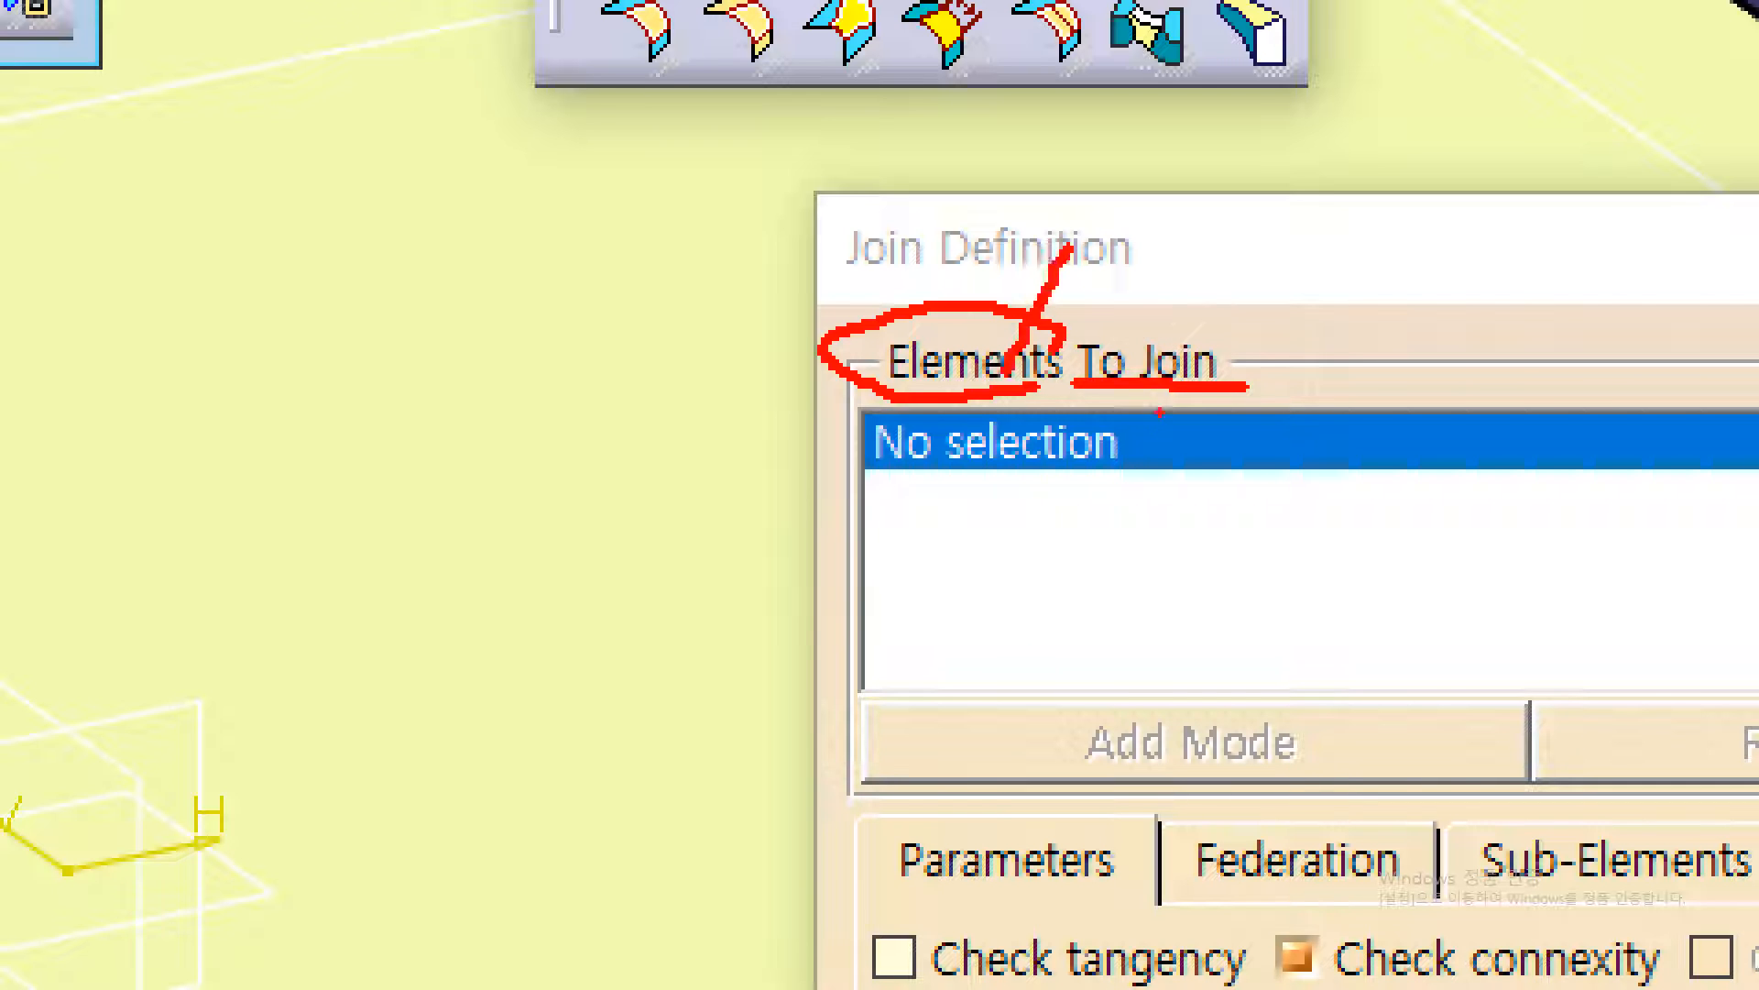
pyautogui.moveTo(1069, 291); pyautogui.dragTo(1166, 269)
pyautogui.moveTo(383, 275); pyautogui.dragTo(452, 293)
pyautogui.moveTo(447, 358); pyautogui.dragTo(421, 612)
pyautogui.moveTo(524, 317)
pyautogui.mouseDown()
pyautogui.moveTo(519, 396)
pyautogui.moveTo(537, 390)
pyautogui.mouseUp()
pyautogui.moveTo(581, 246); pyautogui.dragTo(594, 264)
pyautogui.moveTo(591, 319)
pyautogui.mouseDown()
pyautogui.moveTo(592, 371)
pyautogui.moveTo(699, 353)
pyautogui.moveTo(708, 372)
pyautogui.mouseUp()
pyautogui.moveTo(673, 576); pyautogui.dragTo(673, 715)
pyautogui.moveTo(775, 670); pyautogui.dragTo(847, 646)
pyautogui.moveTo(804, 594); pyautogui.dragTo(788, 729)
pyautogui.moveTo(1019, 579); pyautogui.dragTo(1008, 641)
pyautogui.moveTo(1013, 759)
pyautogui.mouseDown()
pyautogui.moveTo(589, 766)
pyautogui.moveTo(967, 692)
pyautogui.mouseUp()
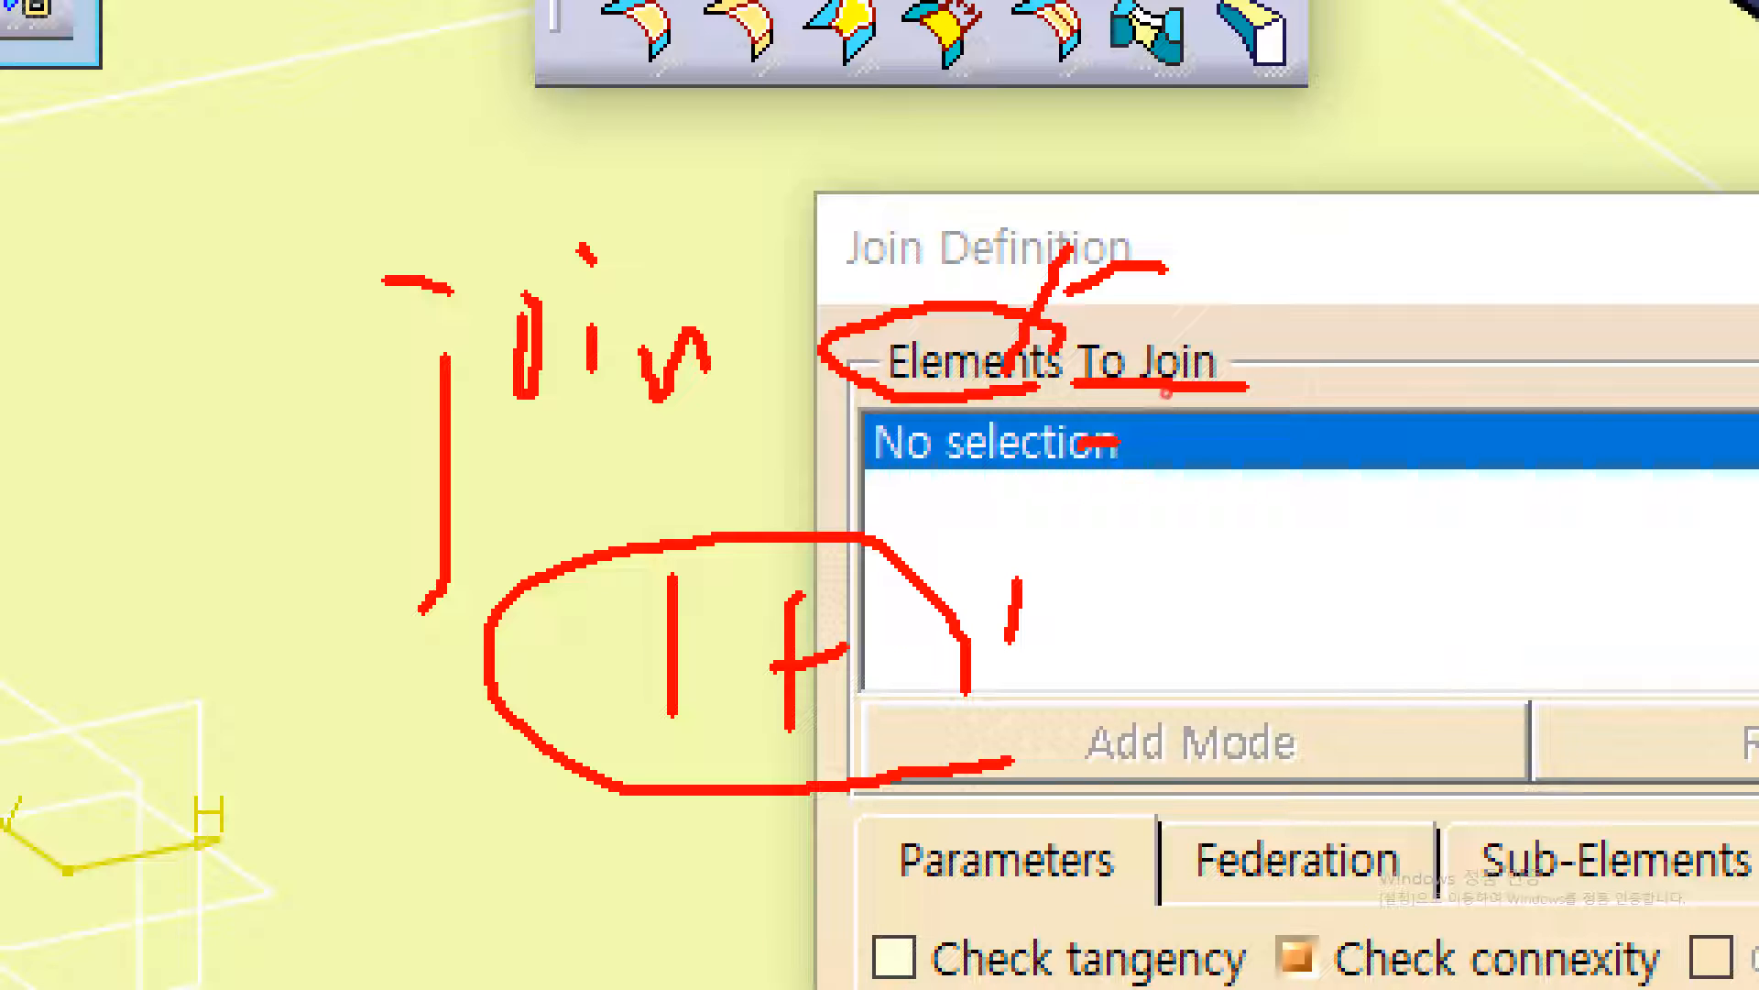
pyautogui.moveTo(1114, 441); pyautogui.dragTo(1494, 495)
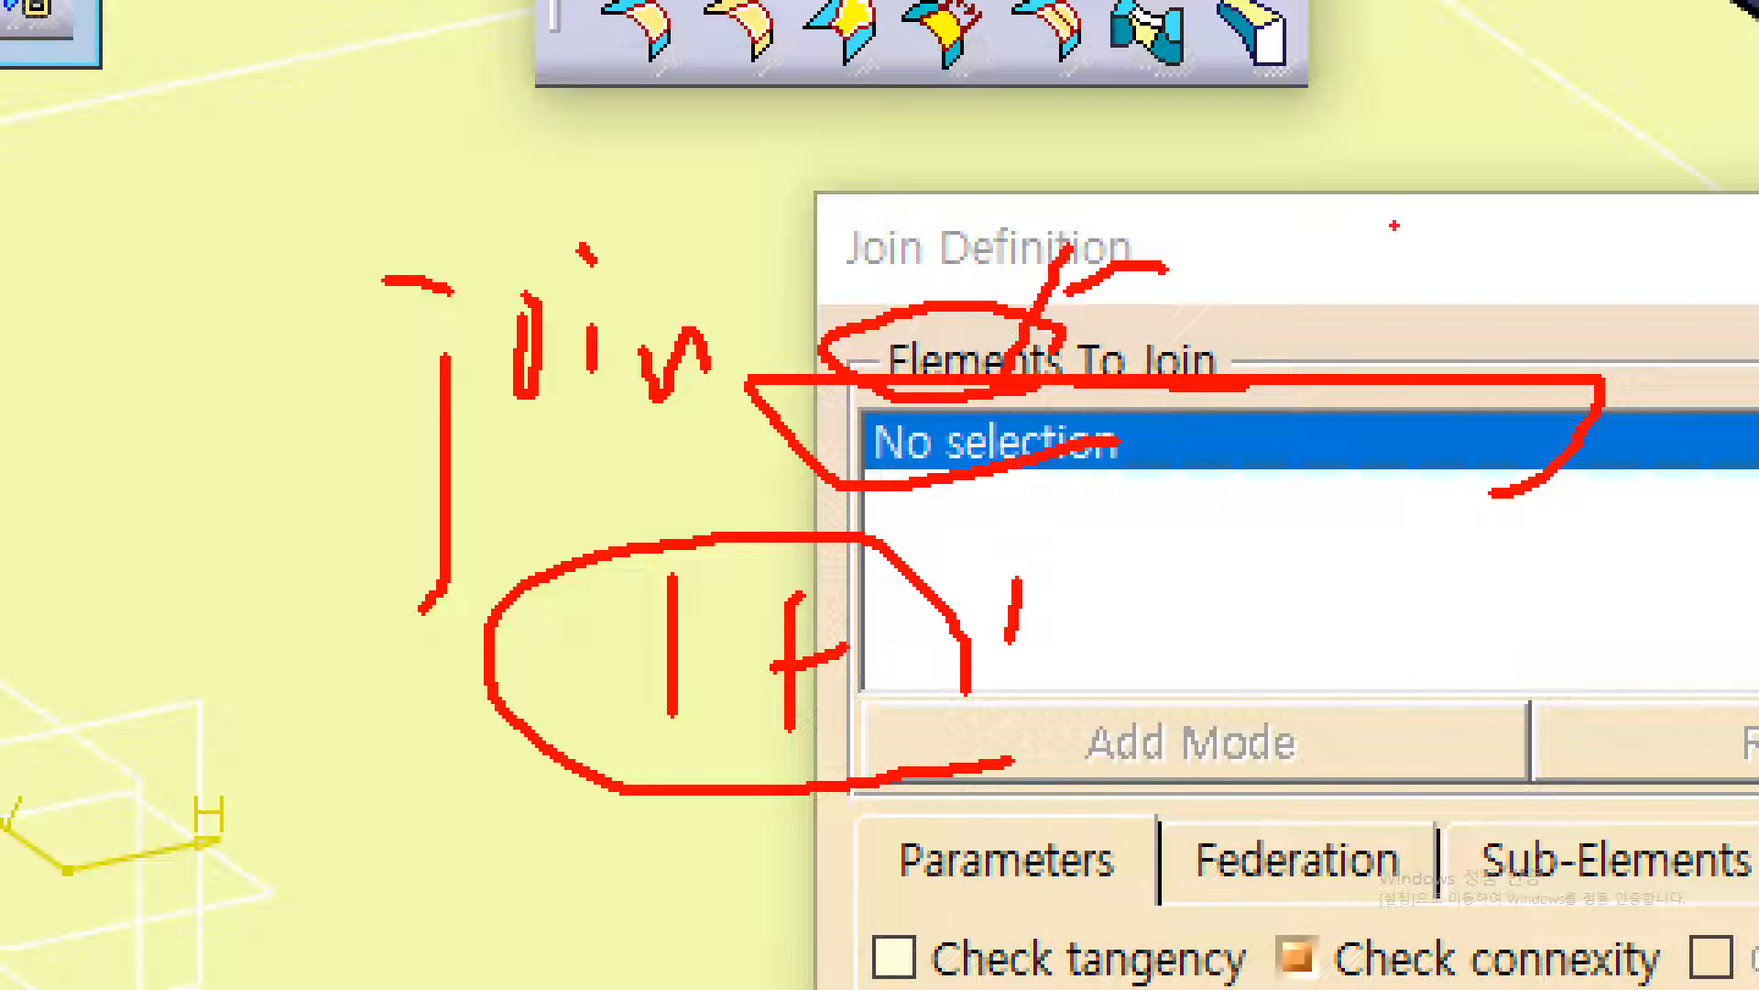
pyautogui.moveTo(1363, 265); pyautogui.dragTo(1039, 692)
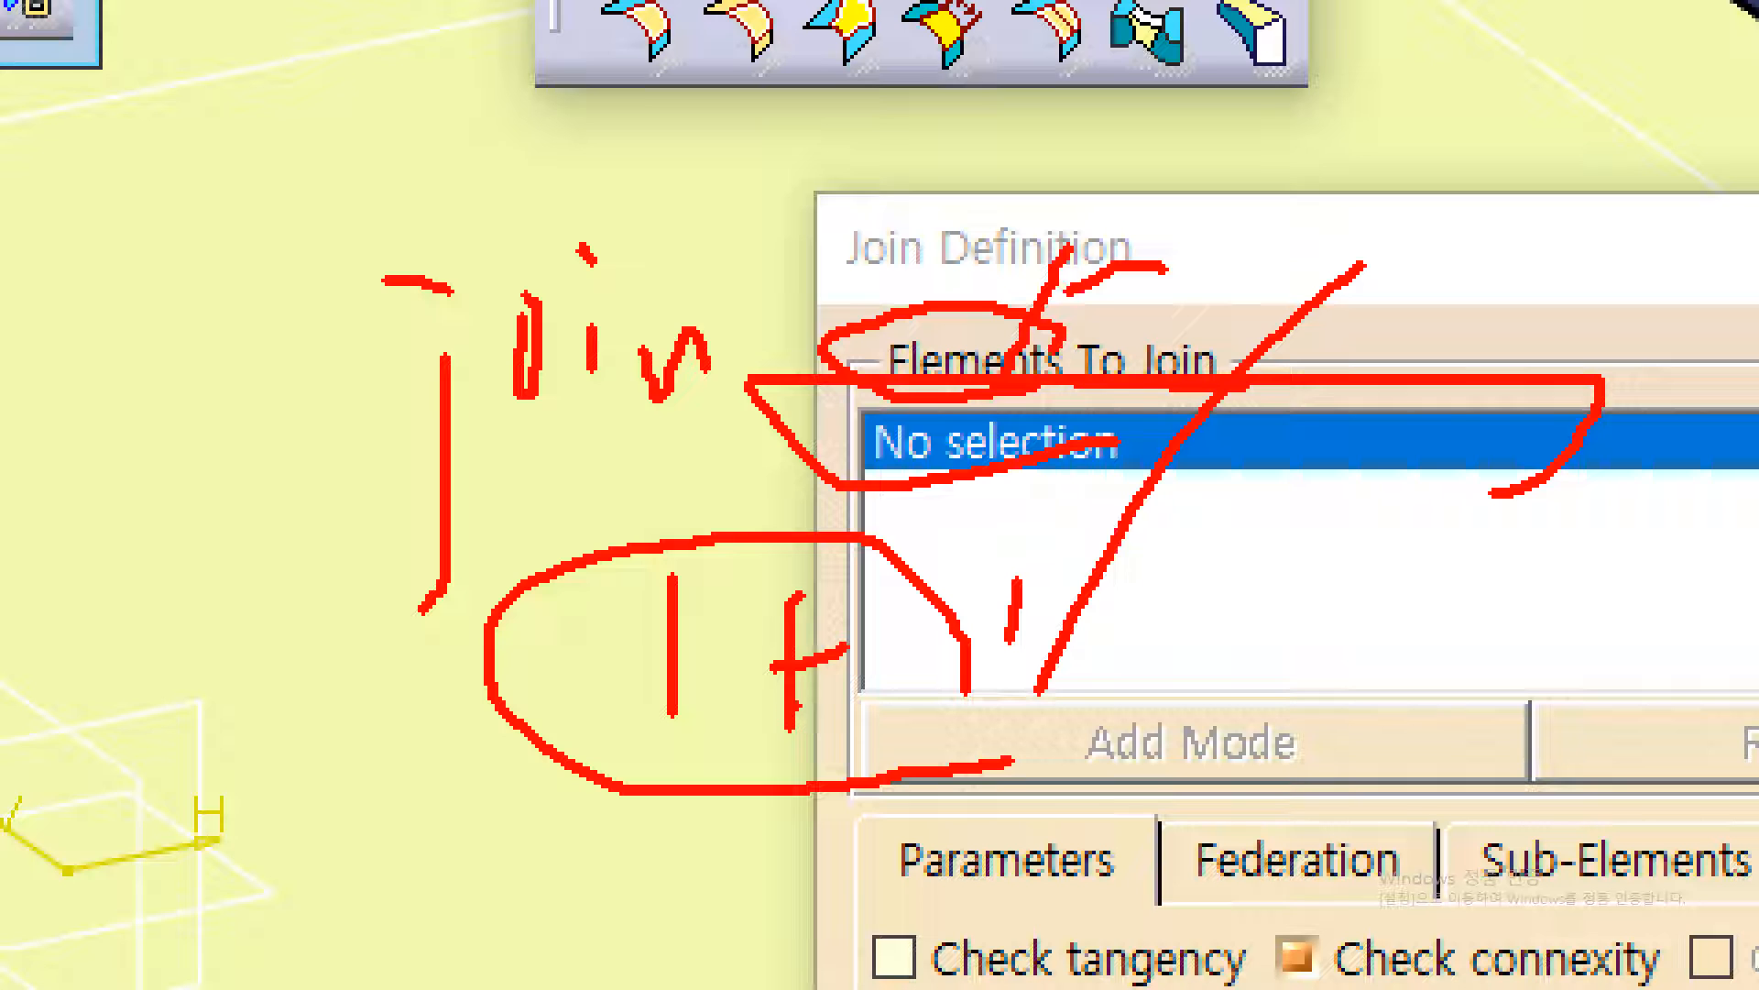
pyautogui.press('Escape')
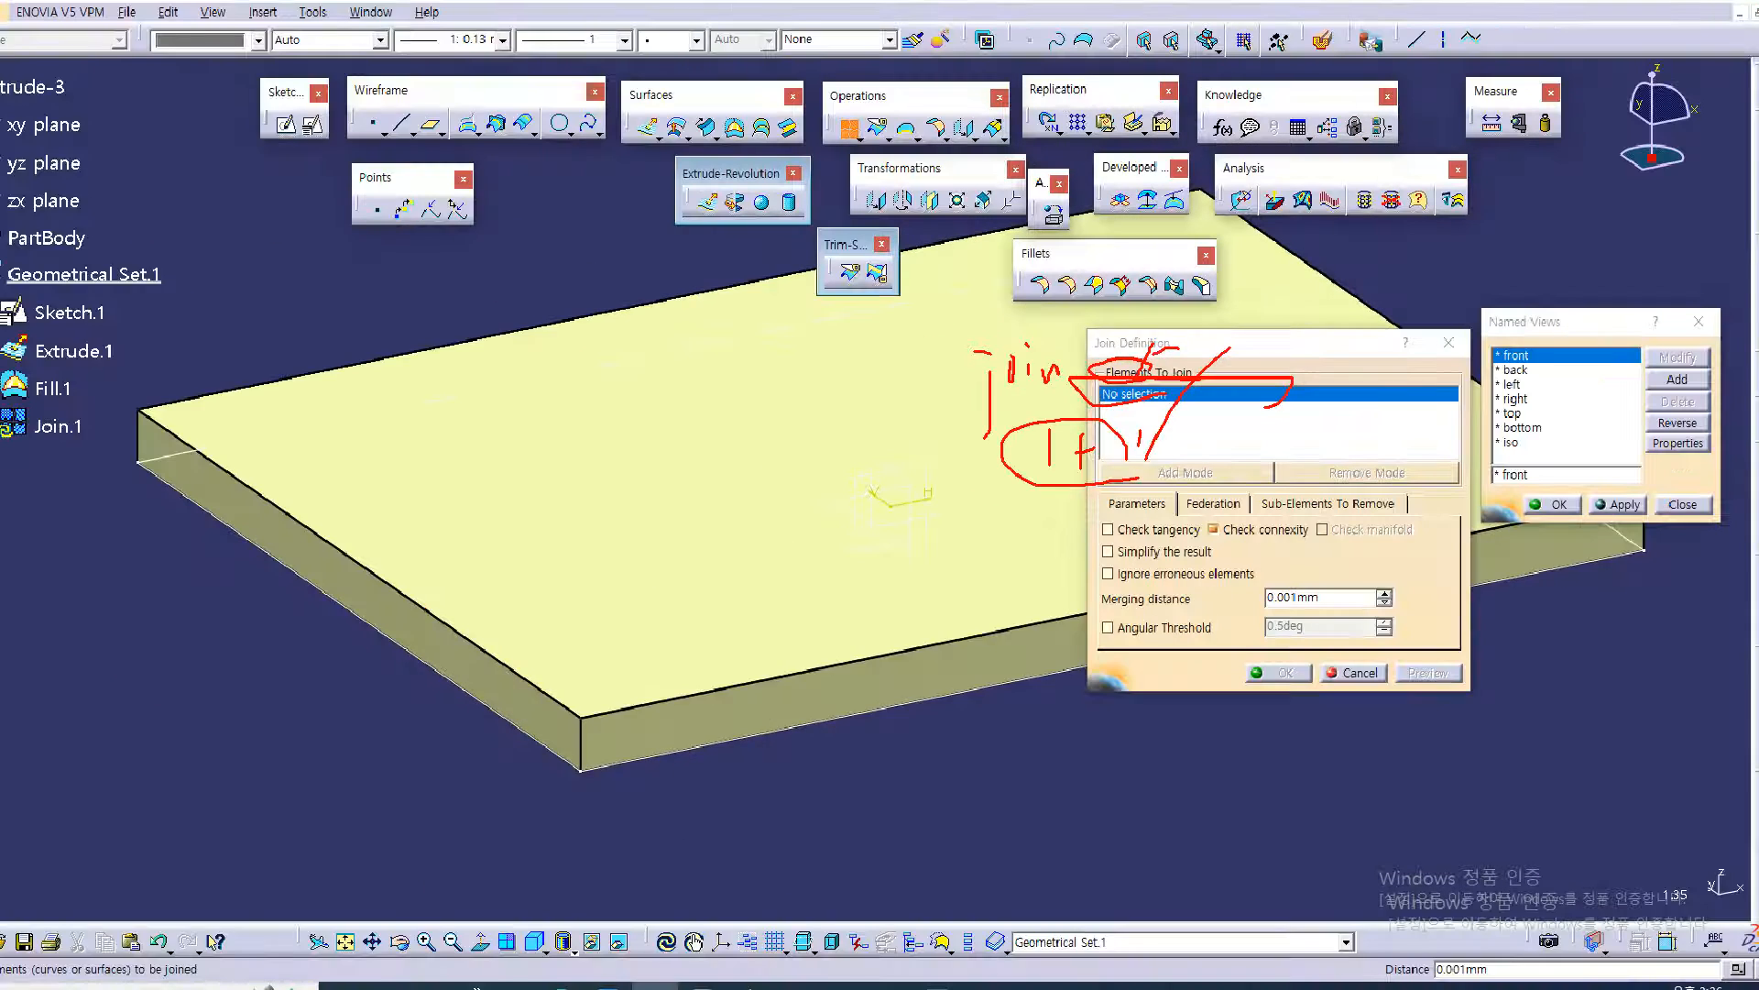
# Add the extruded walls Extrude.1 and the top surface Fill.1 as the elements to join
pyautogui.moveTo(1034, 731)
pyautogui.mouseDown(button='middle')
pyautogui.moveTo(1003, 623)
pyautogui.moveTo(1019, 589)
pyautogui.mouseUp(button='middle')
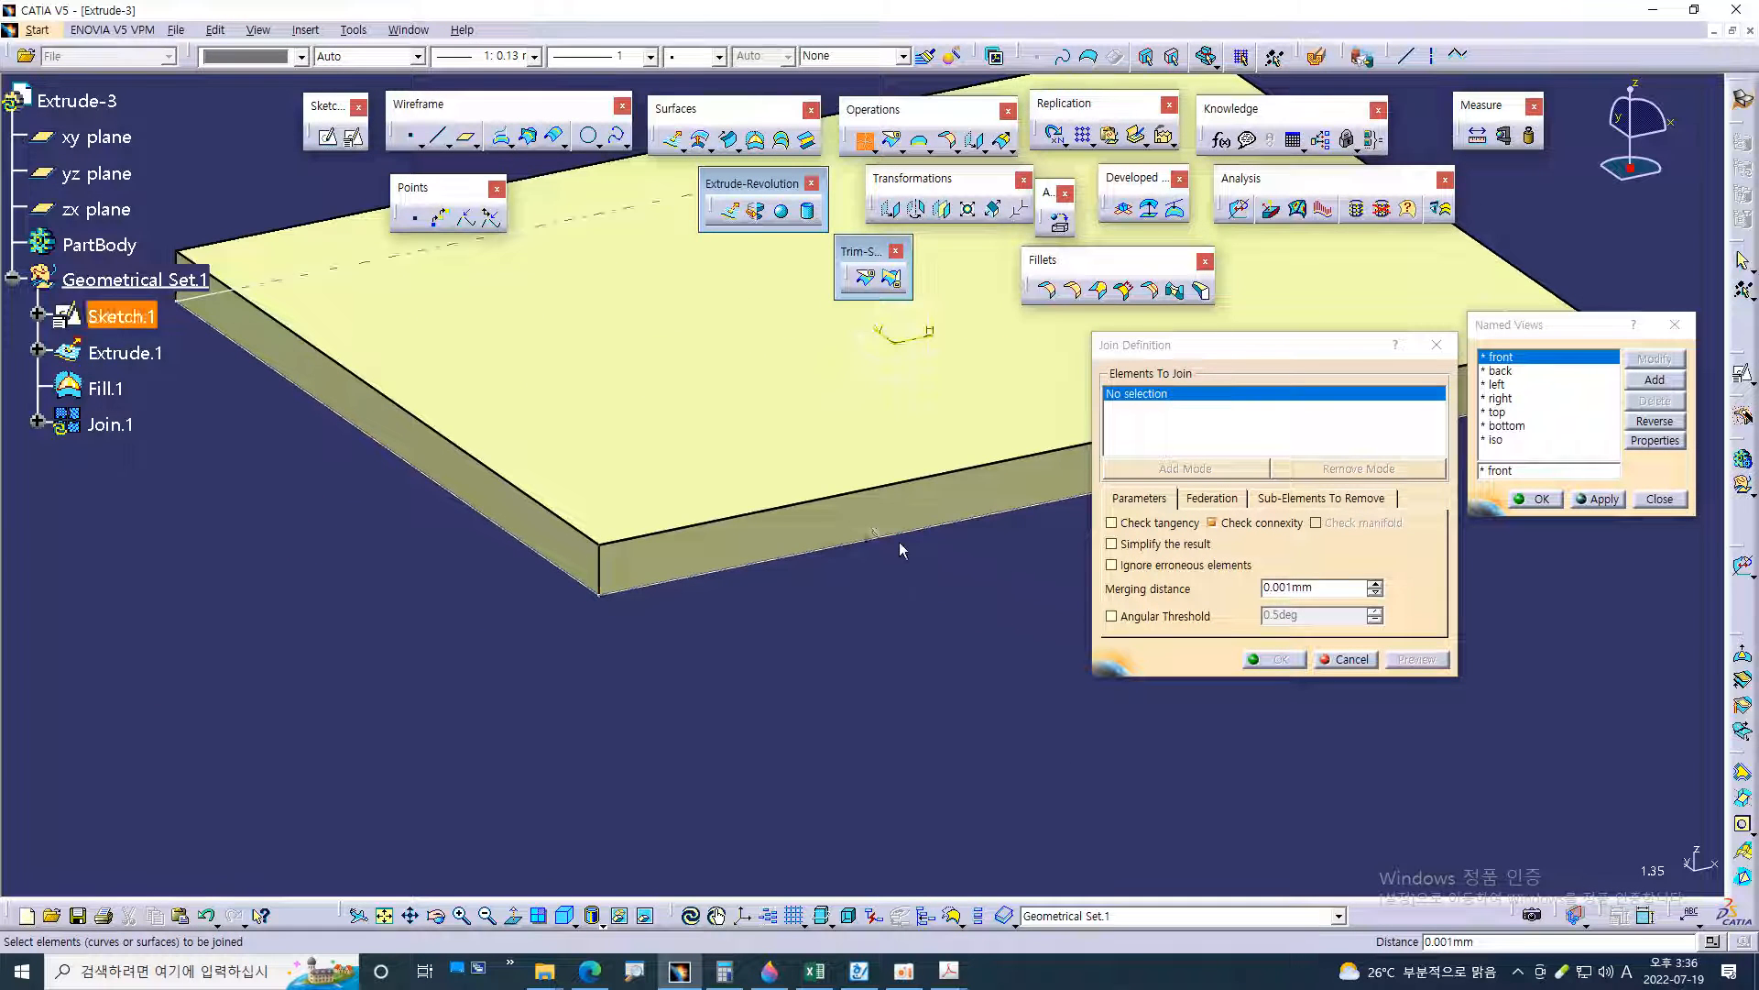
pyautogui.click(859, 518)
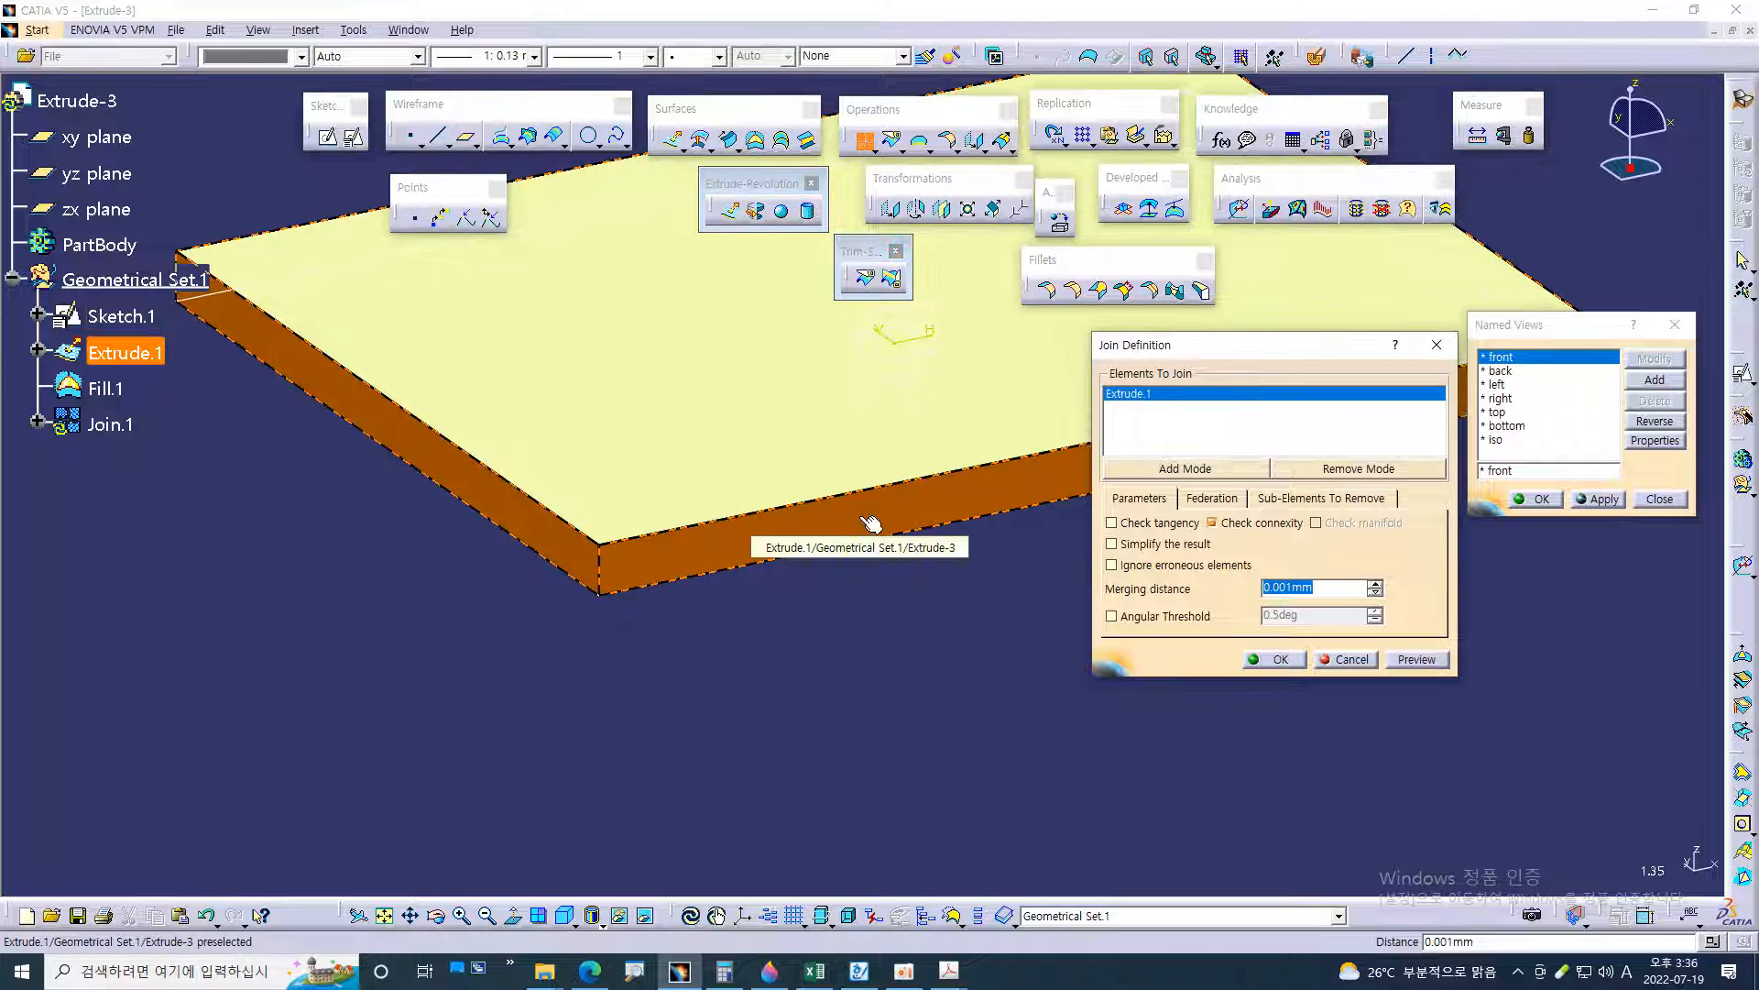
pyautogui.click(748, 416)
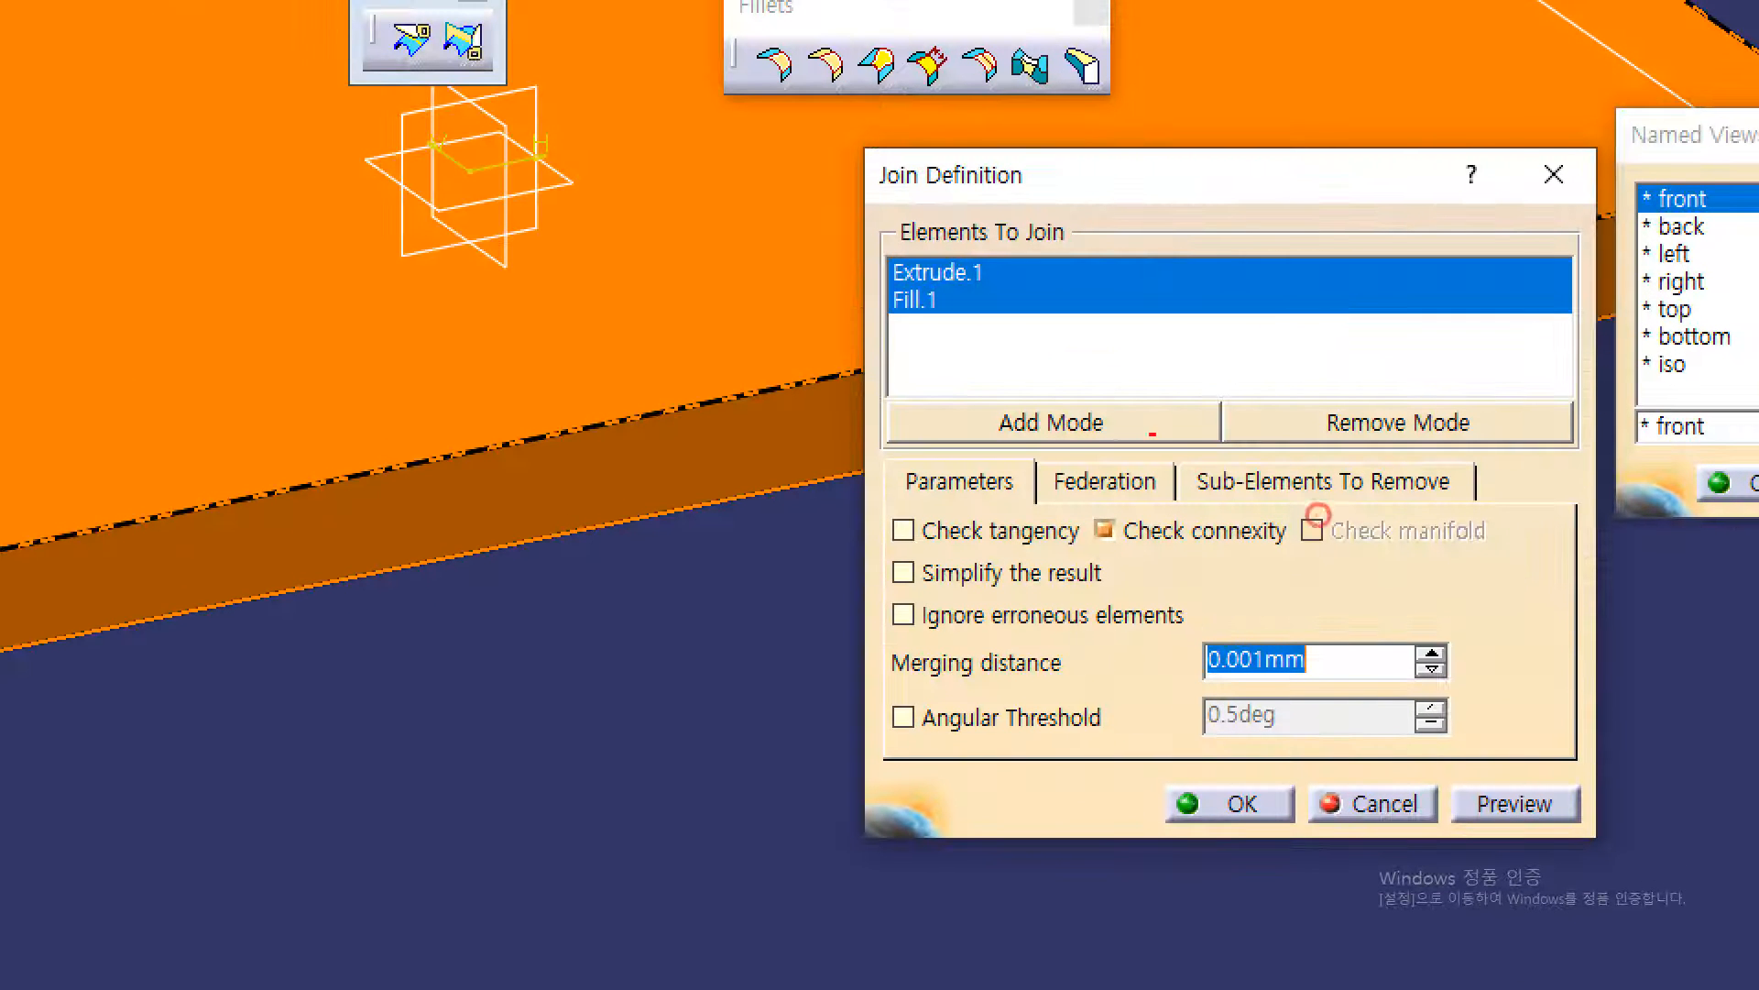
pyautogui.moveTo(1102, 385)
pyautogui.mouseDown()
pyautogui.moveTo(1029, 343)
pyautogui.moveTo(1104, 372)
pyautogui.mouseUp()
pyautogui.moveTo(994, 325); pyautogui.dragTo(1013, 284)
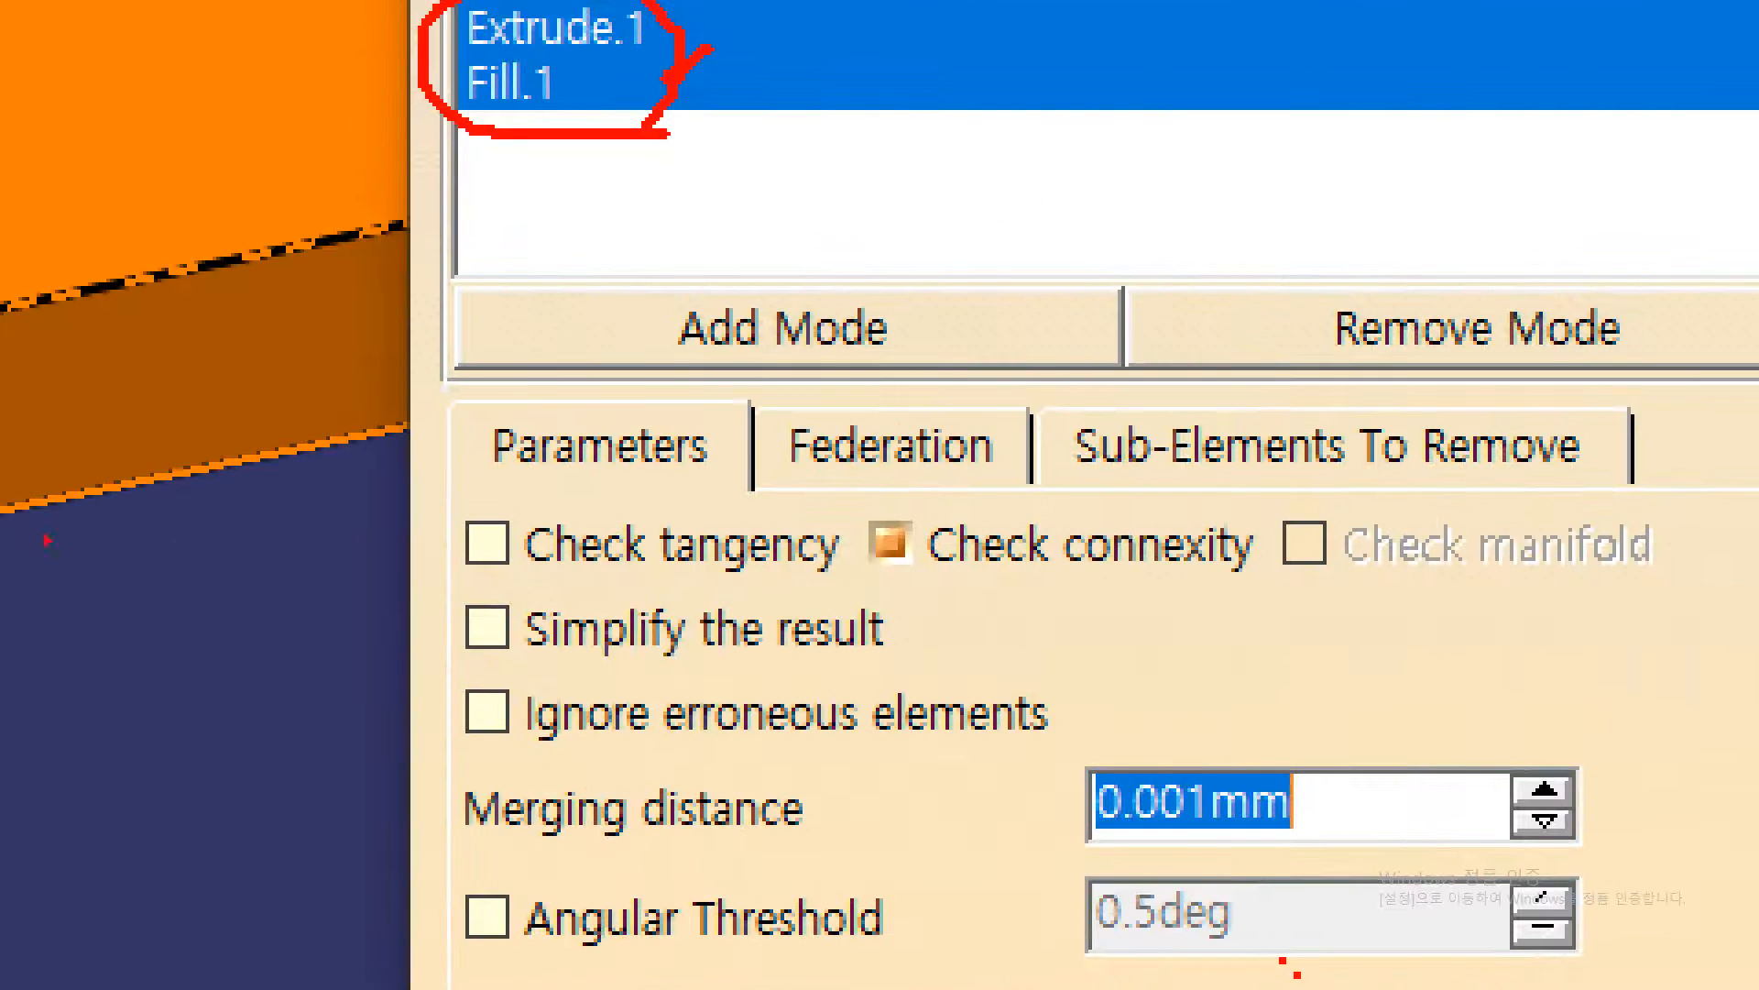
pyautogui.moveTo(452, 841); pyautogui.dragTo(941, 844)
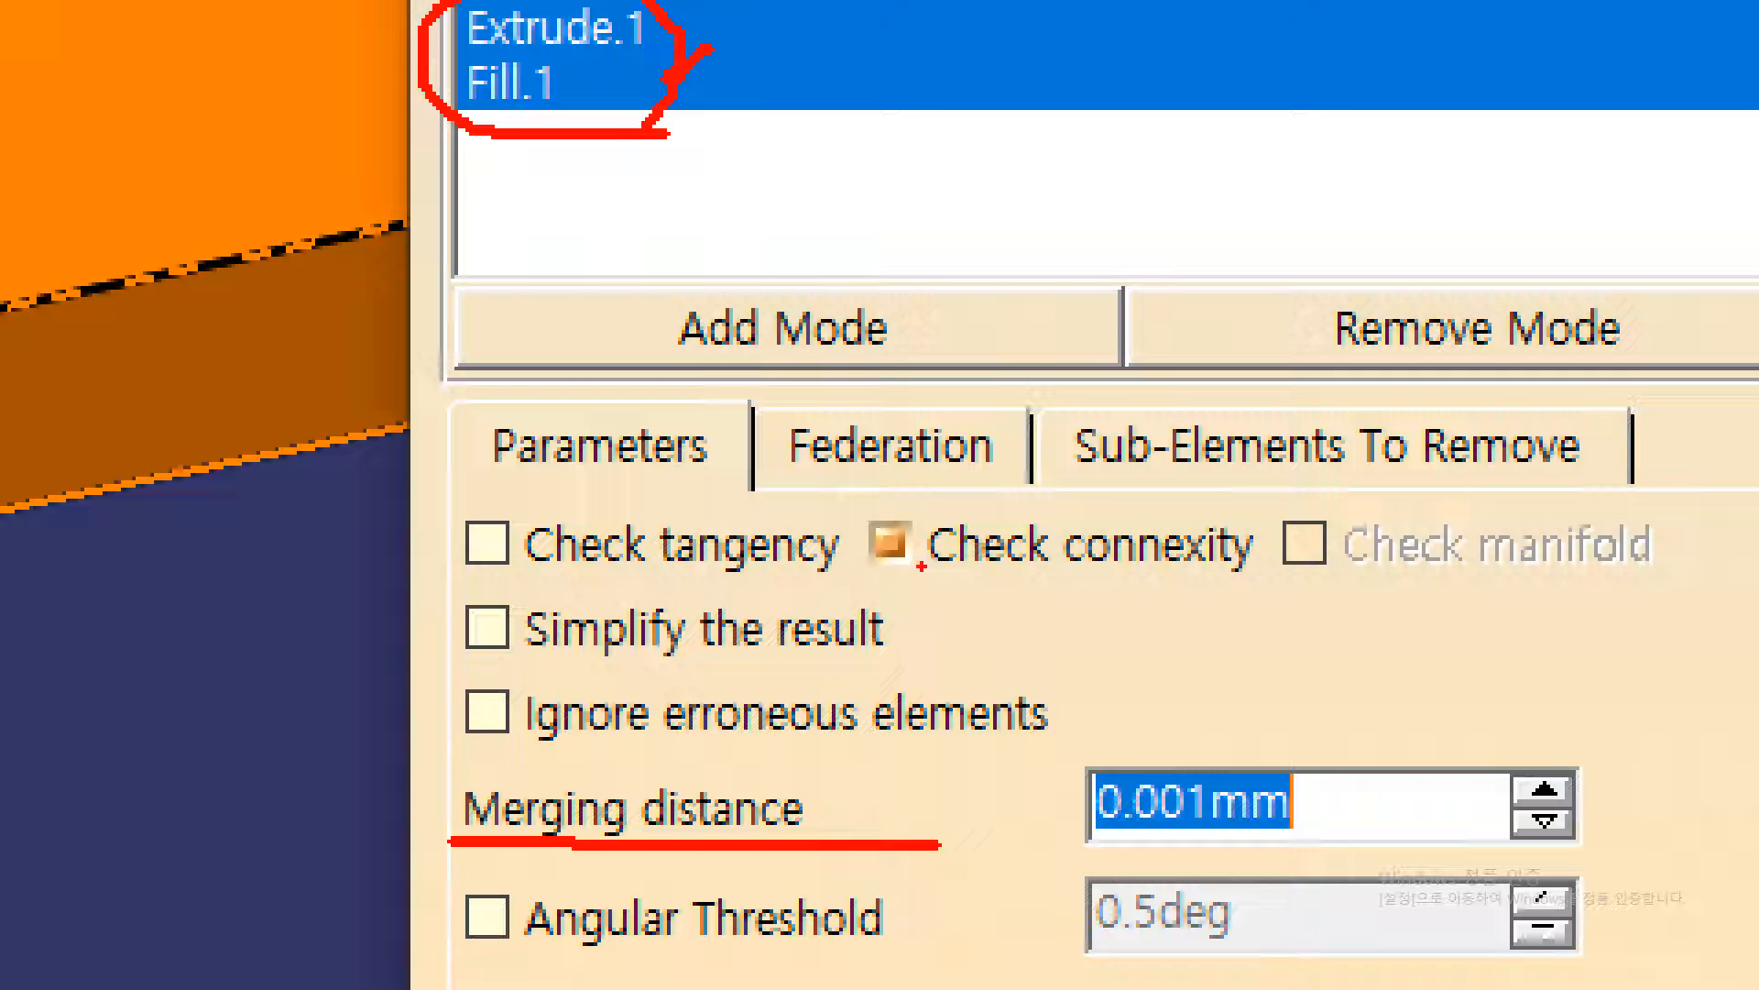
pyautogui.moveTo(919, 569); pyautogui.dragTo(1232, 567)
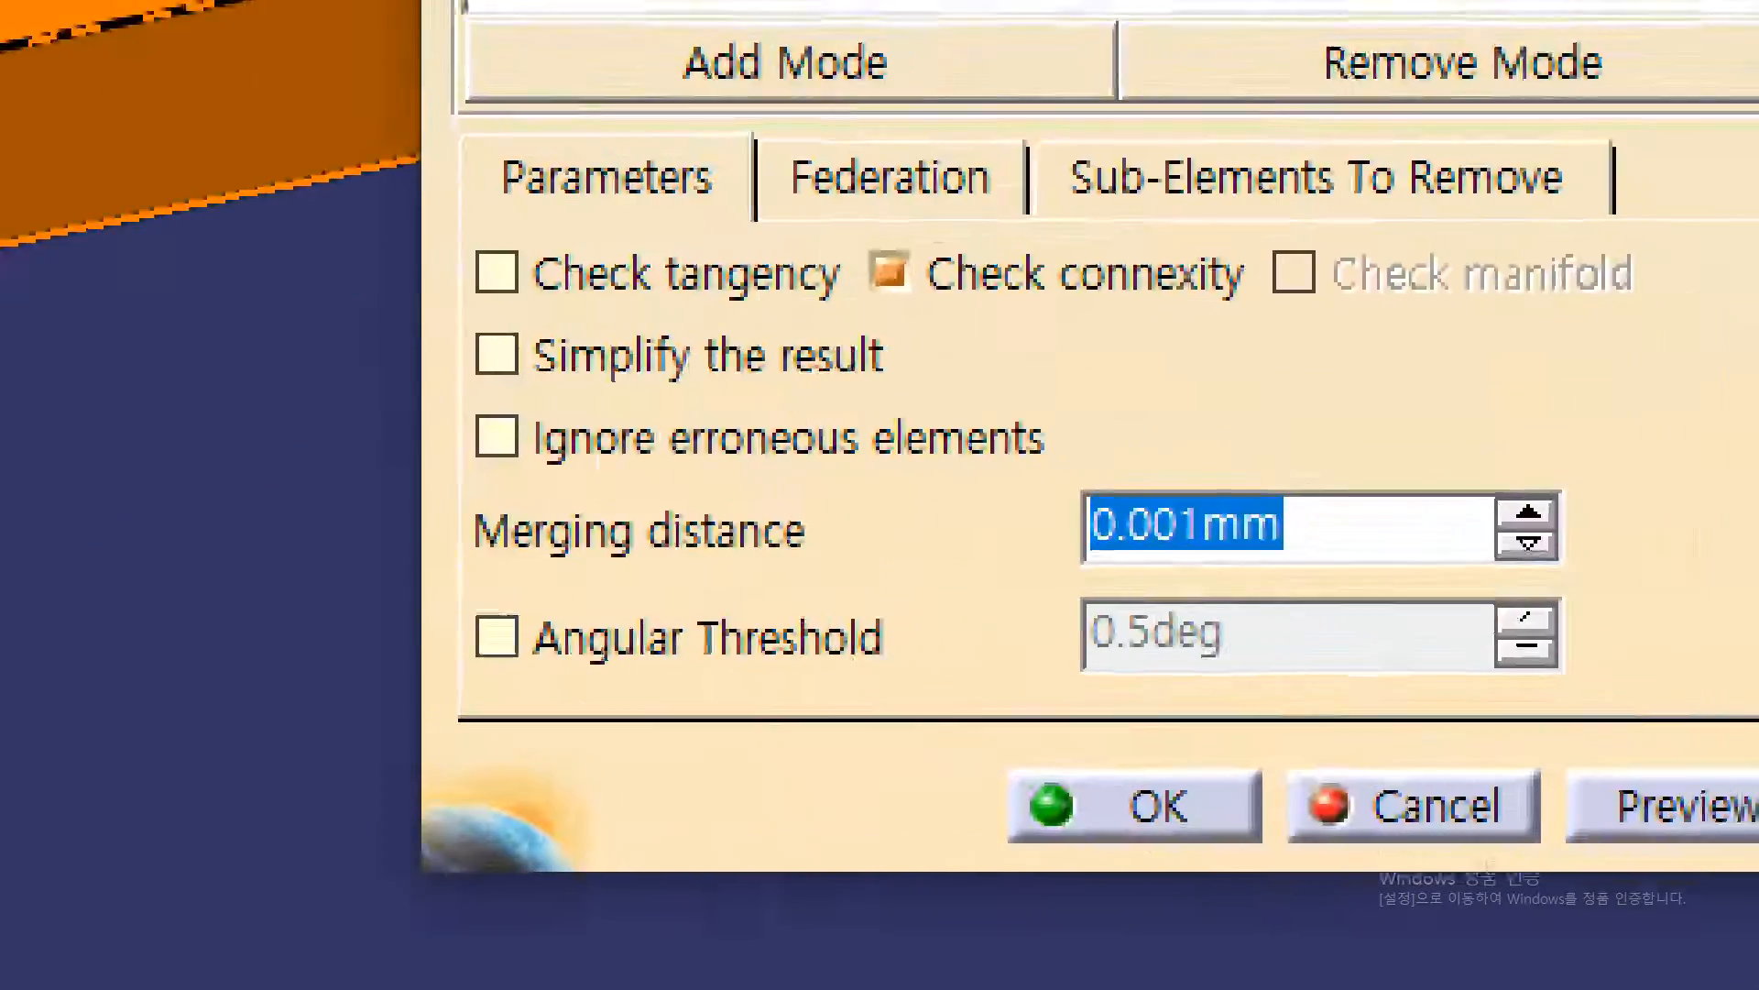
pyautogui.click(1255, 608)
pyautogui.moveTo(484, 578); pyautogui.dragTo(842, 577)
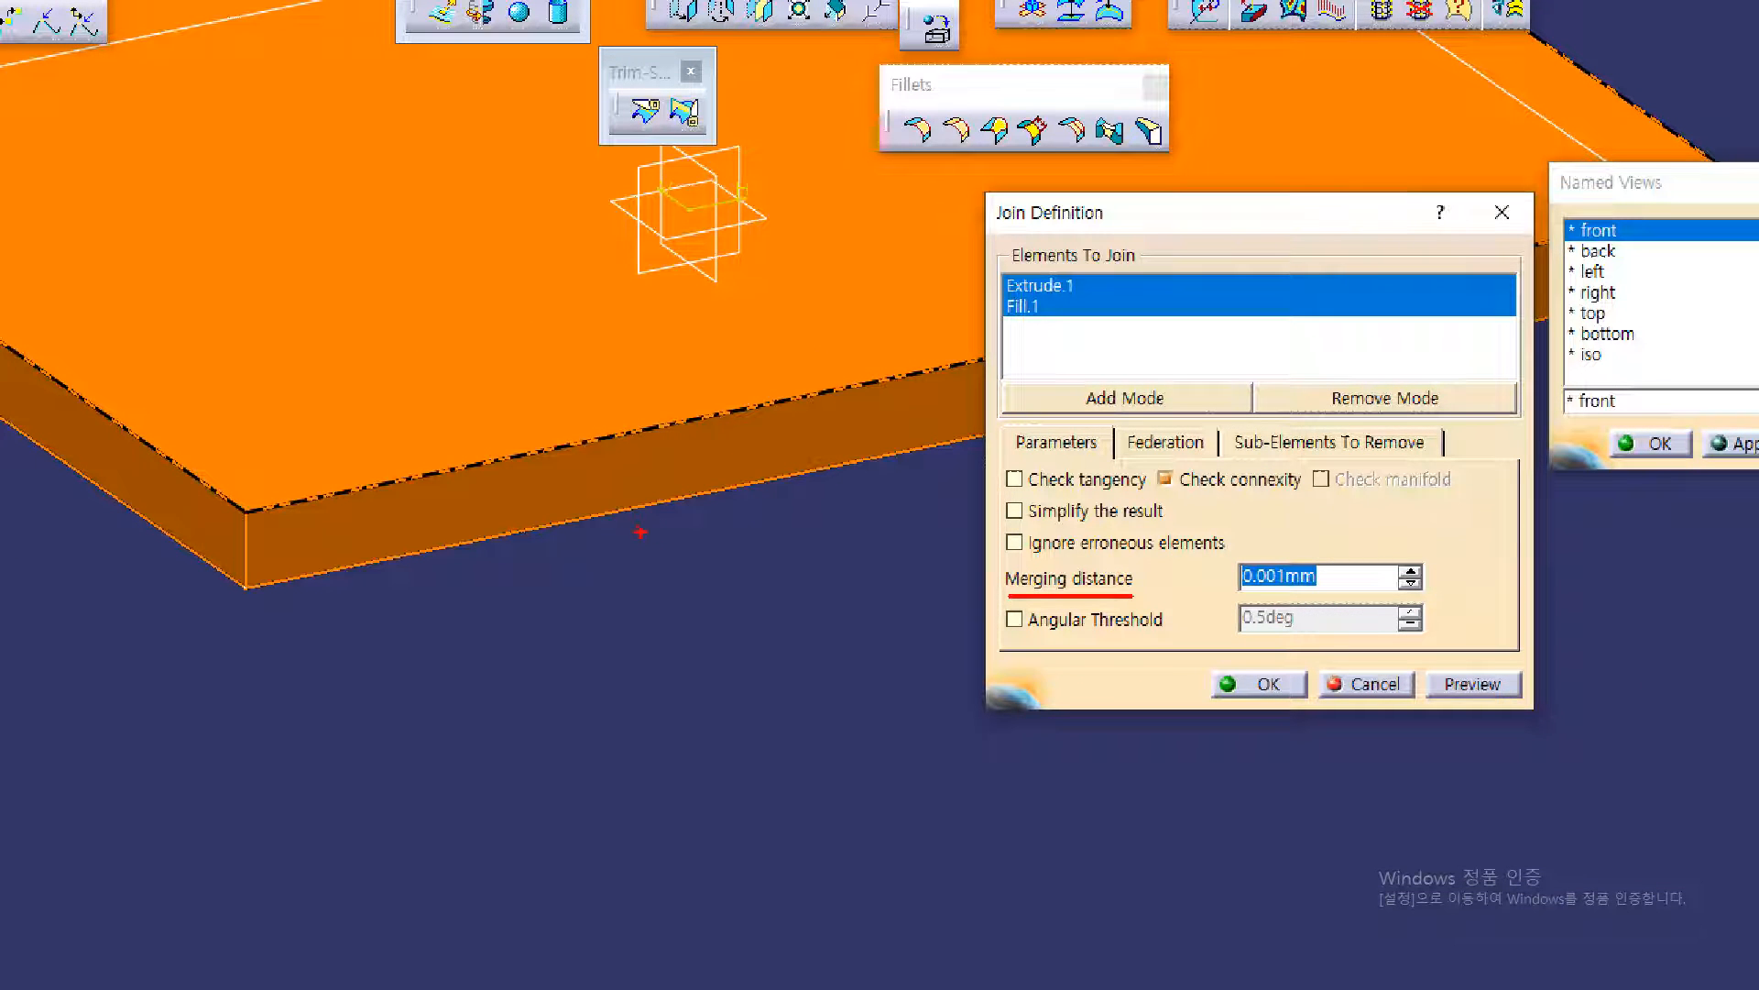
pyautogui.moveTo(477, 336); pyautogui.dragTo(594, 432)
pyautogui.moveTo(591, 495); pyautogui.dragTo(589, 517)
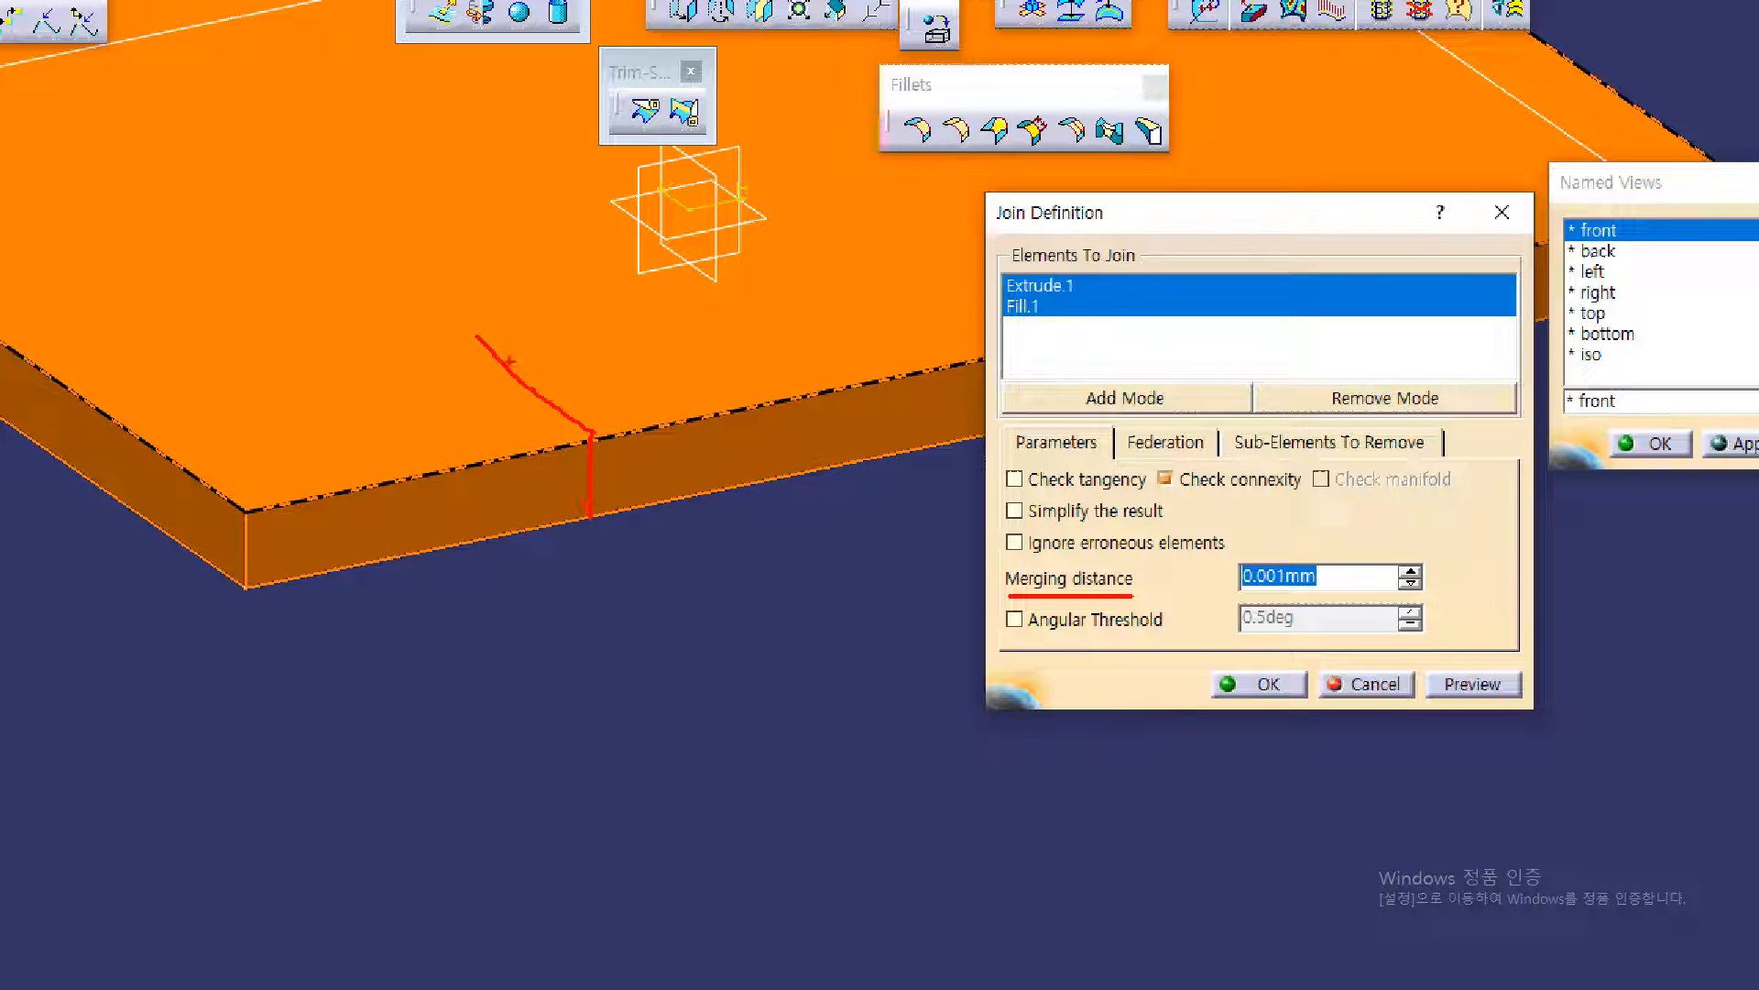
pyautogui.moveTo(818, 633); pyautogui.dragTo(817, 740)
pyautogui.moveTo(545, 589)
pyautogui.mouseDown()
pyautogui.moveTo(676, 658)
pyautogui.moveTo(673, 792)
pyautogui.mouseUp()
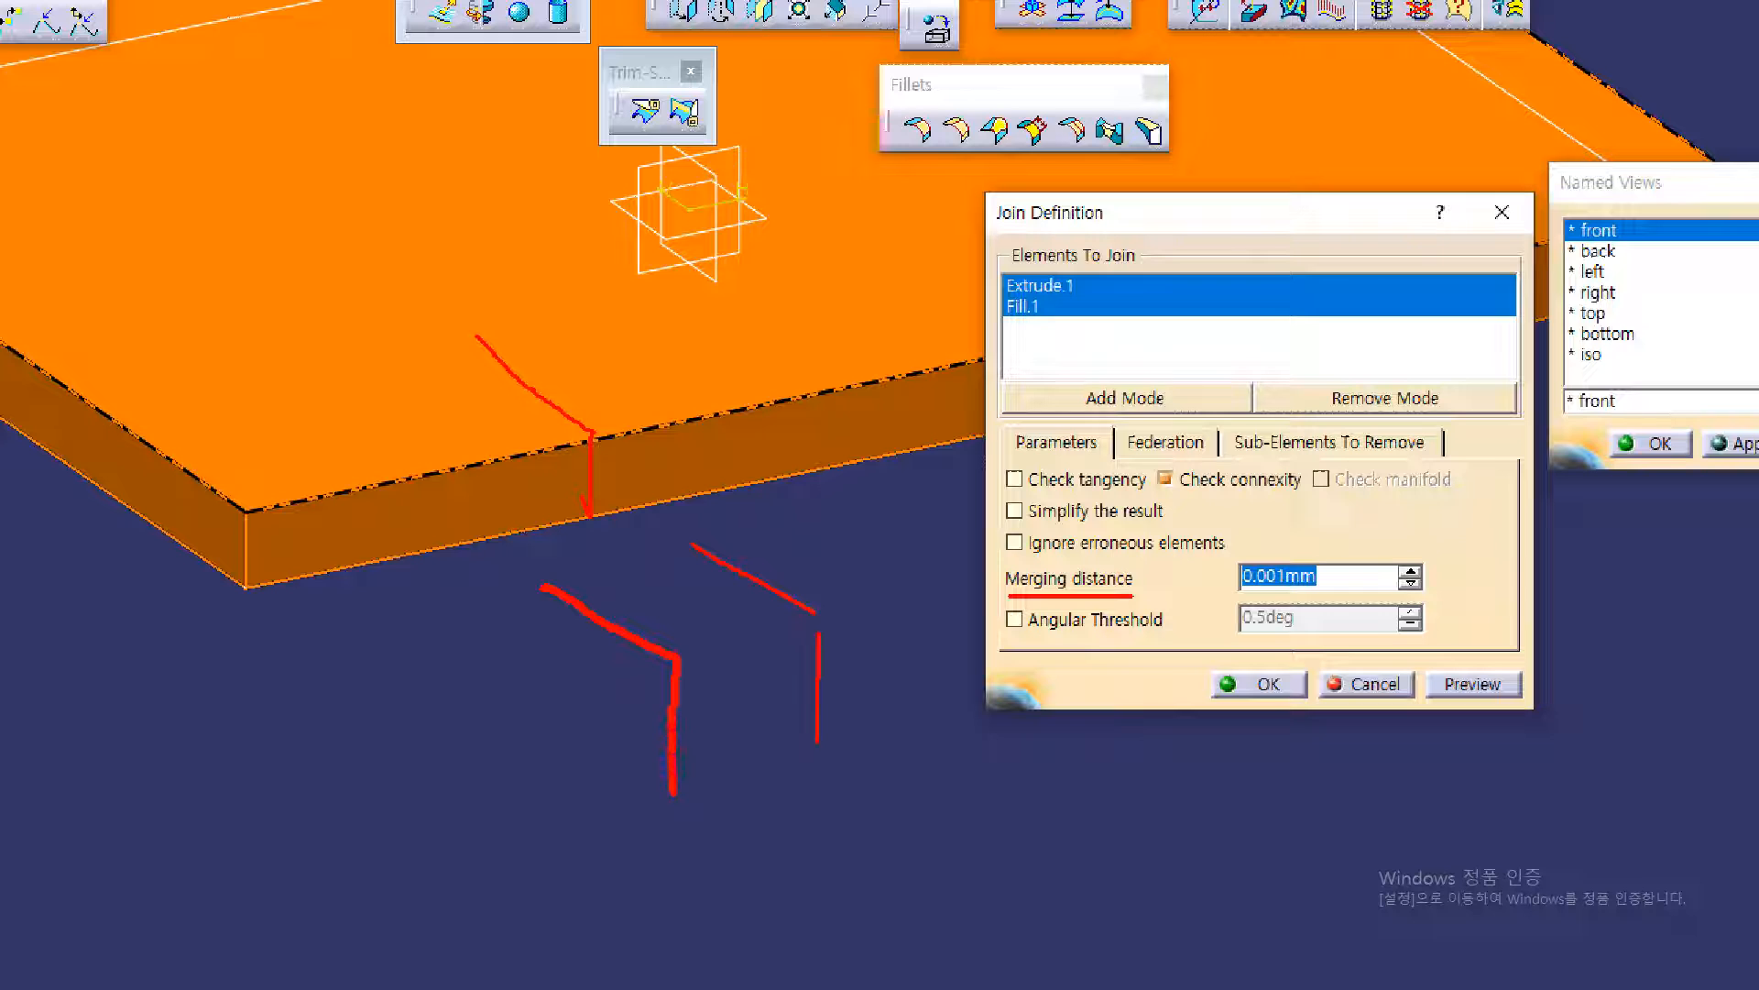
pyautogui.press('Escape')
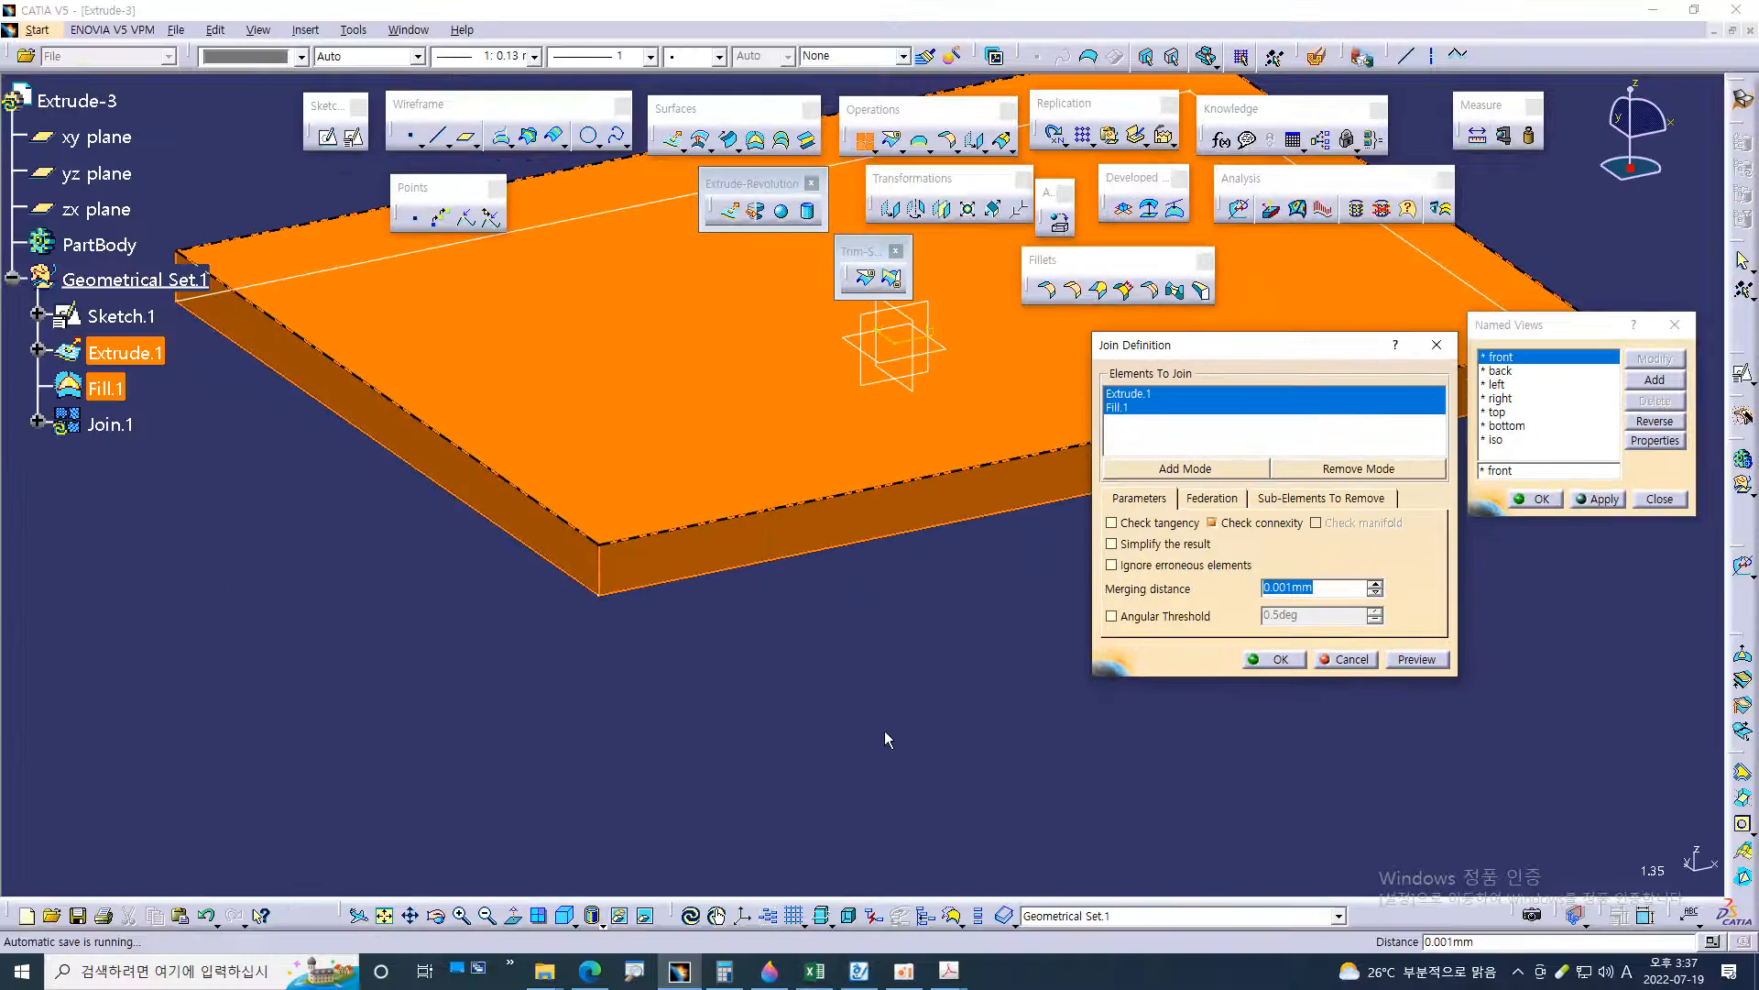
pyautogui.hotkey('ctrl', '1')
pyautogui.click(866, 721)
pyautogui.moveTo(686, 456)
pyautogui.mouseDown()
pyautogui.moveTo(850, 542)
pyautogui.moveTo(852, 729)
pyautogui.mouseUp()
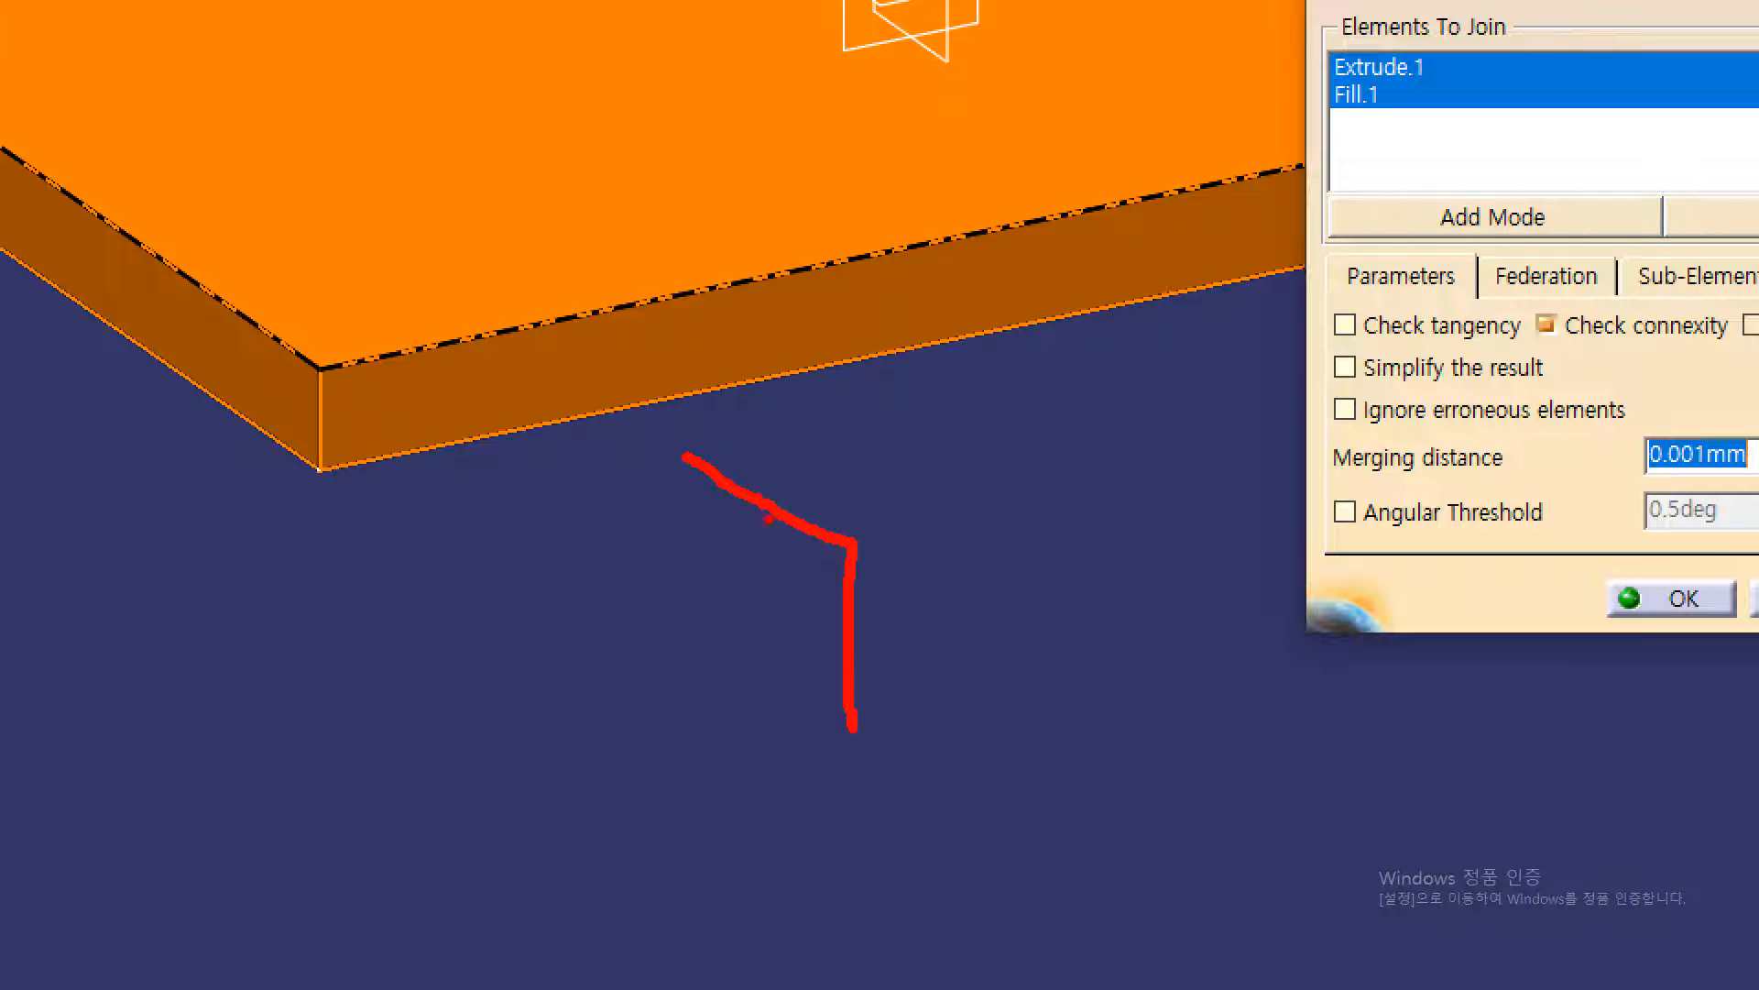
pyautogui.moveTo(843, 428)
pyautogui.mouseDown()
pyautogui.moveTo(784, 473)
pyautogui.moveTo(803, 495)
pyautogui.mouseUp()
pyautogui.moveTo(550, 163)
pyautogui.mouseDown()
pyautogui.moveTo(658, 295)
pyautogui.moveTo(649, 394)
pyautogui.mouseUp()
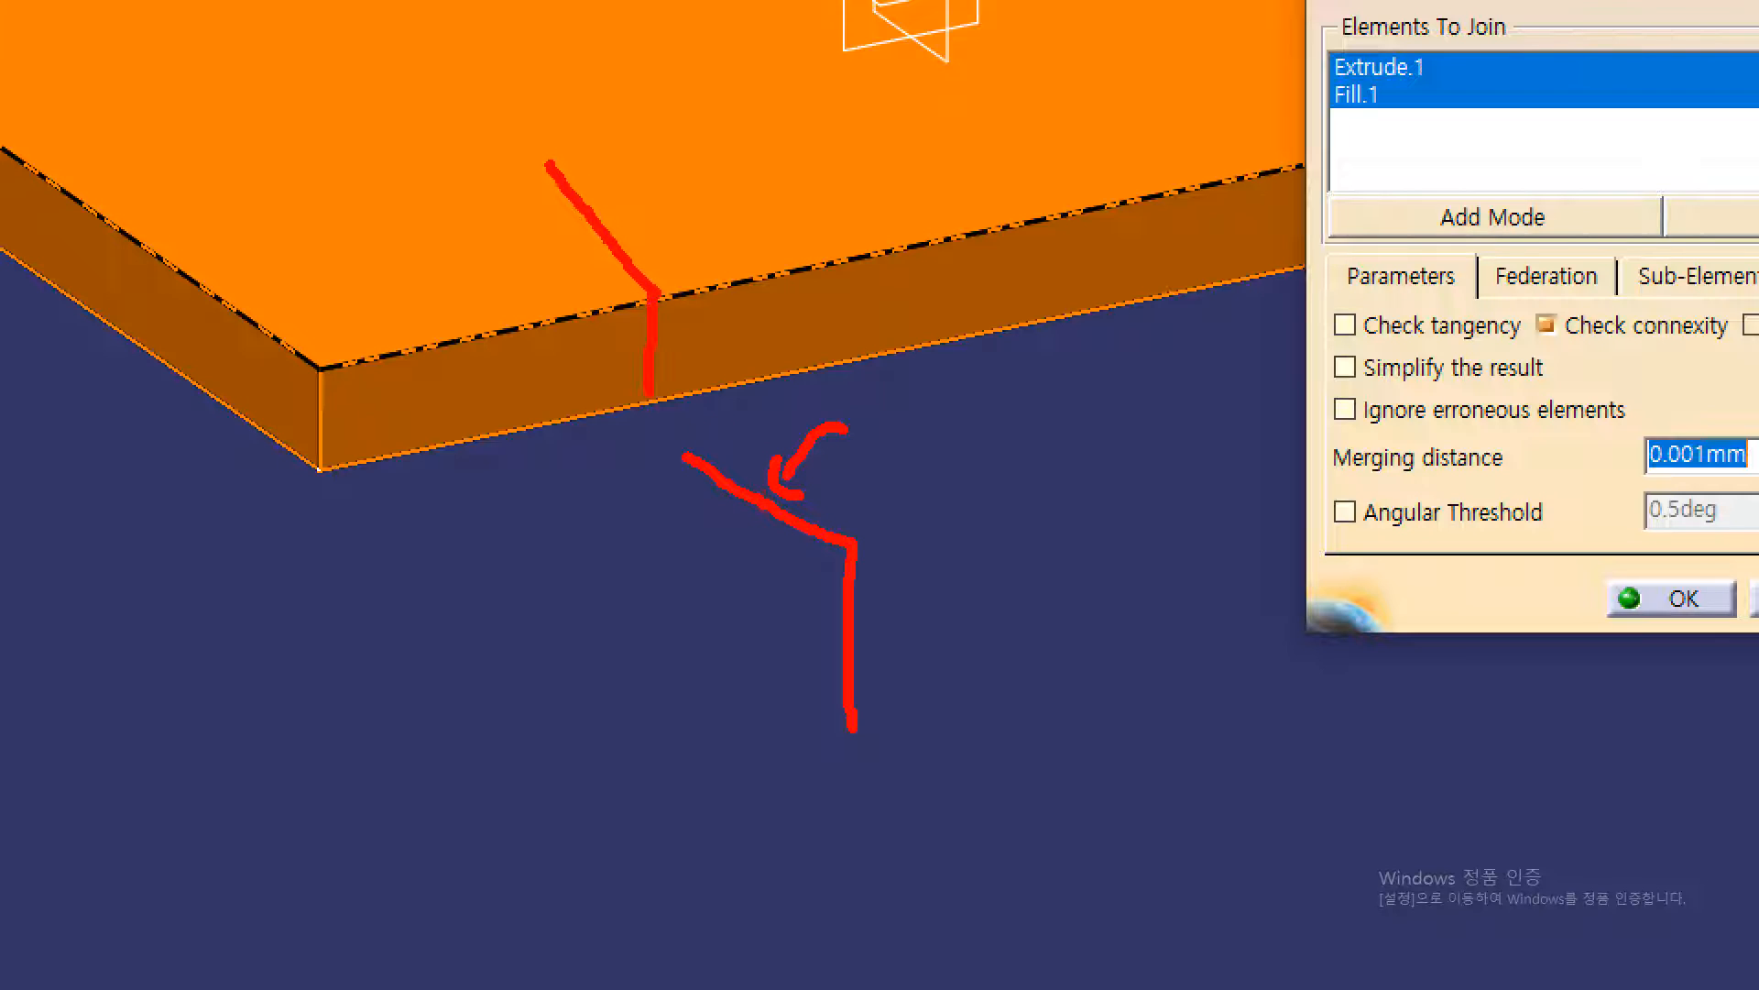
pyautogui.moveTo(928, 612); pyautogui.dragTo(870, 616)
pyautogui.moveTo(891, 592); pyautogui.dragTo(891, 623)
pyautogui.moveTo(838, 552); pyautogui.dragTo(851, 545)
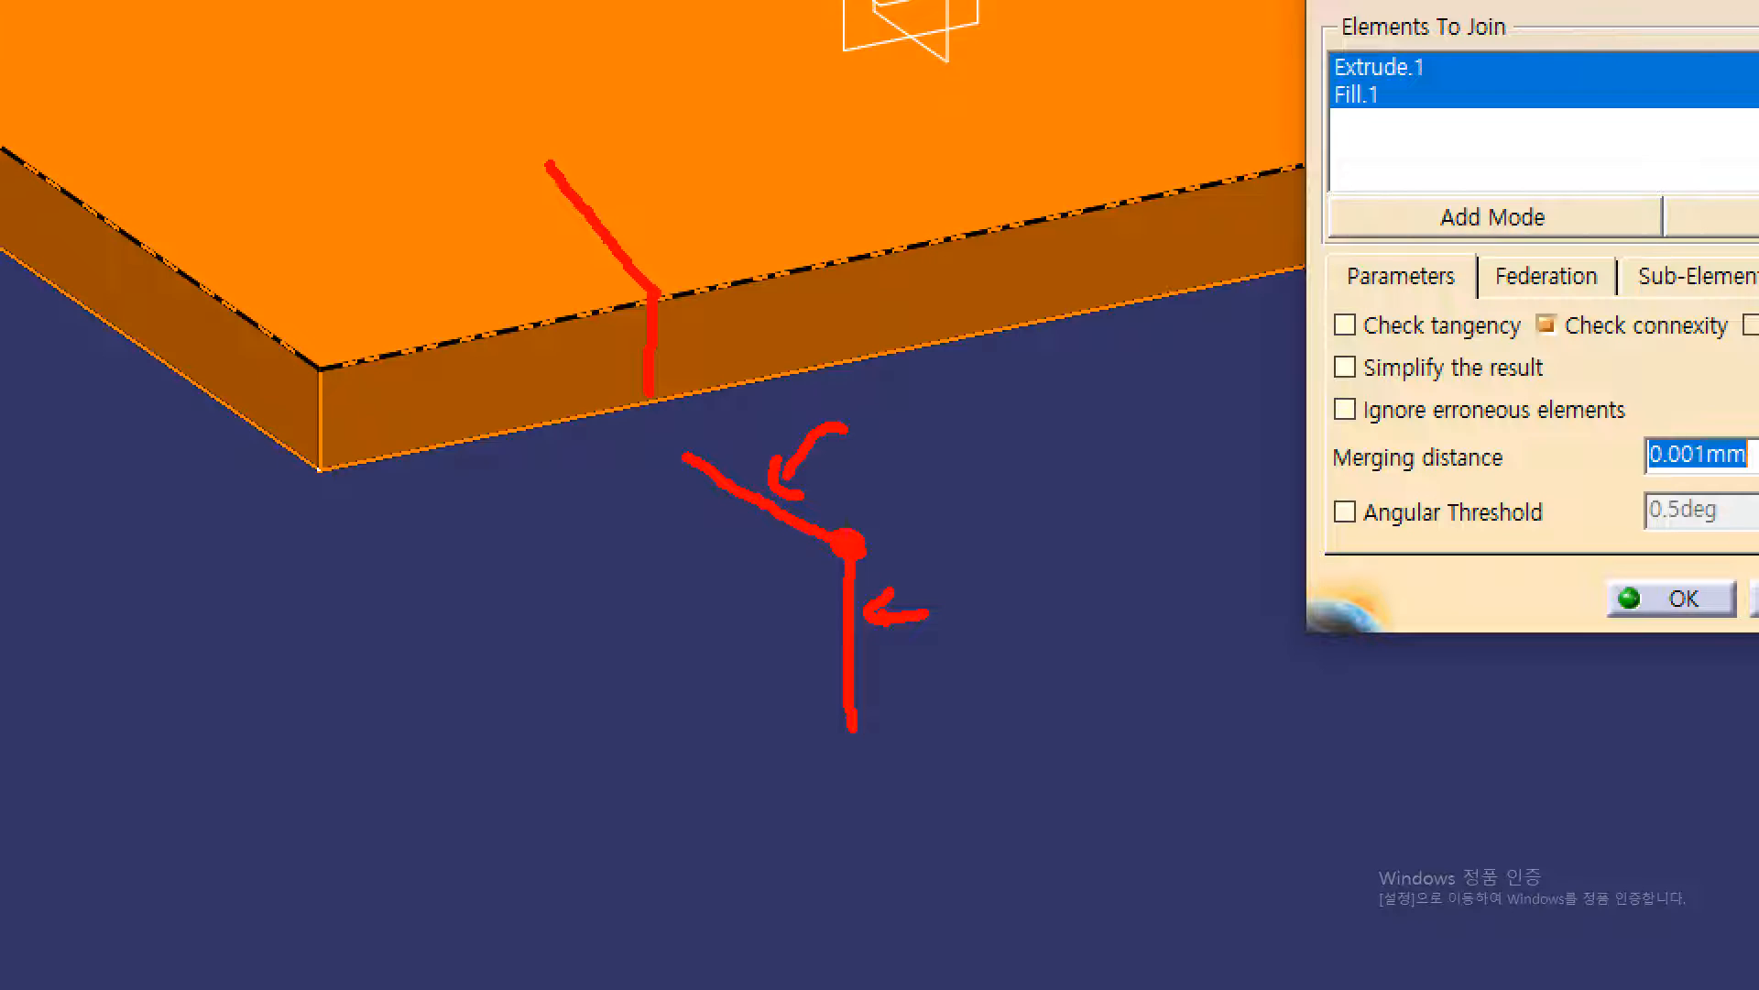
pyautogui.moveTo(889, 529); pyautogui.dragTo(907, 539)
pyautogui.moveTo(1326, 470); pyautogui.dragTo(1492, 476)
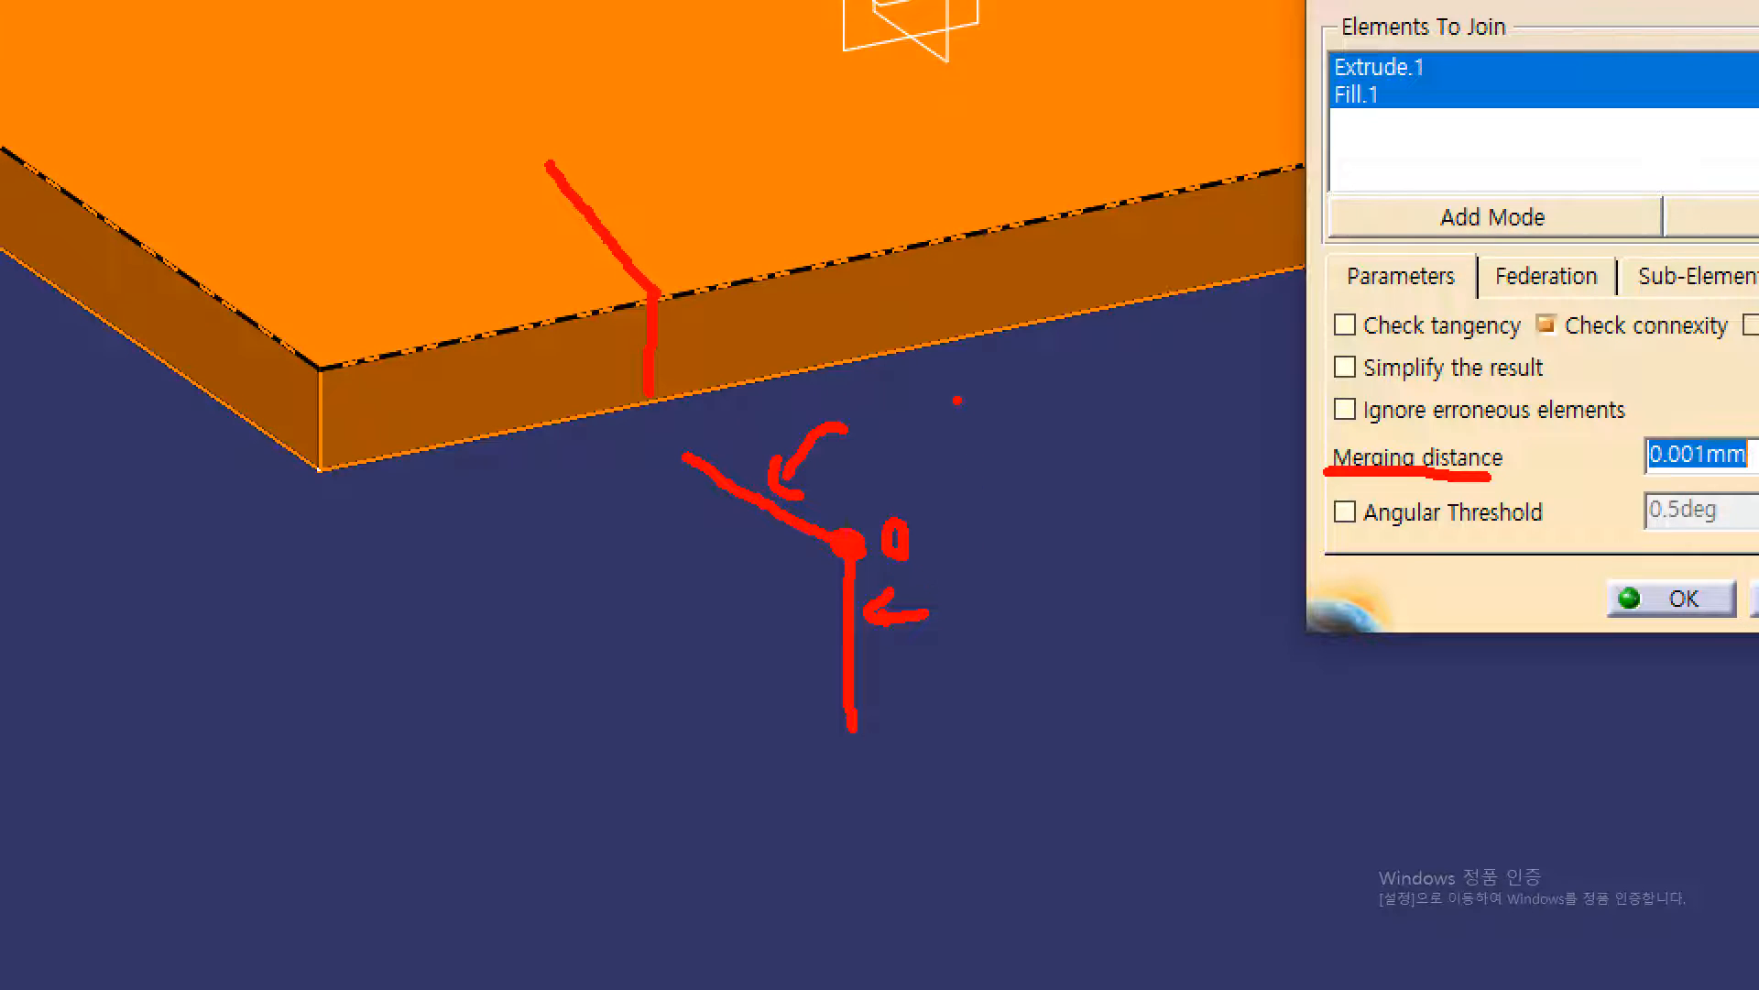
pyautogui.moveTo(943, 380); pyautogui.dragTo(1083, 481)
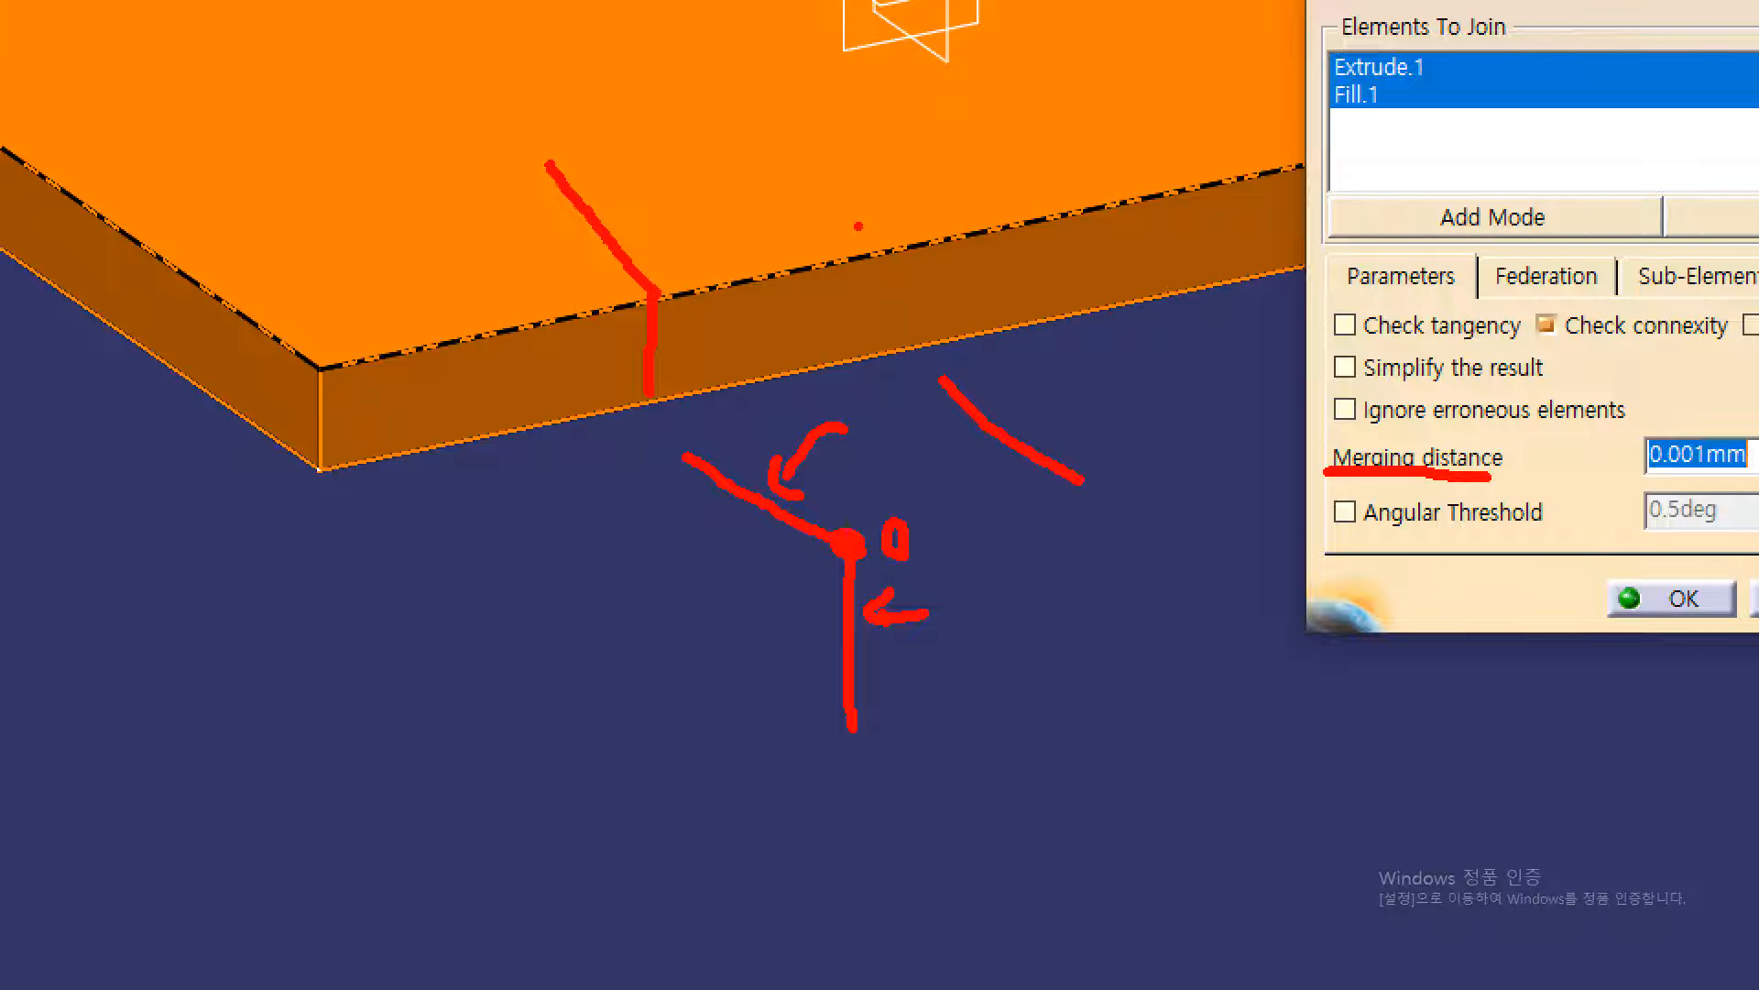
pyautogui.moveTo(794, 110)
pyautogui.mouseDown()
pyautogui.moveTo(926, 244)
pyautogui.moveTo(924, 332)
pyautogui.mouseUp()
pyautogui.moveTo(1083, 503); pyautogui.dragTo(1094, 673)
pyautogui.moveTo(1109, 482)
pyautogui.mouseDown()
pyautogui.moveTo(1075, 463)
pyautogui.moveTo(1070, 507)
pyautogui.moveTo(1107, 485)
pyautogui.mouseUp()
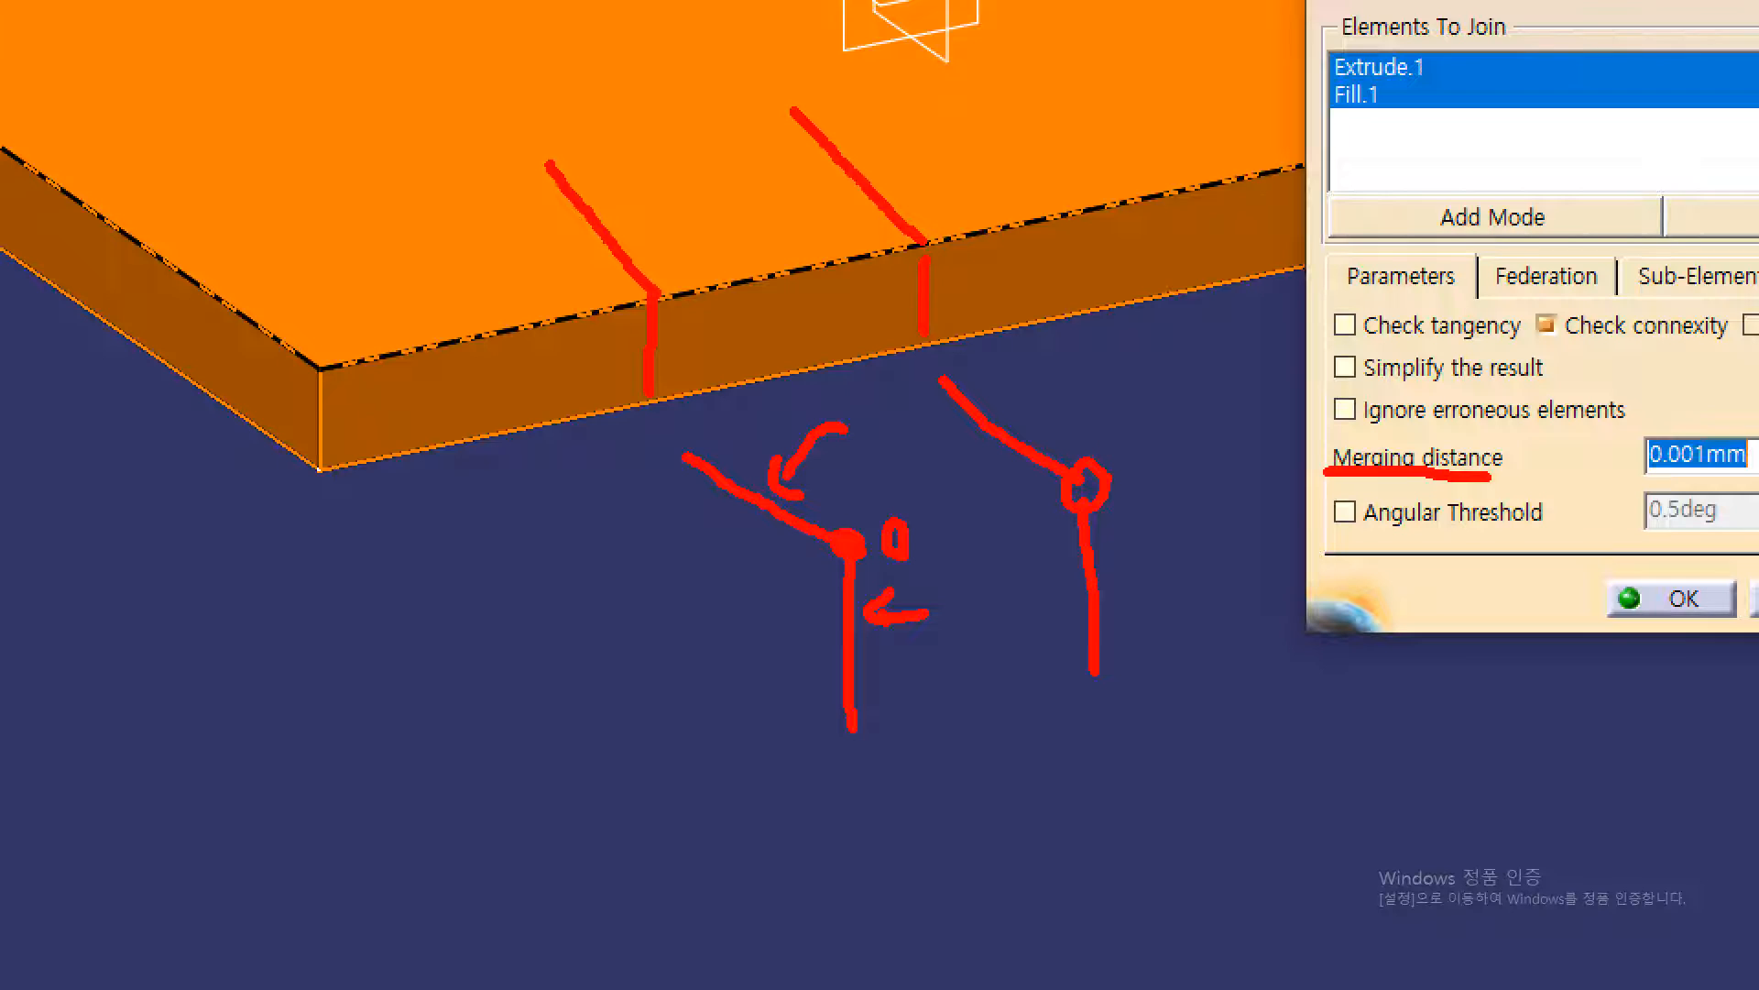
pyautogui.moveTo(1145, 416)
pyautogui.mouseDown()
pyautogui.moveTo(1125, 431)
pyautogui.moveTo(1145, 419)
pyautogui.moveTo(1169, 449)
pyautogui.moveTo(1193, 409)
pyautogui.moveTo(1206, 442)
pyautogui.moveTo(1224, 403)
pyautogui.moveTo(1243, 449)
pyautogui.mouseUp()
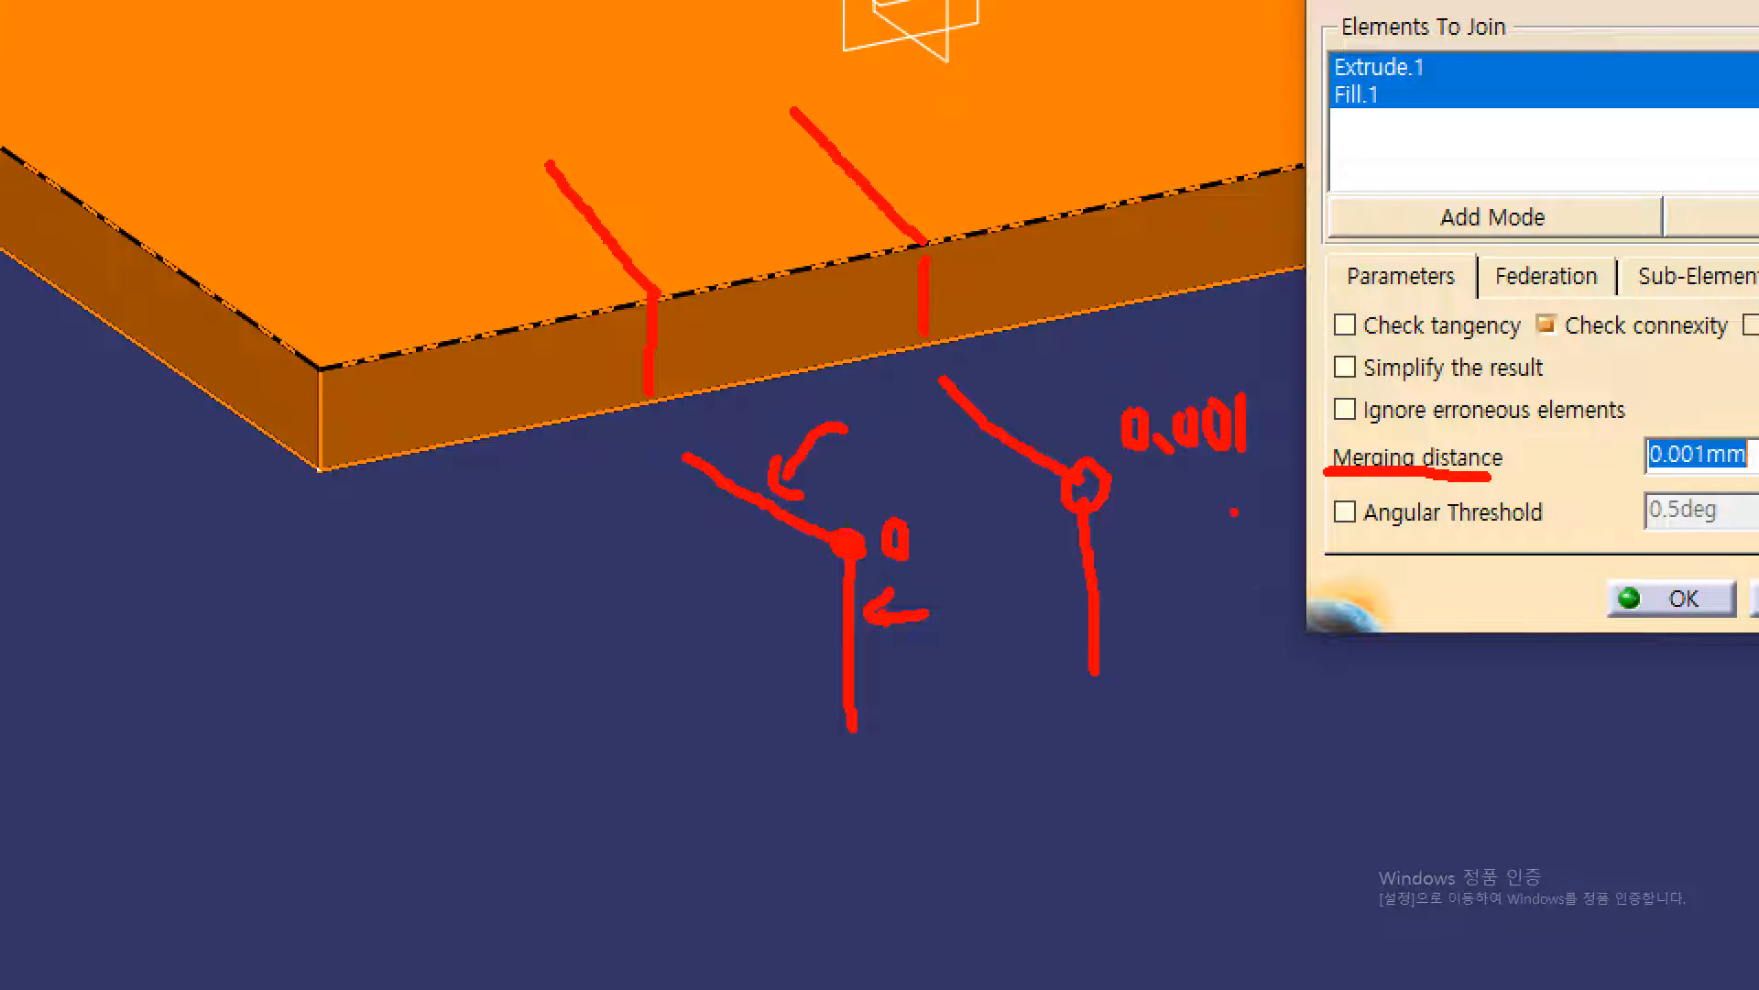
pyautogui.moveTo(1154, 468); pyautogui.dragTo(1242, 466)
pyautogui.moveTo(844, 544); pyautogui.dragTo(828, 555)
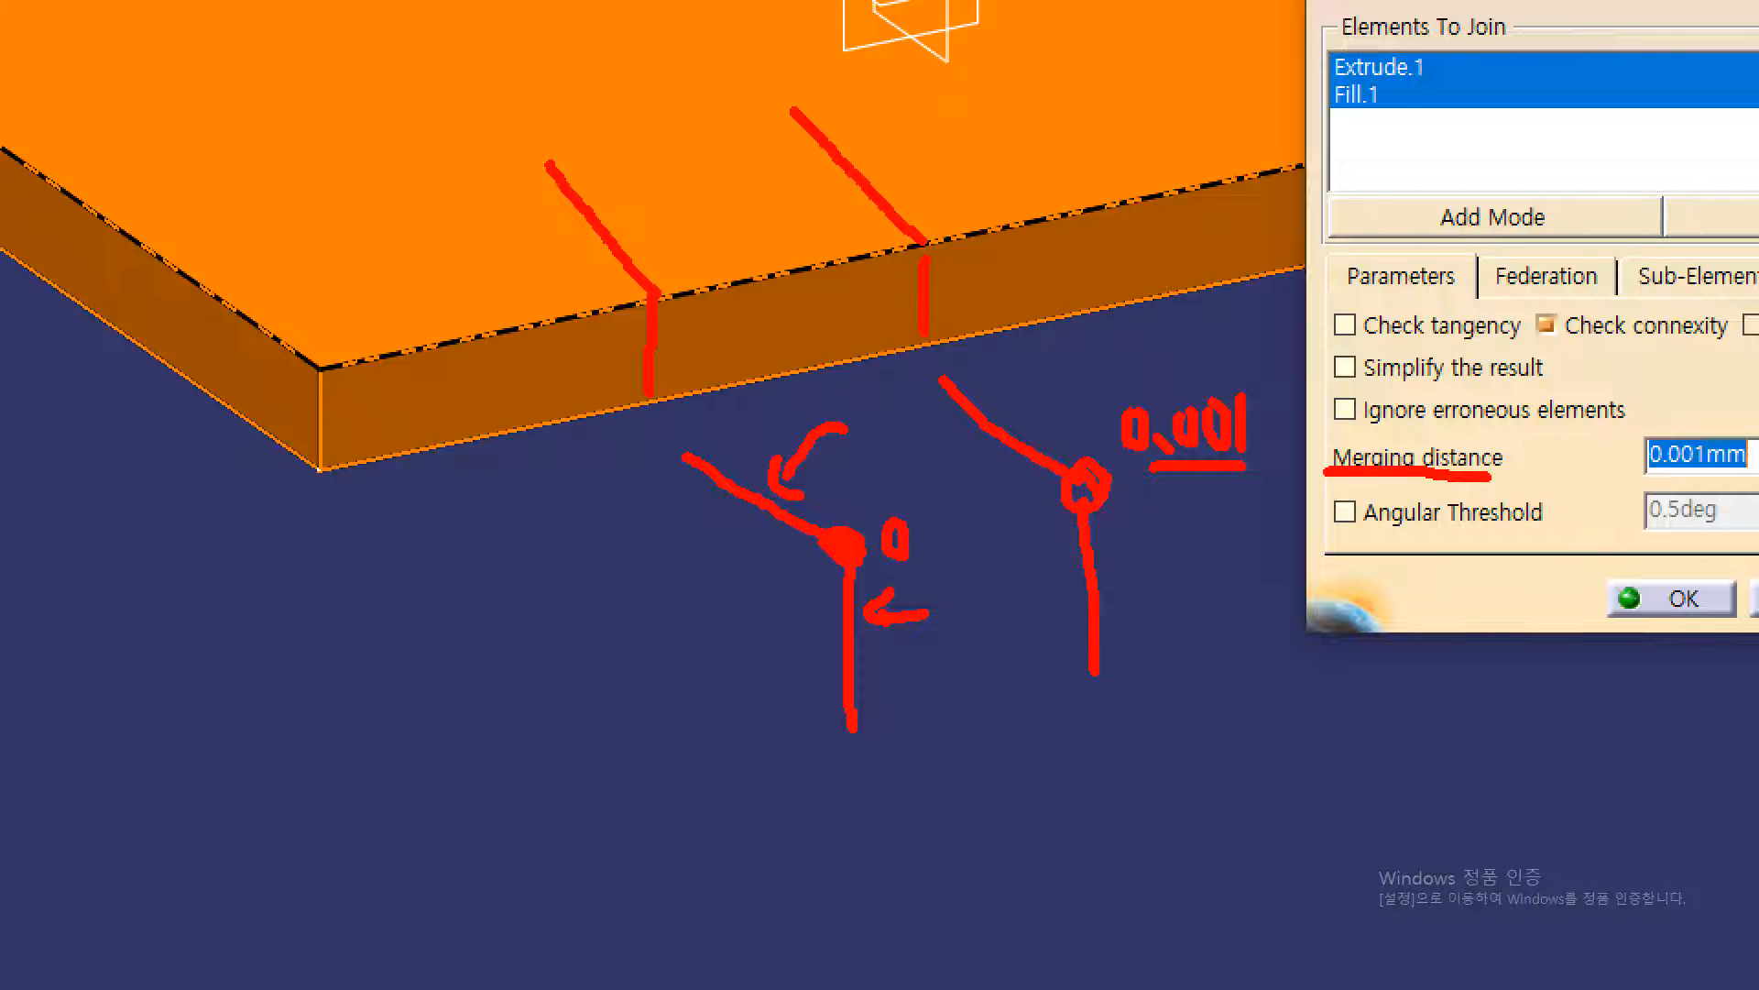
pyautogui.moveTo(1078, 493); pyautogui.dragTo(1099, 470)
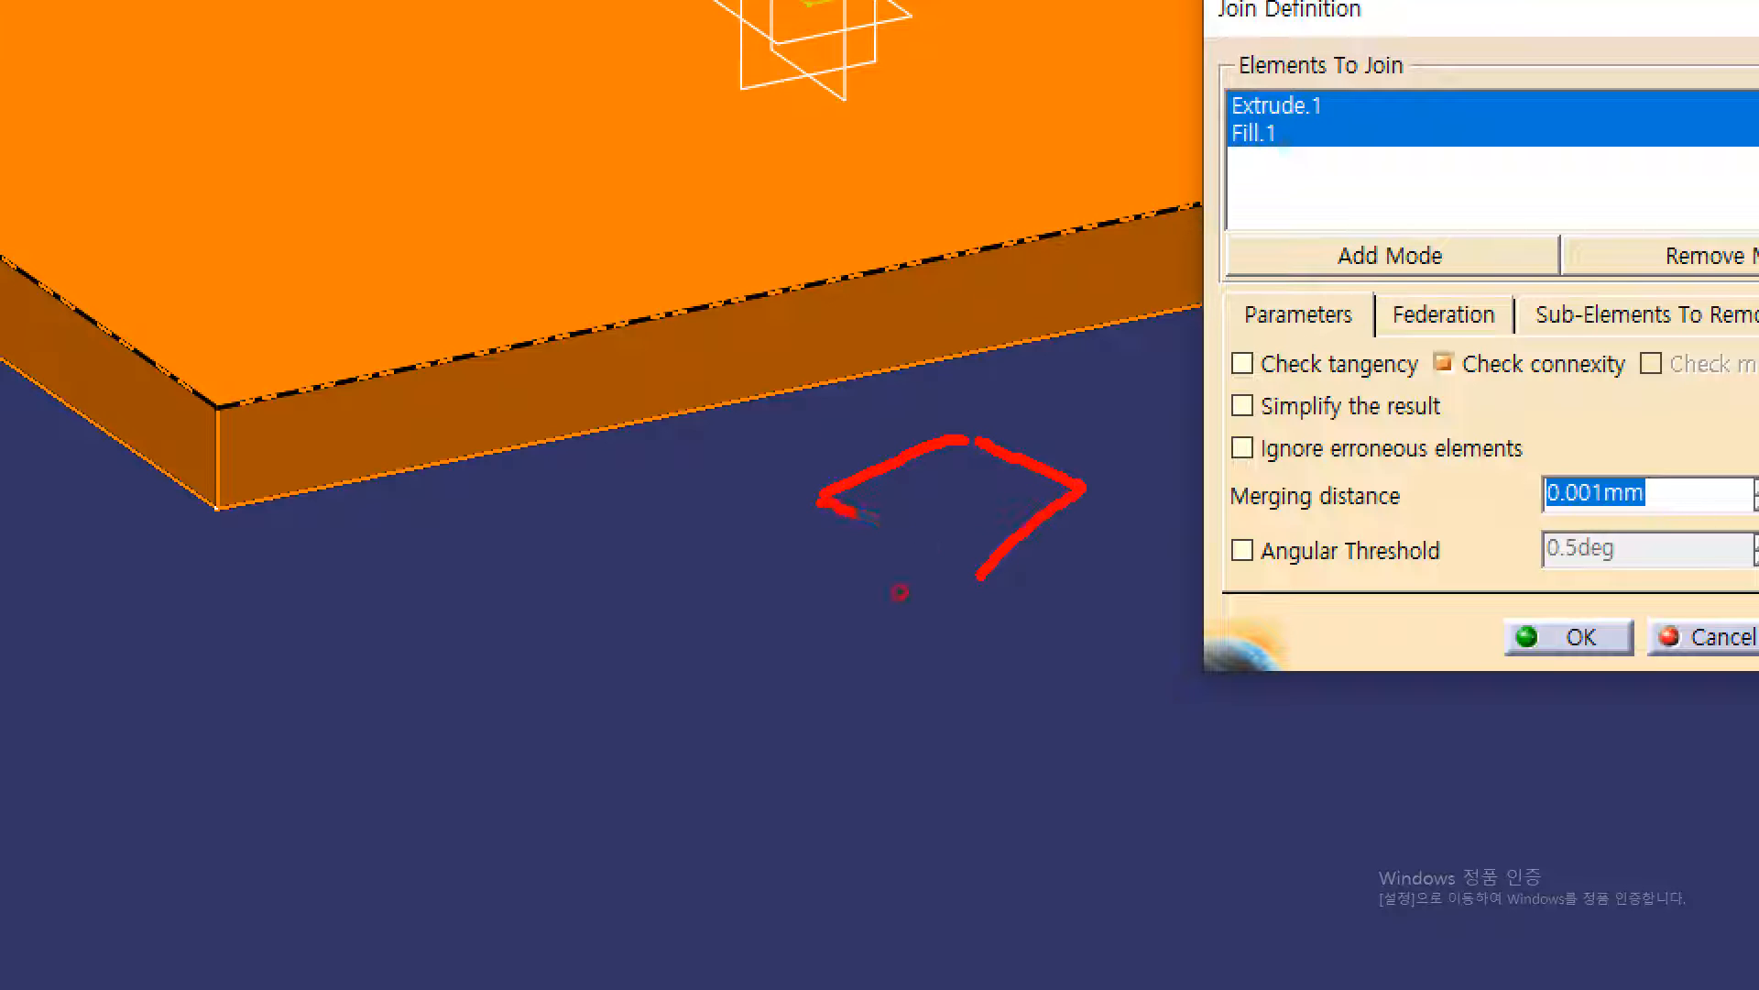
pyautogui.moveTo(979, 604)
pyautogui.mouseDown()
pyautogui.moveTo(1061, 524)
pyautogui.moveTo(1092, 559)
pyautogui.moveTo(1054, 660)
pyautogui.mouseUp()
pyautogui.moveTo(1517, 370); pyautogui.dragTo(1629, 384)
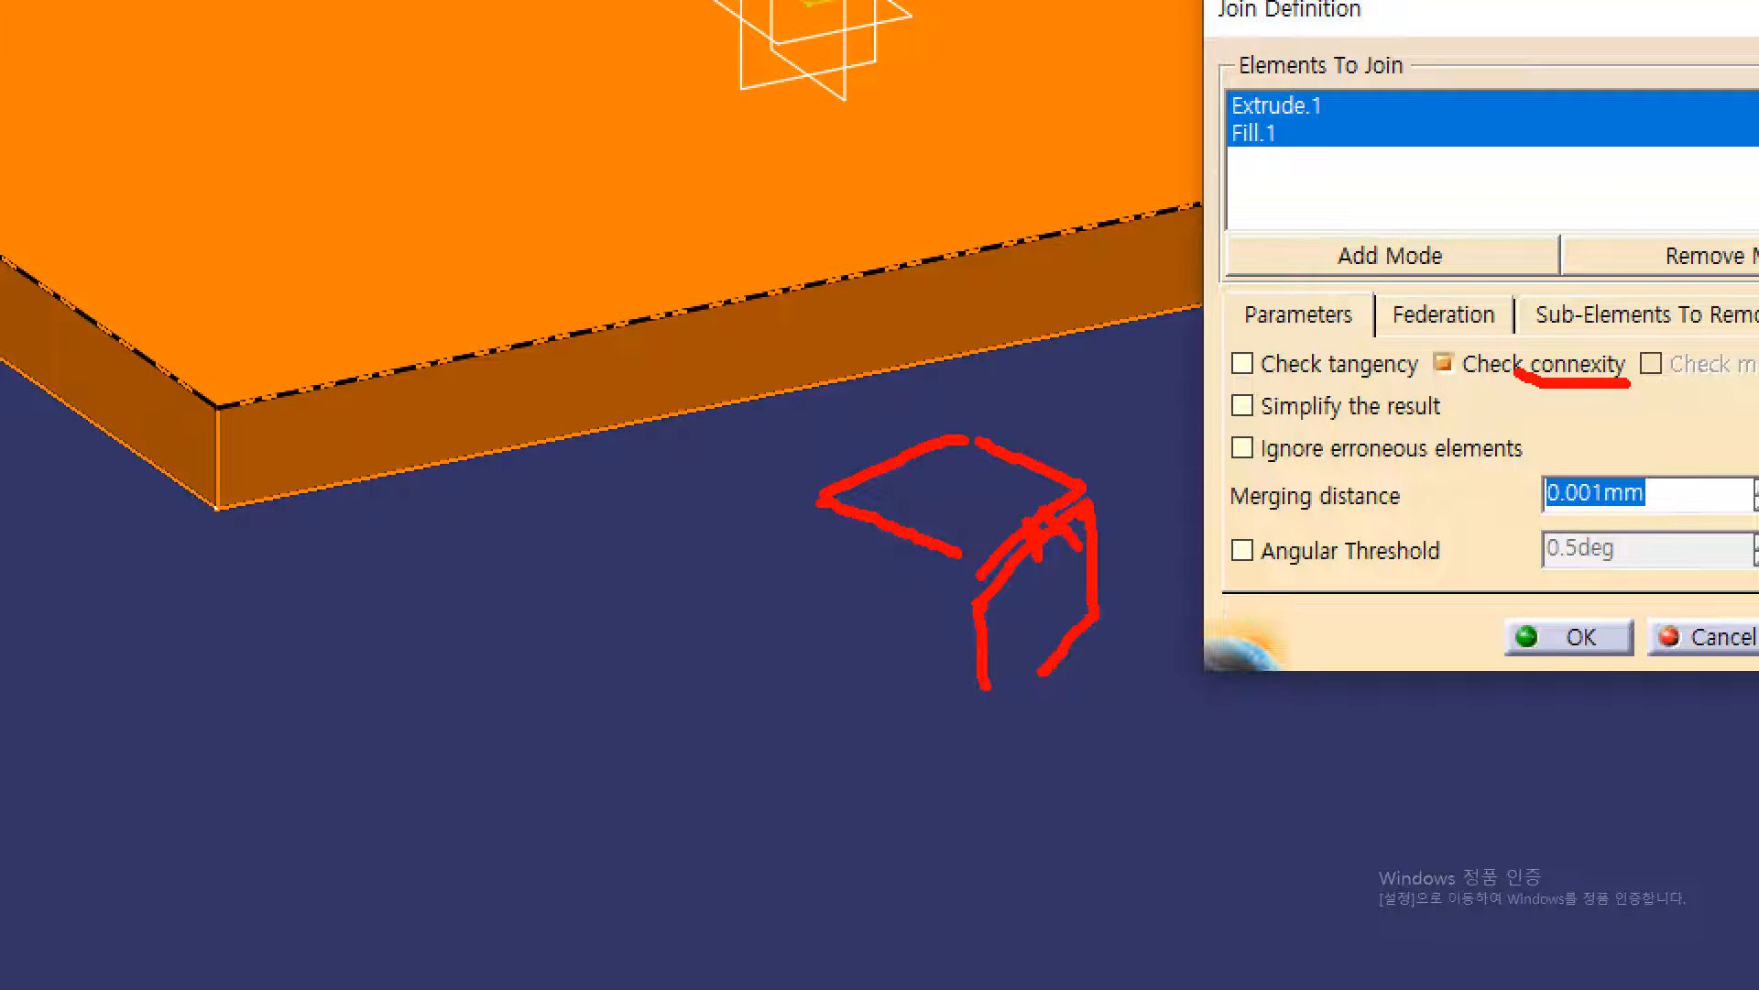
pyautogui.press('Escape')
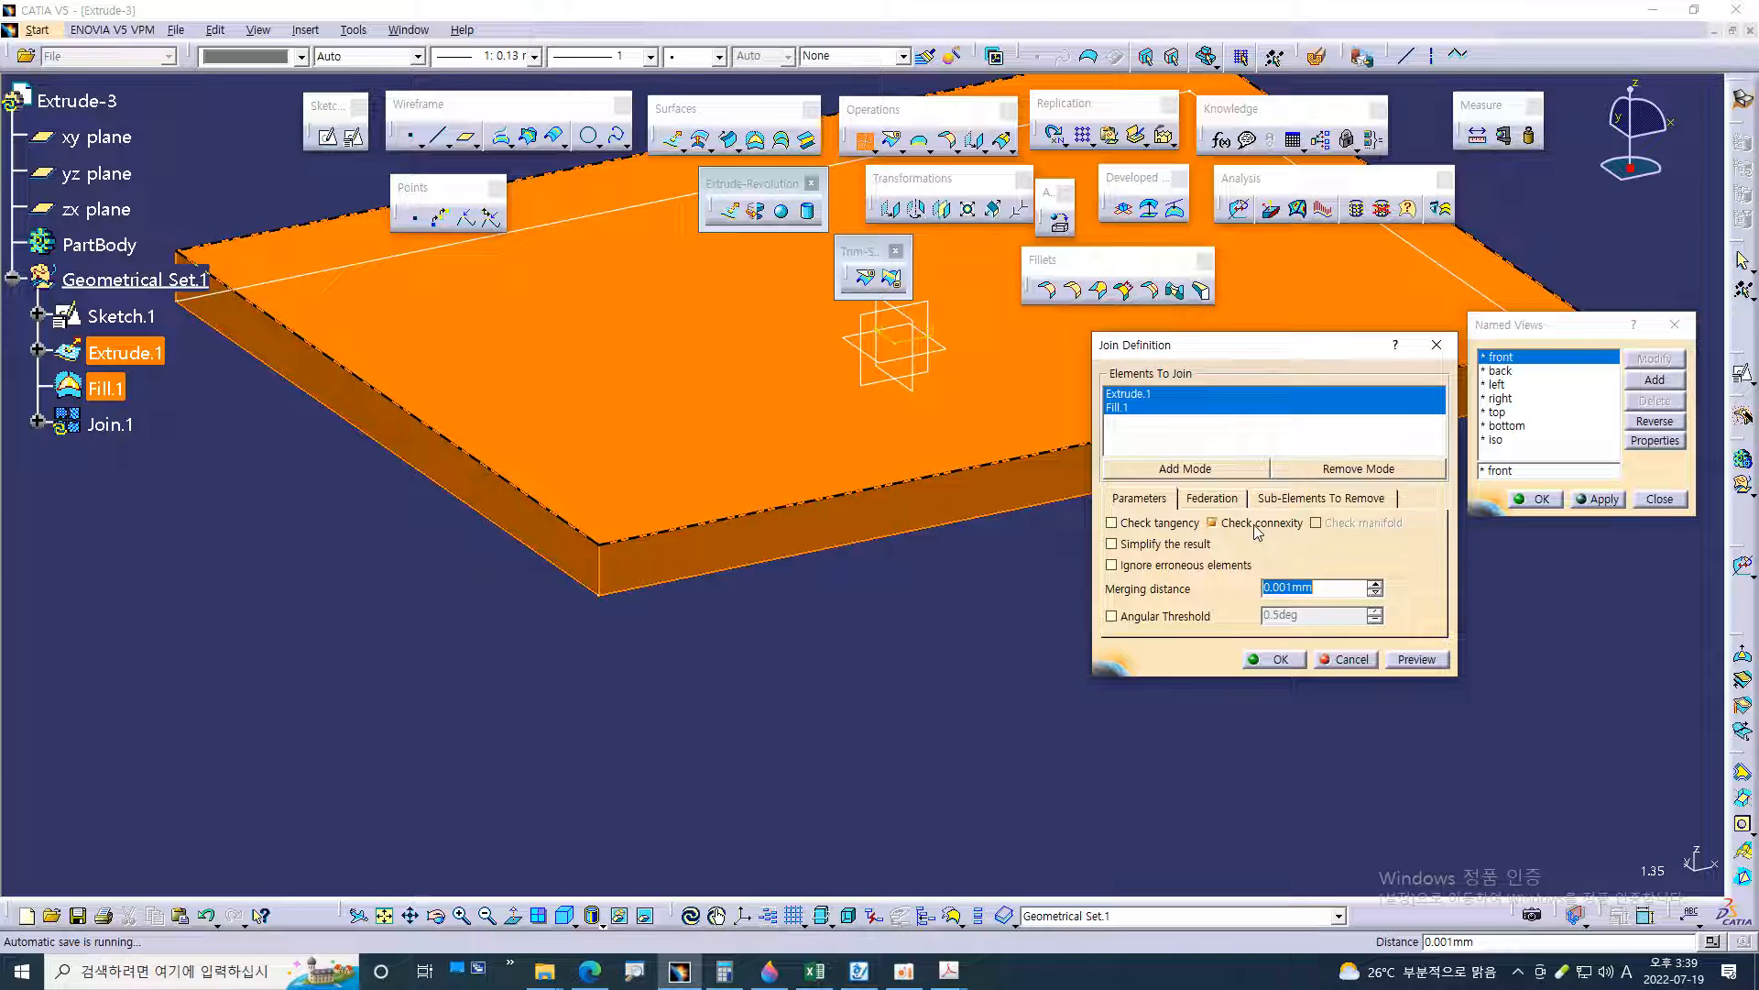
# Create the join of Extrude.1 and Fill.1 with Check connexity enabled
pyautogui.click(1256, 528)
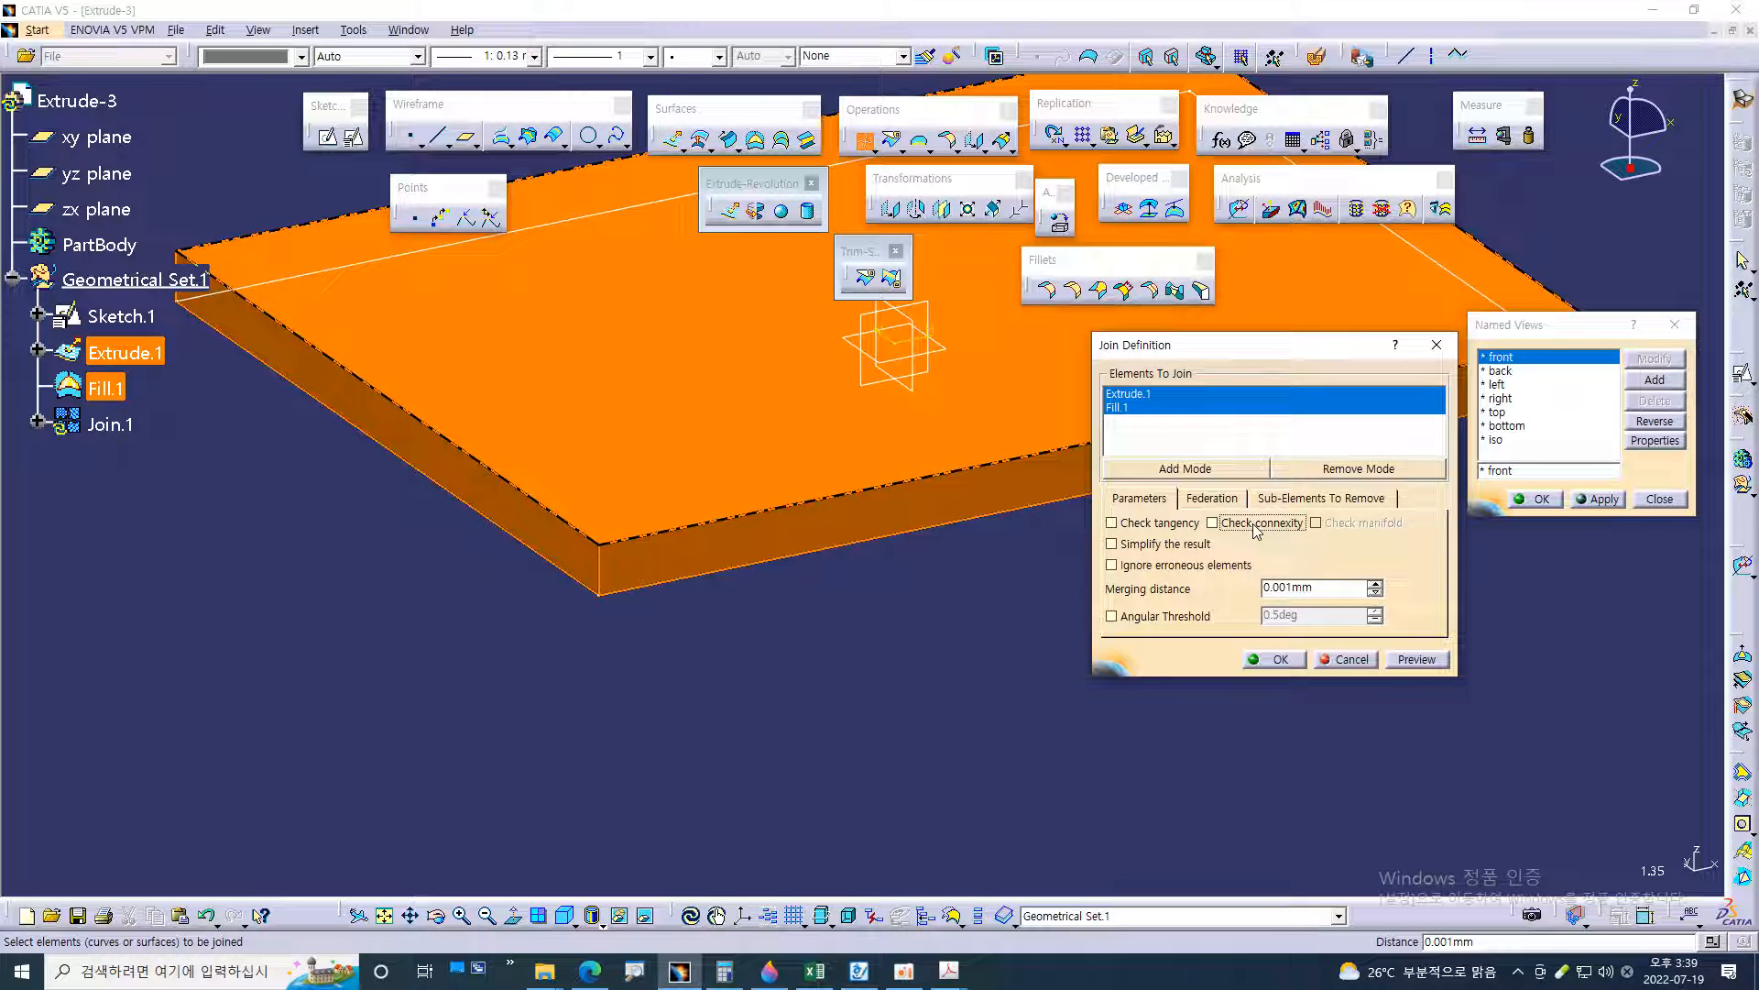
pyautogui.click(1256, 528)
pyautogui.hotkey('ctrl', '1')
pyautogui.click(1343, 647)
pyautogui.moveTo(1264, 438)
pyautogui.mouseDown()
pyautogui.moveTo(990, 403)
pyautogui.moveTo(1184, 353)
pyautogui.mouseUp()
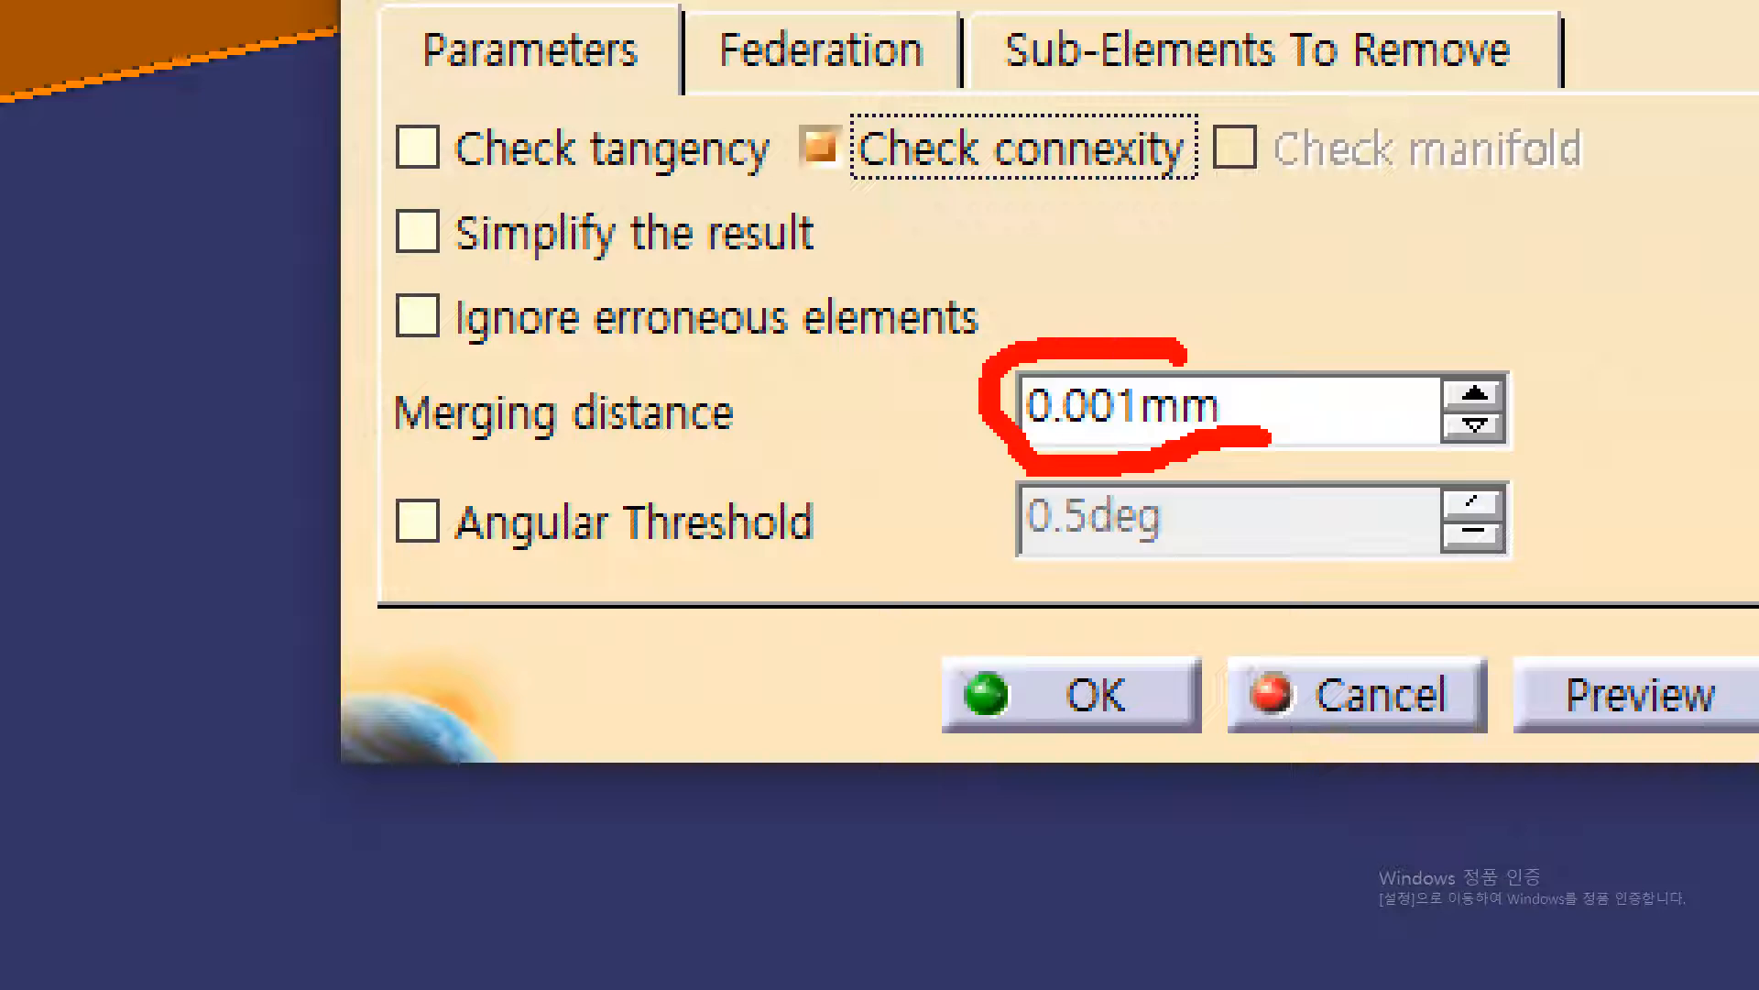
pyautogui.press('Escape')
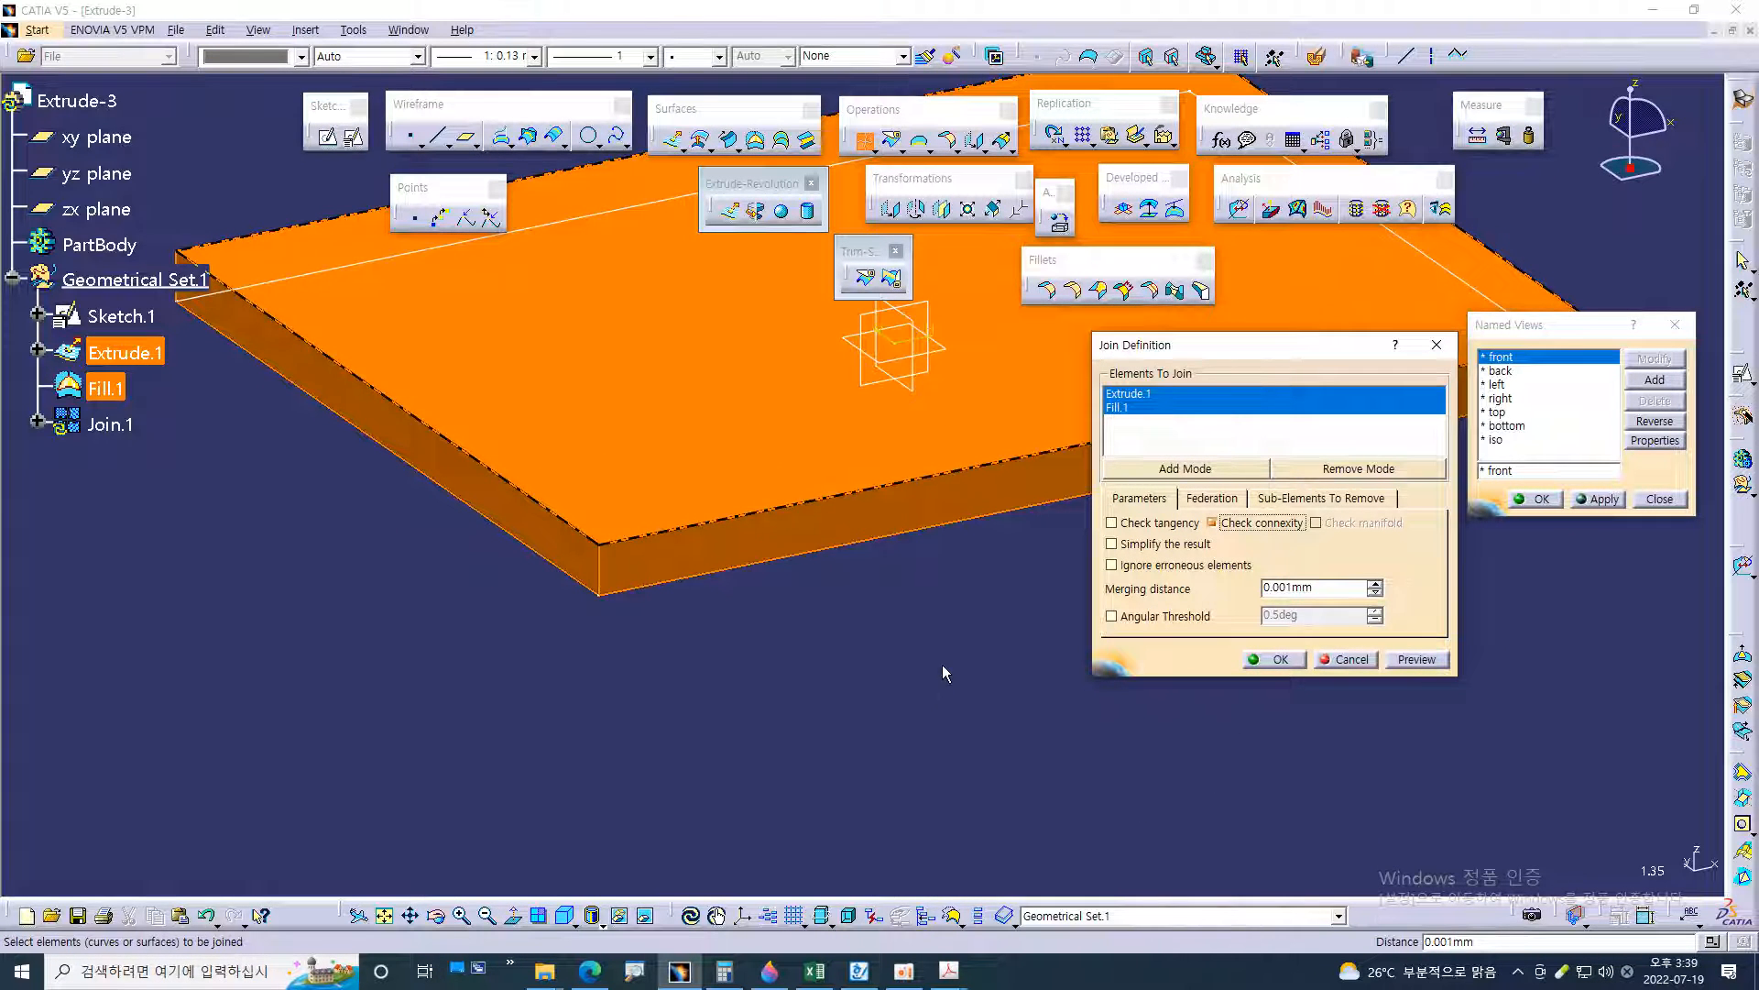
pyautogui.click(1276, 660)
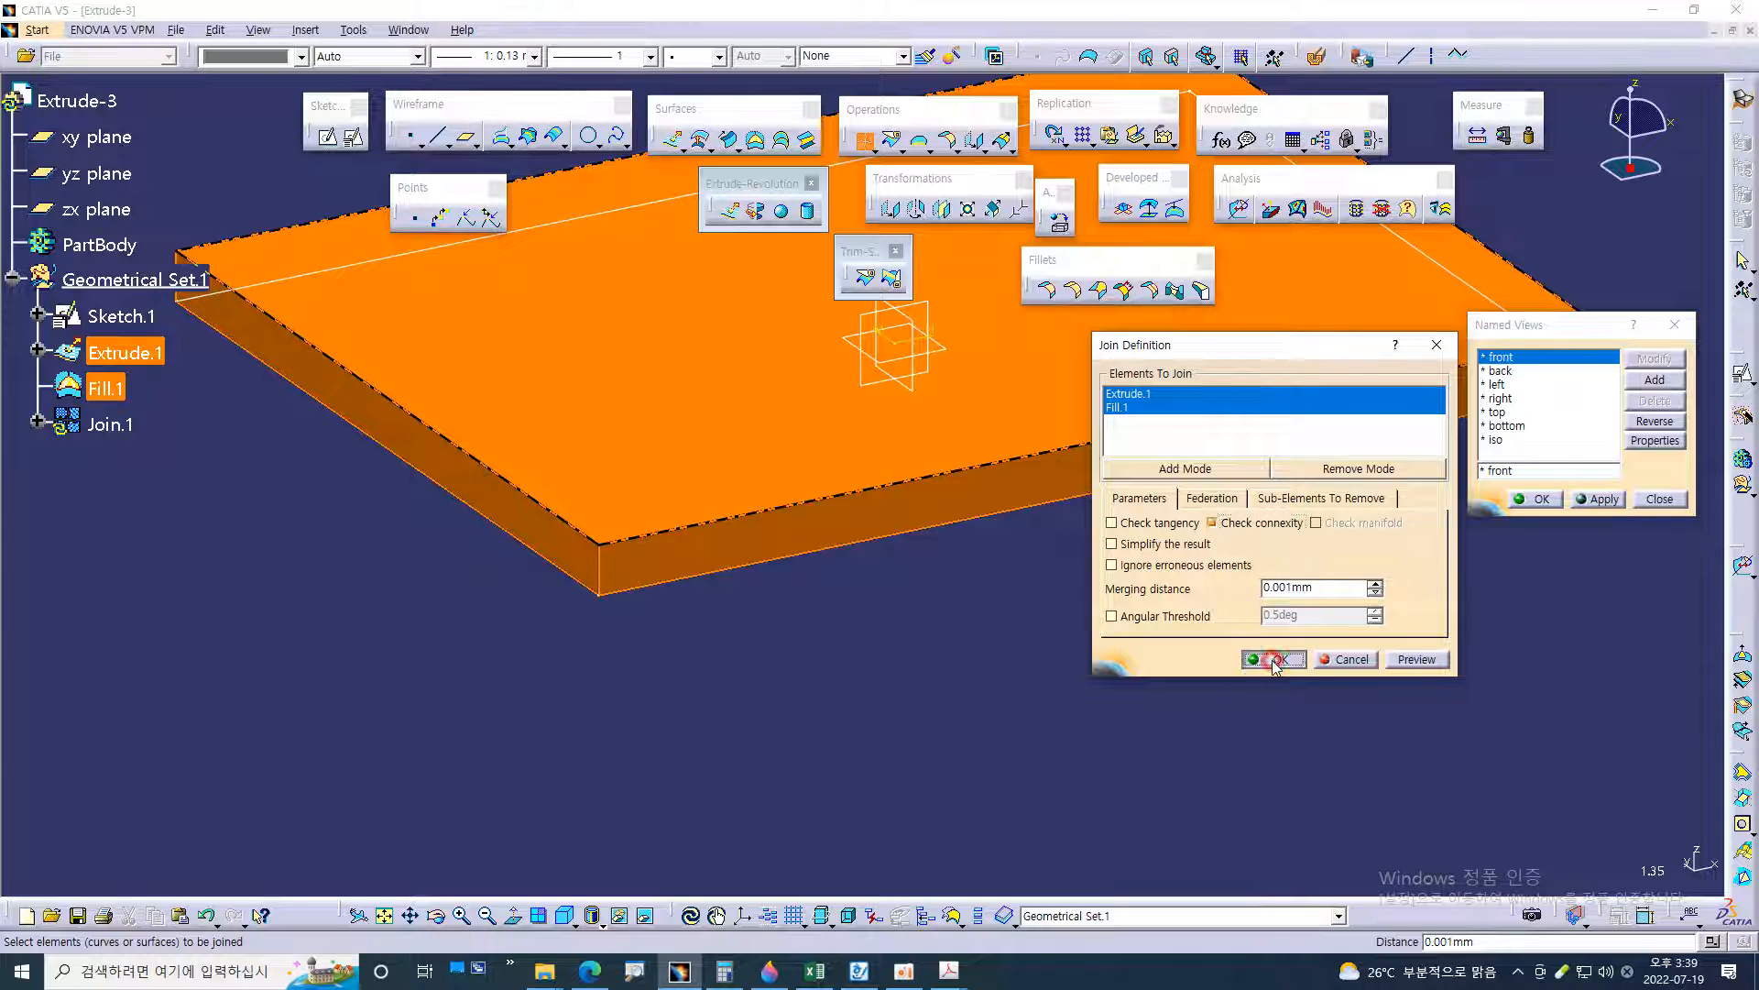
pyautogui.moveTo(180, 649); pyautogui.dragTo(403, 649, button='middle')
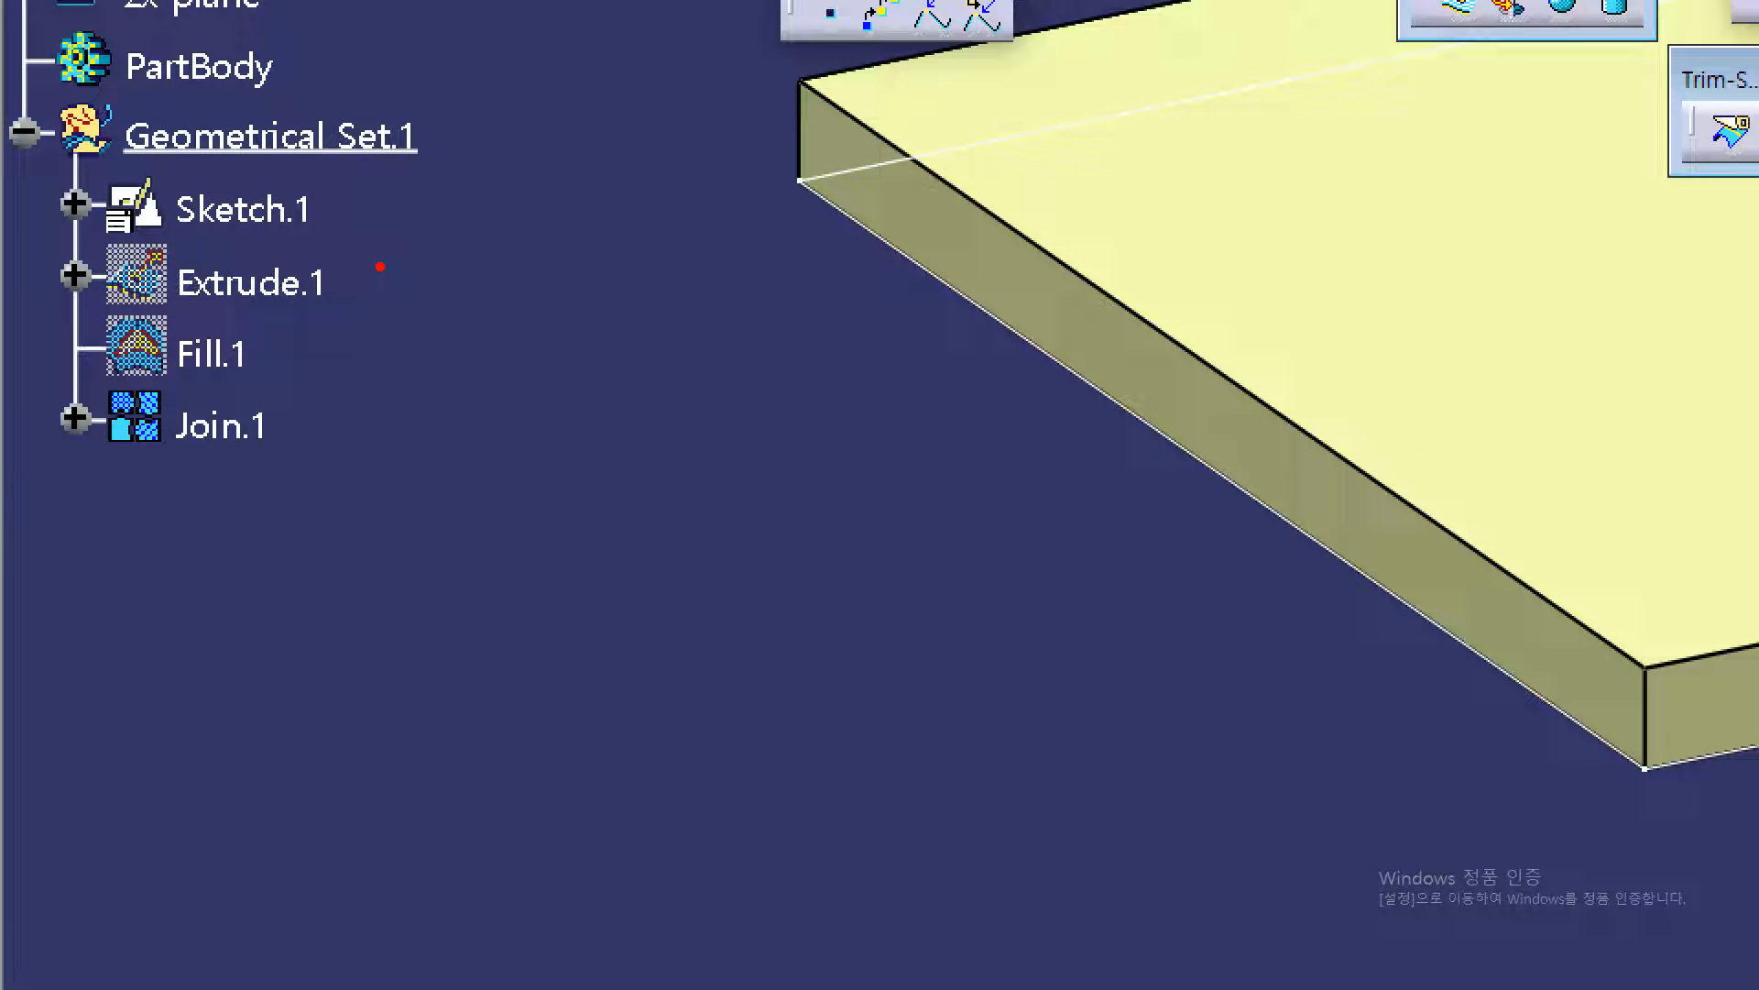
pyautogui.moveTo(314, 334); pyautogui.dragTo(274, 348)
pyautogui.moveTo(383, 268)
pyautogui.mouseDown()
pyautogui.moveTo(410, 325)
pyautogui.moveTo(356, 357)
pyautogui.moveTo(321, 417)
pyautogui.moveTo(346, 444)
pyautogui.mouseUp()
pyautogui.moveTo(216, 467)
pyautogui.mouseDown()
pyautogui.moveTo(124, 472)
pyautogui.moveTo(91, 396)
pyautogui.moveTo(234, 389)
pyautogui.moveTo(240, 461)
pyautogui.mouseUp()
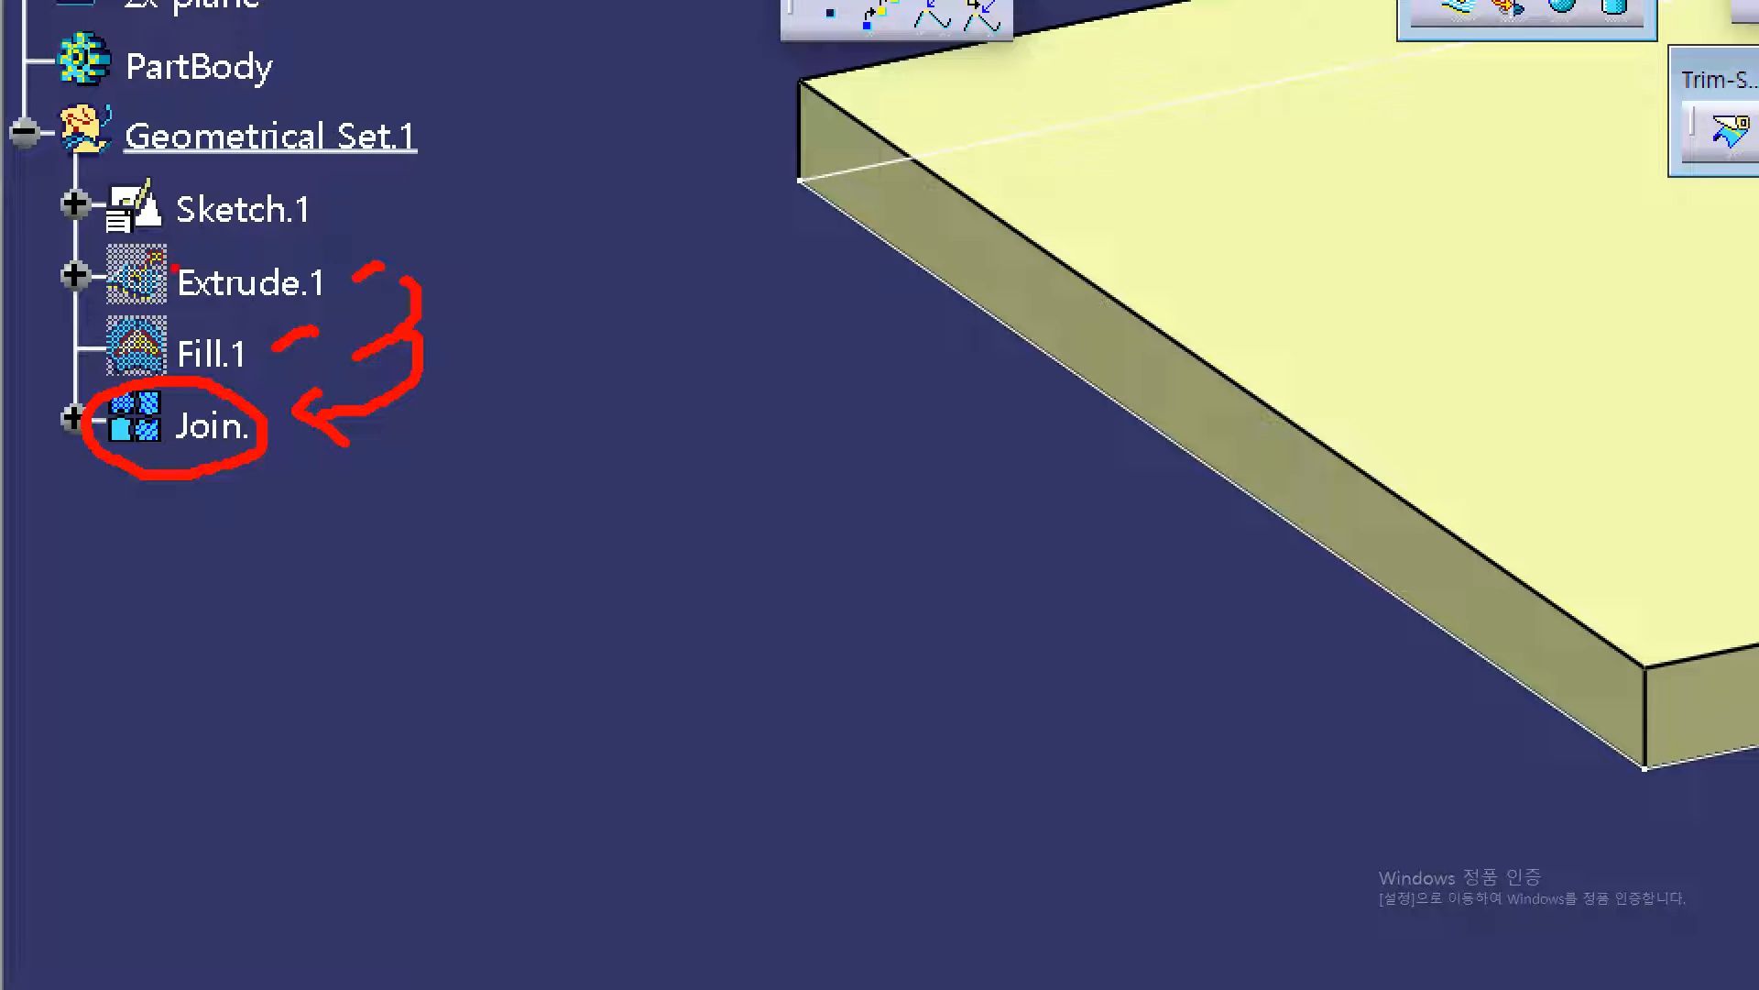
pyautogui.moveTo(169, 248)
pyautogui.mouseDown()
pyautogui.moveTo(92, 266)
pyautogui.moveTo(92, 353)
pyautogui.moveTo(178, 339)
pyautogui.moveTo(174, 262)
pyautogui.mouseUp()
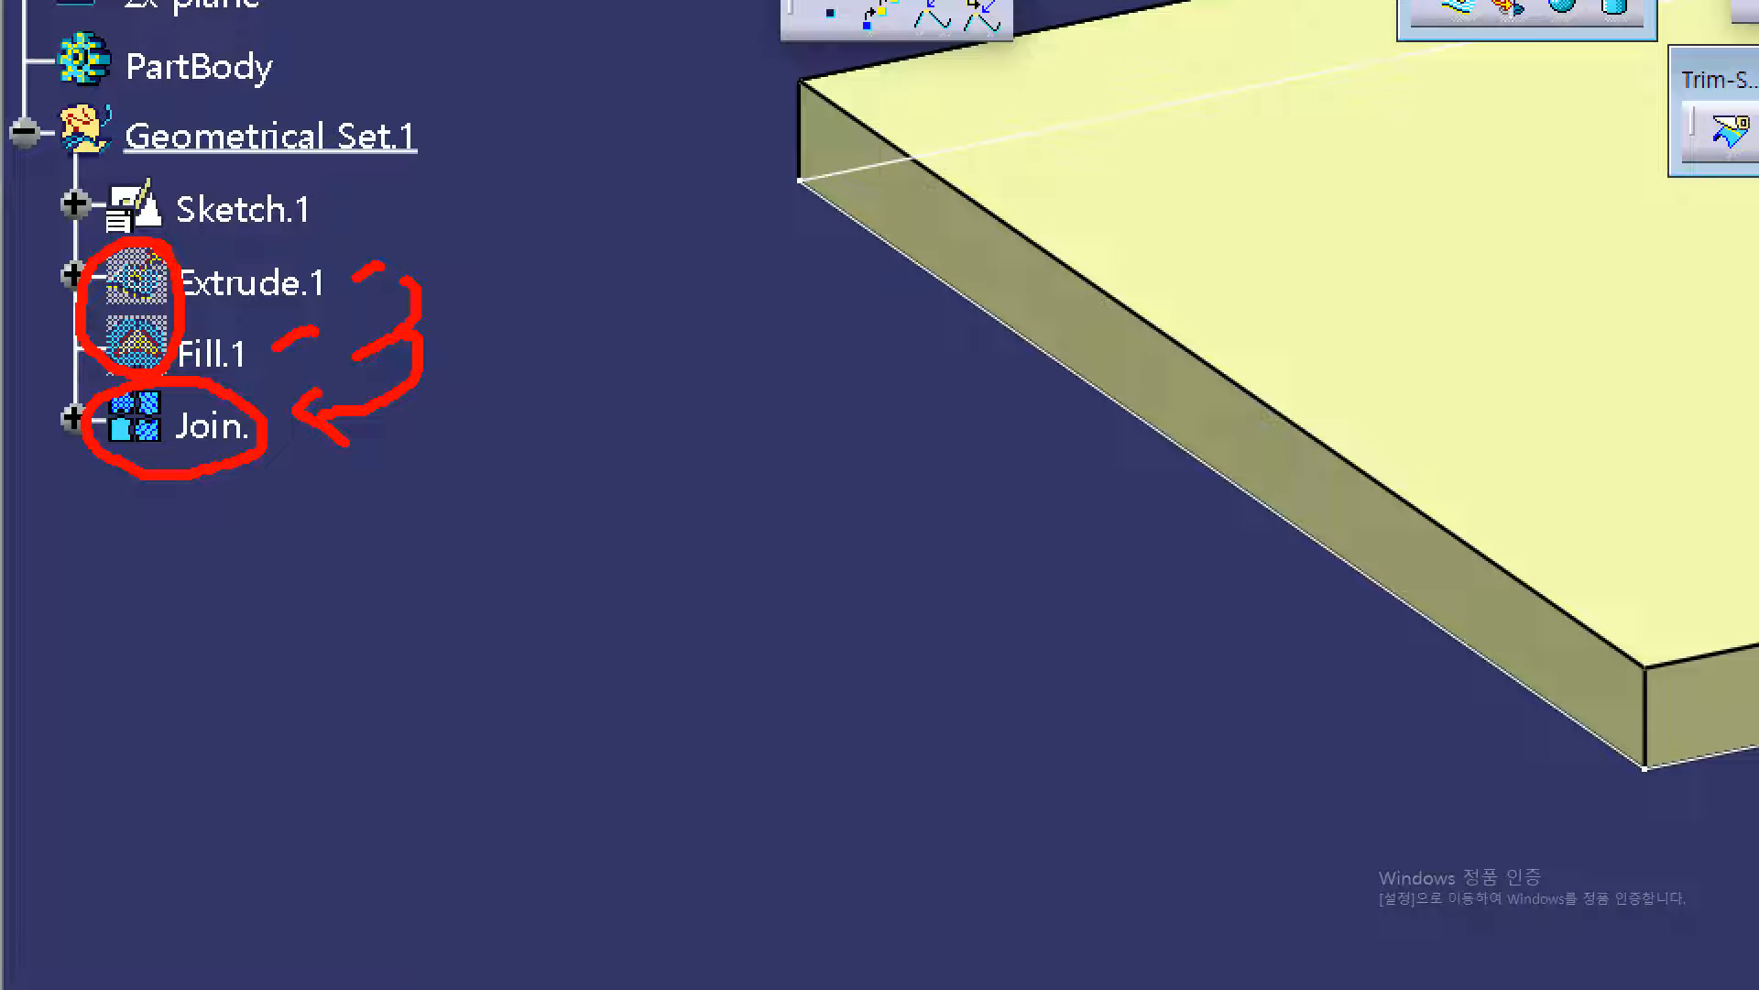
# Show the hidden Extrude.1 and Fill.1 again and pick the overlapping top surface in the model
pyautogui.press('Escape')
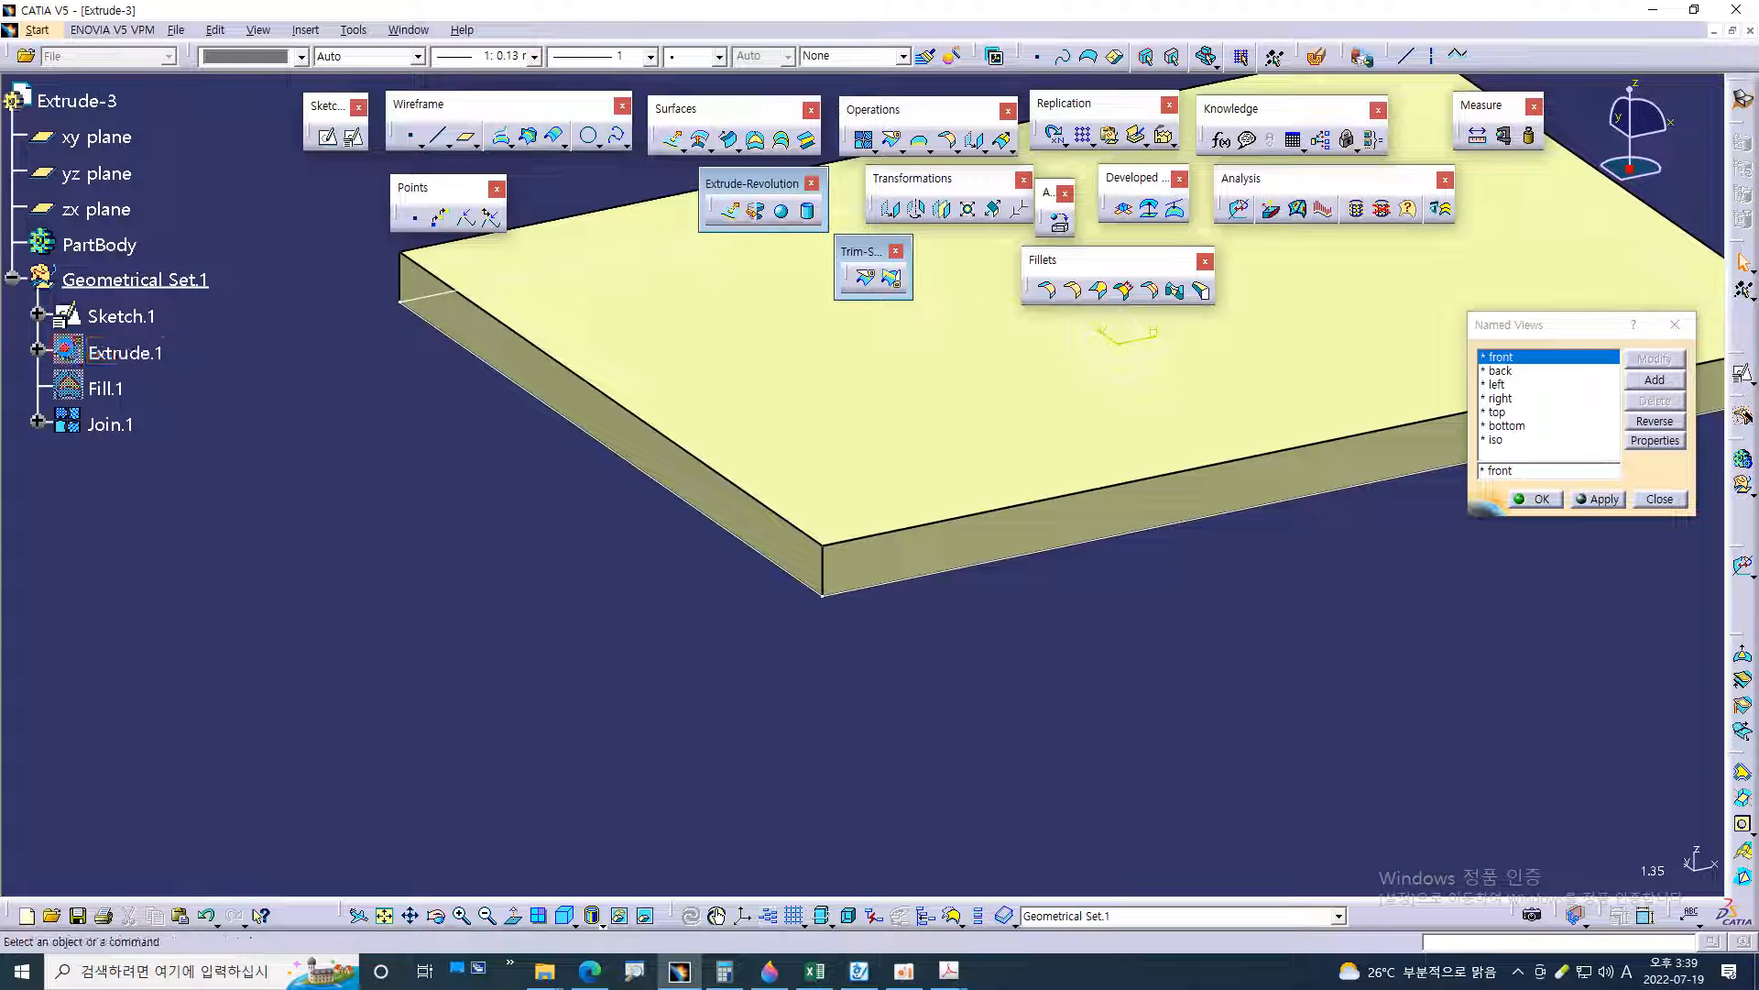
pyautogui.rightClick(74, 356)
pyautogui.click(99, 401)
pyautogui.click(101, 388)
pyautogui.rightClick(101, 389)
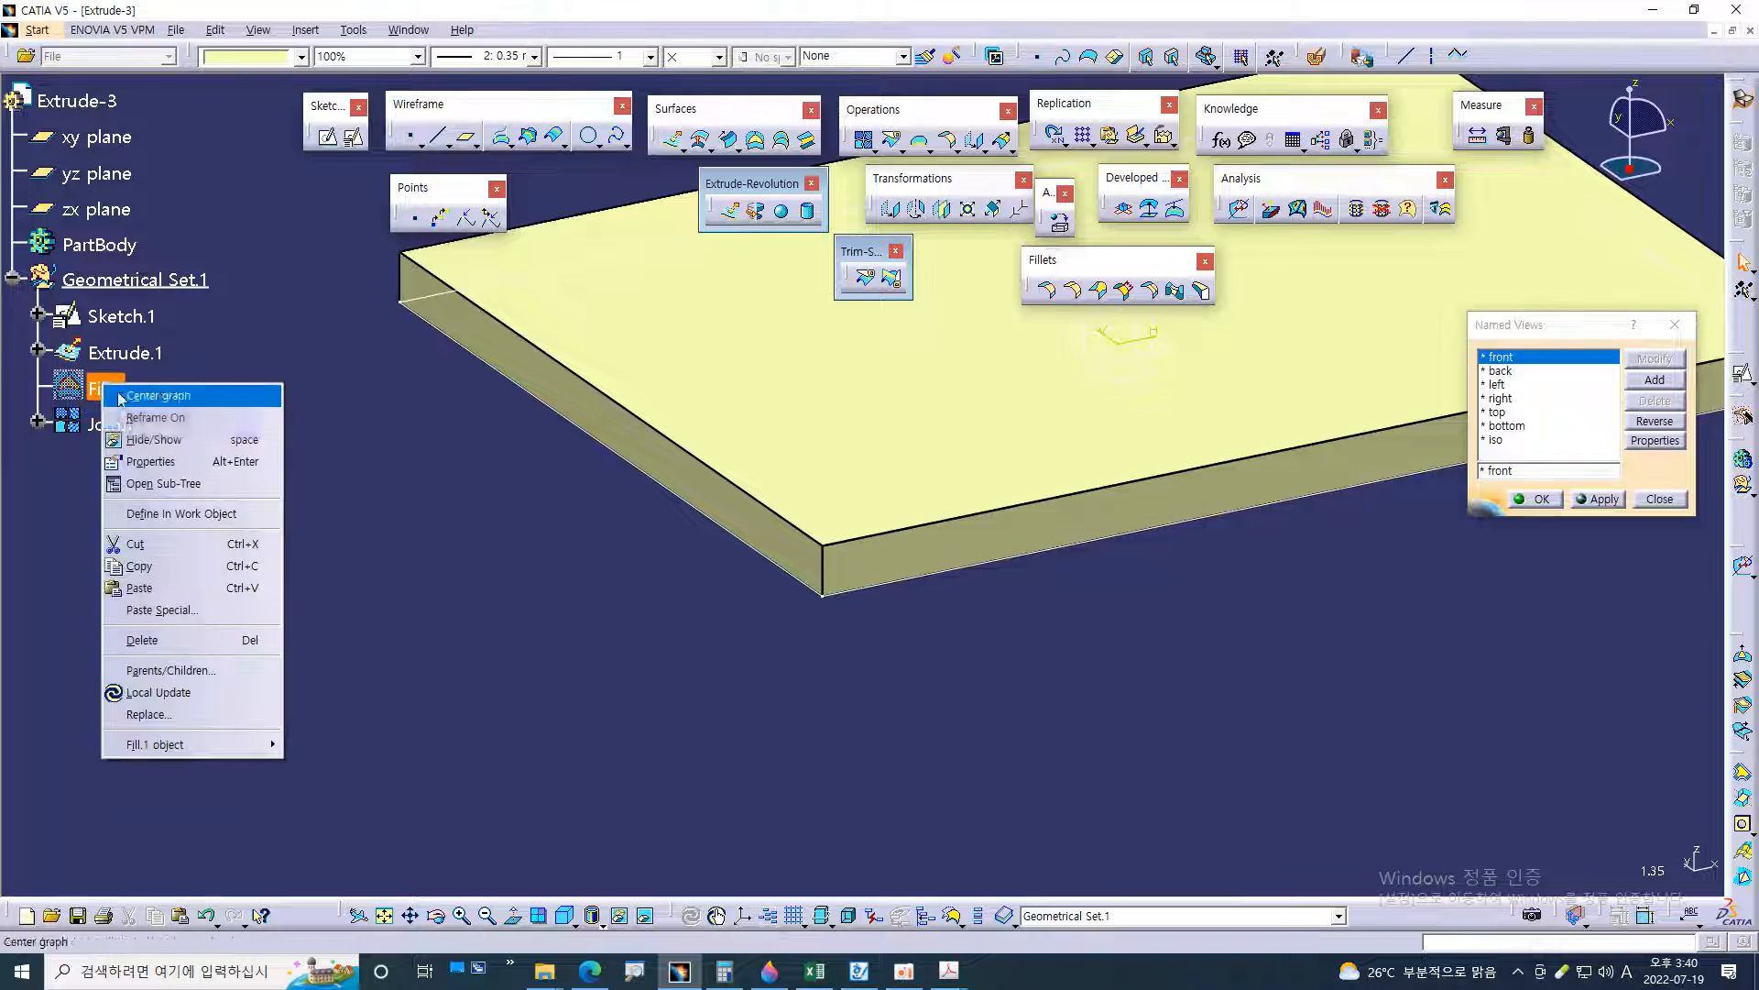
pyautogui.click(137, 440)
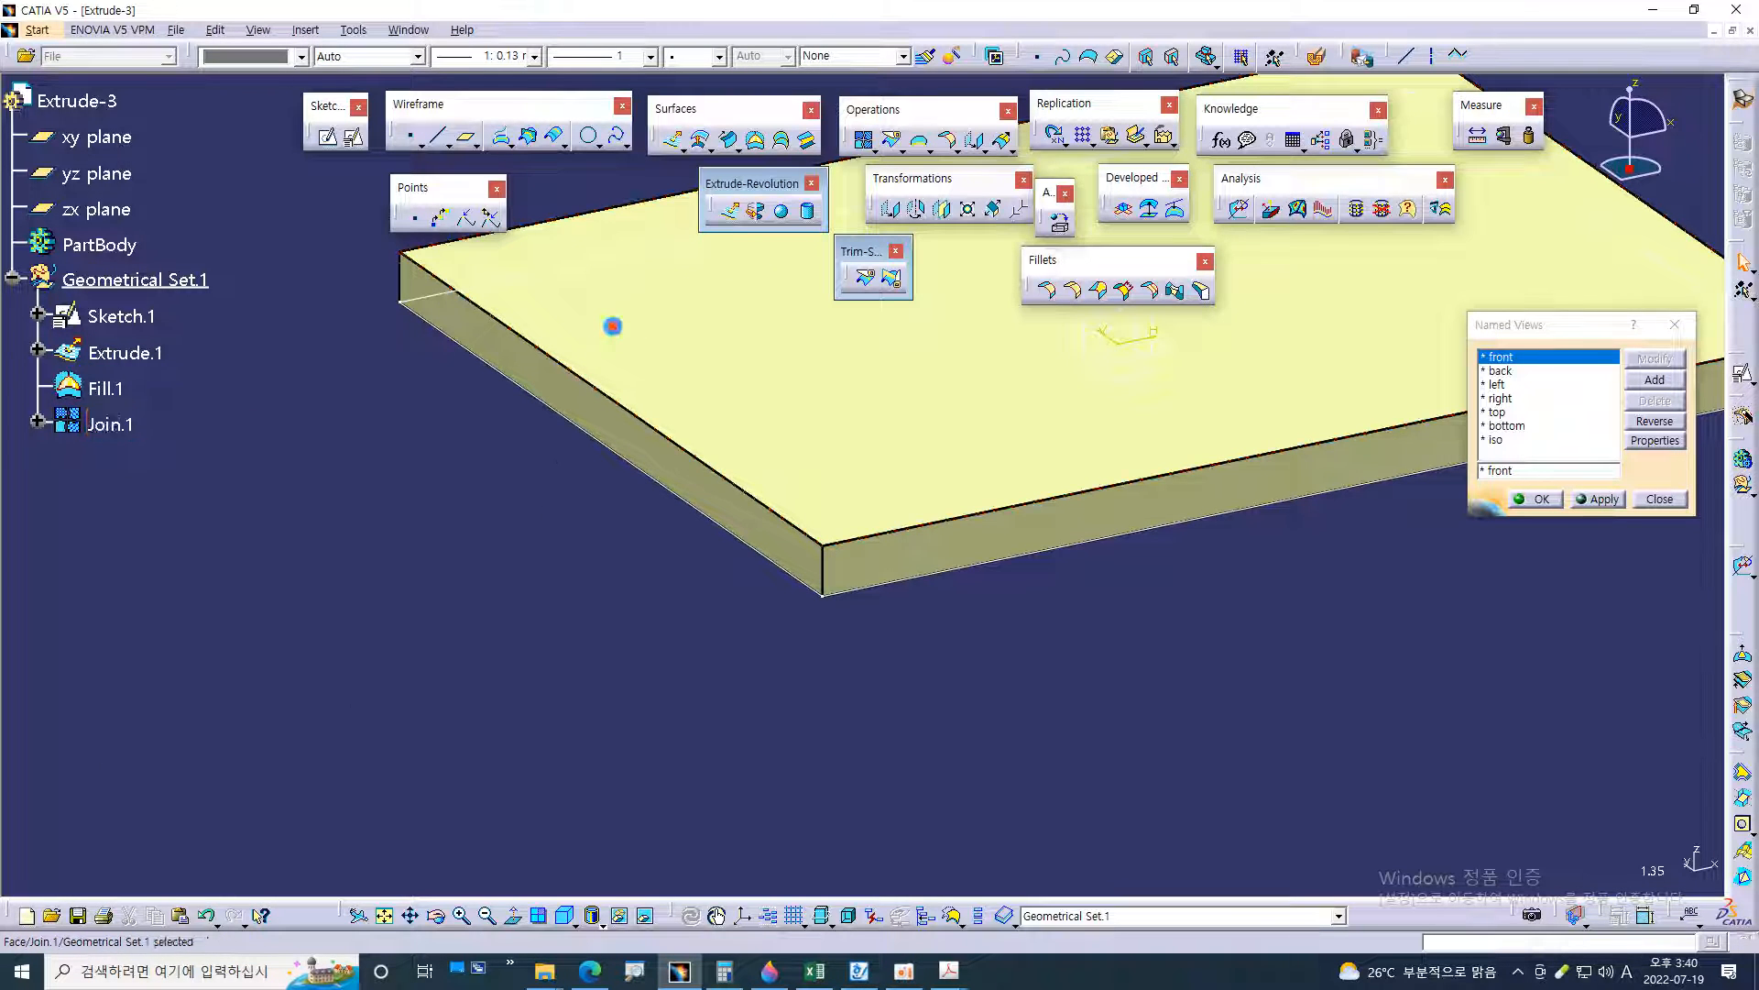
pyautogui.click(617, 330)
pyautogui.click(578, 690)
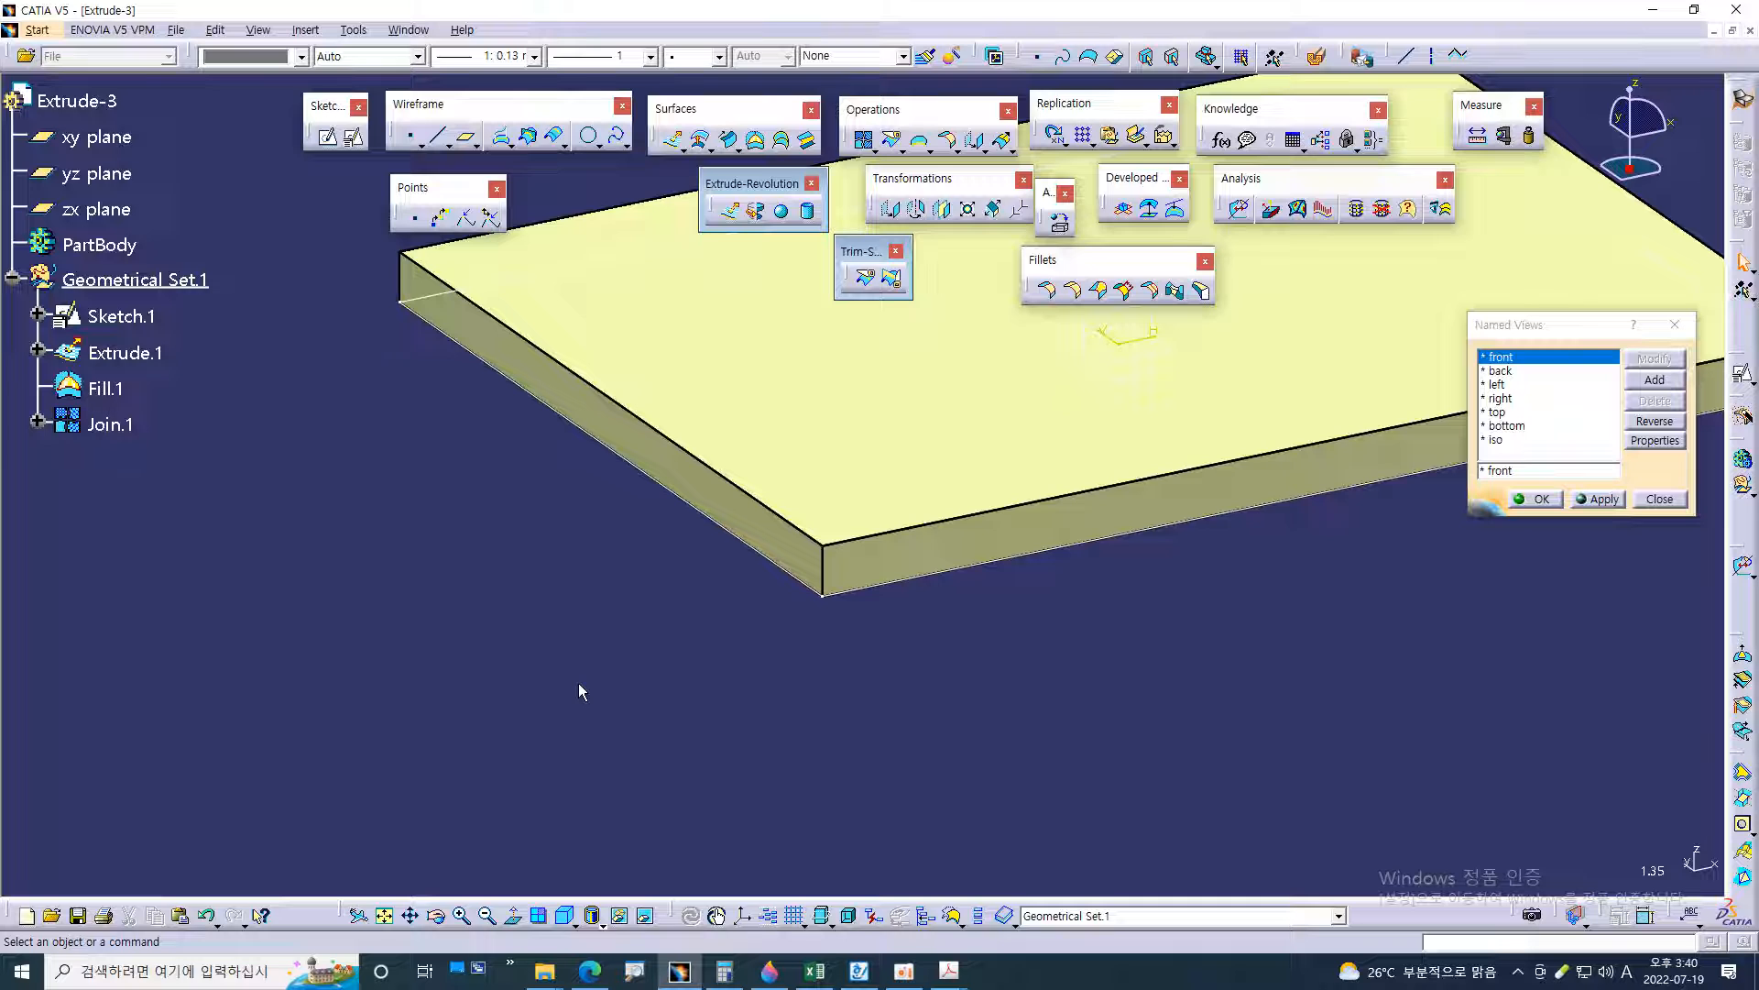
pyautogui.click(678, 341)
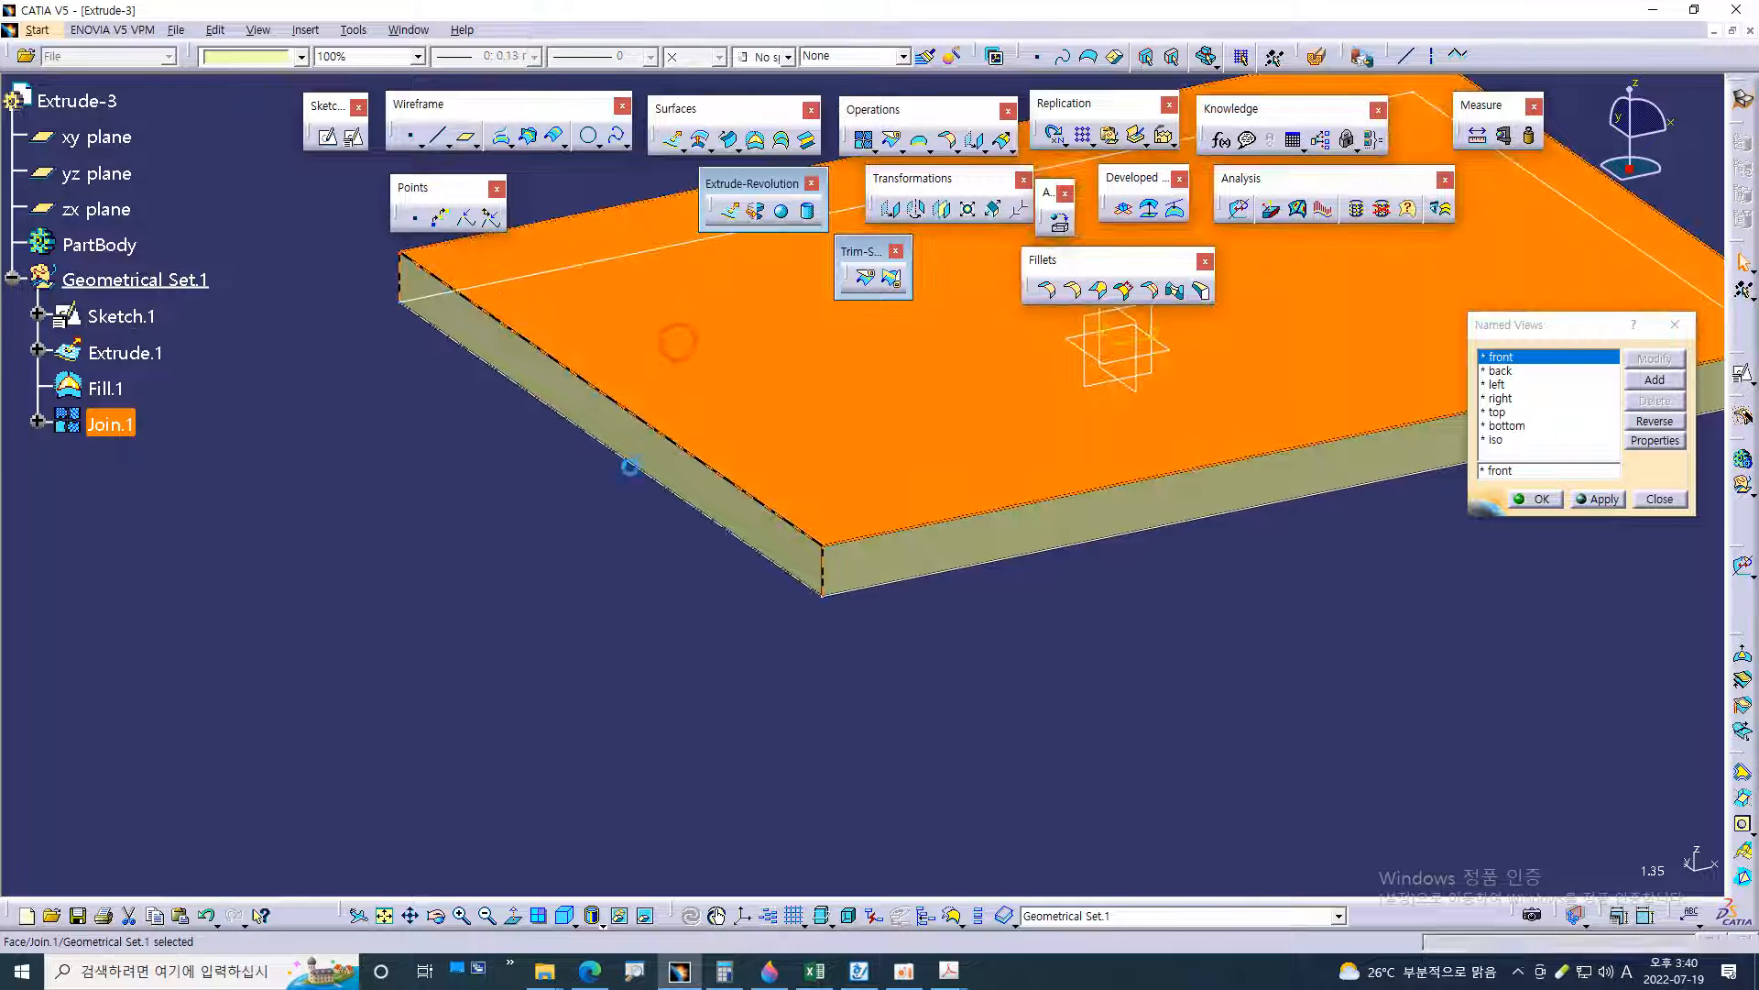
pyautogui.click(562, 632)
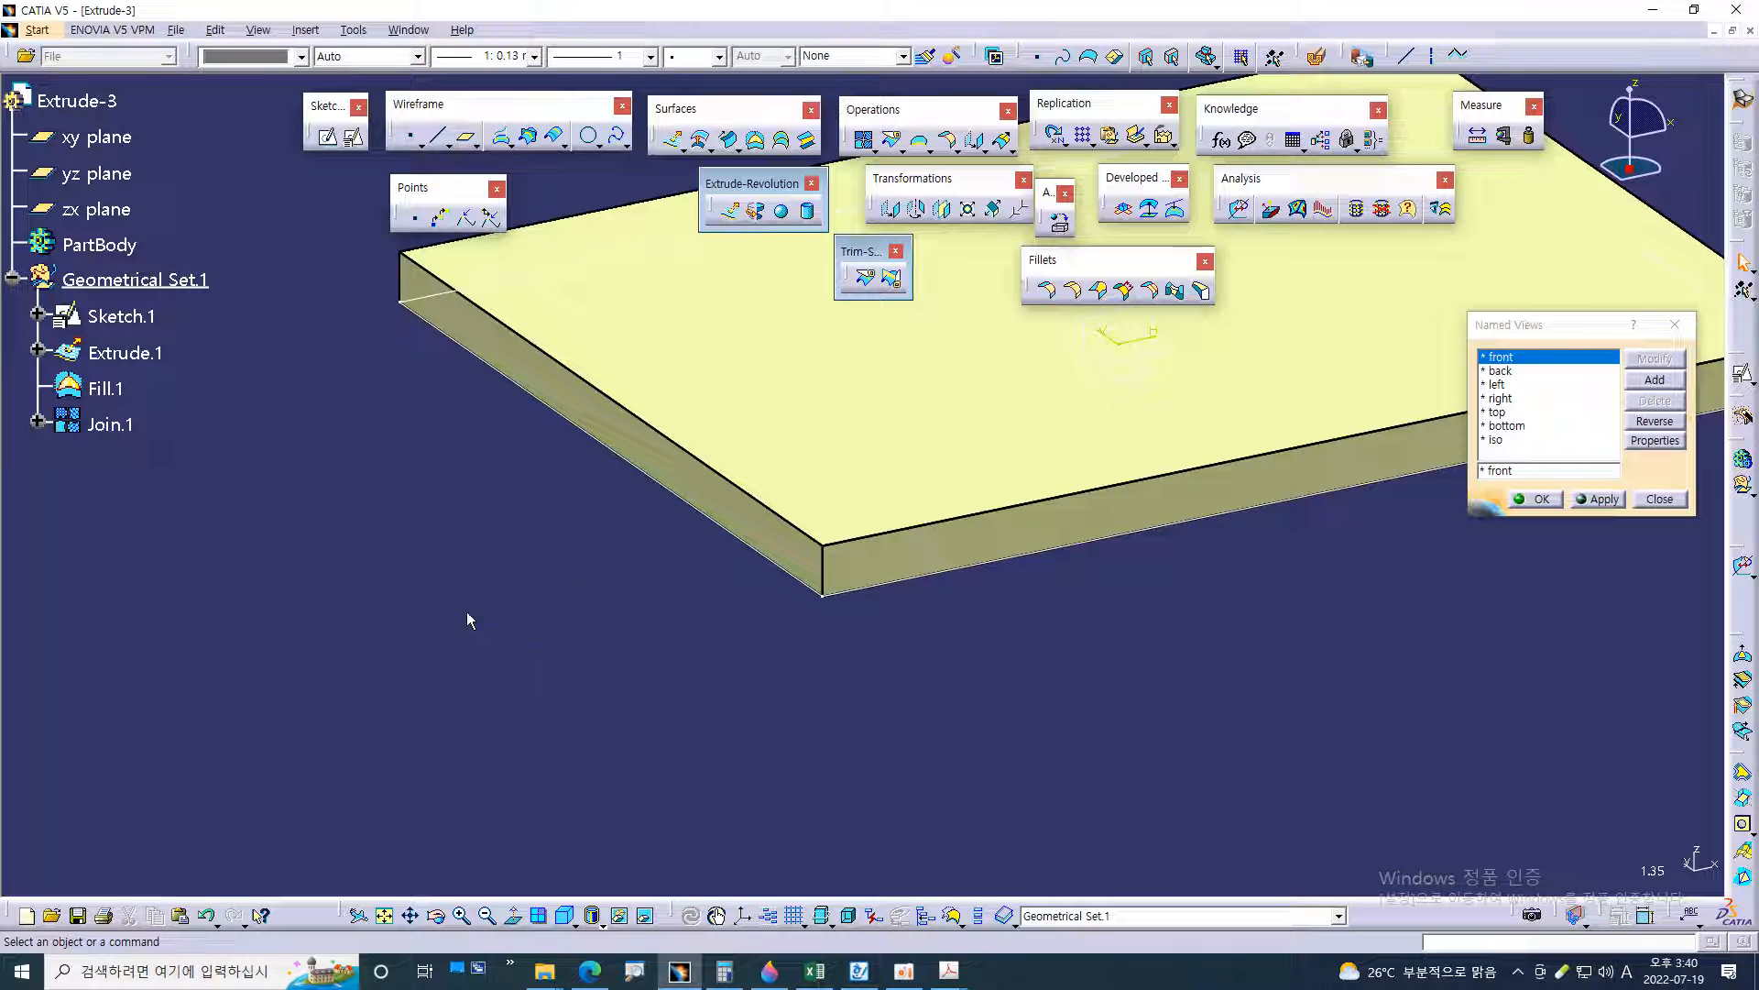
# Hide the source surfaces Extrude.1 and Fill.1 and highlight Join.1 on its own
pyautogui.click(109, 353)
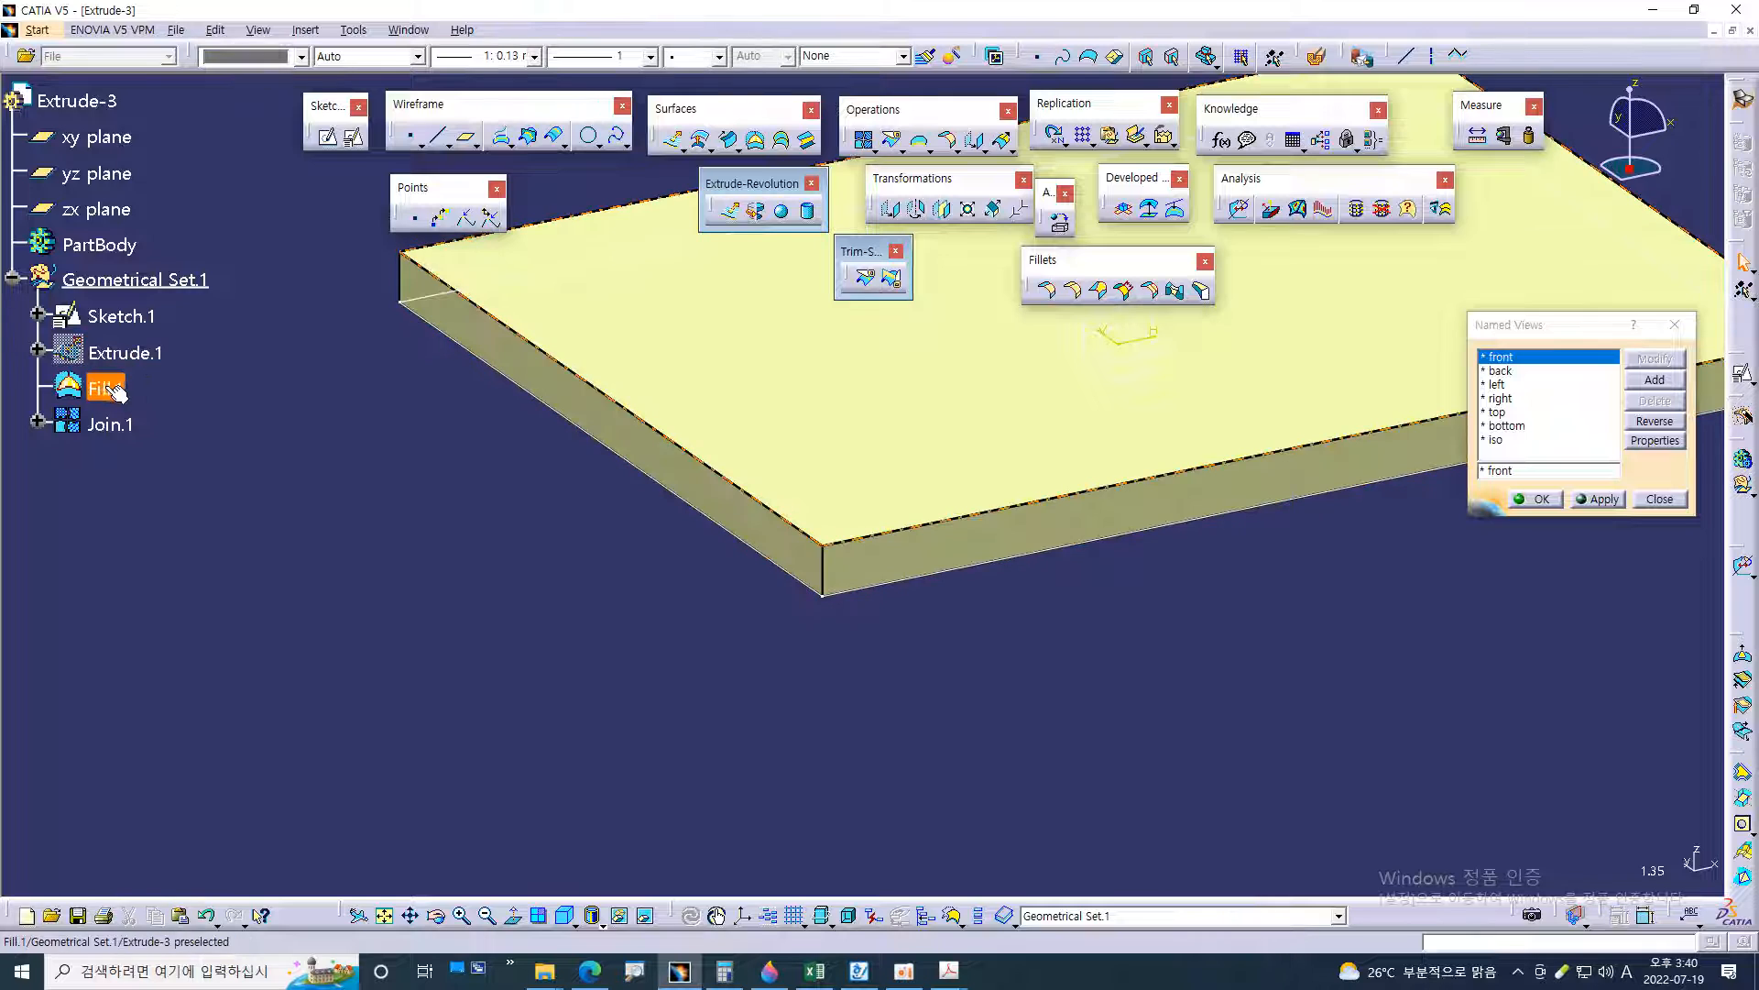
pyautogui.click(118, 393)
pyautogui.click(174, 456)
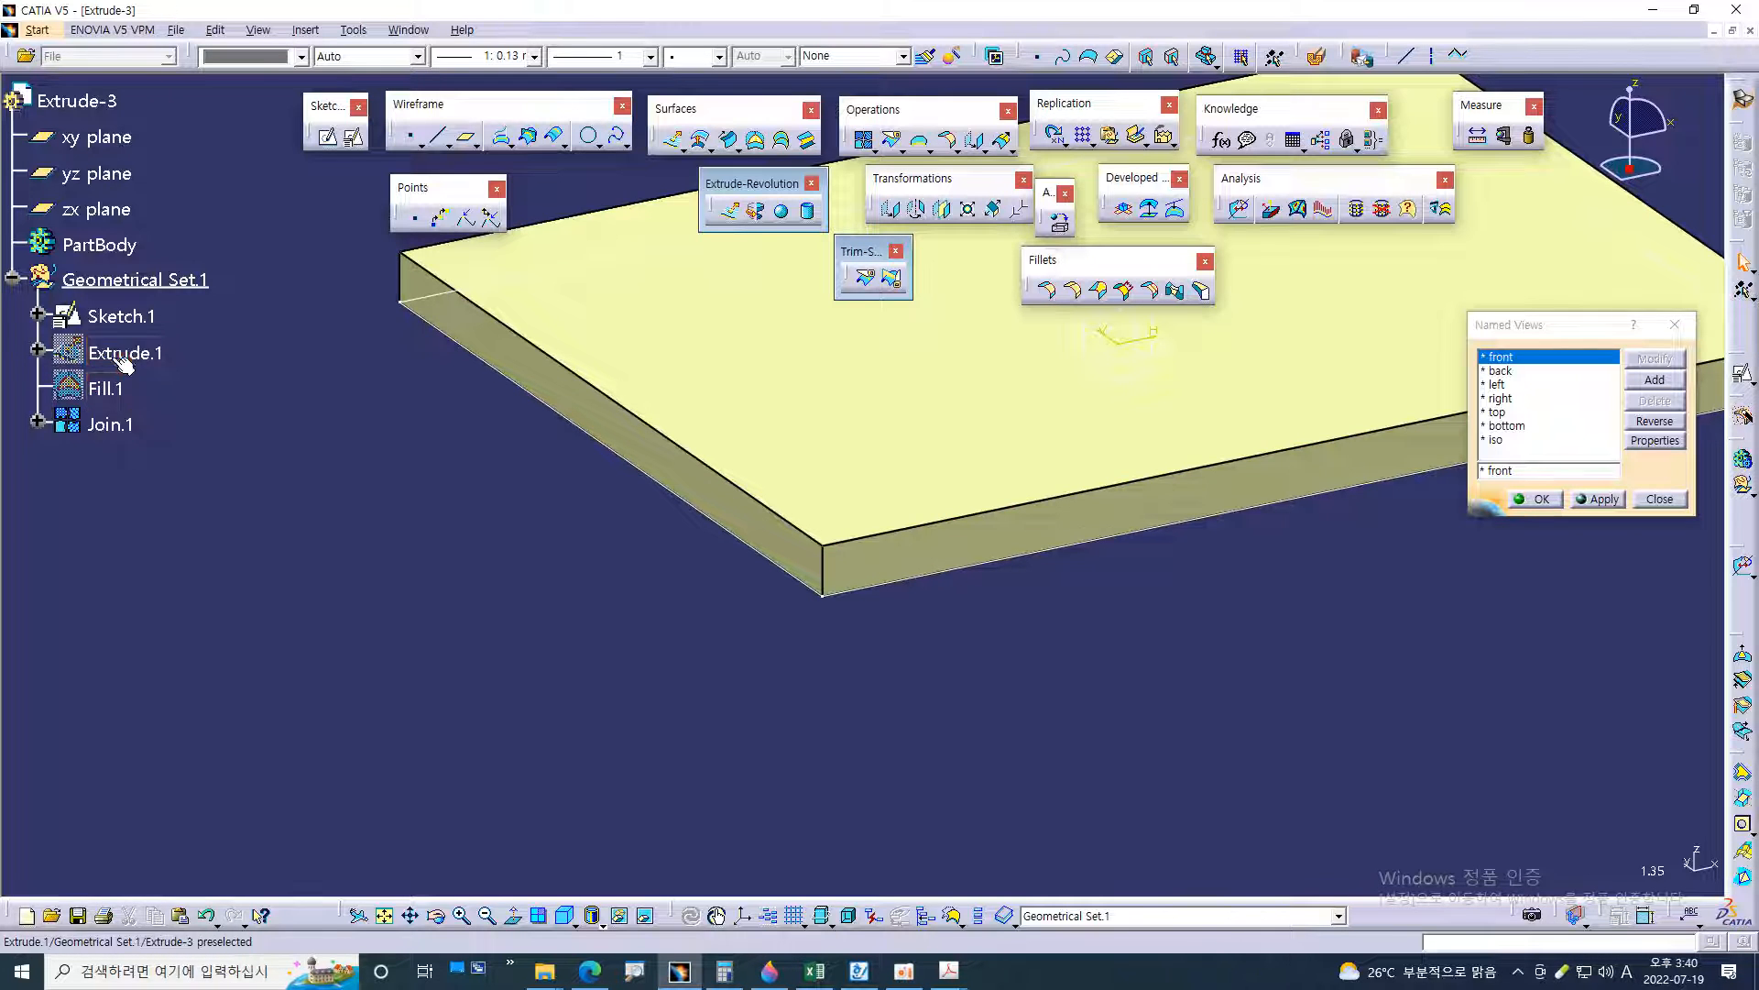
pyautogui.moveTo(490, 547); pyautogui.dragTo(414, 615, button='middle')
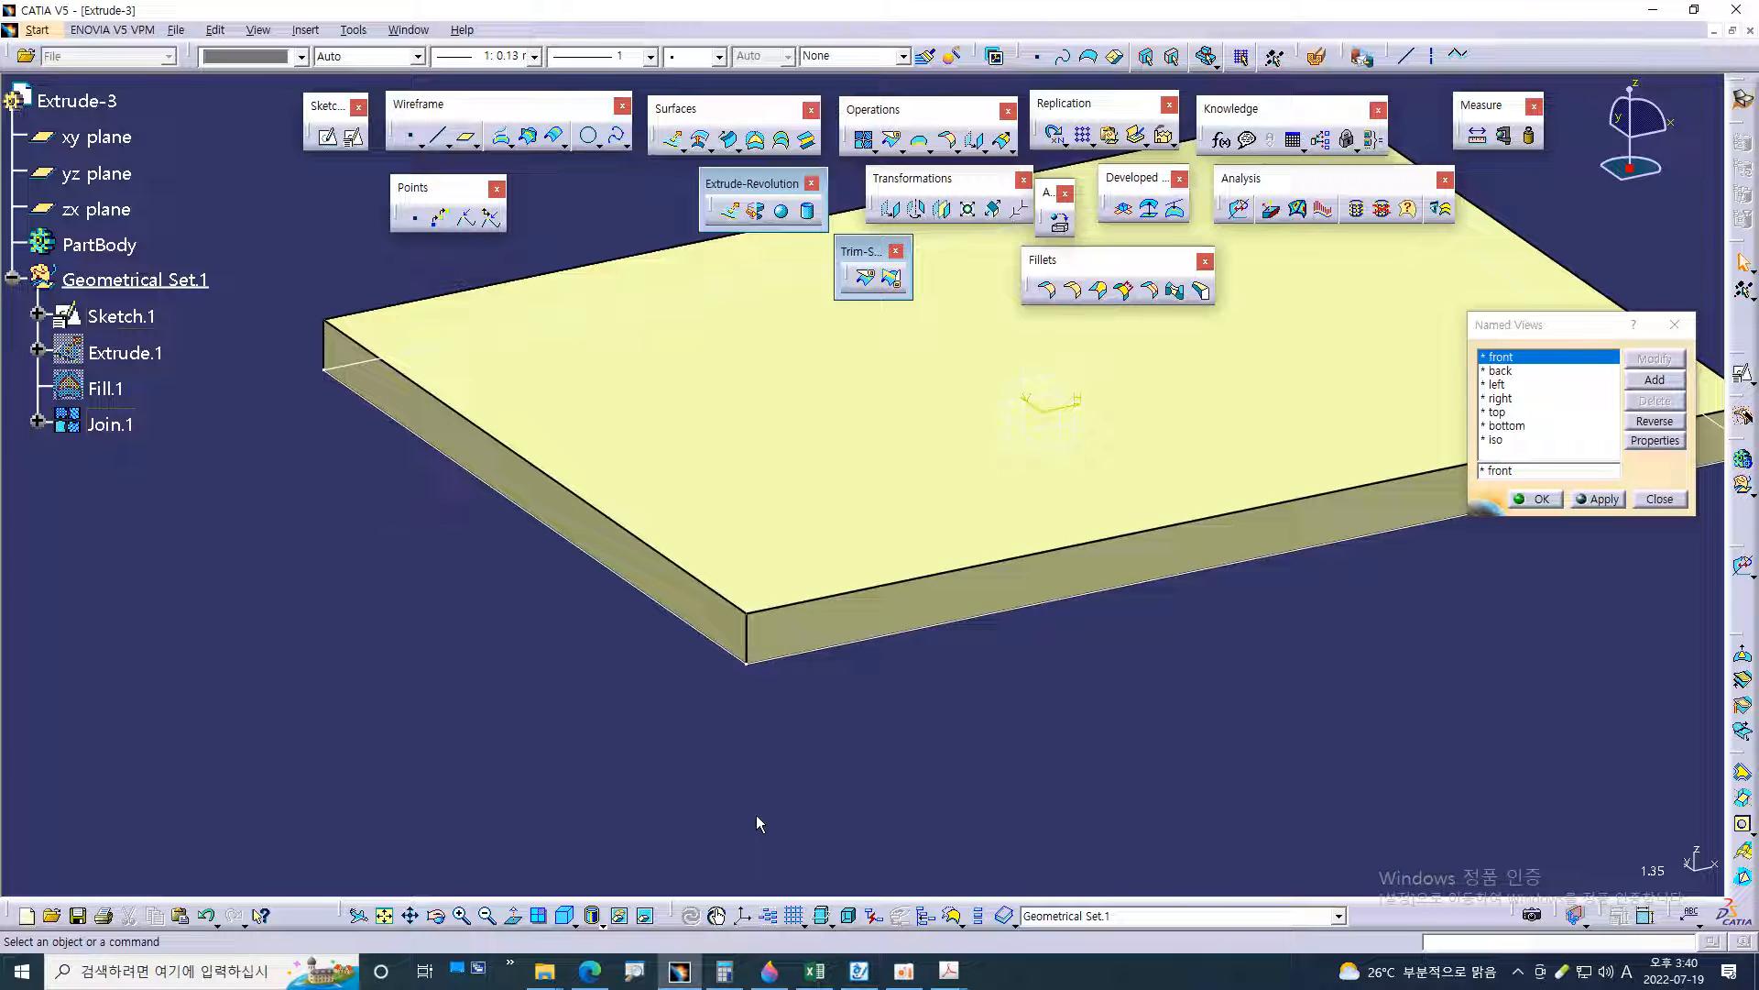
pyautogui.click(115, 427)
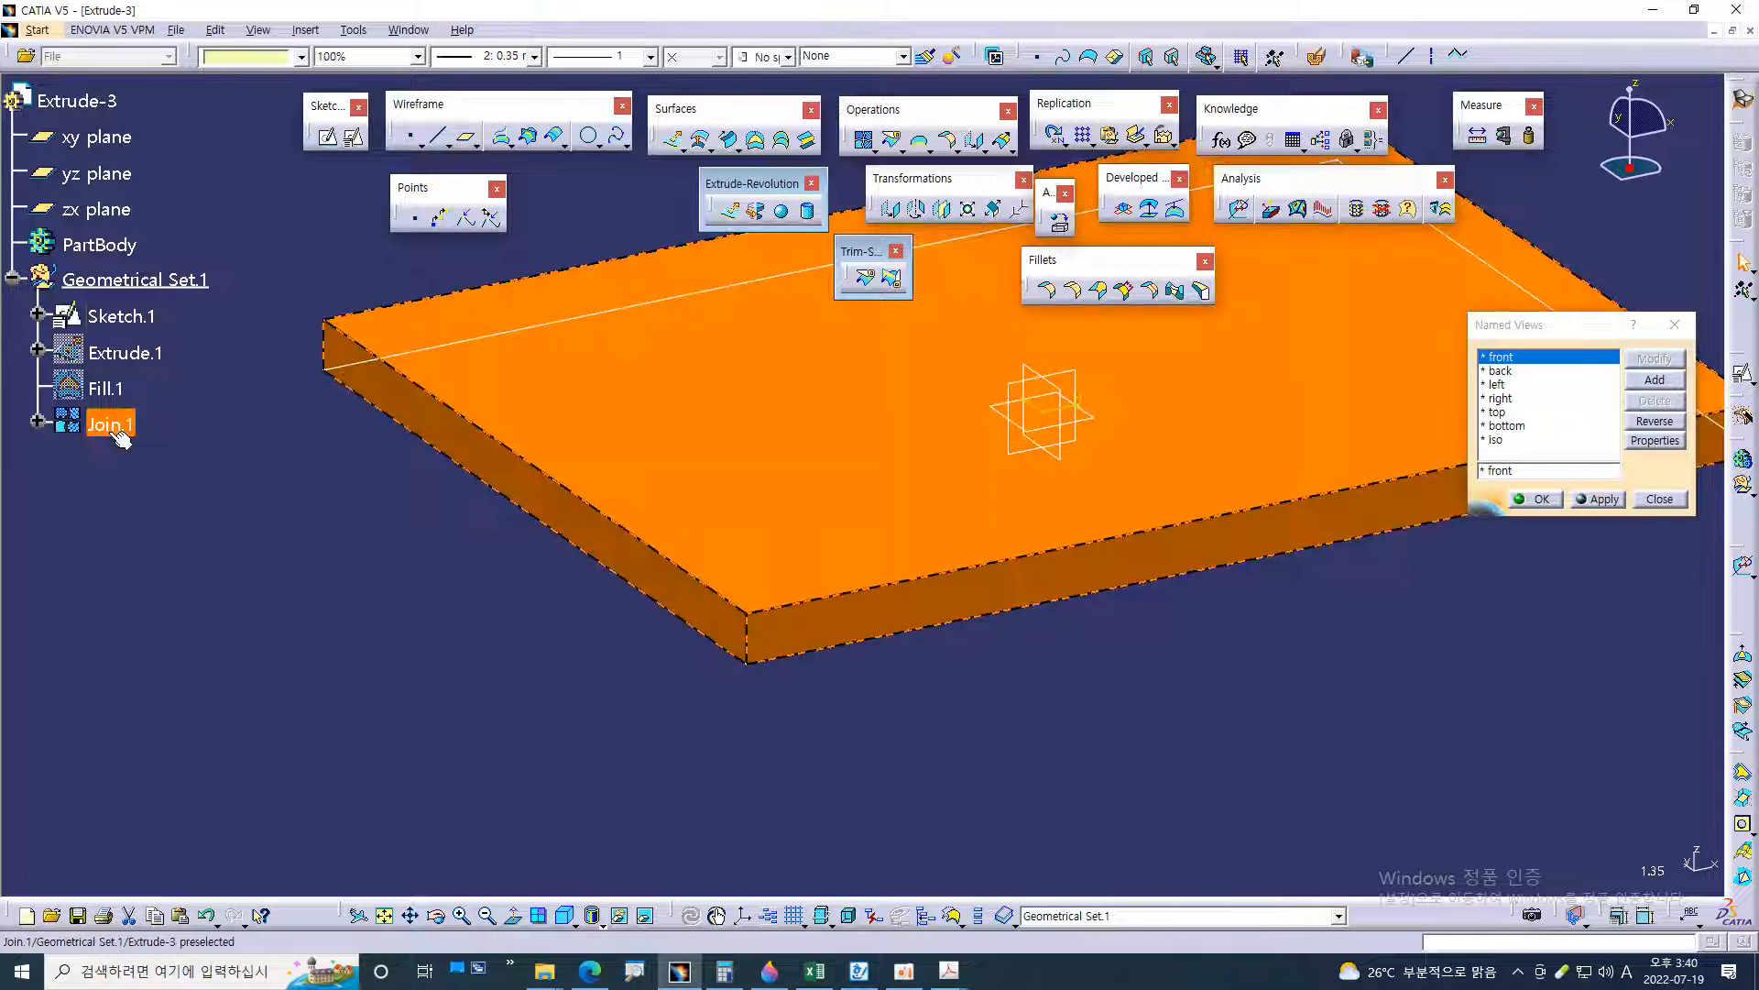
pyautogui.click(339, 649)
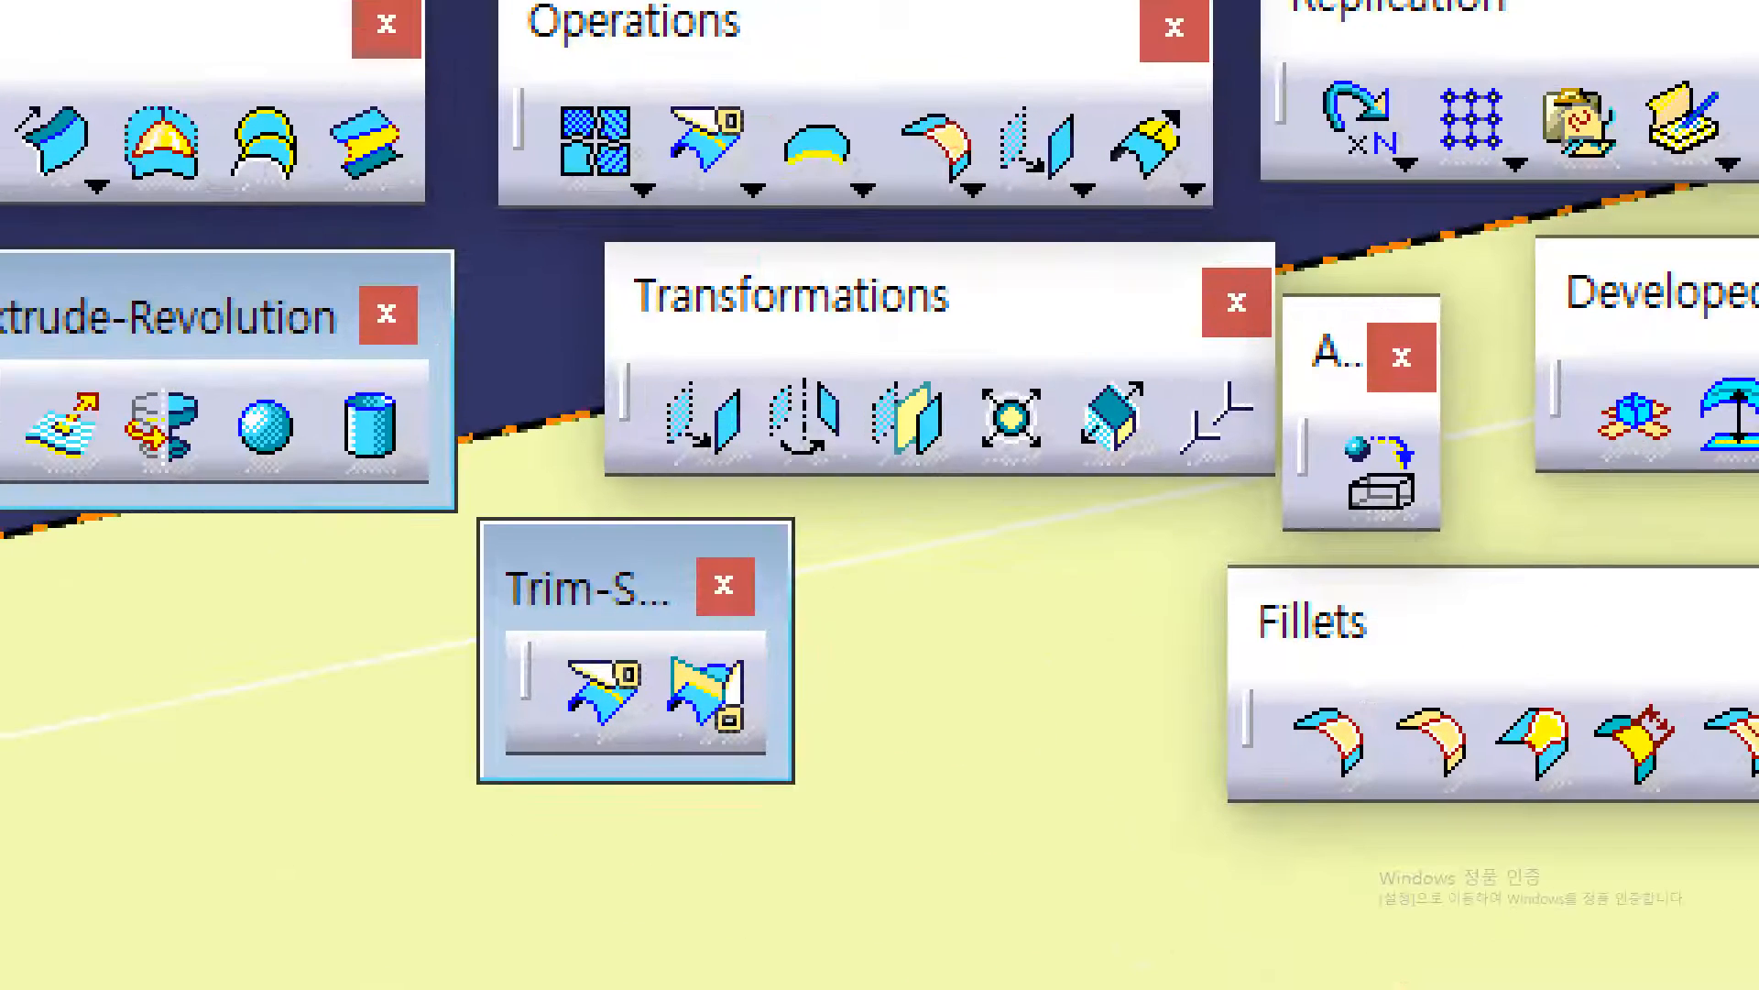
# Detach the Fillets commands from the Operations group as their own floating tool set
pyautogui.moveTo(472, 48); pyautogui.dragTo(838, 57)
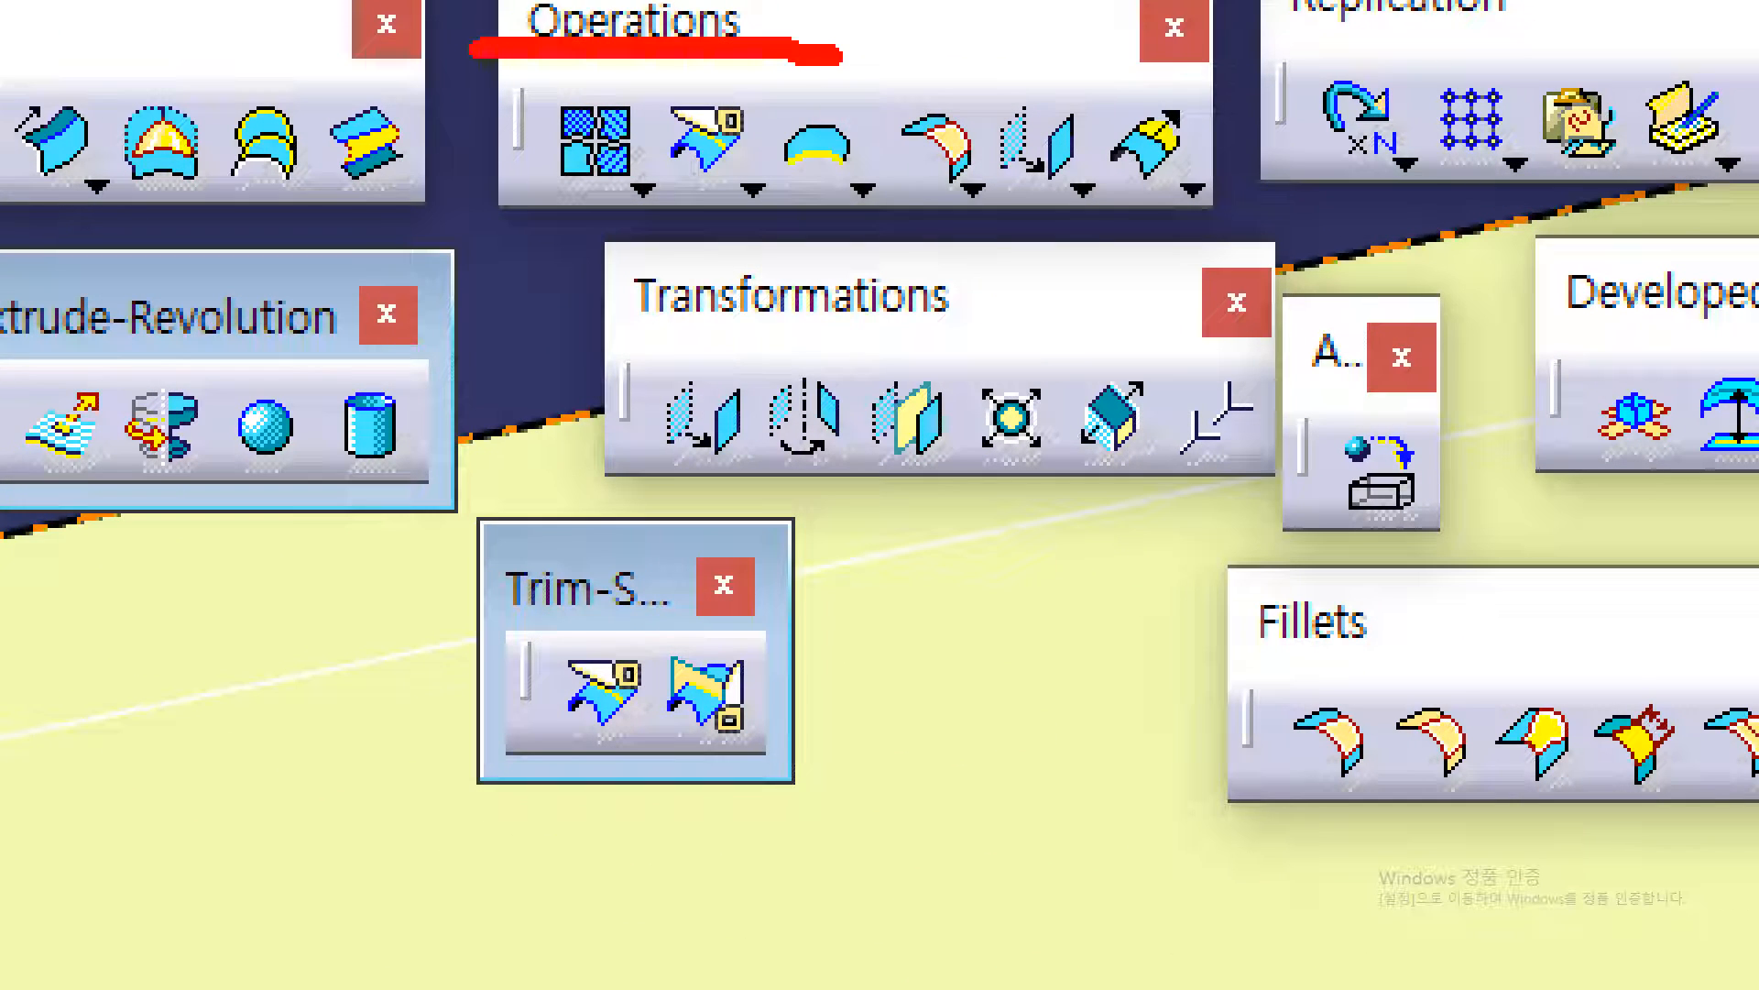
pyautogui.moveTo(948, 211)
pyautogui.mouseDown()
pyautogui.moveTo(880, 138)
pyautogui.moveTo(953, 87)
pyautogui.moveTo(997, 194)
pyautogui.mouseUp()
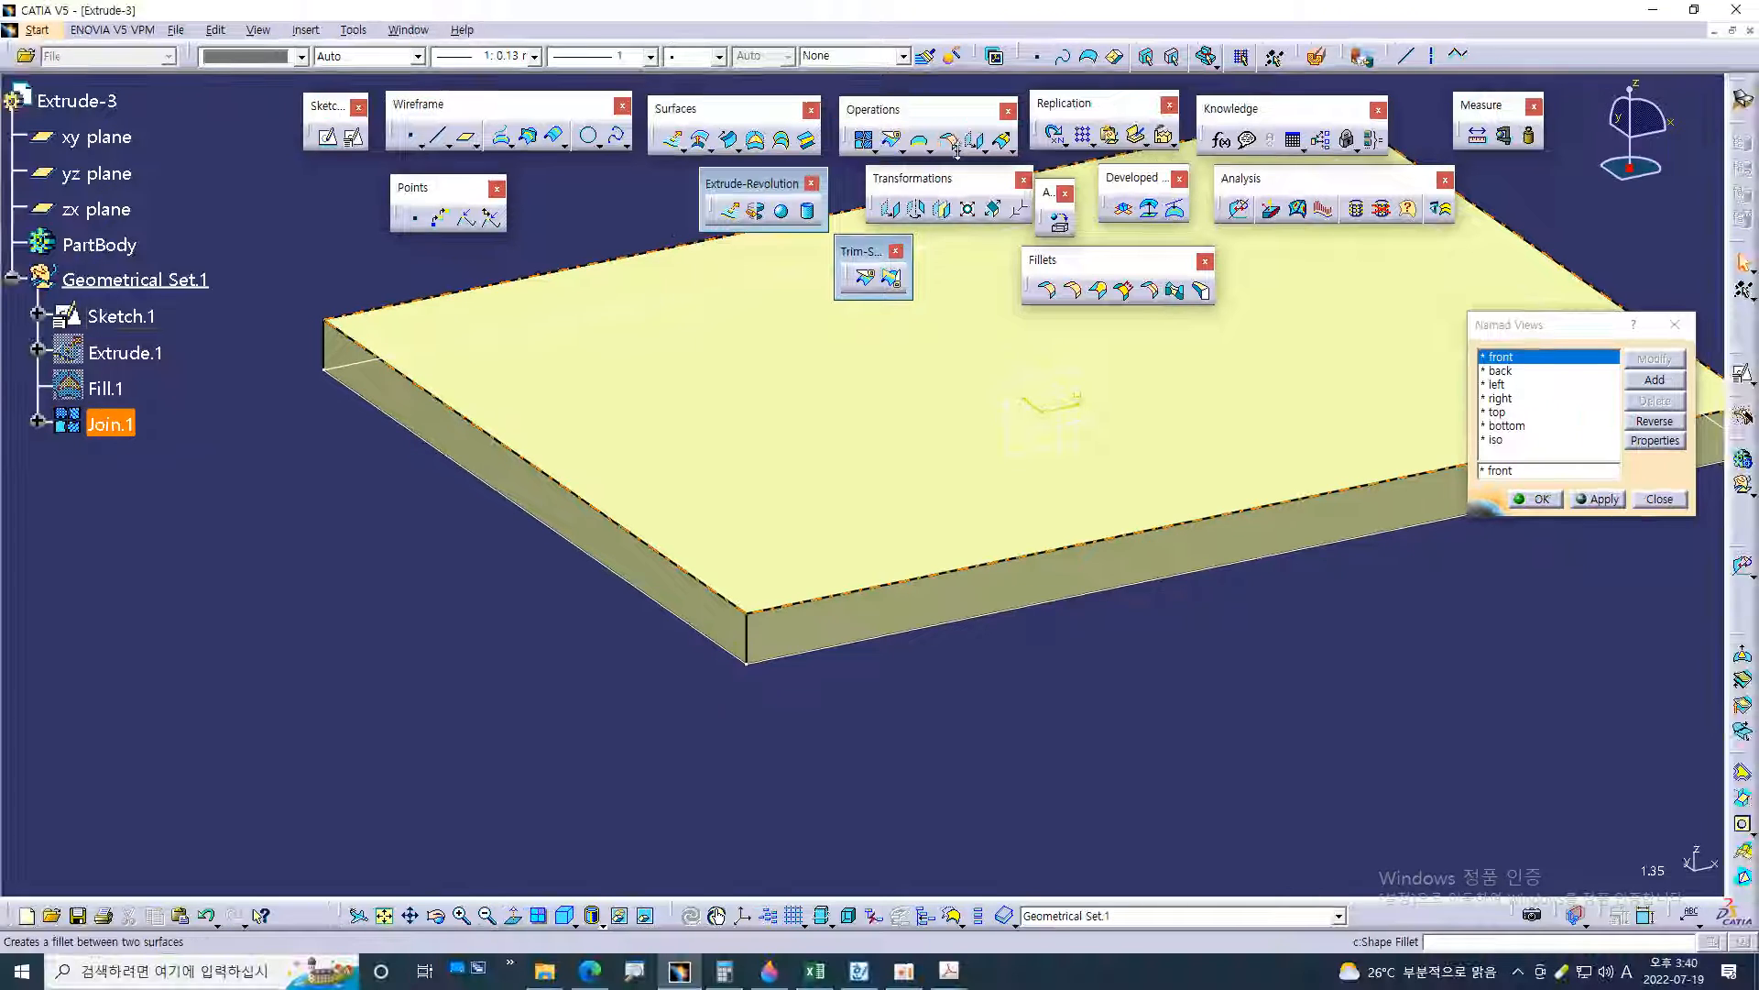
pyautogui.click(958, 150)
pyautogui.moveTo(963, 164); pyautogui.dragTo(962, 299)
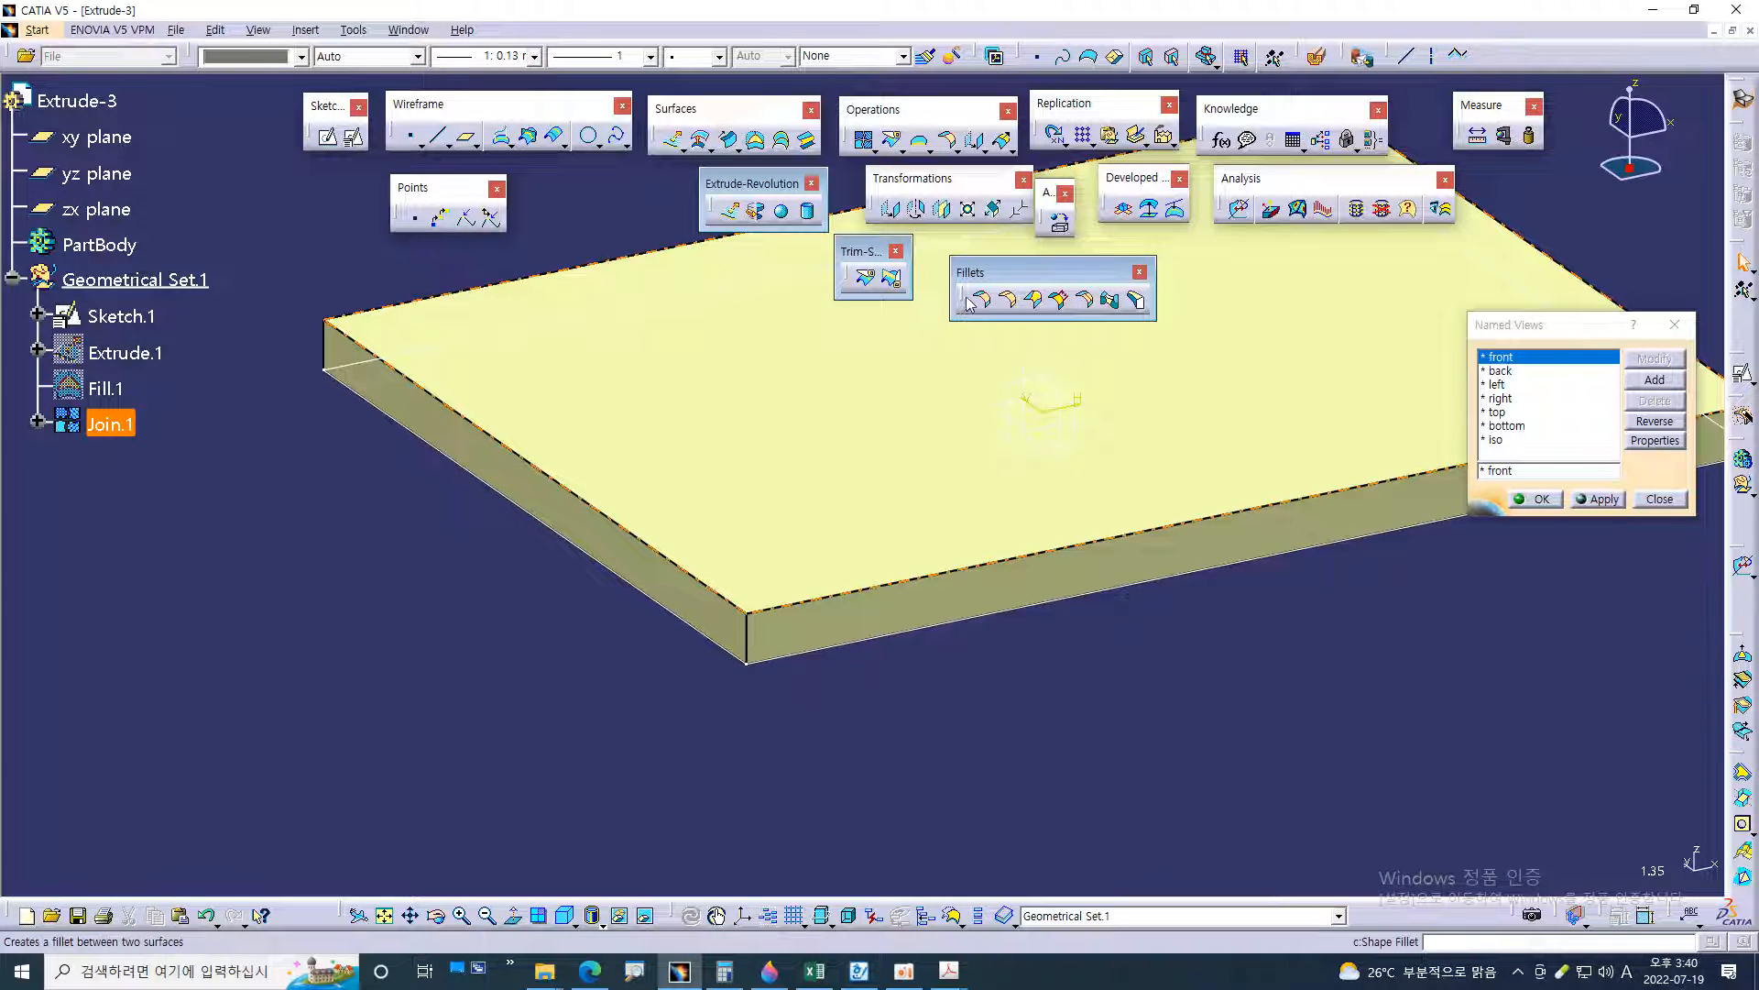
pyautogui.click(1197, 718)
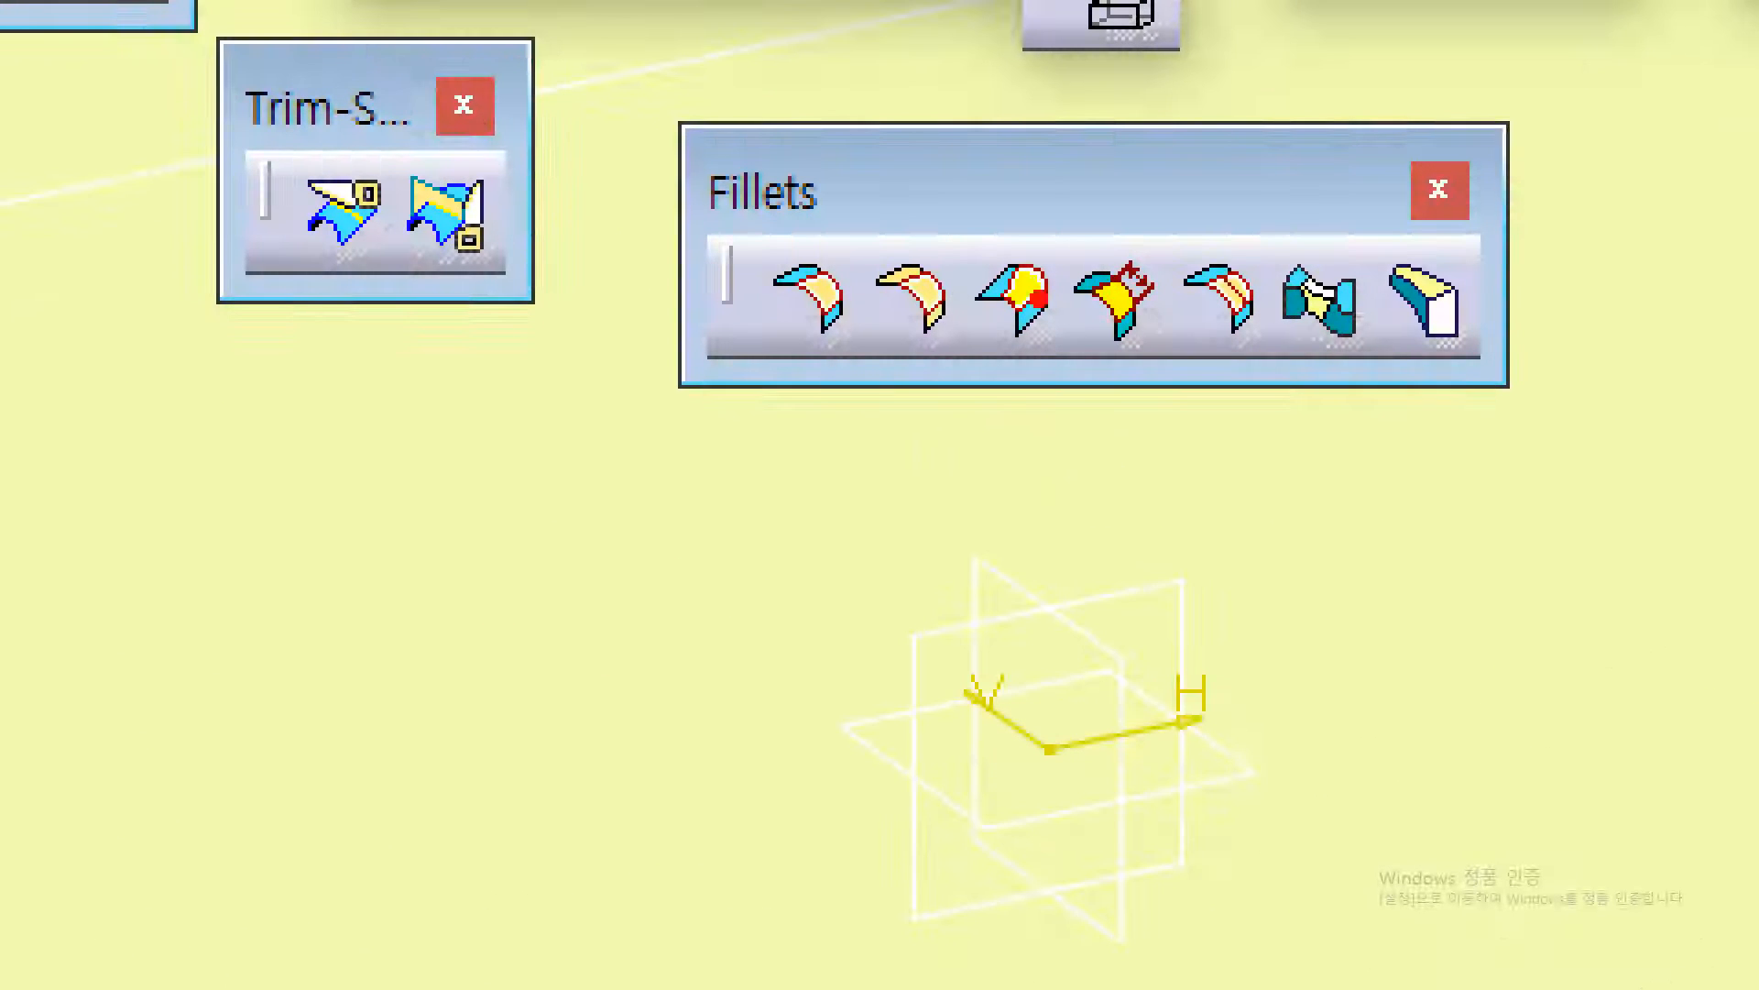
pyautogui.moveTo(779, 319); pyautogui.dragTo(852, 323)
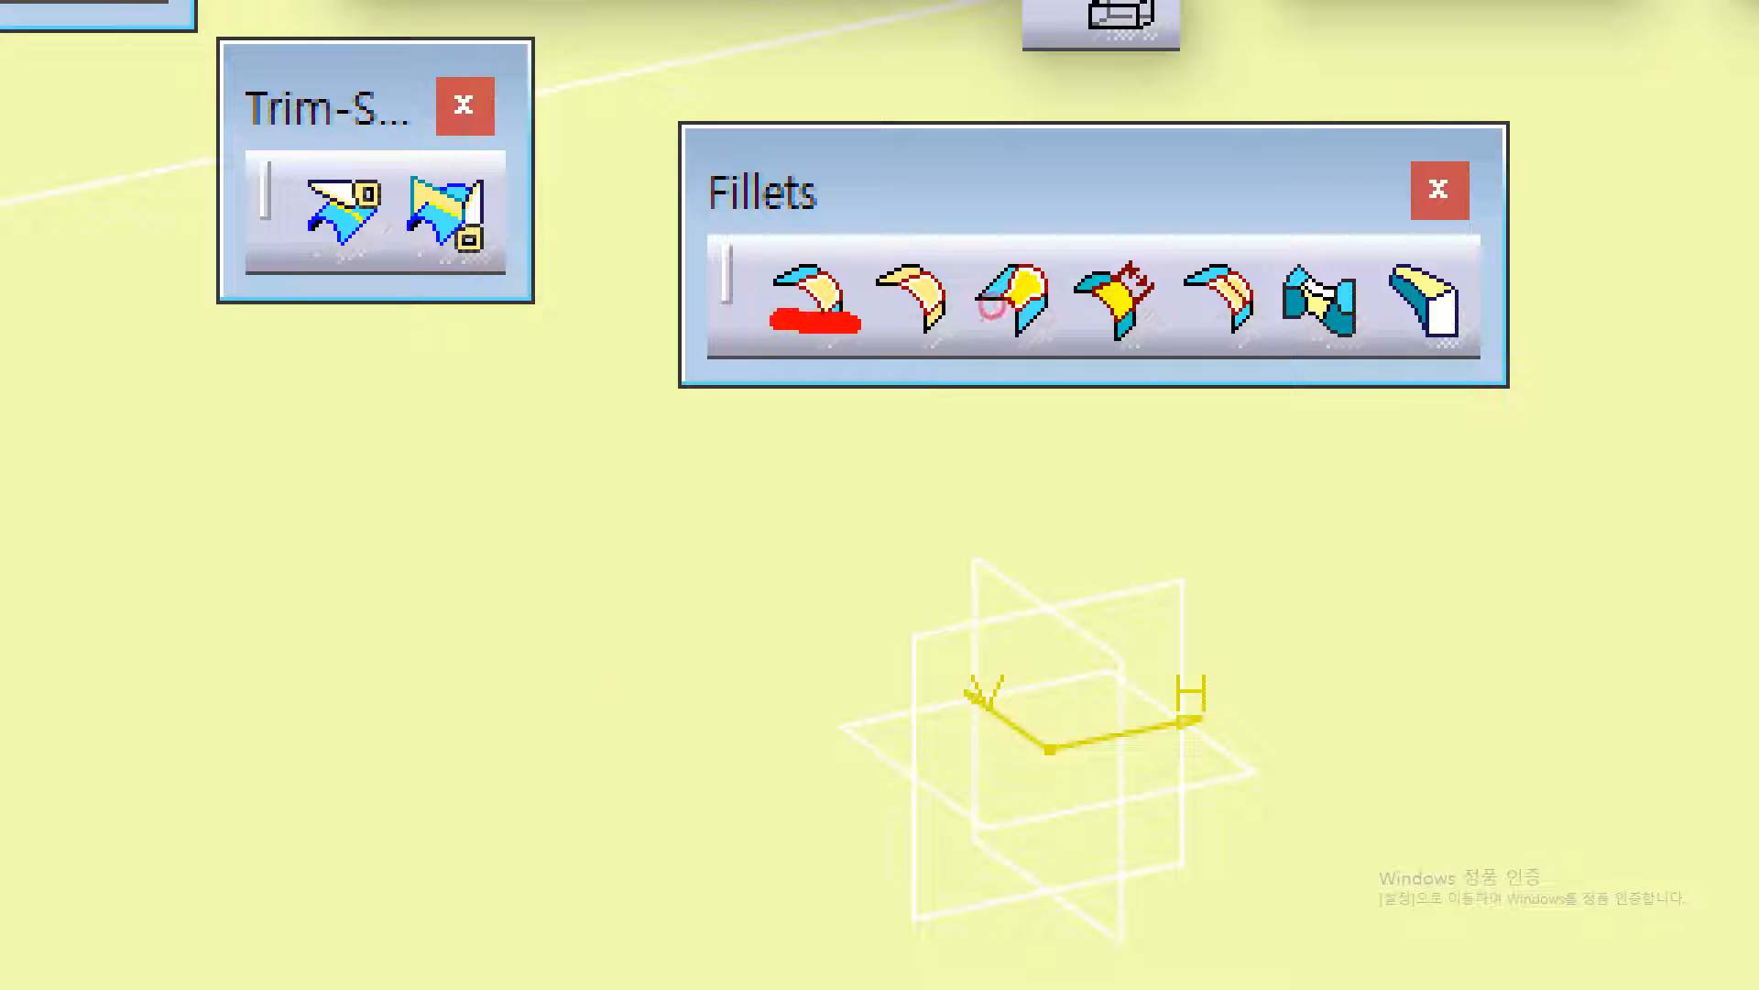
pyautogui.moveTo(943, 349)
pyautogui.mouseDown()
pyautogui.moveTo(839, 284)
pyautogui.moveTo(894, 188)
pyautogui.moveTo(985, 294)
pyautogui.moveTo(948, 371)
pyautogui.mouseUp()
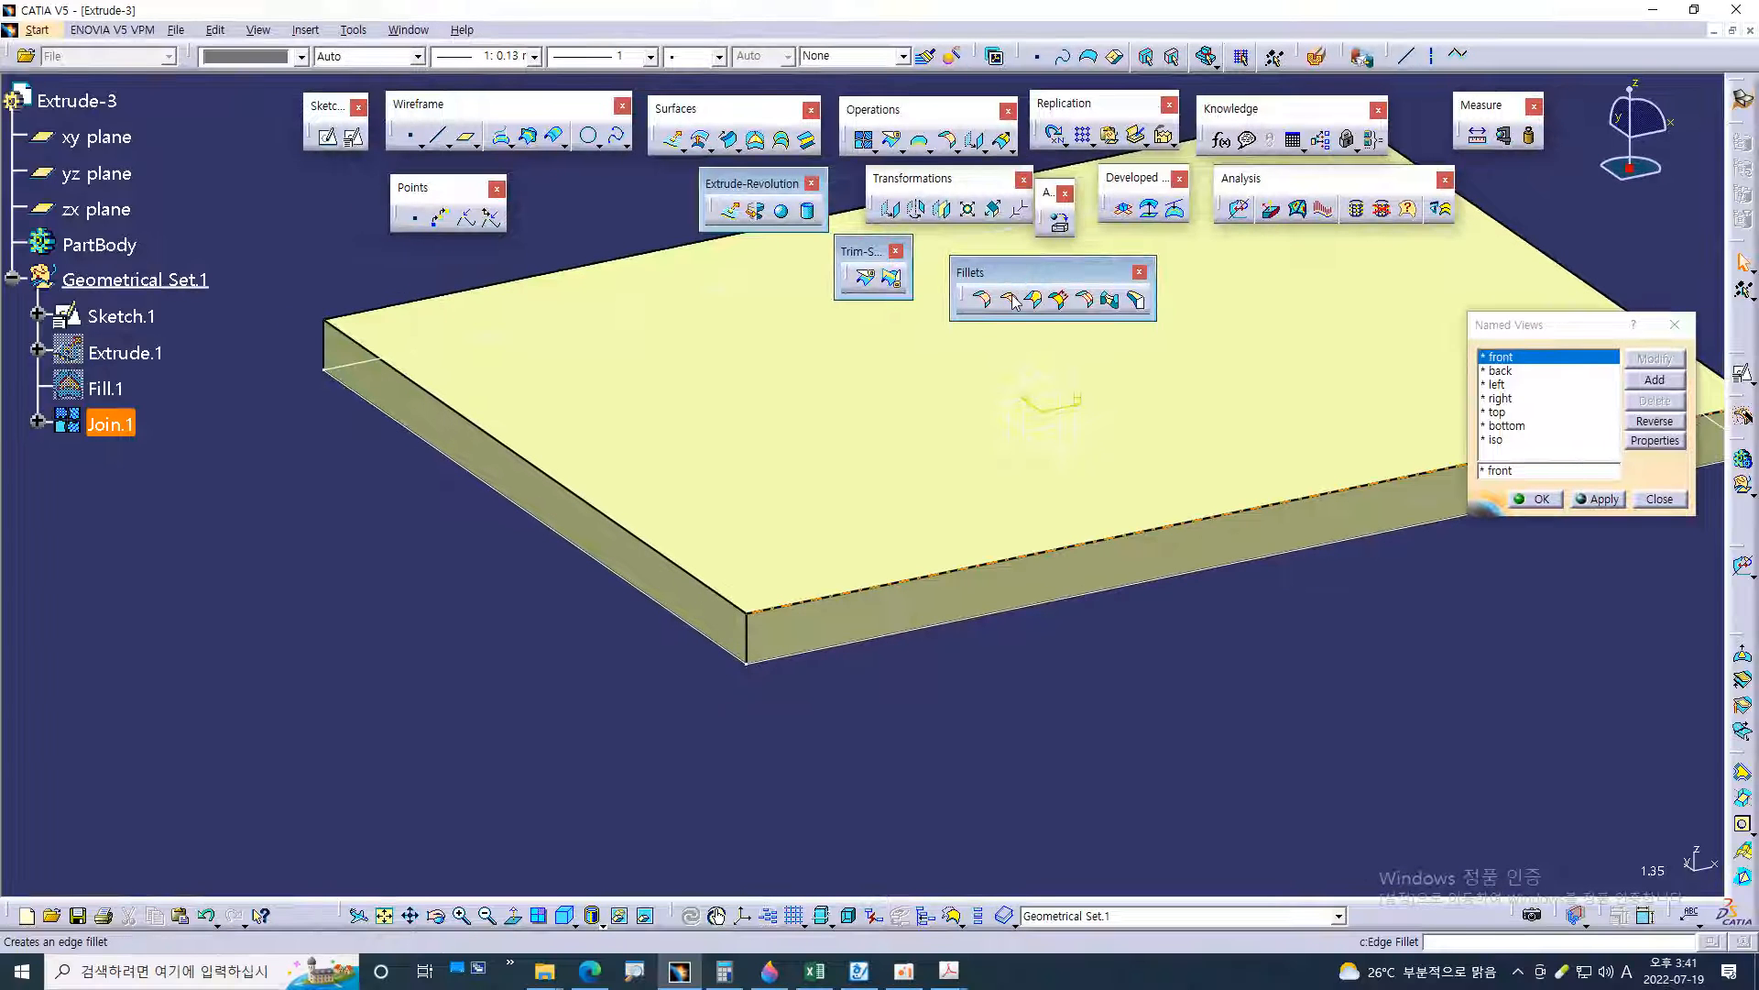
# Check the flange corners in the 54.pdf drawing and start an Edge Fillet with a radius of 32 mm
pyautogui.click(1012, 298)
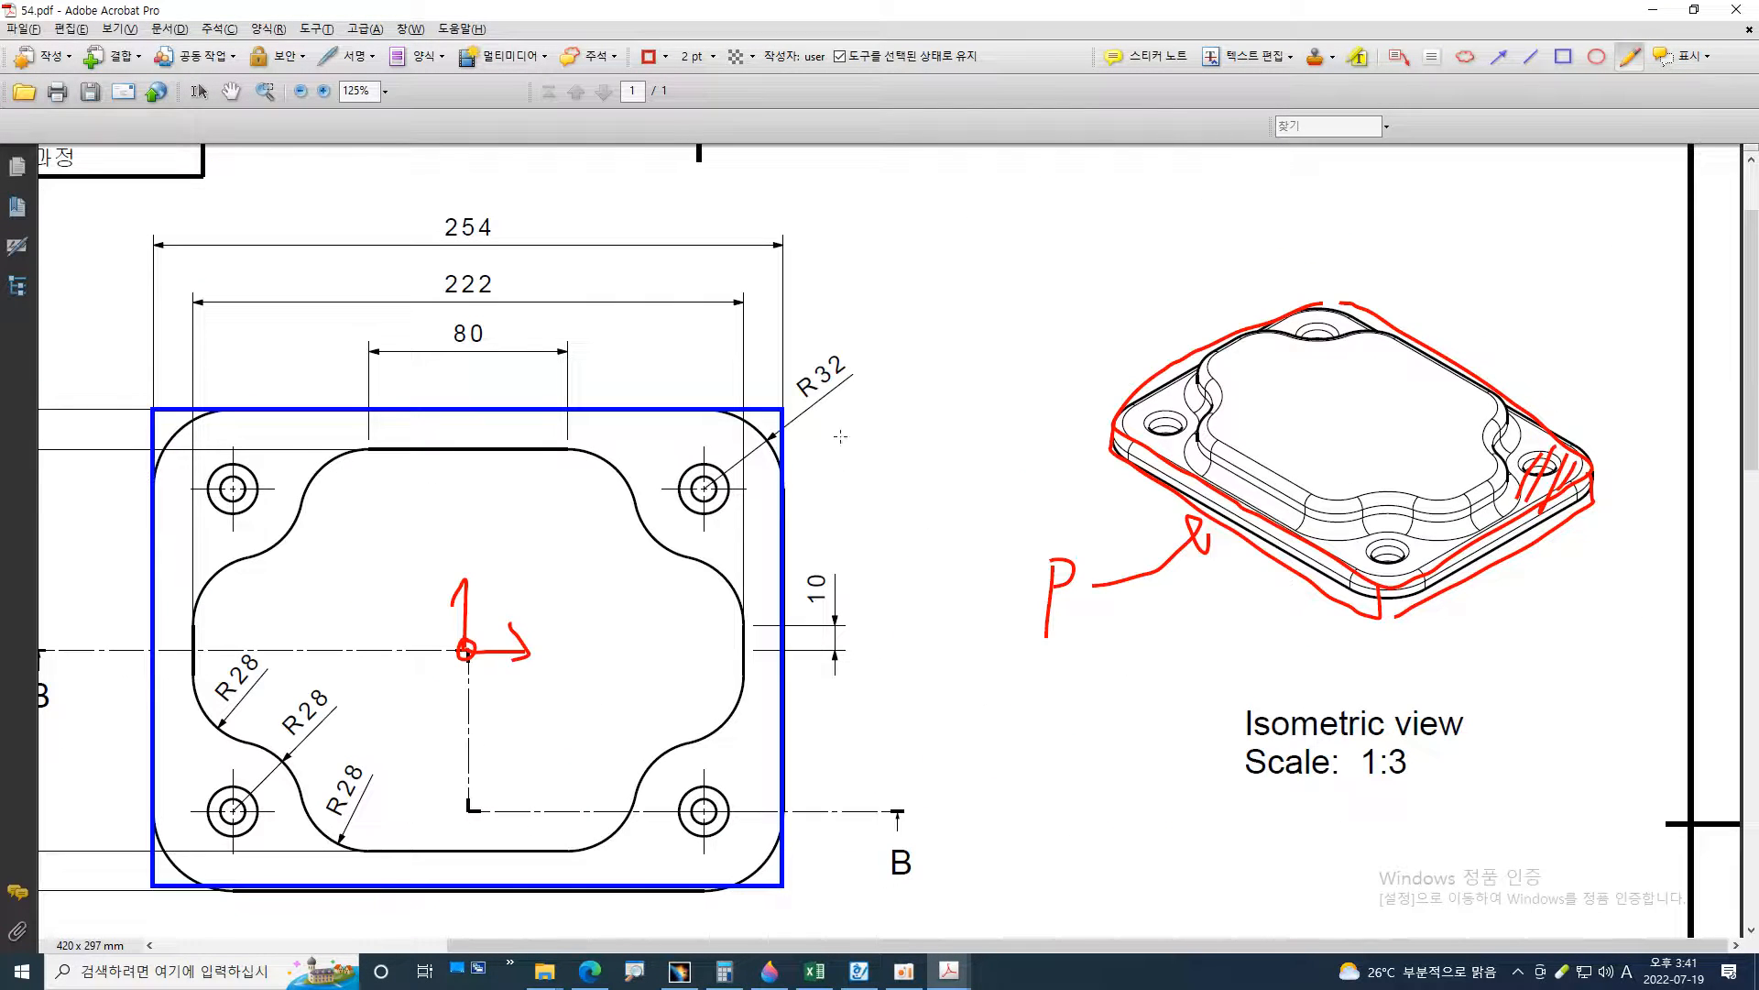
pyautogui.moveTo(756, 393)
pyautogui.mouseDown()
pyautogui.moveTo(857, 344)
pyautogui.moveTo(848, 412)
pyautogui.mouseUp()
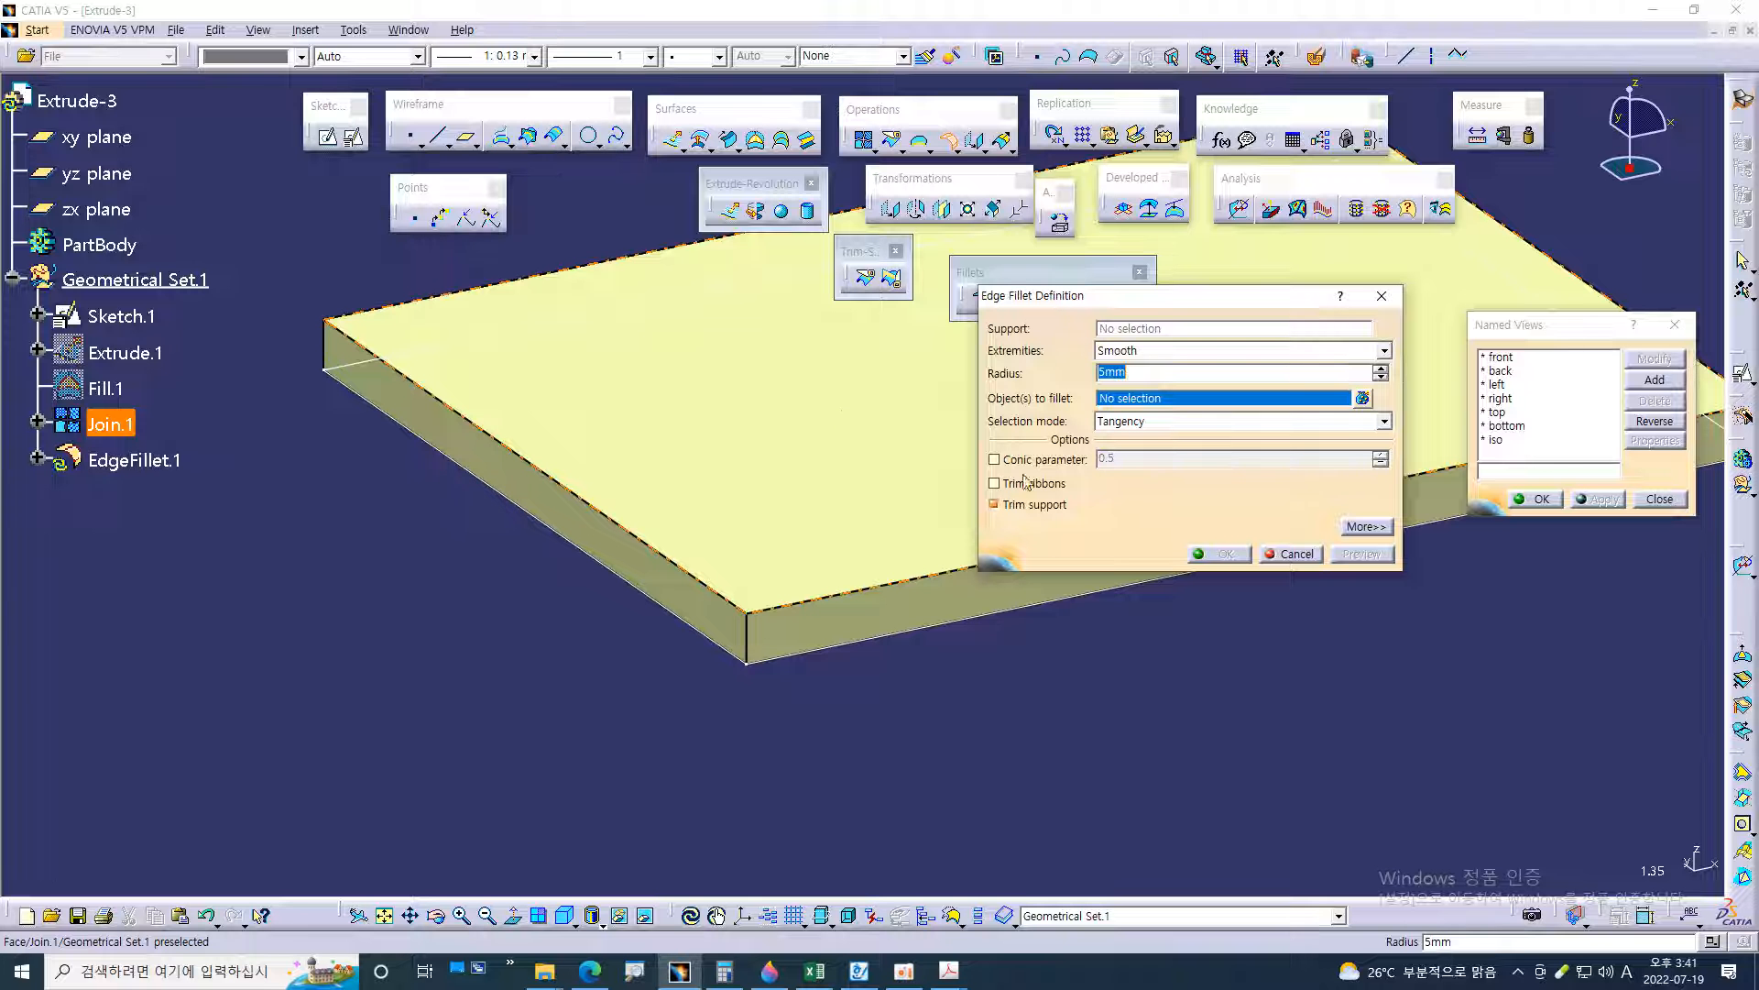
pyautogui.click(1147, 367)
pyautogui.moveTo(1138, 375); pyautogui.dragTo(1047, 367)
pyautogui.write('32')
pyautogui.press('Return')
# Add the four vertical corner edges of Join.1 as the fillet objects and create the 32 mm edge fillet
pyautogui.moveTo(1042, 739); pyautogui.dragTo(962, 517, button='middle')
pyautogui.moveTo(820, 580); pyautogui.dragTo(837, 635, button='middle')
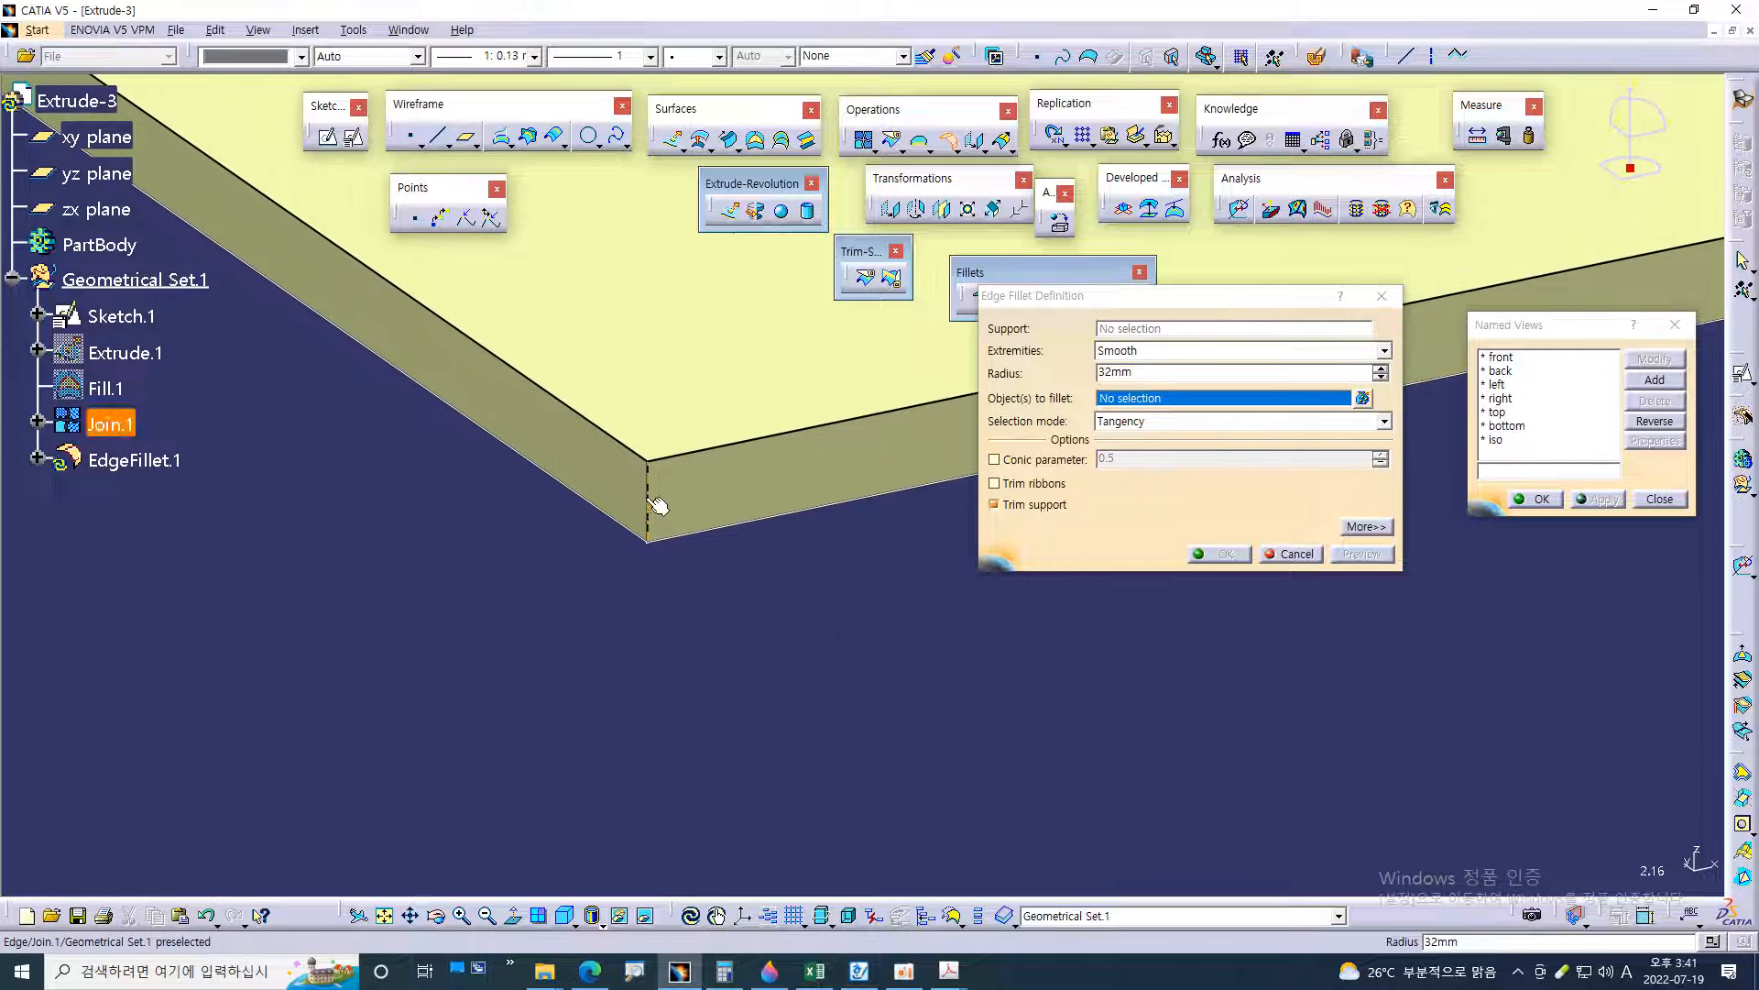
pyautogui.click(651, 499)
pyautogui.keyDown('ctrl'); pyautogui.moveTo(852, 587); pyautogui.dragTo(849, 729, button='middle'); pyautogui.keyUp('ctrl')
pyautogui.moveTo(1132, 642); pyautogui.dragTo(818, 779, button='middle')
pyautogui.click(924, 427)
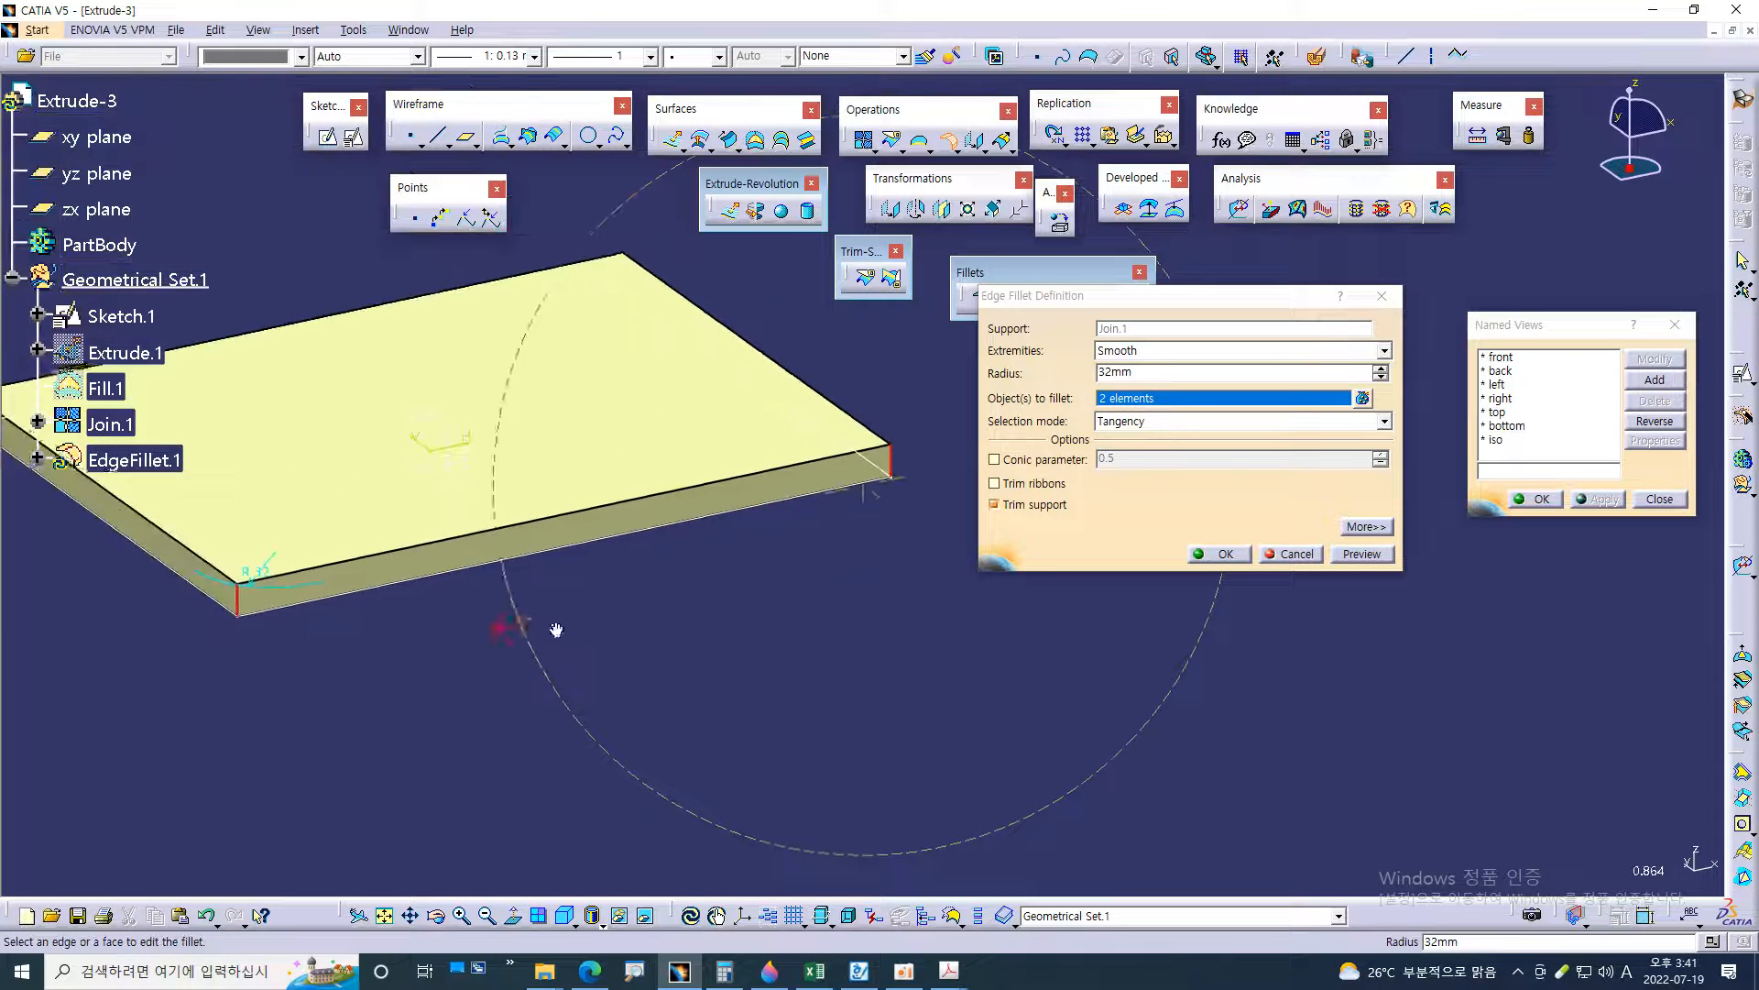
pyautogui.moveTo(510, 632); pyautogui.dragTo(838, 469, button='middle')
pyautogui.moveTo(566, 610); pyautogui.dragTo(848, 536, button='middle')
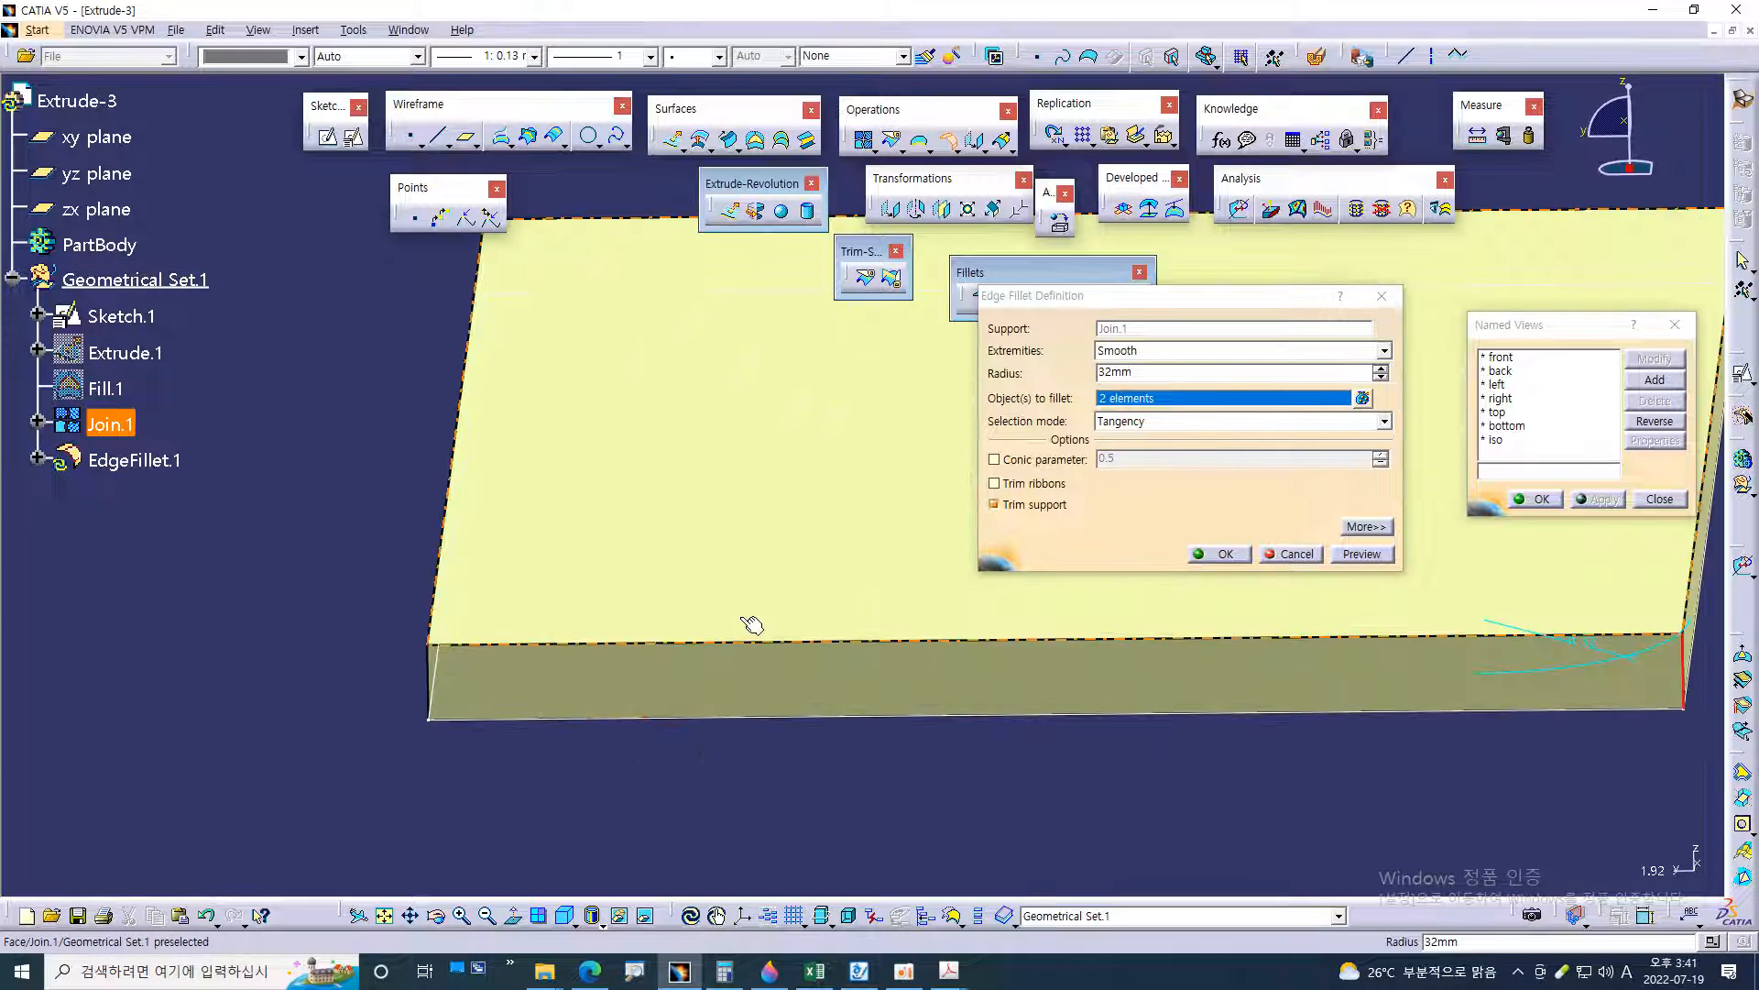
pyautogui.click(435, 668)
pyautogui.moveTo(434, 669); pyautogui.dragTo(678, 497, button='middle')
pyautogui.click(632, 417)
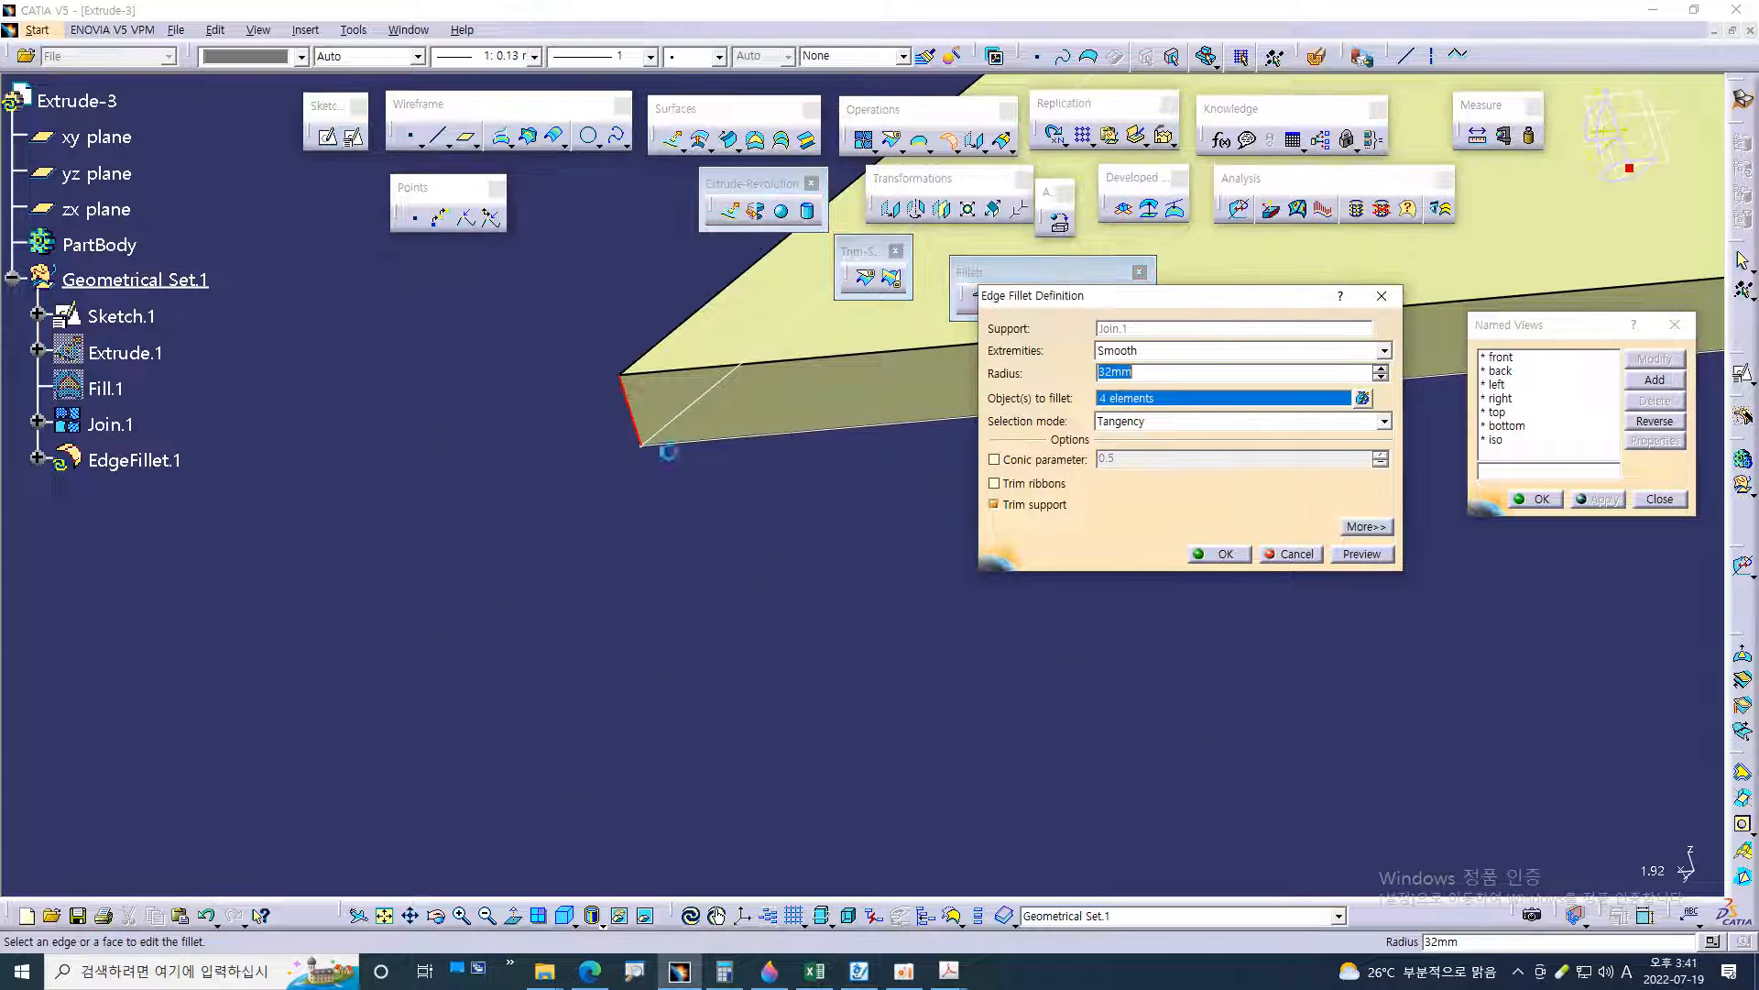
pyautogui.click(1223, 553)
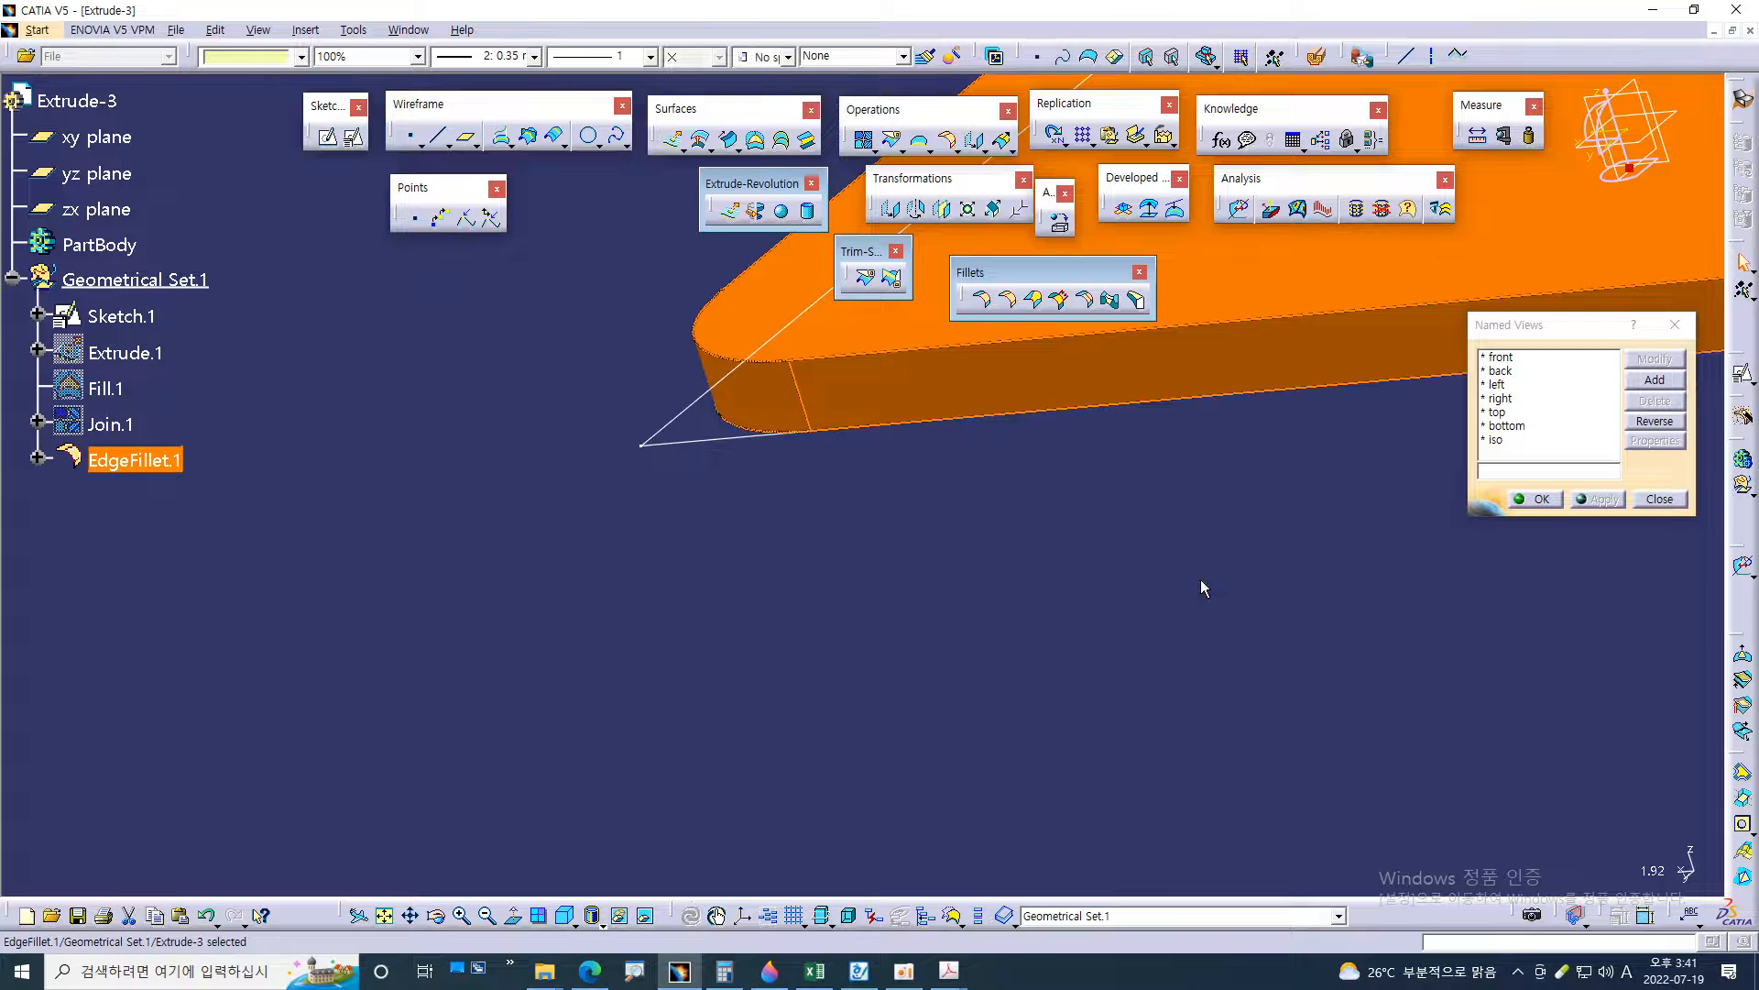
# Inspect the rounded flange corners and hide the base profile Sketch.1
pyautogui.moveTo(1194, 581)
pyautogui.mouseDown(button='middle')
pyautogui.moveTo(855, 534)
pyautogui.moveTo(990, 641)
pyautogui.moveTo(692, 676)
pyautogui.moveTo(743, 562)
pyautogui.moveTo(734, 746)
pyautogui.mouseUp(button='middle')
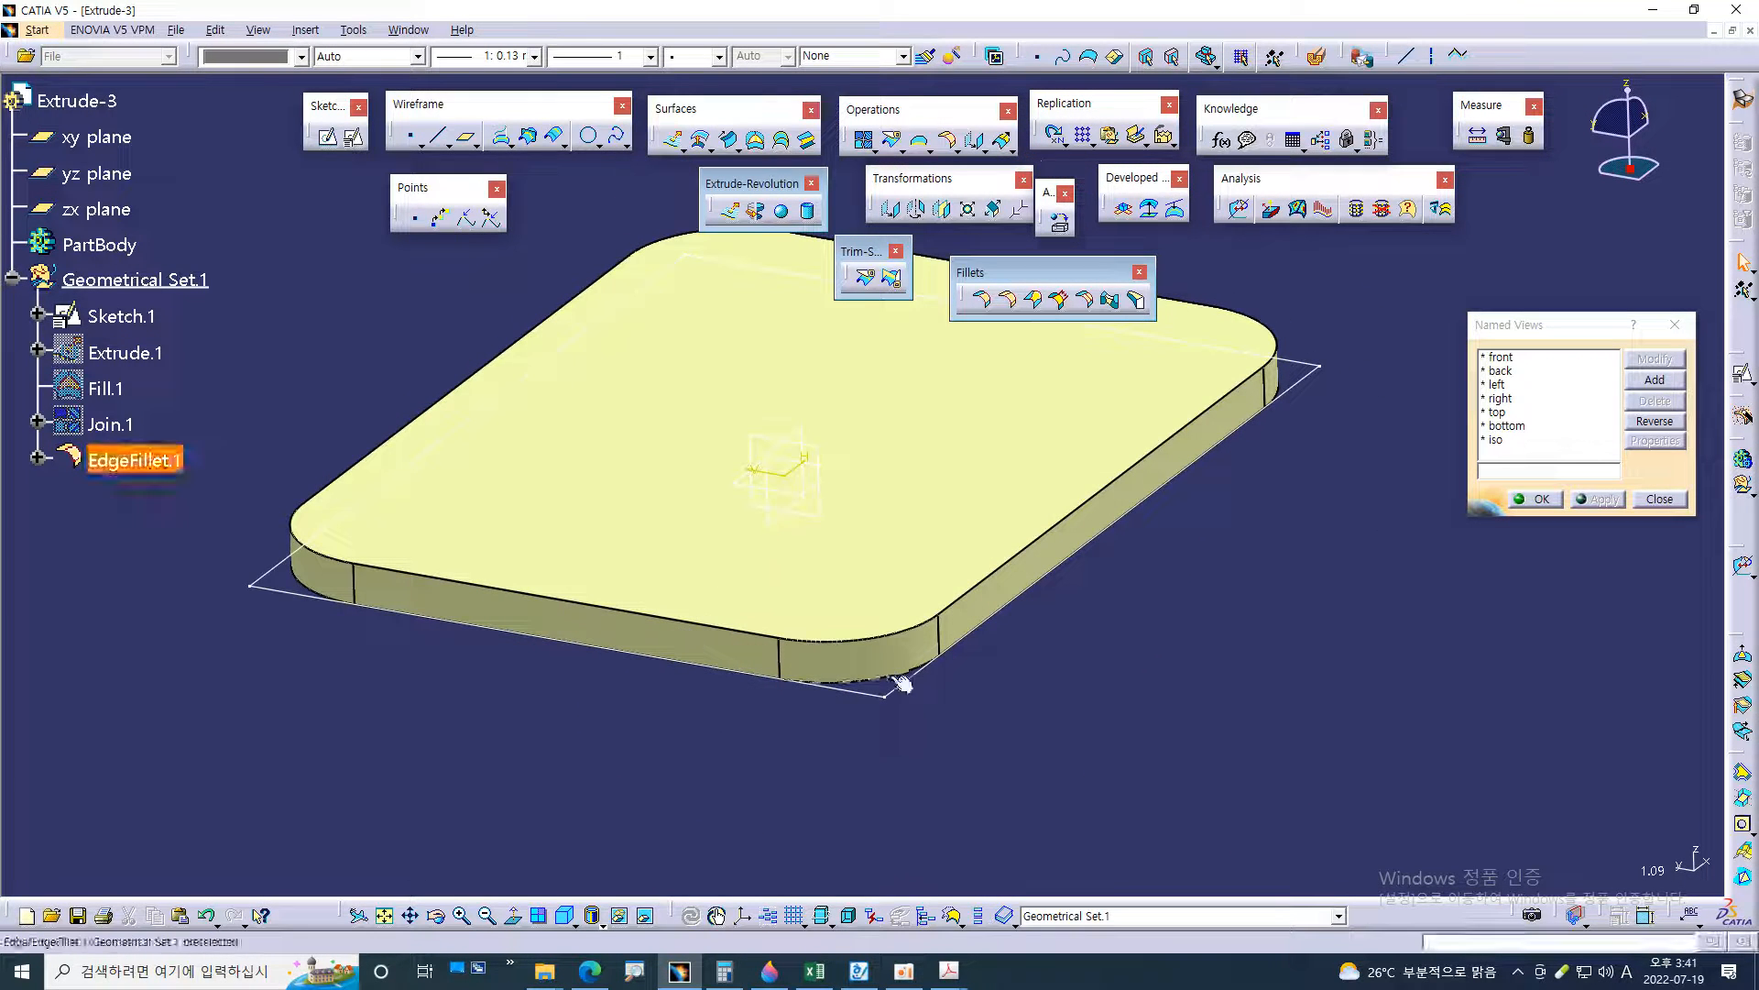
pyautogui.moveTo(936, 722); pyautogui.dragTo(931, 531, button='middle')
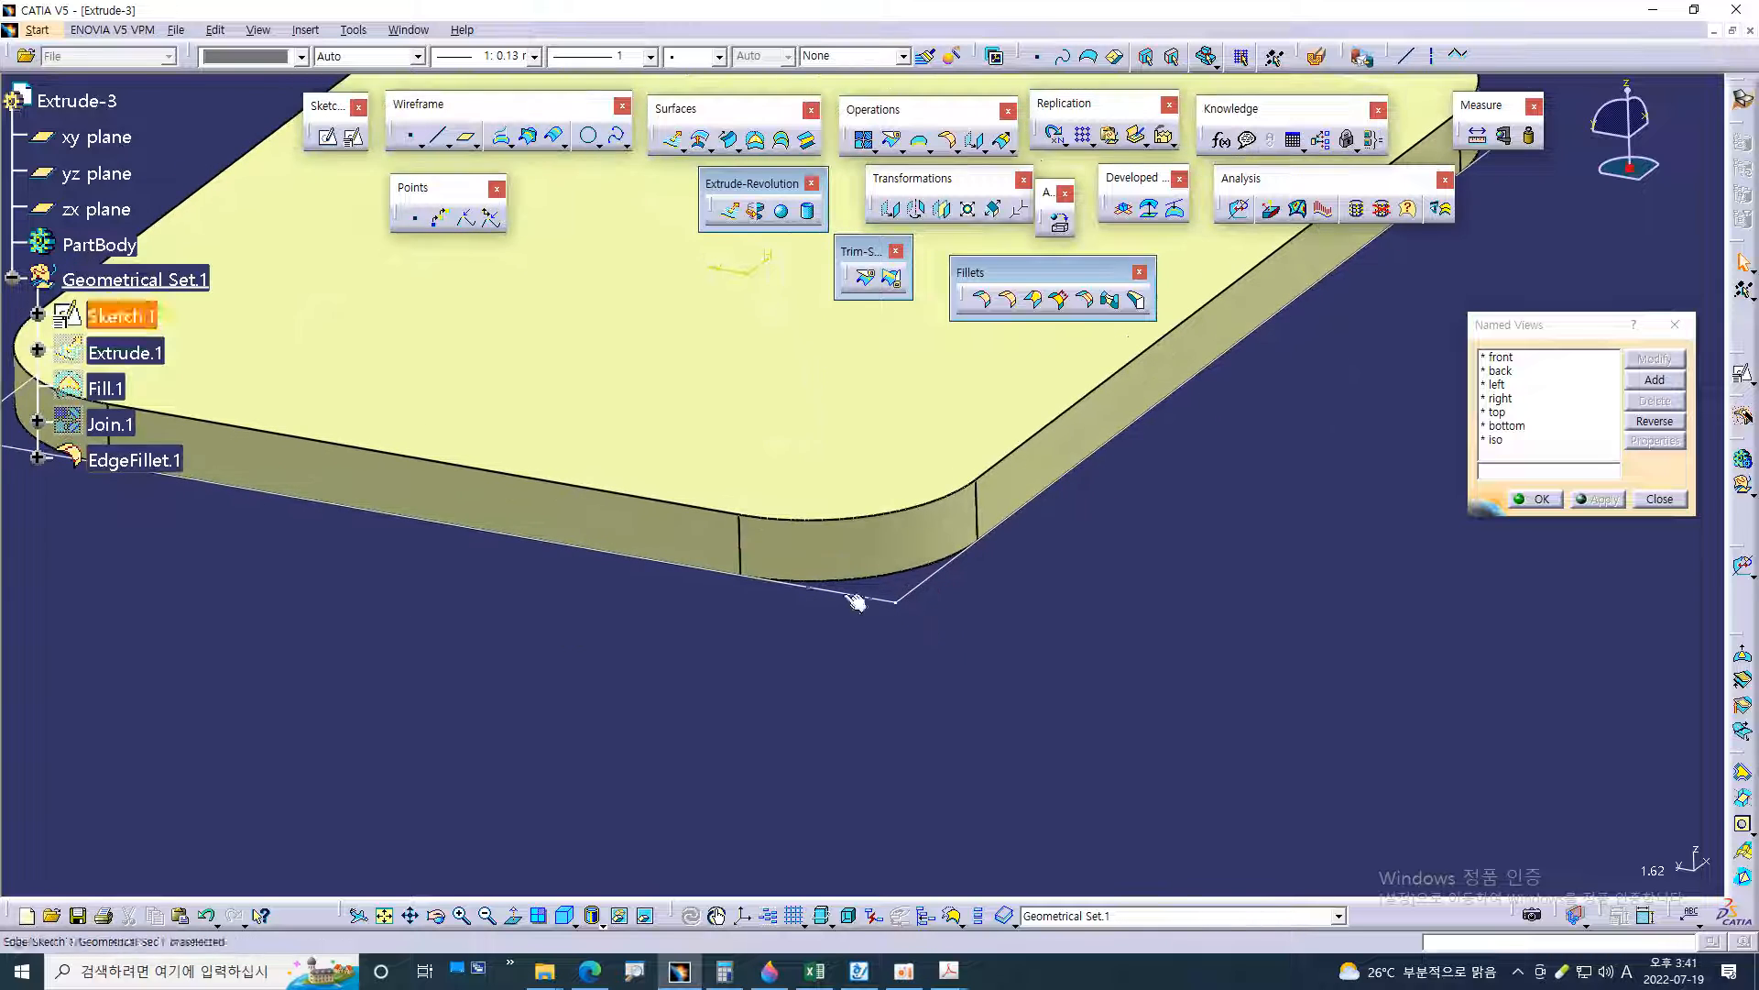
pyautogui.moveTo(812, 667); pyautogui.dragTo(1197, 684, button='middle')
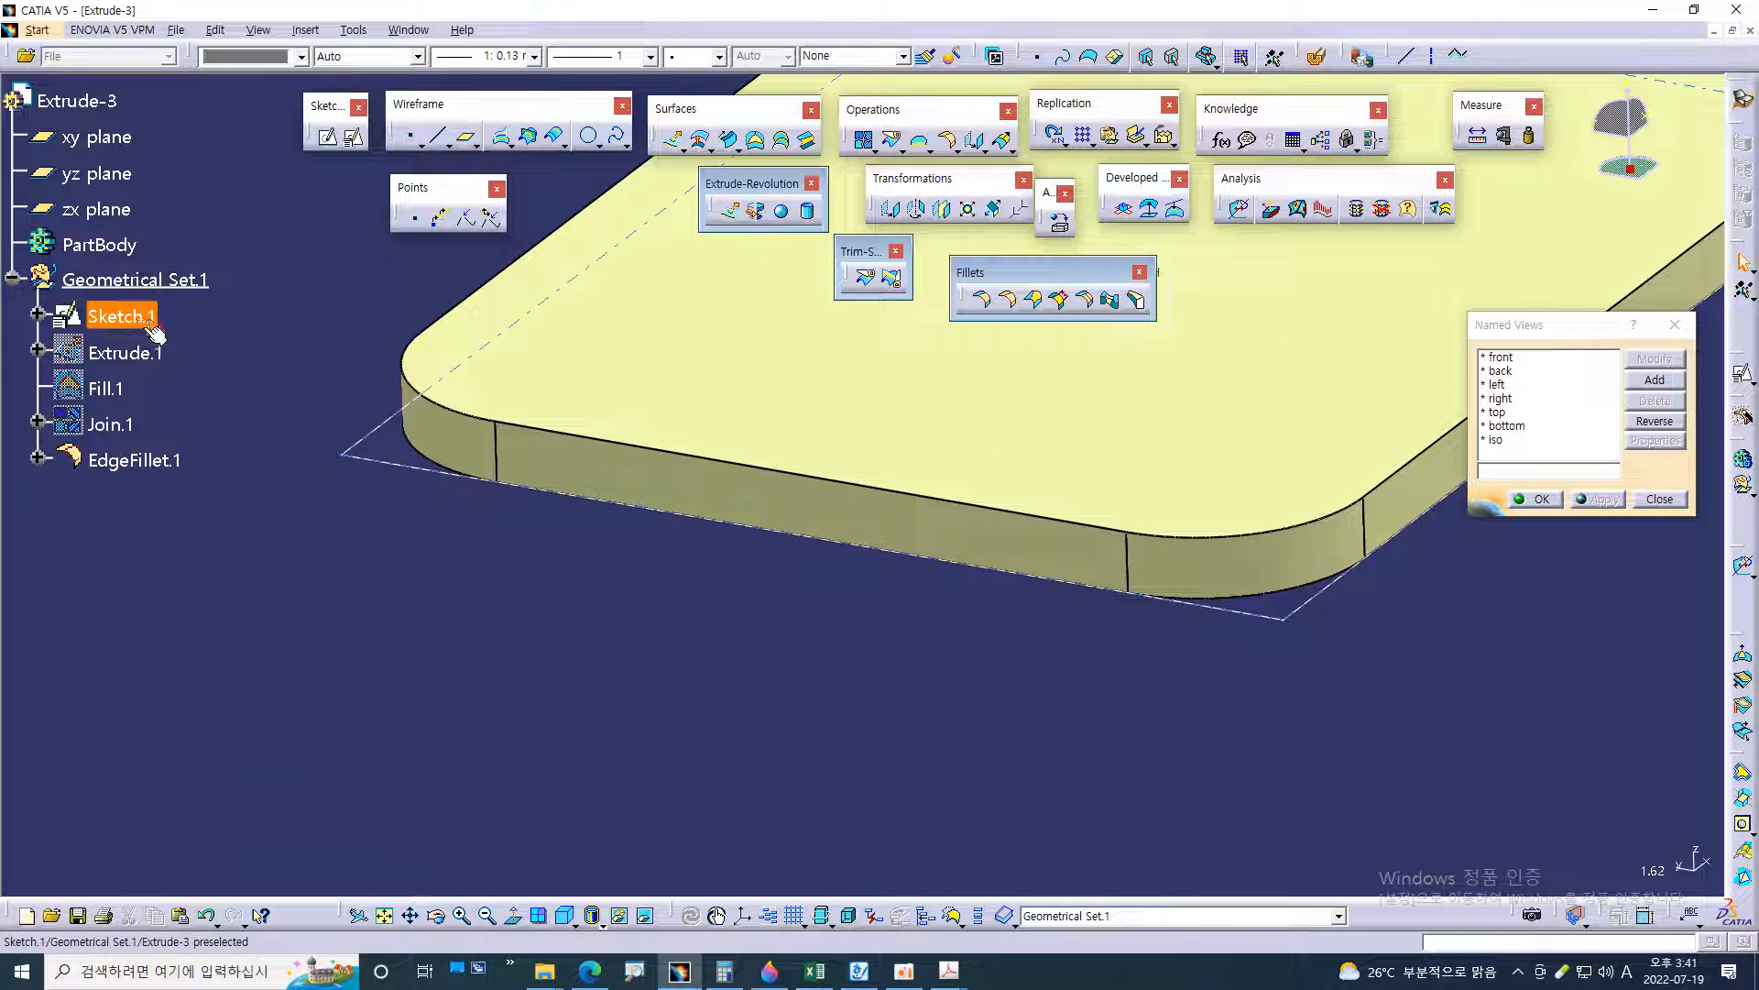
pyautogui.rightClick(138, 321)
pyautogui.click(181, 376)
pyautogui.moveTo(835, 613)
pyautogui.mouseDown(button='middle')
pyautogui.moveTo(836, 727)
pyautogui.moveTo(1125, 591)
pyautogui.moveTo(691, 577)
pyautogui.moveTo(896, 620)
pyautogui.mouseUp(button='middle')
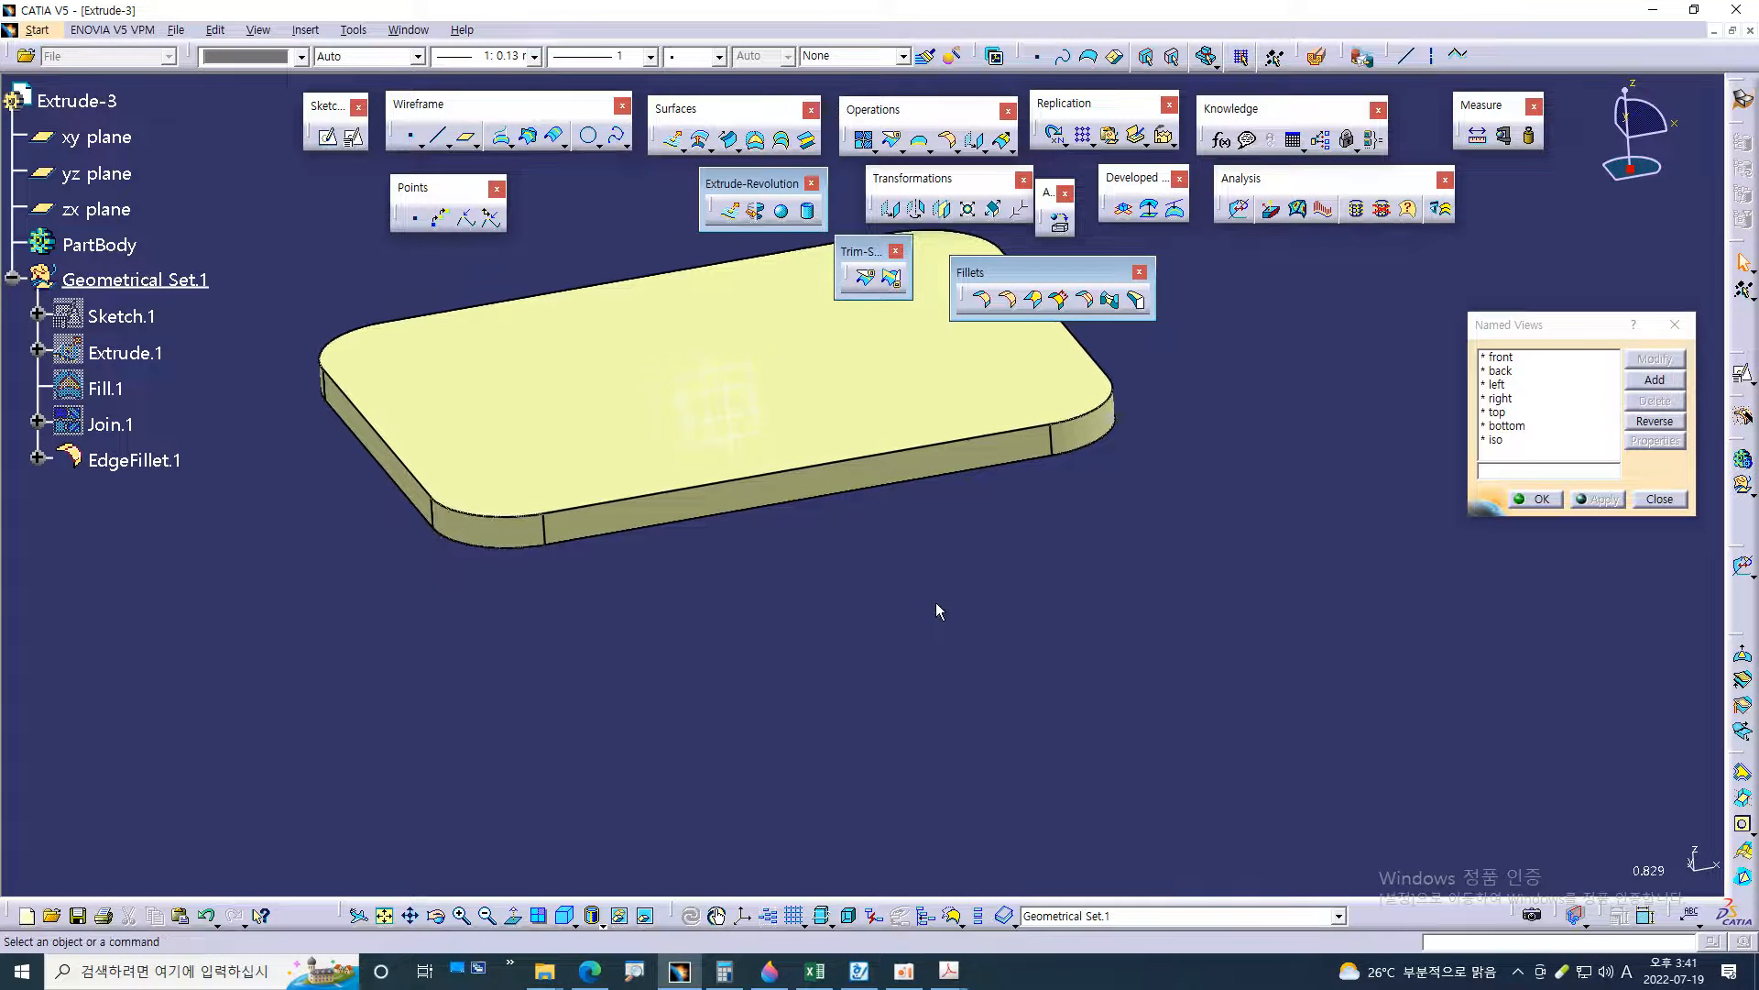
# Check R6 in section view B-B of 54.pdf and round the flange's top perimeter edge with a 6 mm Edge Fillet
pyautogui.hotkey('alt', 'Tab')
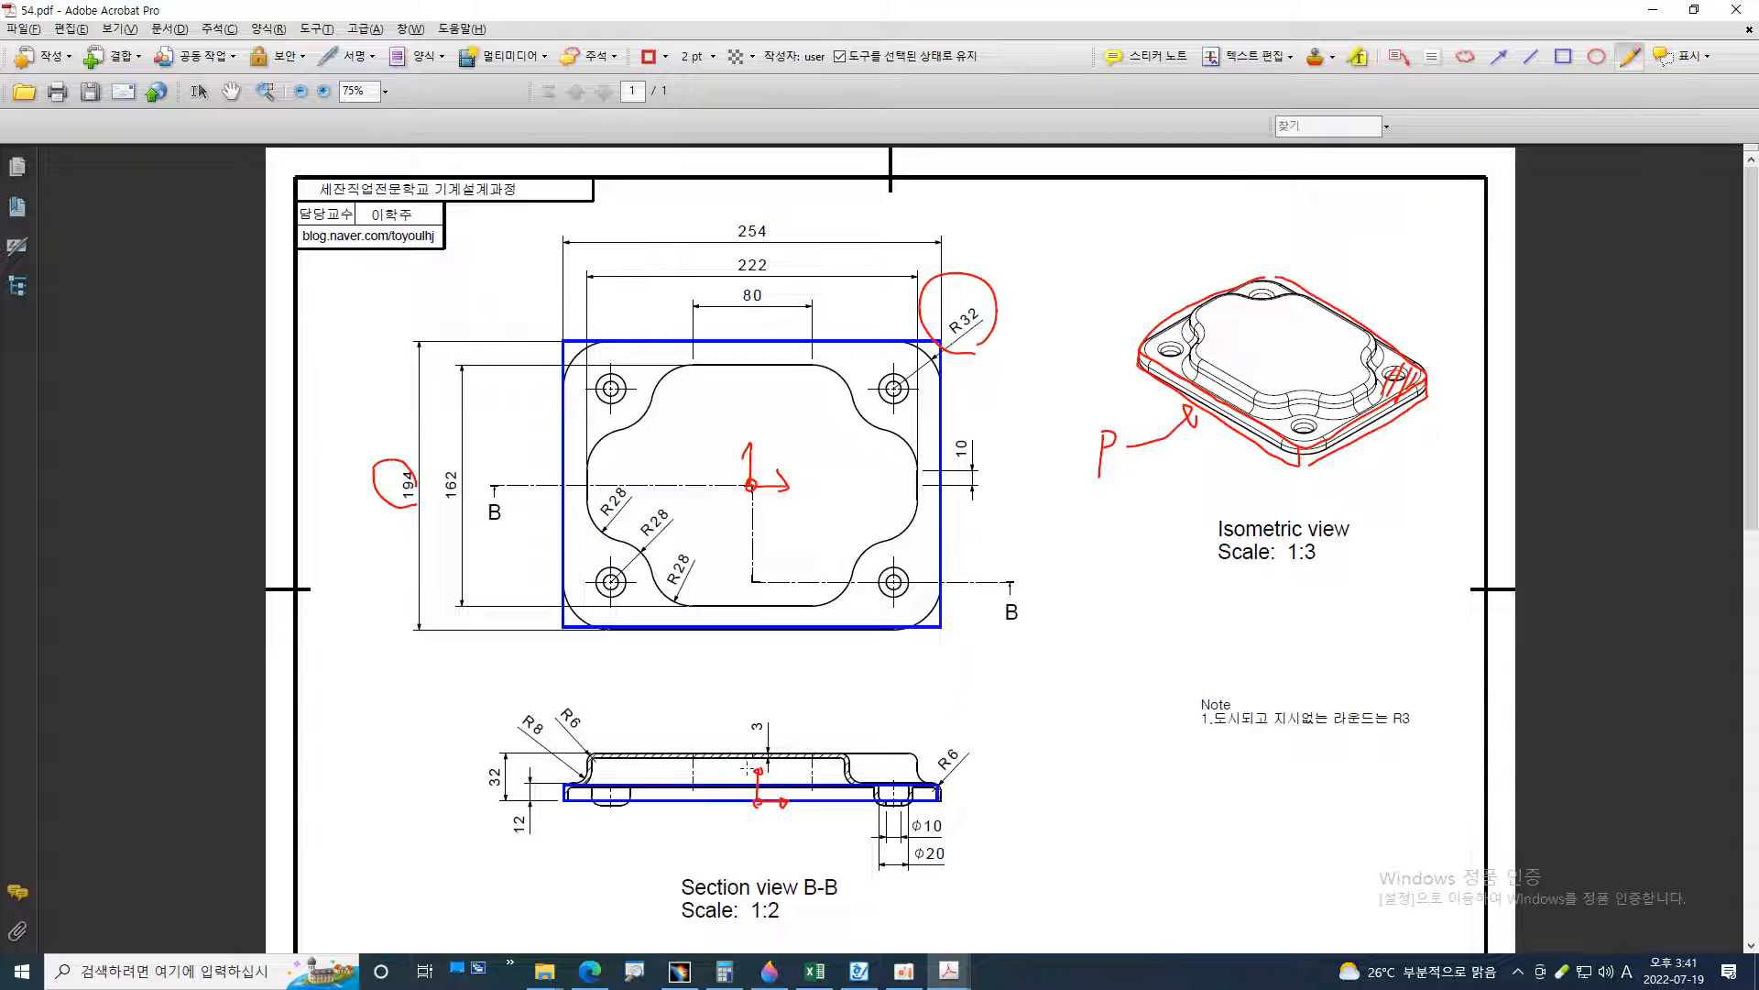
pyautogui.keyDown('ctrl'); pyautogui.scroll(5, 893, 811); pyautogui.keyUp('ctrl')
pyautogui.moveTo(1174, 534)
pyautogui.mouseDown()
pyautogui.moveTo(1172, 572)
pyautogui.moveTo(1090, 596)
pyautogui.moveTo(1182, 550)
pyautogui.mouseUp()
pyautogui.keyDown('ctrl'); pyautogui.scroll(-2, 1187, 591); pyautogui.keyUp('ctrl')
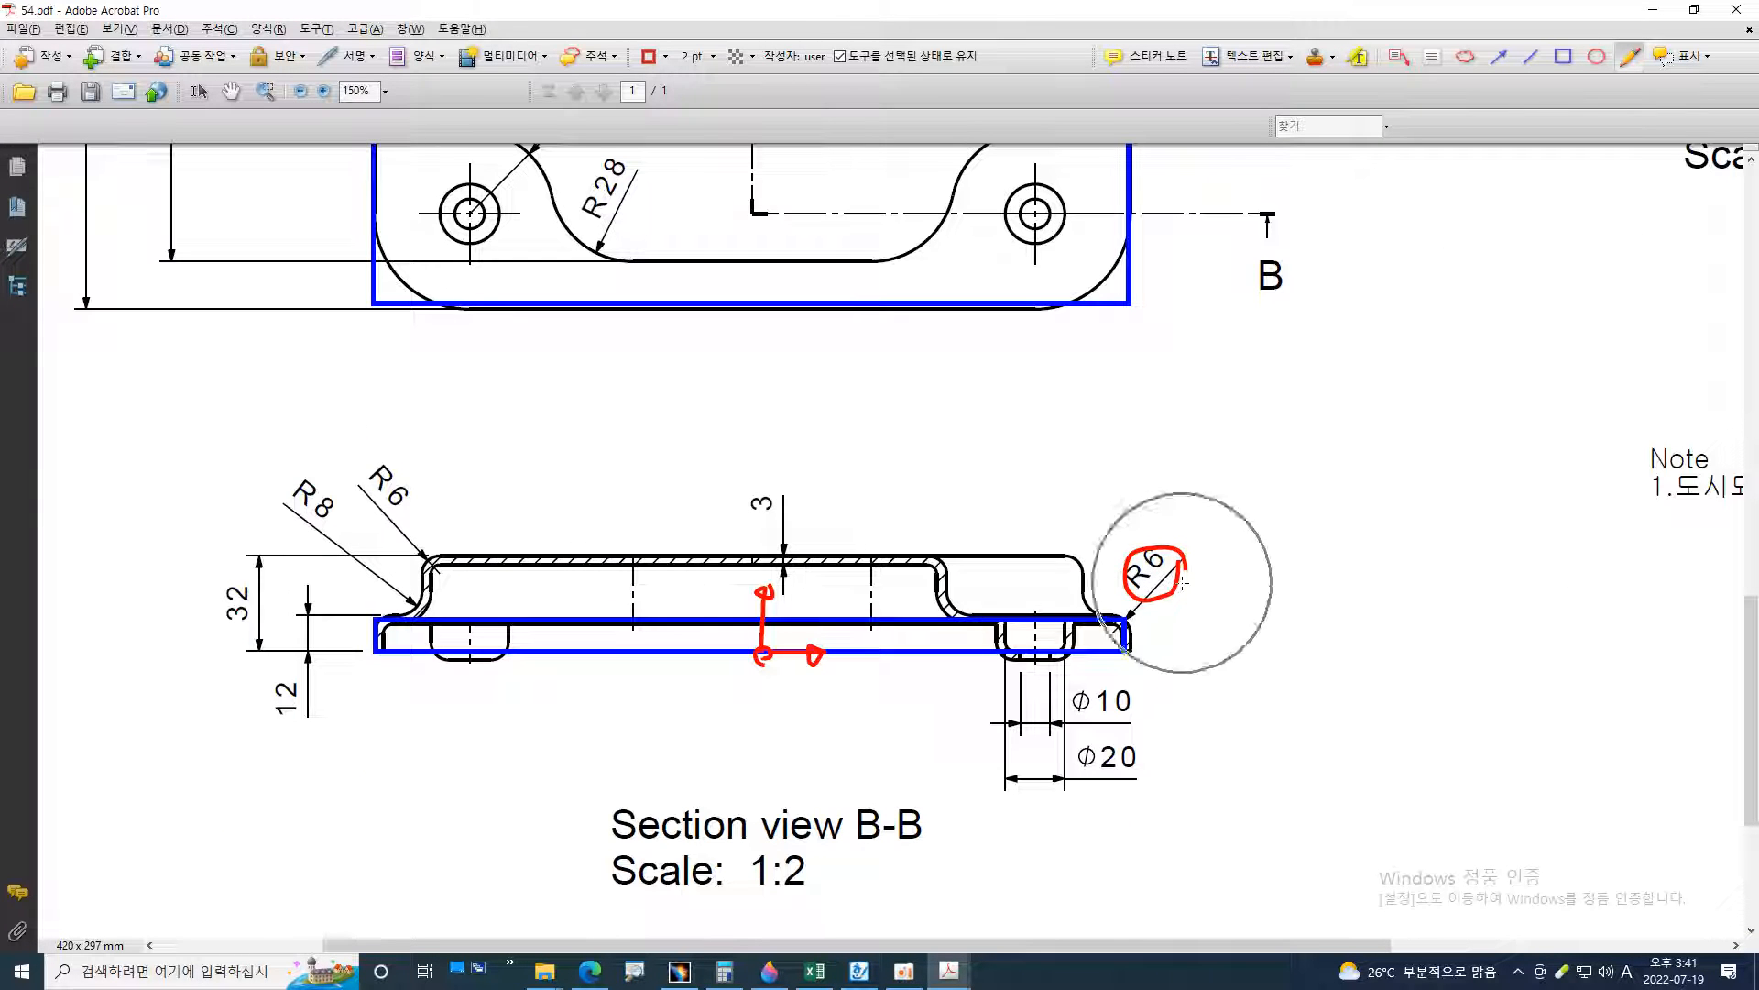
pyautogui.hotkey('alt', 'Tab')
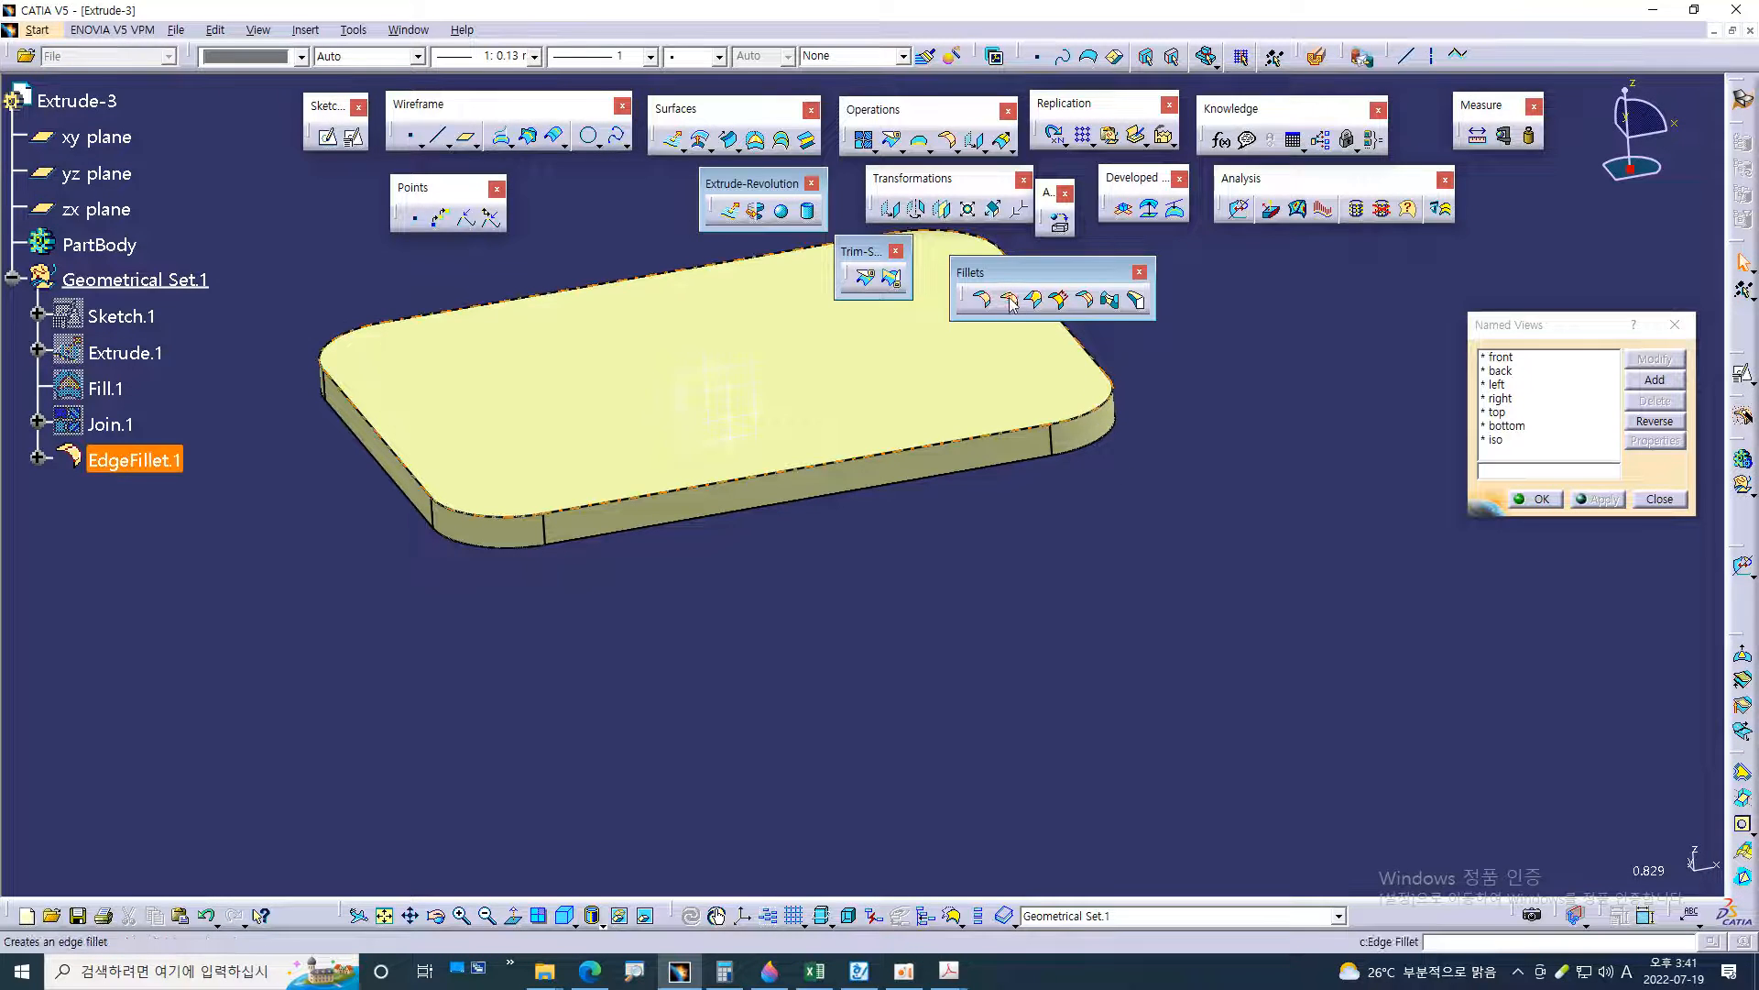
pyautogui.click(1011, 304)
pyautogui.click(1164, 372)
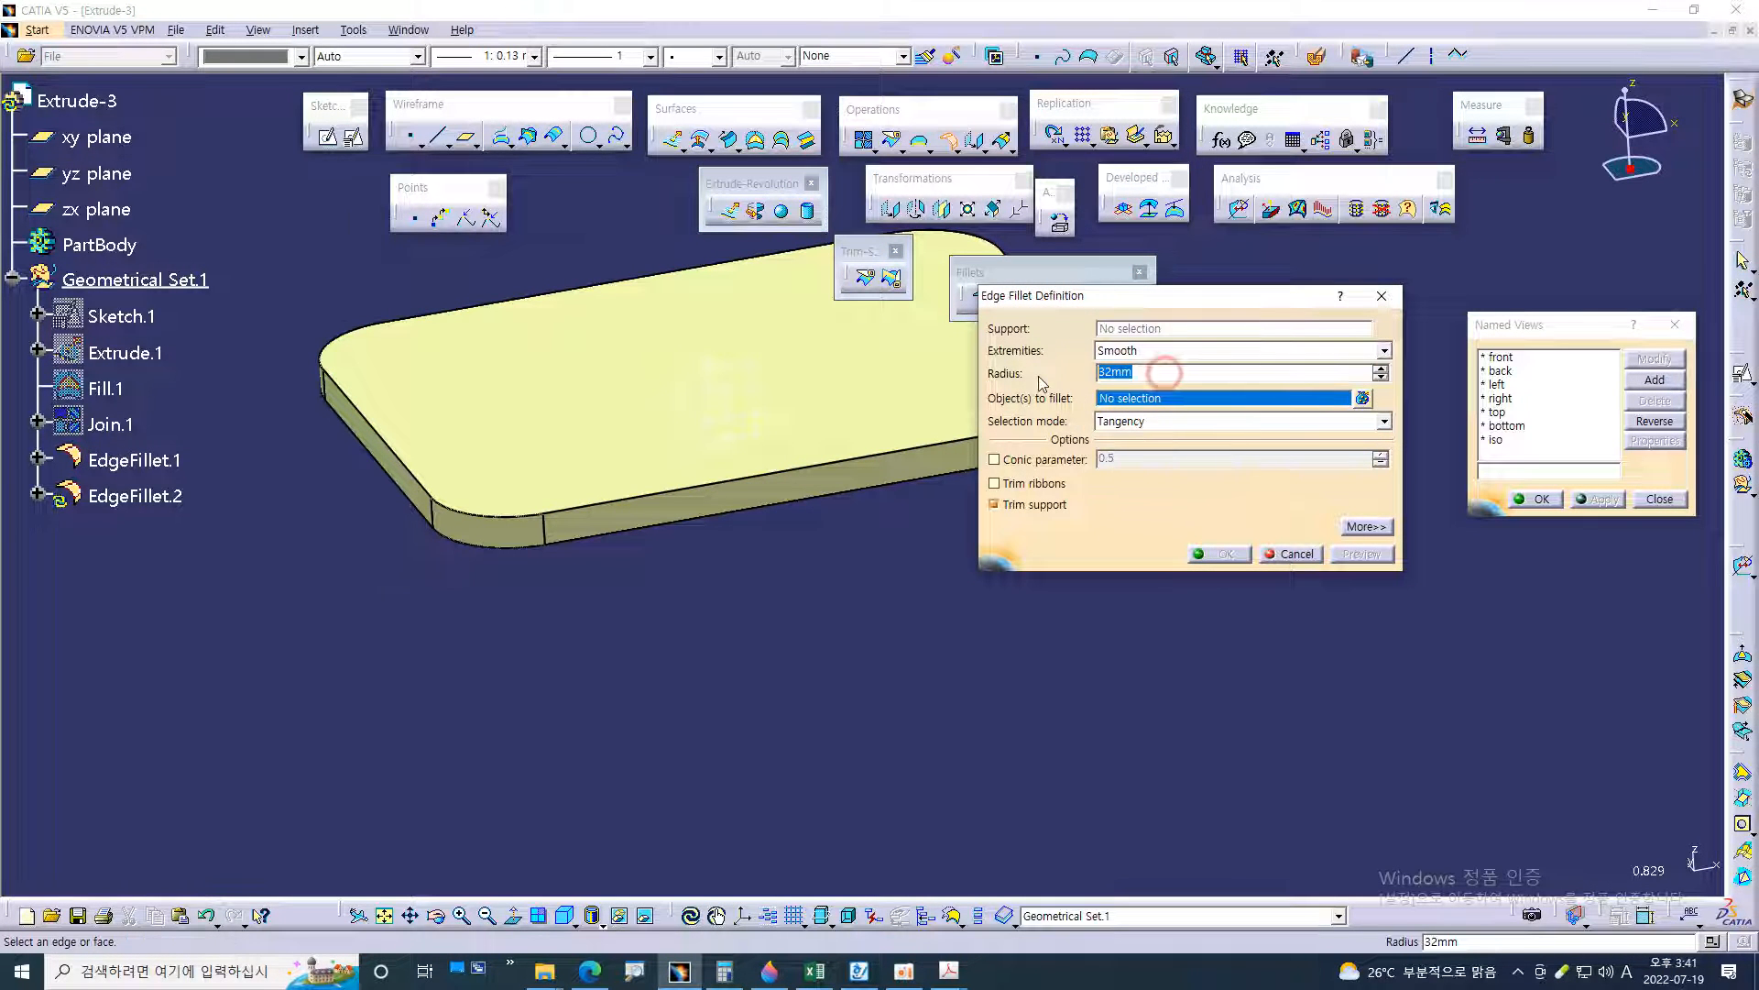
pyautogui.write('6')
pyautogui.moveTo(774, 647); pyautogui.dragTo(771, 444, button='middle')
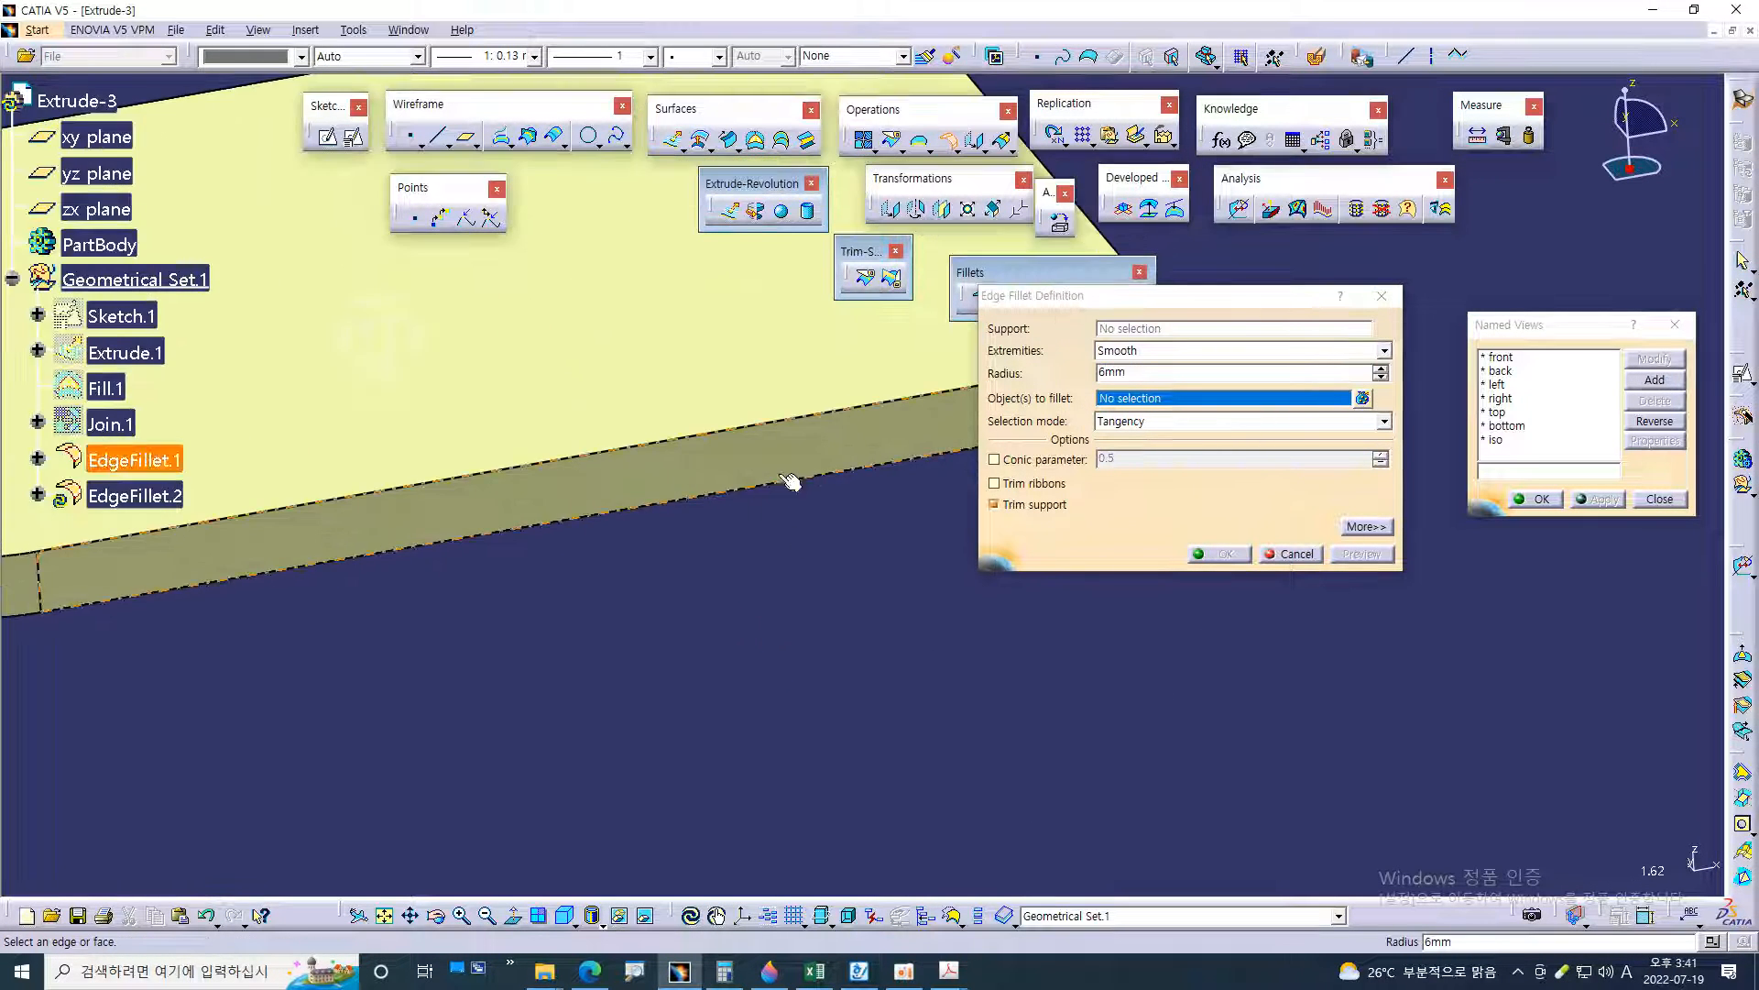
pyautogui.click(763, 431)
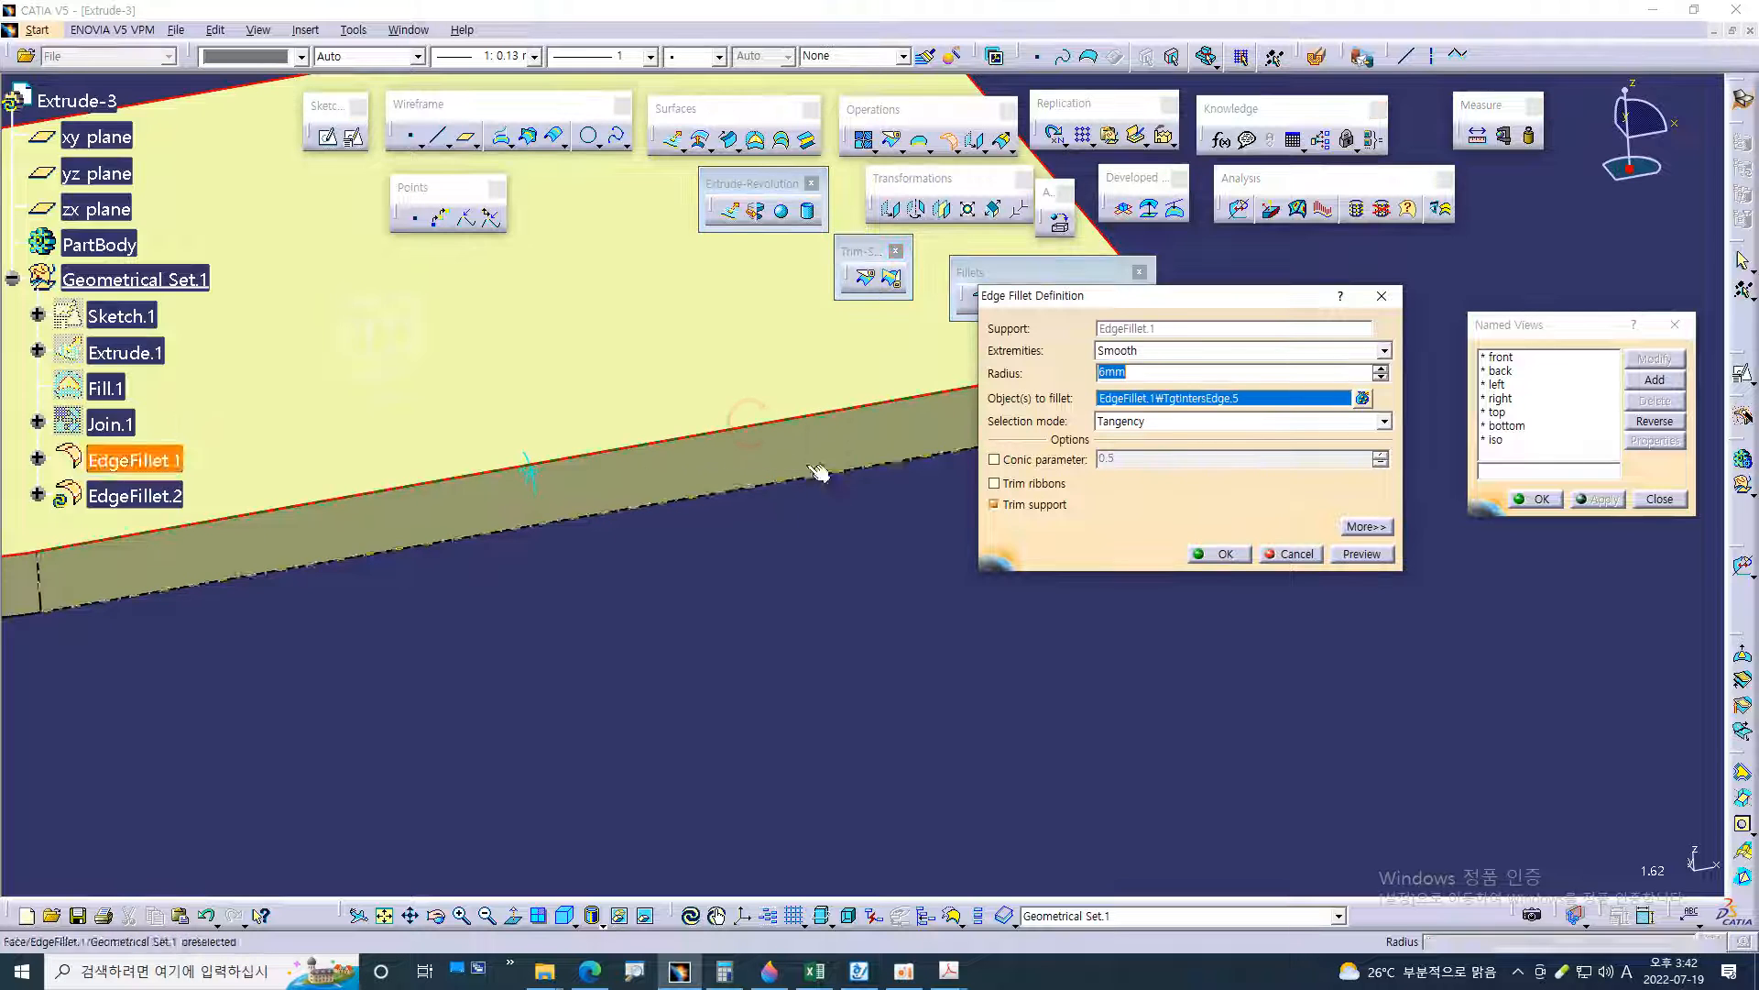
pyautogui.moveTo(1219, 586); pyautogui.dragTo(1228, 635, button='middle')
pyautogui.click(1226, 554)
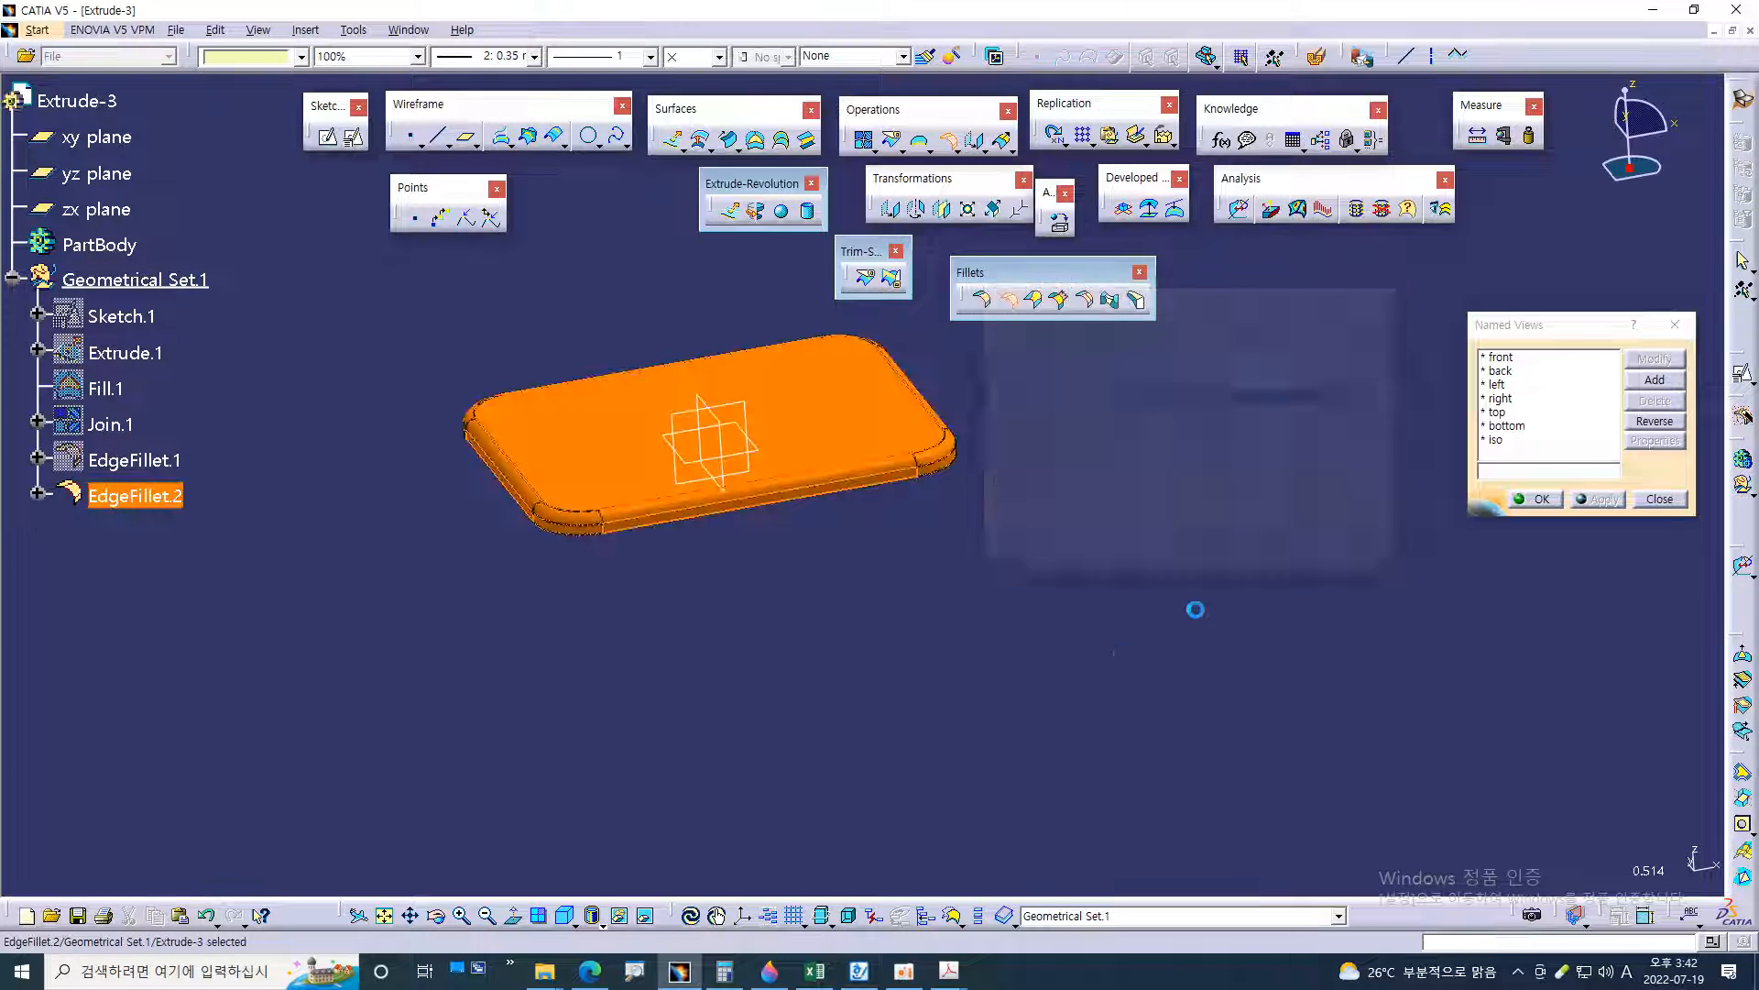
# Start saving the part and create a new folder named 서피스모델링 inside the desktop folder 3D프린터(제품디자인)
pyautogui.click(1123, 658)
pyautogui.moveTo(757, 706); pyautogui.dragTo(954, 723, button='middle')
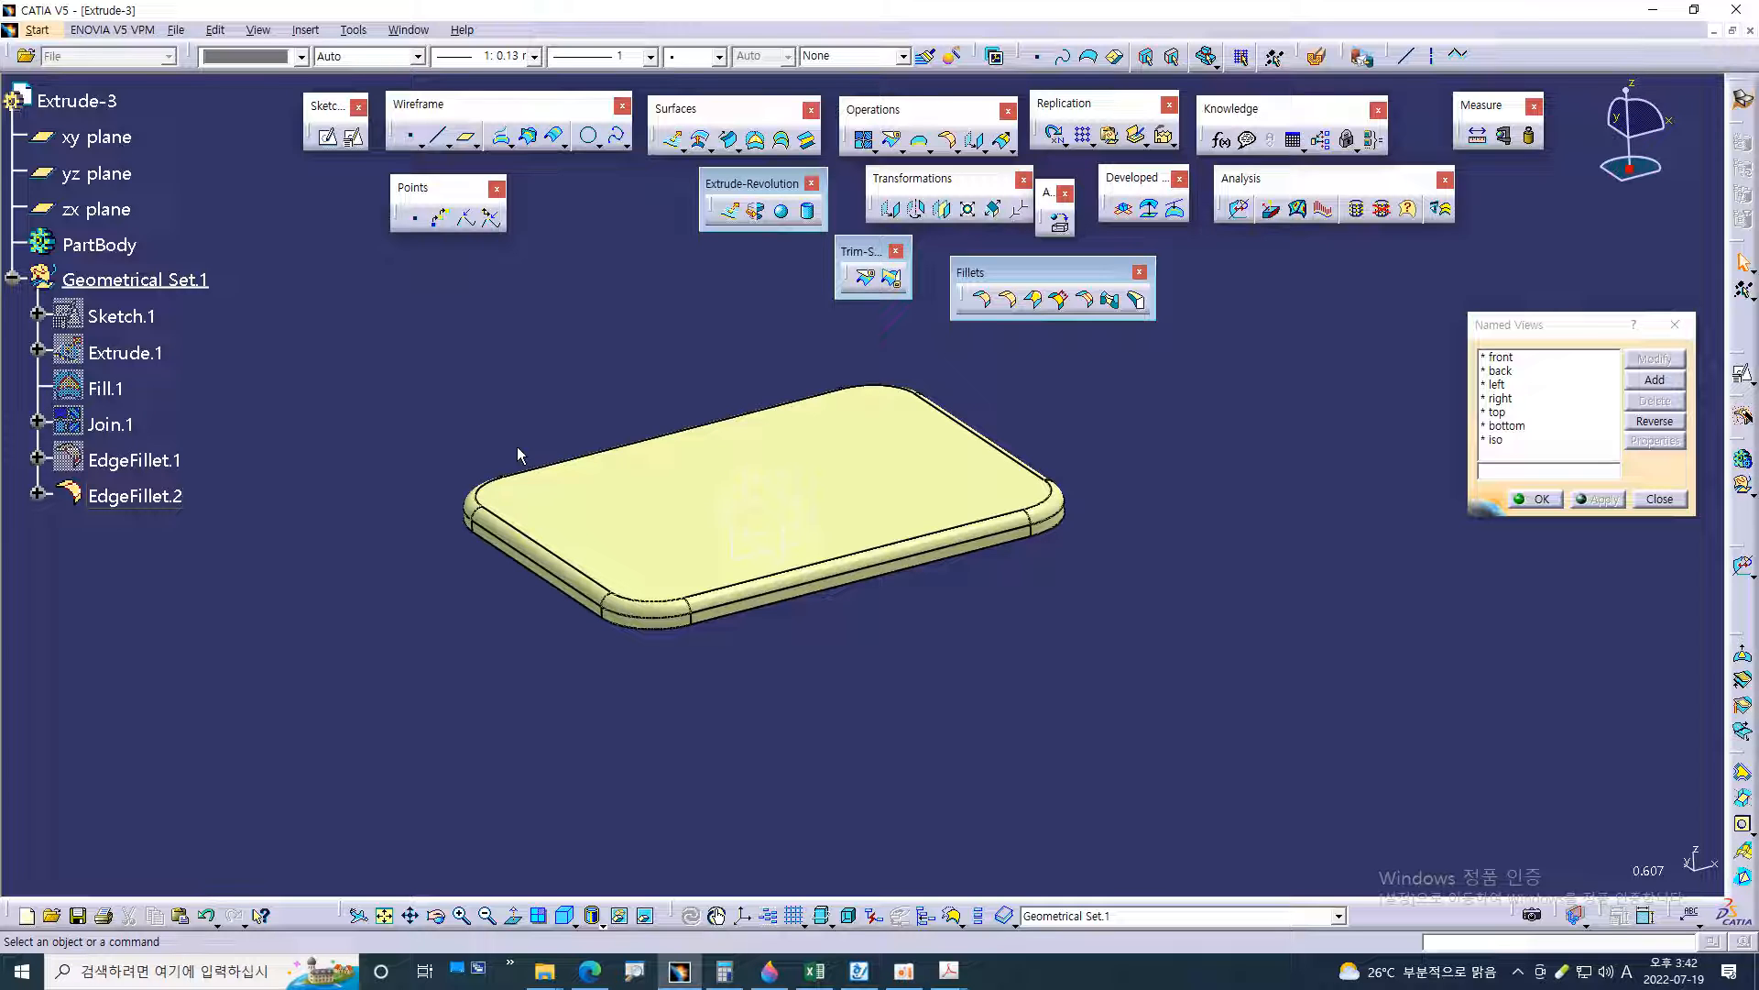
pyautogui.click(179, 32)
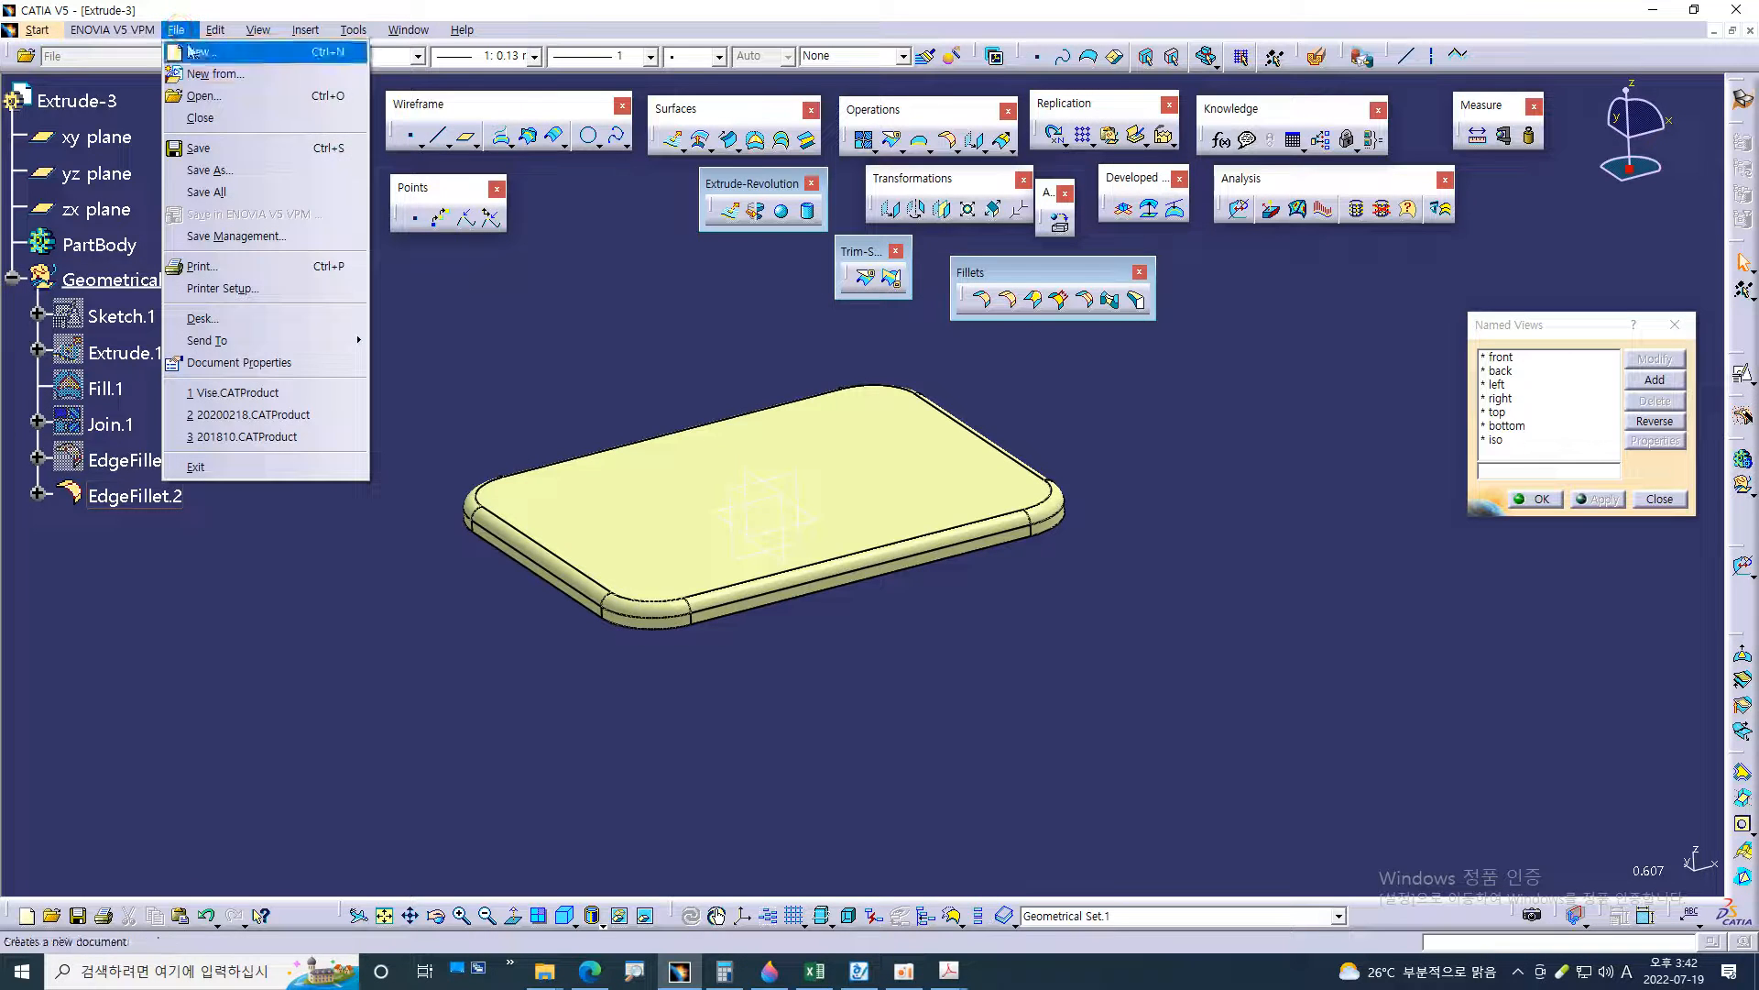
pyautogui.click(211, 149)
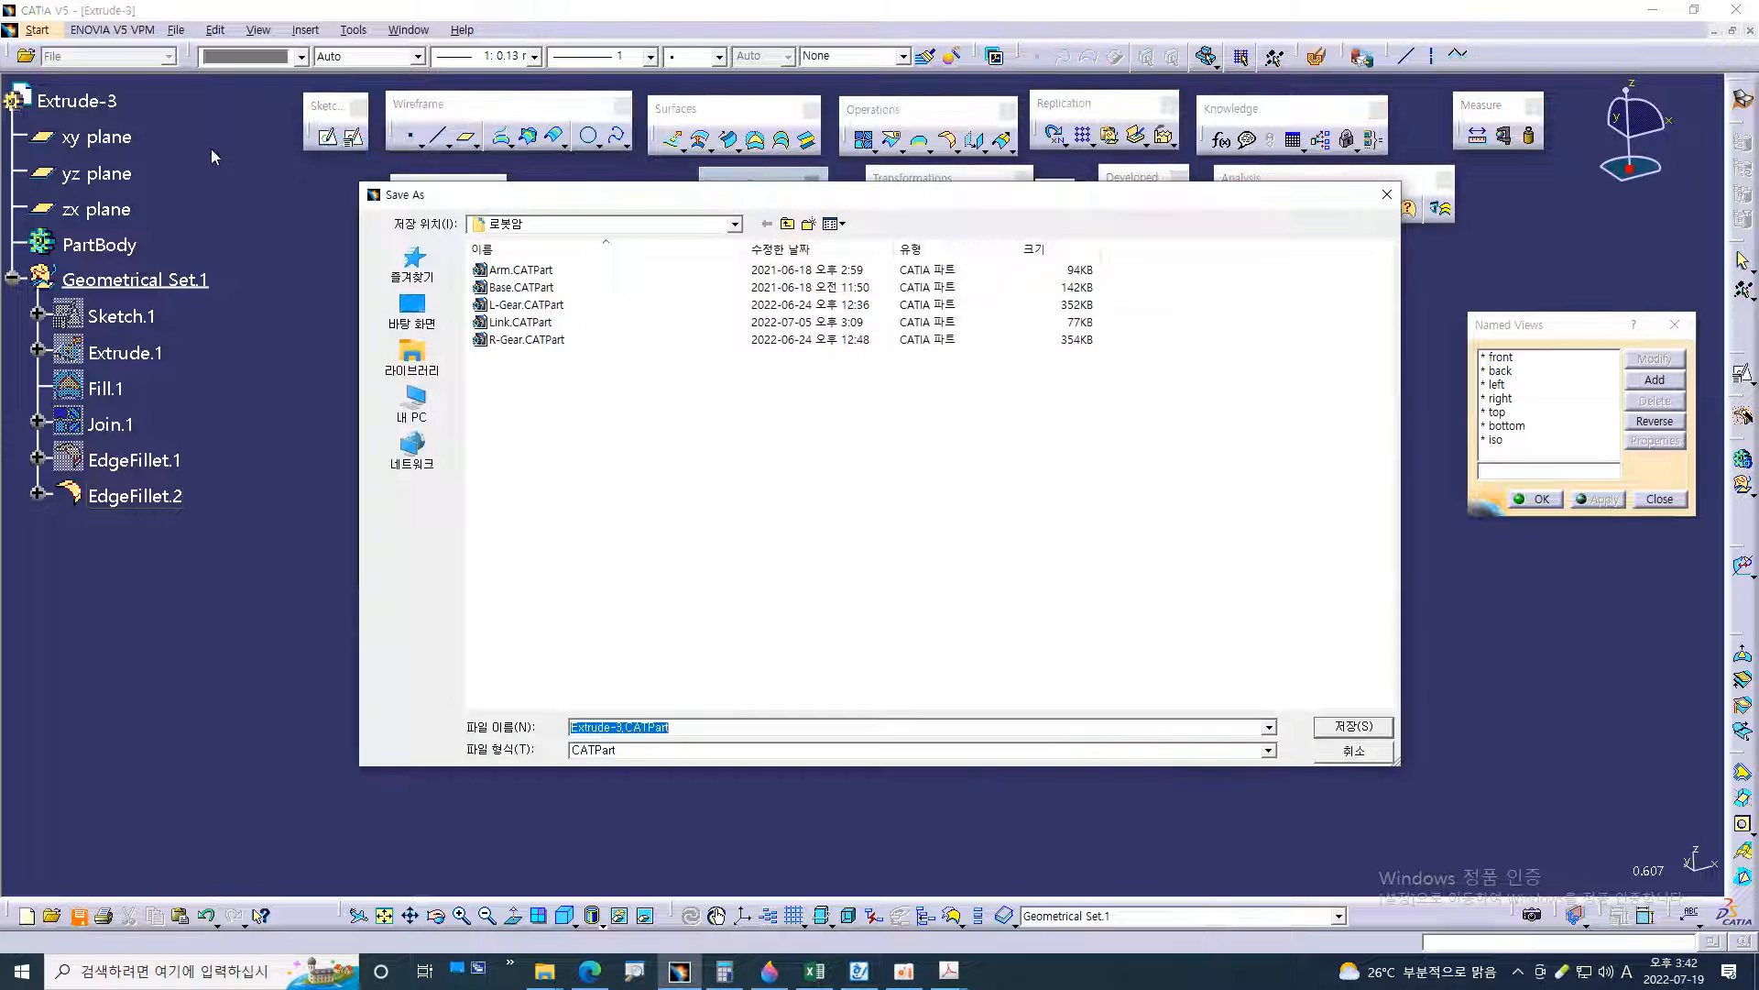
pyautogui.click(412, 310)
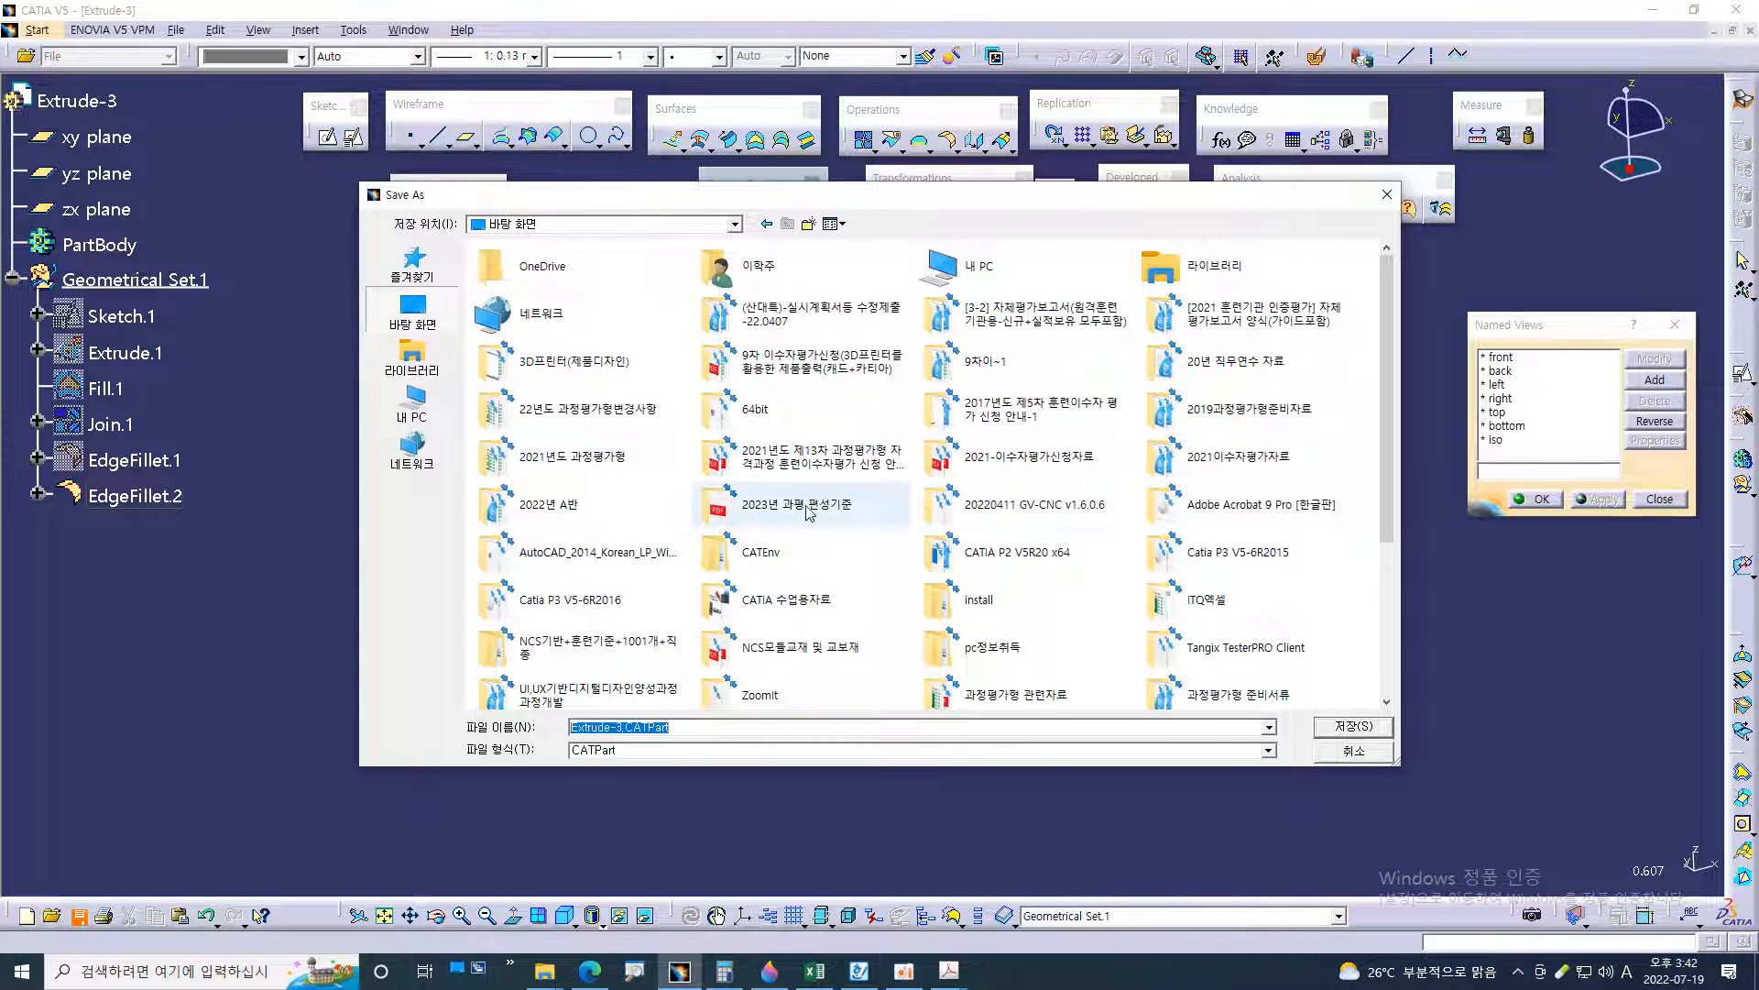
pyautogui.doubleClick(568, 362)
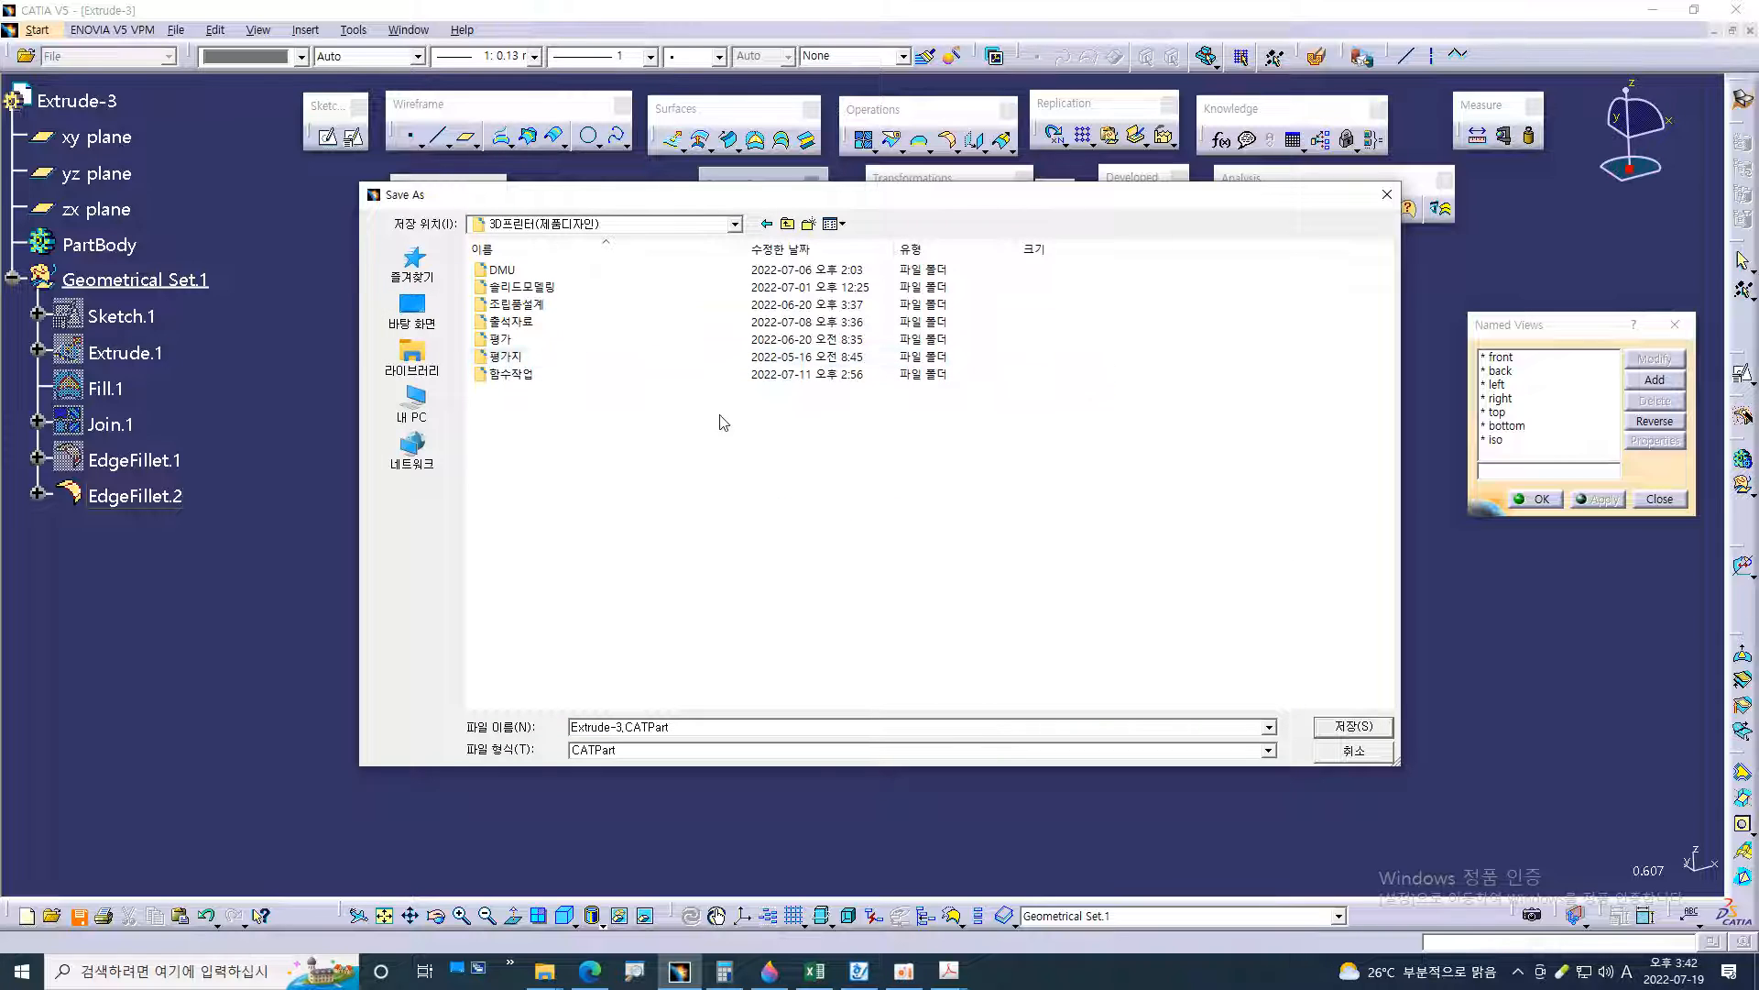
pyautogui.click(807, 225)
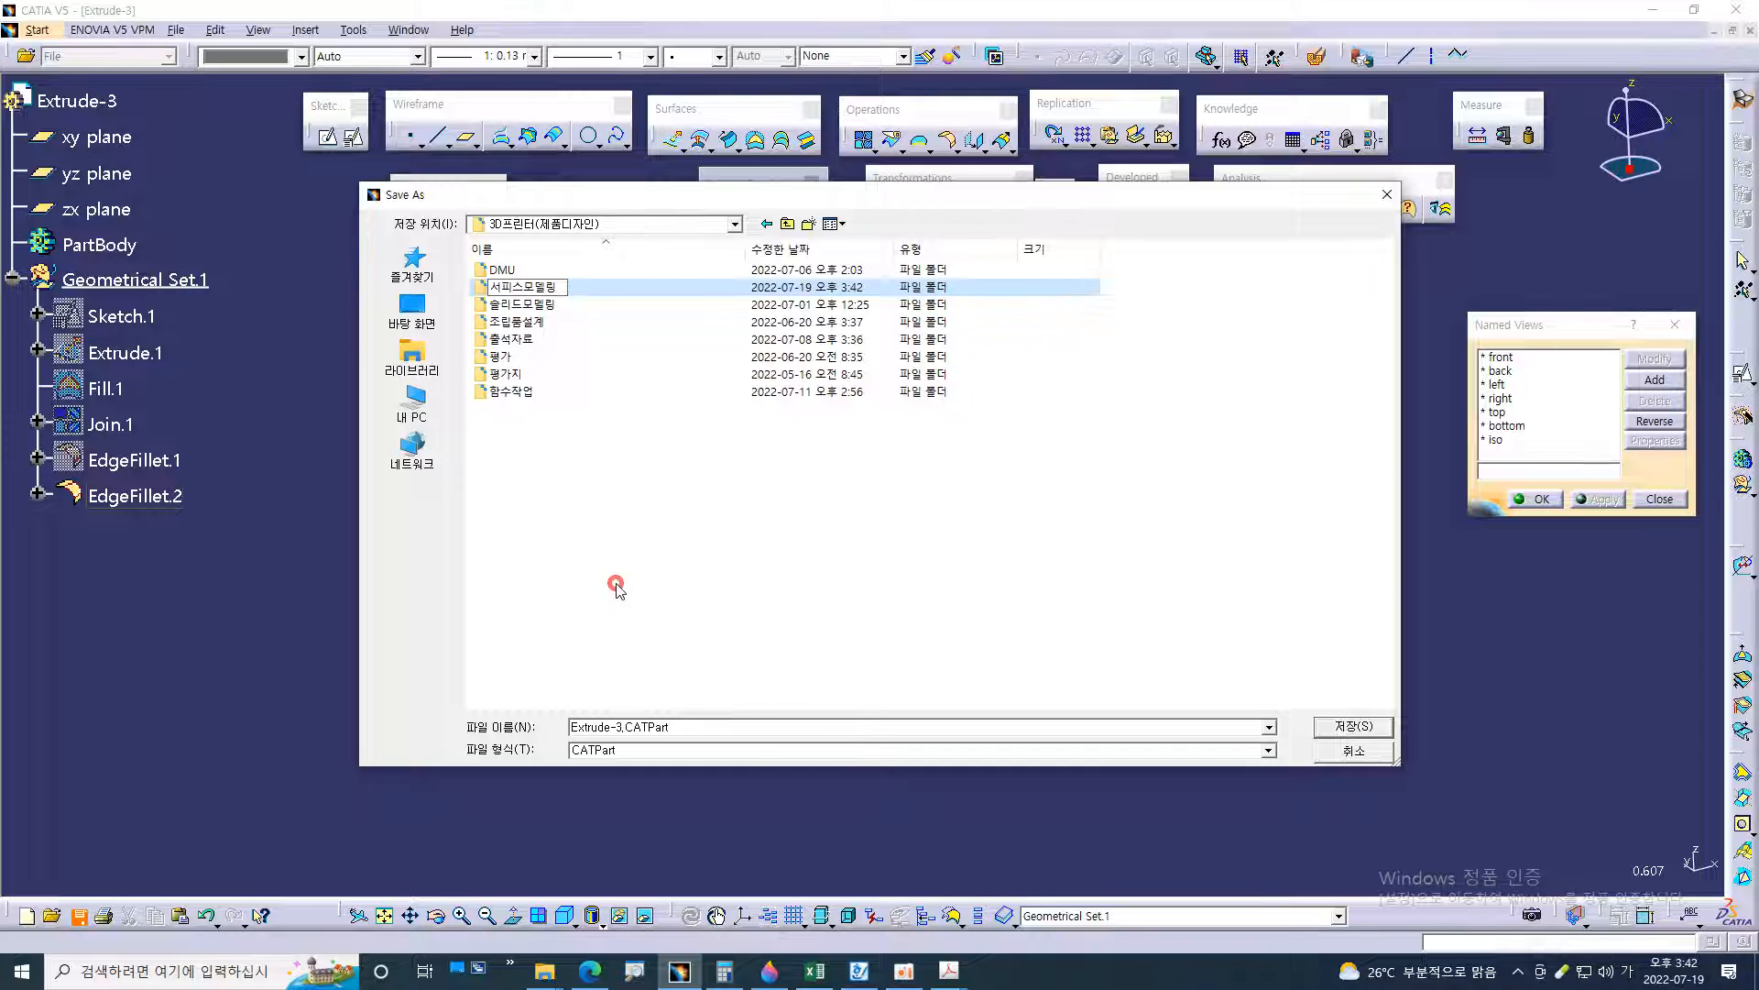
pyautogui.press('Return')
# Save the part as Extrude-3.CATPart in the 서피스모델링 folder
pyautogui.doubleClick(545, 288)
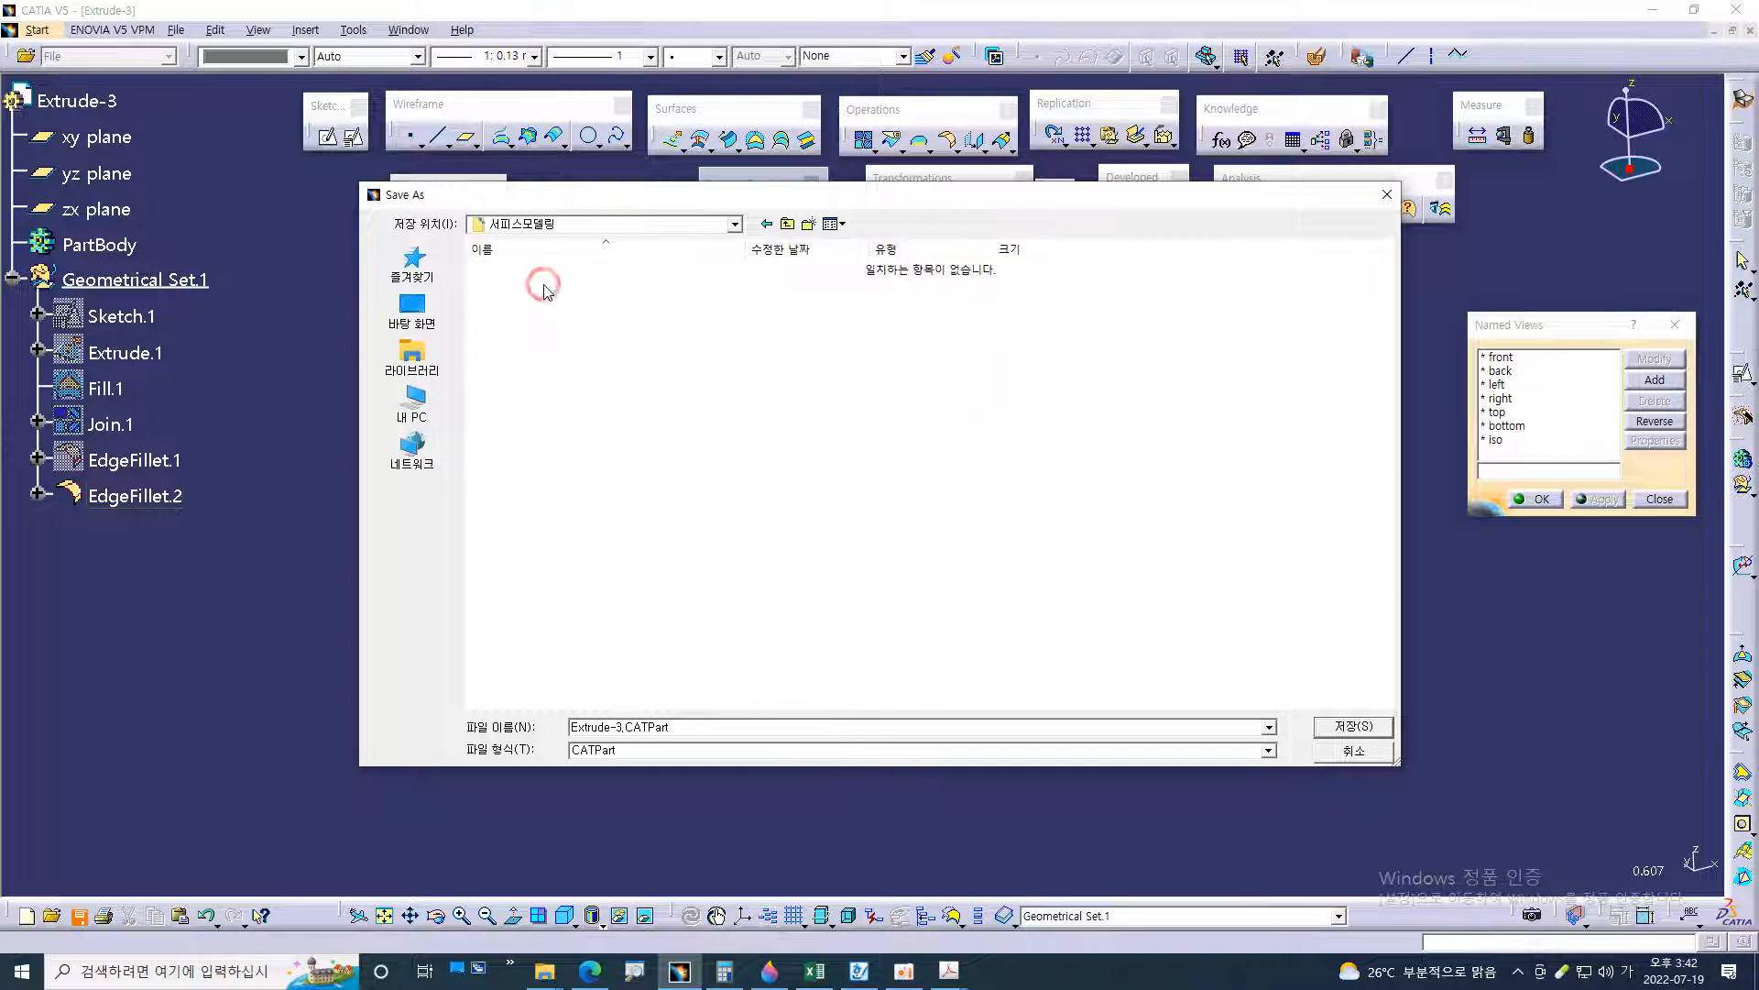
pyautogui.click(1341, 735)
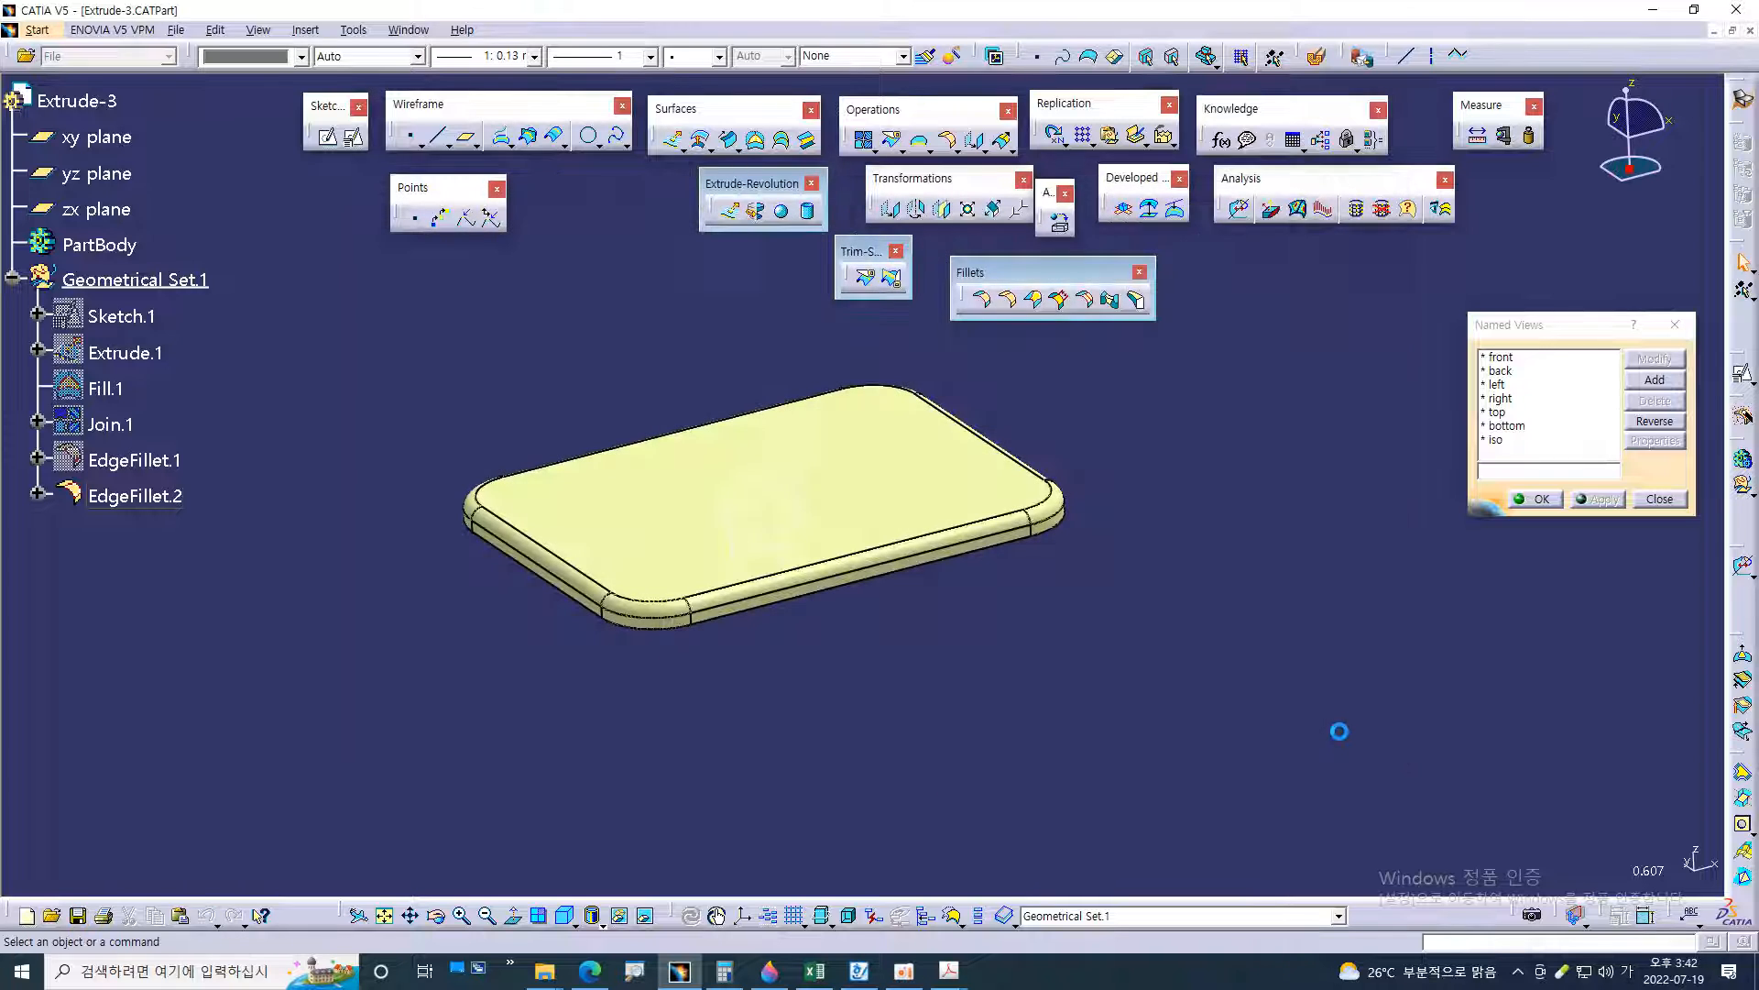
pyautogui.moveTo(1102, 772); pyautogui.dragTo(958, 633, button='middle')
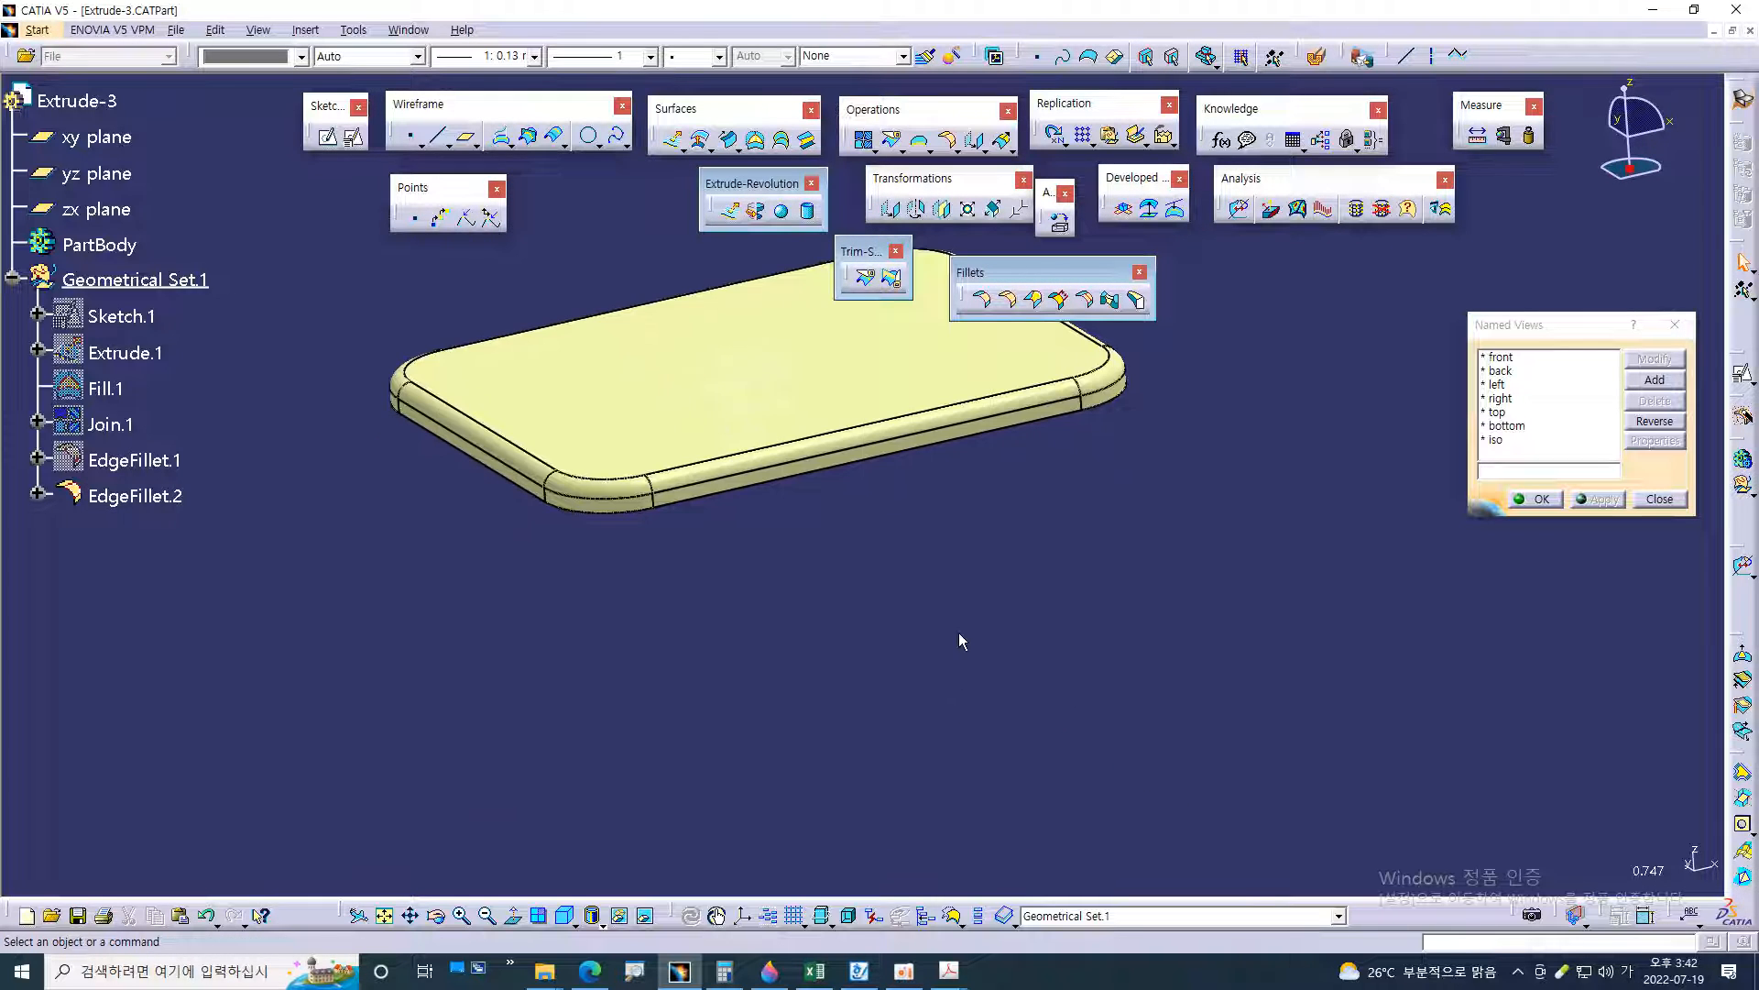